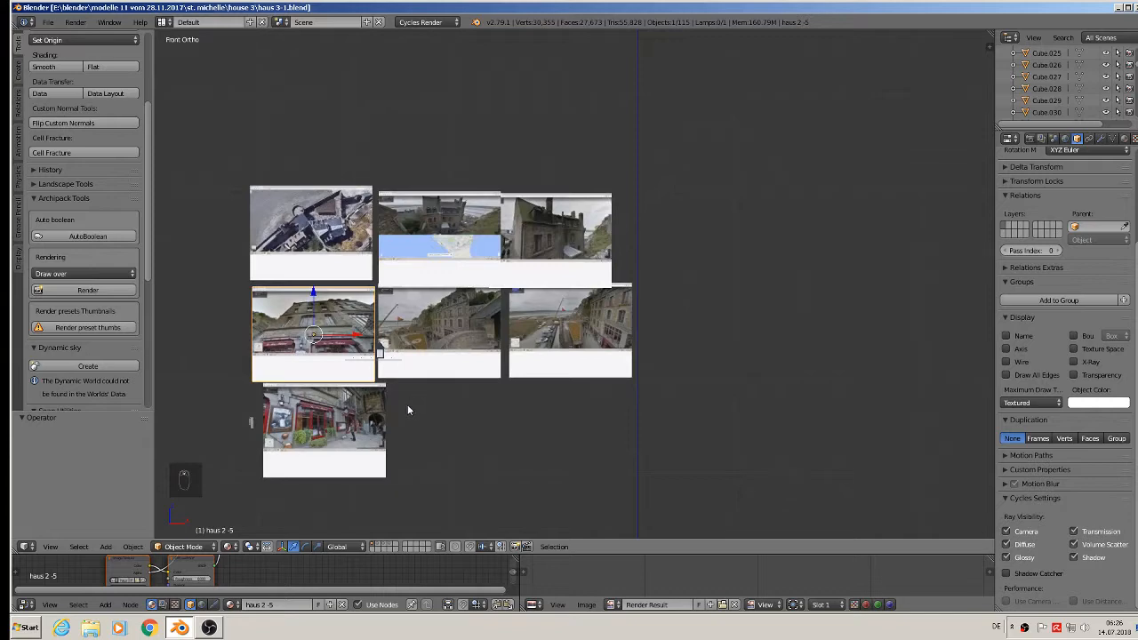
Select the stone wall mesh that forms the body of the house.
shift+middle_drag(407, 405, 786, 461)
scroll(432, 386, up, 8)
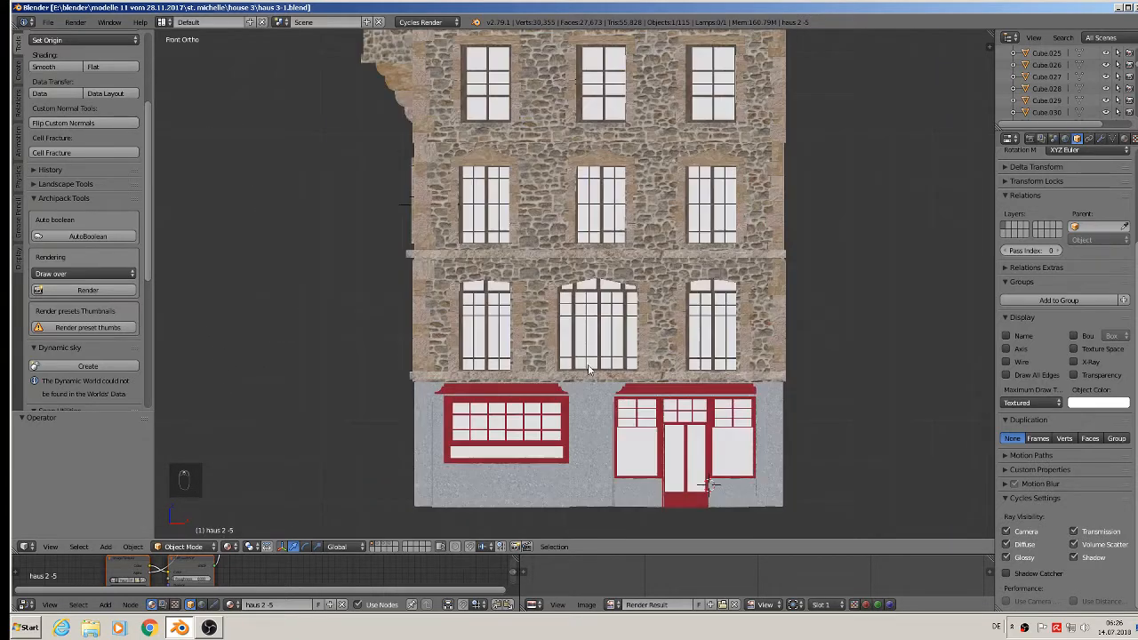
scroll(588, 367, down, 3)
middle_drag(588, 367, 648, 379)
right_click(687, 342)
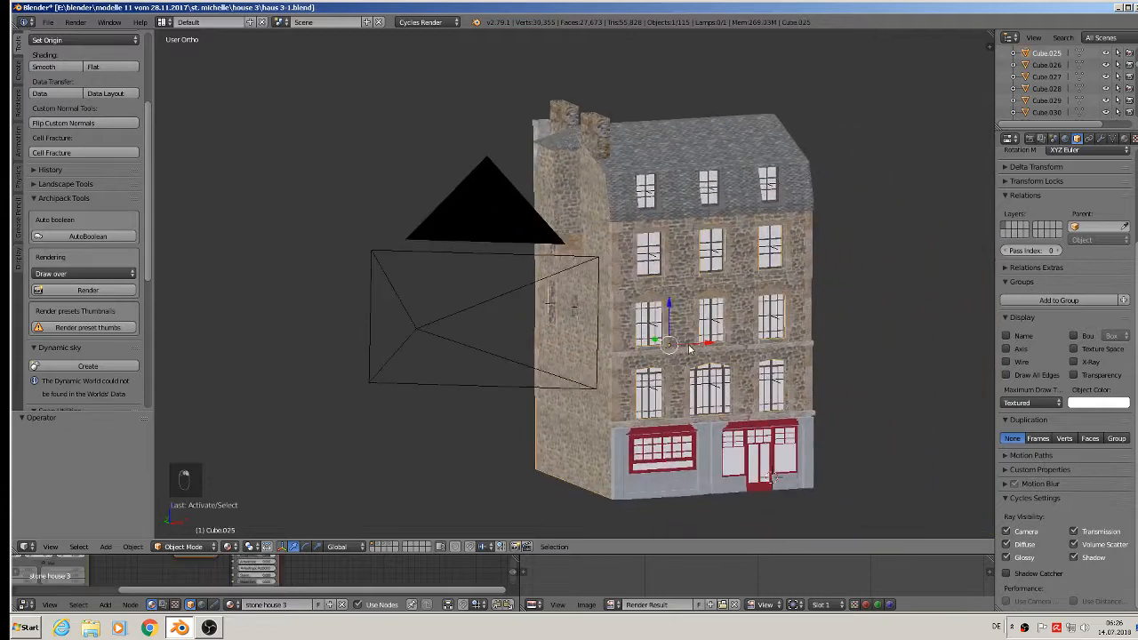
Examine the reference photos of the building's terrace side and rear, and the aerial view of its roofs.
scroll(738, 386, down, 7)
shift+middle_drag(881, 247, 544, 512)
scroll(544, 512, up, 10)
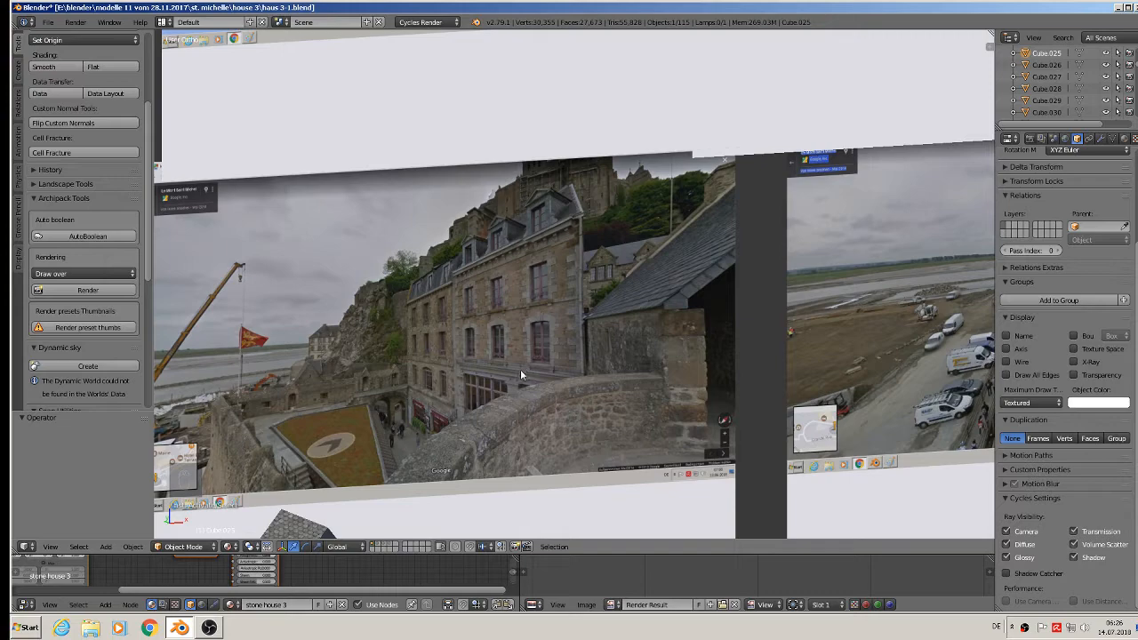
scroll(507, 388, down, 8)
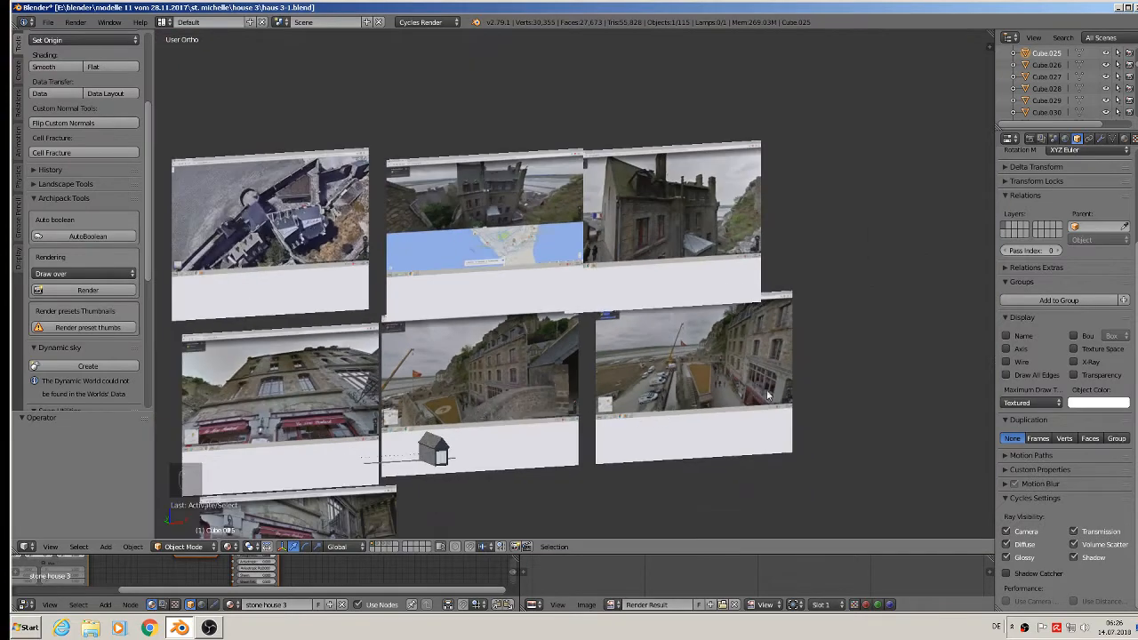
shift+scroll(465, 206, up, 2)
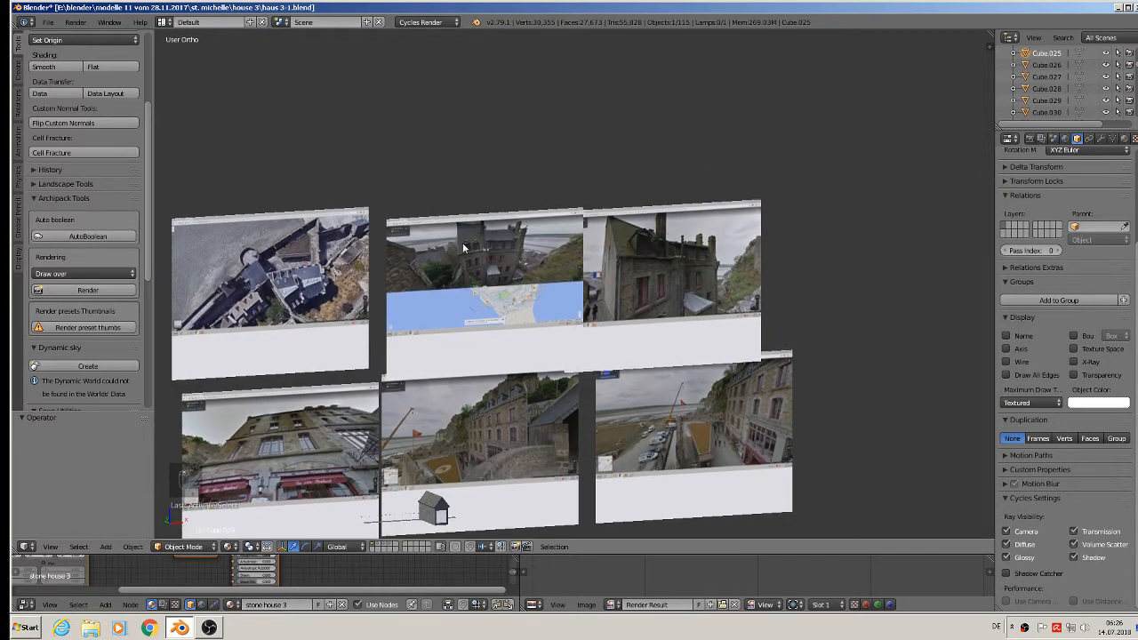
scroll(463, 250, up, 7)
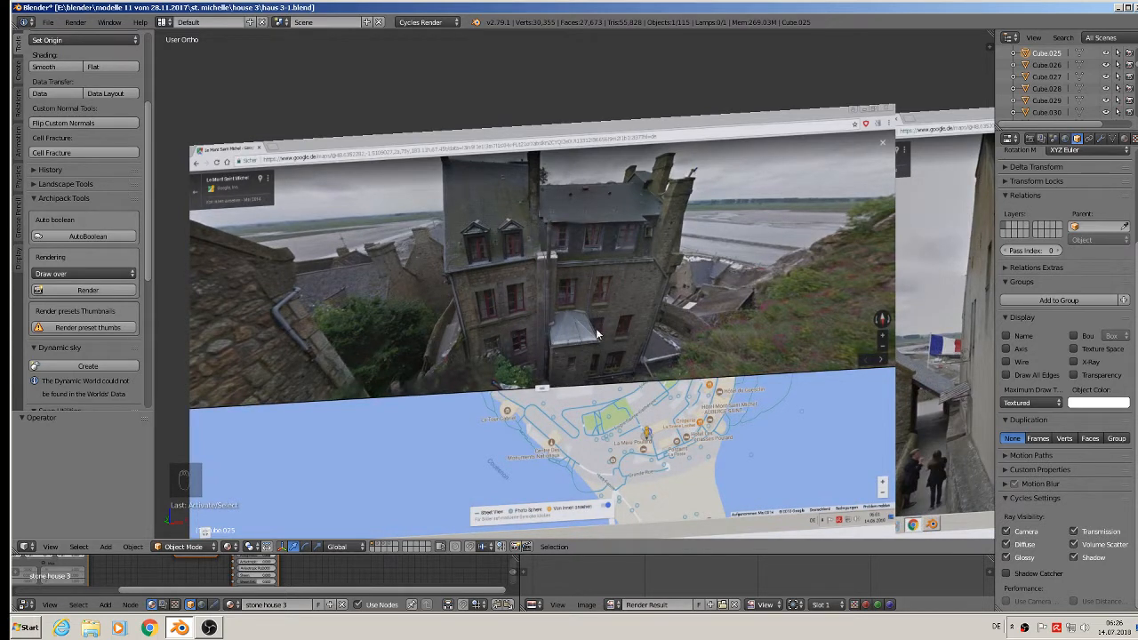
scroll(529, 382, down, 5)
shift+middle_drag(360, 386, 617, 340)
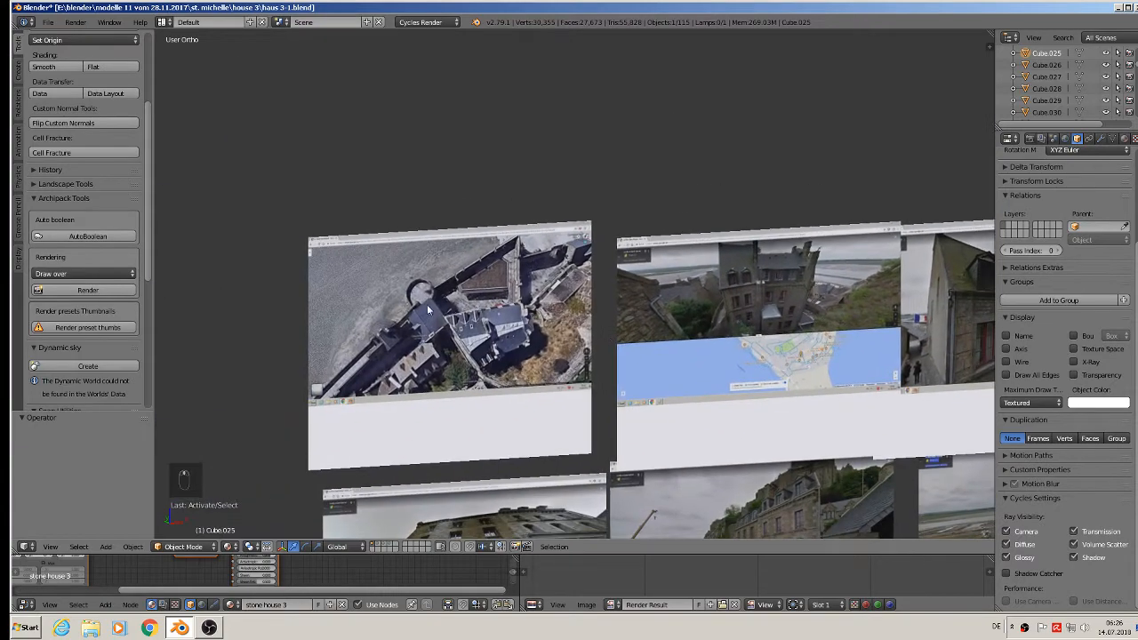
scroll(442, 316, up, 6)
scroll(493, 369, up, 1)
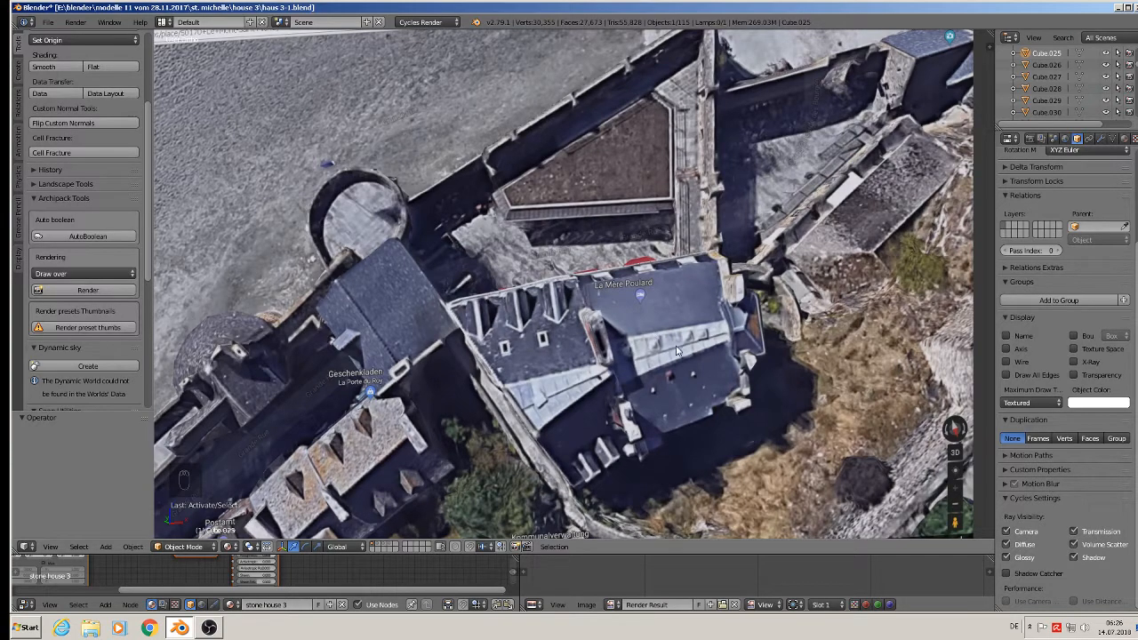
scroll(753, 467, down, 4)
shift+middle_drag(840, 508, 492, 459)
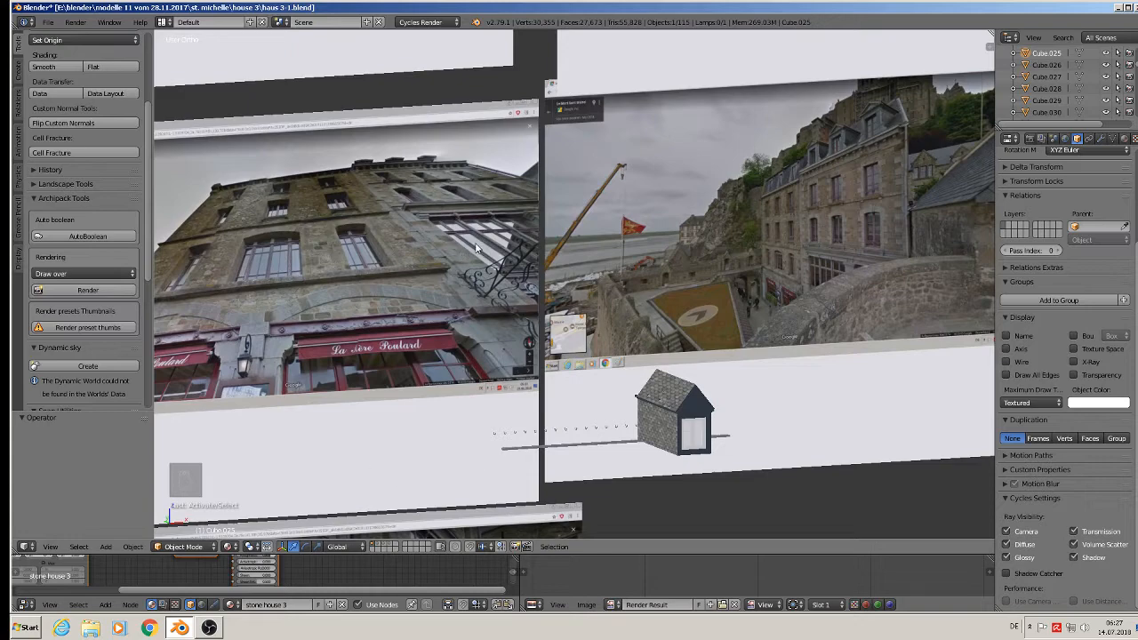
Examine the street-side reference photos showing the shop fronts and the neighbouring stone facade.
scroll(691, 414, down, 1)
scroll(691, 415, down, 3)
shift+middle_drag(716, 484, 539, 409)
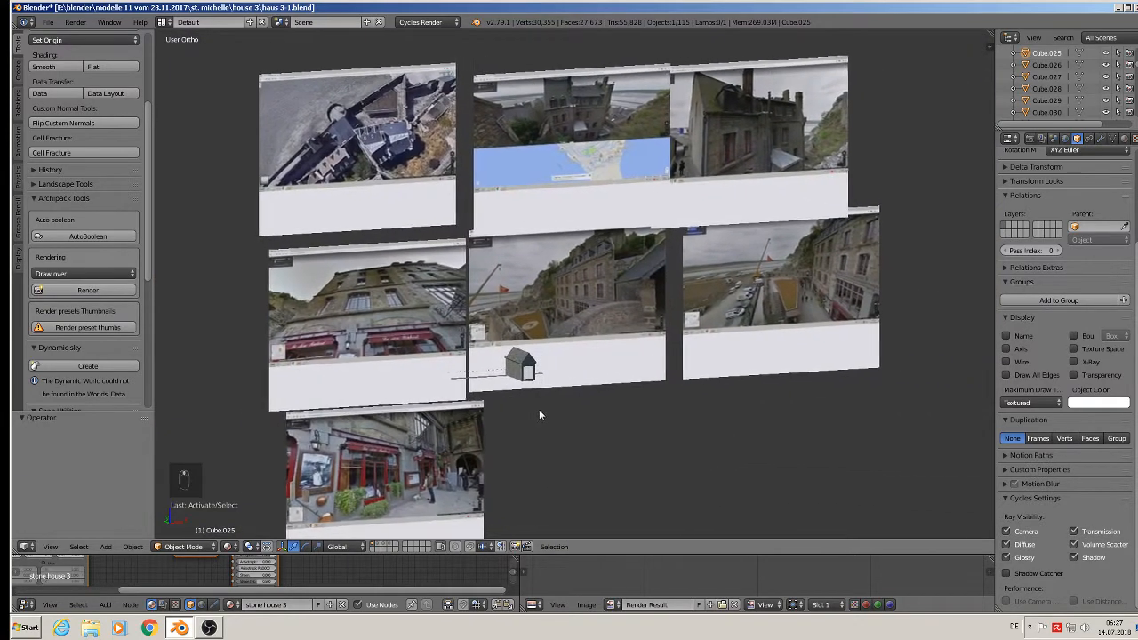
scroll(836, 306, up, 4)
scroll(879, 290, up, 3)
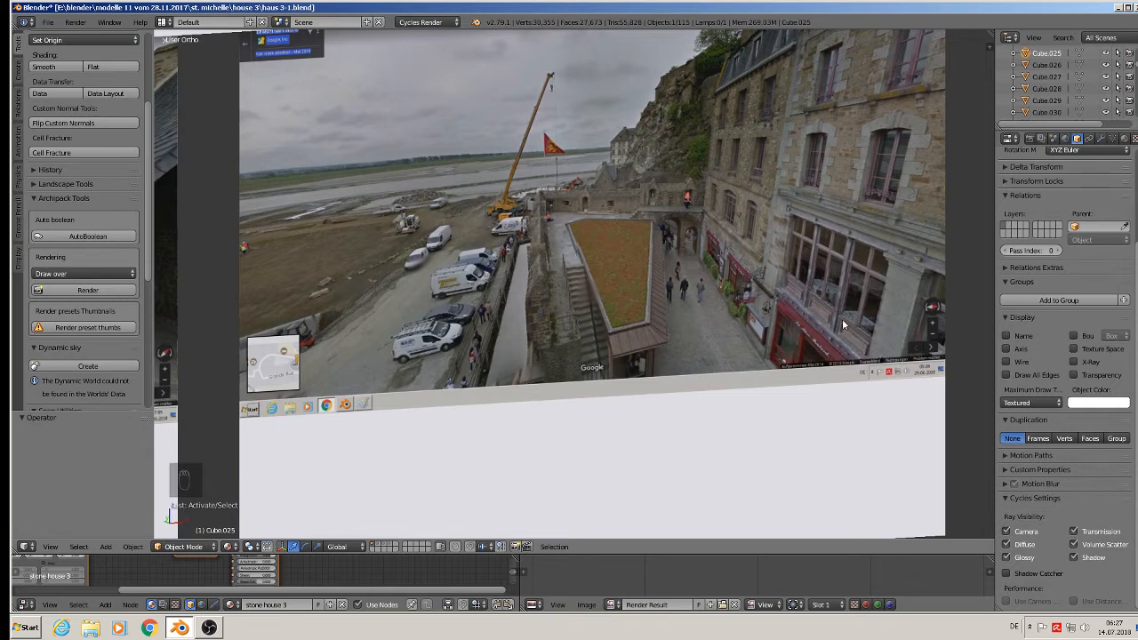
scroll(842, 322, down, 10)
shift+middle_drag(363, 439, 690, 186)
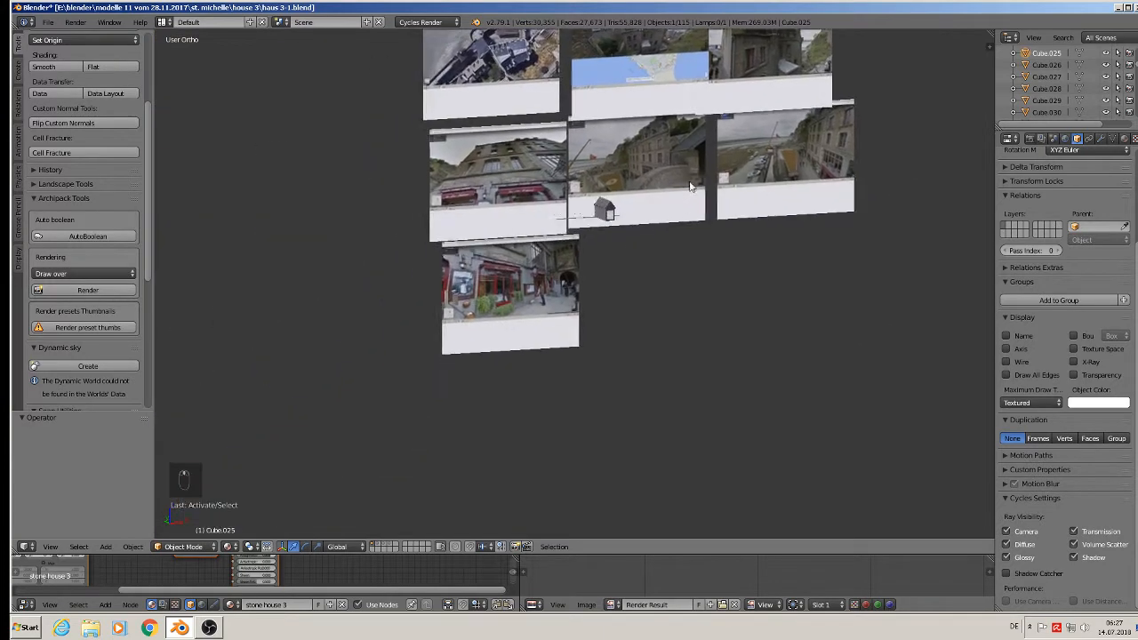
scroll(607, 310, up, 3)
middle_drag(607, 309, 565, 365)
scroll(544, 344, down, 3)
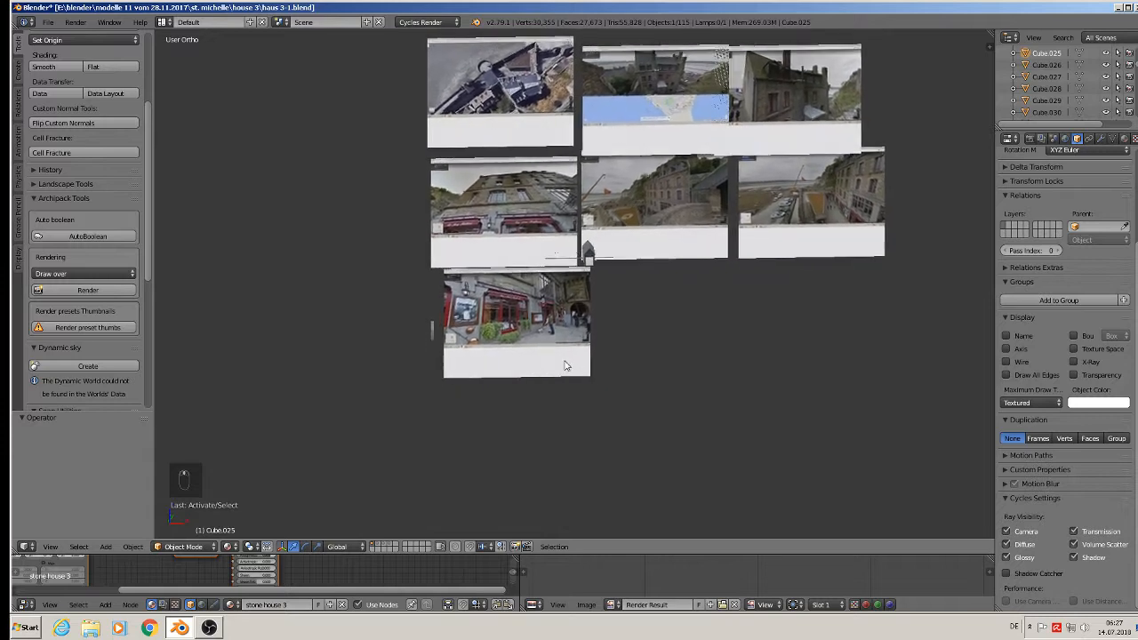
Move the selected stone wall mesh 4.783 units up along Z, clear of the rest of the house.
scroll(558, 366, down, 8)
scroll(546, 413, up, 2)
shift+middle_drag(548, 418, 610, 361)
drag(582, 364, 613, 189)
scroll(606, 249, up, 1)
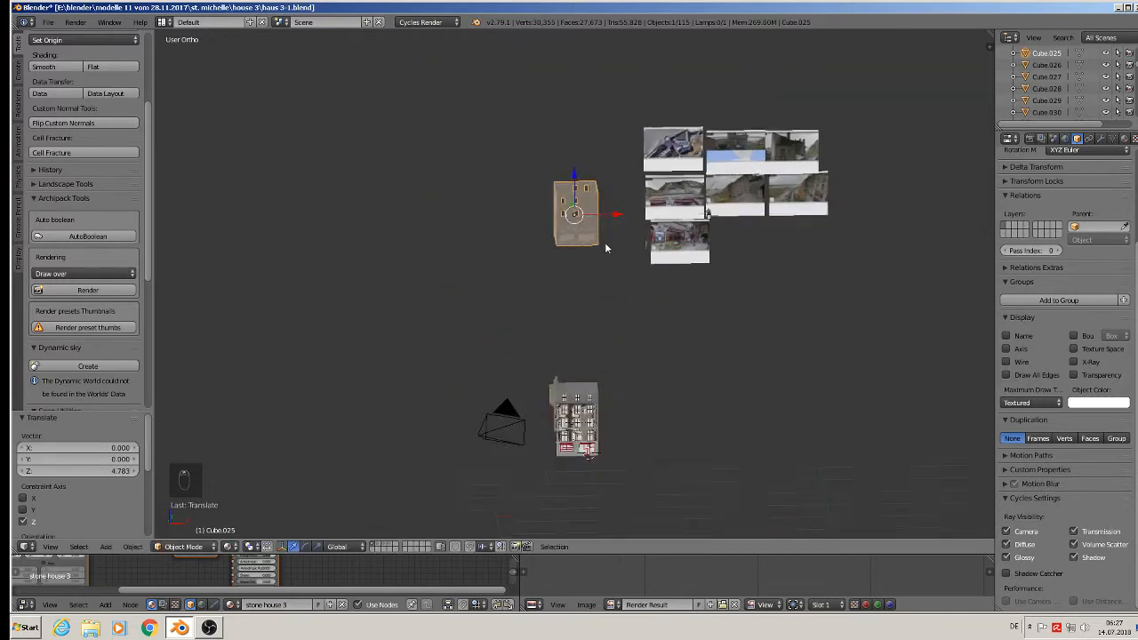
scroll(604, 245, up, 2)
scroll(601, 238, down, 3)
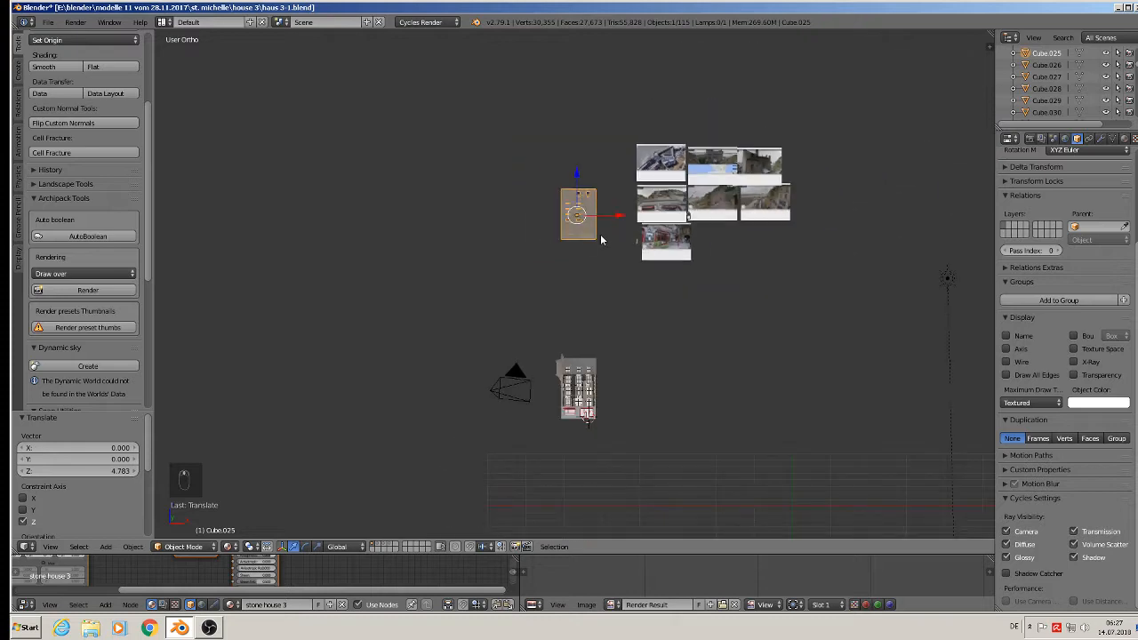
middle_drag(612, 251, 671, 264)
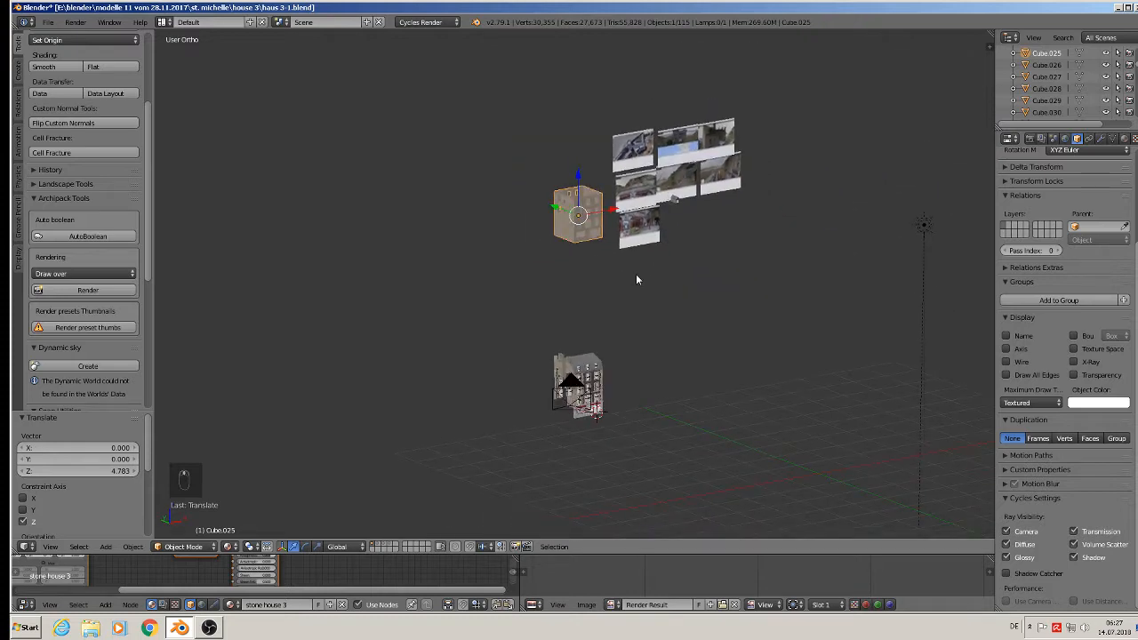
scroll(622, 267, up, 6)
key(KP_Decimal)
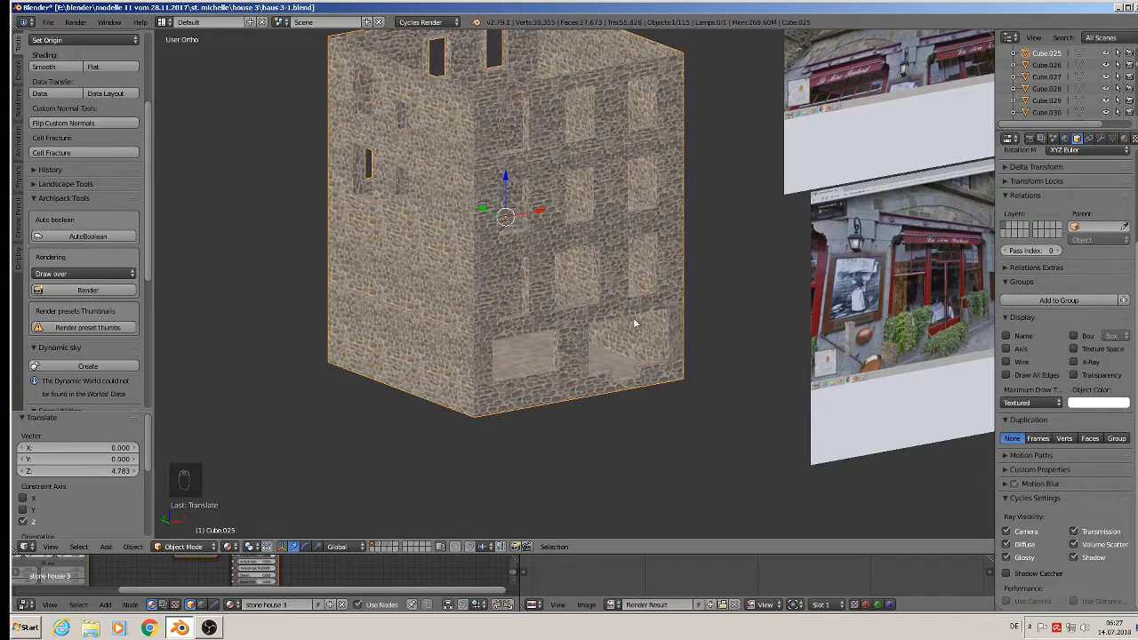
scroll(582, 308, up, 1)
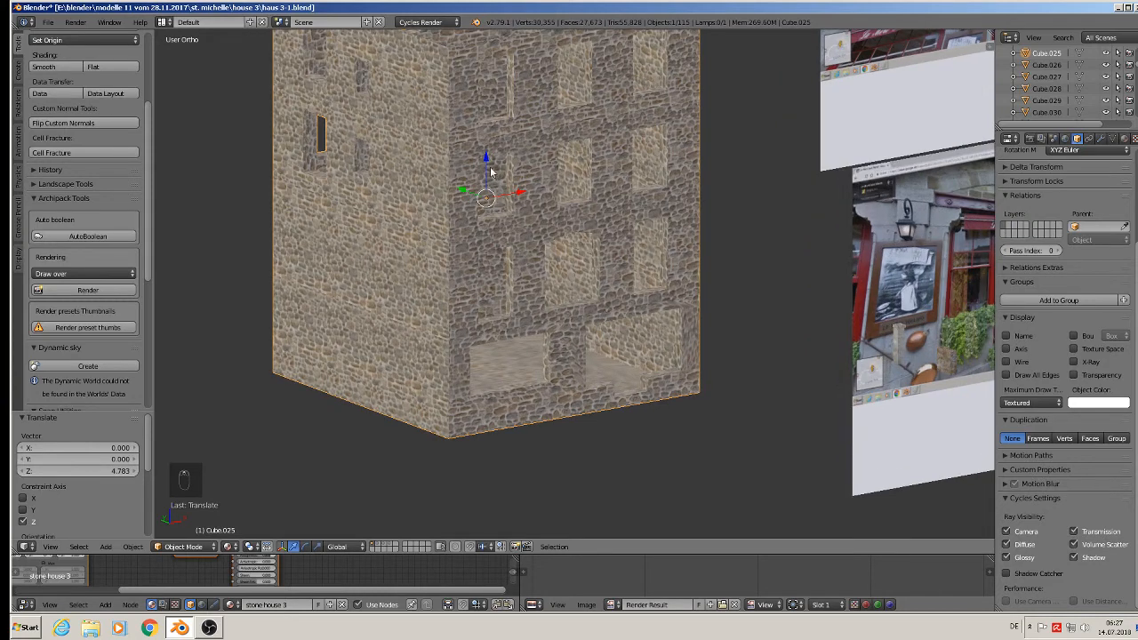
middle_drag(546, 90, 567, 207)
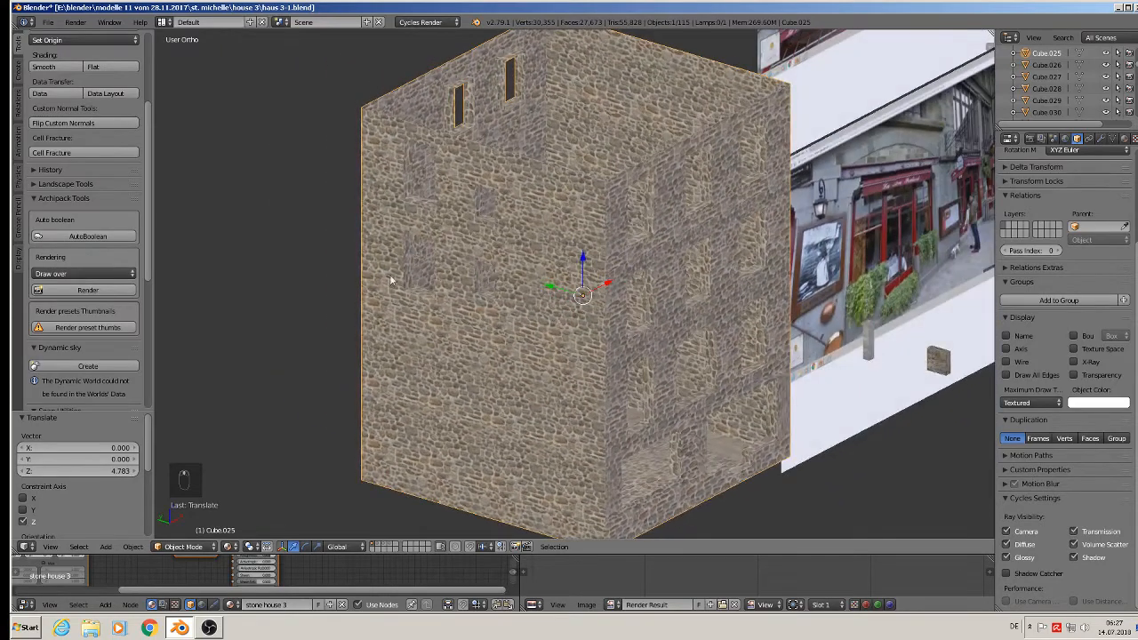
Delete only the large floor face inside the stone wall mesh, keeping its edges.
key(Tab)
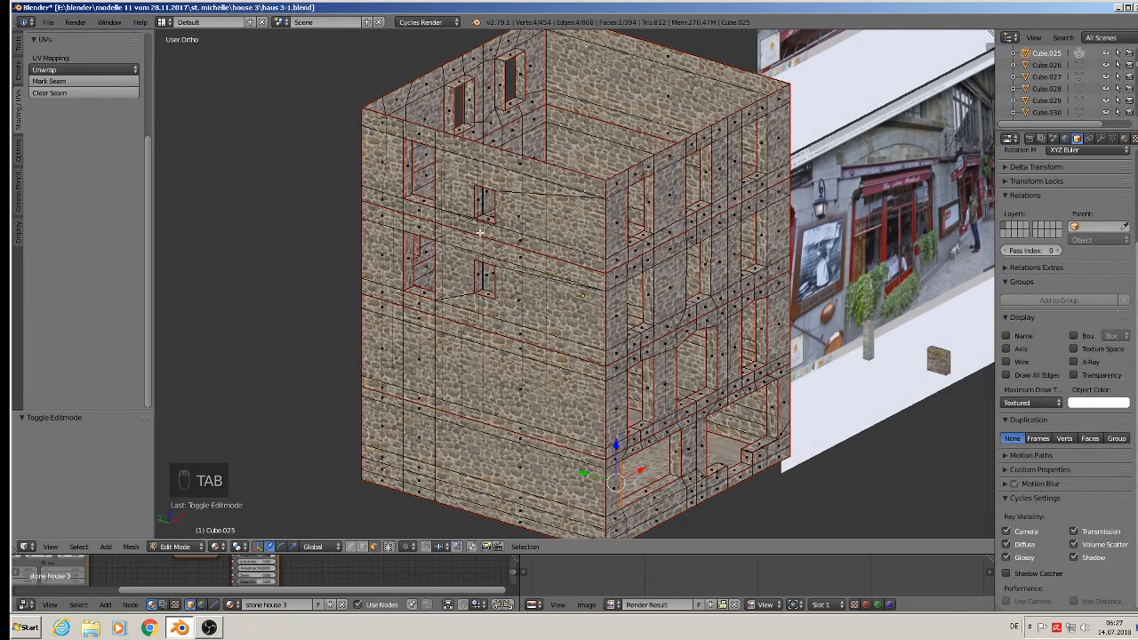
middle_drag(487, 225, 536, 222)
middle_drag(393, 241, 451, 229)
scroll(425, 267, up, 1)
right_click(562, 179)
key(x)
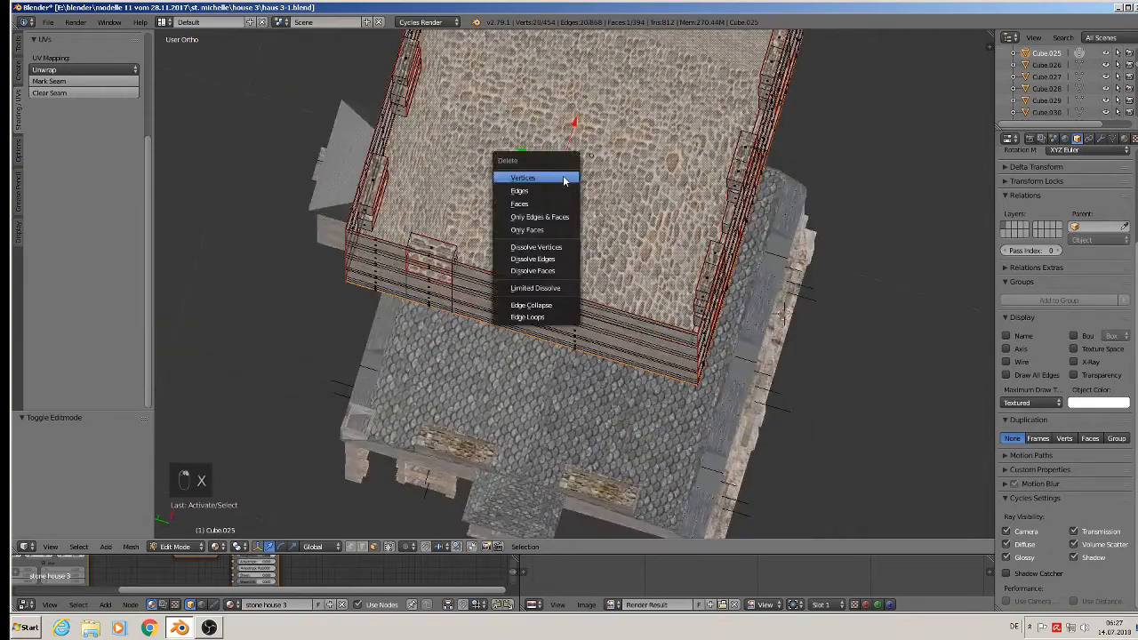
click(545, 230)
middle_drag(545, 231, 417, 234)
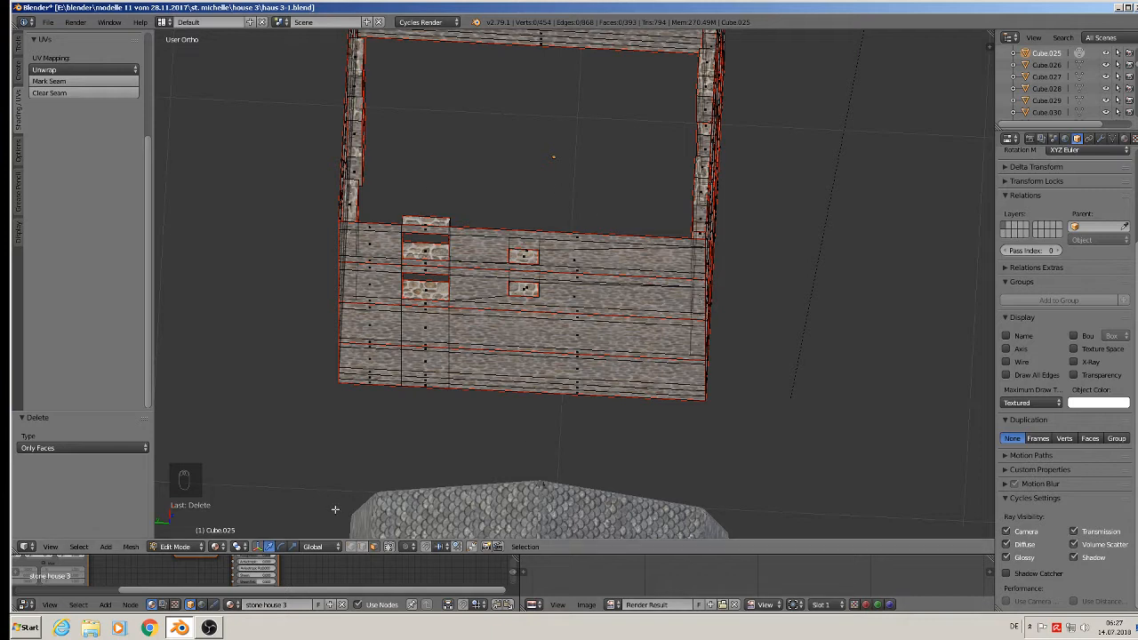
Delete the vertices around the window openings in the side wall to remove that wall.
click(359, 546)
key(b)
drag(600, 428, 389, 189)
key(x)
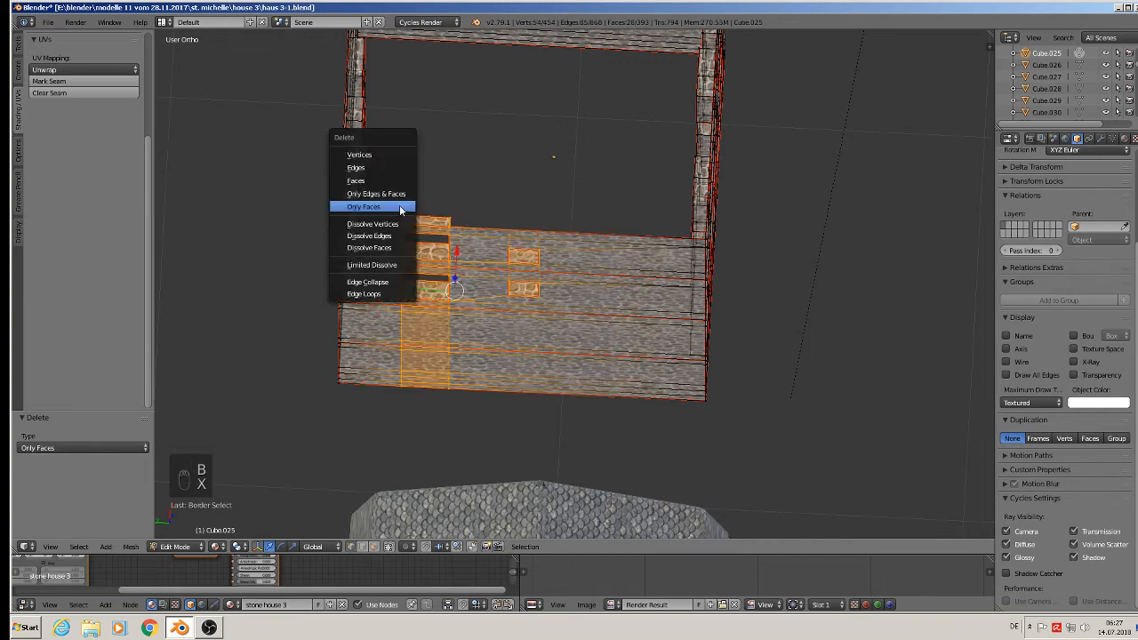
click(384, 152)
Add a vertical loop cut between the rear wall's window columns and flatten it with an X scale of 0.
scroll(476, 285, down, 5)
scroll(546, 262, up, 6)
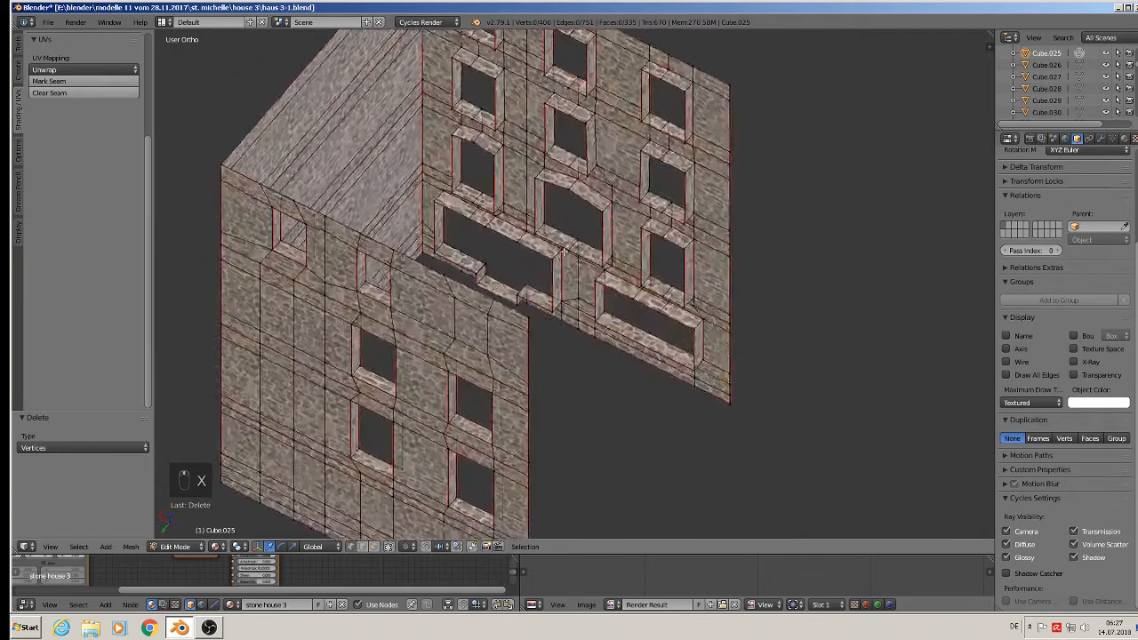
middle_drag(626, 287, 610, 326)
scroll(635, 292, down, 2)
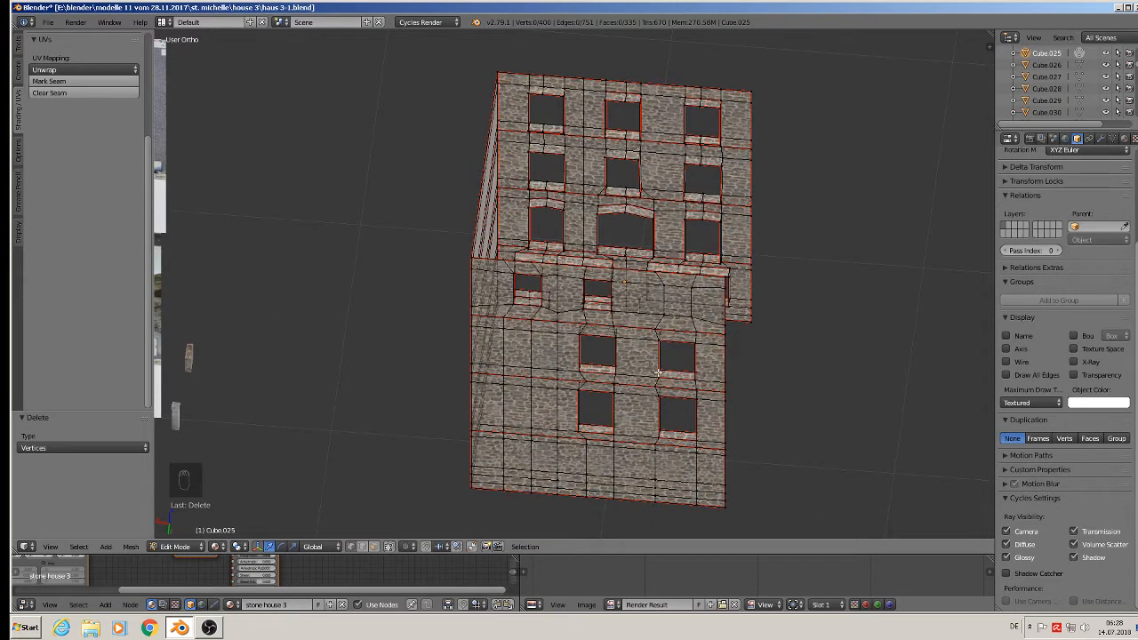
middle_drag(657, 372, 661, 333)
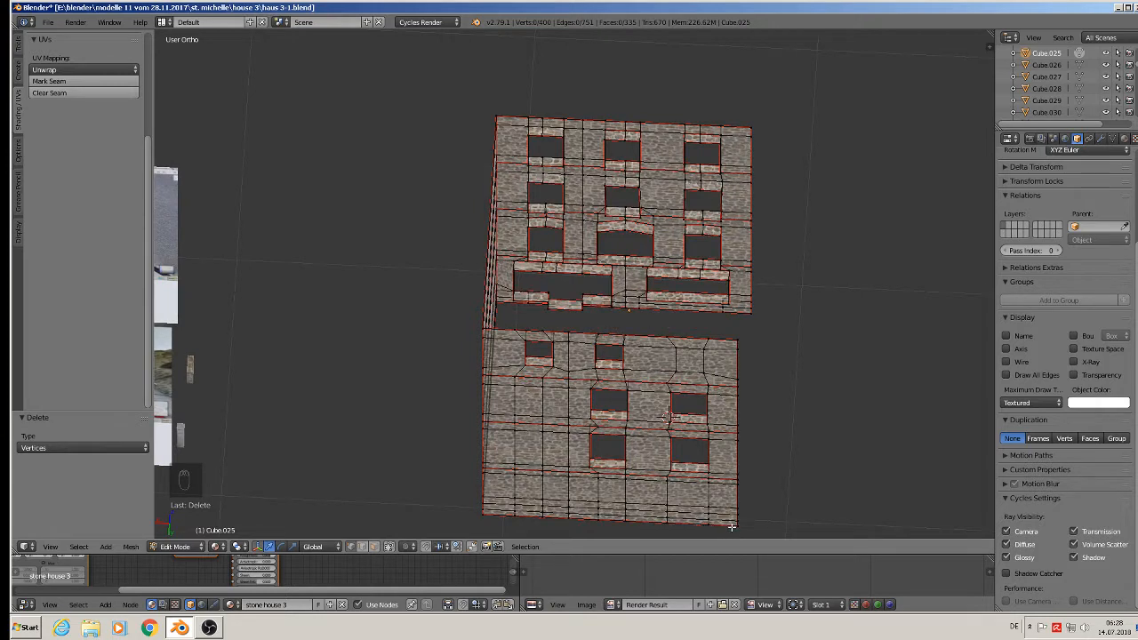
key(ctrl+r)
click(644, 349)
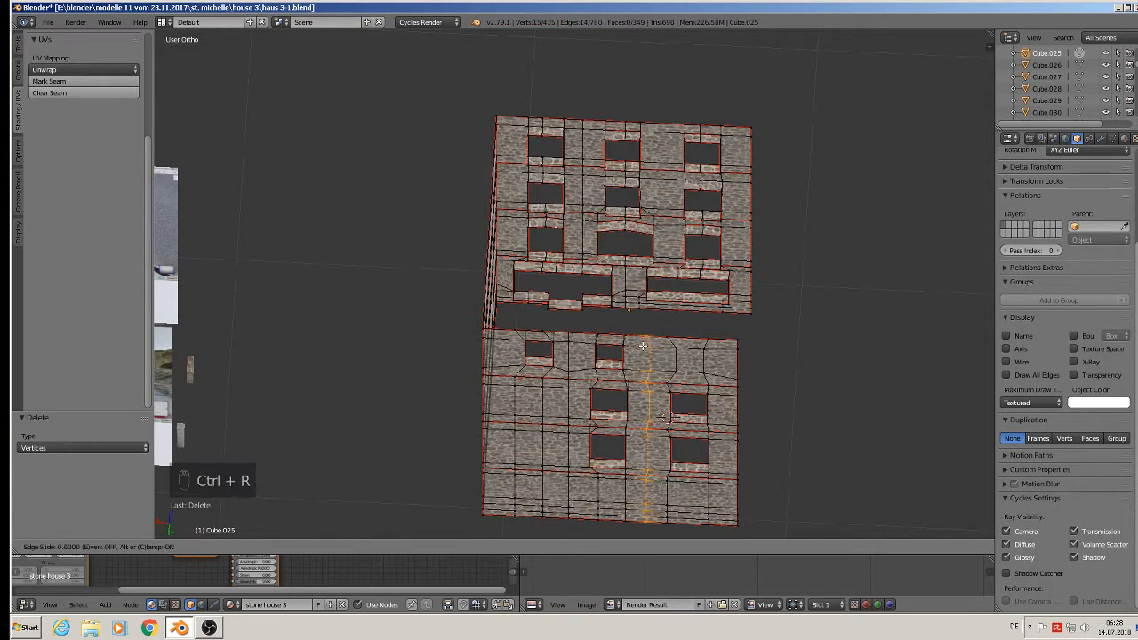
click(714, 368)
key(s)
key(x)
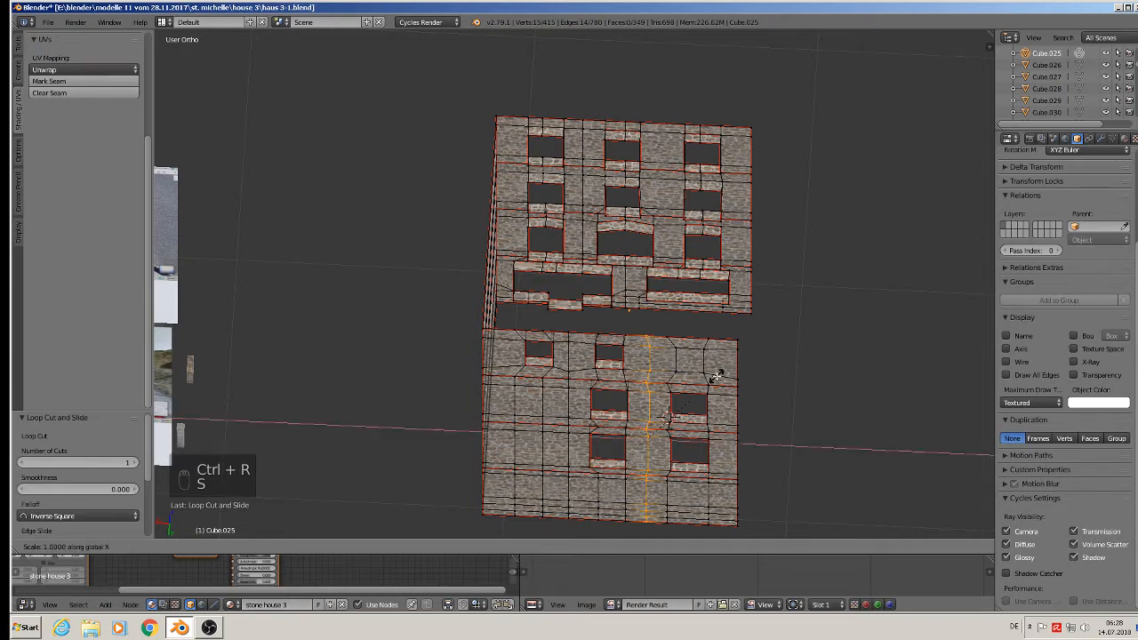
key(0)
key(Return)
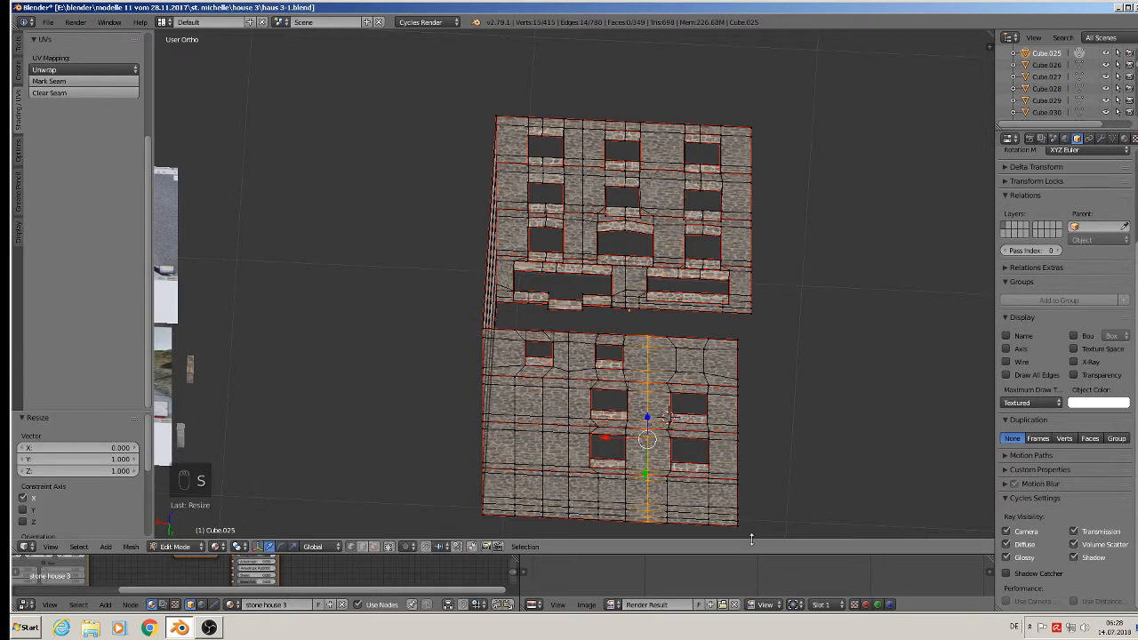
Delete the vertices of the rear wall section beyond the new loop cut on the open side, leaving the front wall's corner intact.
key(b)
drag(770, 537, 657, 315)
key(a)
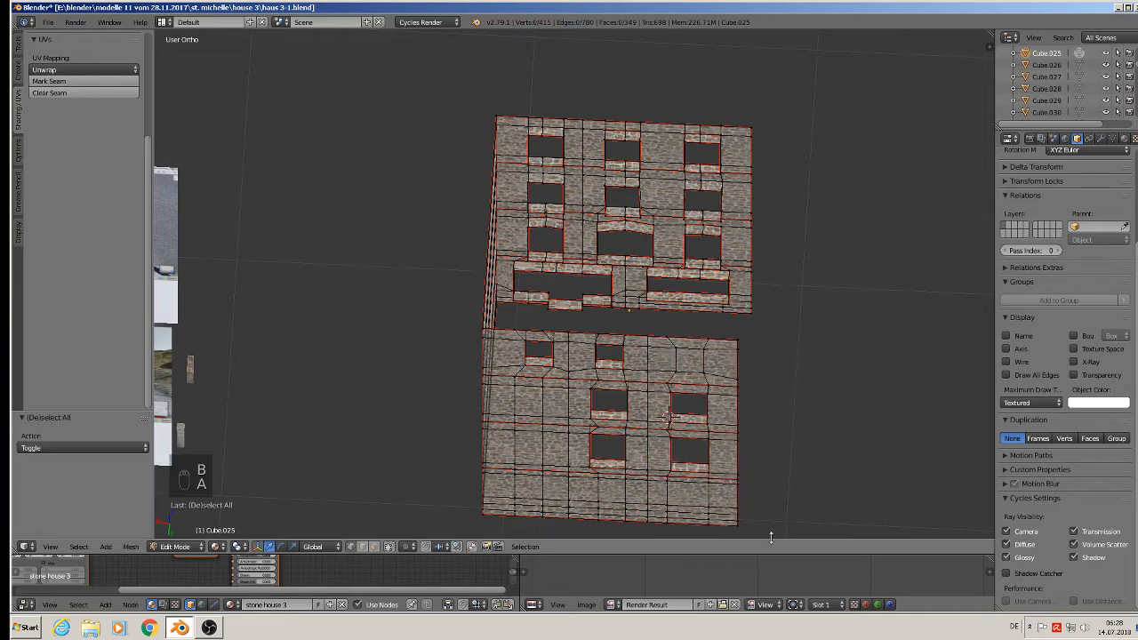
key(b)
drag(771, 537, 658, 307)
key(x)
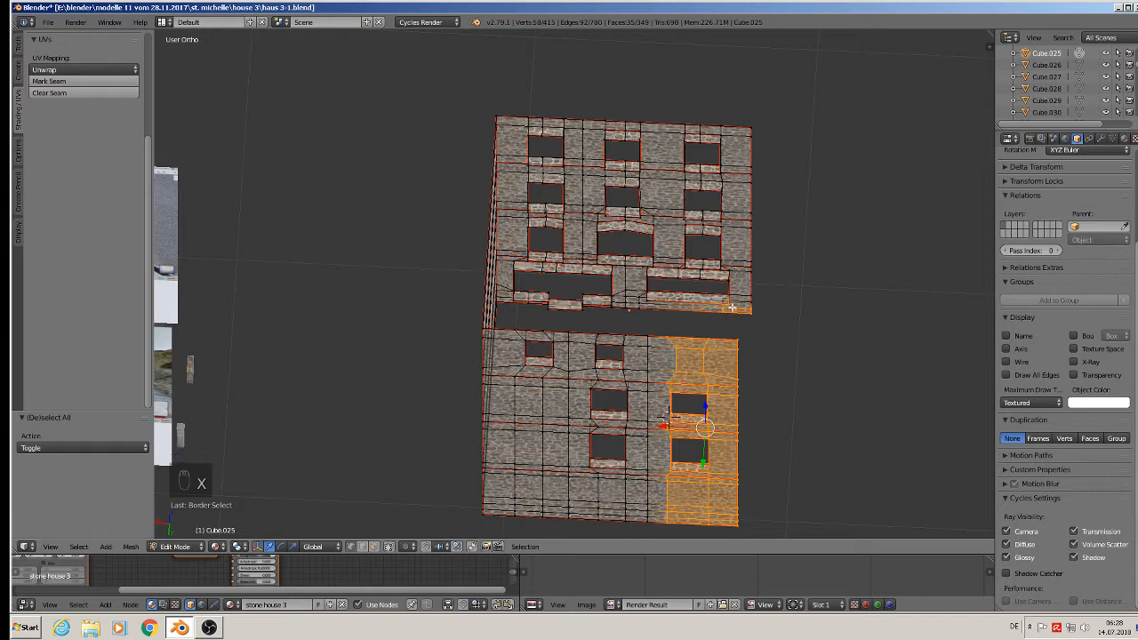
key(x)
key(c)
right_click(707, 297)
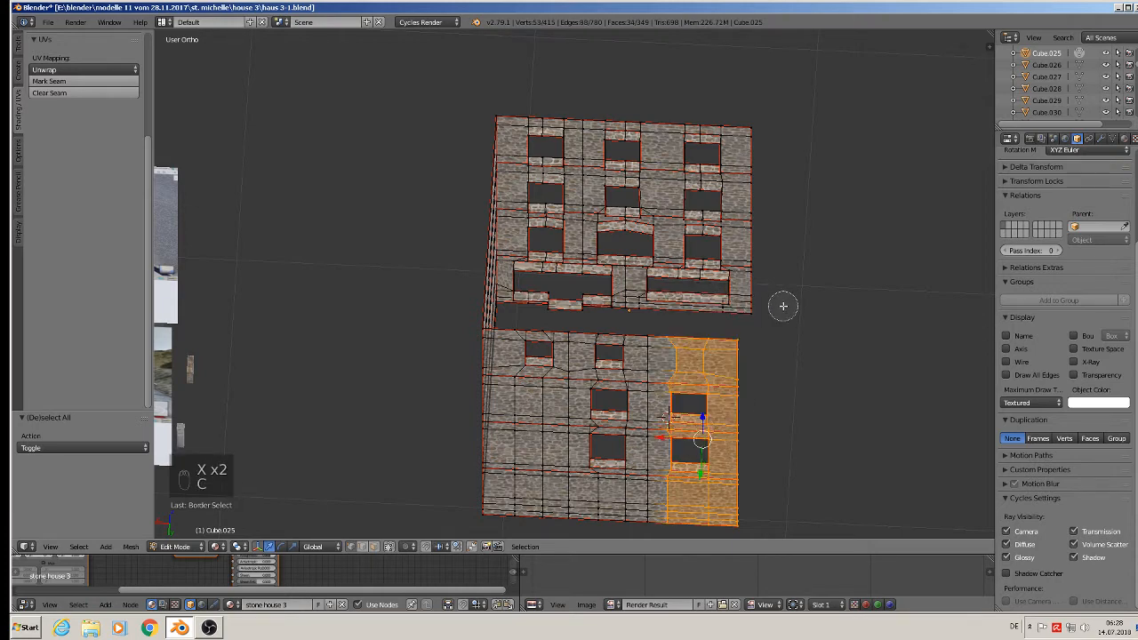
key(x)
click(794, 305)
middle_drag(736, 360, 612, 380)
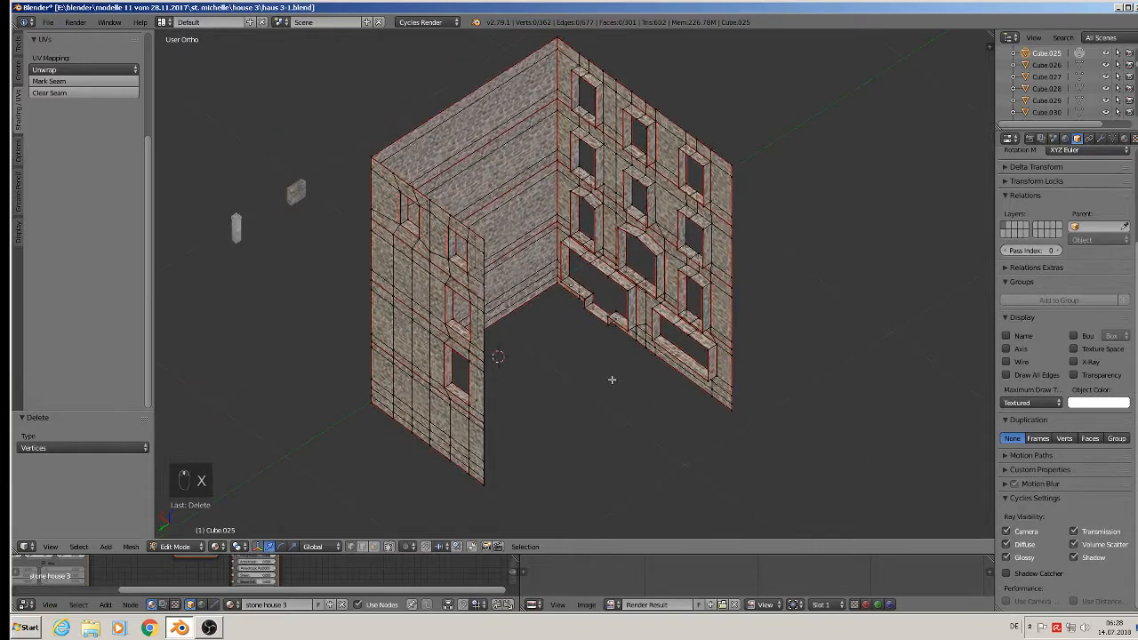
Close the open side of the house by bridging the free vertical edge loops of the rear and front walls with Bridge Edge Loops.
alt+right_click(493, 276)
alt+right_click(493, 274)
alt+right_click(483, 270)
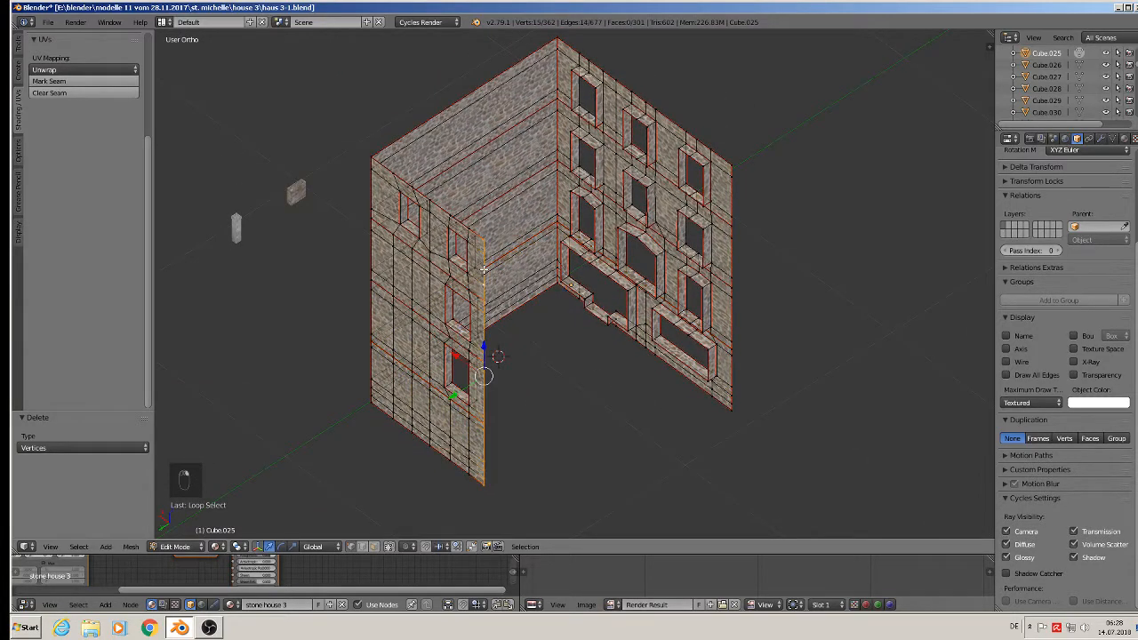
alt+shift+right_click(736, 243)
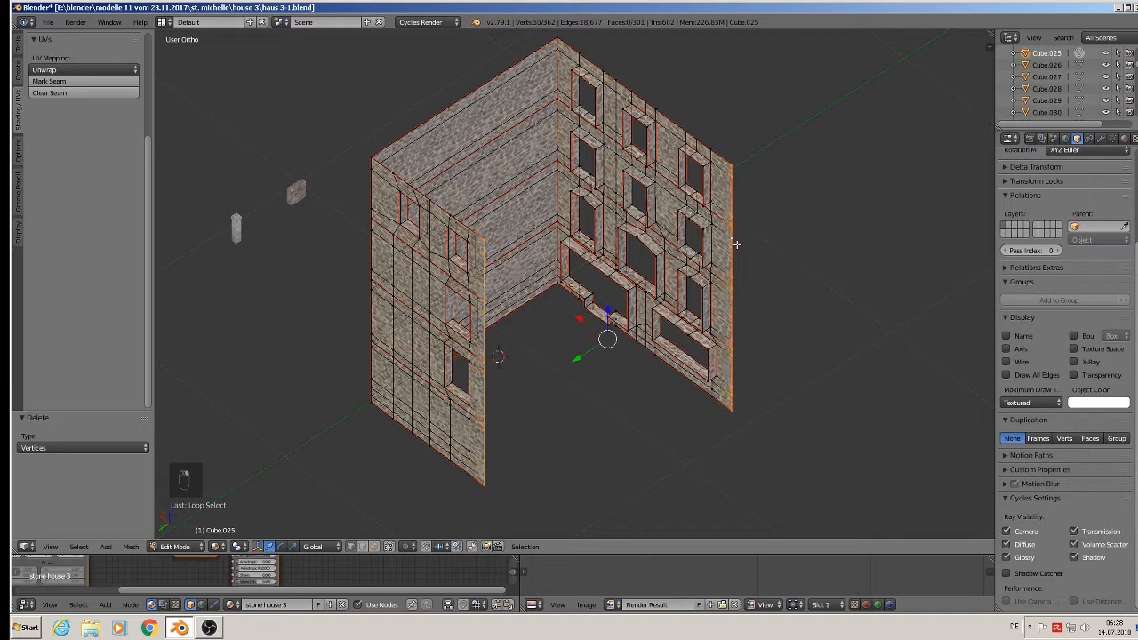
key(space)
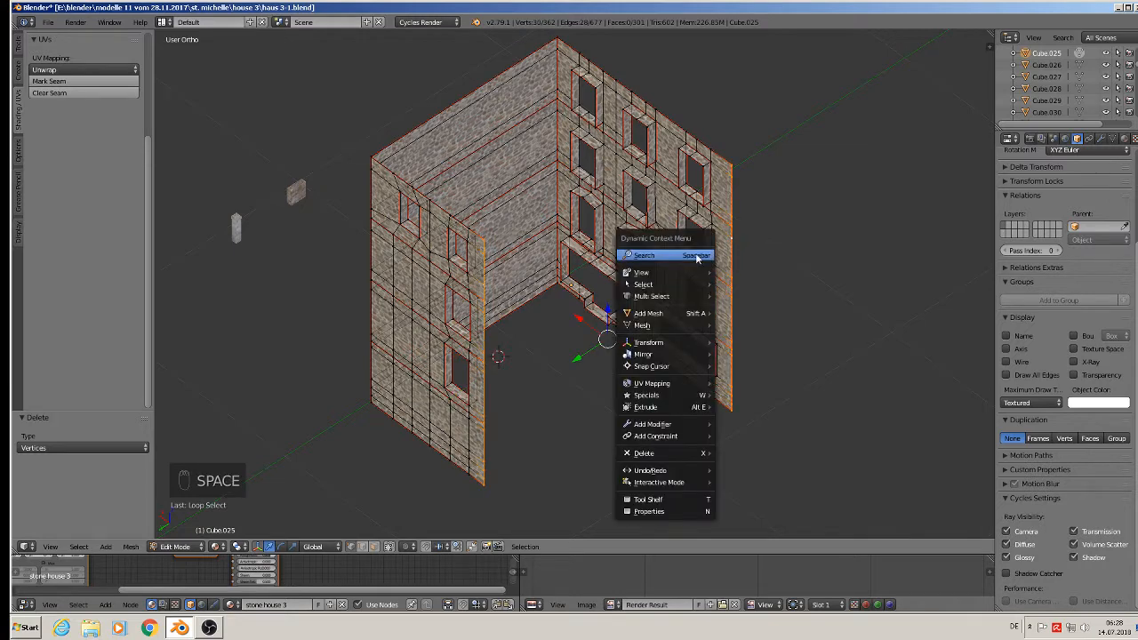
click(674, 256)
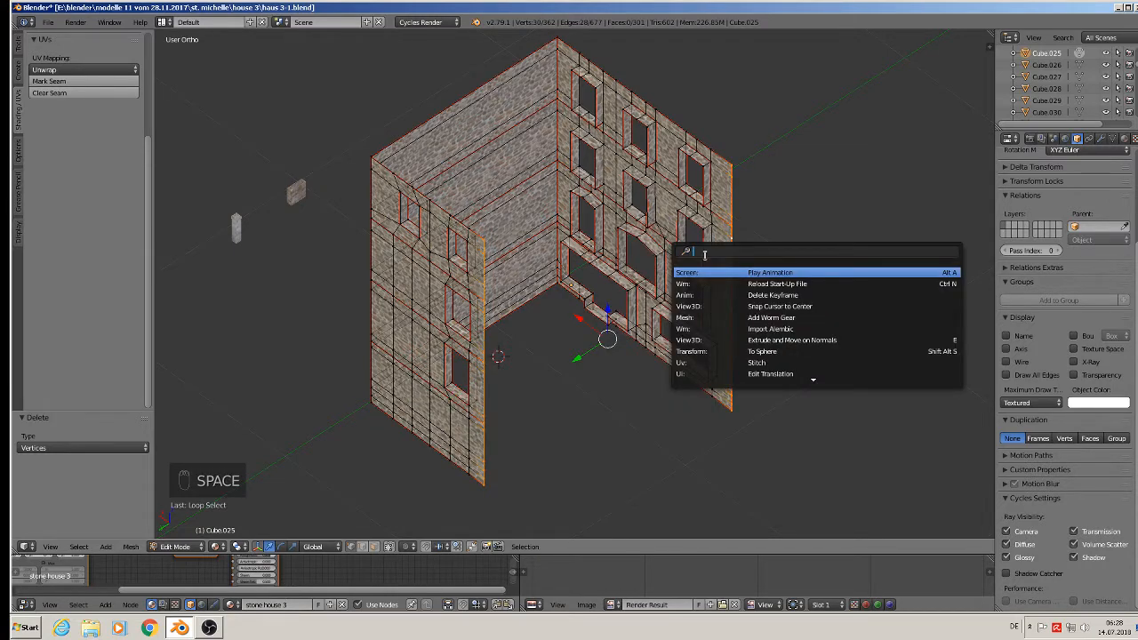
text(brid)
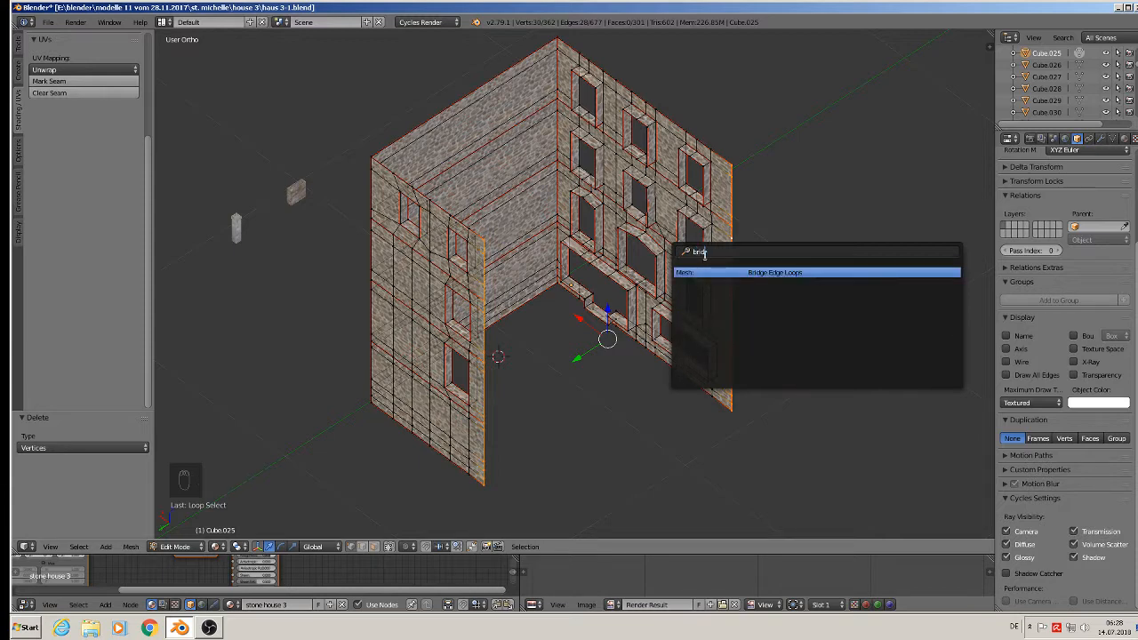
click(737, 273)
key(Tab)
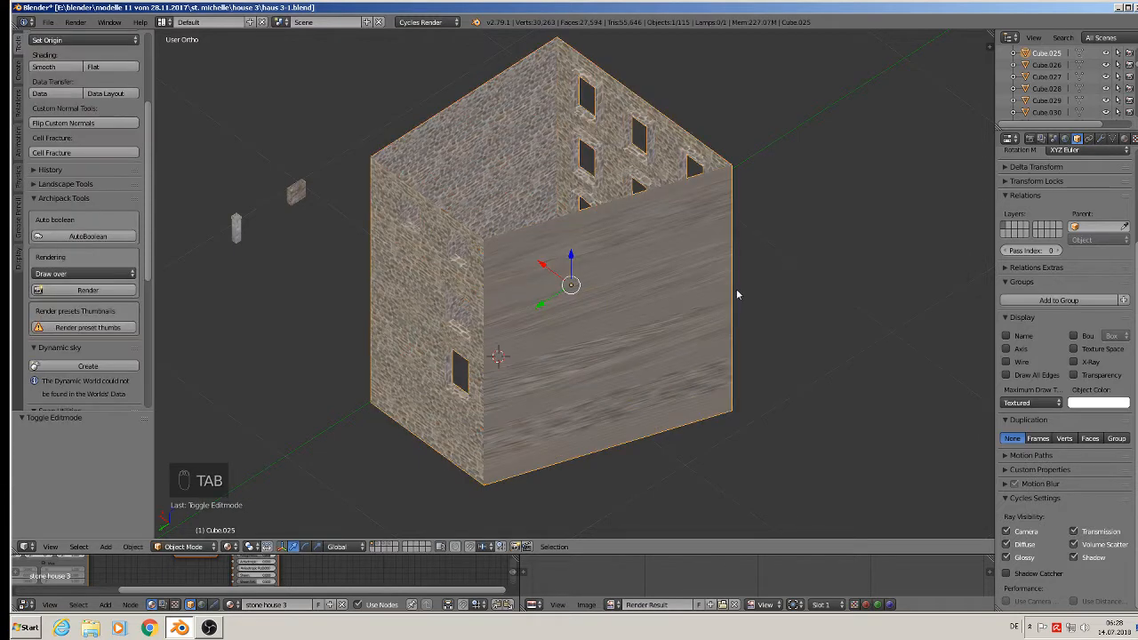
Inspect the new side wall and compare the house's rear windows with the reference photos.
middle_drag(736, 289, 763, 243)
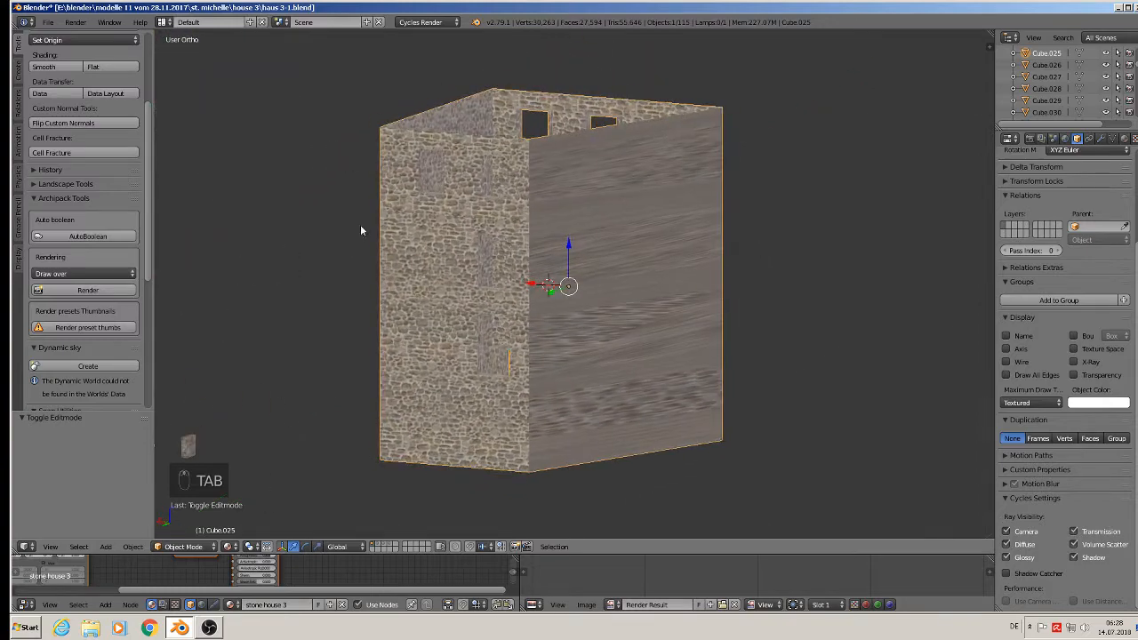
scroll(363, 226, up, 3)
middle_drag(366, 227, 430, 231)
scroll(433, 233, down, 1)
scroll(533, 261, down, 7)
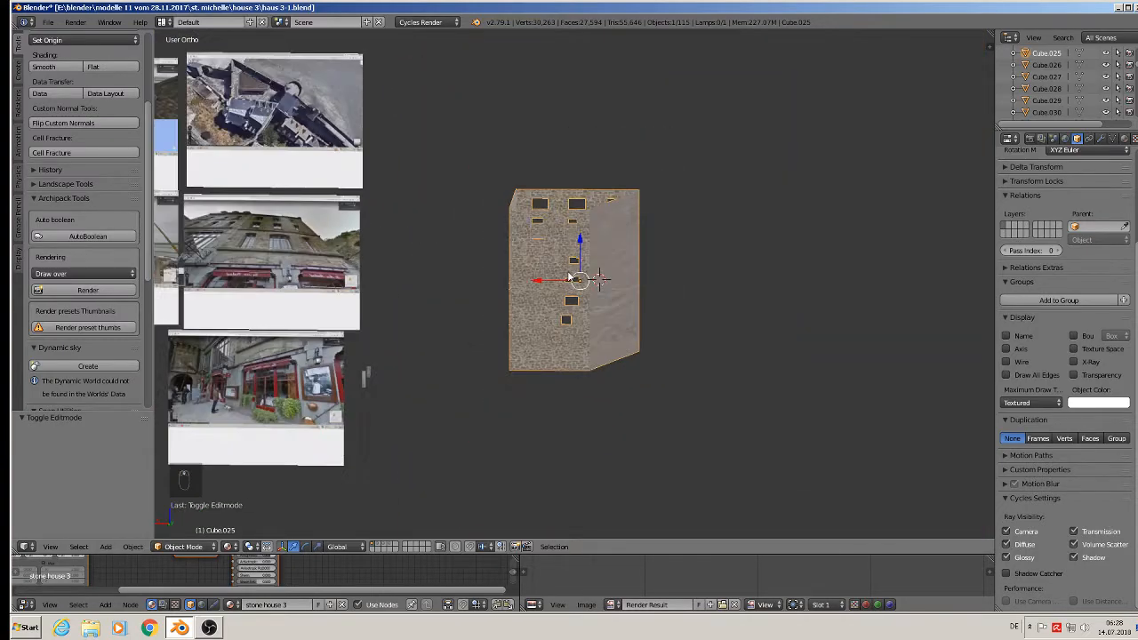
key(KP_1)
scroll(614, 258, down, 3)
shift+middle_drag(818, 219, 567, 283)
scroll(583, 246, up, 11)
scroll(502, 242, up, 2)
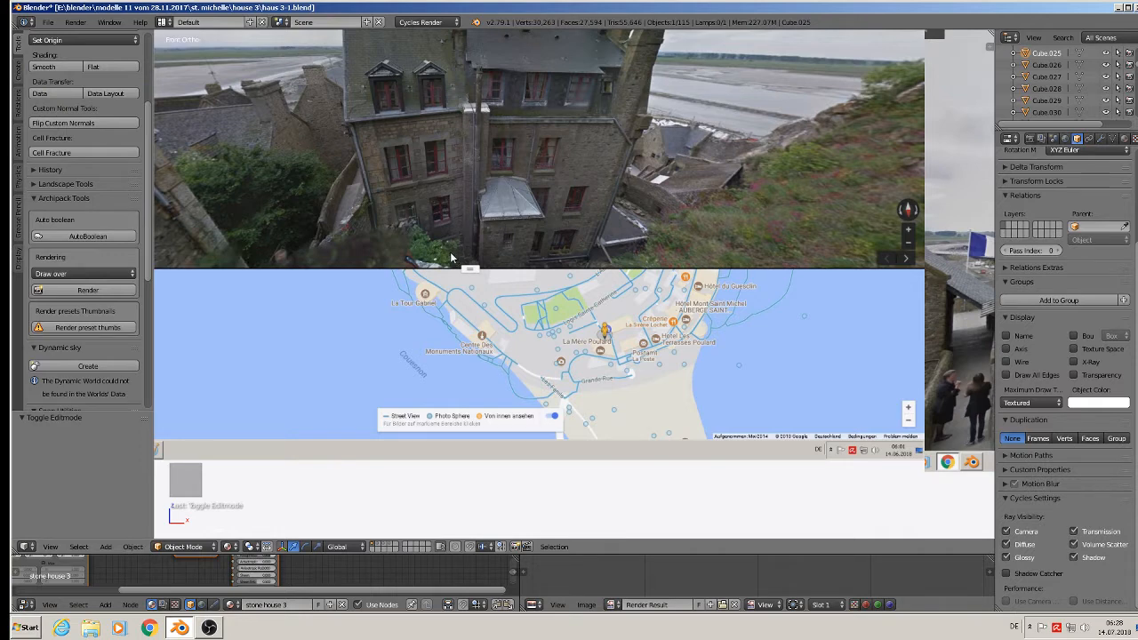
scroll(450, 258, down, 6)
shift+middle_drag(396, 330, 662, 153)
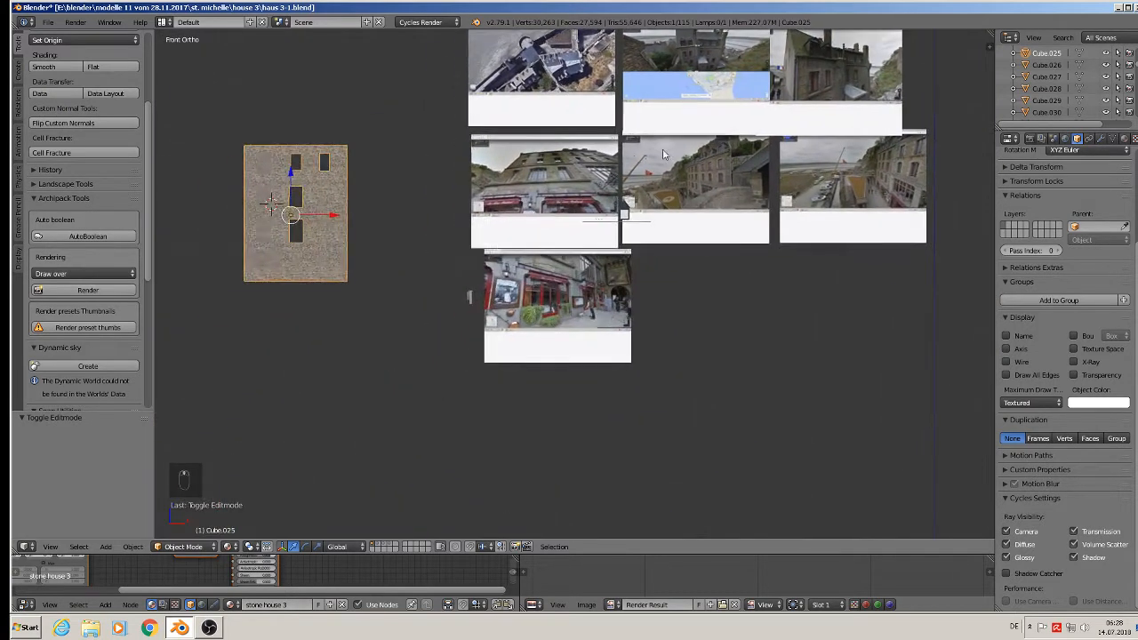
scroll(272, 171, up, 4)
middle_drag(258, 200, 496, 196)
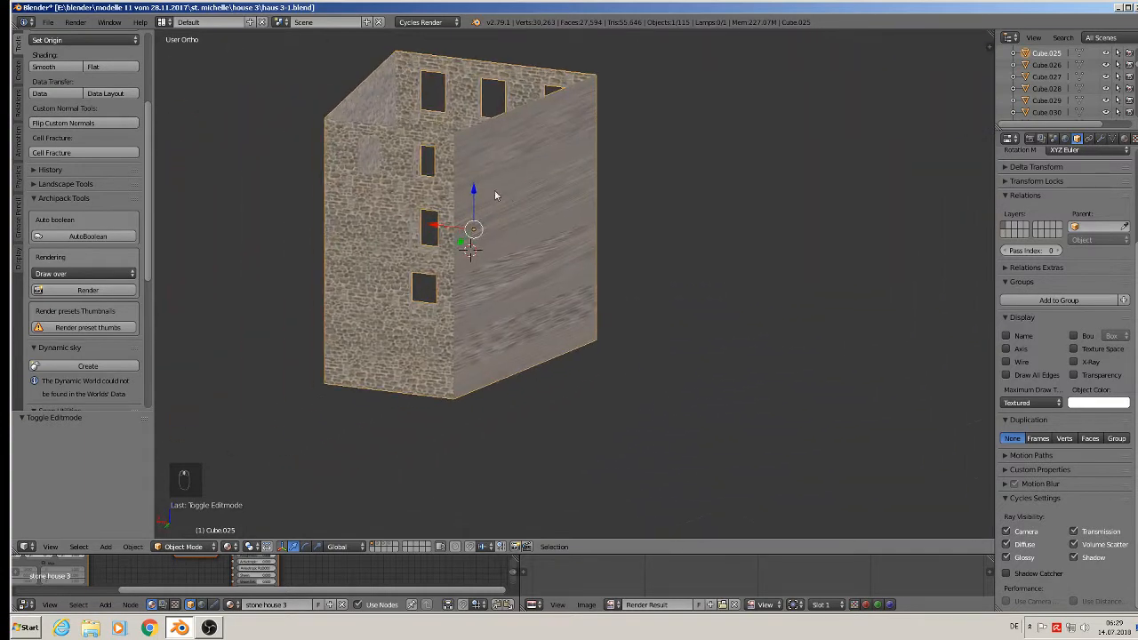
Cut two window openings in the rear wall below the top window farther from the new side wall by deleting only their faces.
scroll(371, 233, up, 4)
key(Tab)
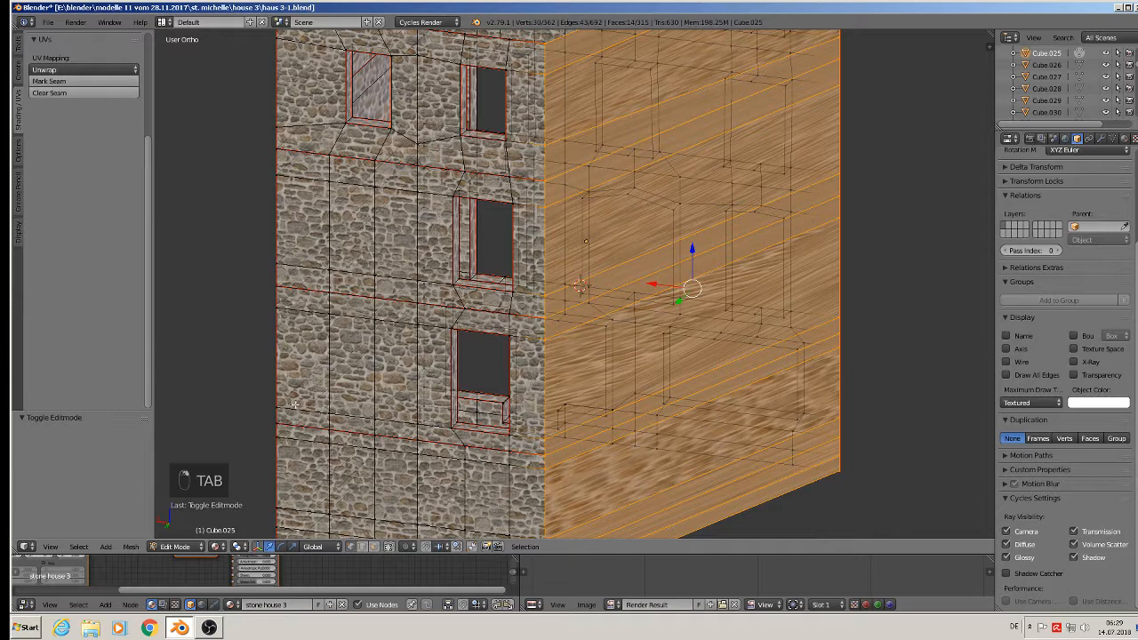
click(389, 546)
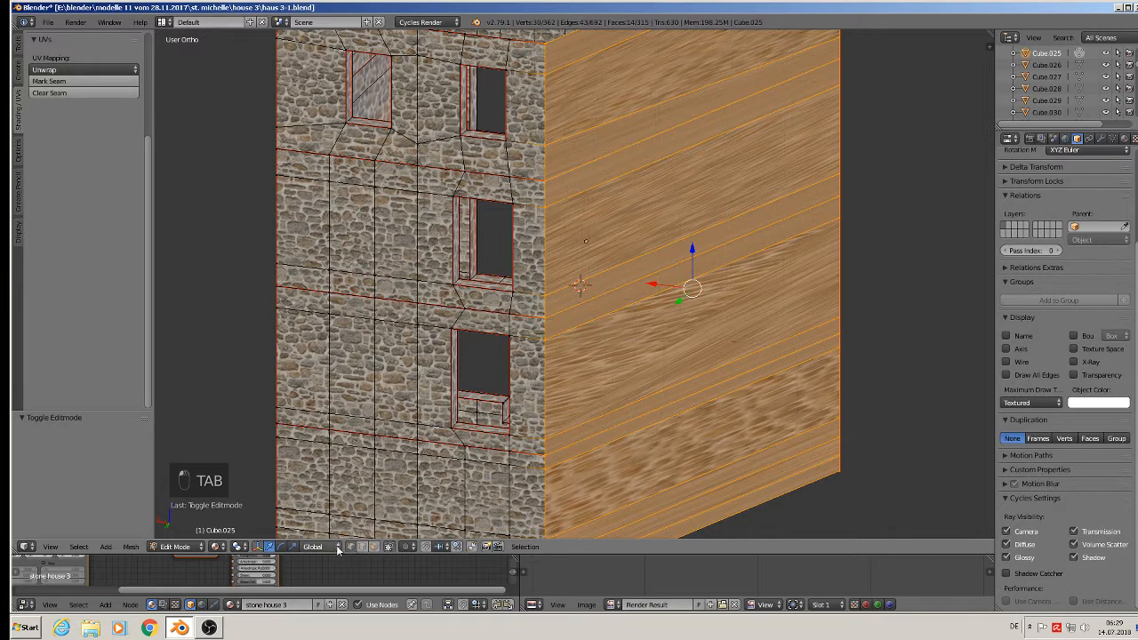
click(356, 232)
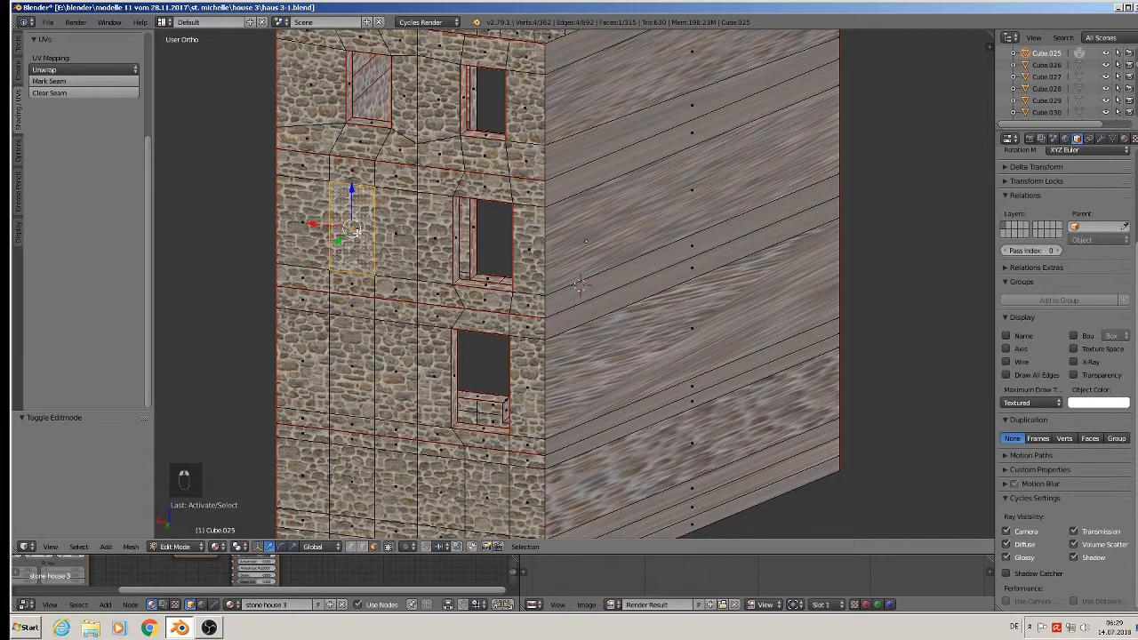
middle_drag(354, 229, 393, 244)
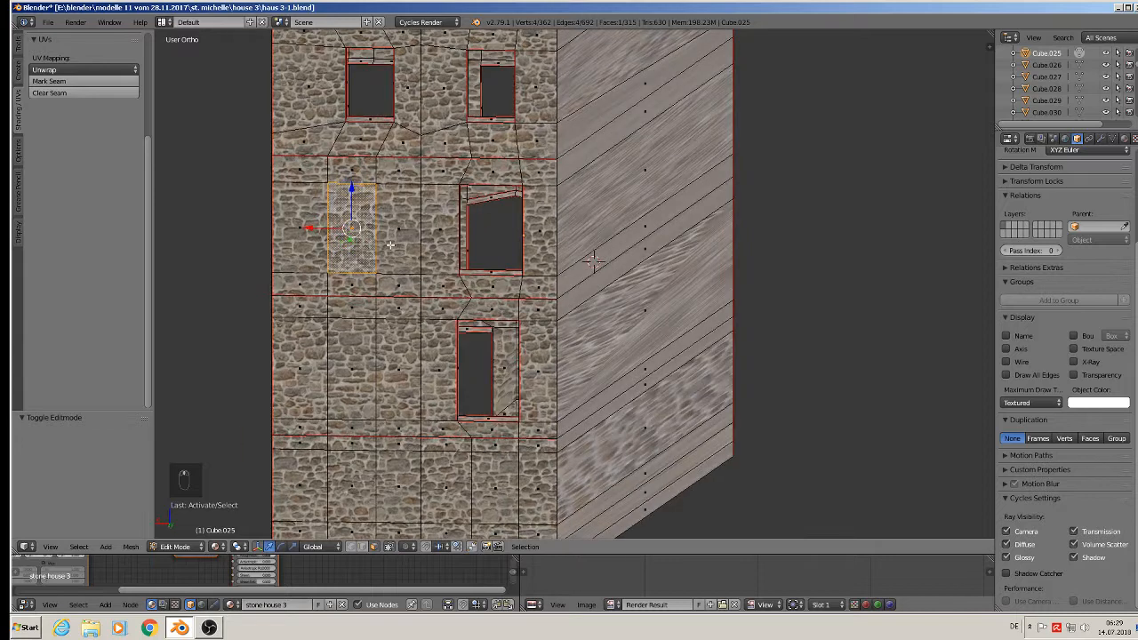
key(x)
click(374, 299)
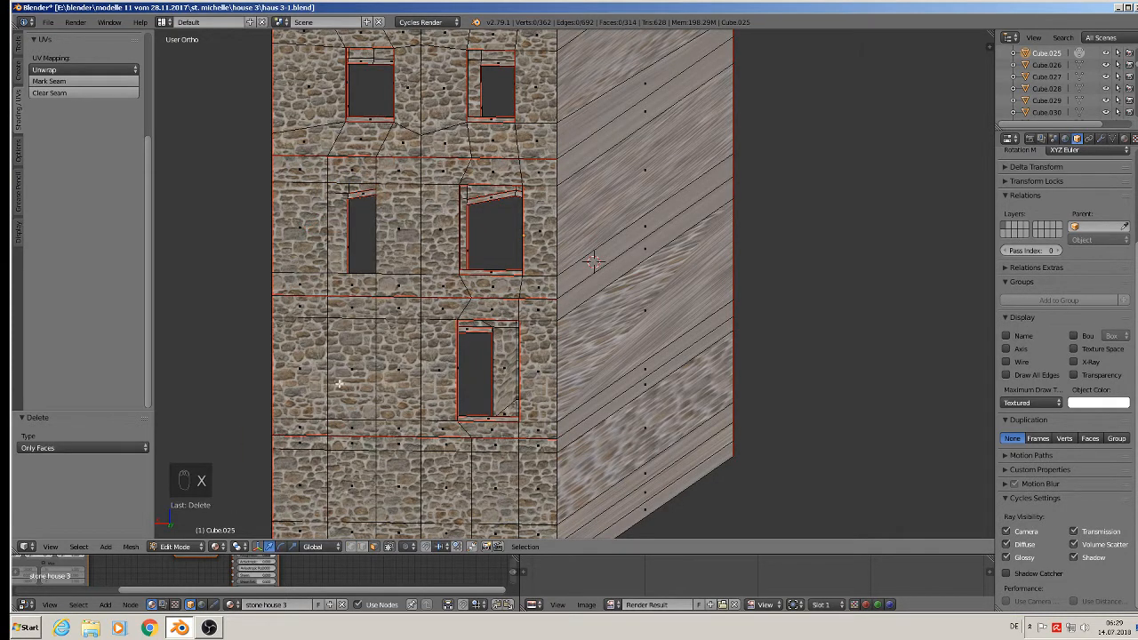
click(339, 384)
key(x)
click(343, 373)
mouse_move(349, 371)
middle_down()
mouse_move(368, 373)
mouse_move(354, 365)
middle_up()
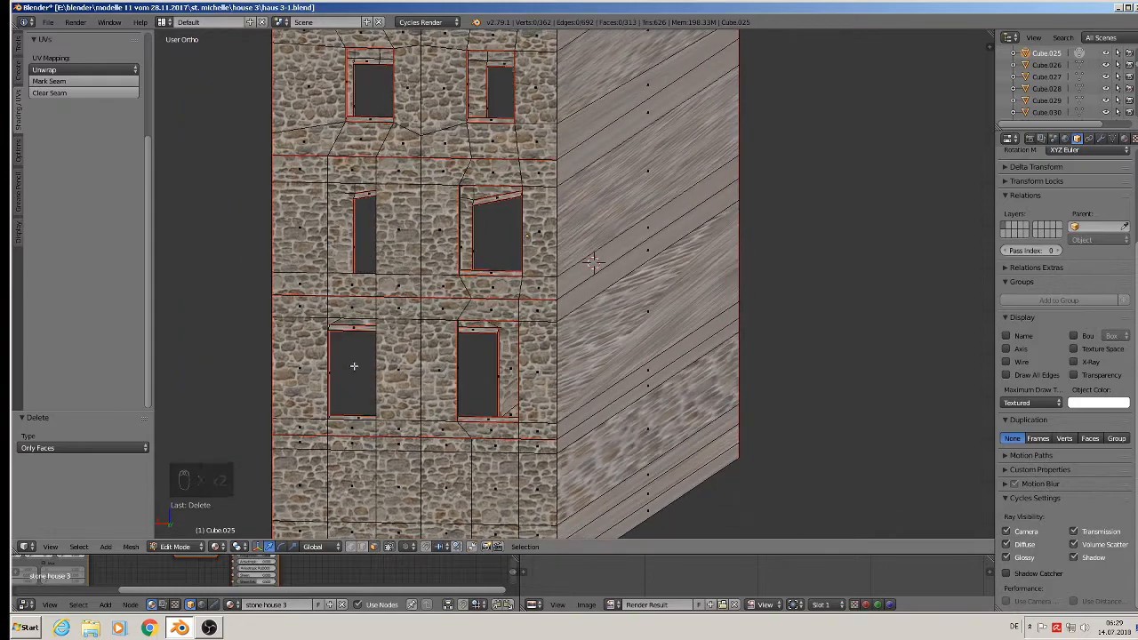
Extrude the edge loop of the upper new window opening about 0.039 inward along Y to form its reveal.
middle_drag(475, 172, 449, 194)
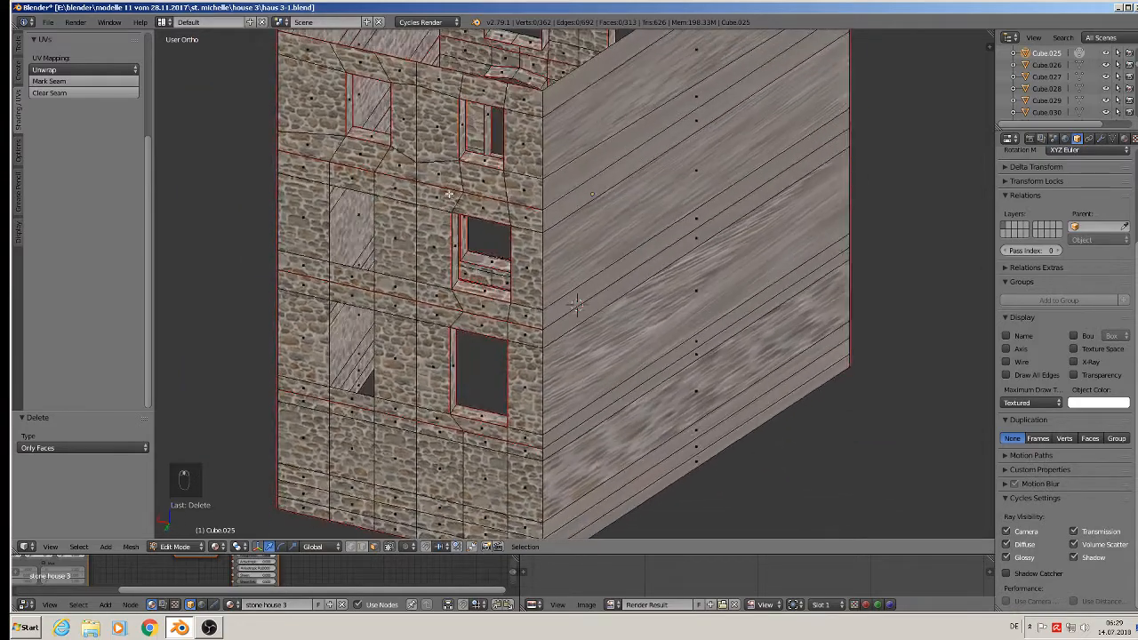
click(359, 547)
alt+right_click(357, 266)
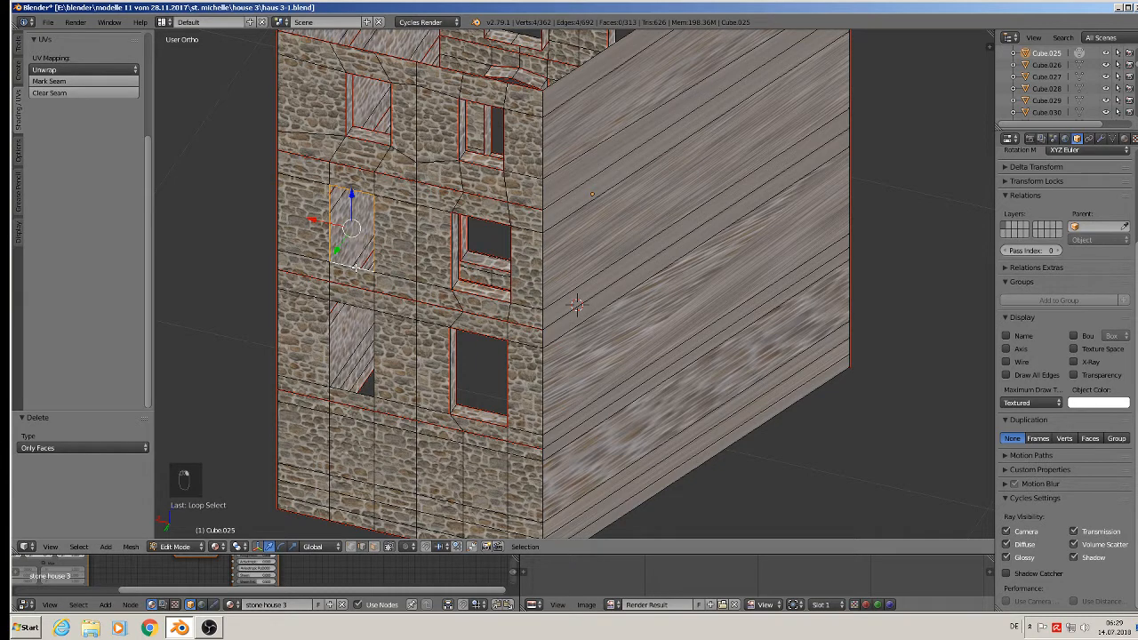
key(e)
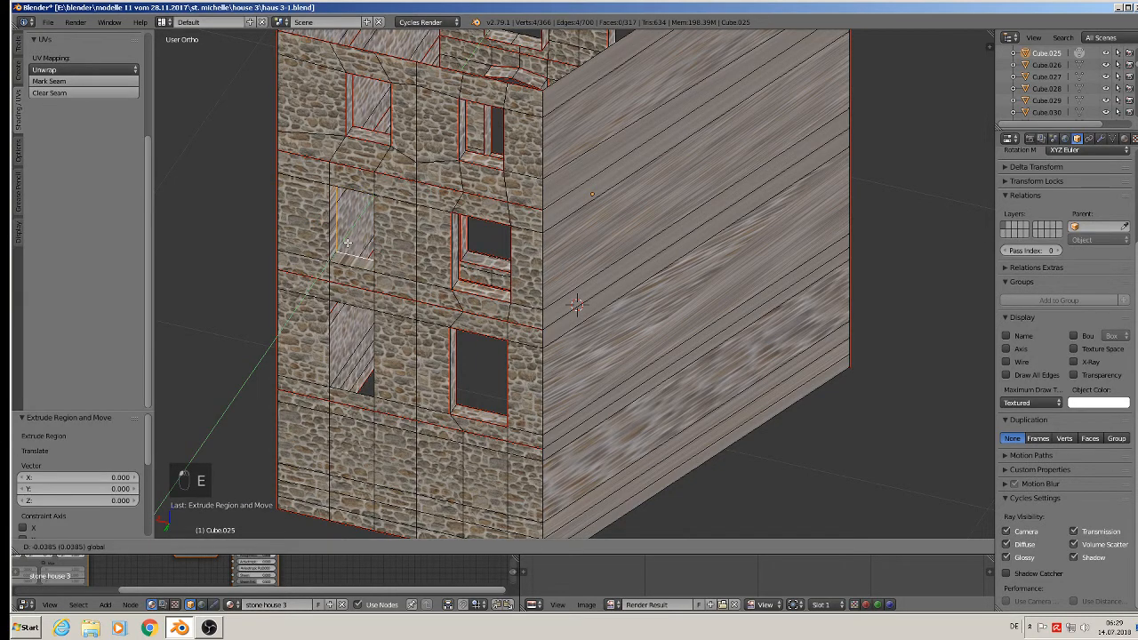
click(347, 242)
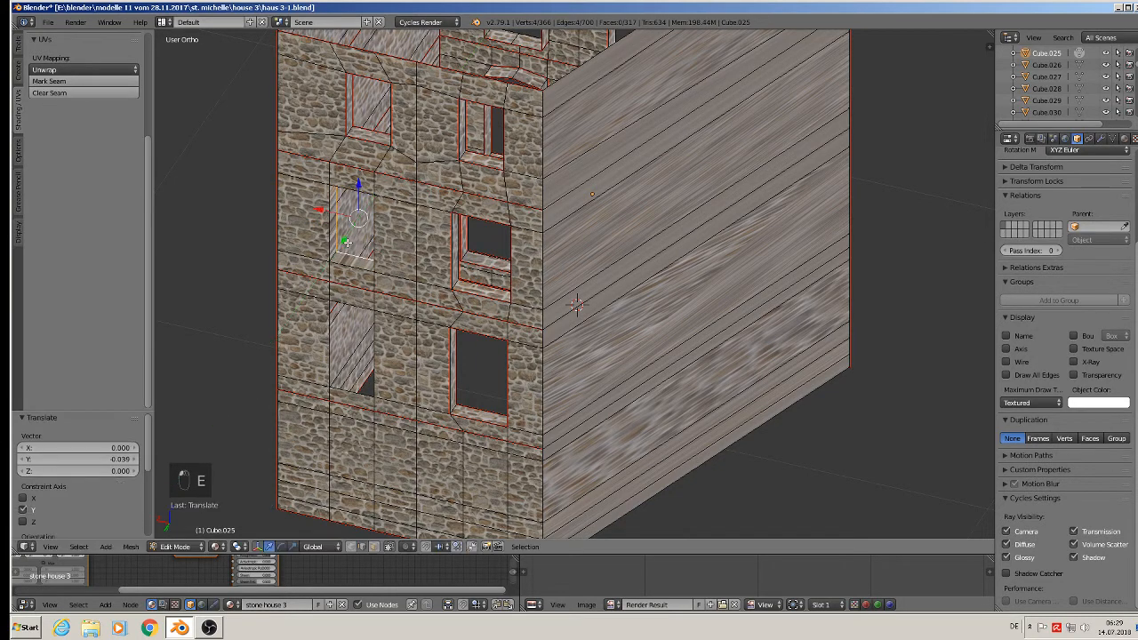
Mark UV seams on the inner and outer edges of the upper opening's reveal and on its lower corner edge.
click(53, 81)
alt+right_click(336, 262)
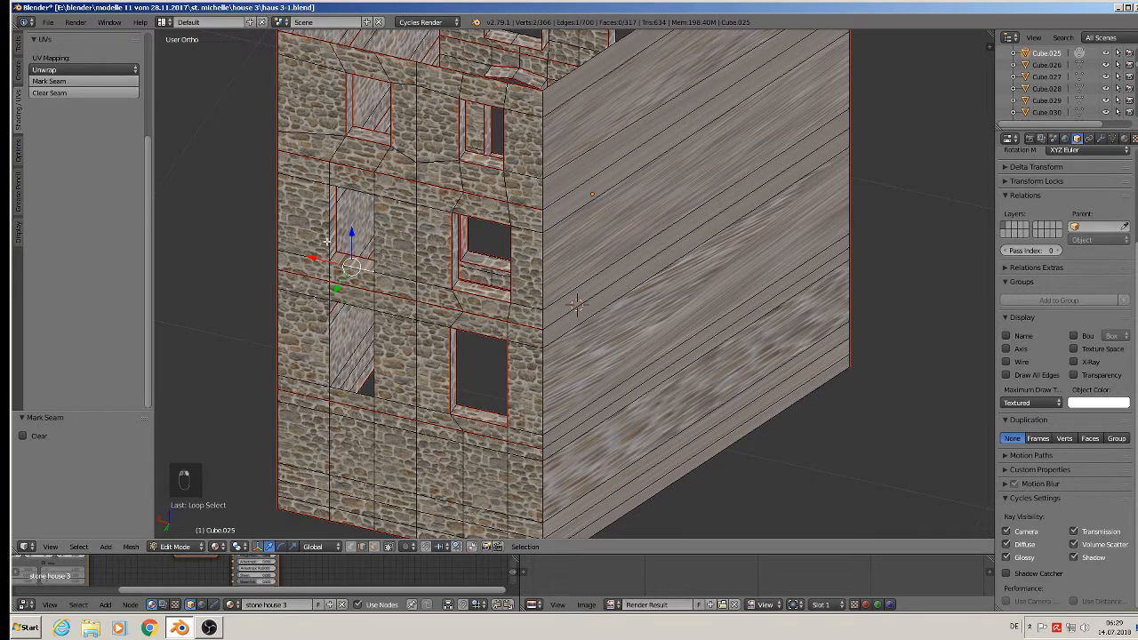
shift+right_click(329, 242)
shift+right_click(345, 188)
shift+right_click(374, 237)
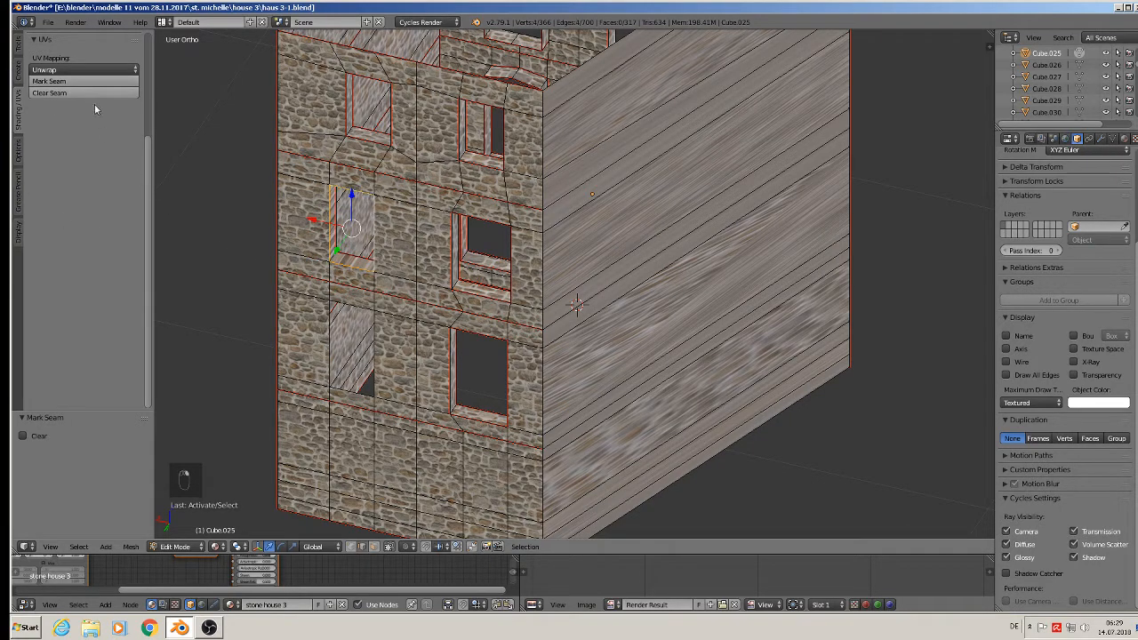
click(77, 81)
right_click(337, 252)
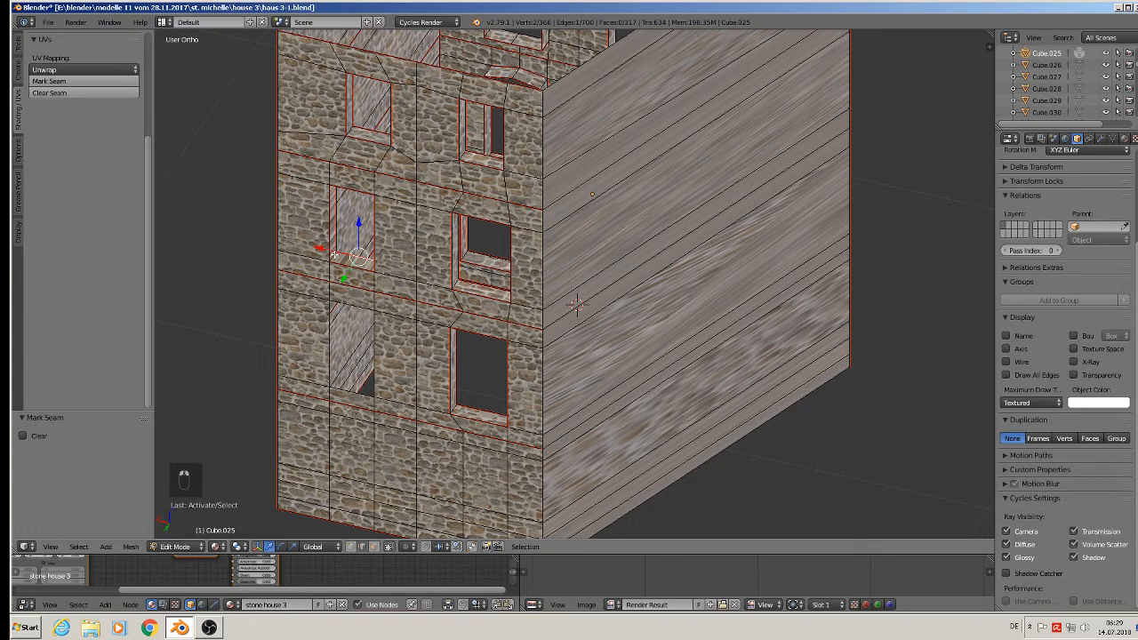
click(76, 83)
Mark the lower new opening's edge loop as a seam and extrude it -0.040 along Y into the wall.
shift+middle_drag(350, 261, 371, 186)
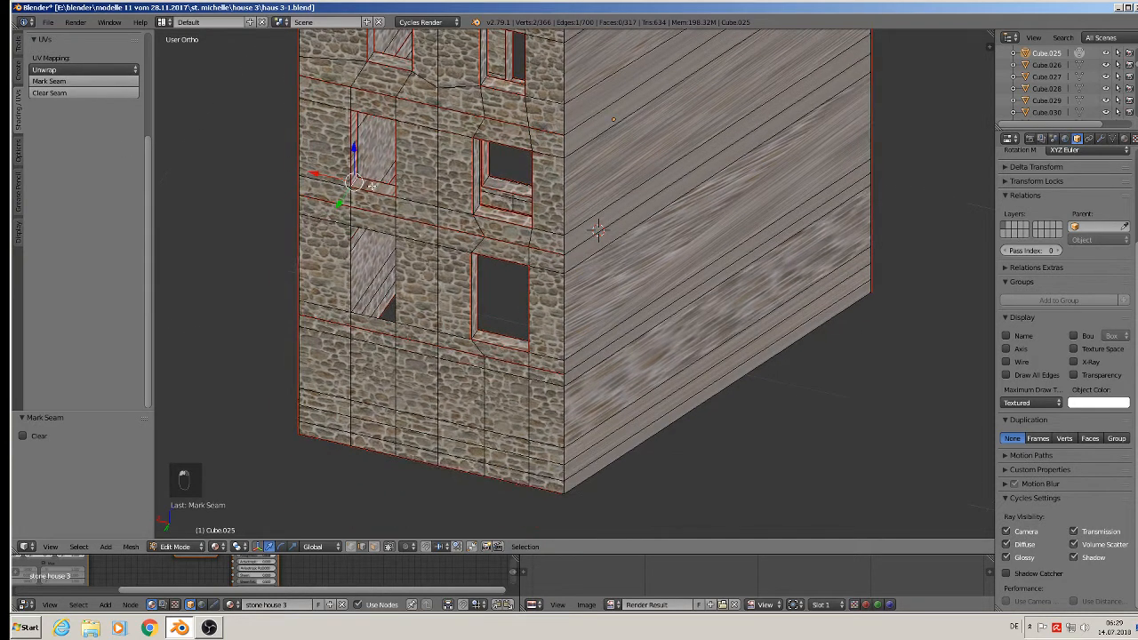
scroll(370, 226, up, 2)
alt+right_click(365, 238)
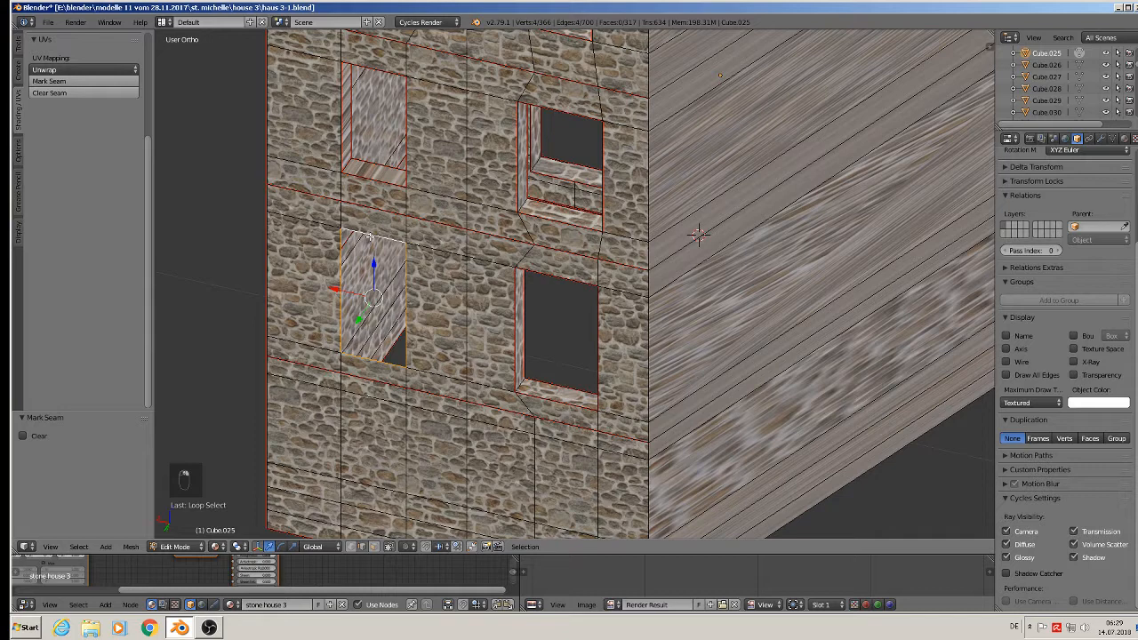
click(77, 81)
key(e)
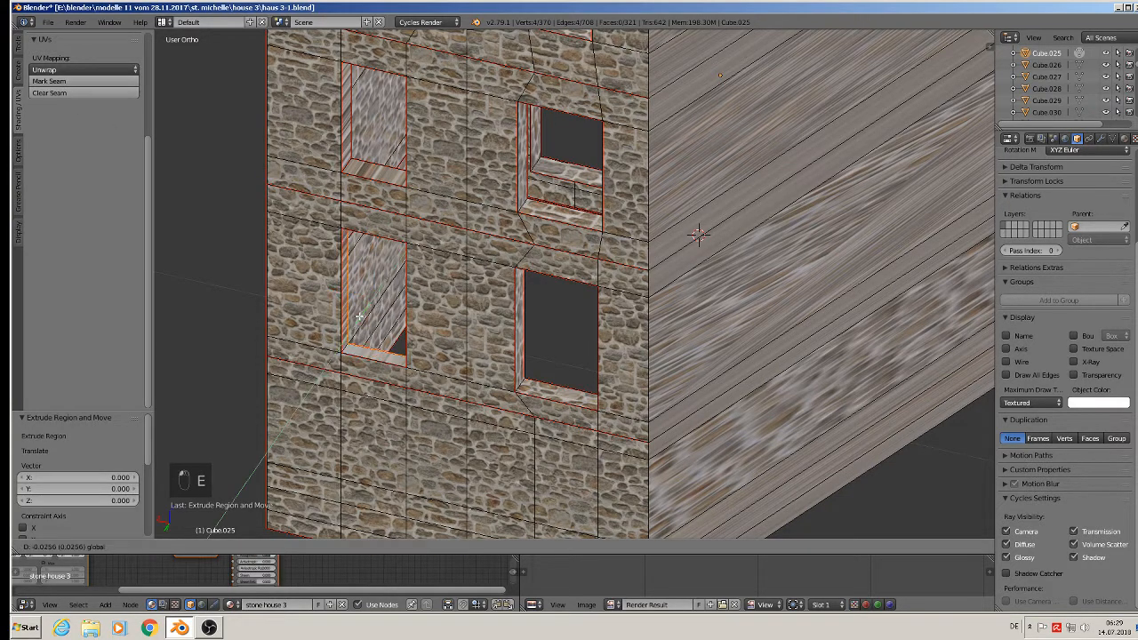
click(362, 311)
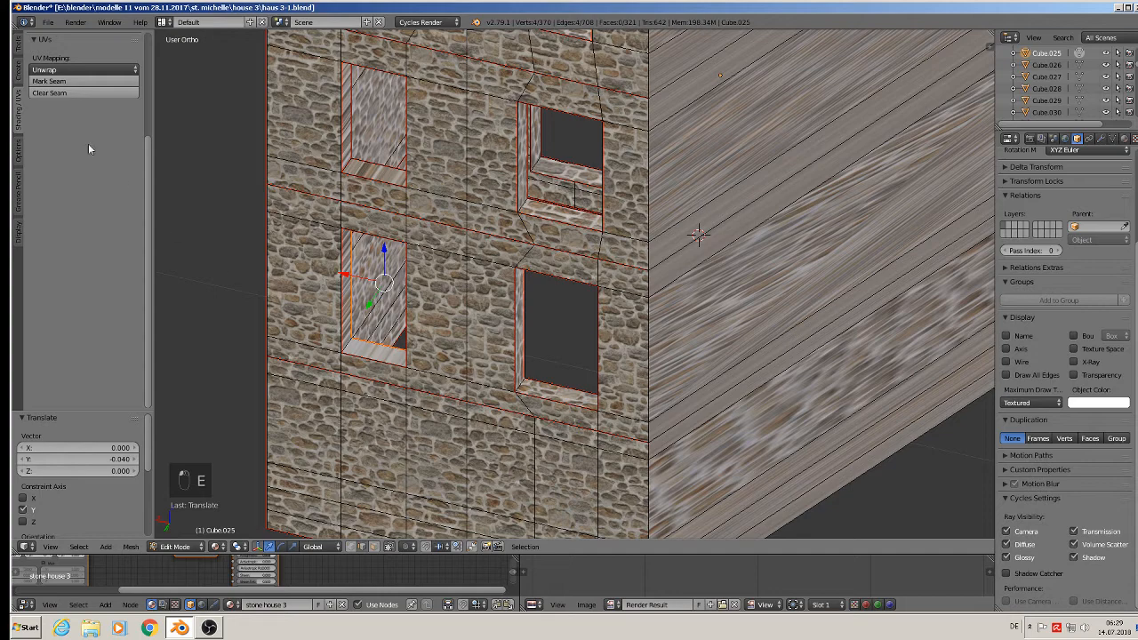
Mark the lower corner edge of the lower opening's reveal as a UV seam and clear the selection.
right_click(359, 340)
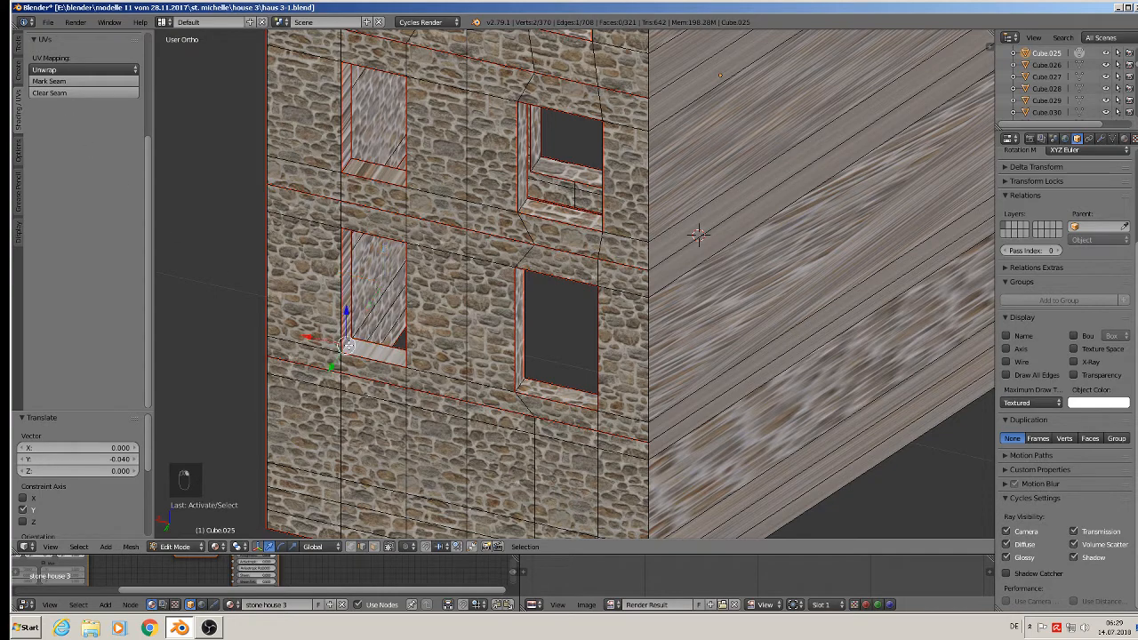
click(64, 82)
key(a)
Examine the street-view reference photos of the front facade and compare them with the front wall's window layout.
scroll(387, 383, down, 5)
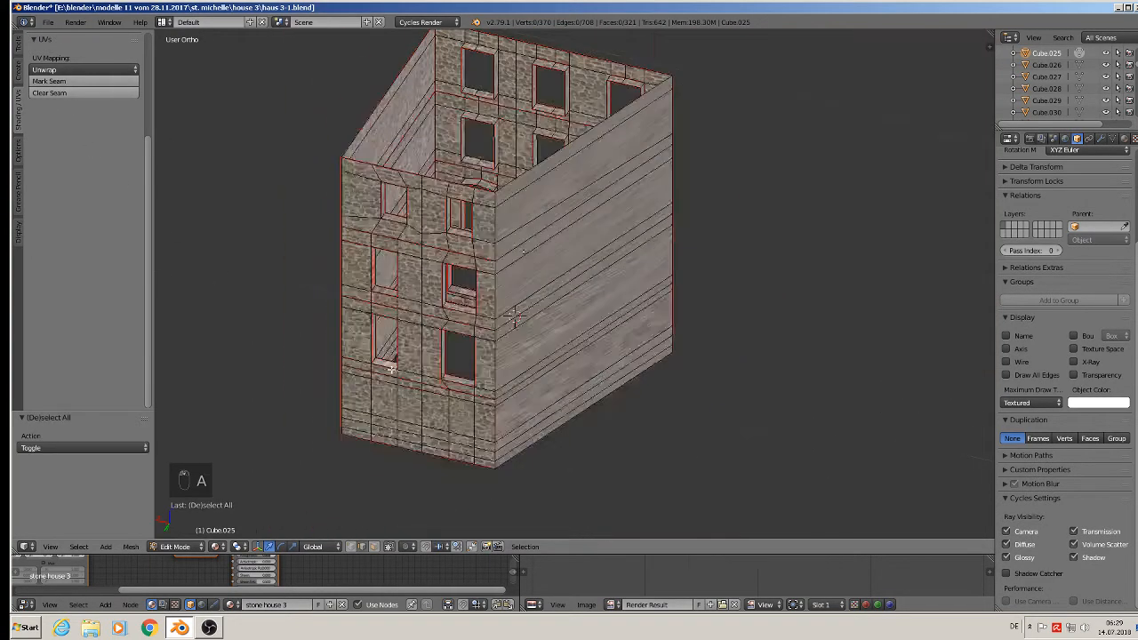
middle_drag(395, 346, 163, 279)
scroll(294, 304, down, 3)
shift+middle_drag(542, 326, 490, 296)
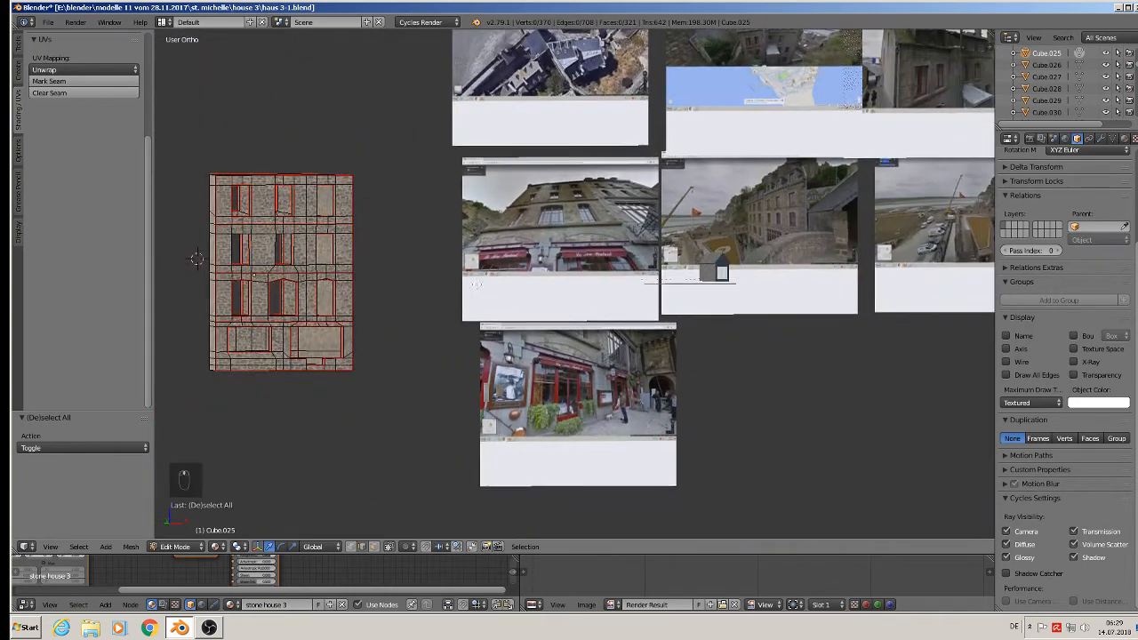
scroll(579, 276, up, 2)
shift+middle_drag(656, 293, 277, 265)
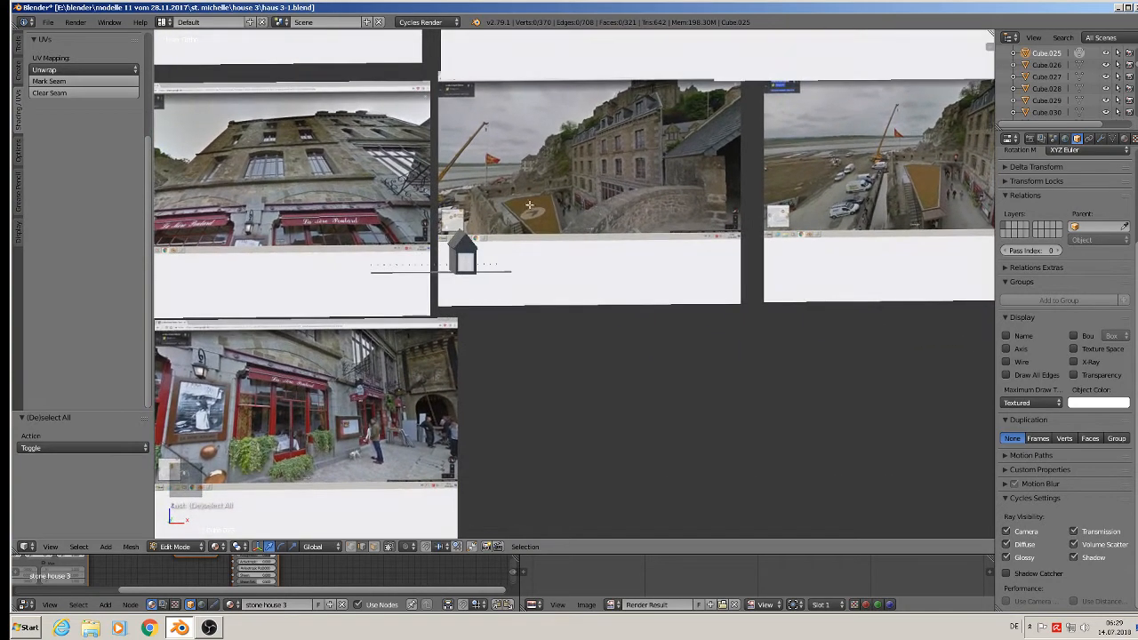
scroll(560, 204, up, 8)
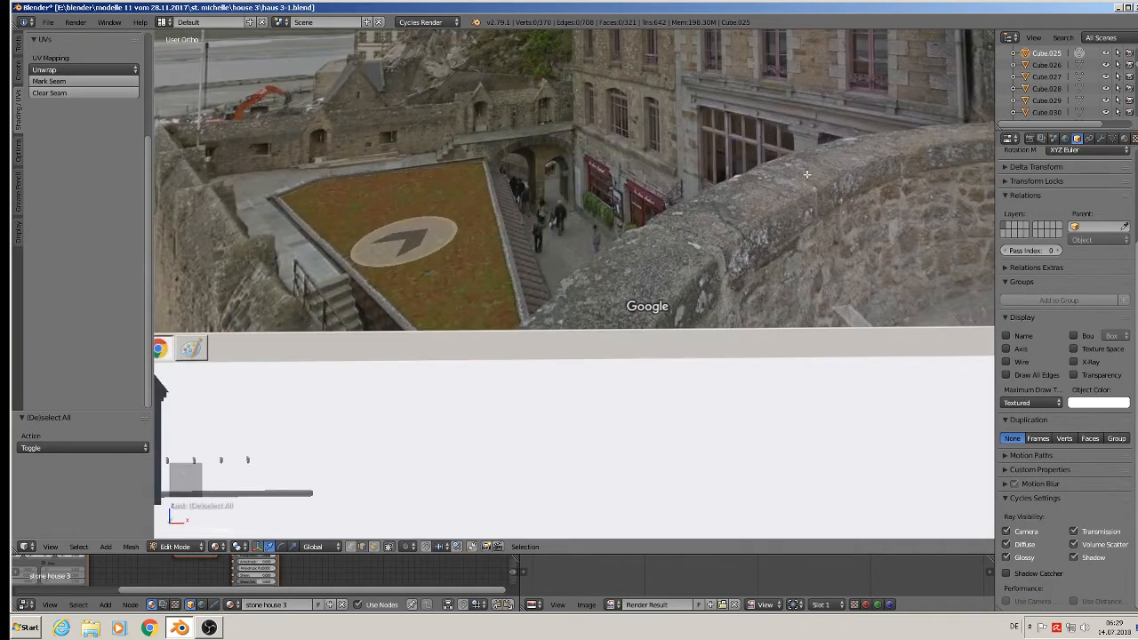
scroll(704, 228, down, 8)
shift+middle_drag(340, 319, 205, 134)
scroll(427, 230, up, 8)
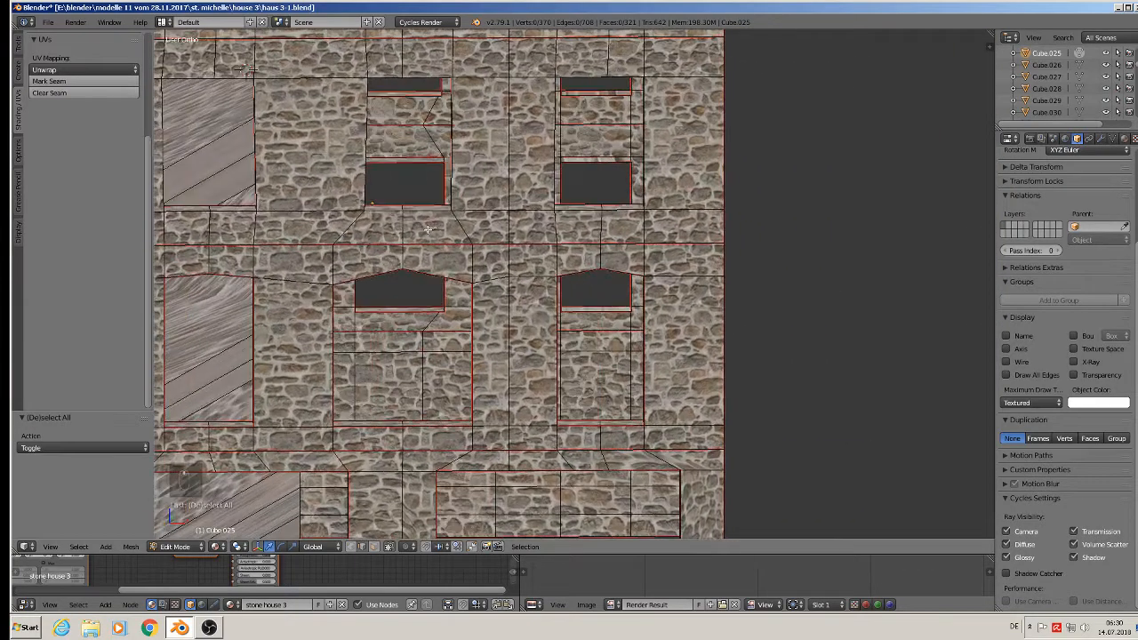
scroll(427, 229, down, 2)
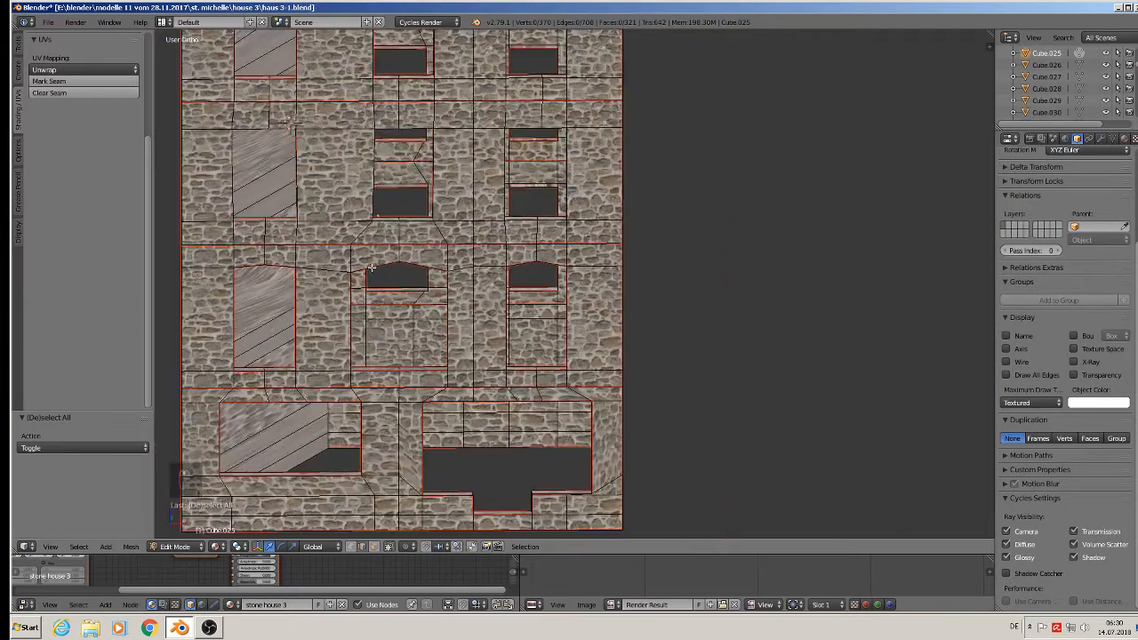
Delete the left reveal edges of the middle arched opening together with the wall faces attached to them.
right_click(351, 307)
middle_drag(351, 307, 331, 329)
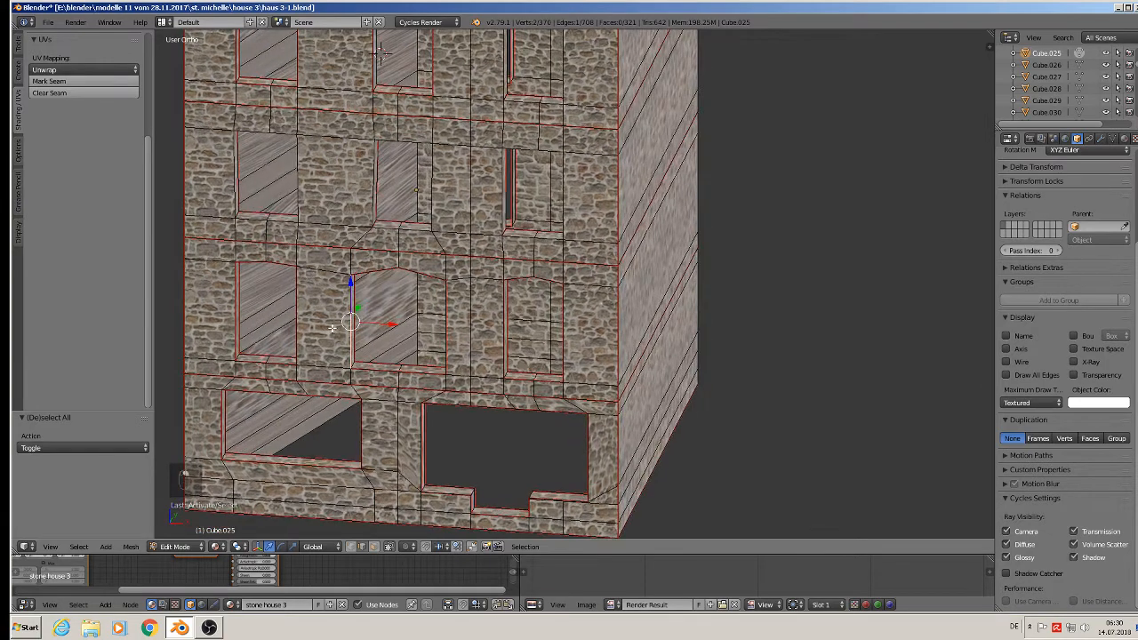
shift+right_click(354, 329)
shift+right_click(446, 333)
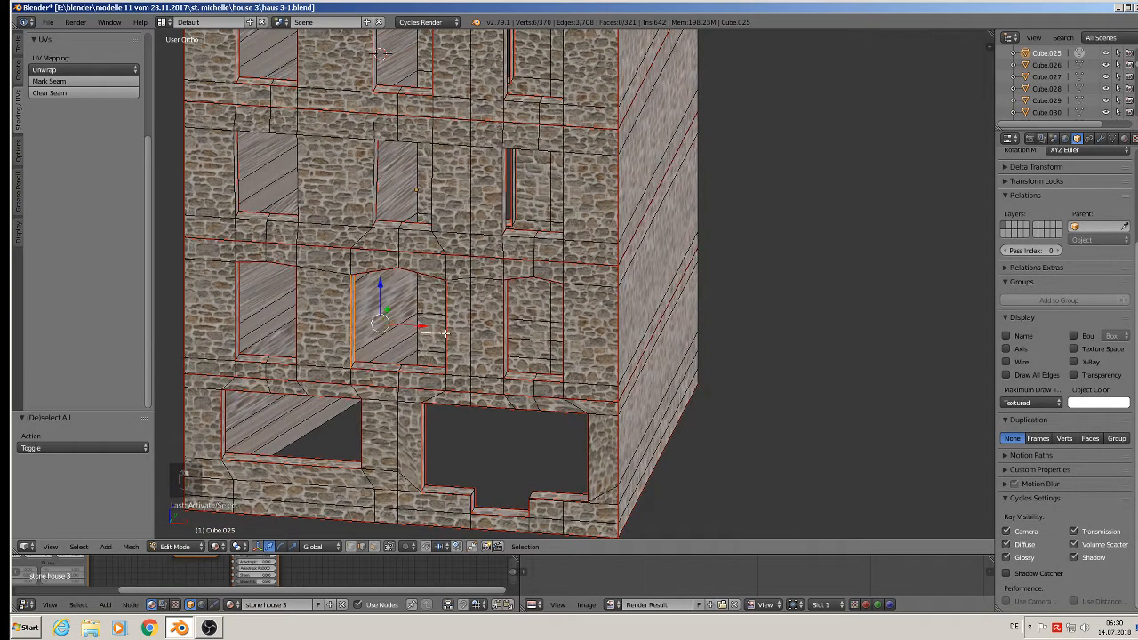
right_drag(370, 315, 364, 319)
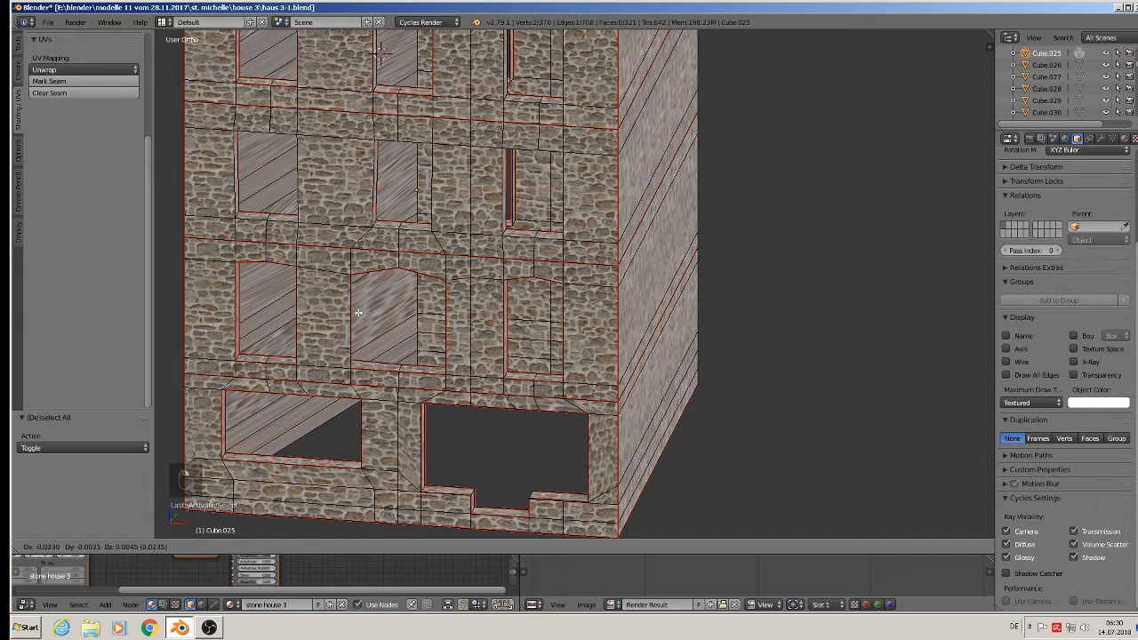
right_click(359, 319)
shift+right_click(351, 321)
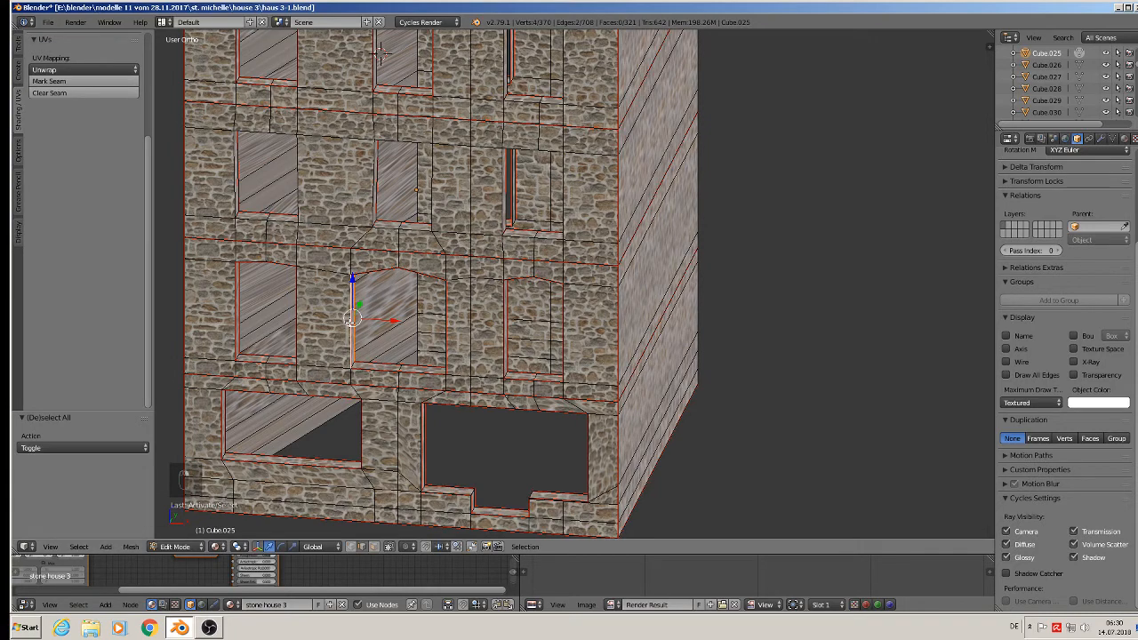
key(x)
click(346, 287)
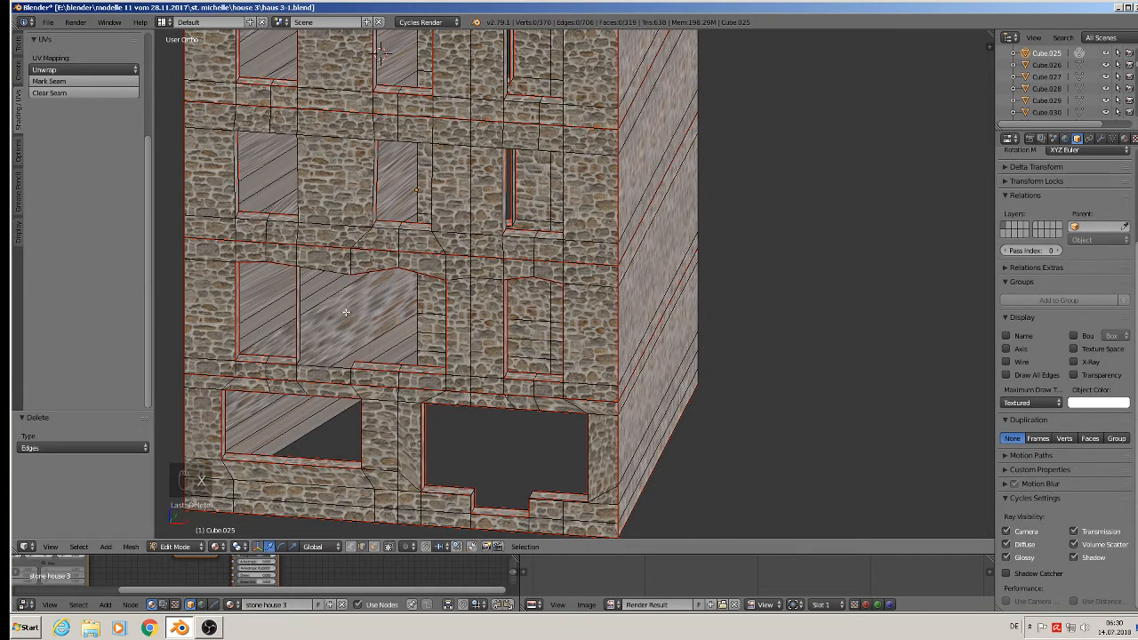
Delete the two vertical edges of the right reveal of the middle arched opening.
middle_drag(346, 312, 418, 289)
scroll(429, 282, up, 3)
right_click(429, 282)
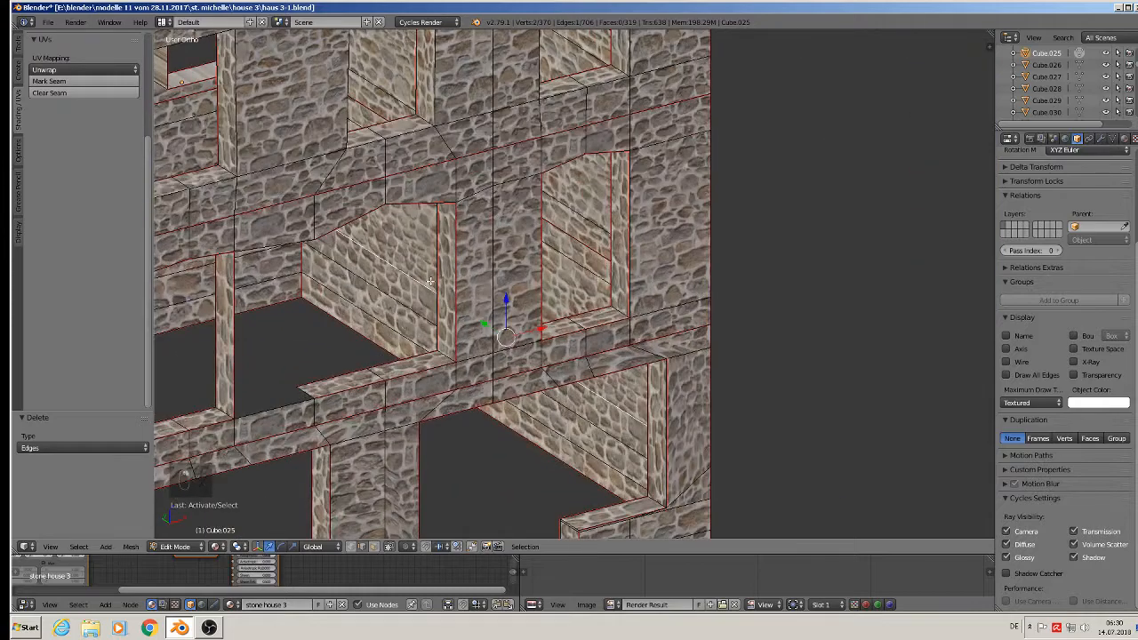
right_click(441, 264)
shift+right_click(457, 266)
key(x)
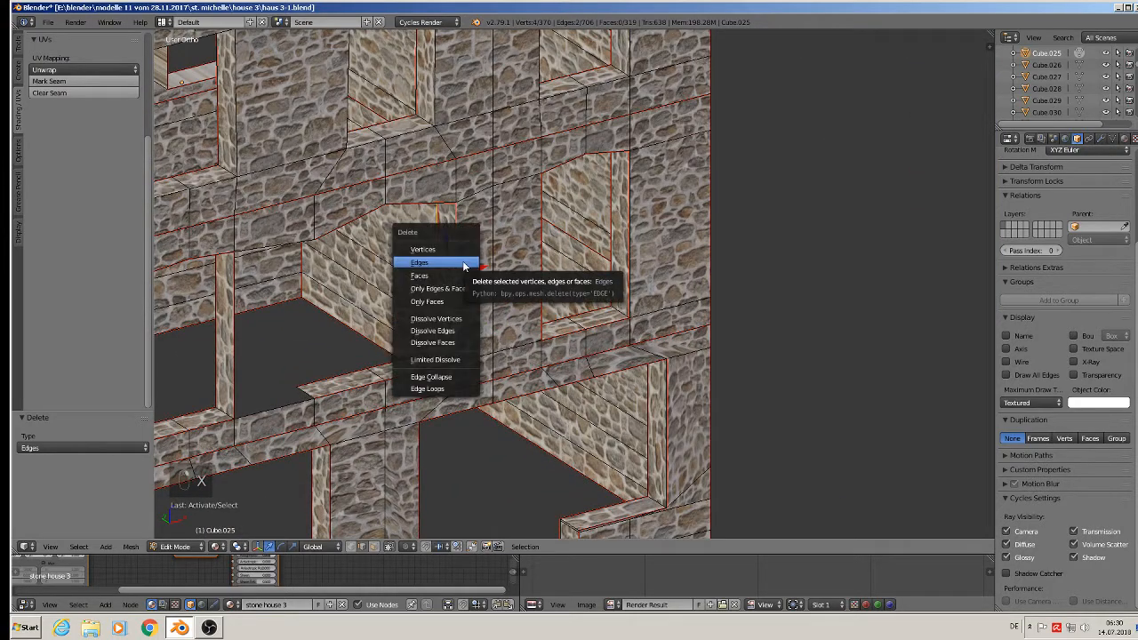
click(463, 264)
Clear the seam from the four top edges of the widened middle opening and flatten them by scaling Z to 0.
middle_drag(463, 264, 382, 262)
right_click(493, 233)
shift+right_click(433, 228)
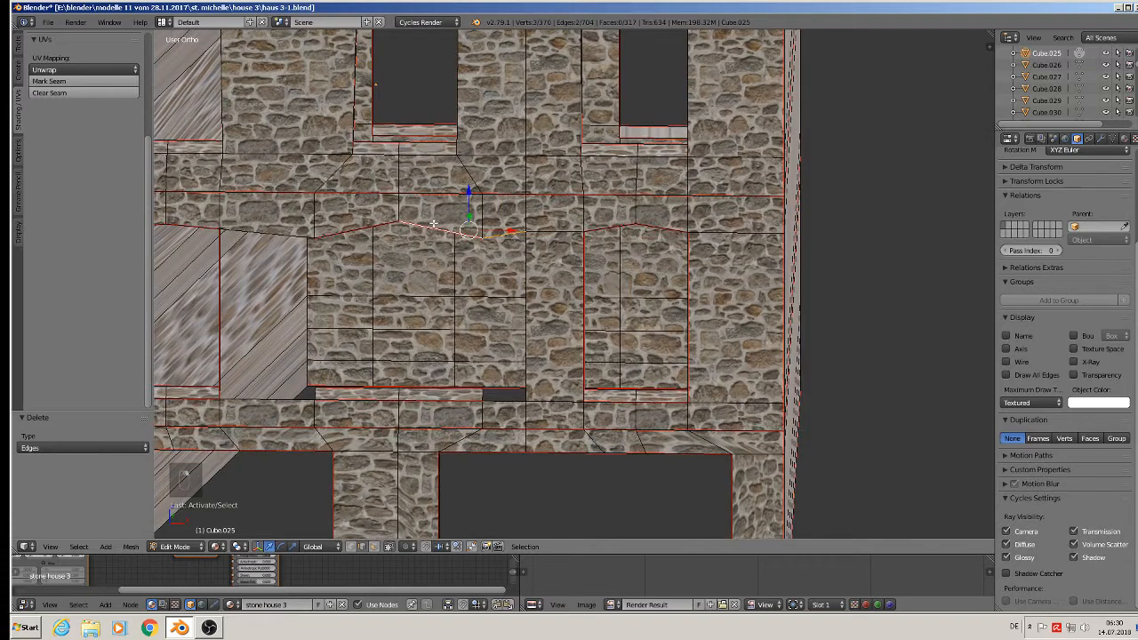
shift+right_click(350, 231)
shift+right_click(276, 233)
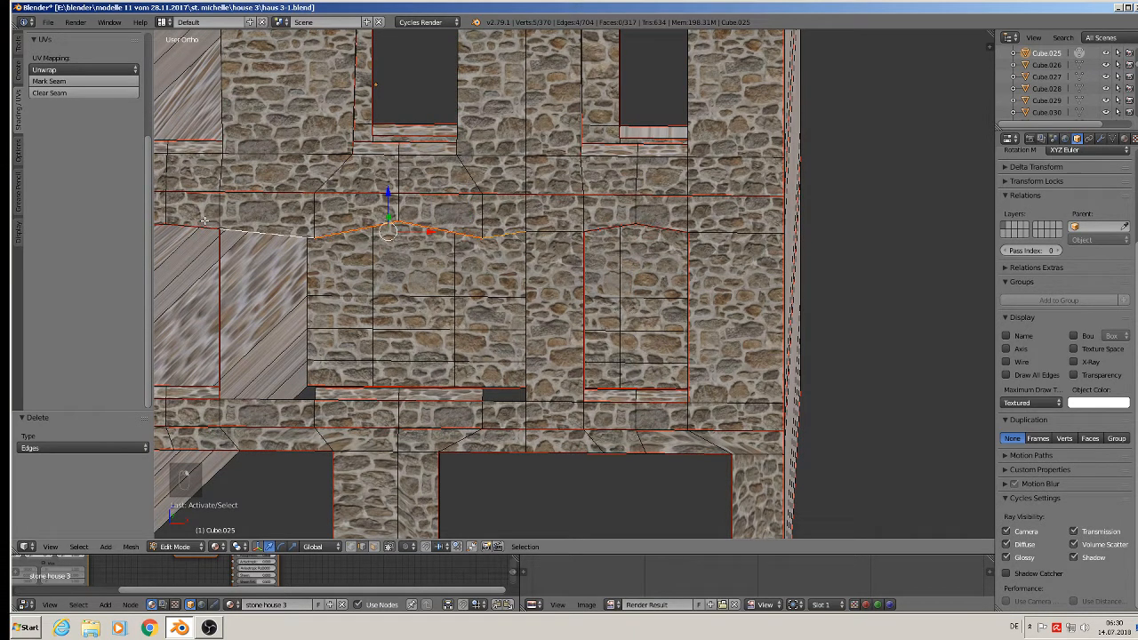
click(58, 94)
key(s)
key(z)
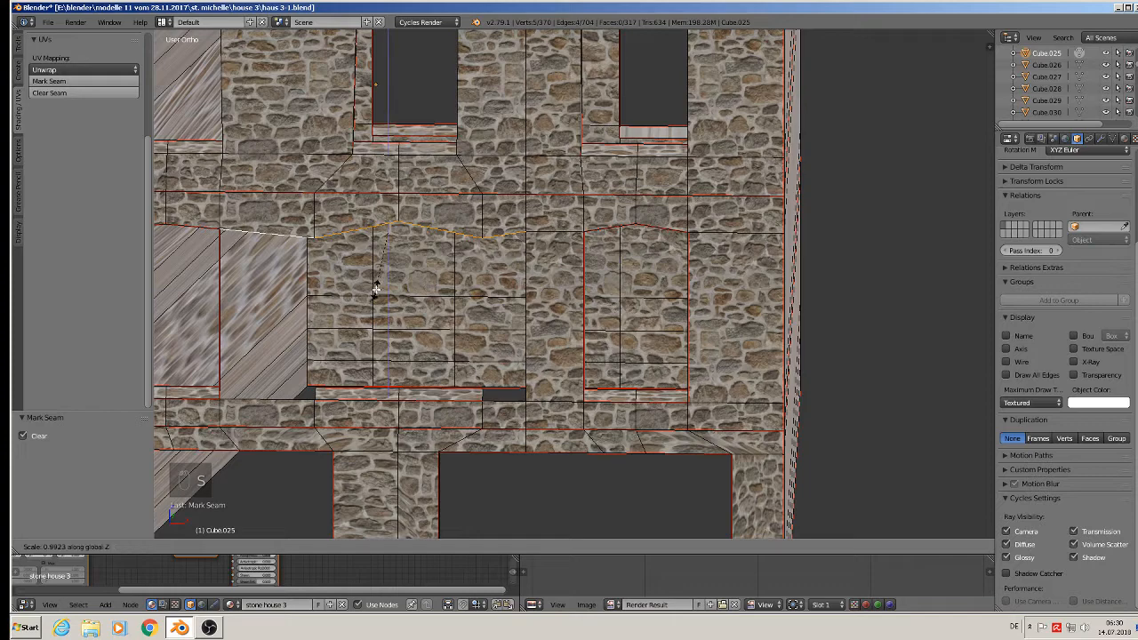
key(0)
key(Return)
Delete the leftover sill edges at the bottom of the widened middle opening.
middle_drag(354, 315, 363, 348)
right_click(412, 347)
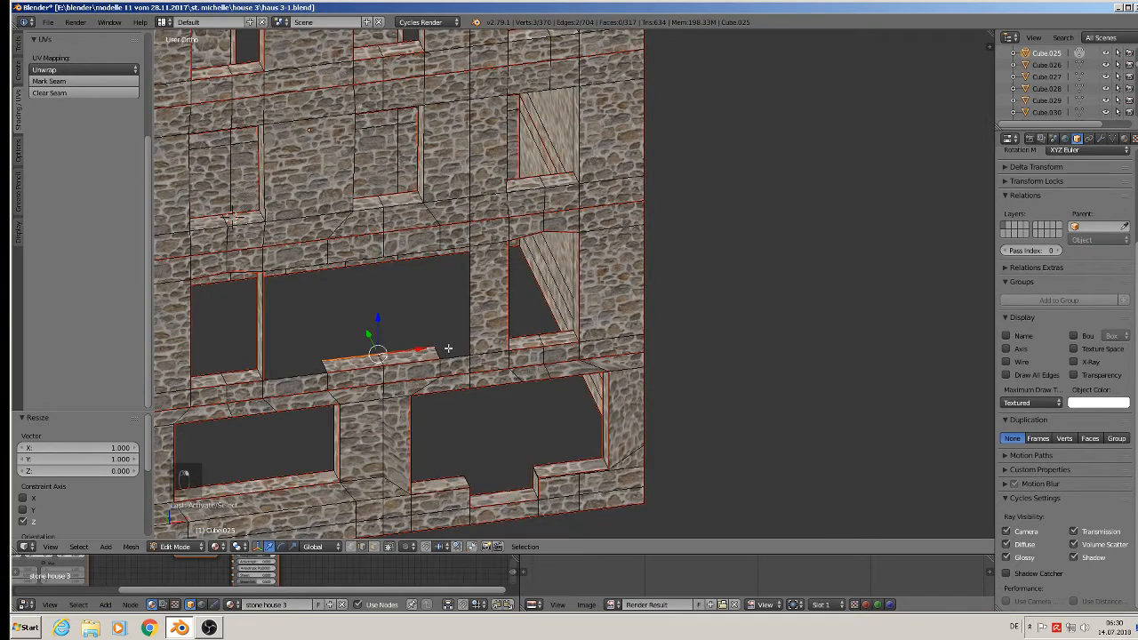
shift+right_click(438, 350)
shift+right_click(381, 357)
shift+right_click(329, 359)
shift+right_click(323, 358)
shift+right_click(322, 364)
key(x)
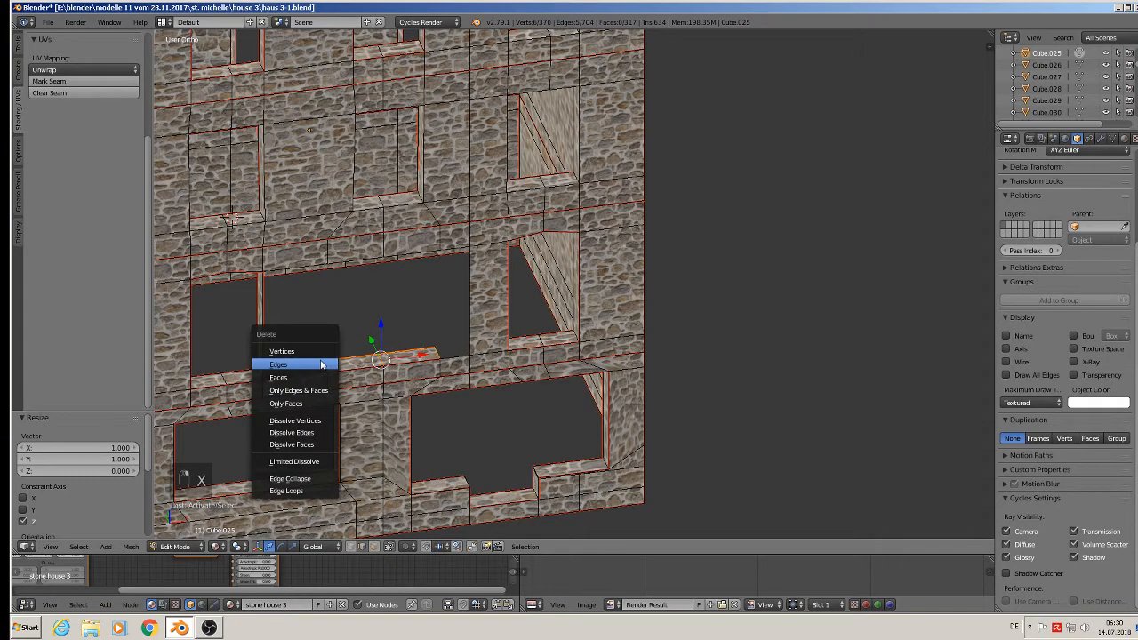
click(322, 364)
Delete the leftover arched lintel edges above the widened middle opening.
middle_drag(320, 364, 275, 243)
middle_drag(362, 274, 371, 272)
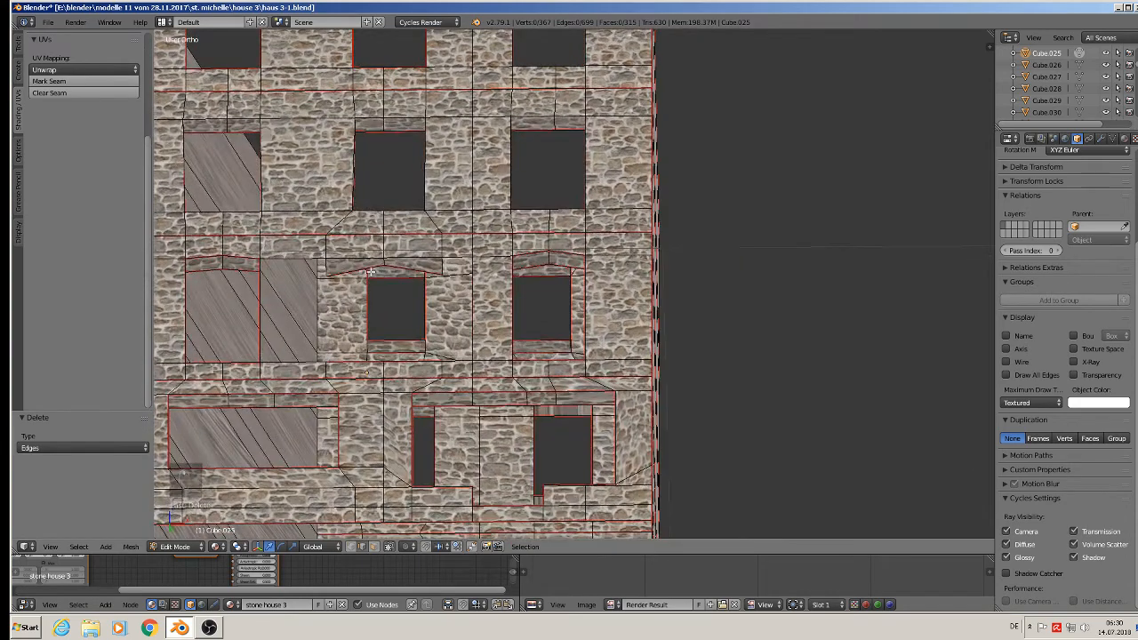
right_click(370, 273)
shift+right_click(324, 271)
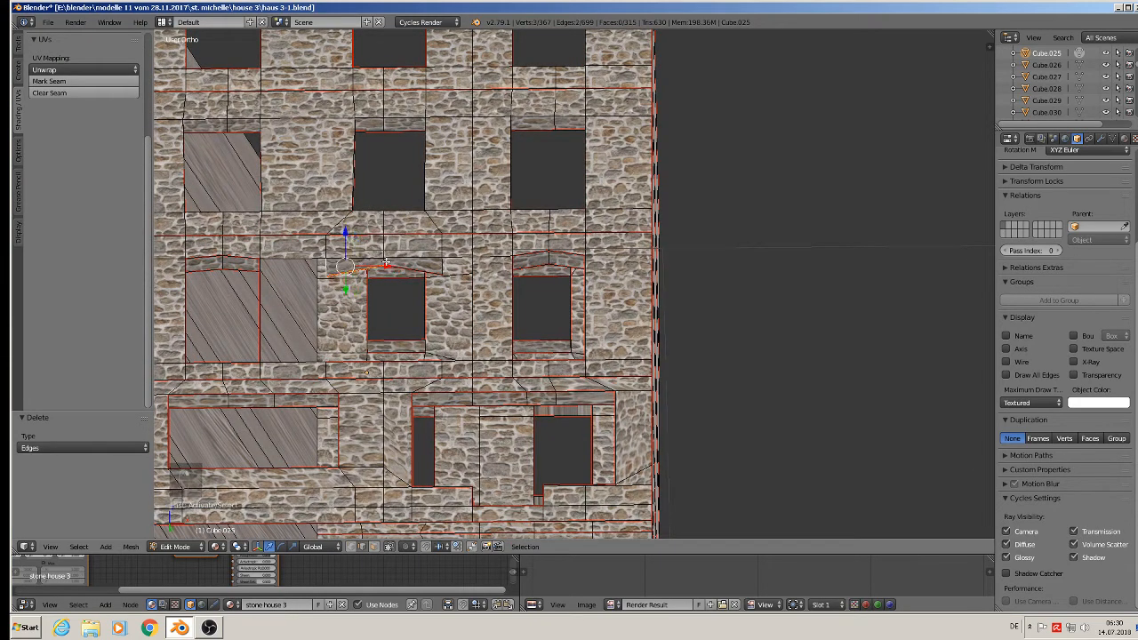
shift+right_click(426, 269)
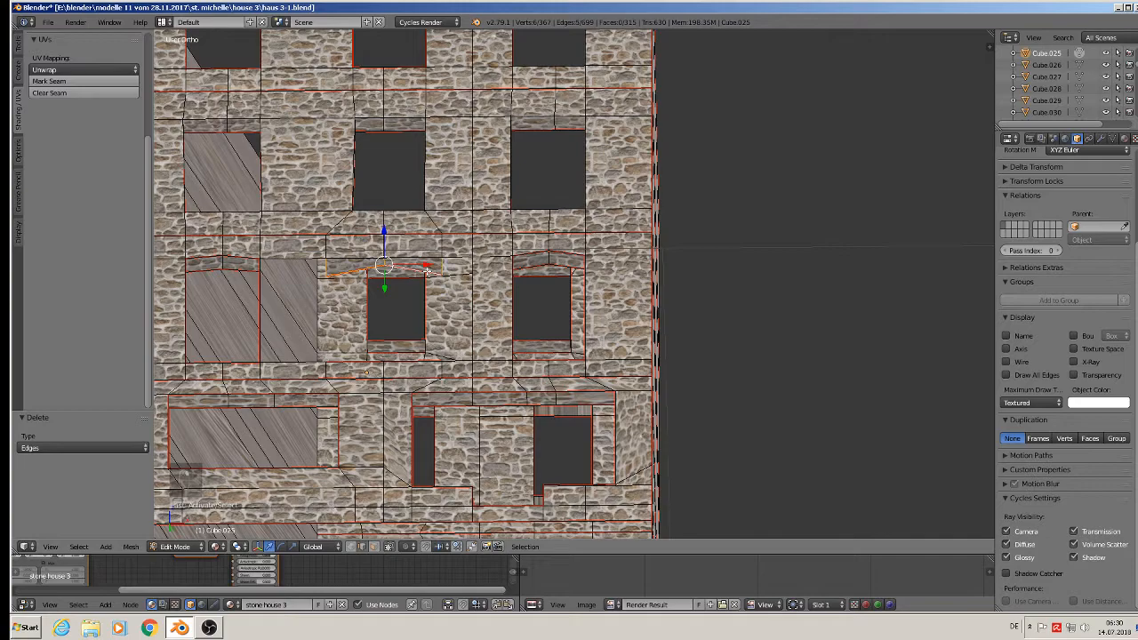
key(x)
click(427, 269)
Fill the widened opening by bridging its top and bottom edge loops, leaving both side edges out of the selection.
middle_drag(419, 286, 426, 345)
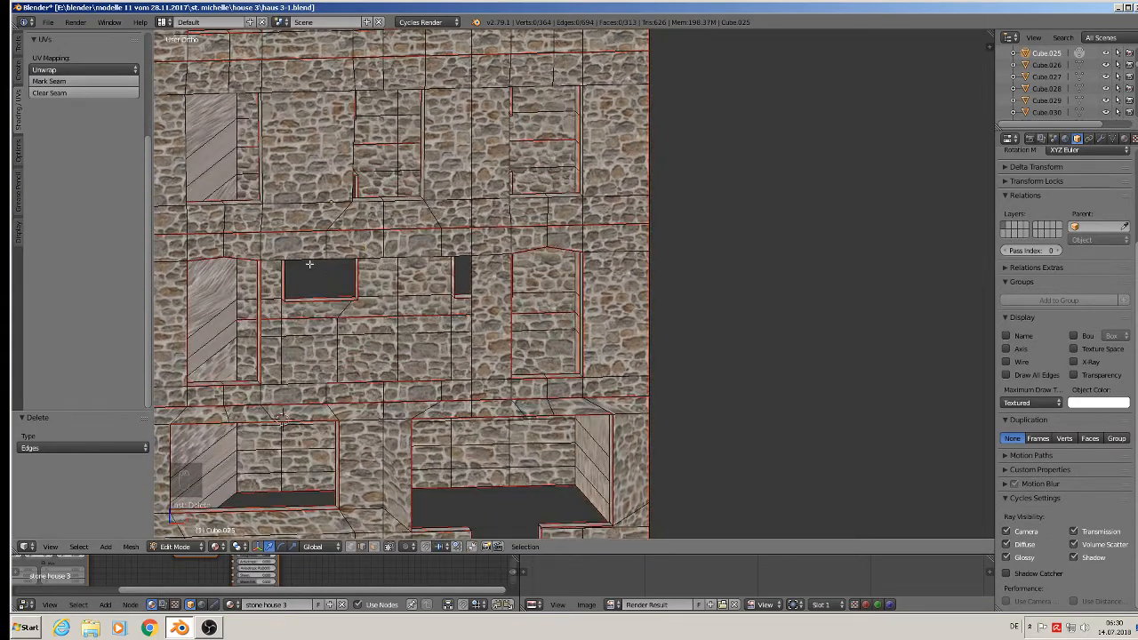
alt+right_click(313, 265)
middle_drag(313, 266, 334, 297)
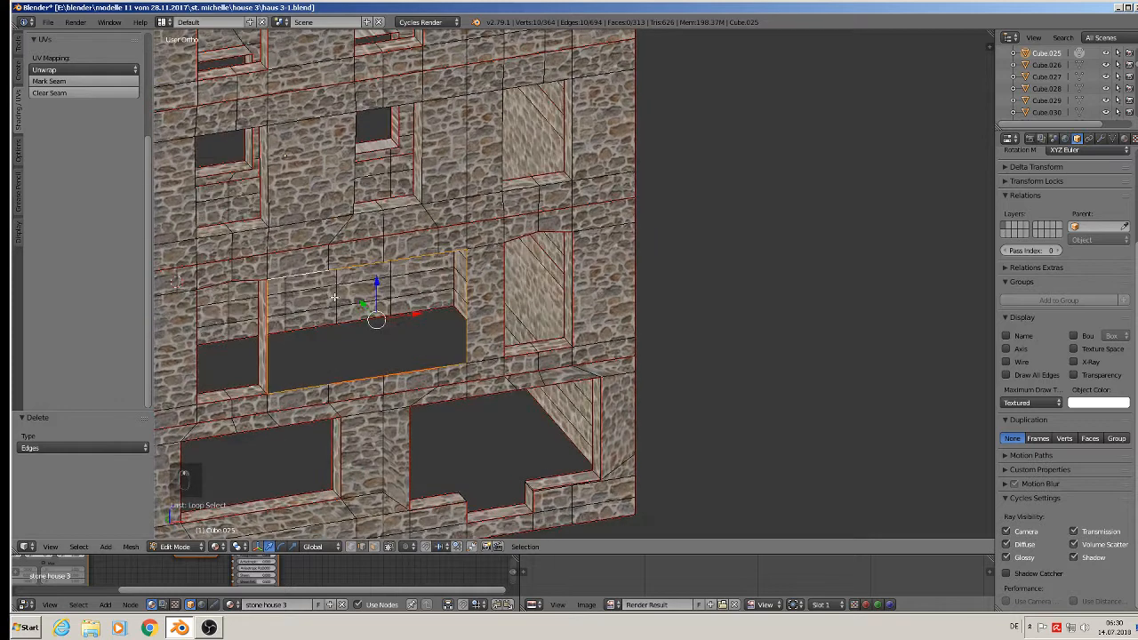
shift+right_click(265, 329)
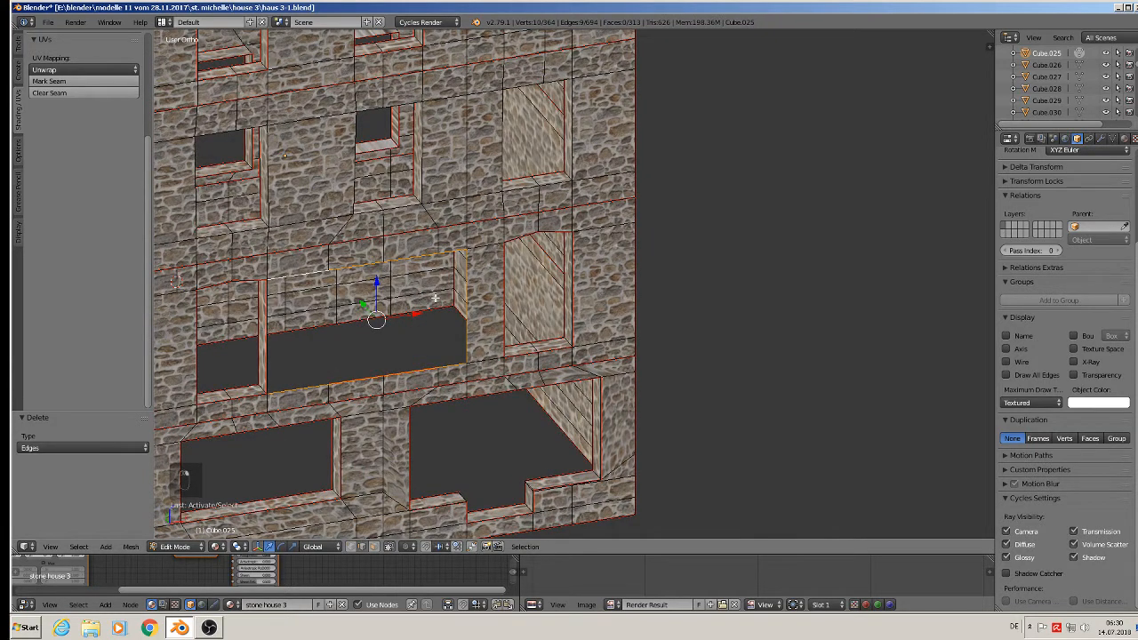
shift+right_click(475, 291)
key(space)
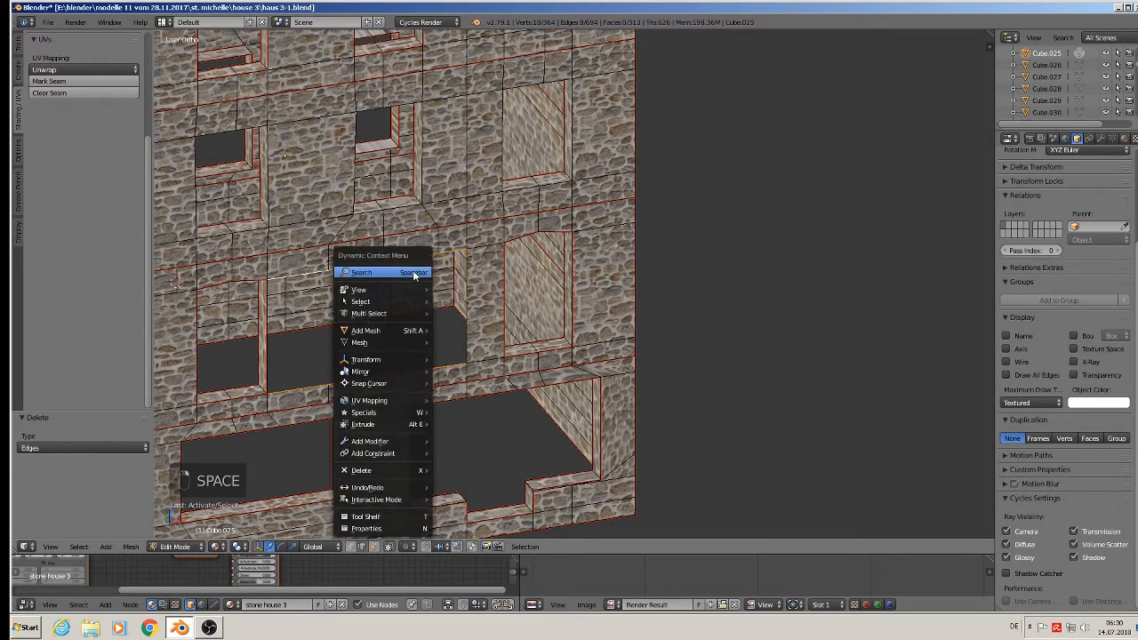
click(415, 274)
click(494, 292)
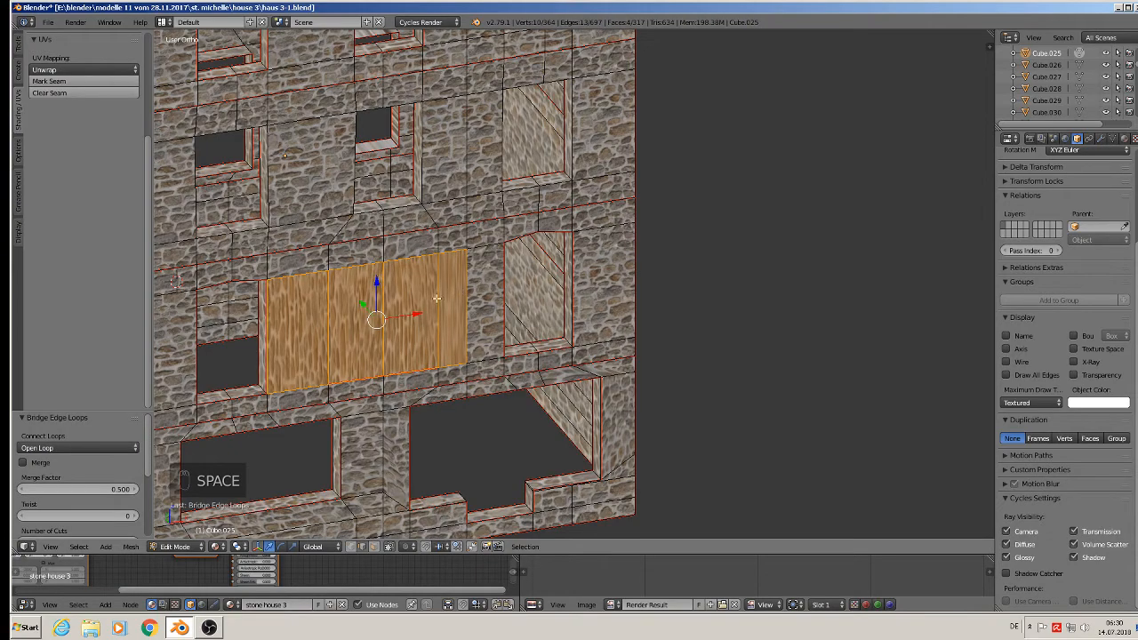
key(Tab)
middle_drag(412, 293, 539, 284)
key(Tab)
middle_drag(464, 272, 416, 273)
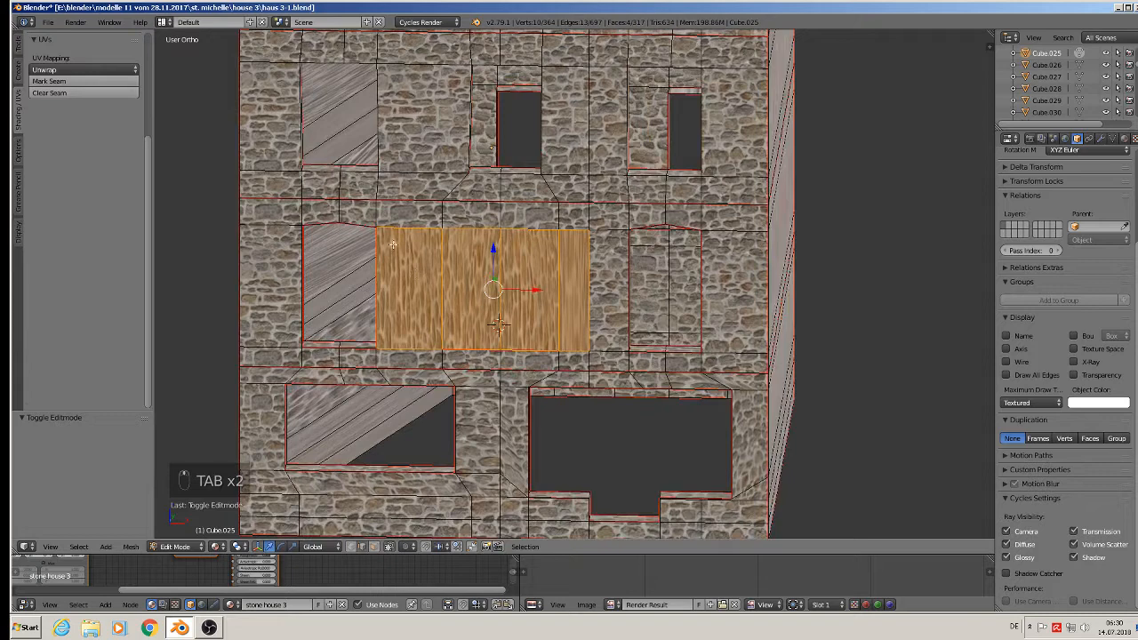
Try shifting the left border edge of the new wall panel along X.
right_click(379, 255)
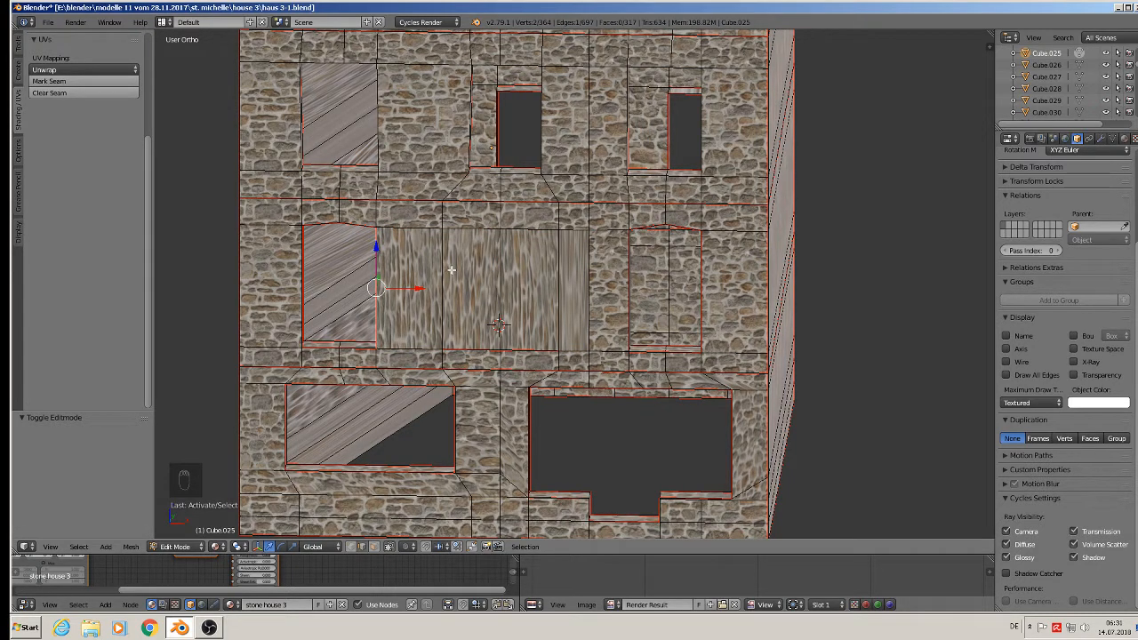
key(g)
key(x)
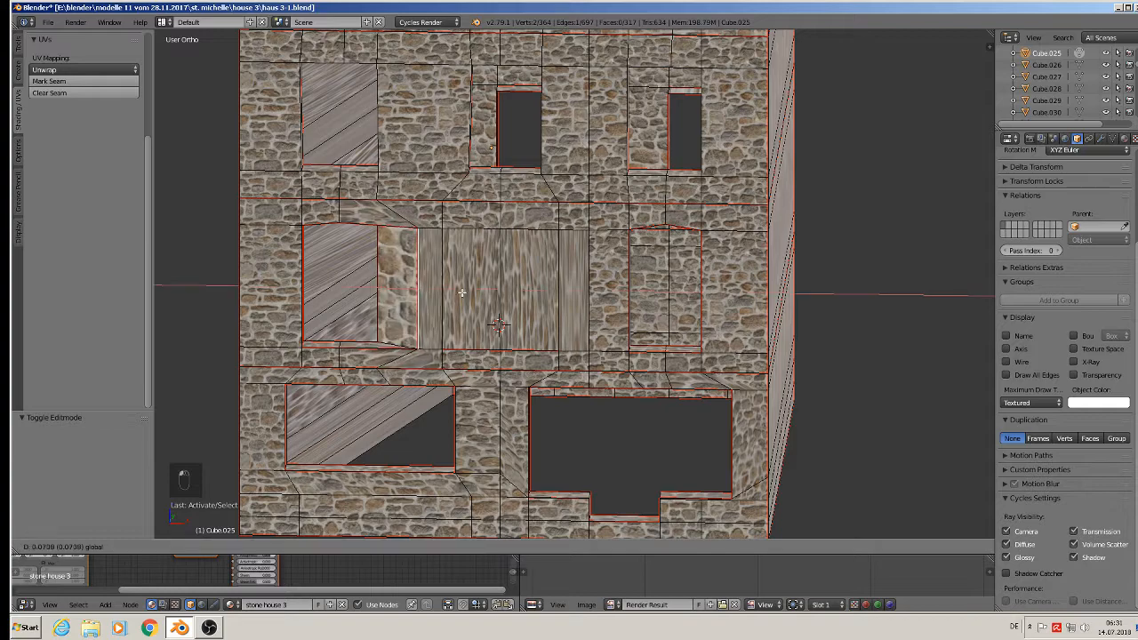
click(420, 289)
middle_drag(415, 294, 433, 320)
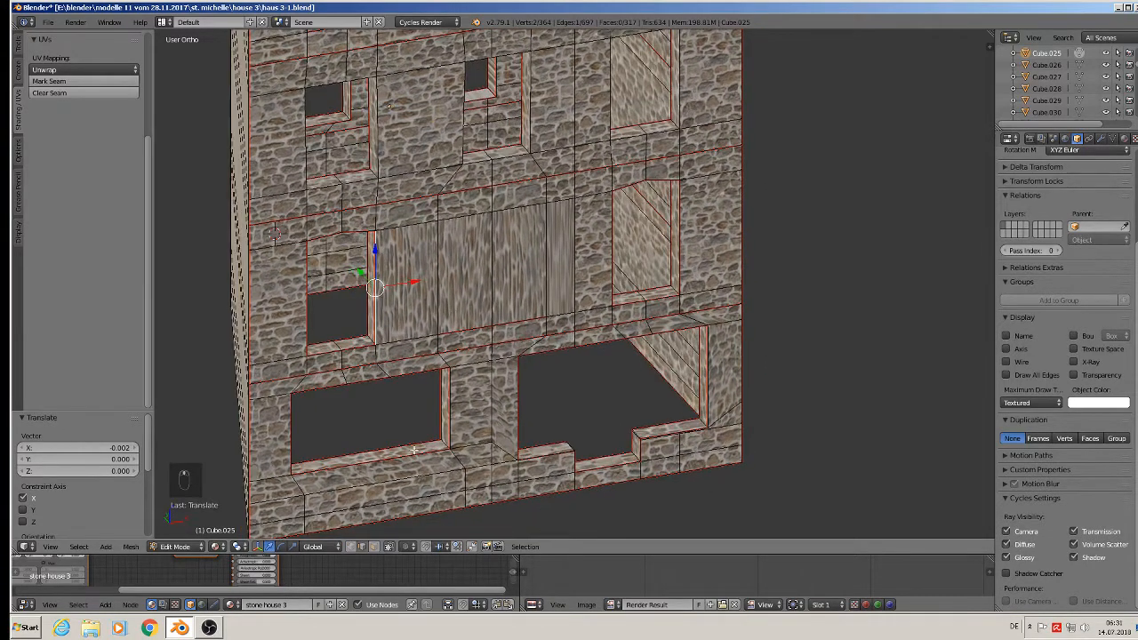
Move the wall panel's first inner vertical edge 0.073 along X towards the facade's middle.
right_click(438, 288)
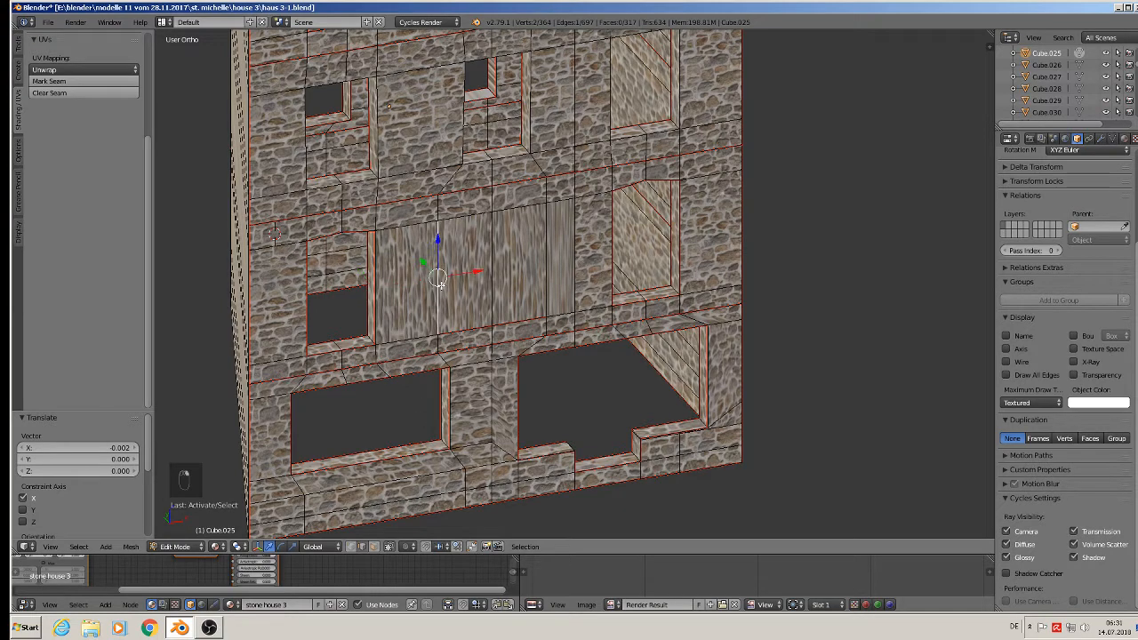
key(g)
key(x)
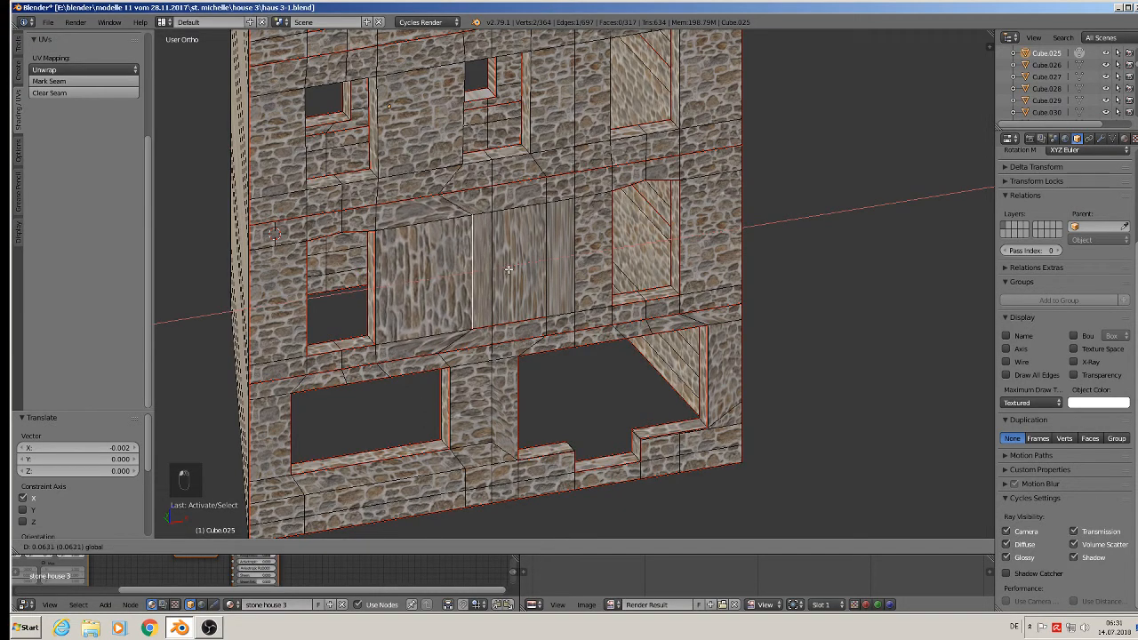
click(503, 266)
middle_drag(504, 267, 497, 238)
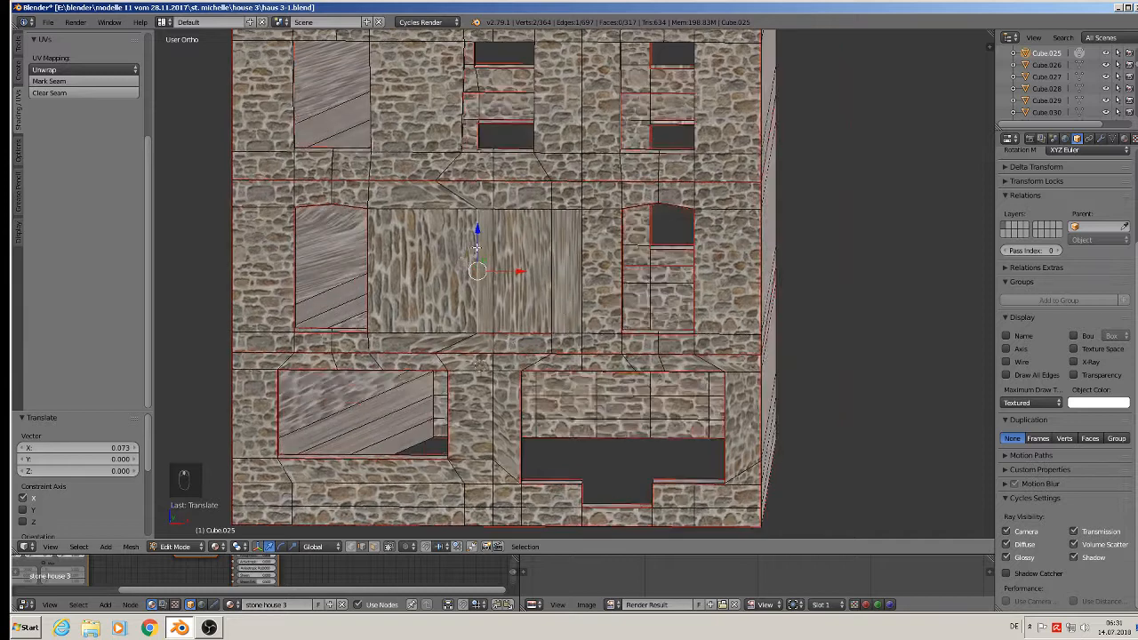
Adjust the wall panel's inner vertical edges along X near the facade's middle, with a final shift of -0.030.
right_drag(497, 239, 519, 258)
right_click(519, 255)
mouse_move(536, 276)
mouse_down()
mouse_move(555, 274)
mouse_move(518, 270)
mouse_up()
right_click(480, 265)
right_click(515, 254)
click(535, 271)
Widen the left window by moving its right reveal face 0.197 along X towards the facade's middle.
right_click(368, 259)
middle_drag(304, 233, 362, 277)
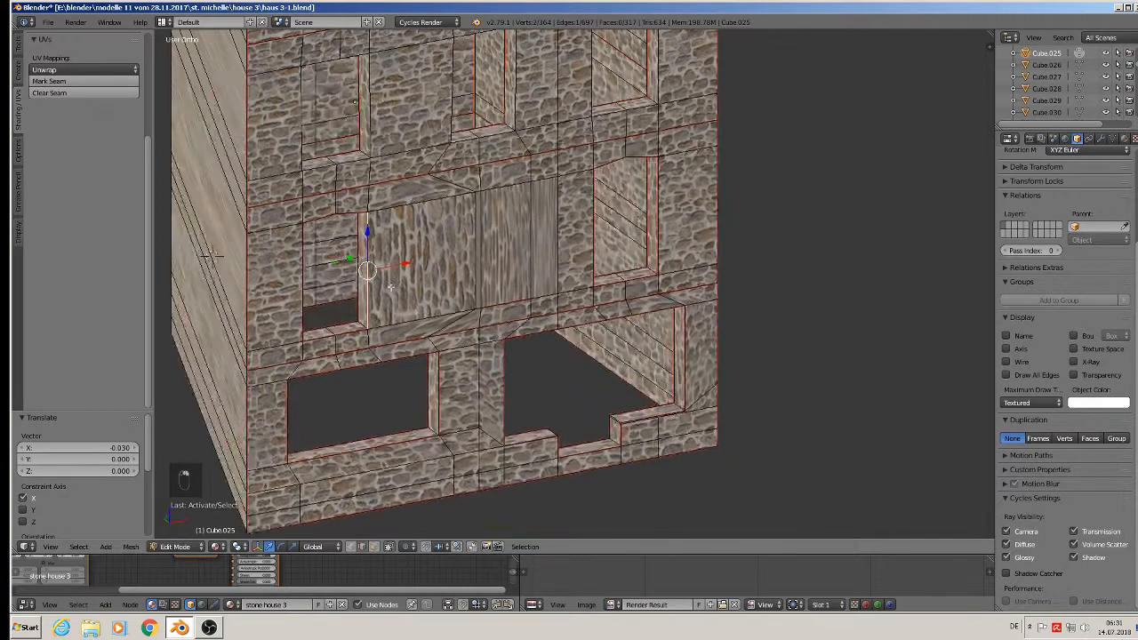
right_click(348, 269)
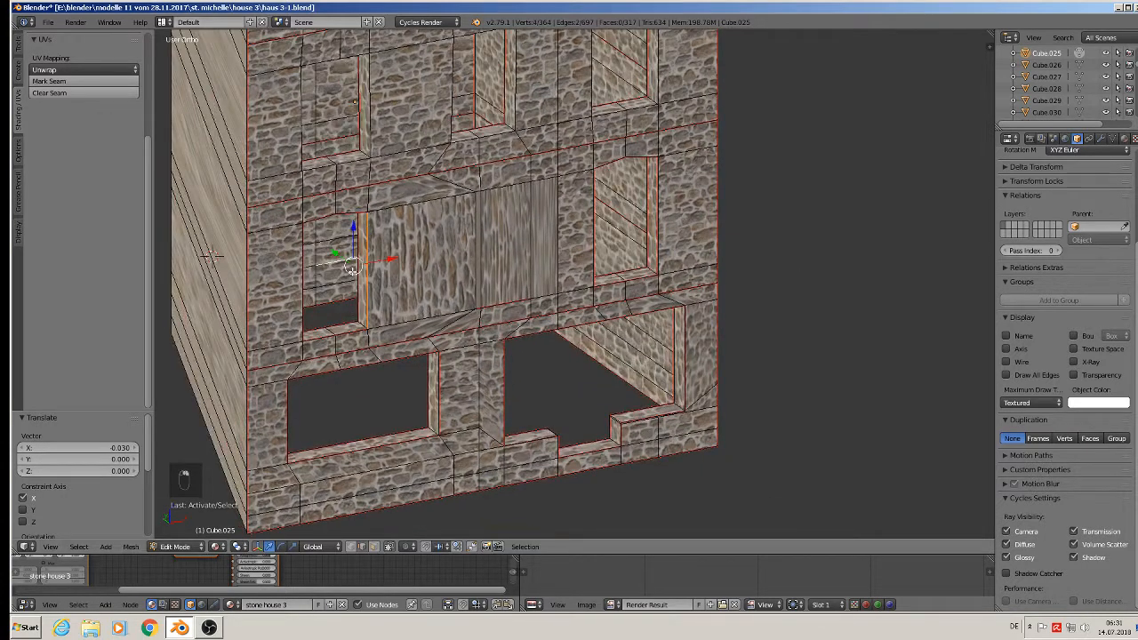
click(374, 547)
right_click(365, 263)
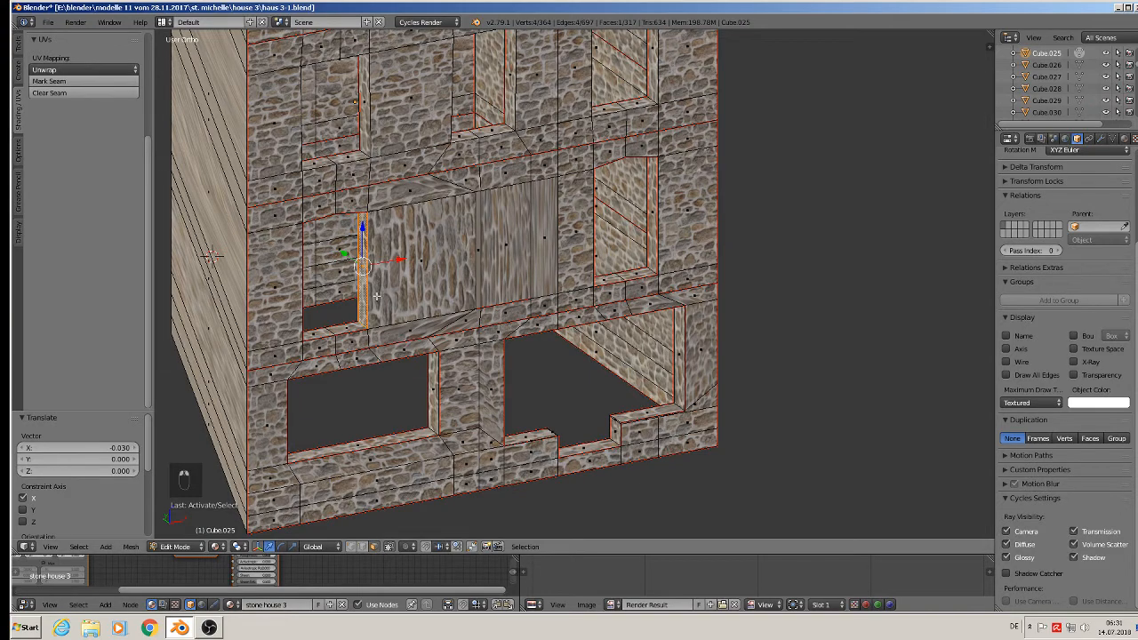
middle_drag(377, 297, 349, 272)
drag(407, 267, 523, 272)
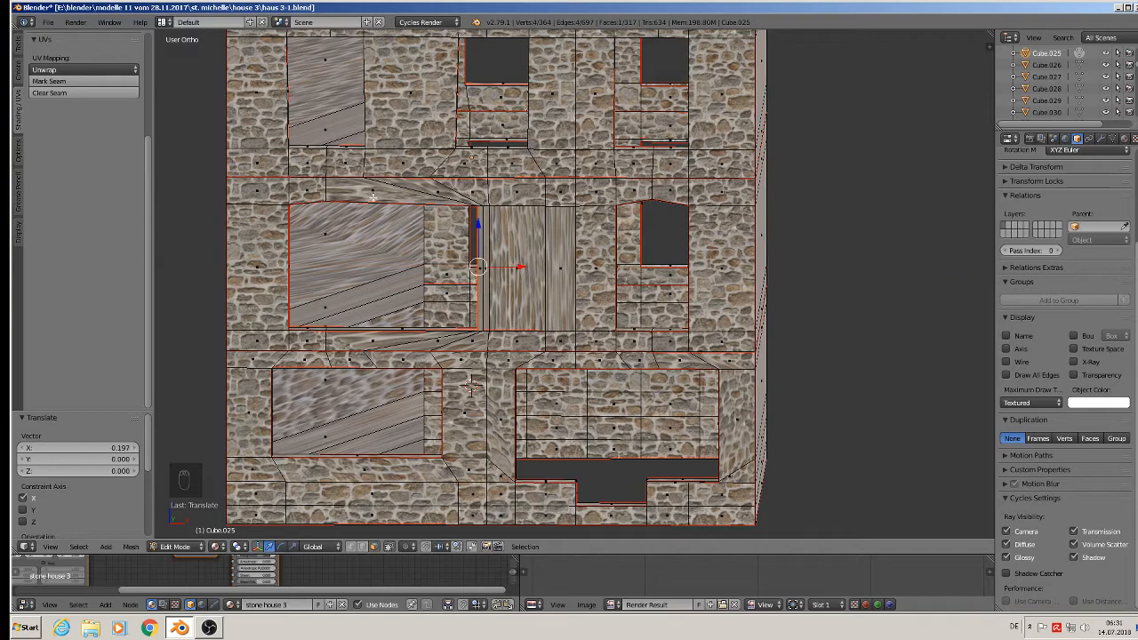
Move the panel's right inner edge -0.087 and its right border edge -0.128 along X towards the facade's middle.
middle_drag(665, 276, 630, 306)
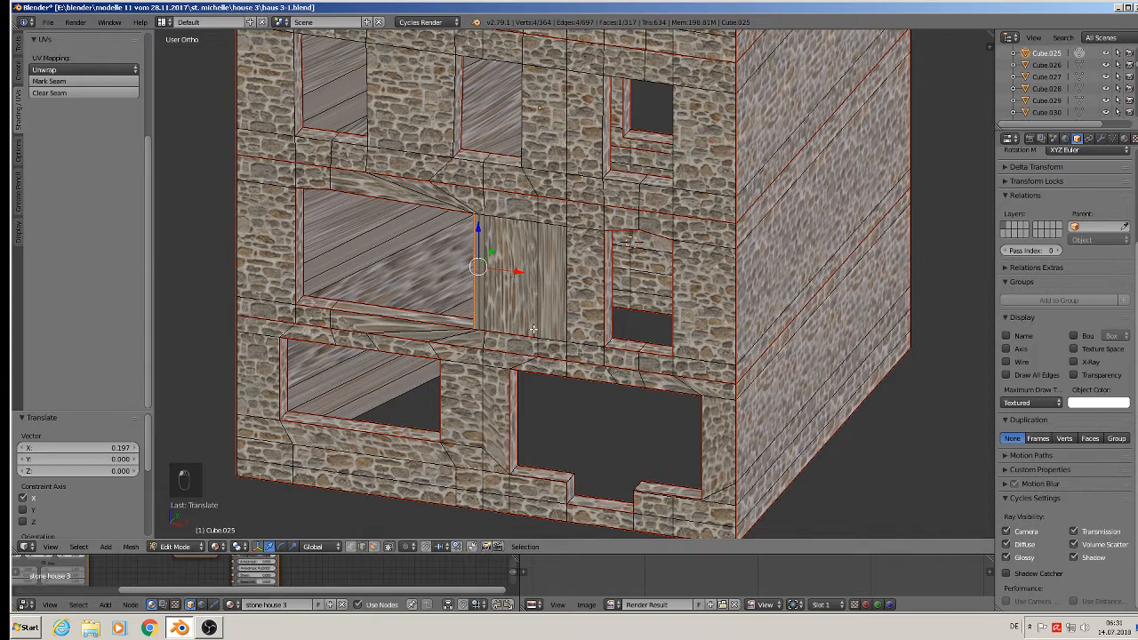
right_click(534, 281)
drag(593, 286, 527, 285)
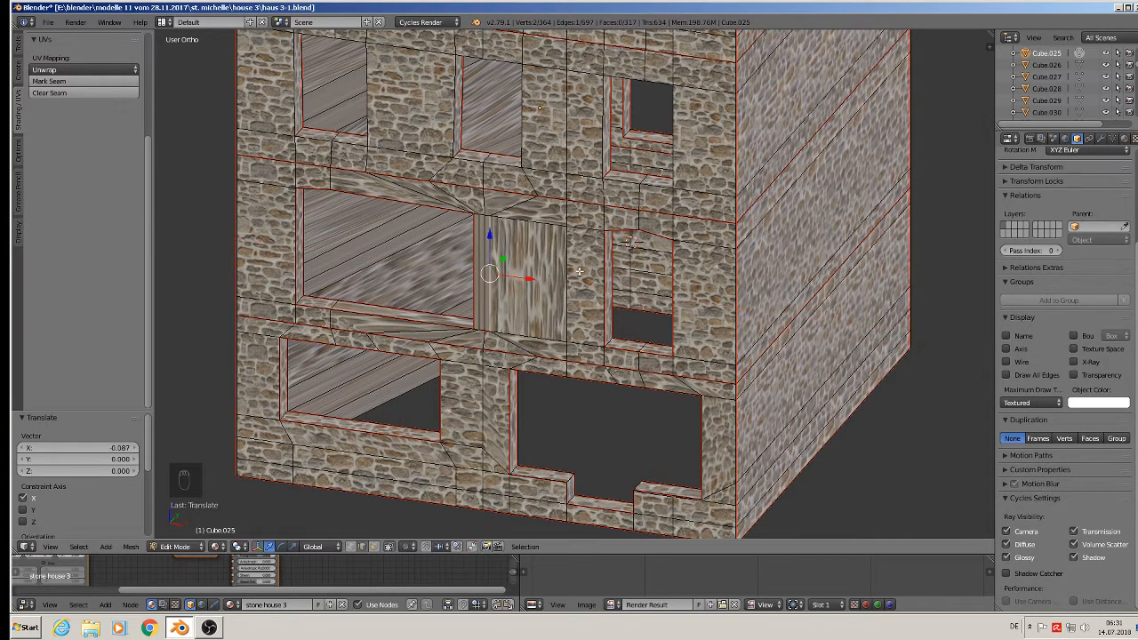
right_click(573, 271)
drag(608, 288, 529, 350)
Widen the right window by moving its left reveal face -0.180 along X towards the facade's middle.
click(374, 546)
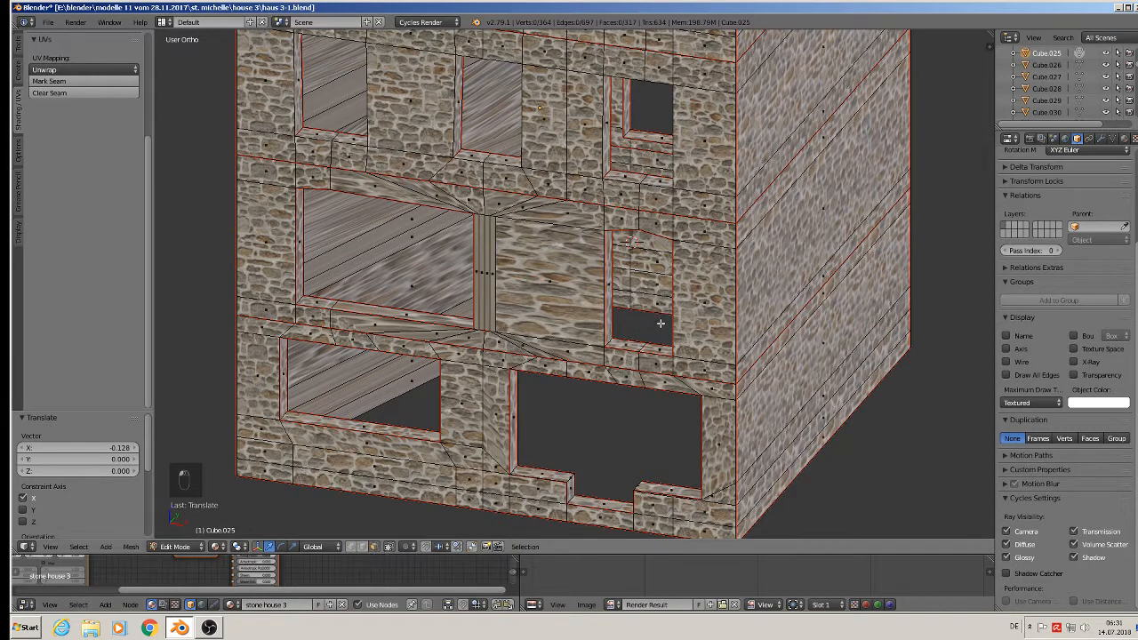
right_click(612, 286)
drag(648, 294, 546, 289)
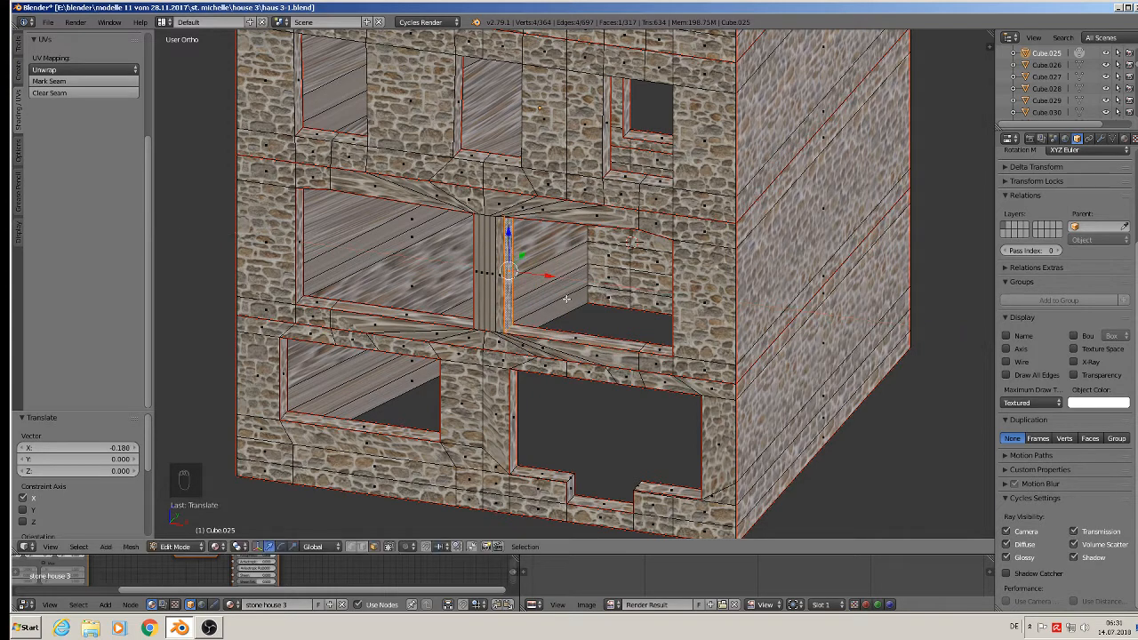
Examine the reworked facade in Object Mode, viewing the window and ground-floor openings from several angles.
middle_drag(546, 289, 691, 318)
key(Tab)
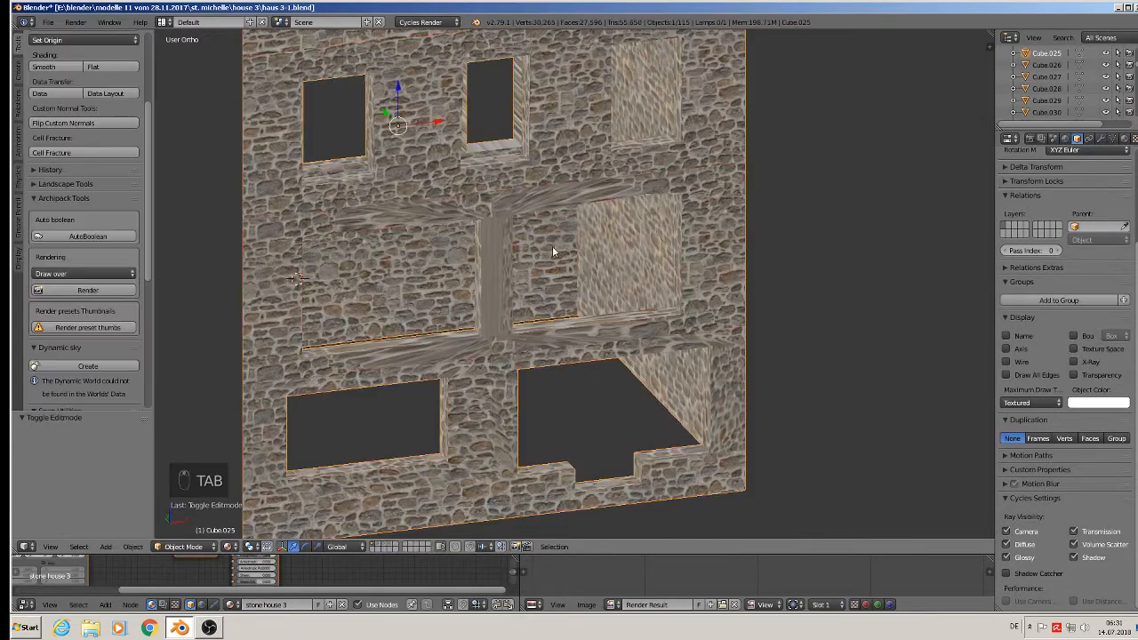
scroll(553, 294, down, 2)
shift+middle_drag(514, 315, 580, 273)
middle_drag(562, 330, 549, 311)
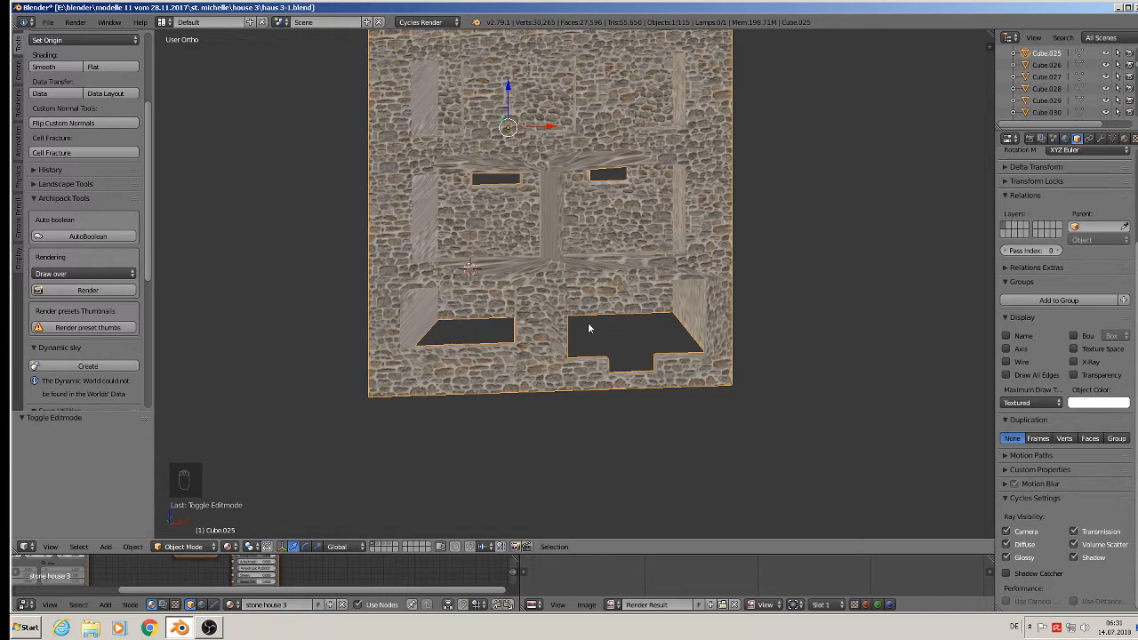
middle_drag(594, 331, 569, 439)
scroll(561, 424, down, 1)
scroll(561, 424, up, 2)
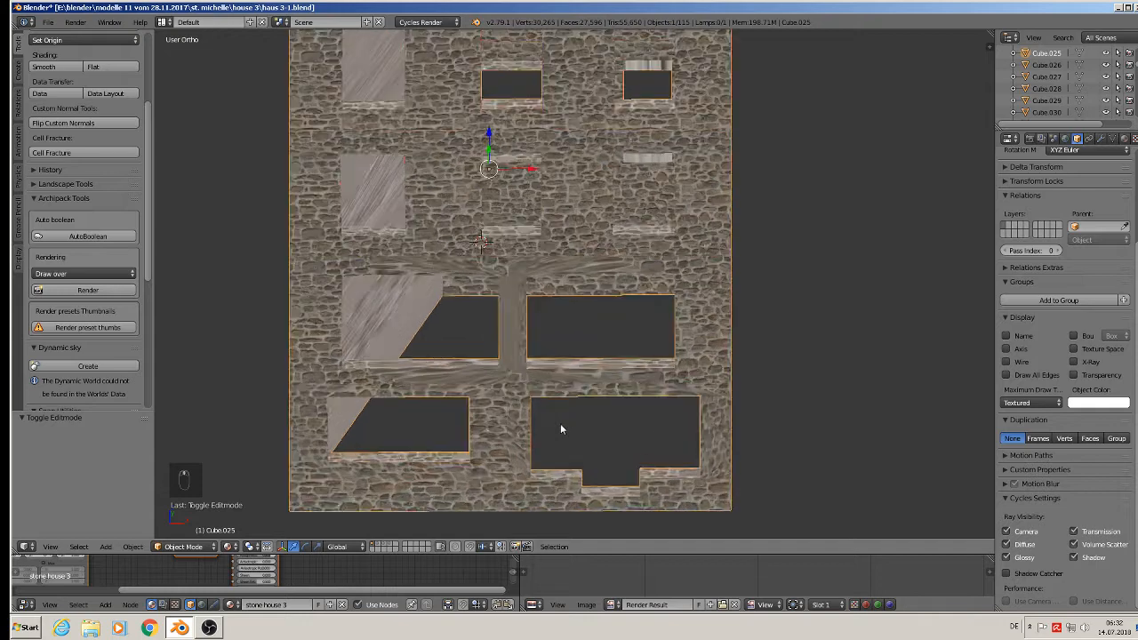
In Edit Mode, select the full-width strip of faces directly above the ground-floor openings.
key(Tab)
scroll(675, 344, up, 2)
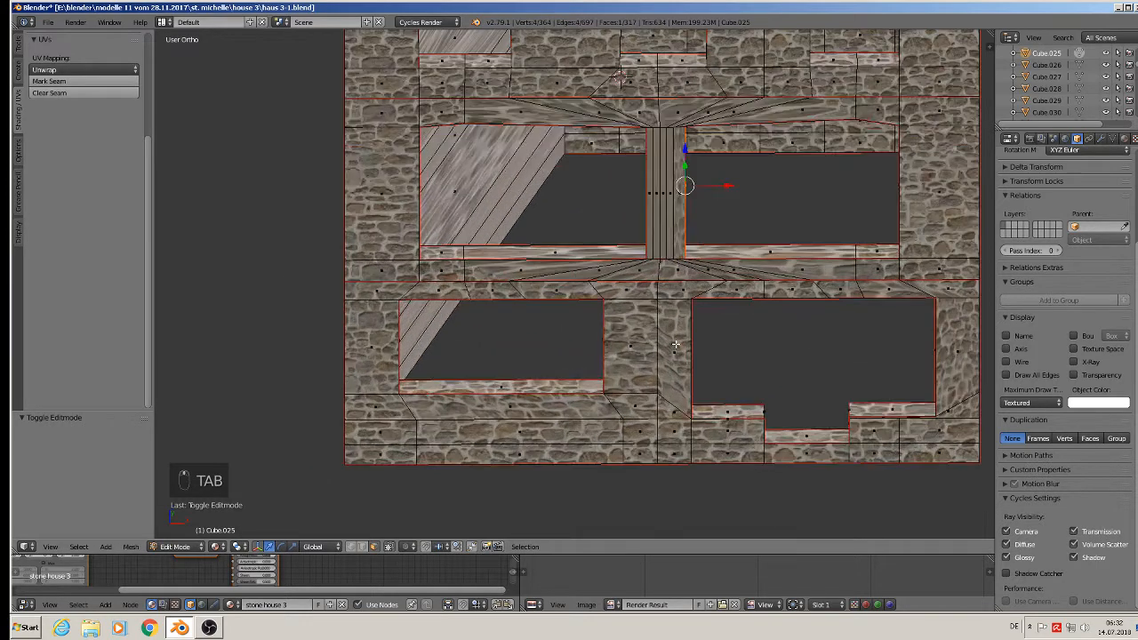
shift+middle_drag(671, 346, 520, 318)
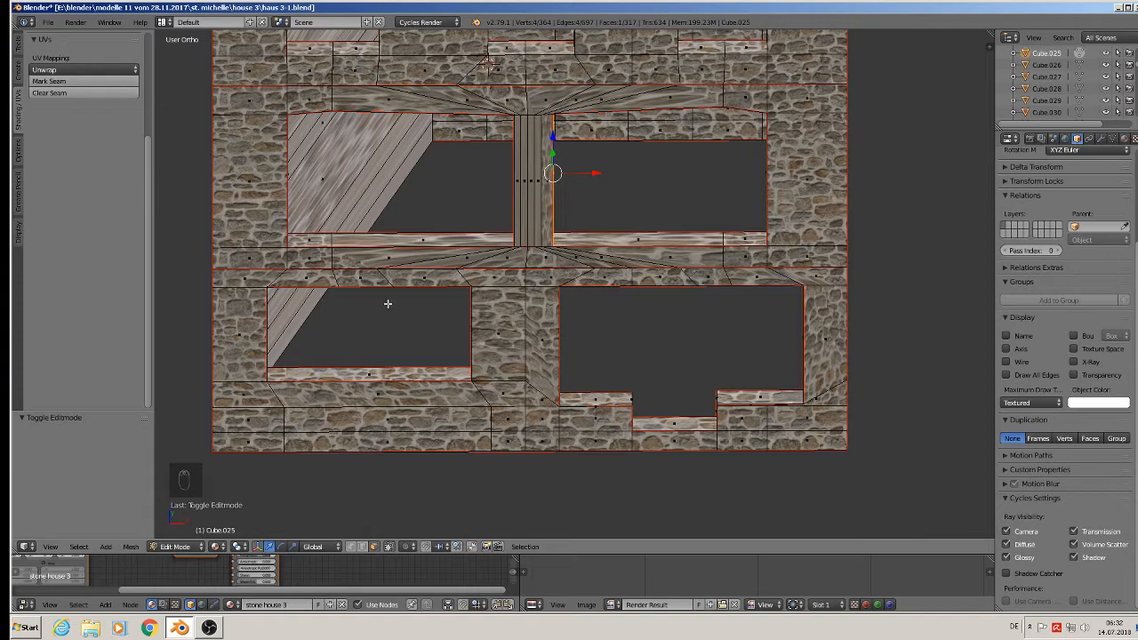
mouse_move(379, 307)
middle_down()
mouse_move(383, 294)
mouse_move(394, 302)
mouse_move(366, 299)
middle_up()
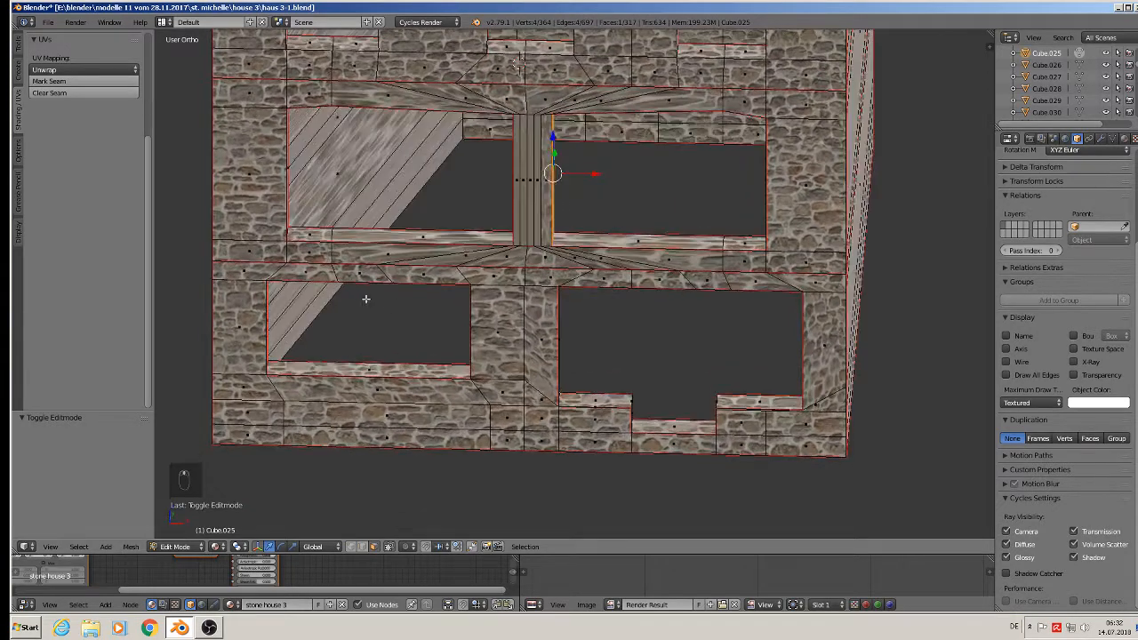
right_click(242, 276)
ctrl+right_click(820, 283)
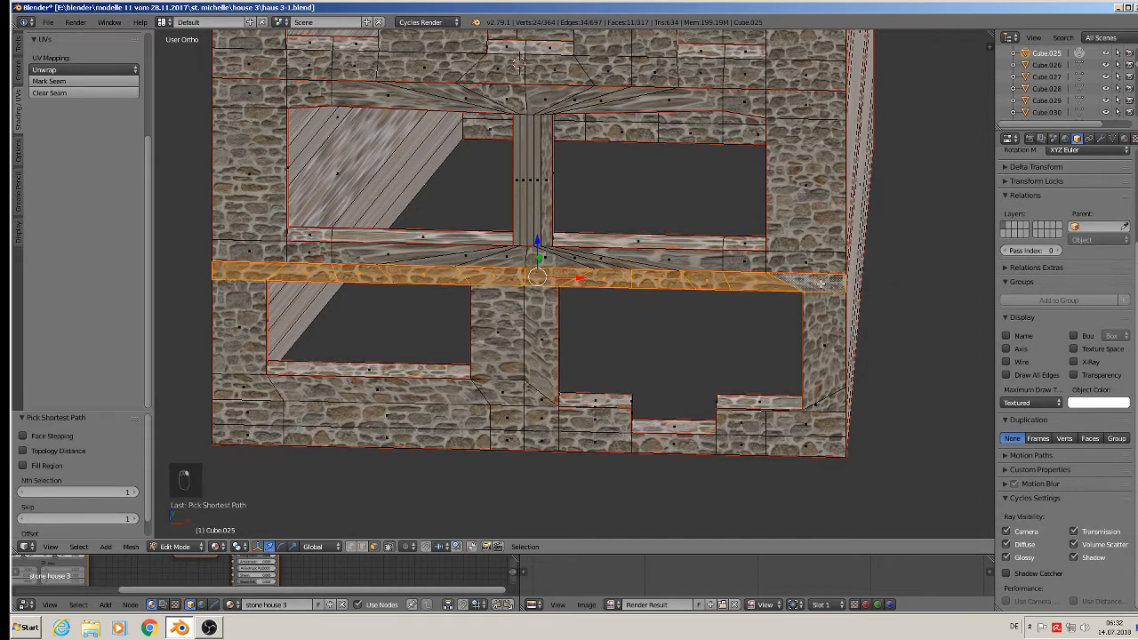
Extend the selection with the wall faces beside and below the left ground-floor opening.
shift+right_click(244, 320)
shift+right_click(256, 387)
shift+right_click(251, 412)
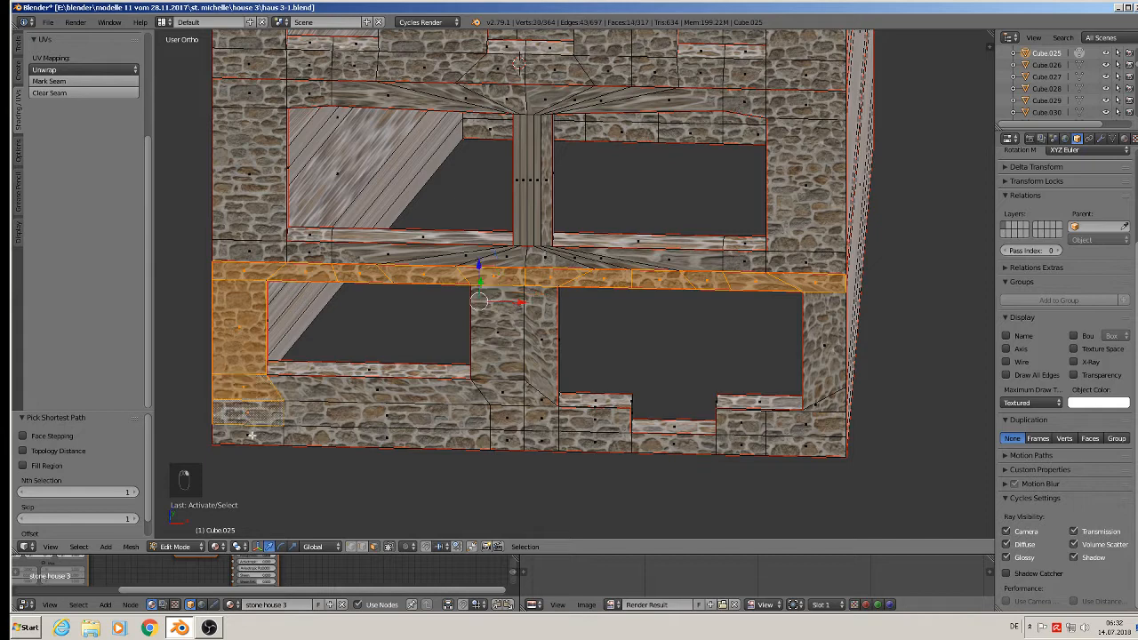
shift+right_click(255, 435)
shift+right_click(343, 435)
shift+right_click(351, 413)
shift+right_click(369, 390)
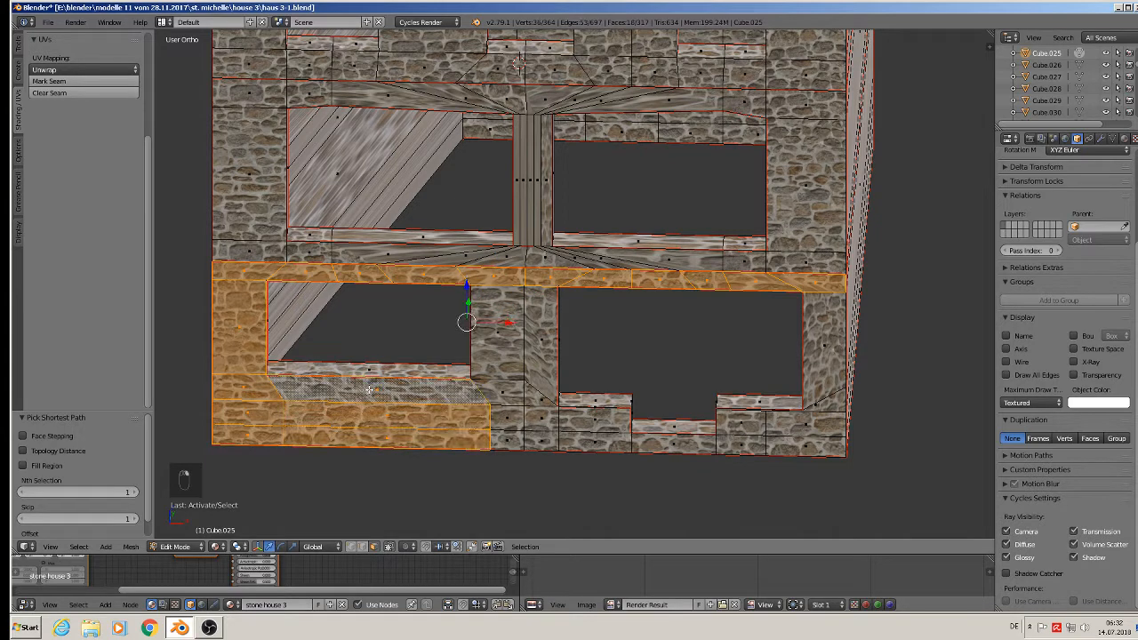
Add the middle pier and the wall faces below and beside the right ground-floor opening to the selection.
shift+right_click(499, 356)
shift+right_click(544, 348)
shift+right_click(493, 396)
key(x)
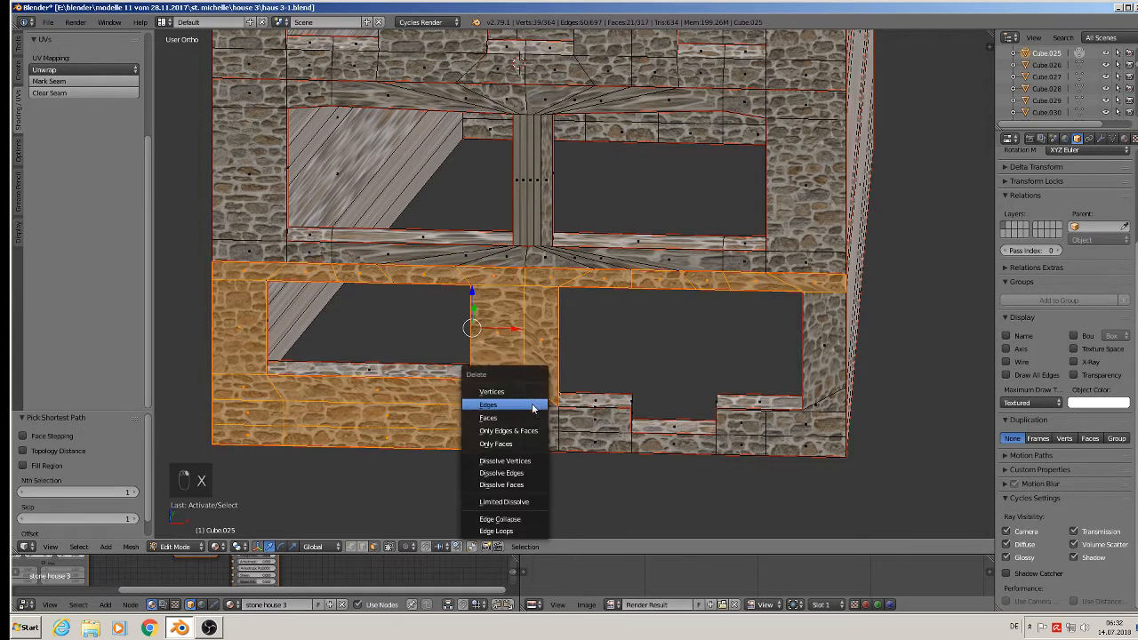
key(c)
mouse_move(505, 404)
mouse_down()
mouse_move(531, 434)
mouse_move(682, 439)
mouse_move(736, 423)
mouse_move(774, 431)
mouse_move(805, 407)
mouse_up()
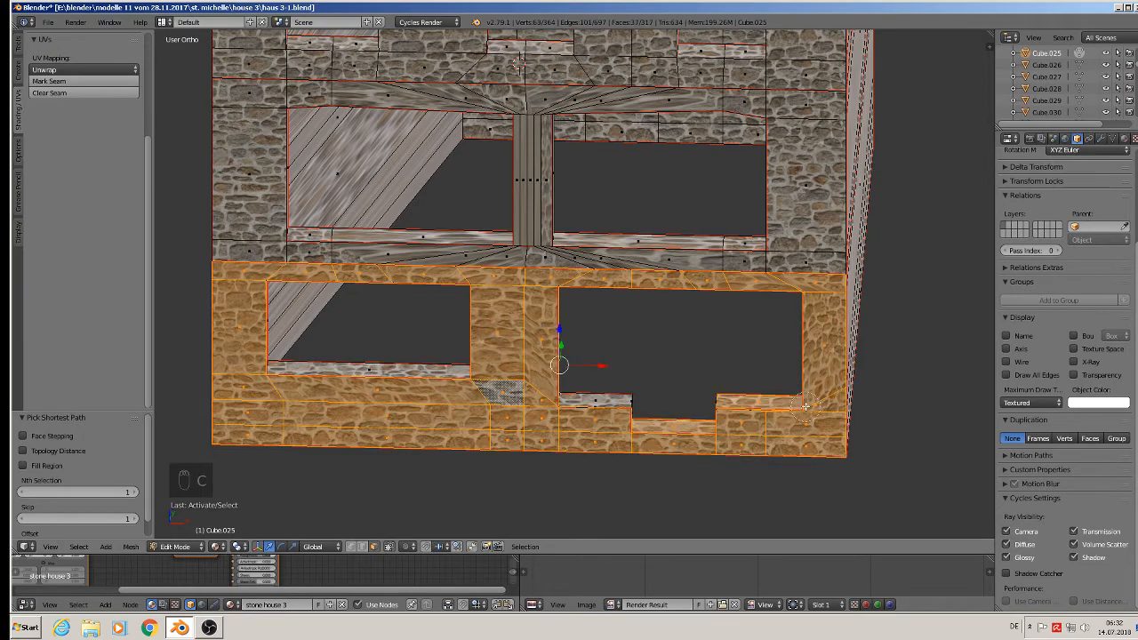
Complete the ground-floor selection with the inner reveal faces of both openings.
right_click(791, 400)
middle_drag(765, 418, 608, 375)
alt+shift+right_click(780, 329)
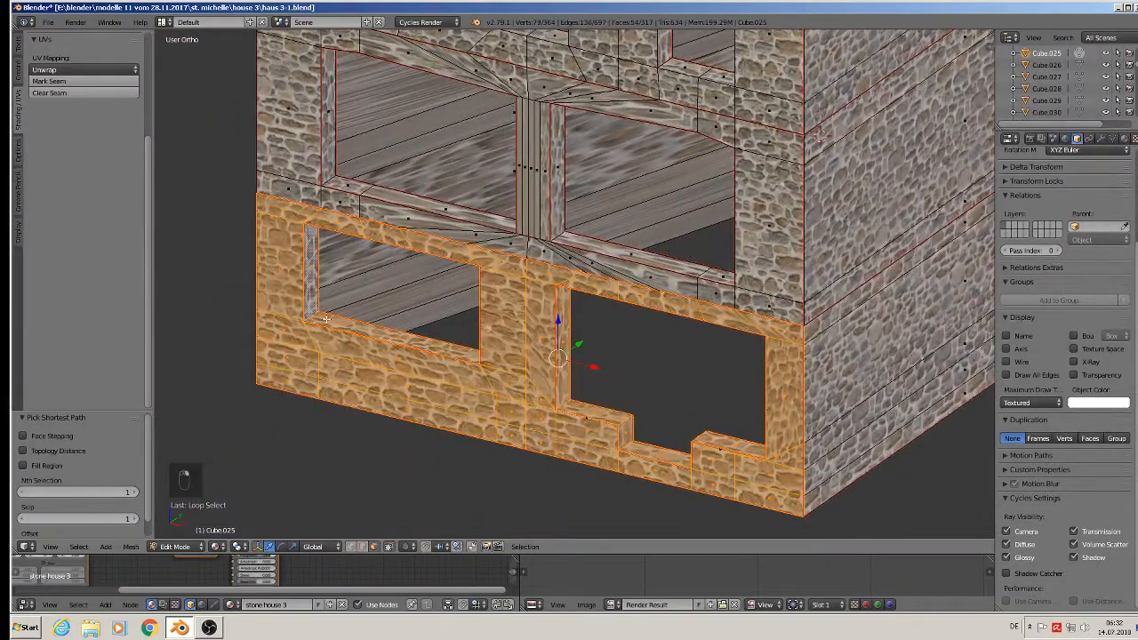
middle_drag(336, 323, 414, 339)
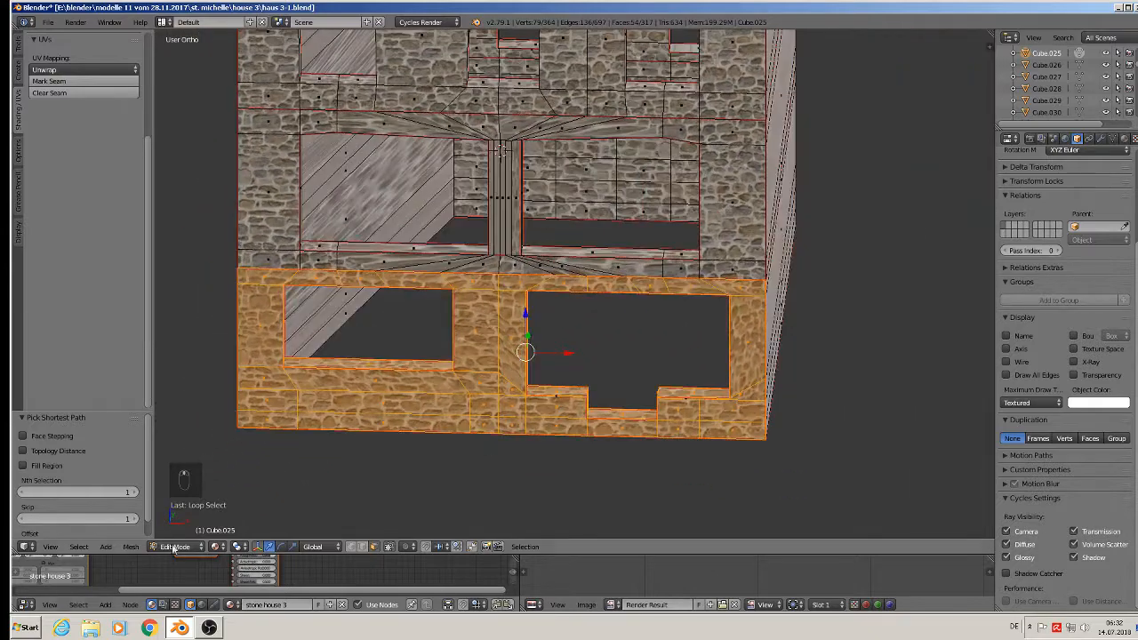
click(131, 548)
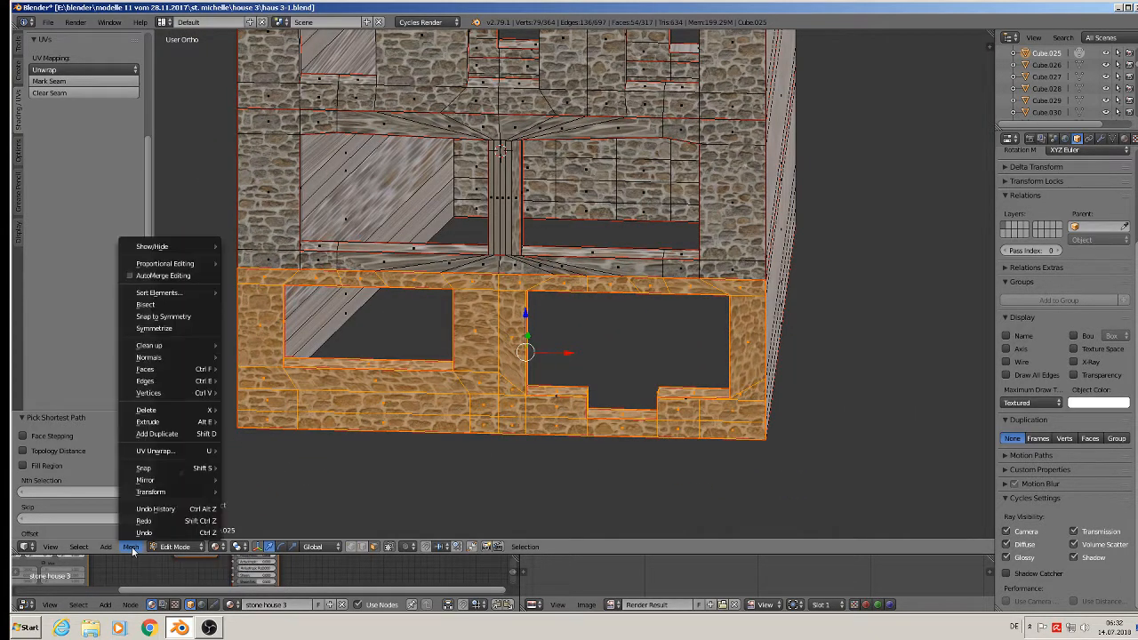
mouse_move(222, 480)
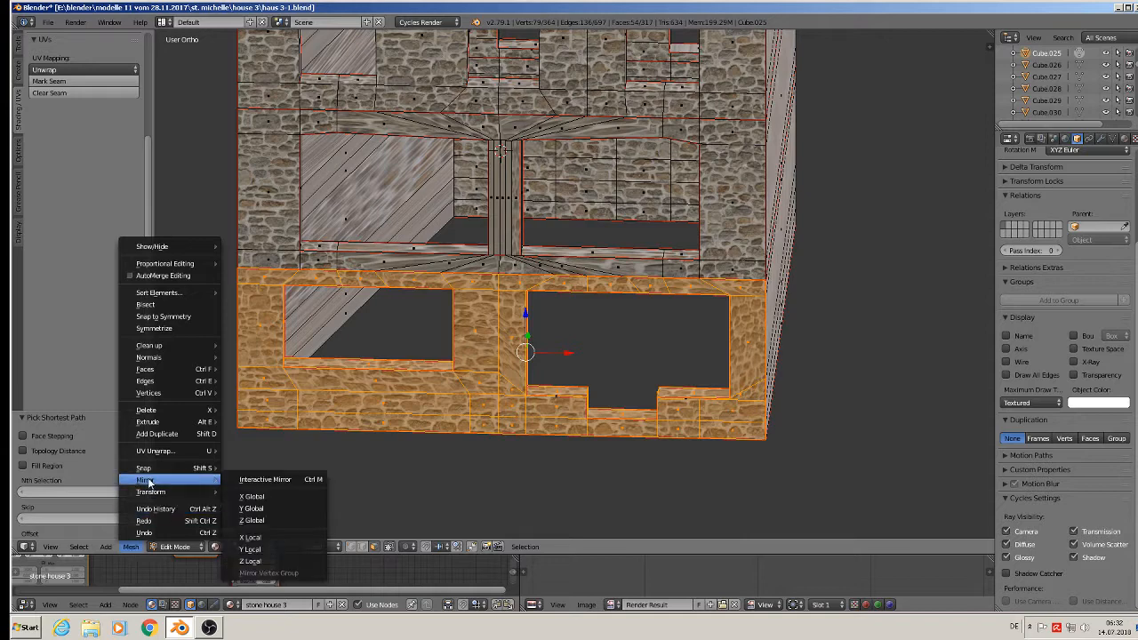
click(285, 483)
key(x)
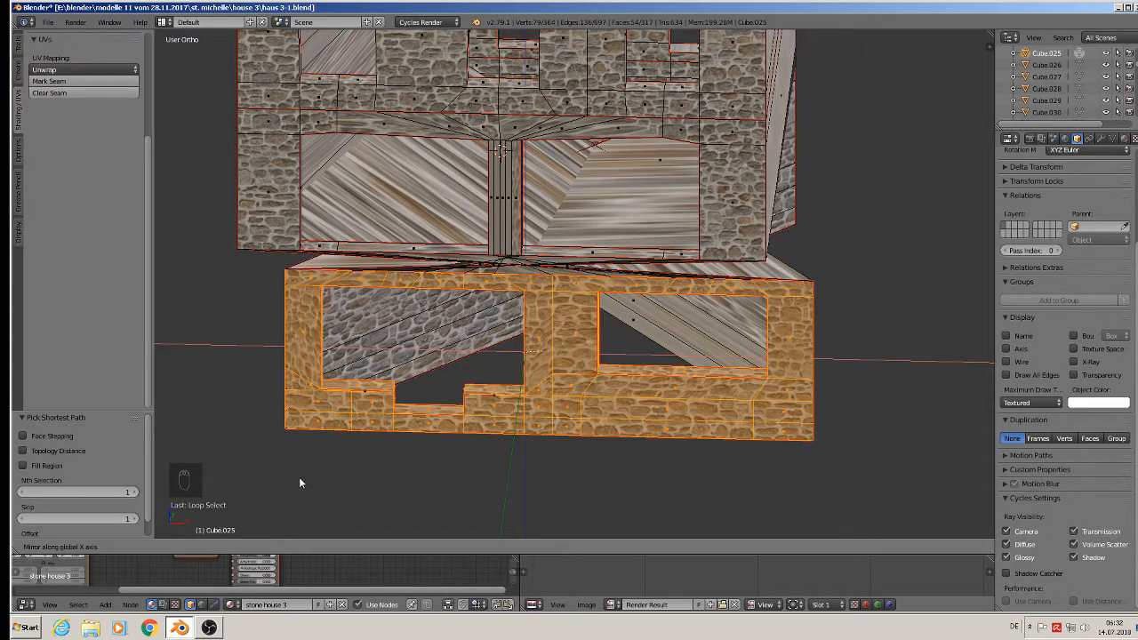
middle_drag(239, 471, 310, 496)
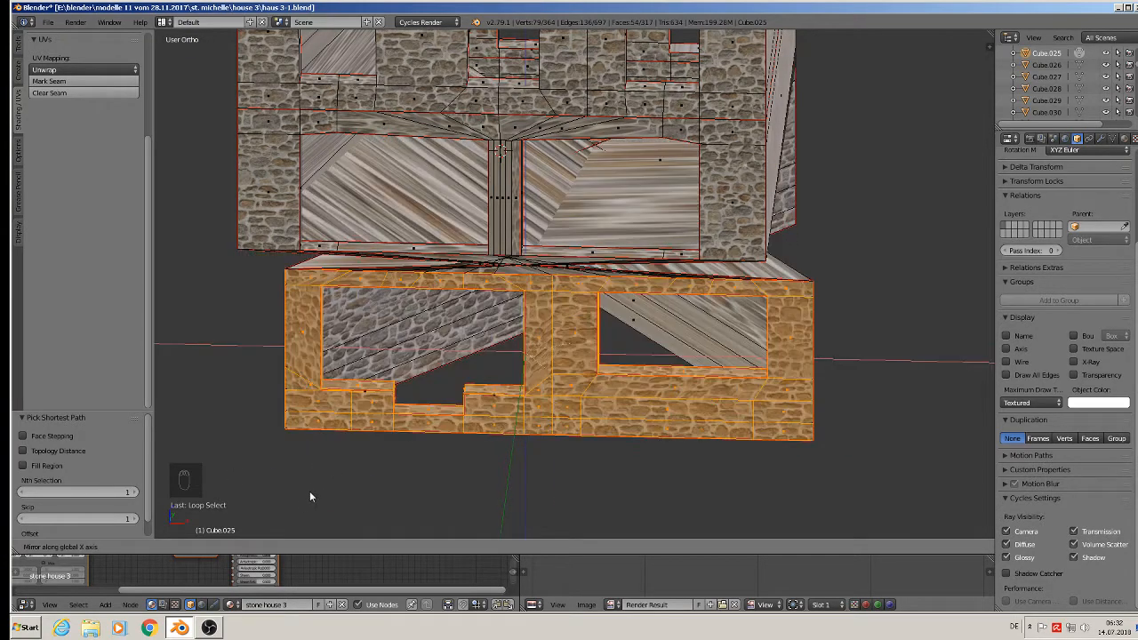
click(345, 457)
Separate the selected ground-floor wall faces into their own mesh object and return to Object Mode.
middle_drag(596, 385, 531, 420)
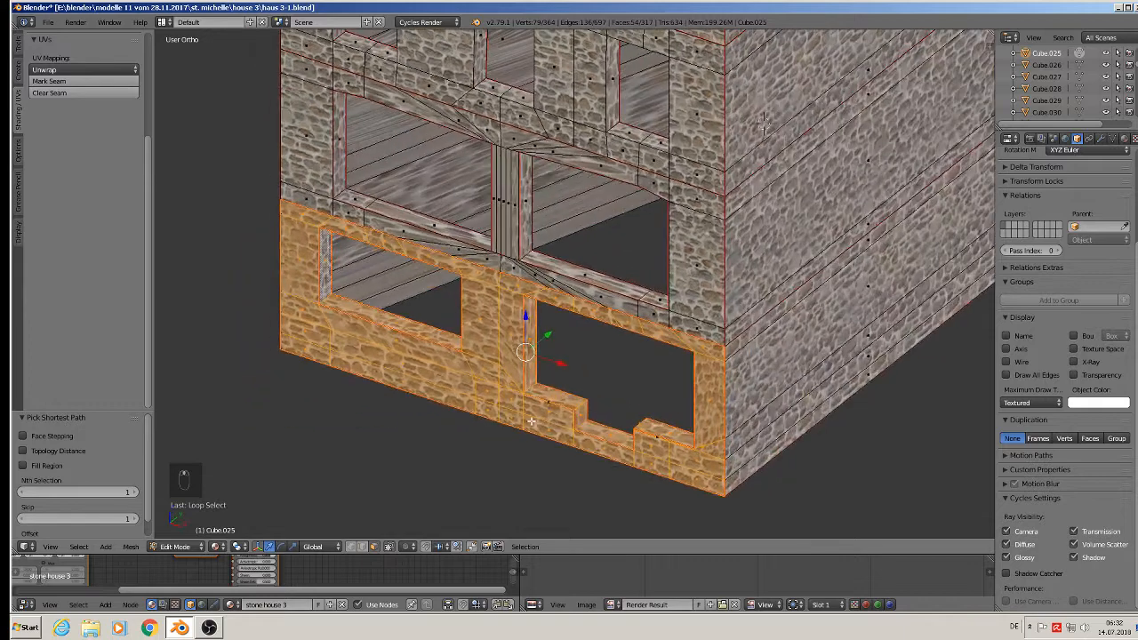
key(p)
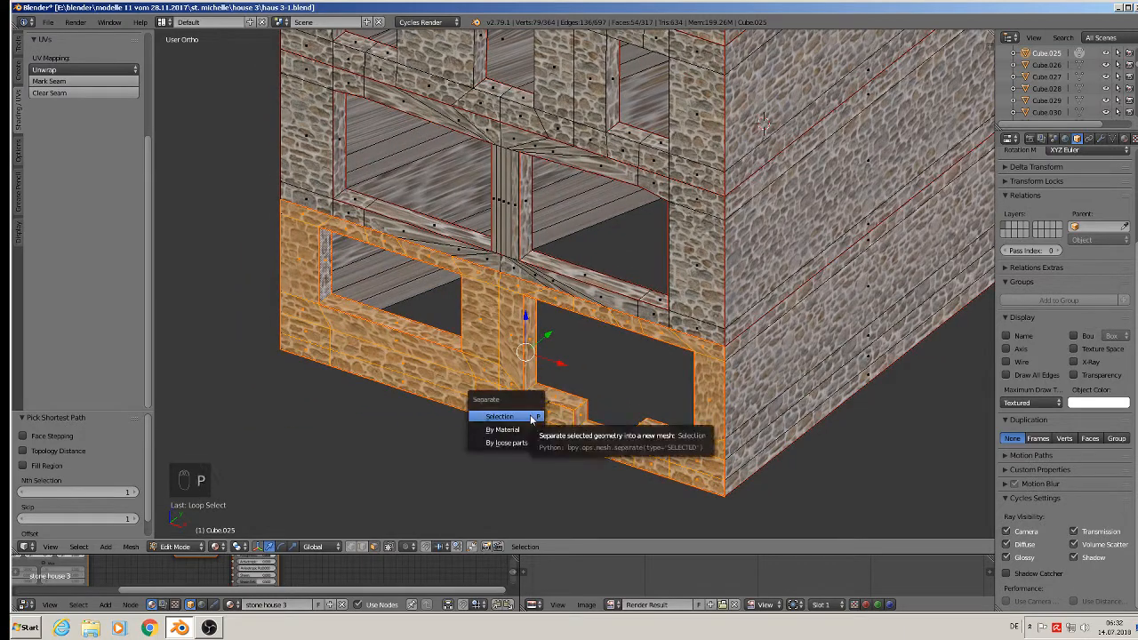
click(529, 414)
key(Tab)
scroll(530, 414, down, 2)
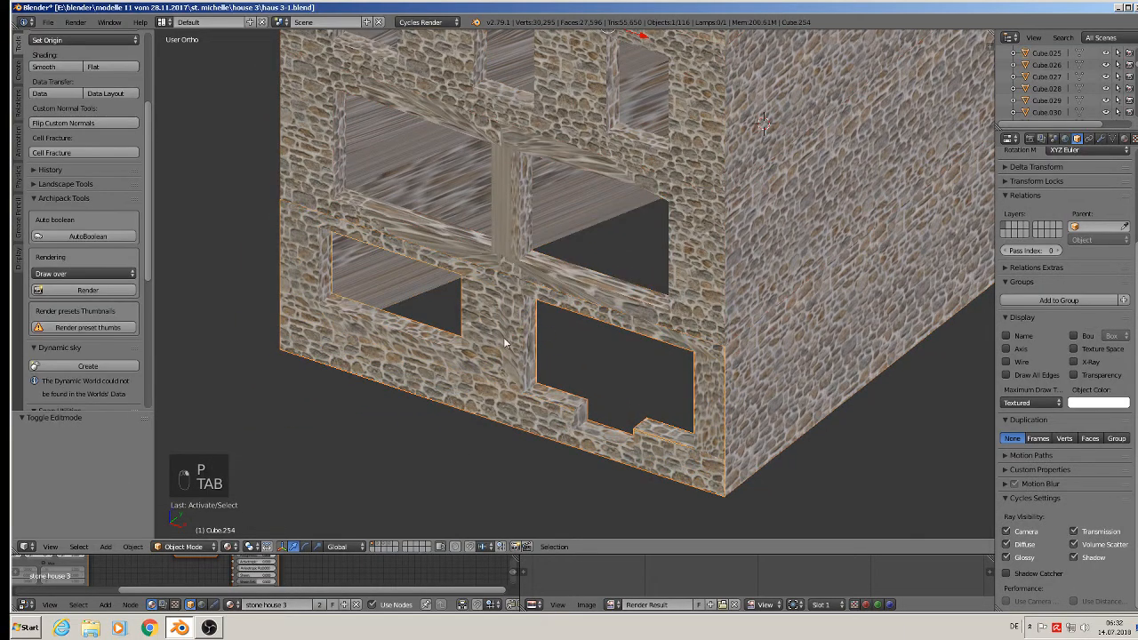
Move the separated ground-floor wall piece -0.417 along Y, out in front of the house.
right_click(496, 345)
scroll(495, 349, down, 3)
key(g)
key(y)
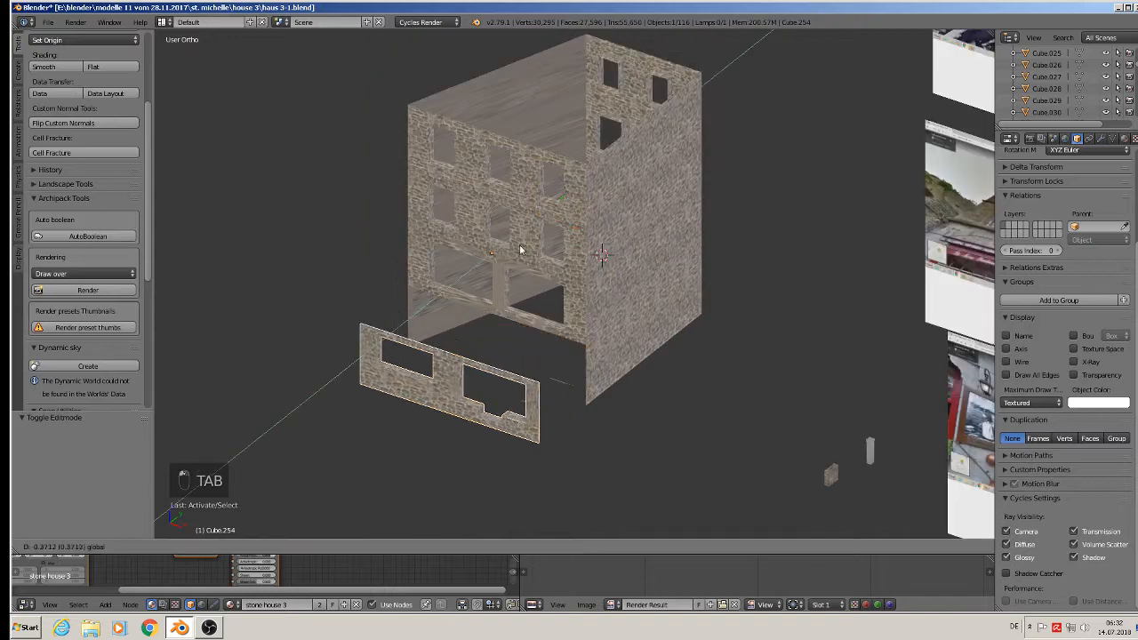
click(450, 422)
scroll(450, 421, up, 5)
middle_drag(450, 422, 480, 421)
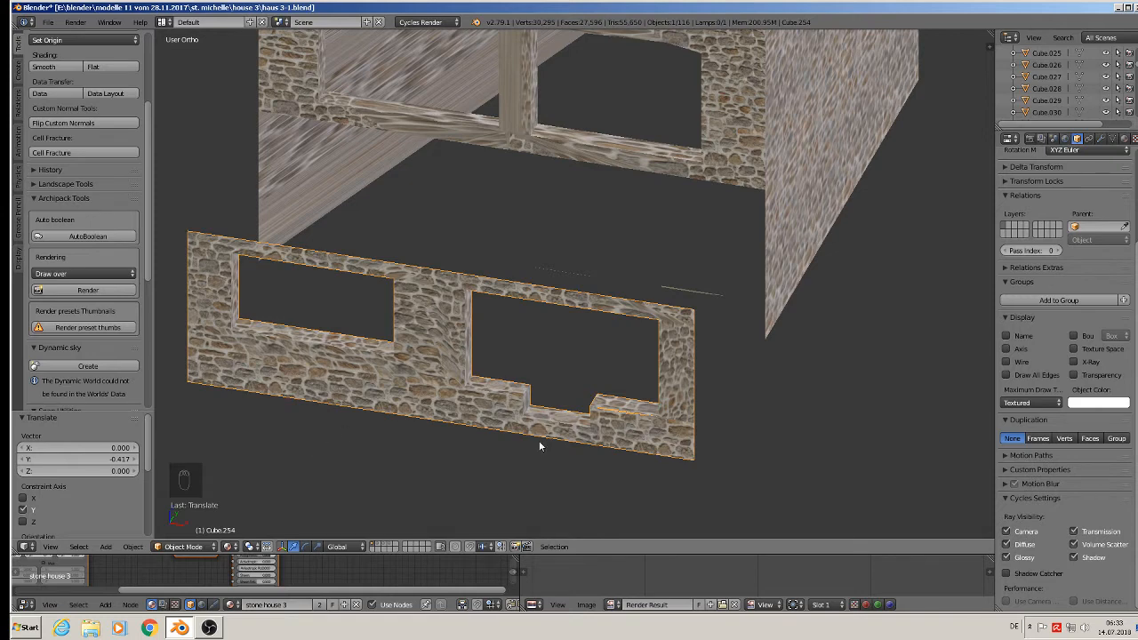
Compare the ground-floor wall piece with the La Mère Poulard reference photo to check the order of its openings.
middle_drag(539, 446, 555, 421)
mouse_move(567, 404)
middle_down()
mouse_move(572, 394)
mouse_move(548, 413)
middle_up()
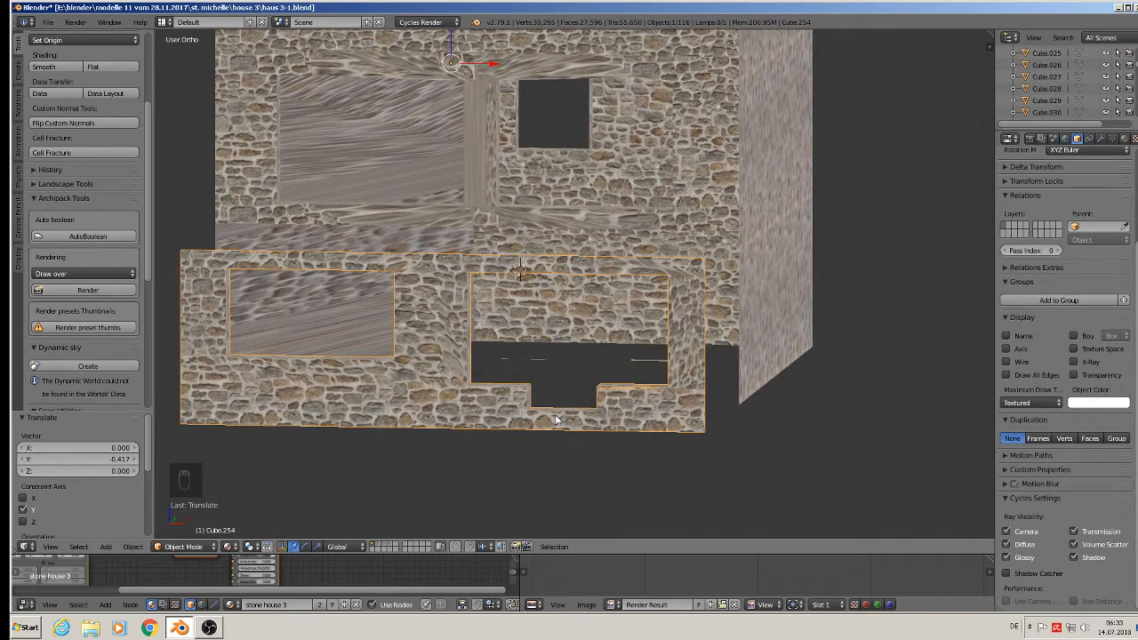
key(KP_1)
scroll(693, 347, down, 8)
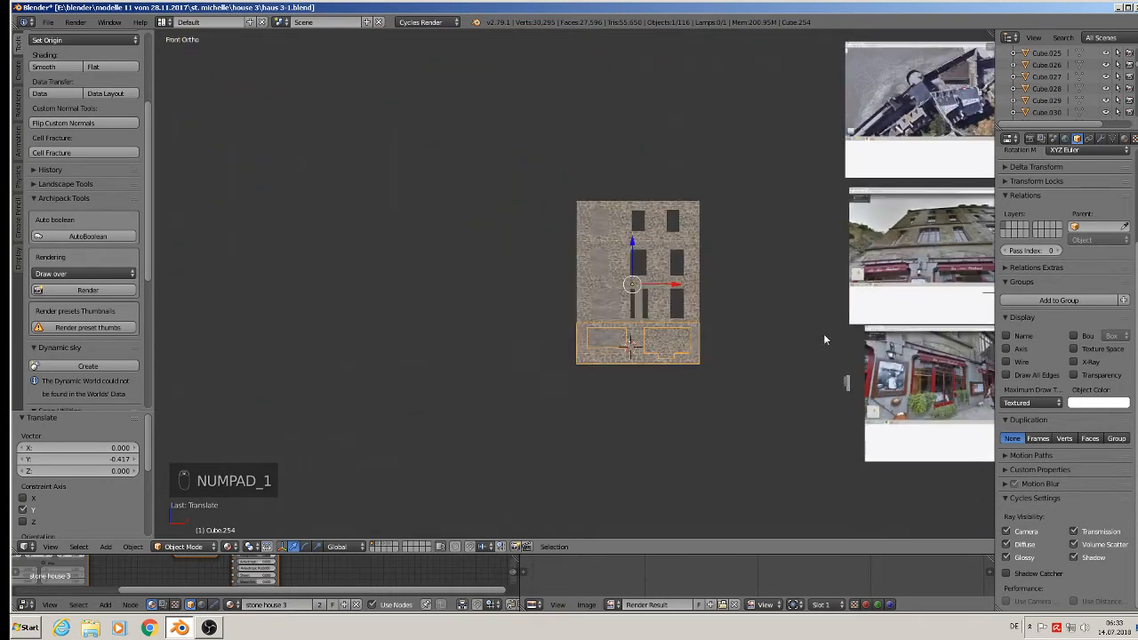
shift+middle_drag(844, 337, 575, 343)
scroll(730, 325, up, 1)
scroll(618, 358, up, 7)
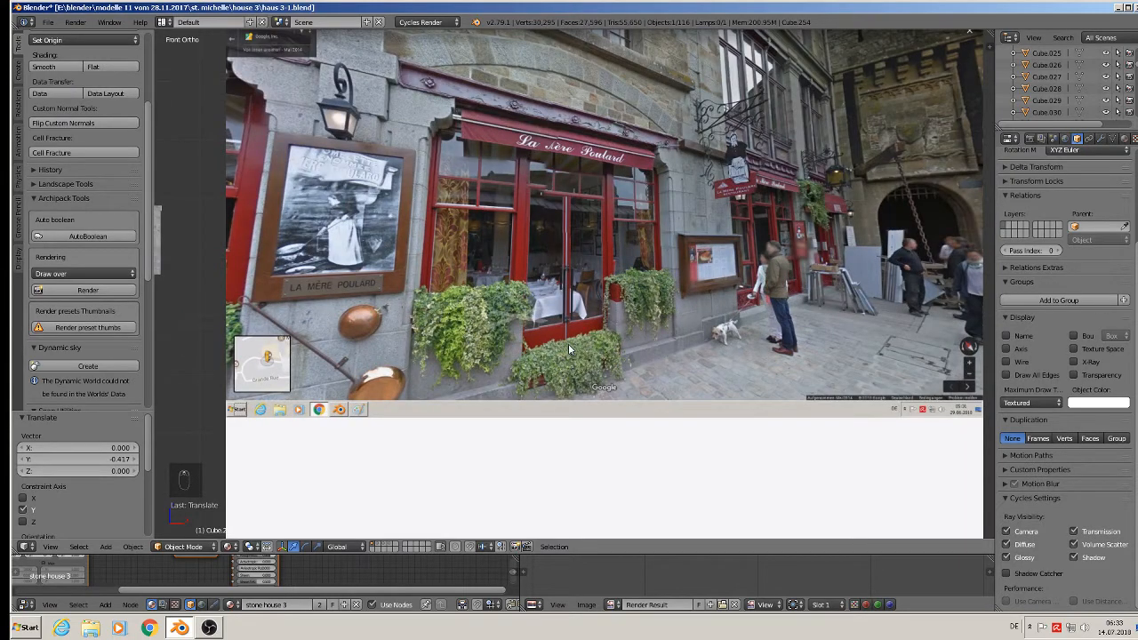
scroll(568, 343, down, 8)
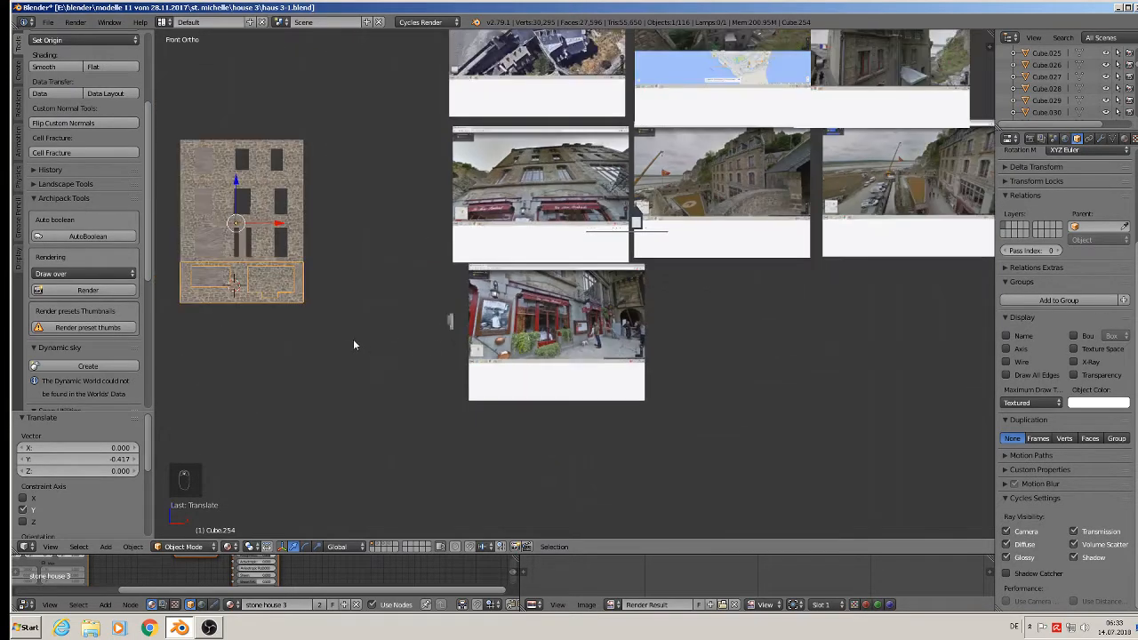
shift+middle_drag(235, 370, 543, 354)
scroll(563, 252, up, 8)
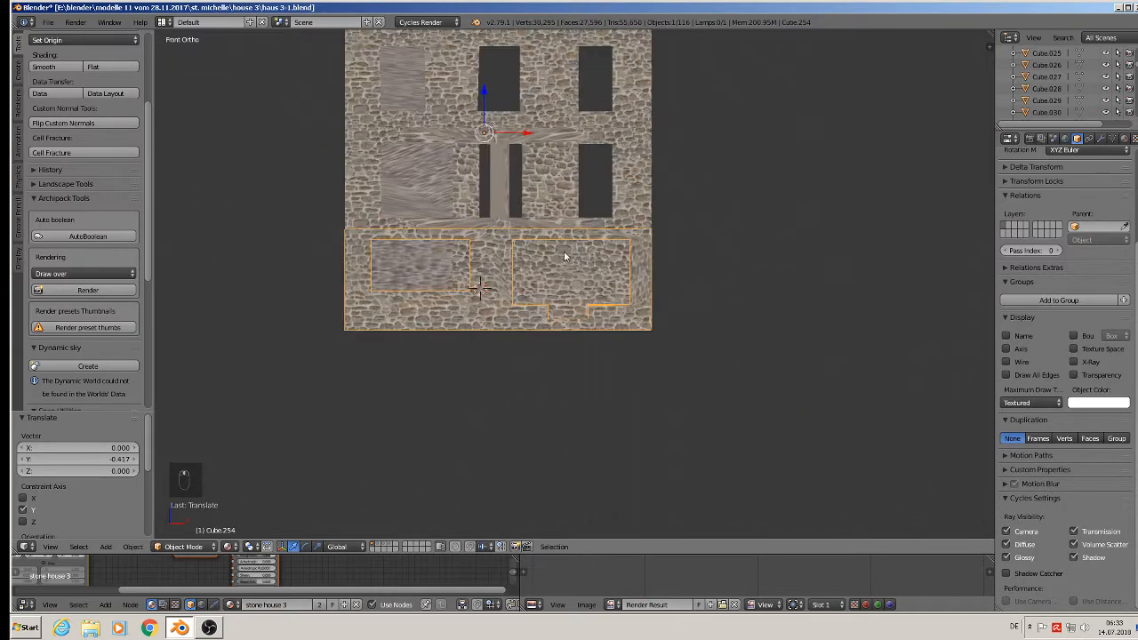
Set the ground-floor wall piece's origin to the 3D cursor and apply its rotation and scale.
middle_drag(560, 253, 523, 313)
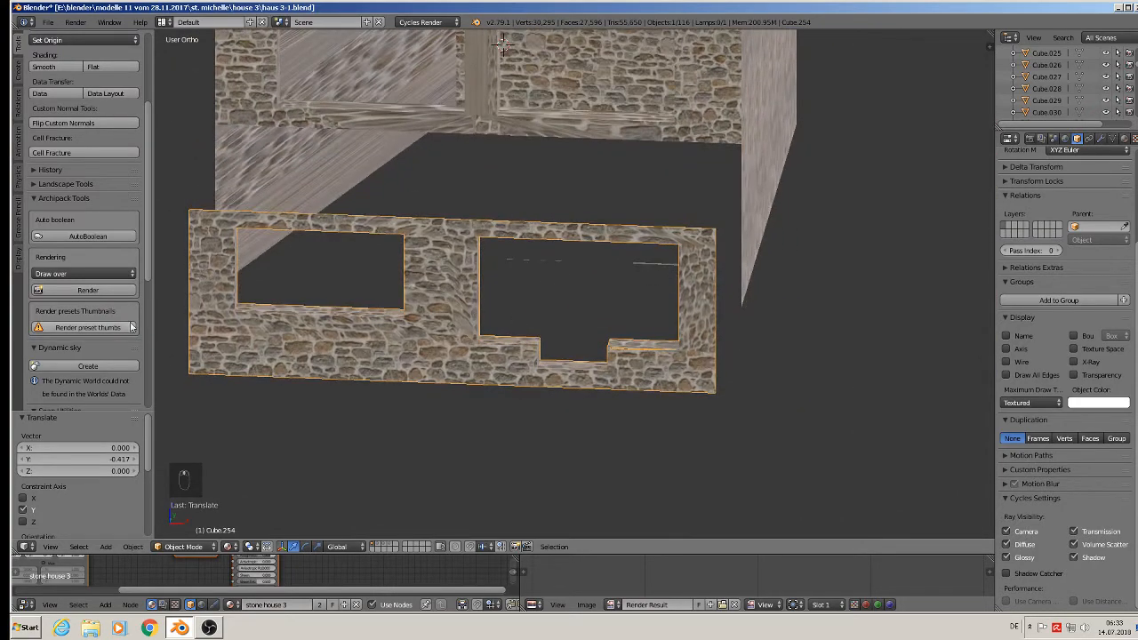
click(69, 39)
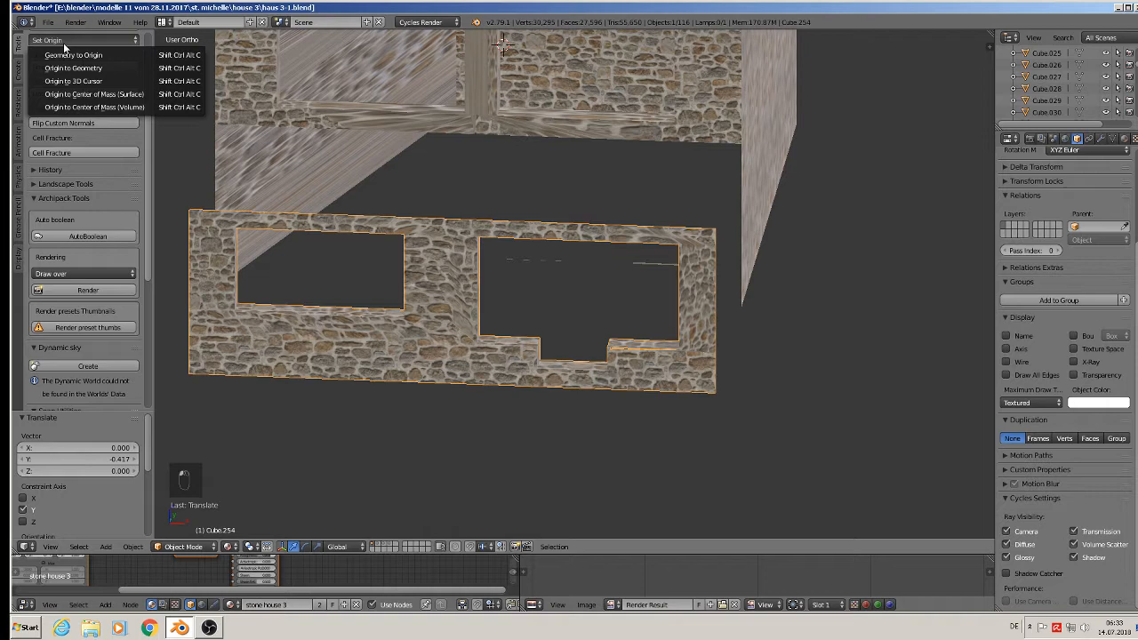
click(93, 86)
click(133, 545)
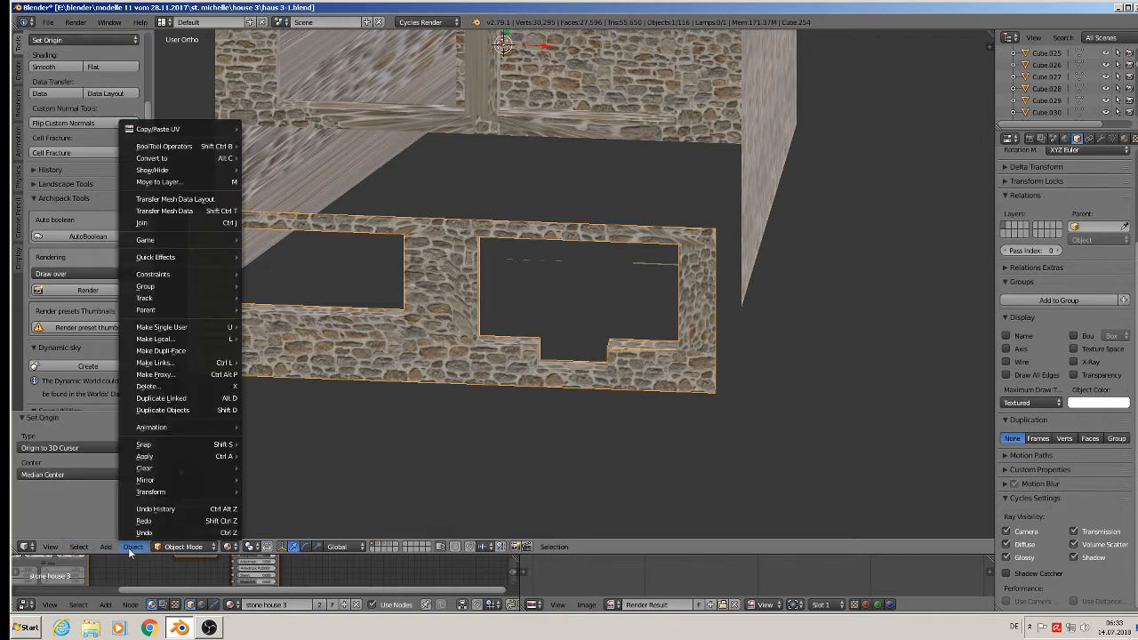
mouse_move(168, 463)
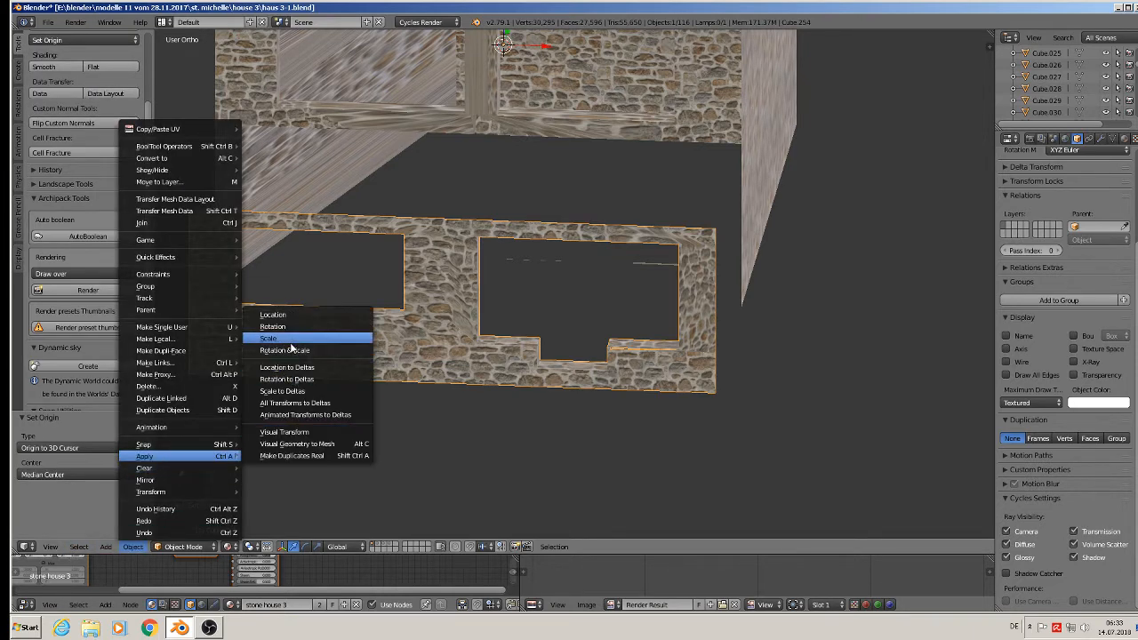
click(291, 348)
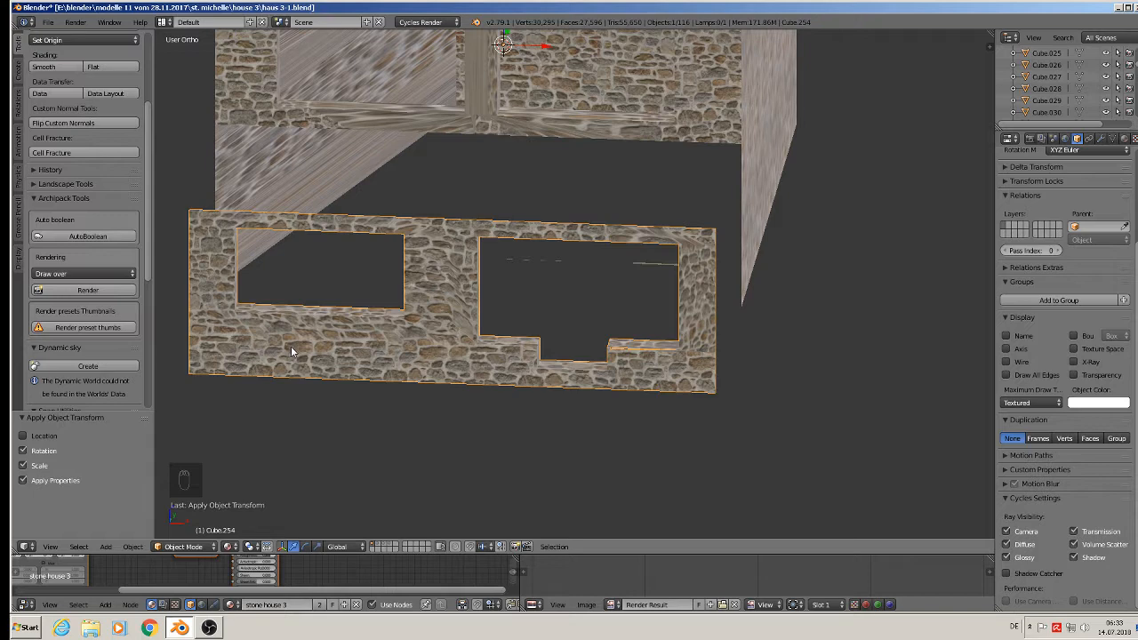
Set the ground-floor wall piece's origin to its geometry and mirror it along the global X axis.
click(69, 39)
click(84, 71)
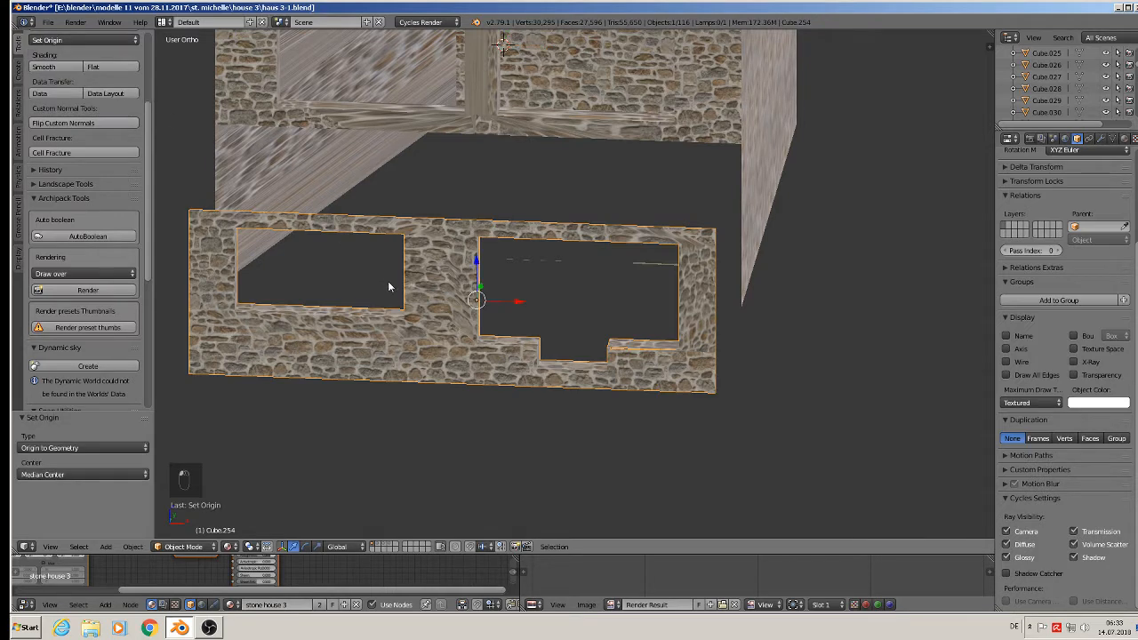
click(132, 546)
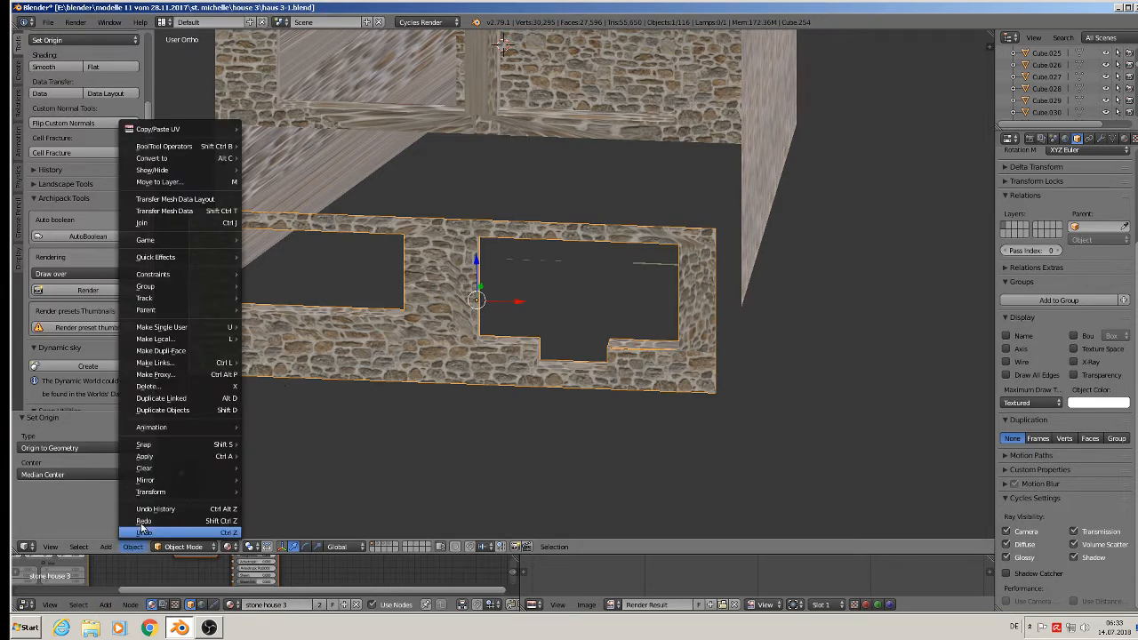
mouse_move(153, 478)
click(270, 469)
key(x)
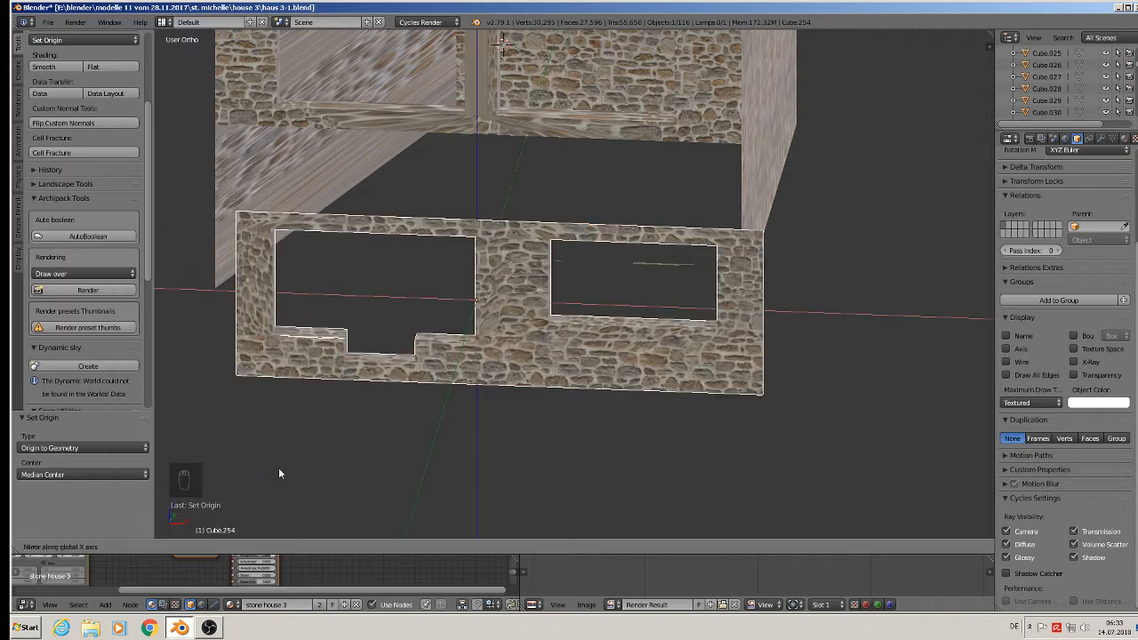
click(279, 468)
middle_drag(279, 468, 406, 431)
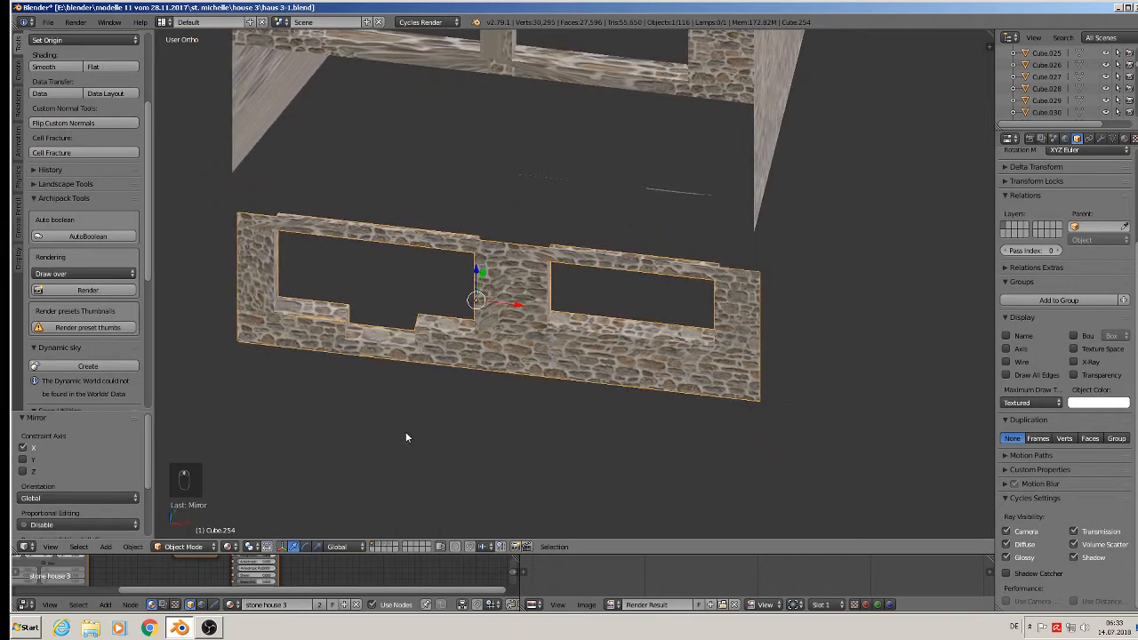
Delete the two loose leftover strips floating below the main house wall from its mesh, and return to Object Mode.
right_click(680, 196)
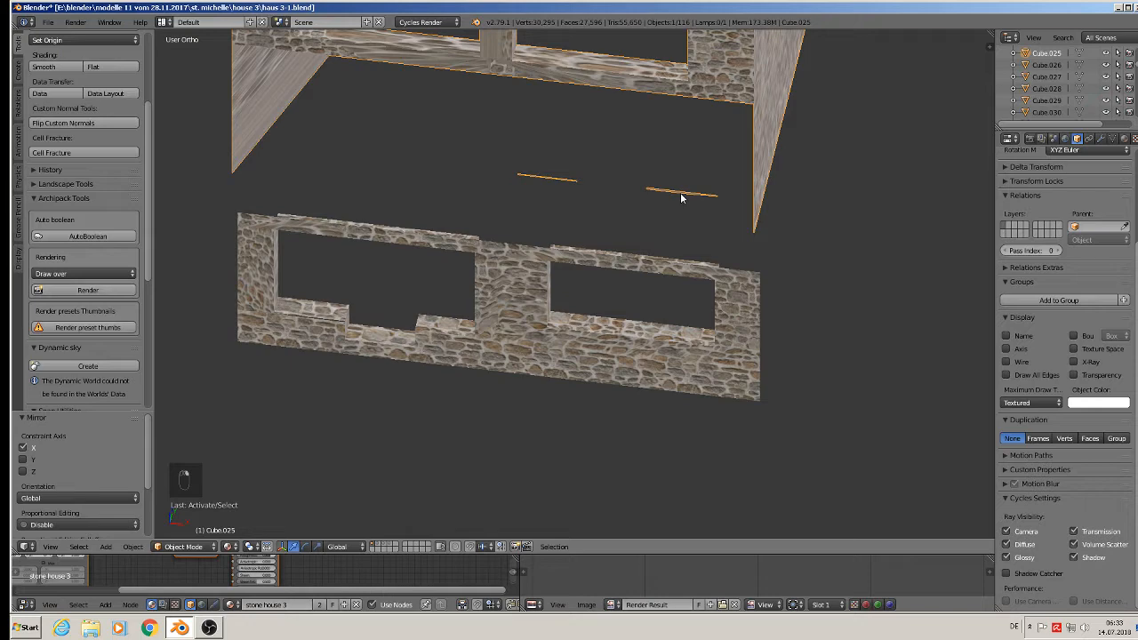
key(Tab)
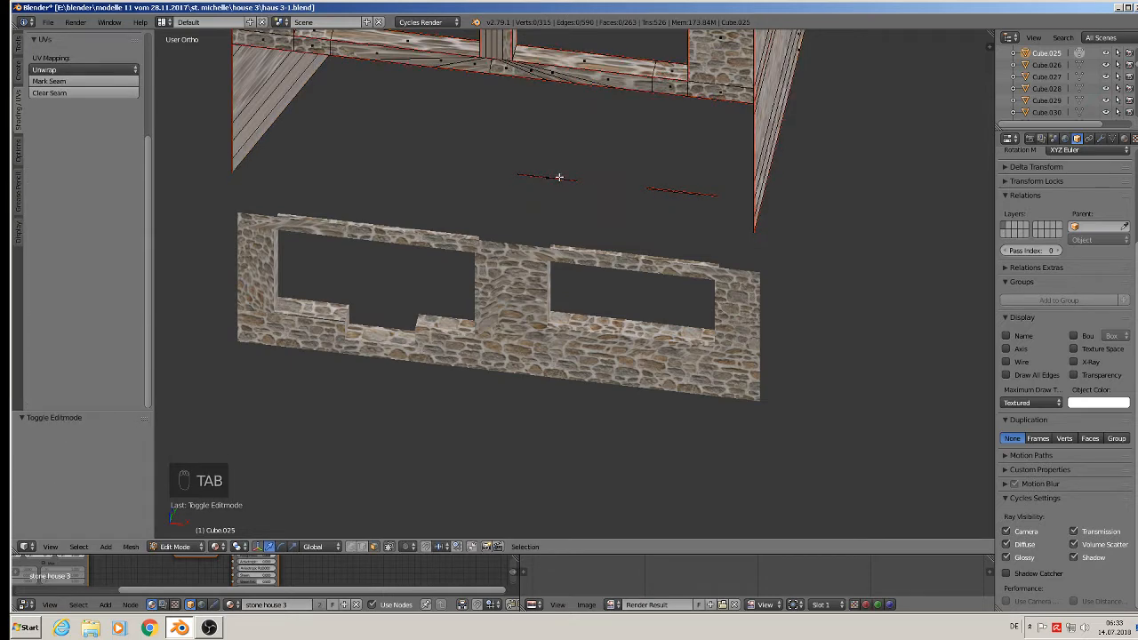
key(l)
key(l)
key(ctrl+f)
click(524, 202)
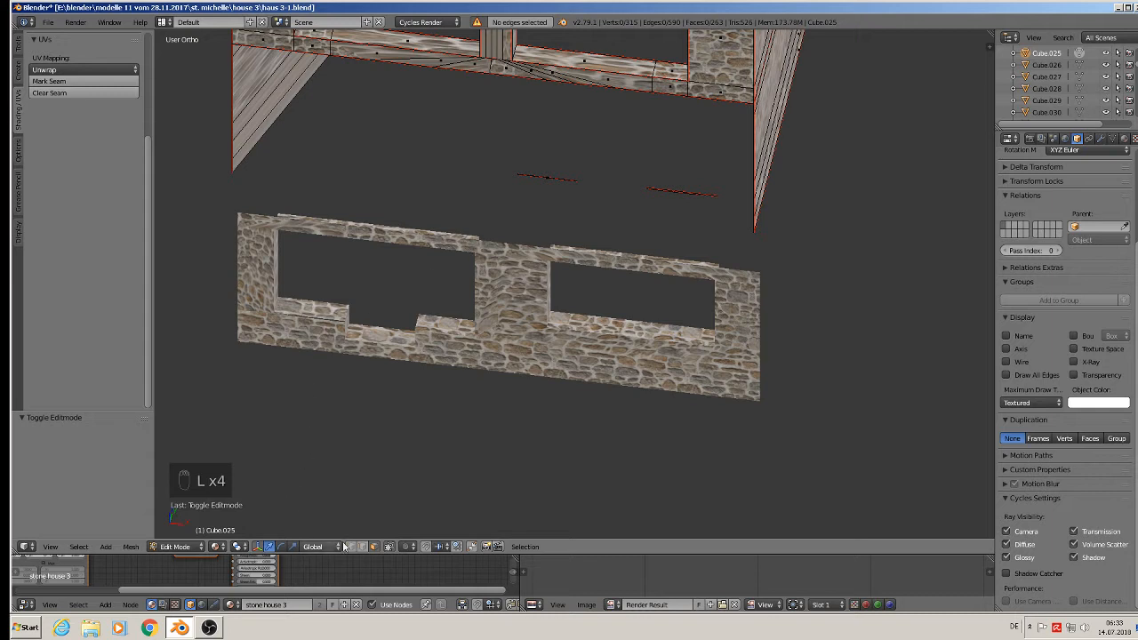
key(l)
key(l)
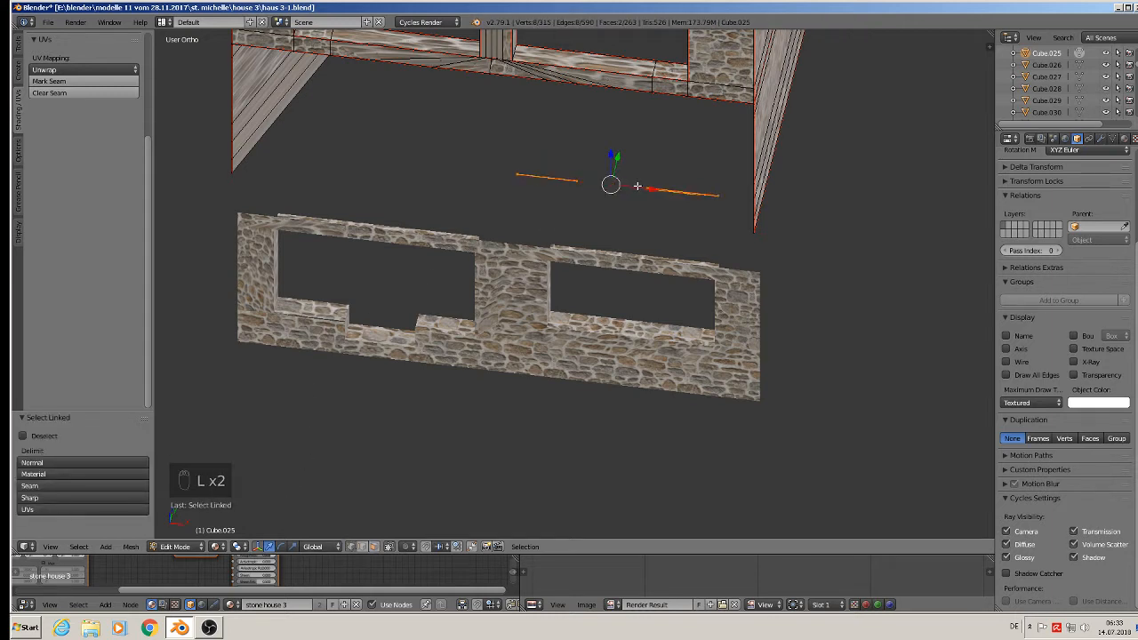
key(x)
click(630, 186)
key(Tab)
Move the mirrored ground-floor piece about 0.419 along Y back against the house and -0.080 along X to align it.
right_click(512, 293)
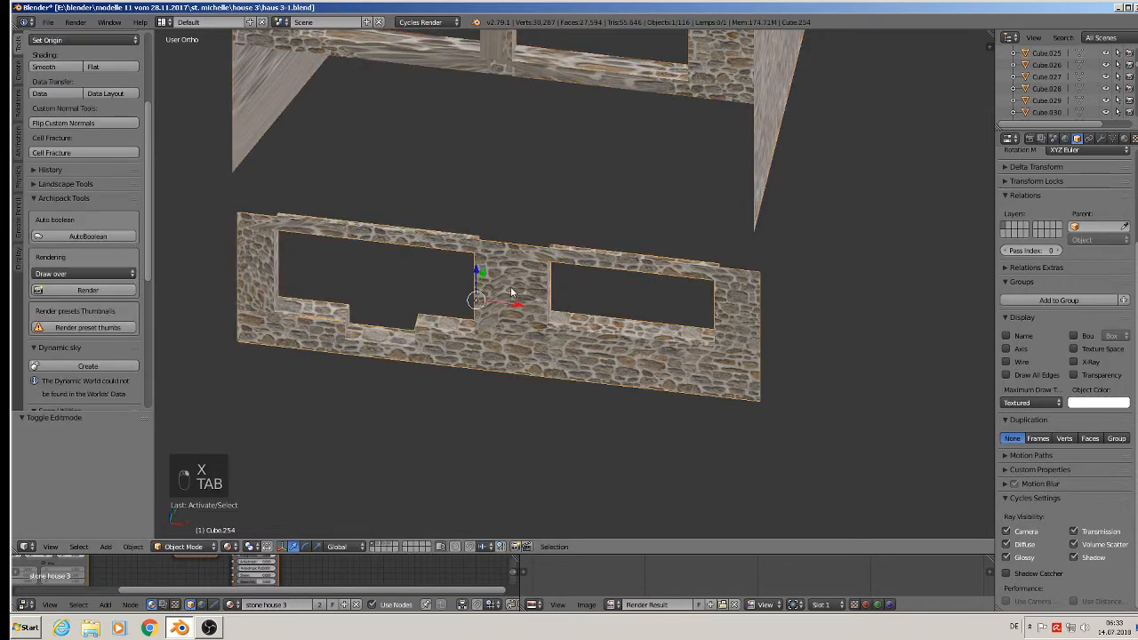
middle_drag(512, 294, 475, 267)
drag(505, 267, 699, 128)
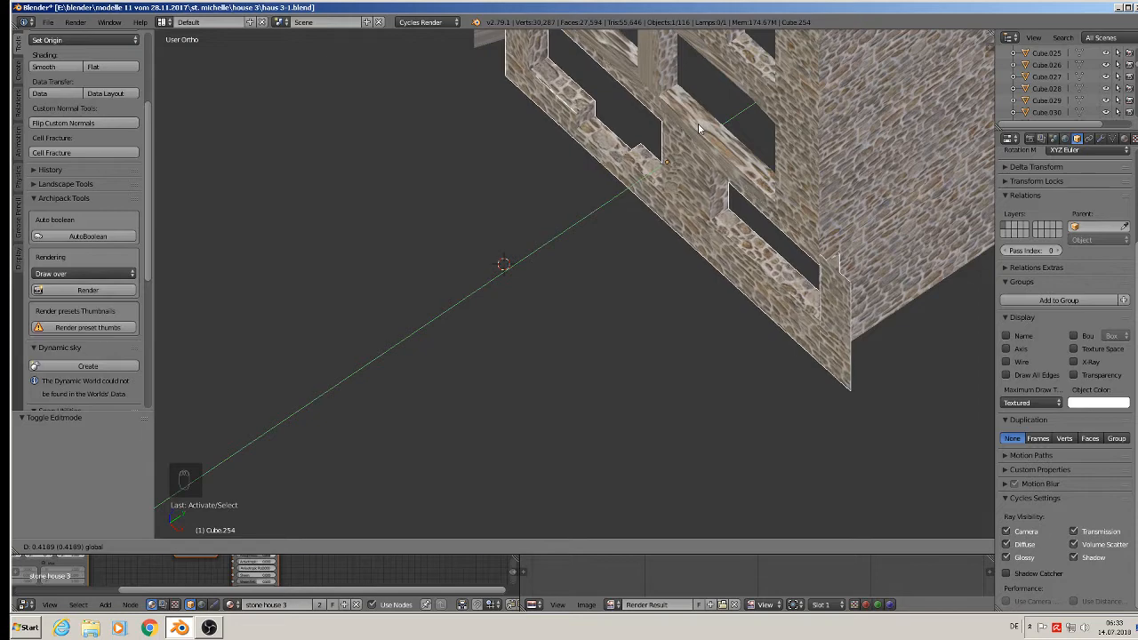
middle_drag(699, 128, 787, 87)
drag(701, 184, 654, 187)
middle_drag(654, 187, 538, 186)
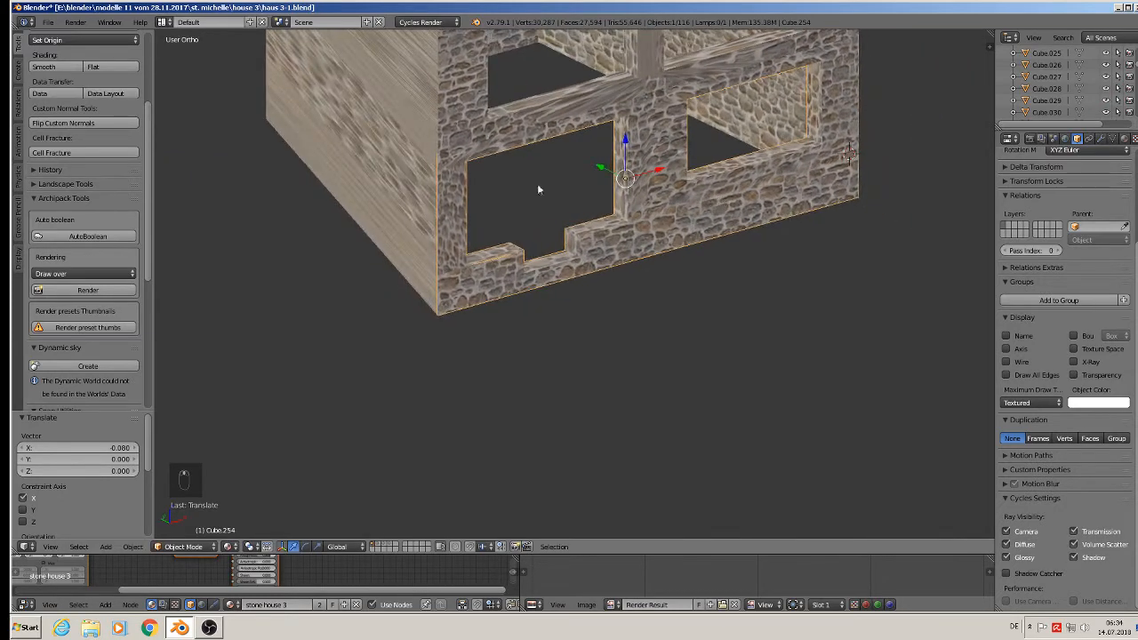
Join the ground-floor wall piece with the main house wall into one object.
shift+right_click(442, 134)
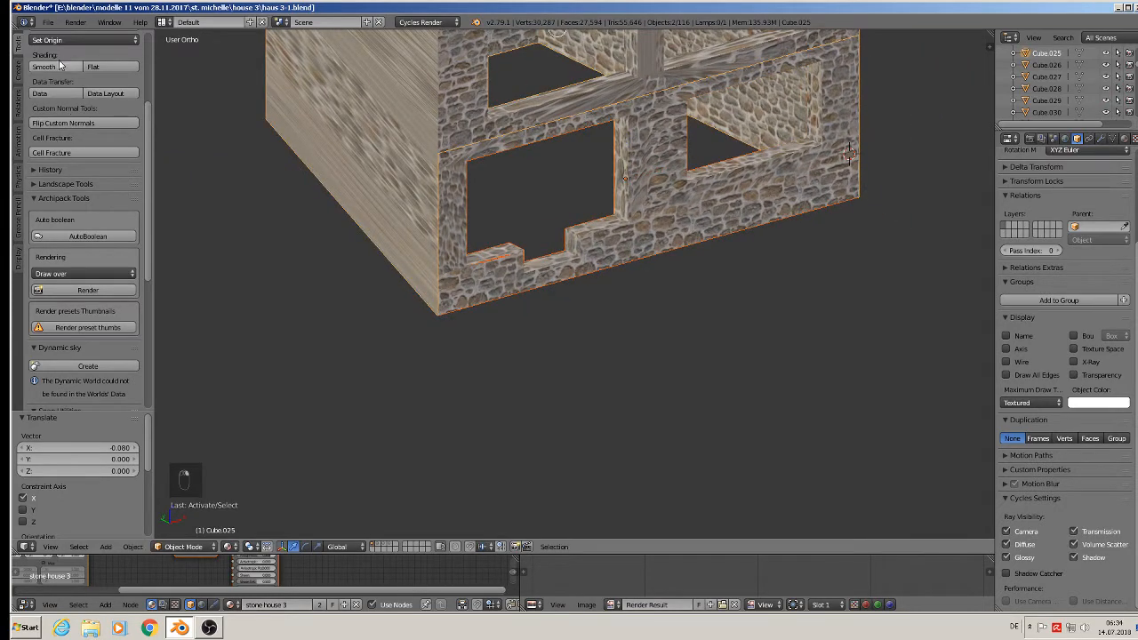
scroll(68, 115, up, 4)
click(69, 121)
scroll(532, 209, down, 3)
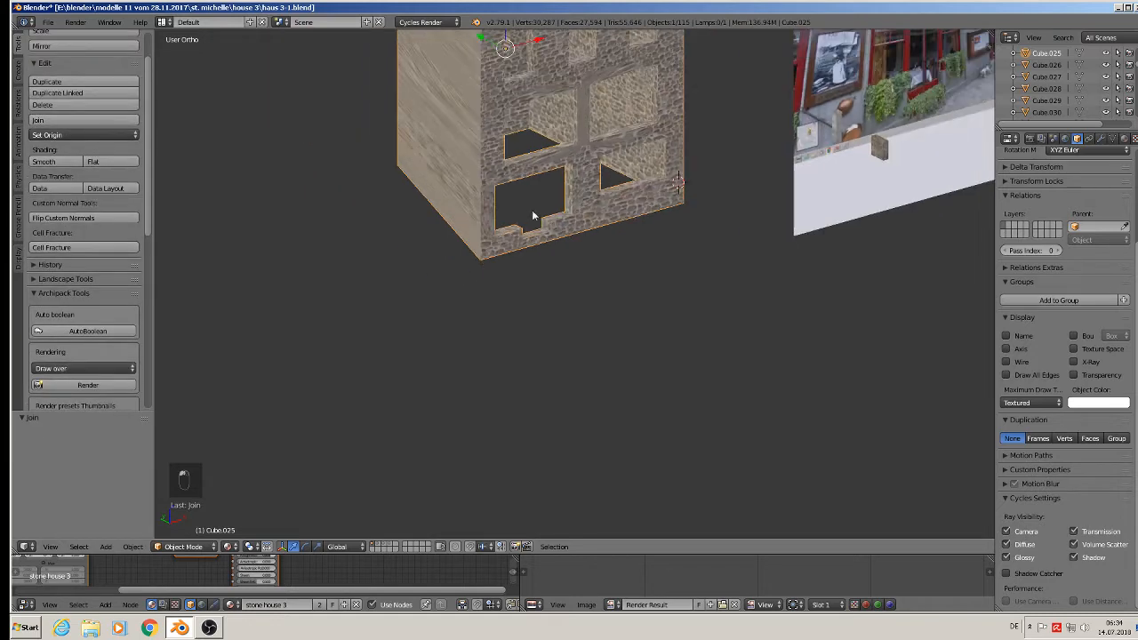
key(Tab)
key(Tab)
key(Tab)
key(Tab)
Lower the joined house wall -2.812 along Z toward the detailed house and save the file.
middle_drag(606, 214, 501, 198)
scroll(577, 207, down, 3)
scroll(549, 350, up, 2)
scroll(512, 356, down, 4)
scroll(466, 107, down, 4)
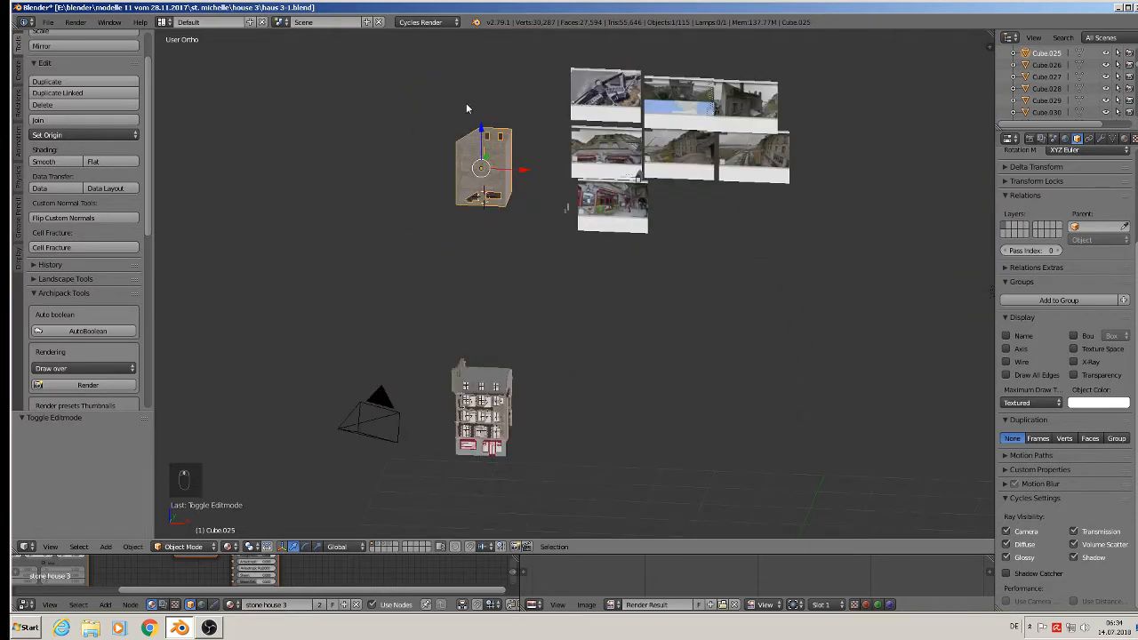
drag(478, 137, 479, 288)
scroll(473, 297, up, 4)
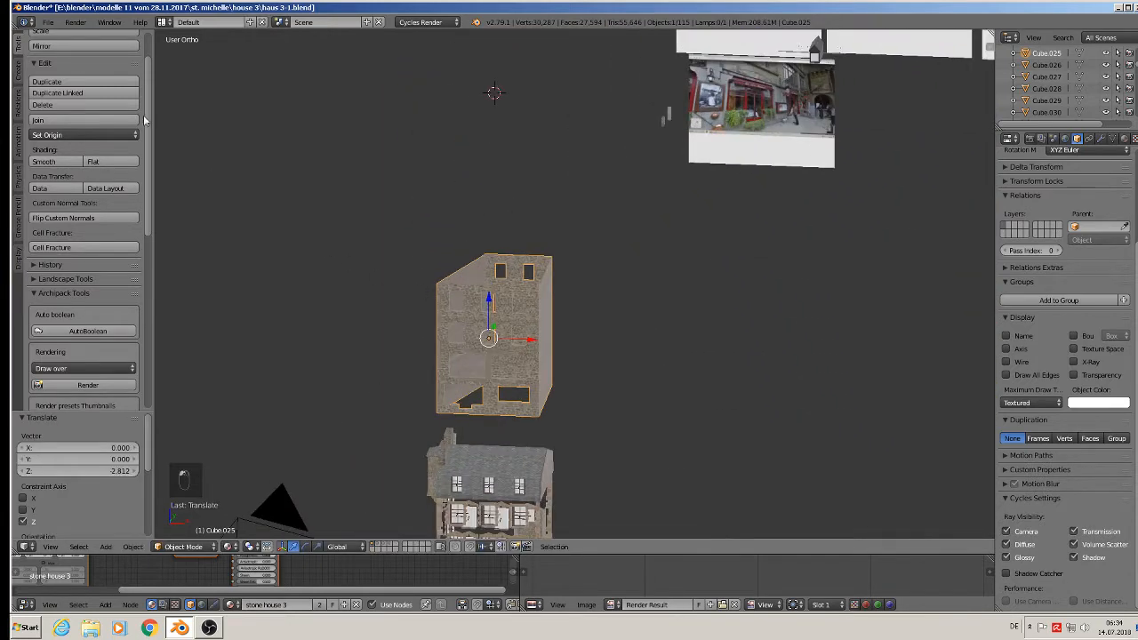
click(49, 22)
click(63, 113)
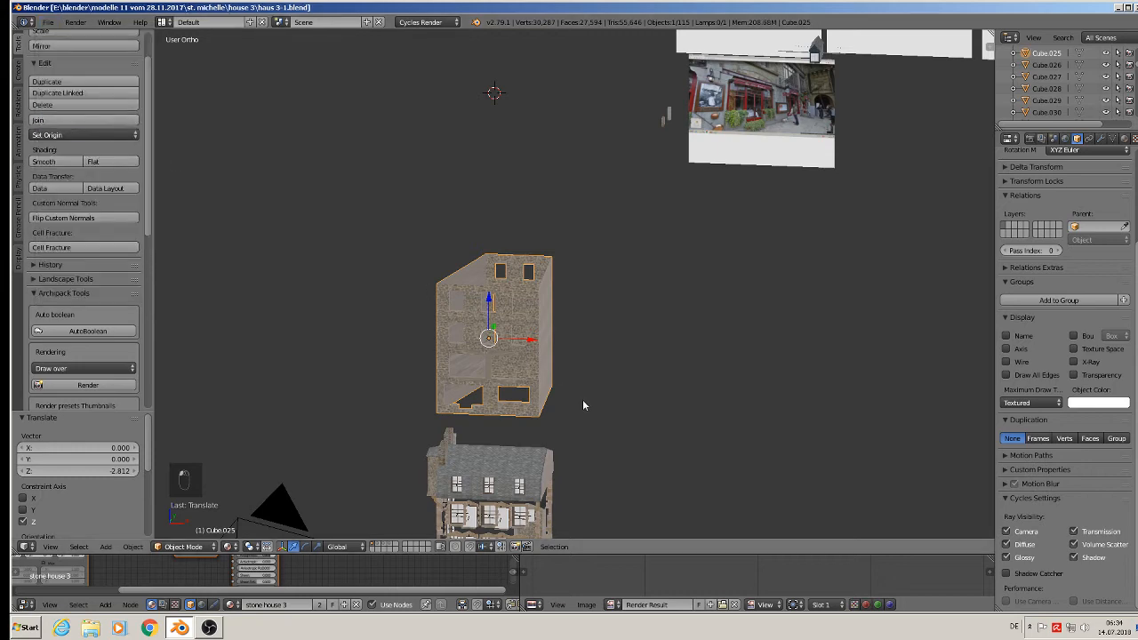
Delete the roof with its stone gable from the detailed house.
shift+middle_drag(583, 399, 604, 248)
scroll(604, 248, up, 5)
shift+middle_drag(549, 341, 490, 244)
right_click(554, 228)
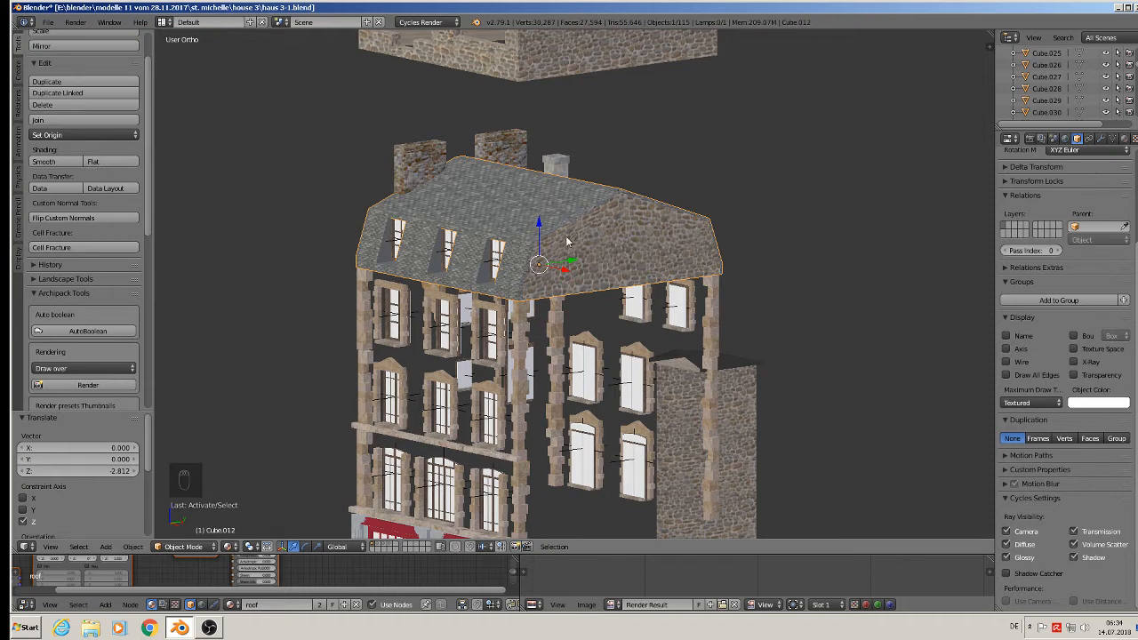
key(x)
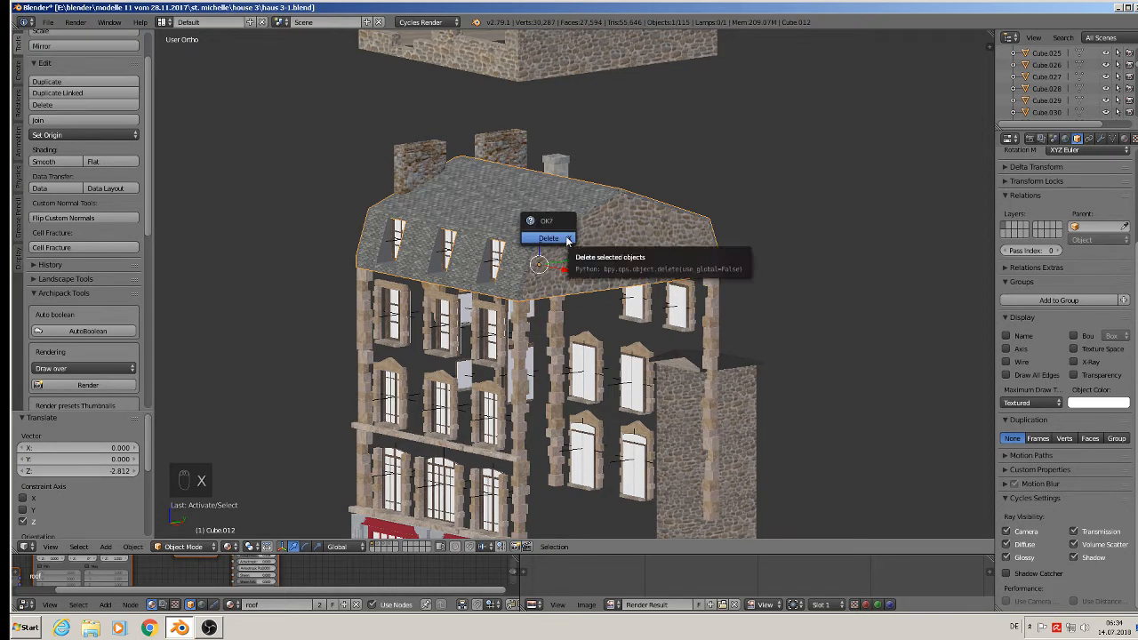
click(568, 239)
Delete the six attic dormer windows, three on each side of the removed roof.
scroll(544, 286, up, 3)
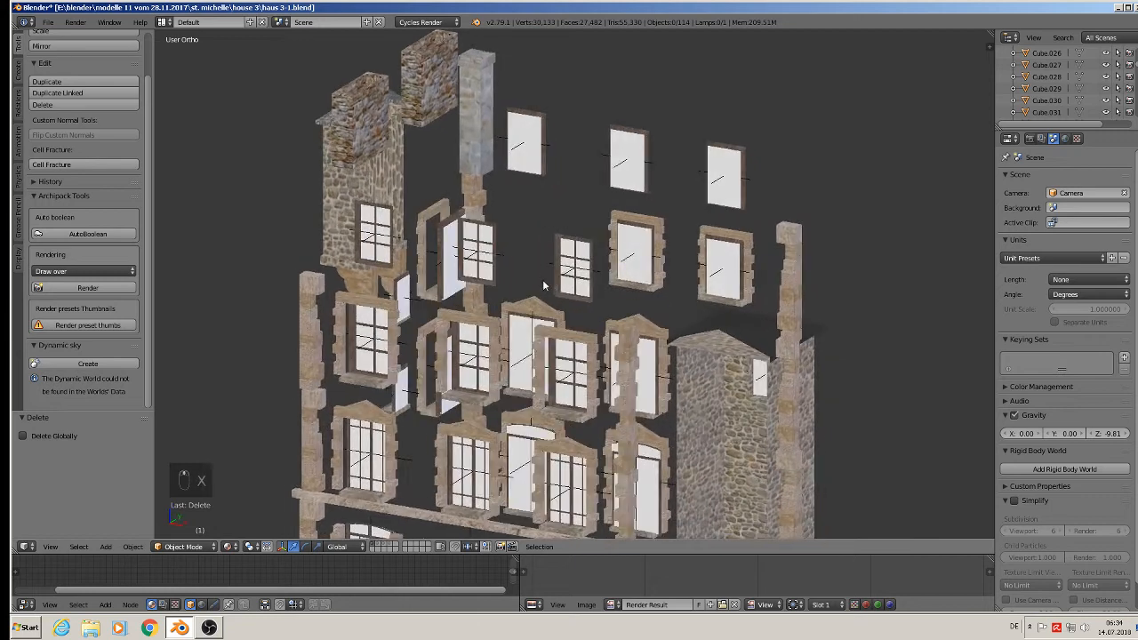
right_click(584, 265)
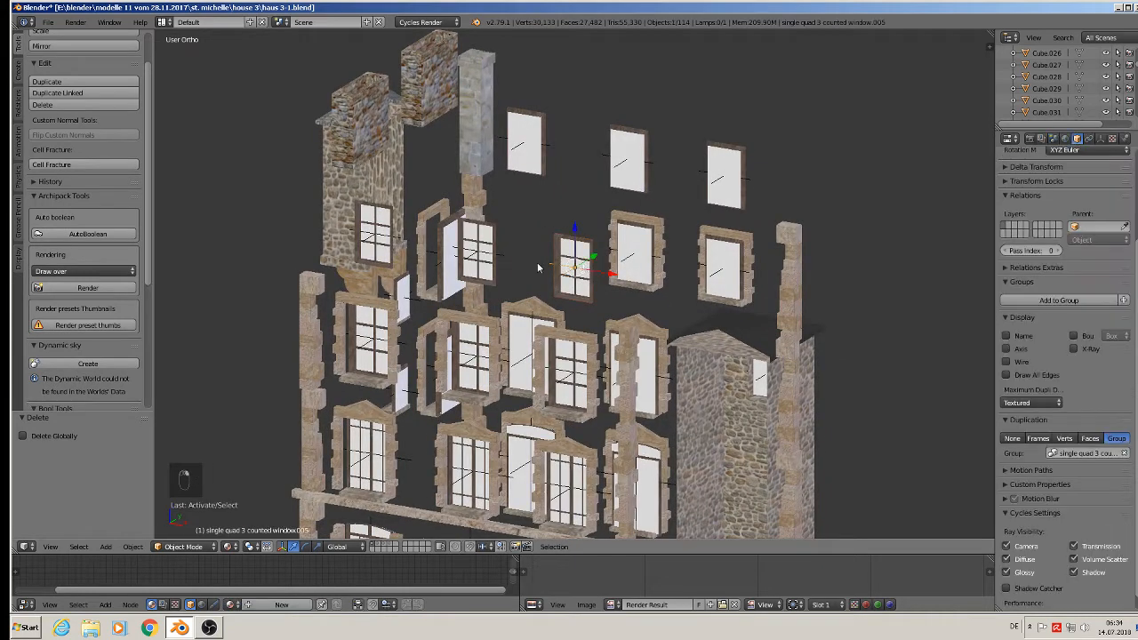
shift+right_click(480, 250)
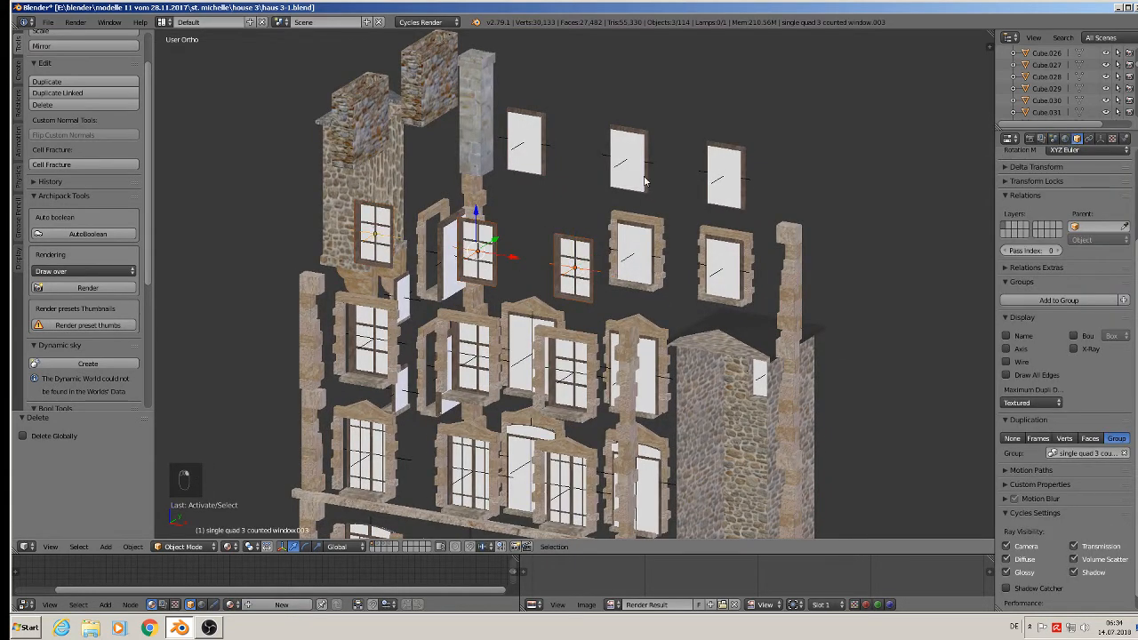
shift+right_click(536, 143)
shift+right_click(629, 160)
shift+right_click(732, 175)
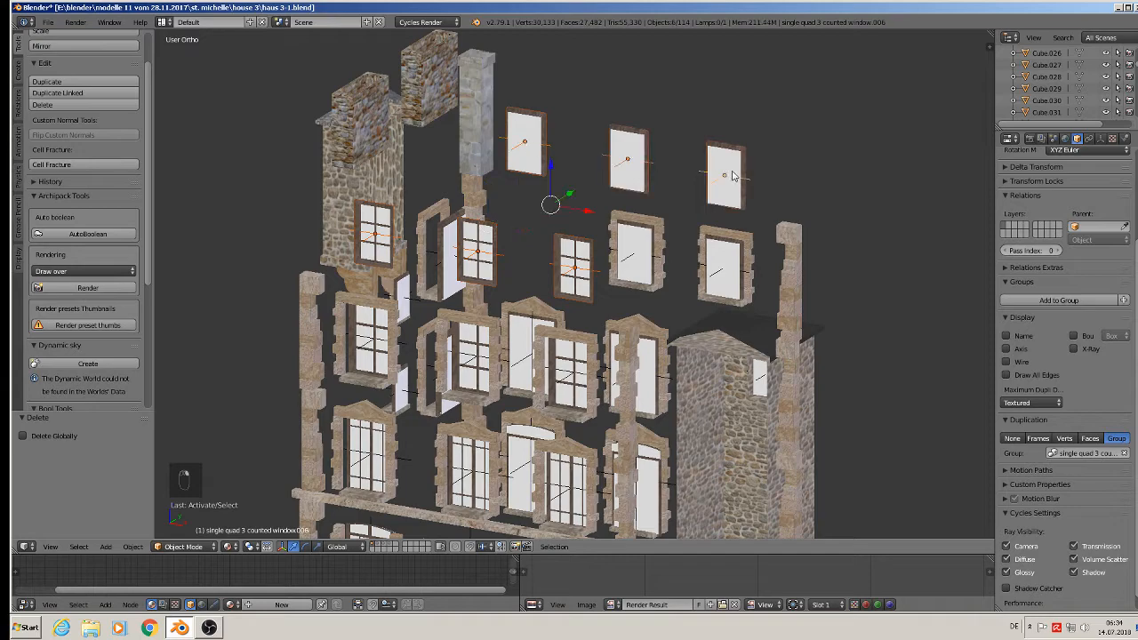
key(x)
click(730, 178)
Delete the tall stone side tower with the metal roof, along with its small window and sill.
scroll(660, 267, down, 2)
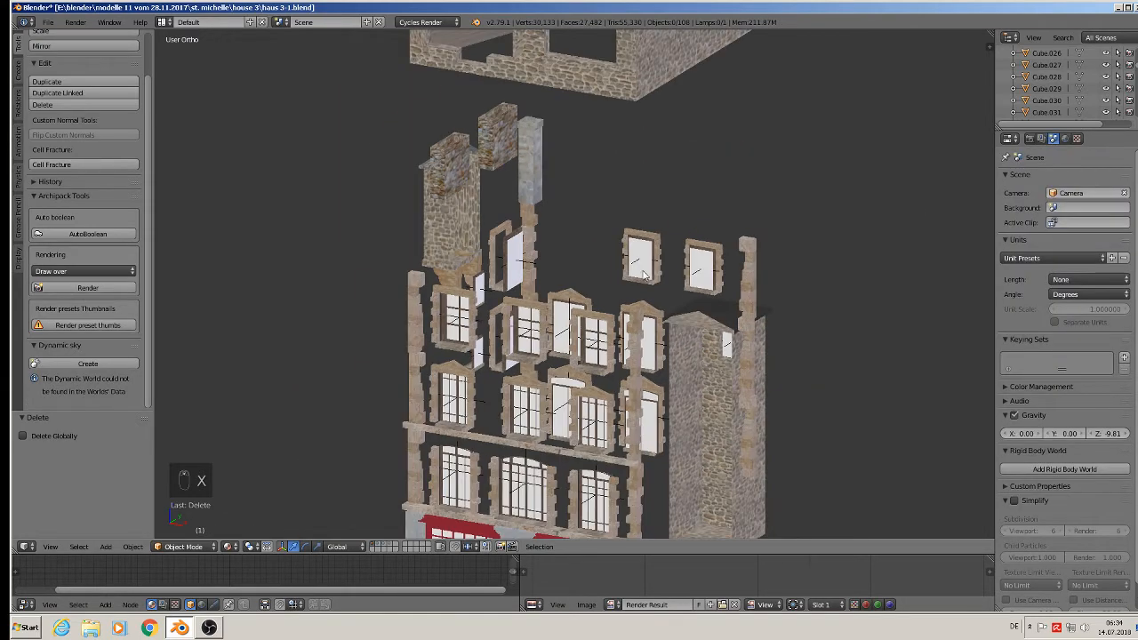
shift+middle_drag(557, 298, 859, 213)
right_click(499, 308)
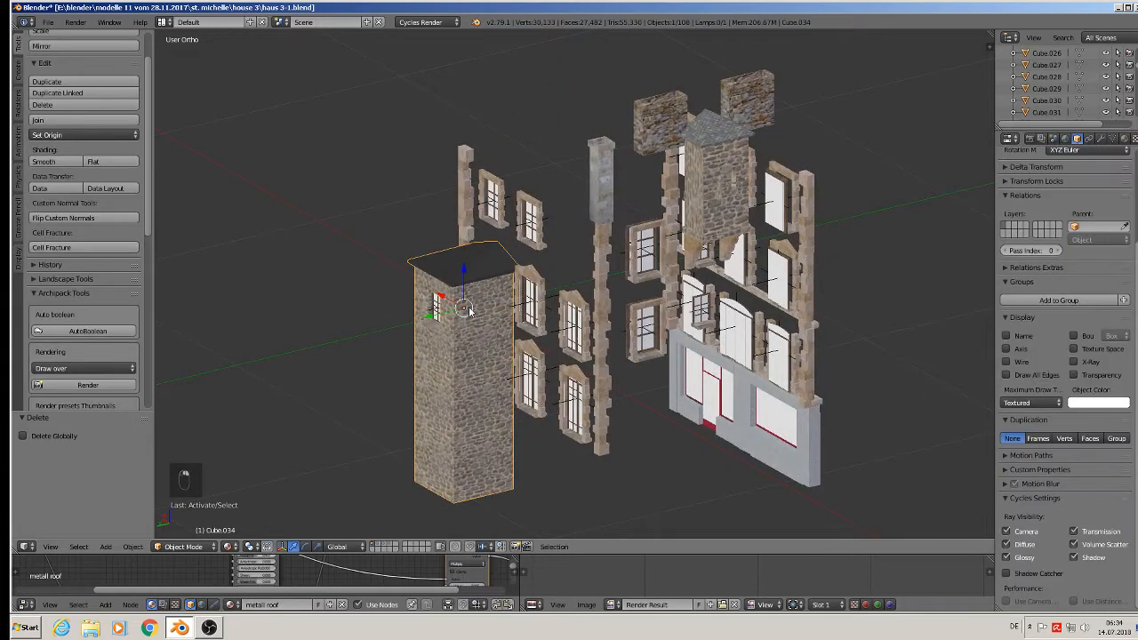
key(x)
click(470, 311)
middle_drag(470, 311, 523, 314)
right_click(481, 334)
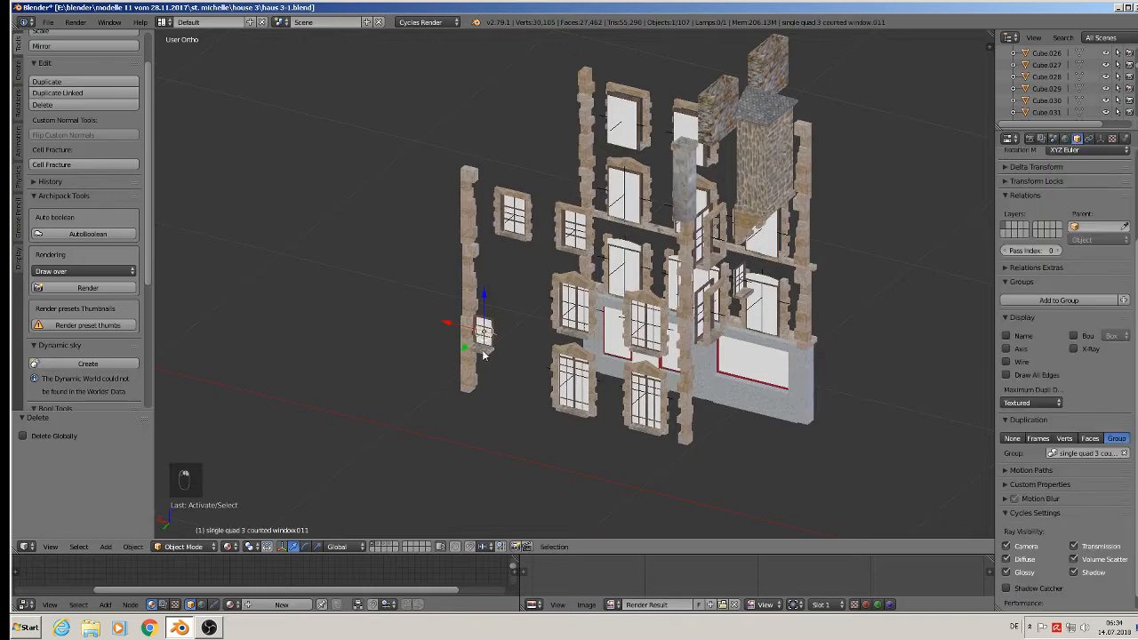
key(x)
click(483, 353)
Delete the small slate-roofed stone turret above the two brackets on the house's side.
middle_drag(598, 312, 562, 275)
scroll(653, 142, up, 2)
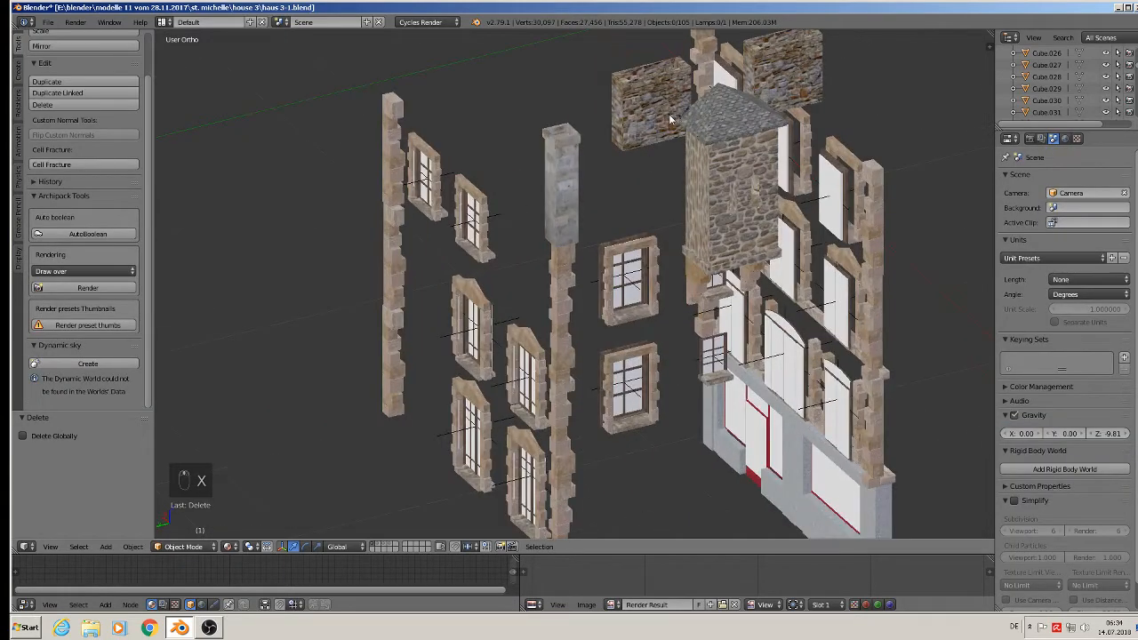
right_click(736, 163)
key(x)
click(736, 160)
middle_drag(736, 161, 561, 182)
middle_drag(556, 275, 591, 296)
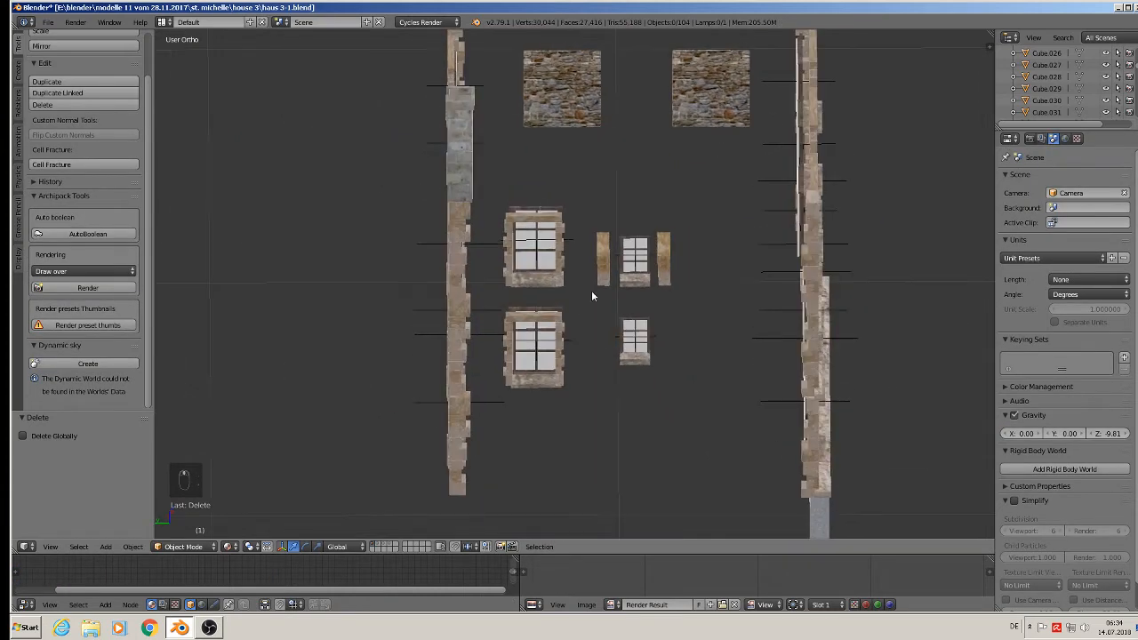
key(b)
drag(681, 406, 500, 187)
key(x)
middle_drag(502, 205, 477, 343)
shift+click(450, 356)
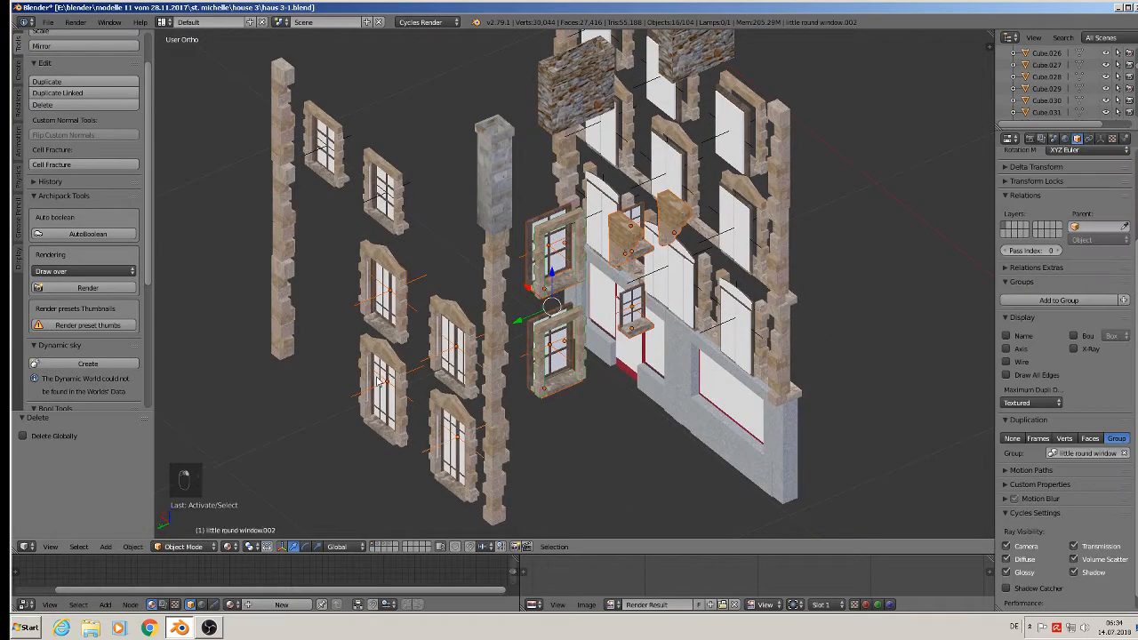
shift+right_click(385, 302)
shift+right_click(386, 293)
shift+right_click(458, 360)
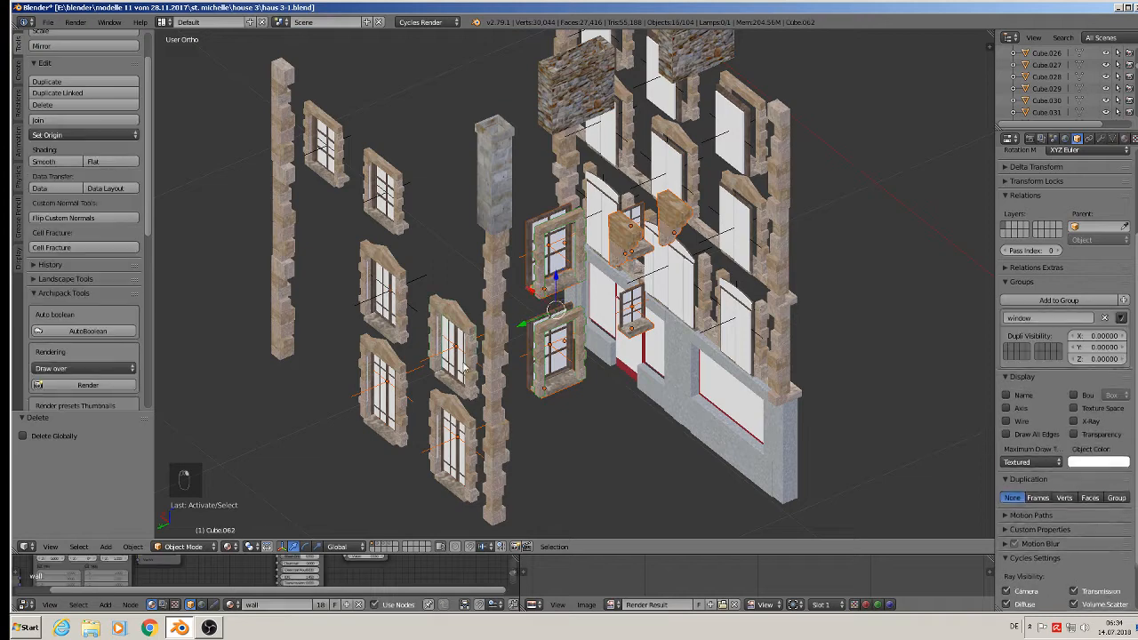
shift+right_click(452, 357)
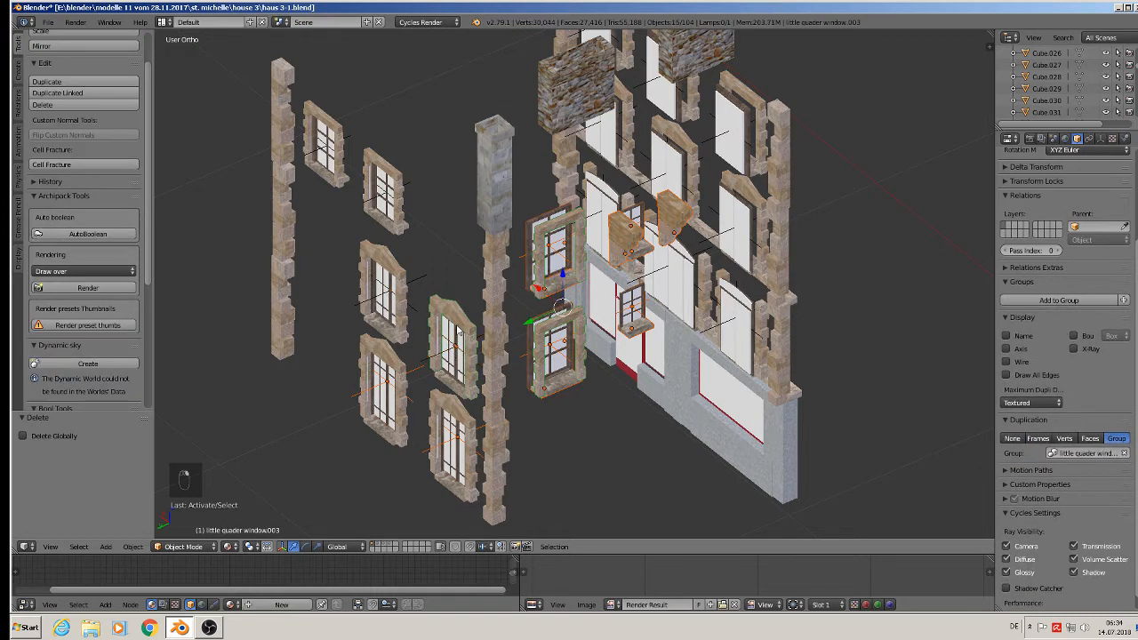
shift+right_click(459, 328)
shift+right_click(463, 325)
Delete the stone surround and panes of the lower side window between the corner pillar and the shopfront.
right_click(548, 340)
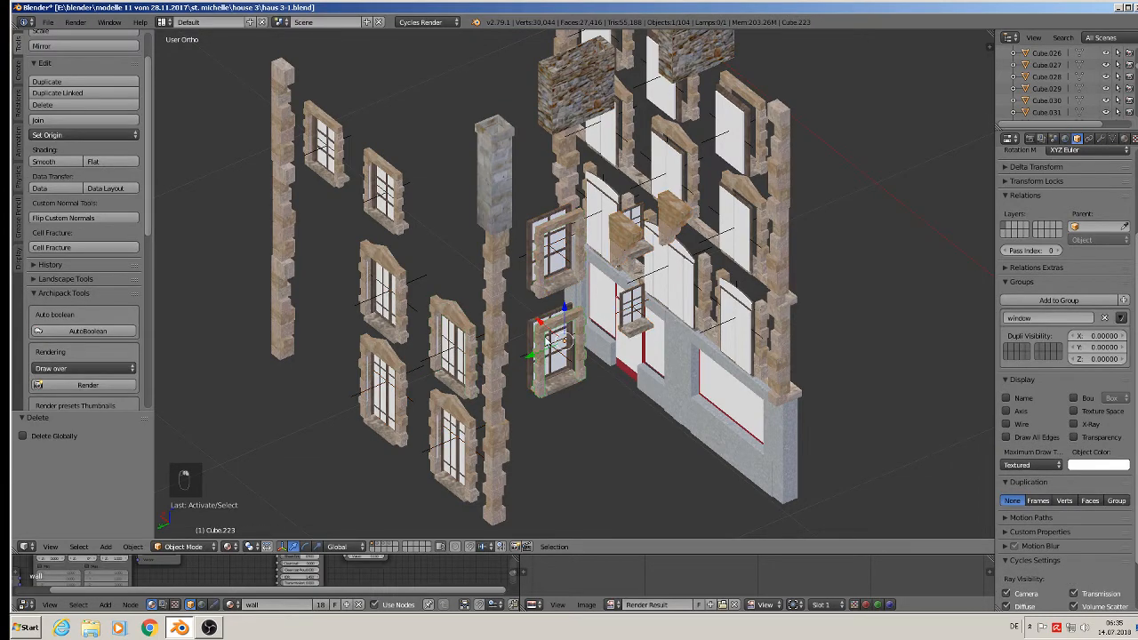
key(x)
key(x)
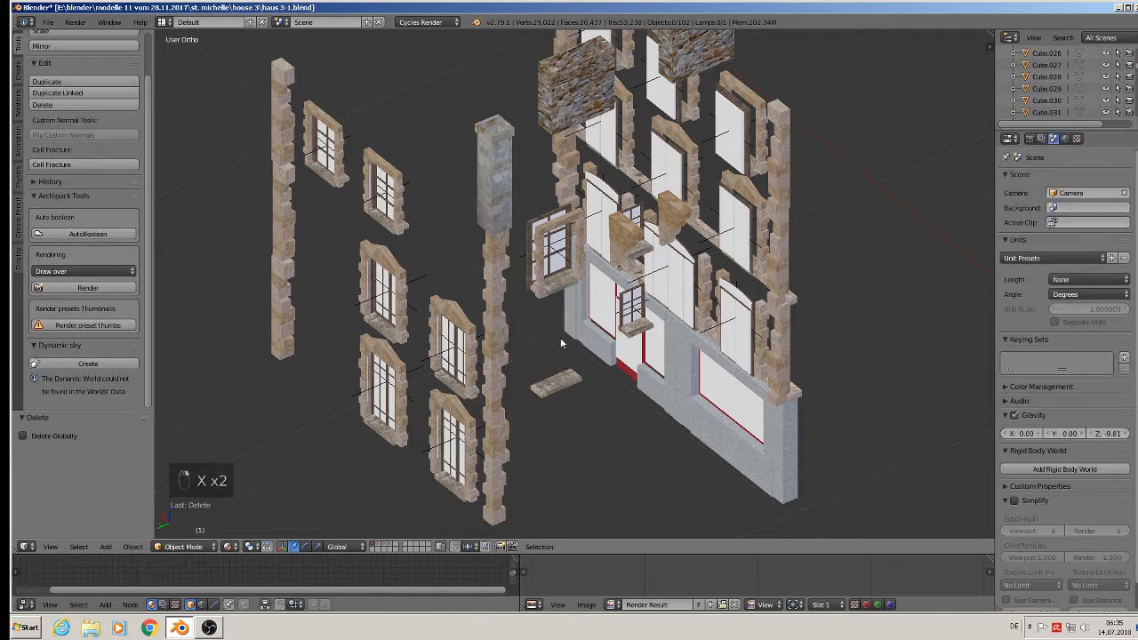
Circle-select the upper side window's panes and sill and delete them.
key(c)
click(544, 271)
right_click(542, 256)
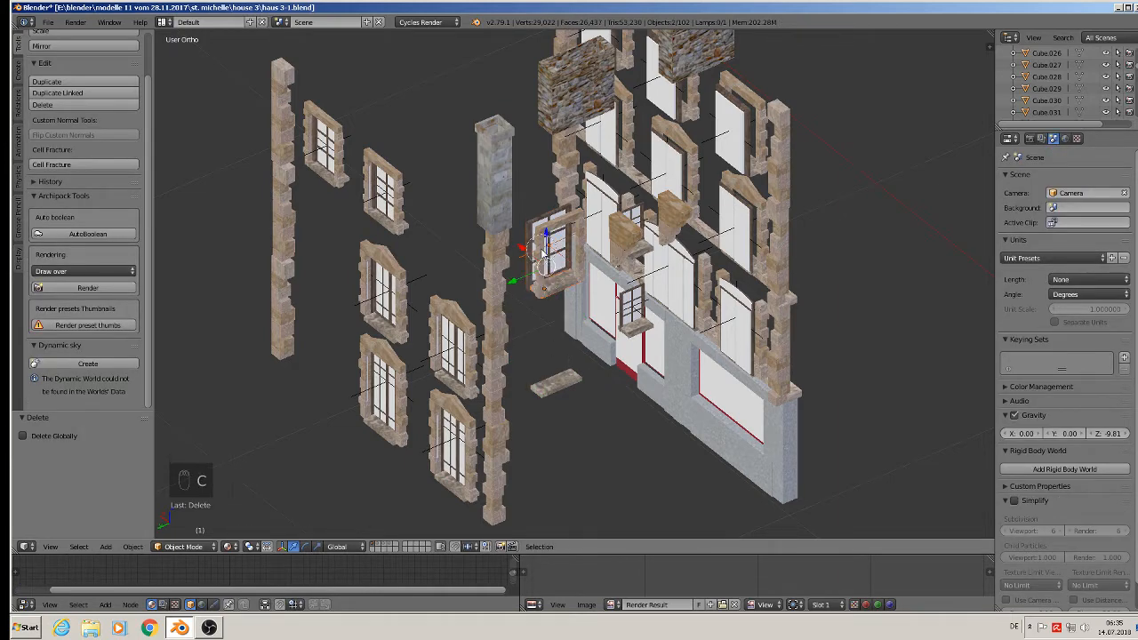
key(x)
click(543, 251)
Delete the remaining stone surround of the side window beside the shopfront and the loose stone sill below it.
right_click(546, 258)
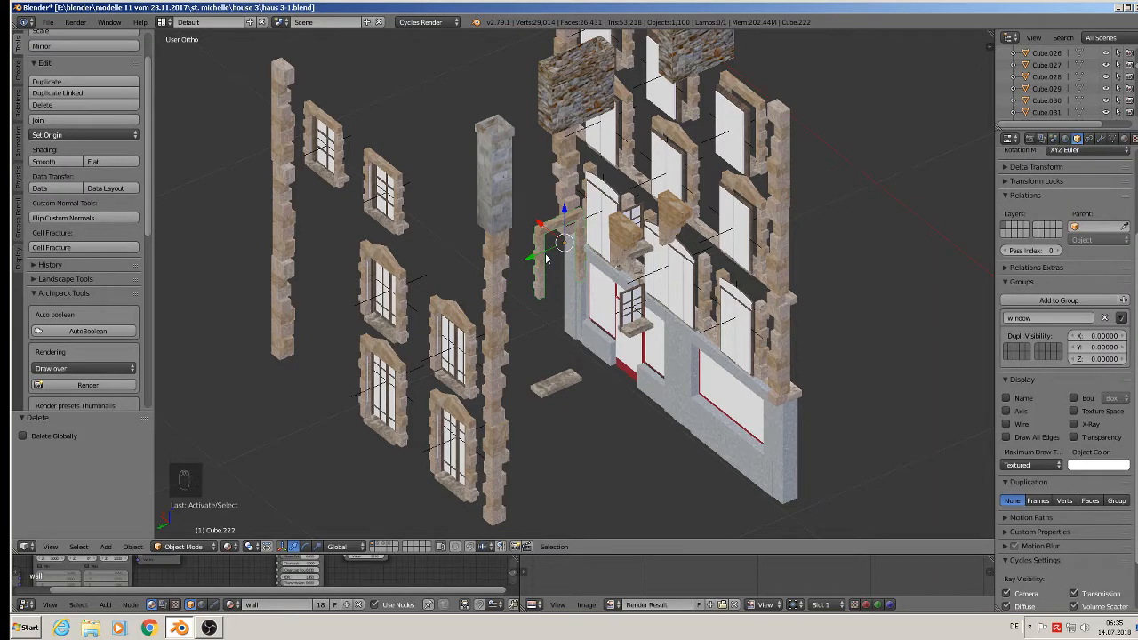
key(x)
click(546, 256)
right_click(564, 384)
key(x)
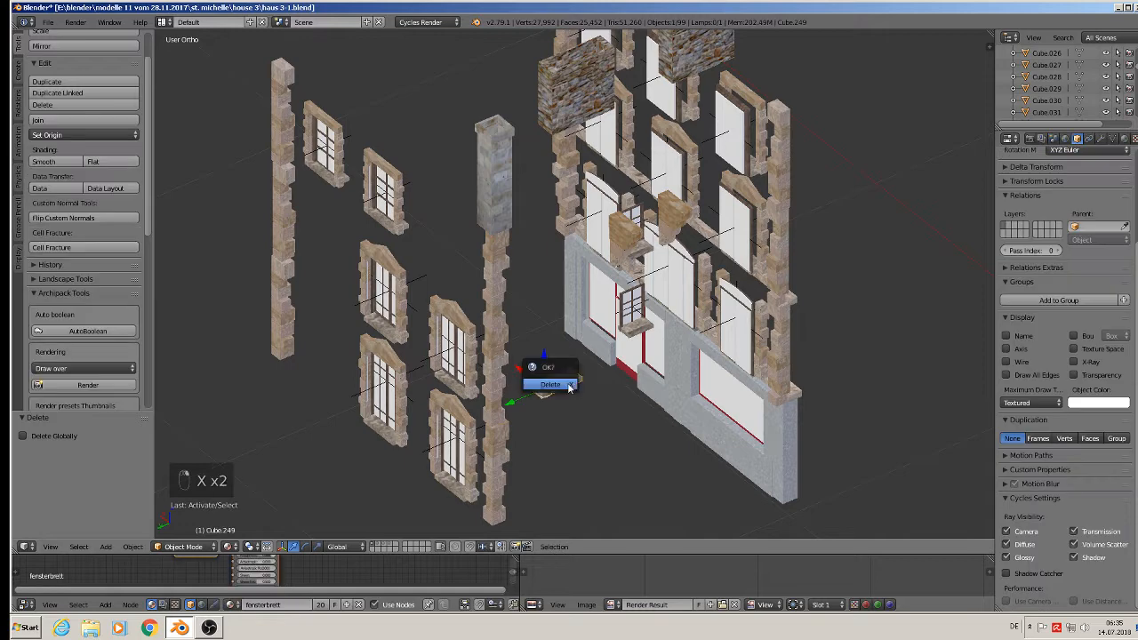
key(x)
click(564, 379)
Box-select the two small side windows with the two stone brackets and delete them.
middle_drag(563, 378, 519, 349)
key(b)
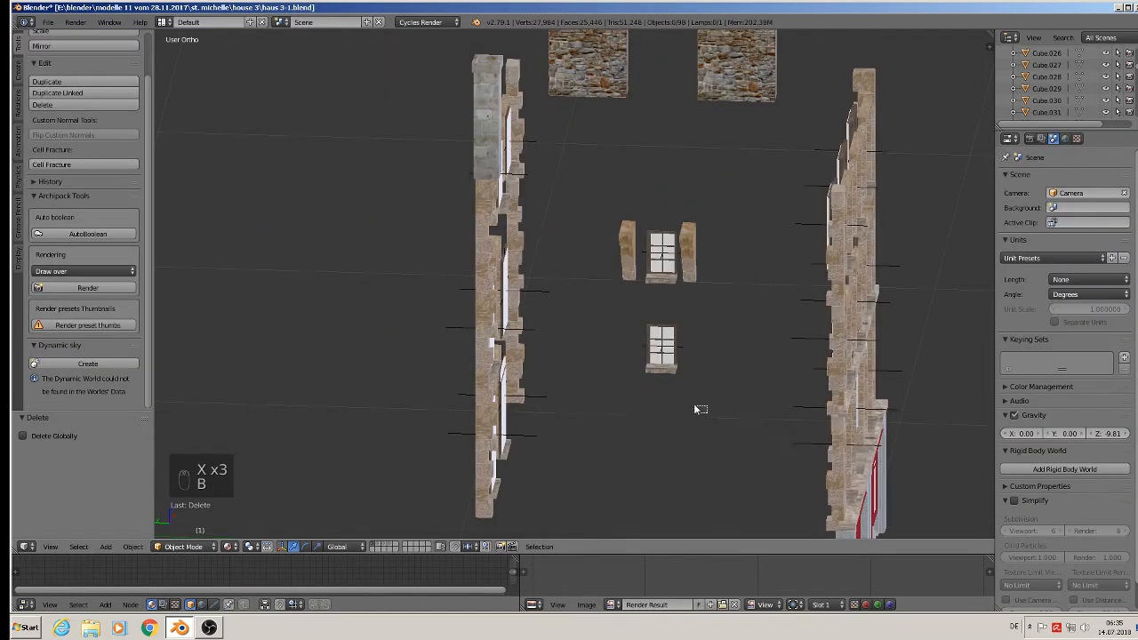
drag(697, 405, 602, 186)
key(x)
click(585, 184)
Delete the unneeded stone block above the house's side.
middle_drag(584, 218, 564, 113)
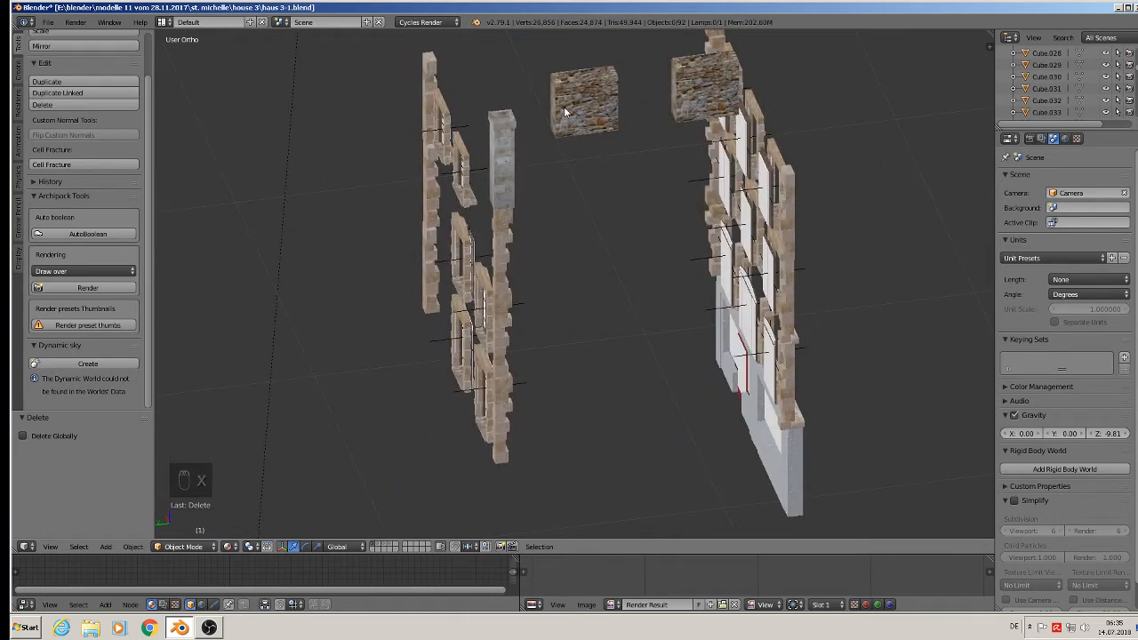
scroll(564, 113, down, 3)
right_click(643, 110)
key(x)
click(654, 105)
Delete the rear facade's outer column of two pedimented windows, including their surrounds, panes and sills.
middle_drag(653, 104, 605, 307)
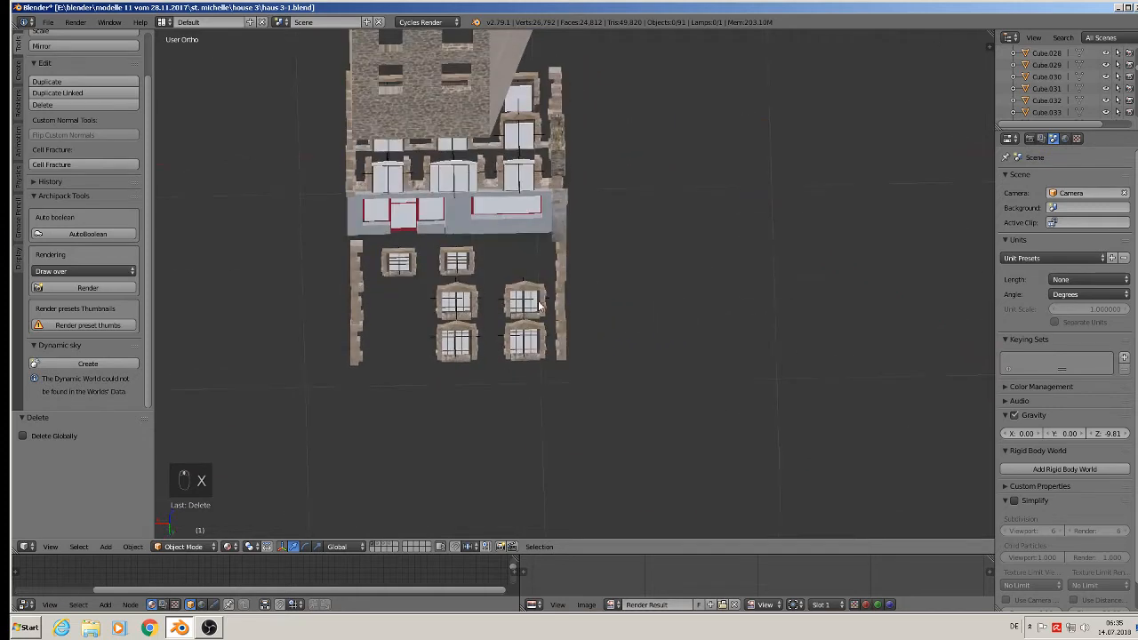
scroll(537, 305, up, 2)
right_click(520, 291)
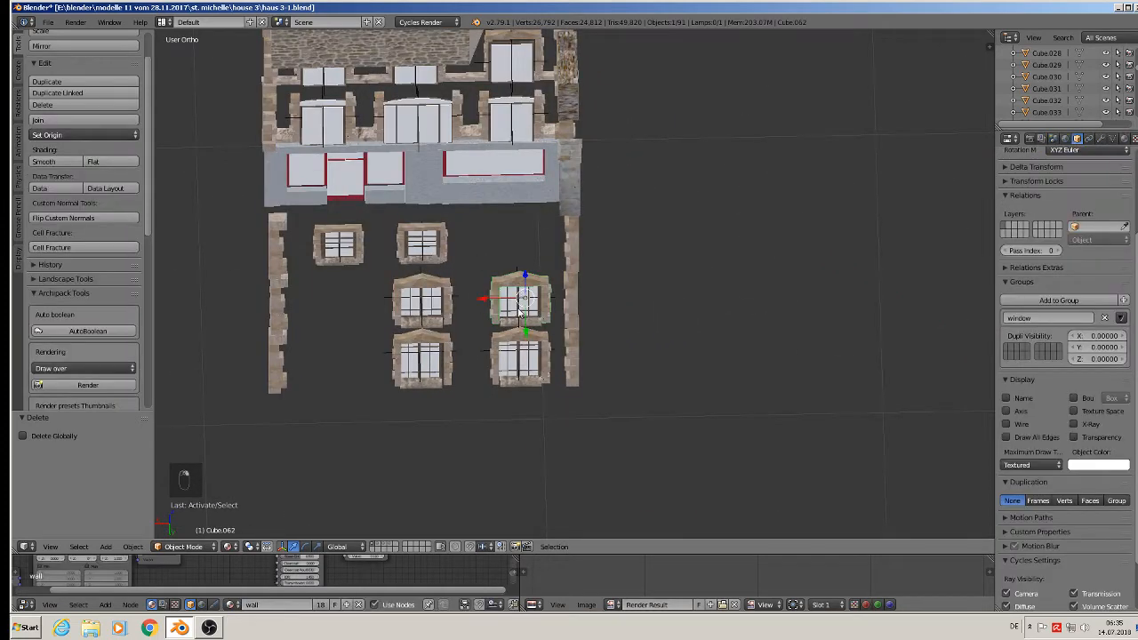
shift+right_click(520, 358)
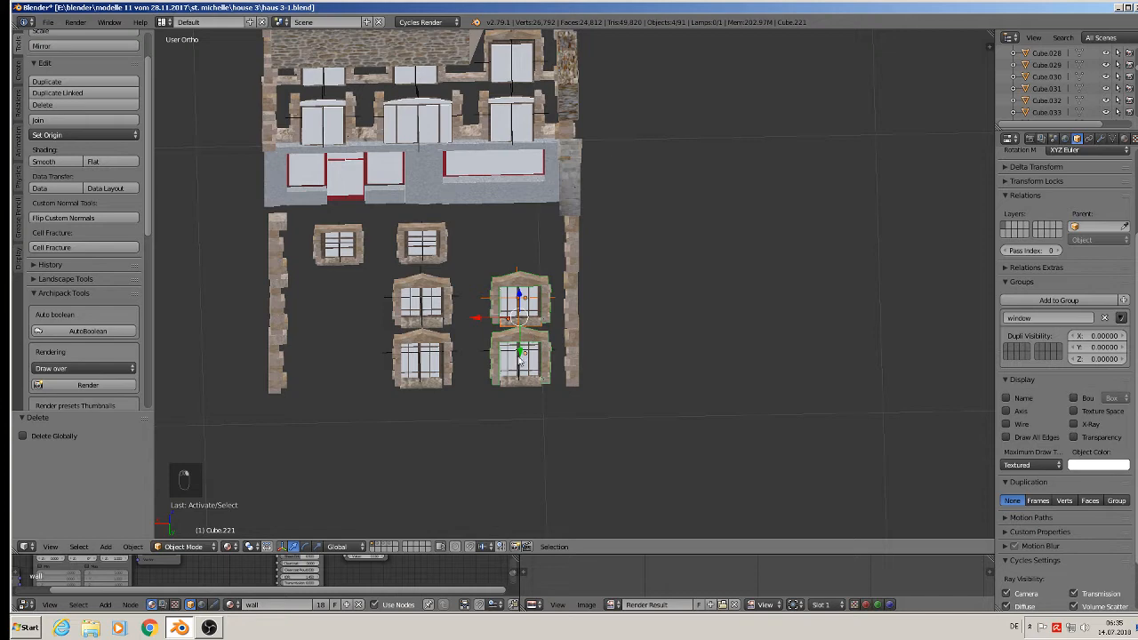
shift+right_click(520, 365)
key(x)
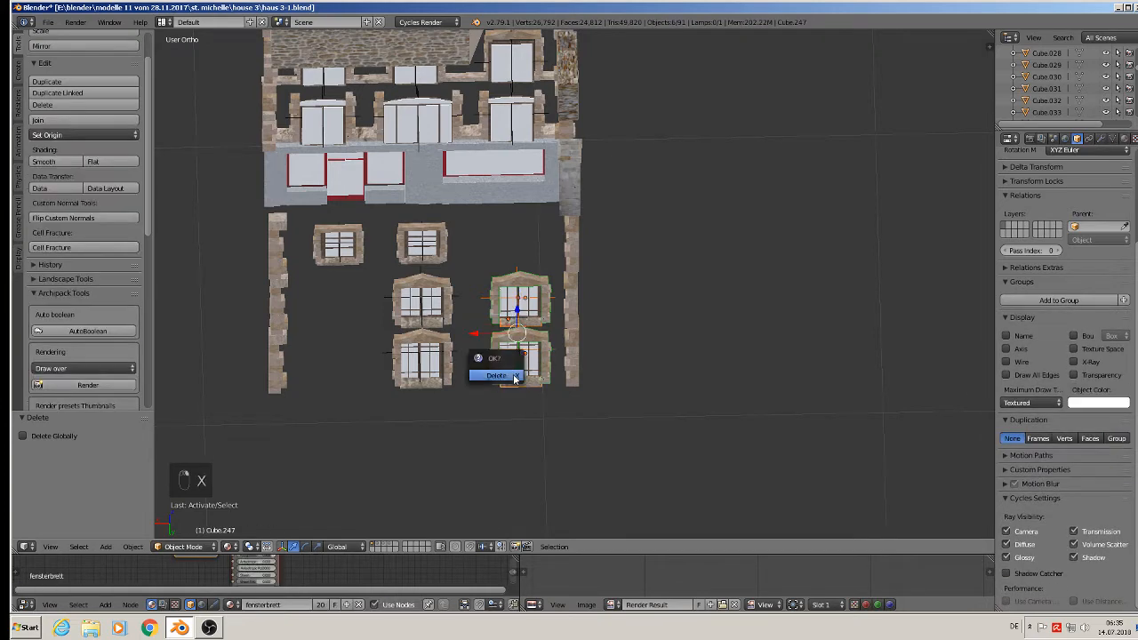
click(513, 375)
Delete the three arched window panes on the front floor directly above the shopfront, keeping their stone surrounds.
middle_drag(510, 375, 436, 314)
scroll(437, 314, up, 8)
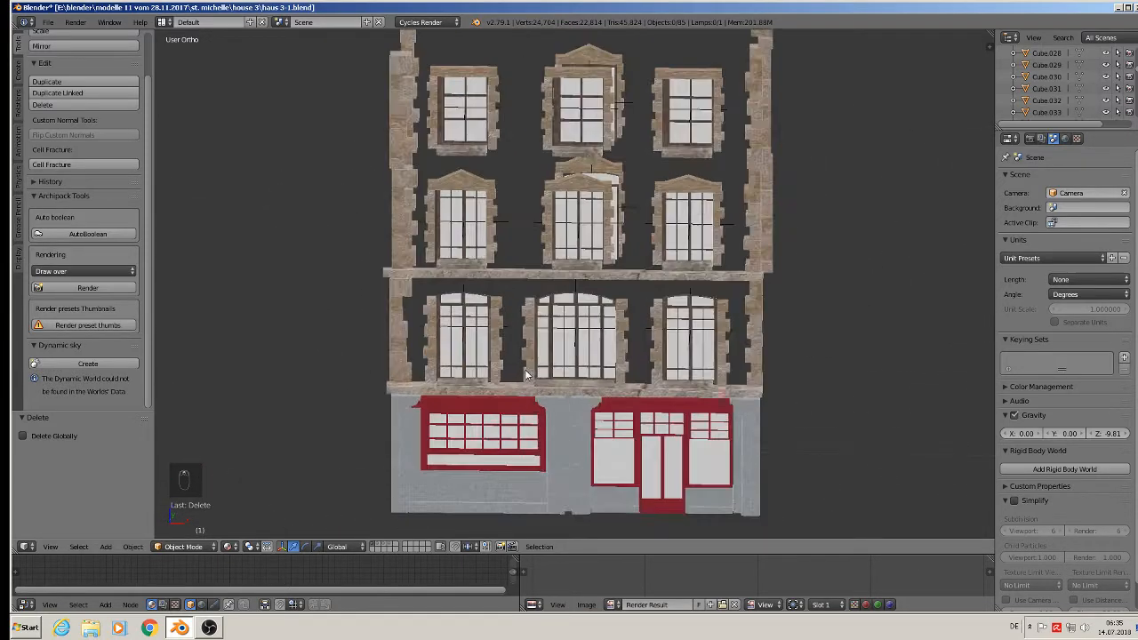
right_click(401, 281)
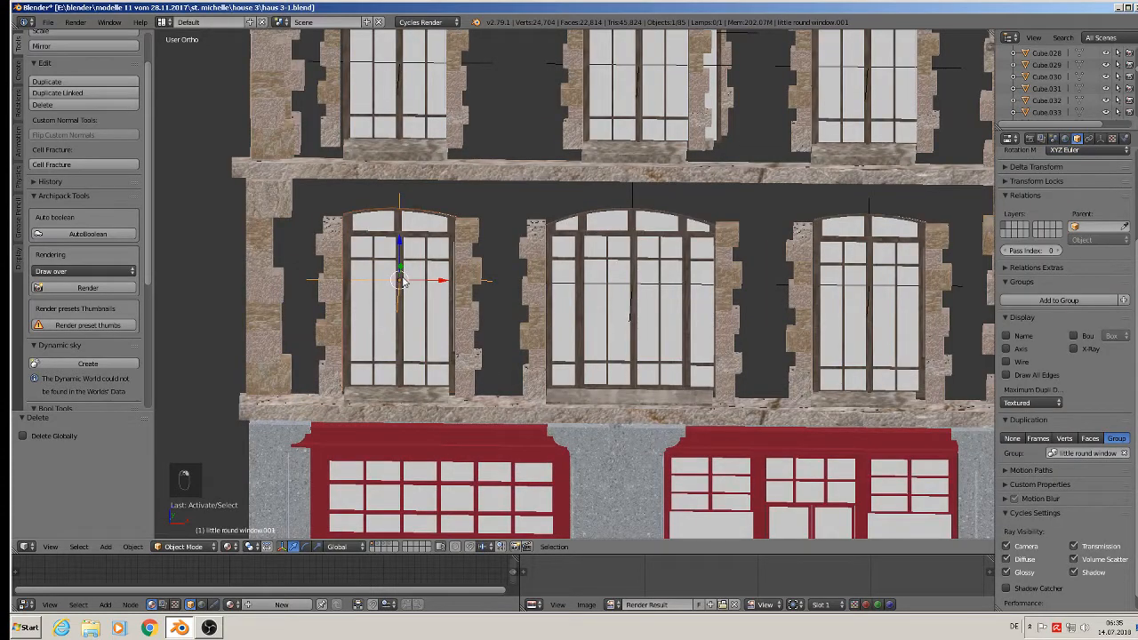
key(x)
click(402, 281)
right_click(631, 282)
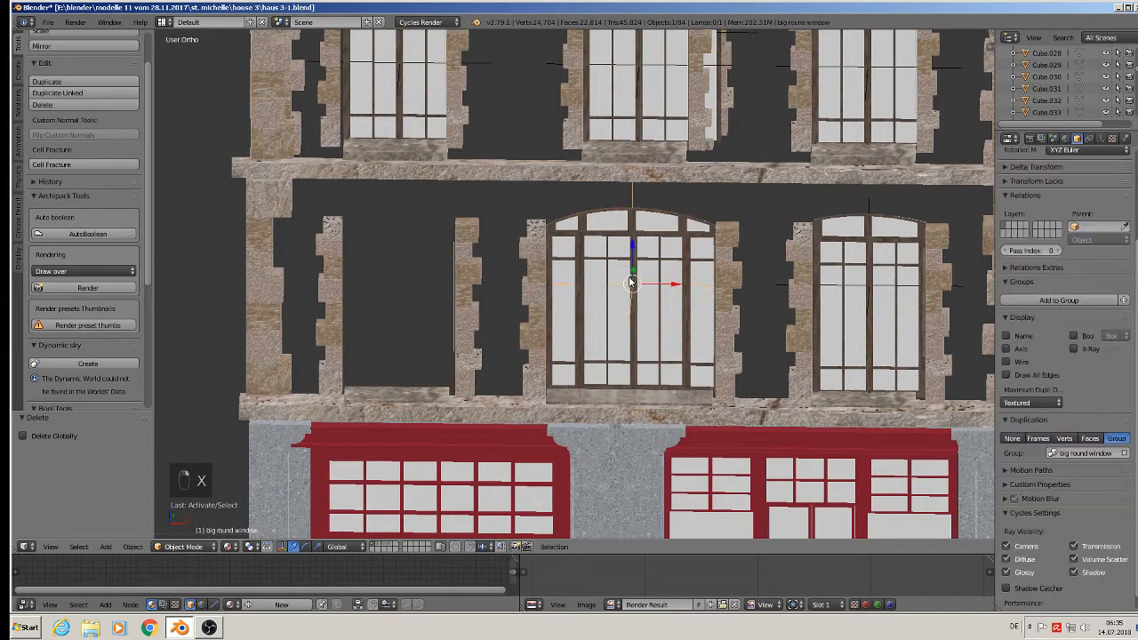
key(x)
click(629, 275)
right_click(886, 317)
key(x)
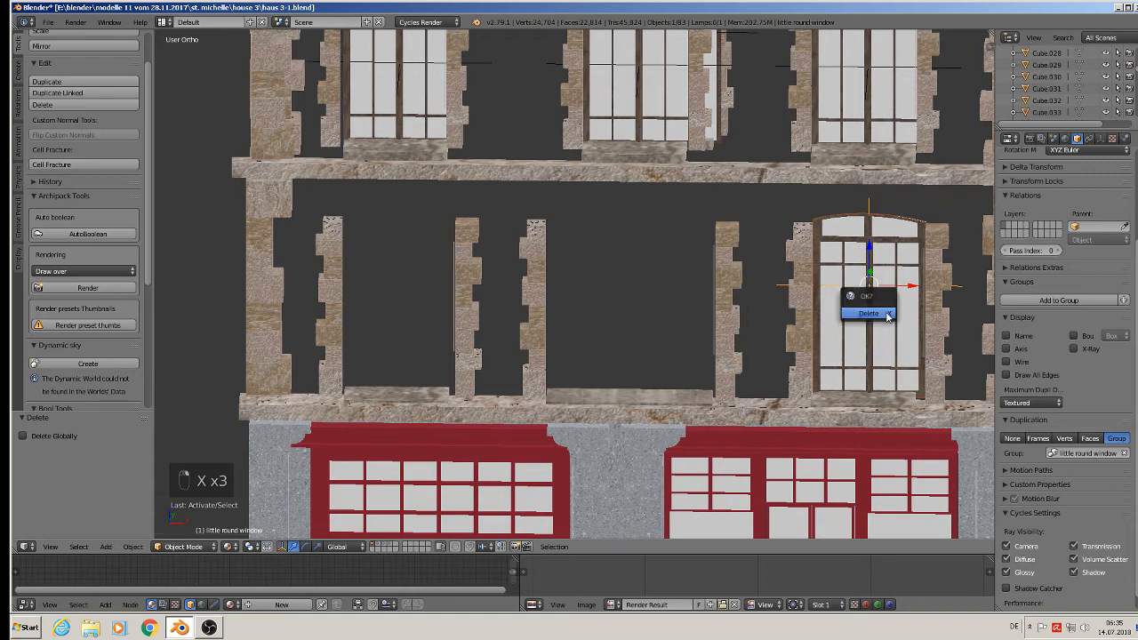
click(886, 313)
Delete the panes of the three pedimented windows on the next front floor, keeping their stone surrounds.
scroll(854, 316, down, 4)
middle_drag(763, 322, 672, 330)
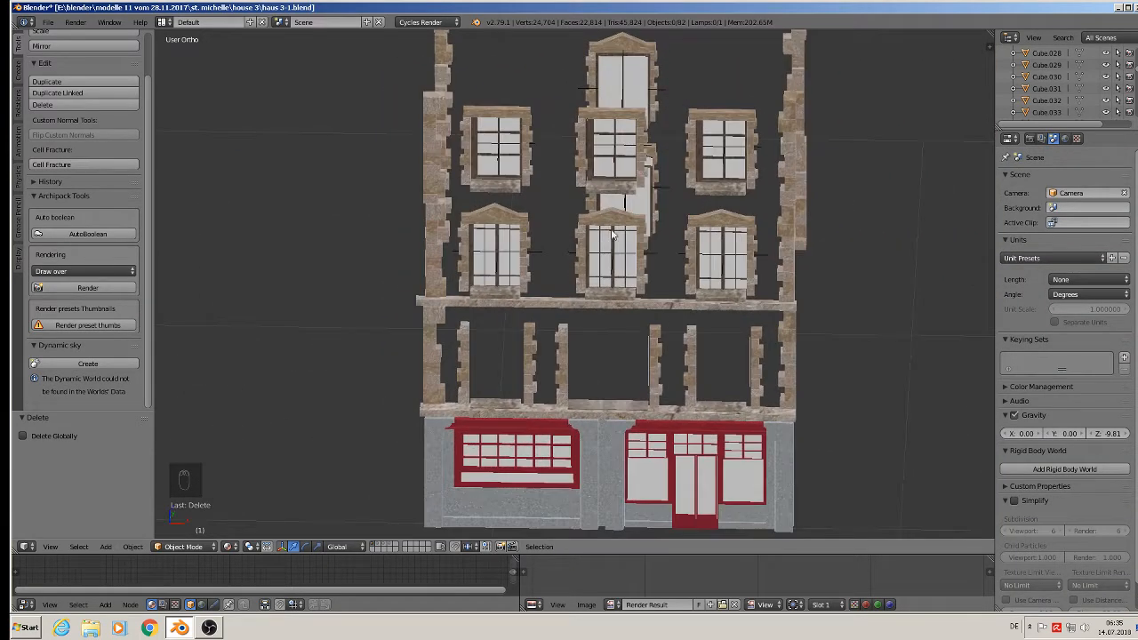
scroll(529, 261, up, 3)
right_click(486, 249)
key(x)
click(474, 242)
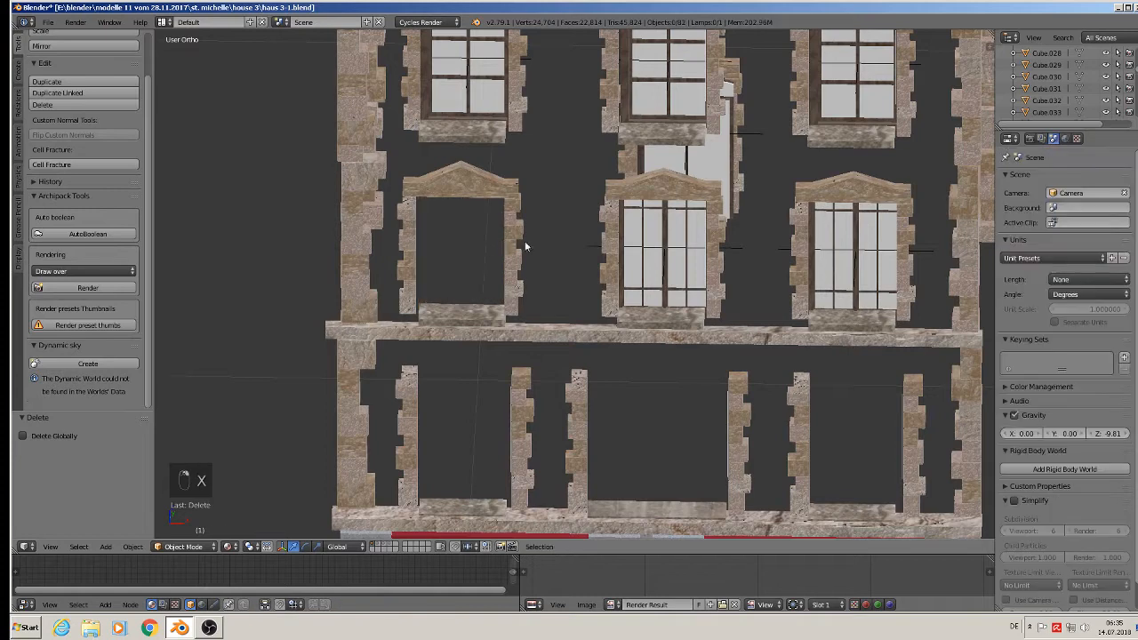
right_click(666, 258)
key(x)
click(665, 253)
right_click(839, 267)
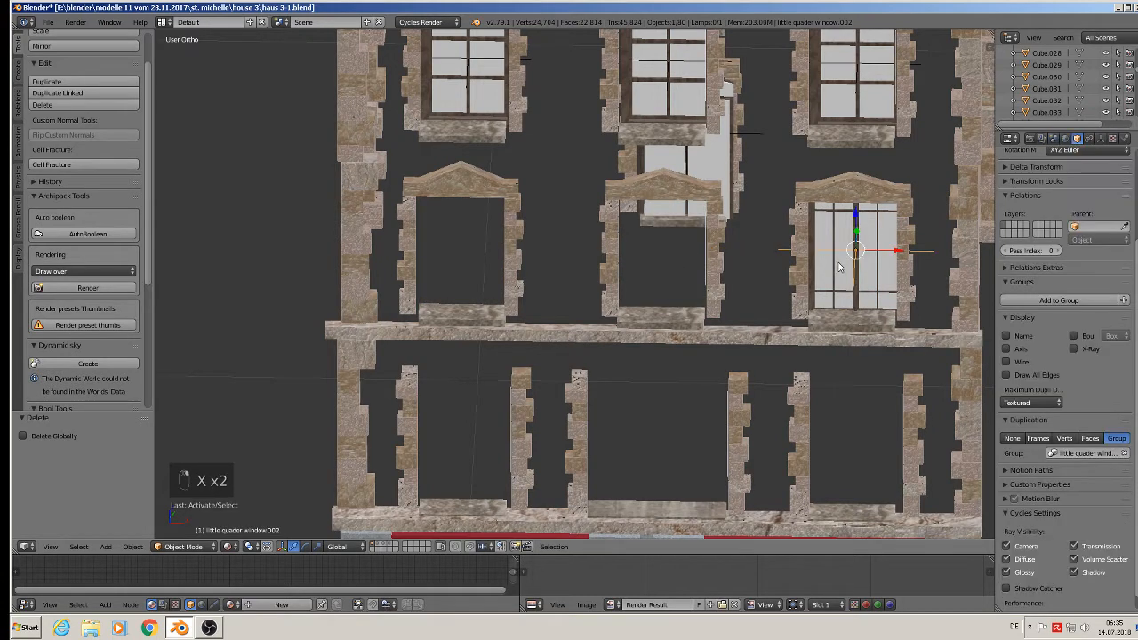
key(x)
click(837, 261)
Save the stripped house model to its current file.
shift+middle_drag(856, 185, 769, 304)
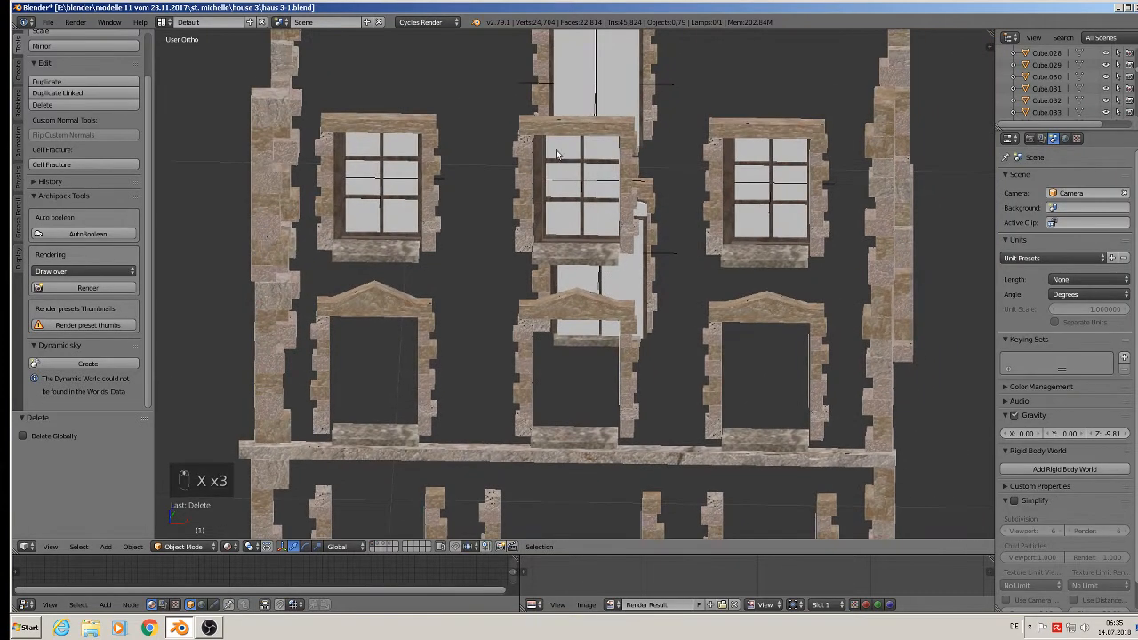
scroll(454, 199, down, 4)
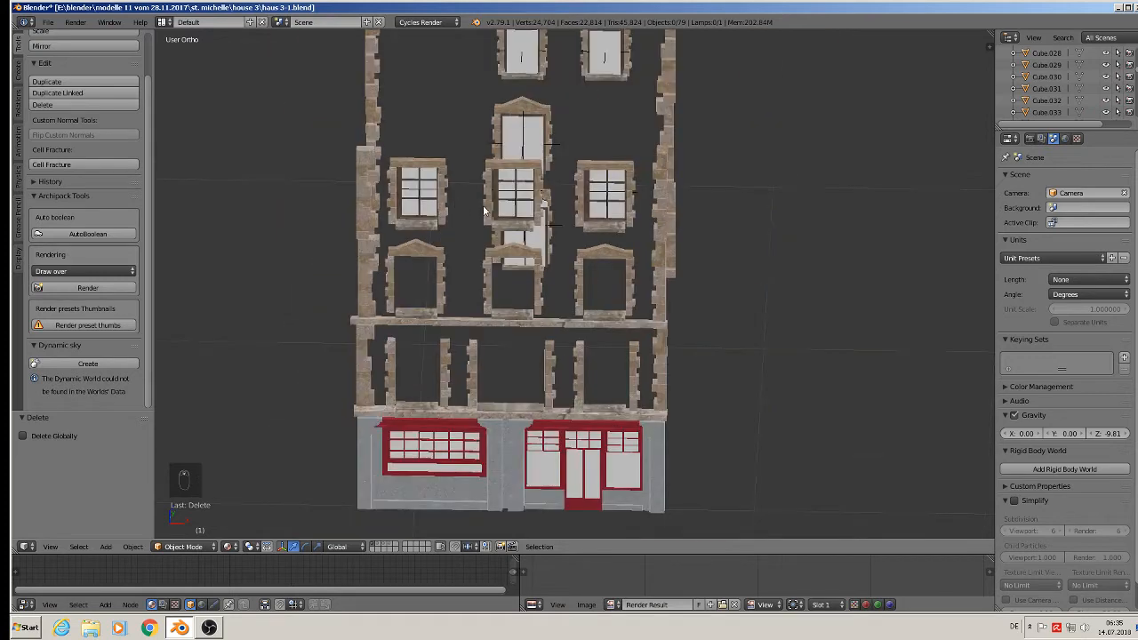
middle_drag(631, 247, 574, 292)
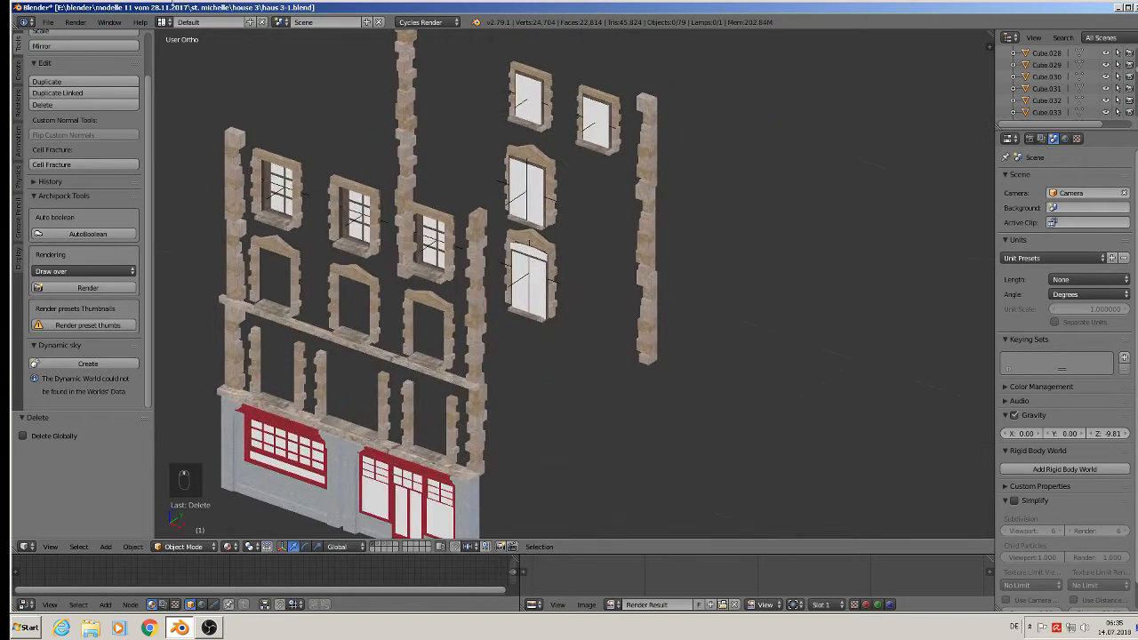
click(47, 23)
click(71, 114)
Examine the Mont Saint-Michel reference photos, especially the one showing the stone facade behind the rampart, for the window layout.
scroll(409, 146, down, 4)
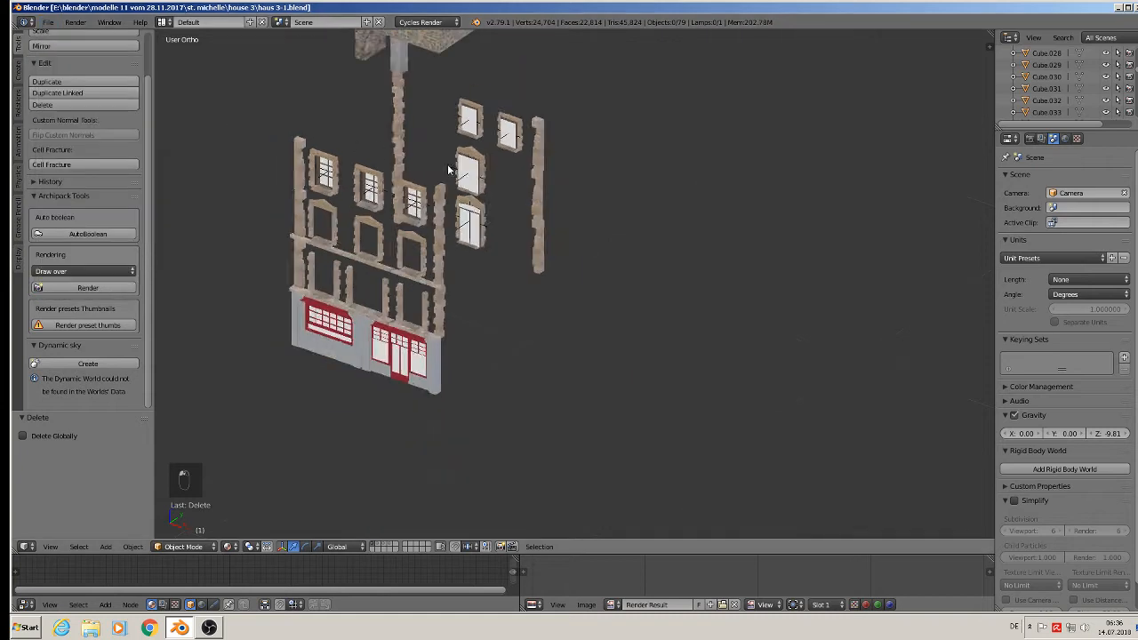
shift+middle_drag(532, 159, 408, 341)
key(KP_1)
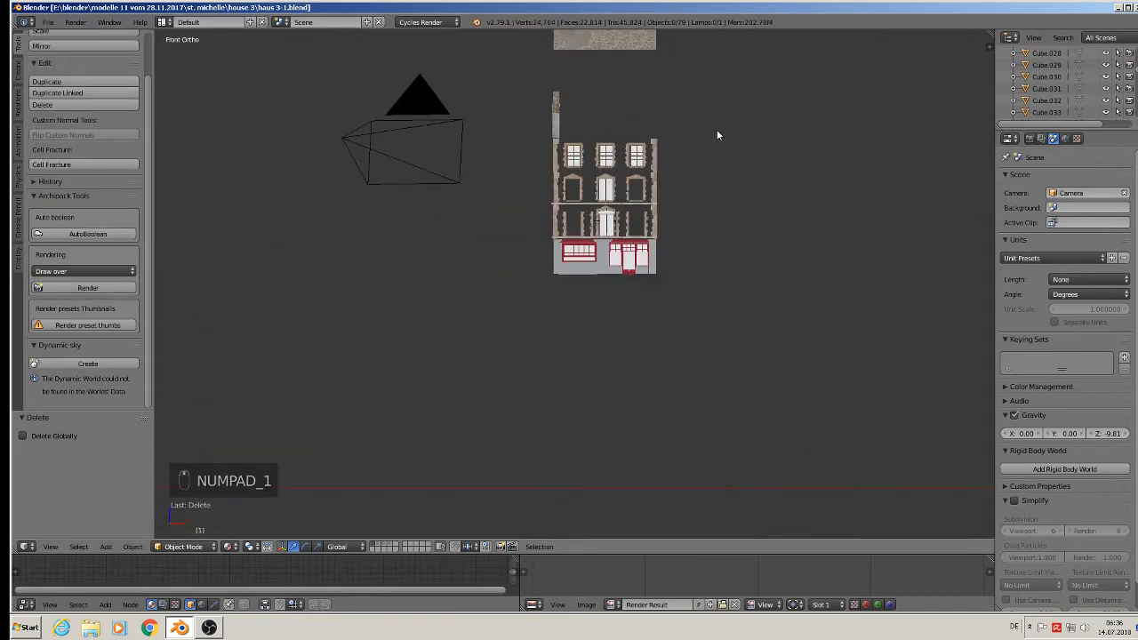
shift+middle_drag(717, 129, 457, 79)
shift+middle_drag(627, 96, 616, 185)
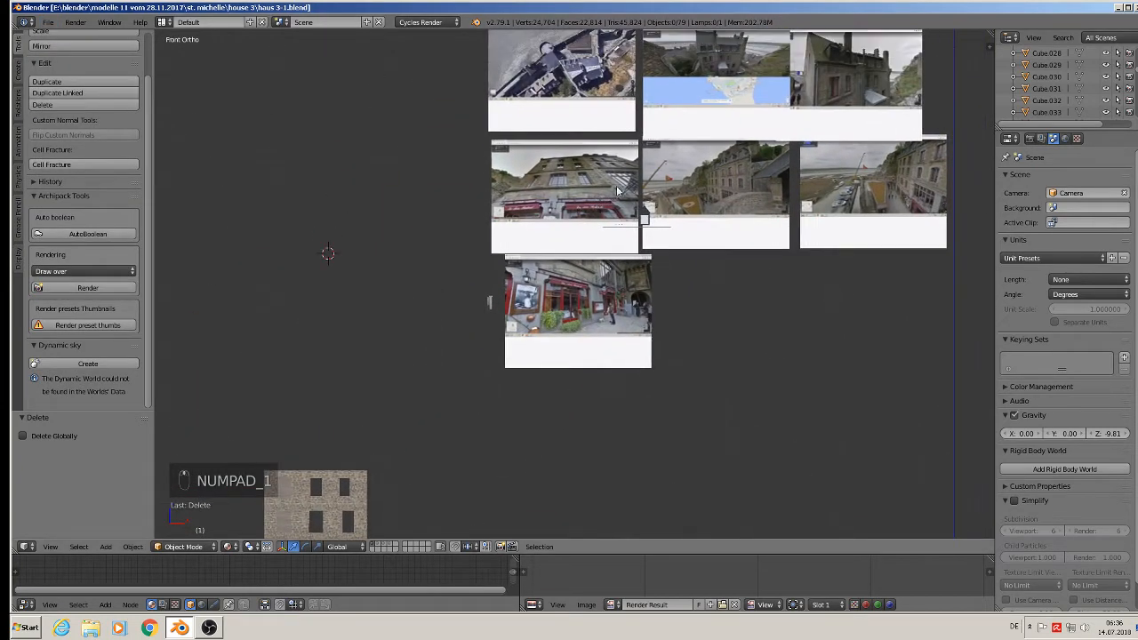
scroll(599, 161, up, 4)
scroll(666, 188, up, 2)
shift+middle_drag(838, 219, 610, 250)
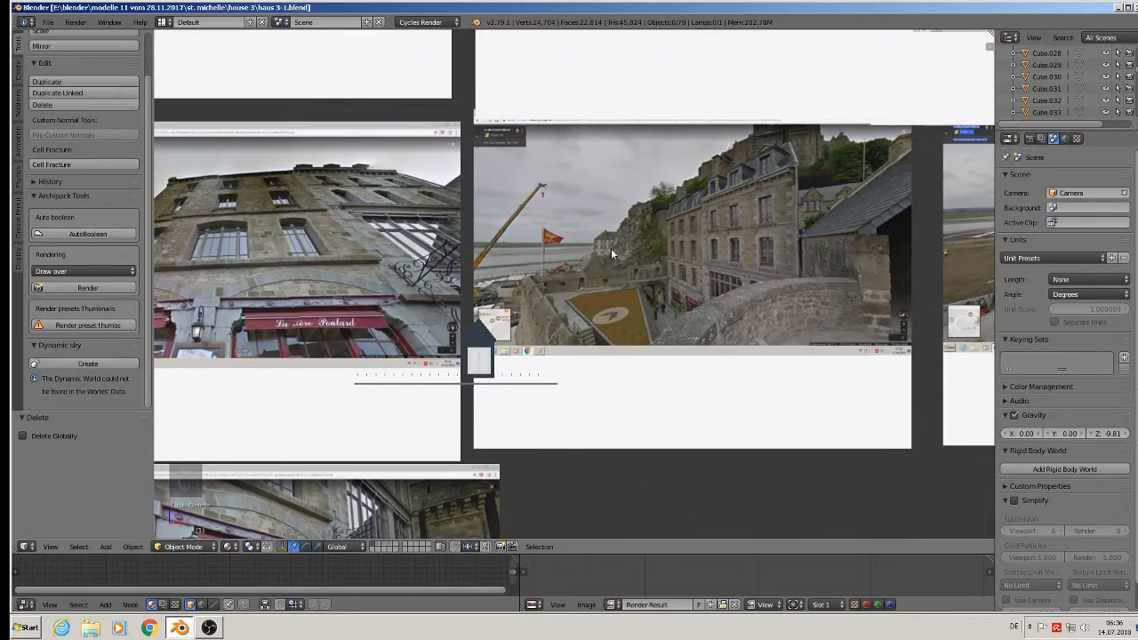
scroll(779, 244, up, 6)
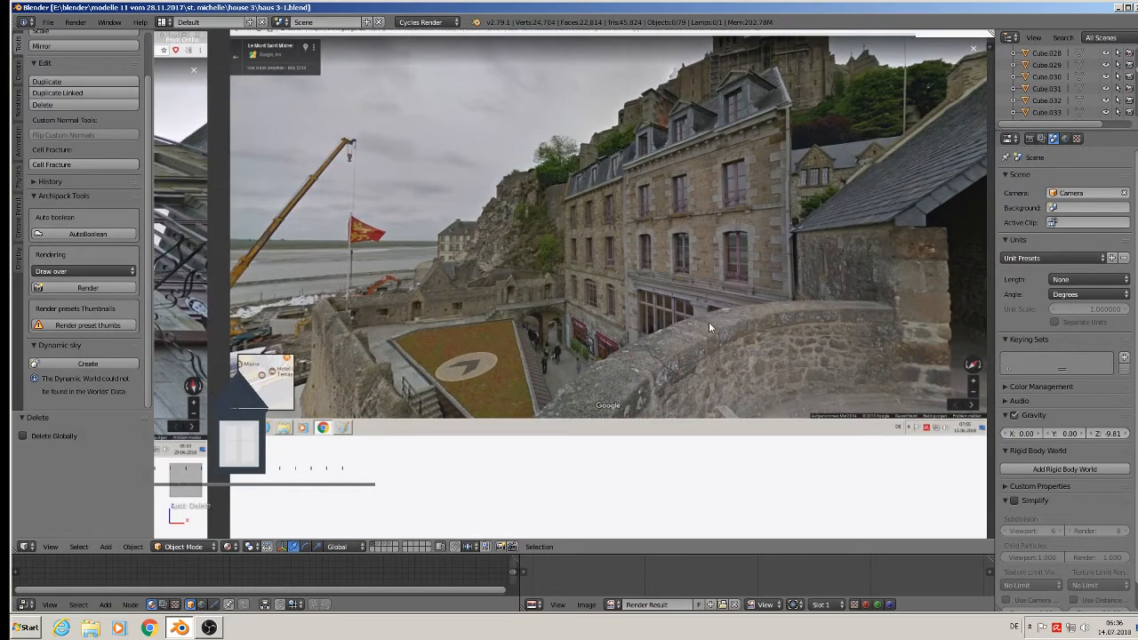
scroll(691, 329, down, 7)
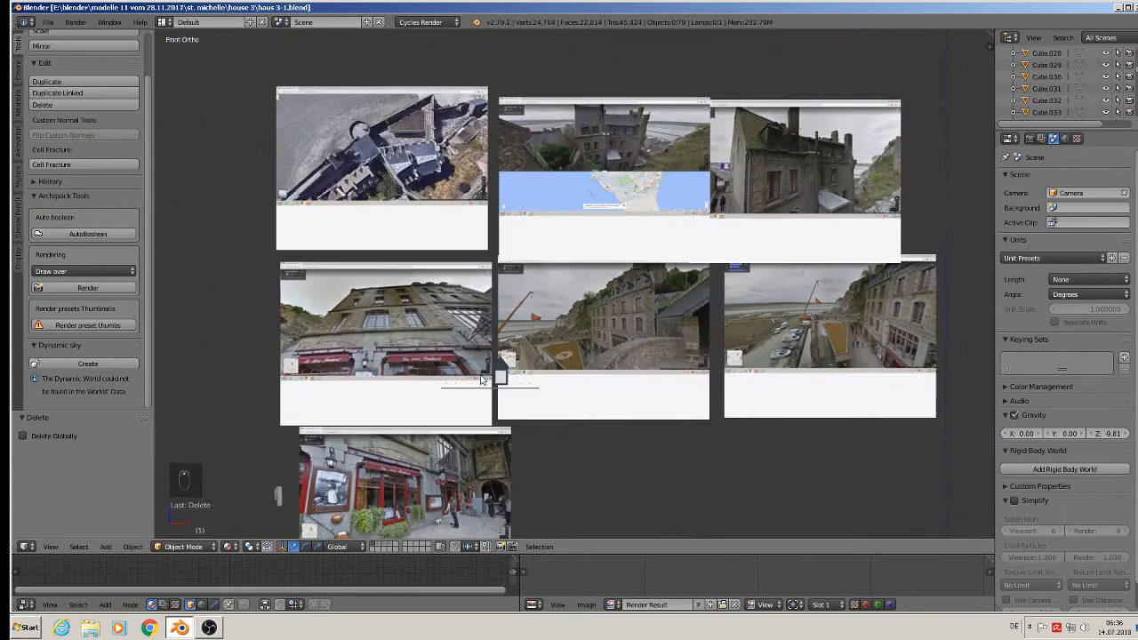
Lower the stone wall block vertically over the stripped house's window frames, finishing with a -0.281 move along Z.
shift+middle_drag(483, 372, 676, 216)
shift+middle_drag(584, 317, 738, 111)
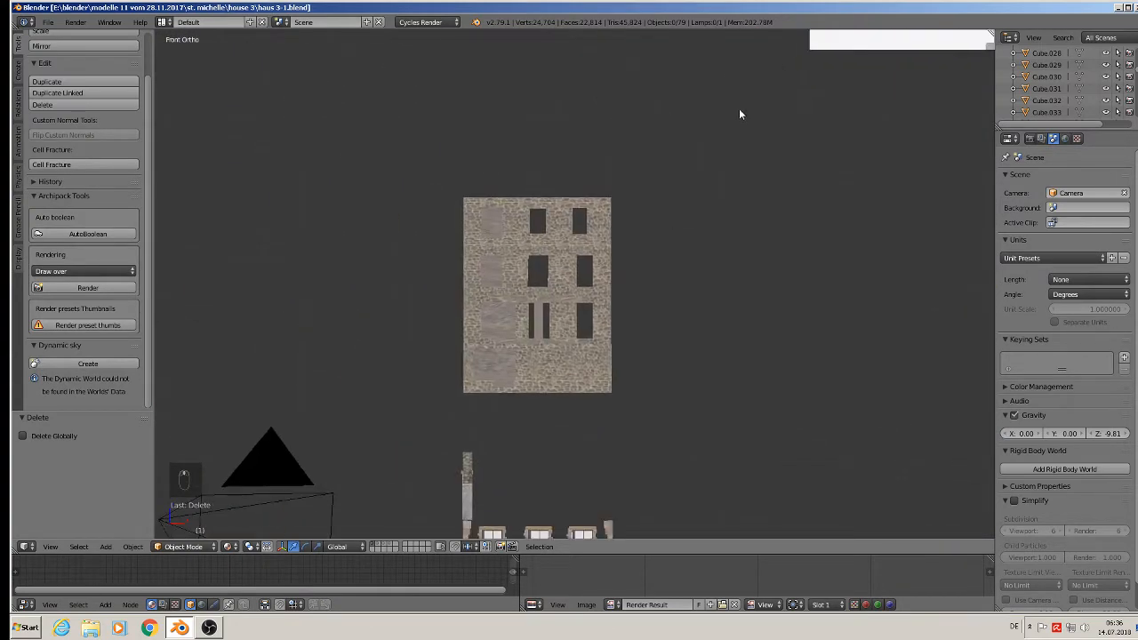
scroll(580, 284, up, 1)
shift+middle_drag(569, 264, 589, 73)
right_click(571, 102)
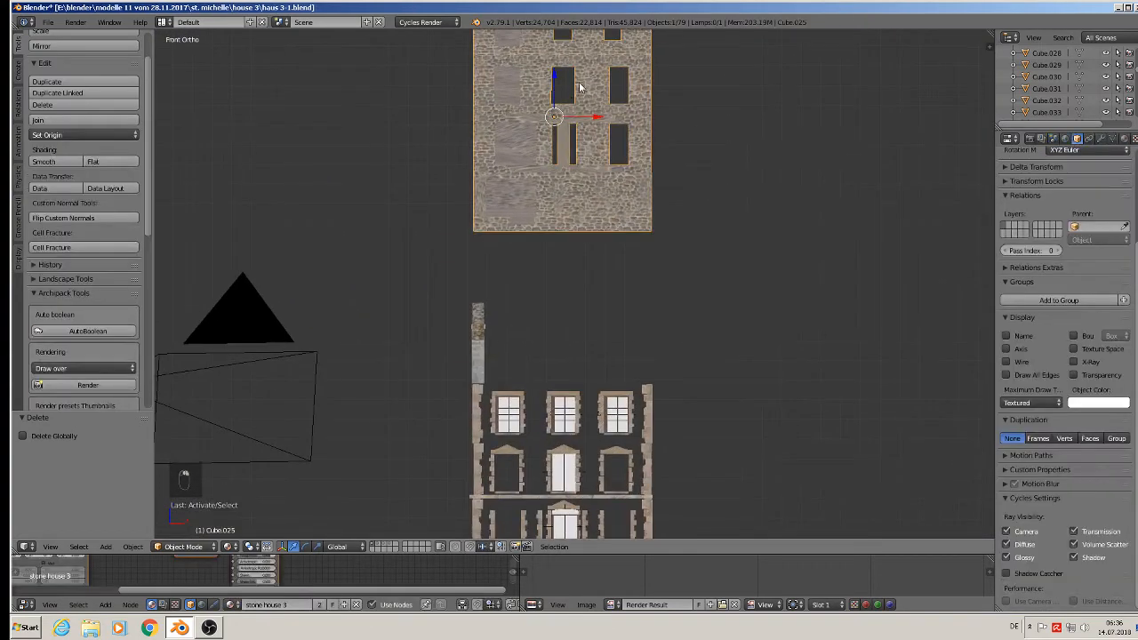
drag(556, 79, 601, 449)
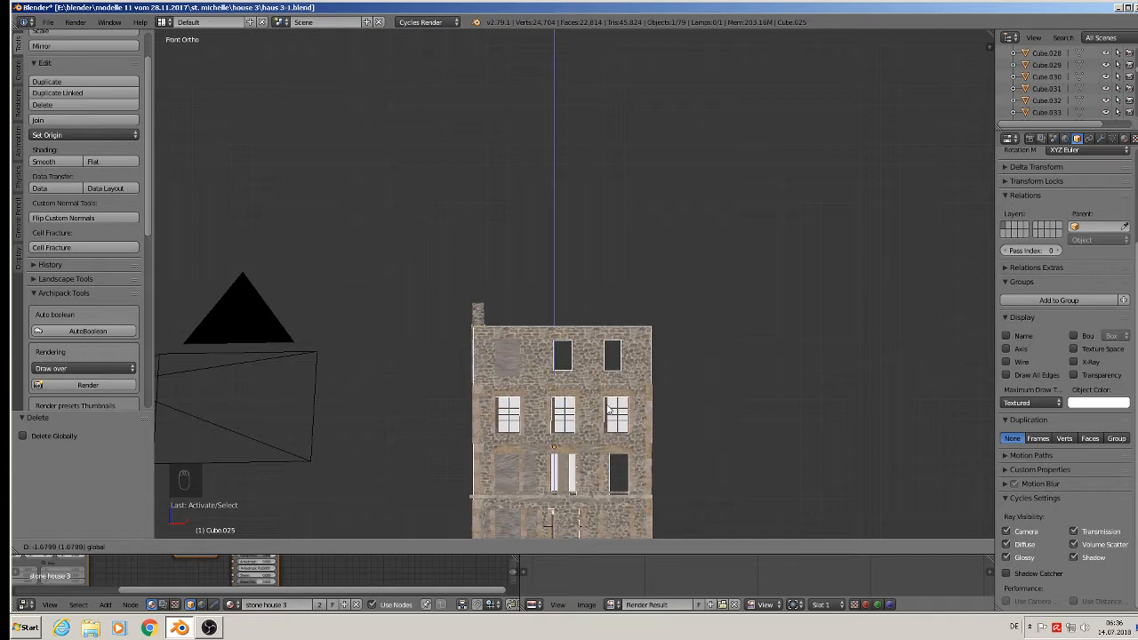
drag(607, 409, 608, 410)
shift+middle_drag(601, 442, 674, 265)
drag(604, 218, 603, 273)
Try placing copies of the two wide rear window panes in the narrow neighbouring openings, and delete those copies.
scroll(627, 321, up, 2)
middle_drag(626, 322, 570, 314)
middle_drag(598, 269, 876, 237)
scroll(656, 246, up, 3)
middle_drag(656, 252, 637, 166)
right_click(572, 208)
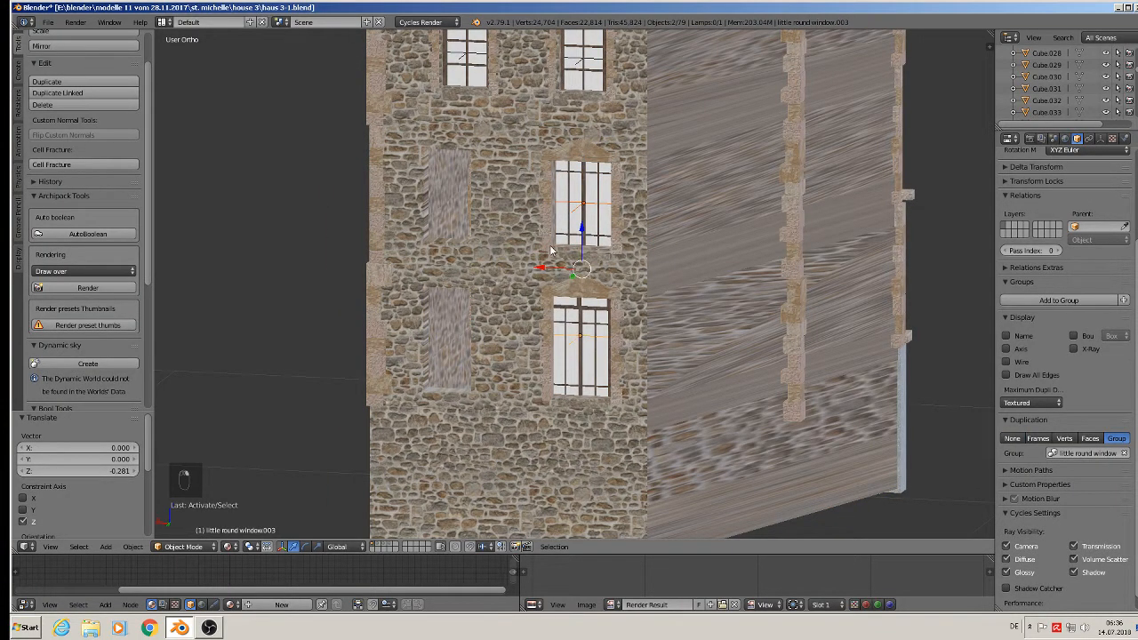
key(shift+d)
key(x)
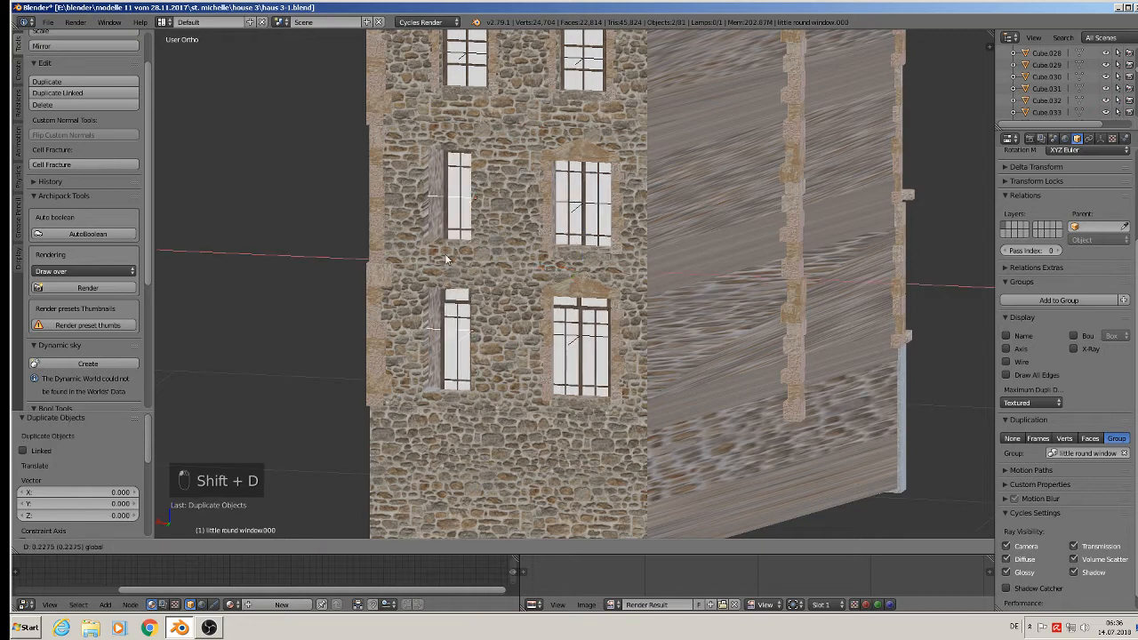
click(428, 256)
middle_drag(476, 214, 525, 263)
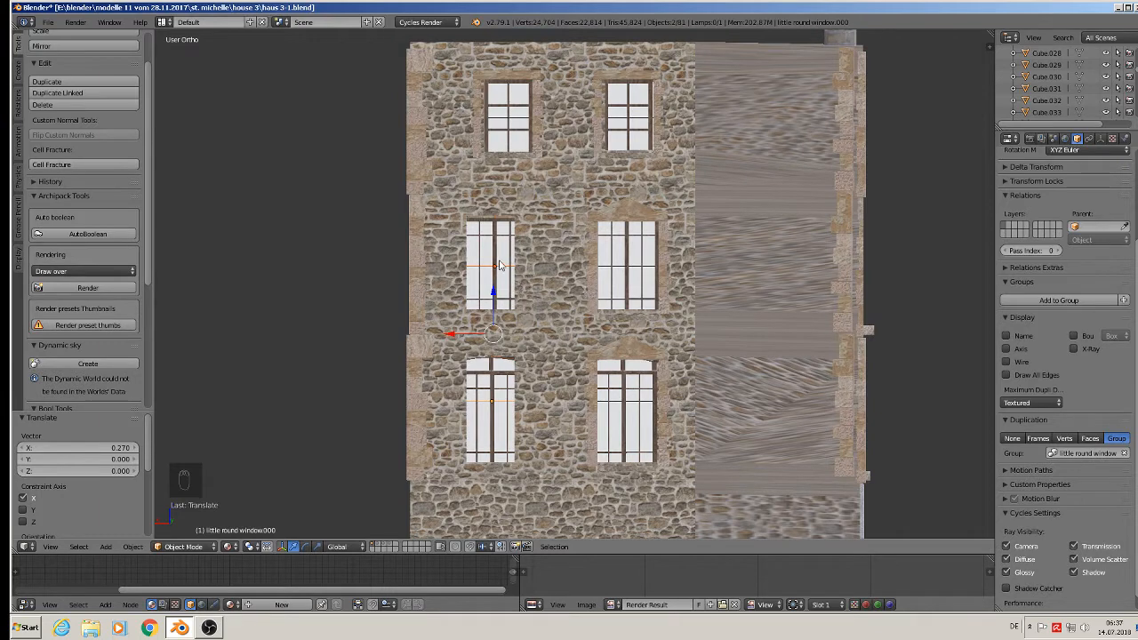
drag(474, 332, 478, 333)
key(x)
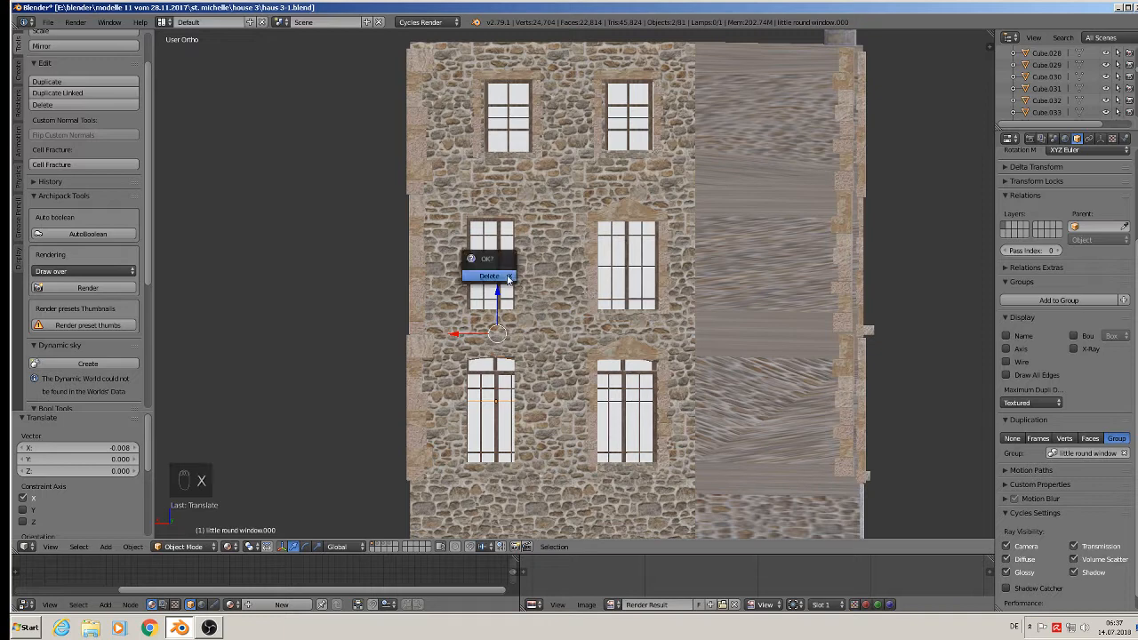
click(507, 271)
Delete the original panes of the two wide pedimented windows on the rear facade.
click(625, 273)
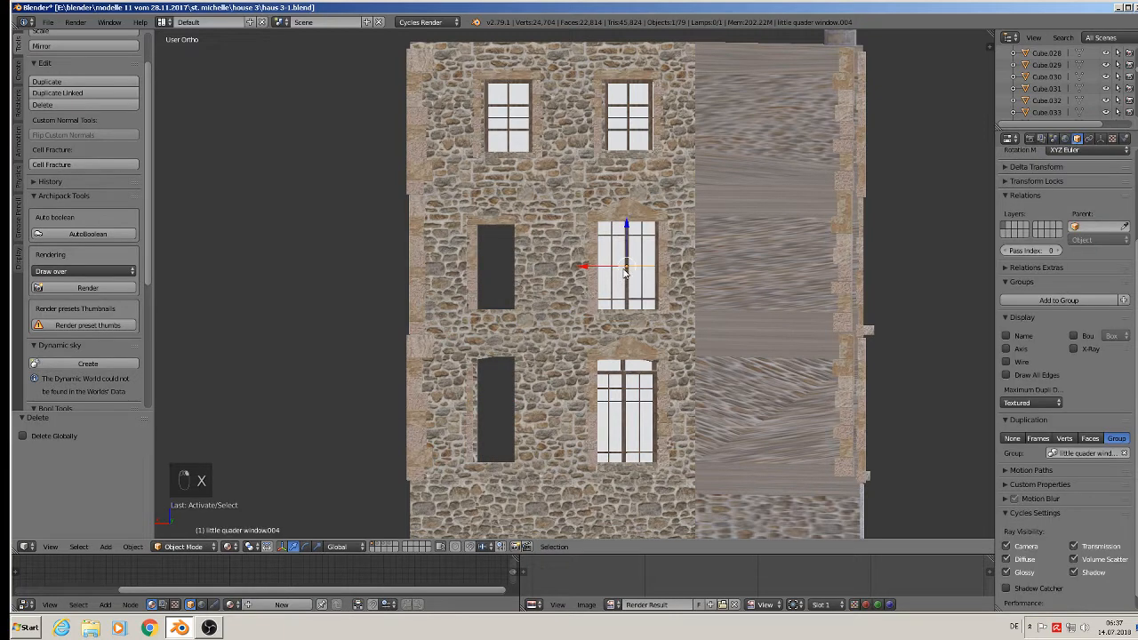
key(x)
click(625, 418)
Duplicate the top pair of rear window panes down into both floors beneath, moving the lowest pair -0.271 along Z from the middle one.
click(636, 115)
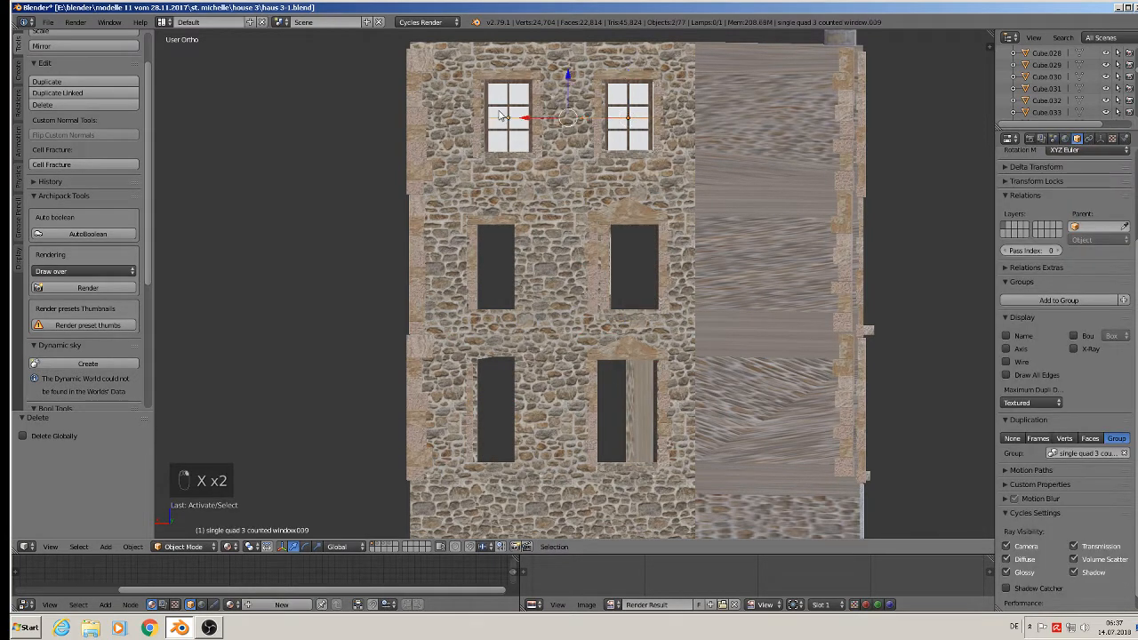
key(shift+d)
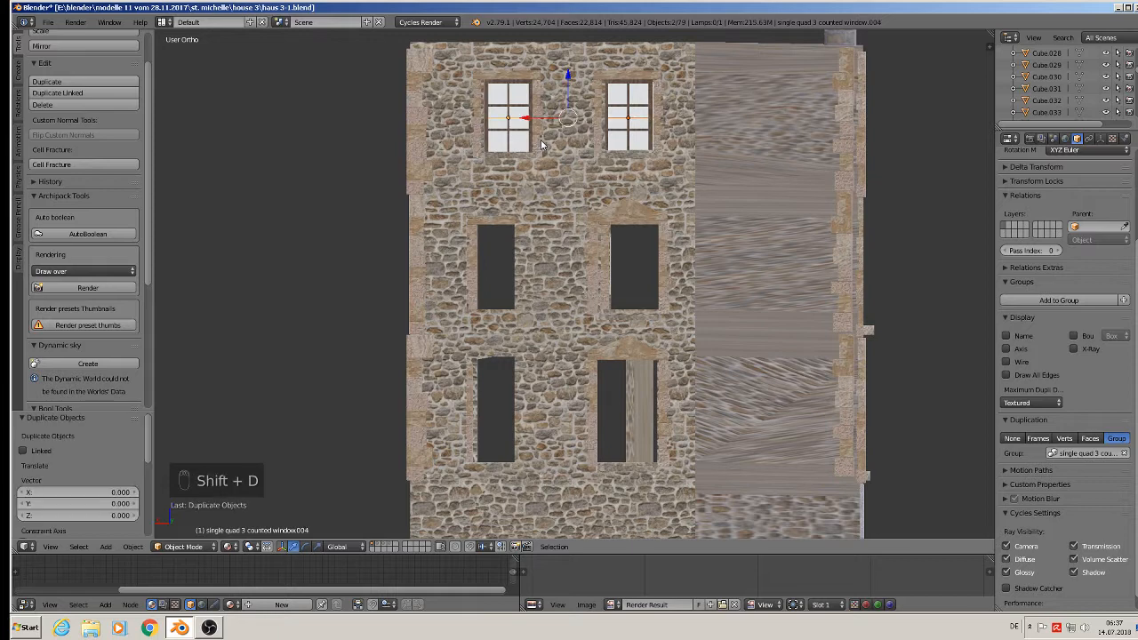
drag(572, 76, 571, 354)
key(shift+d)
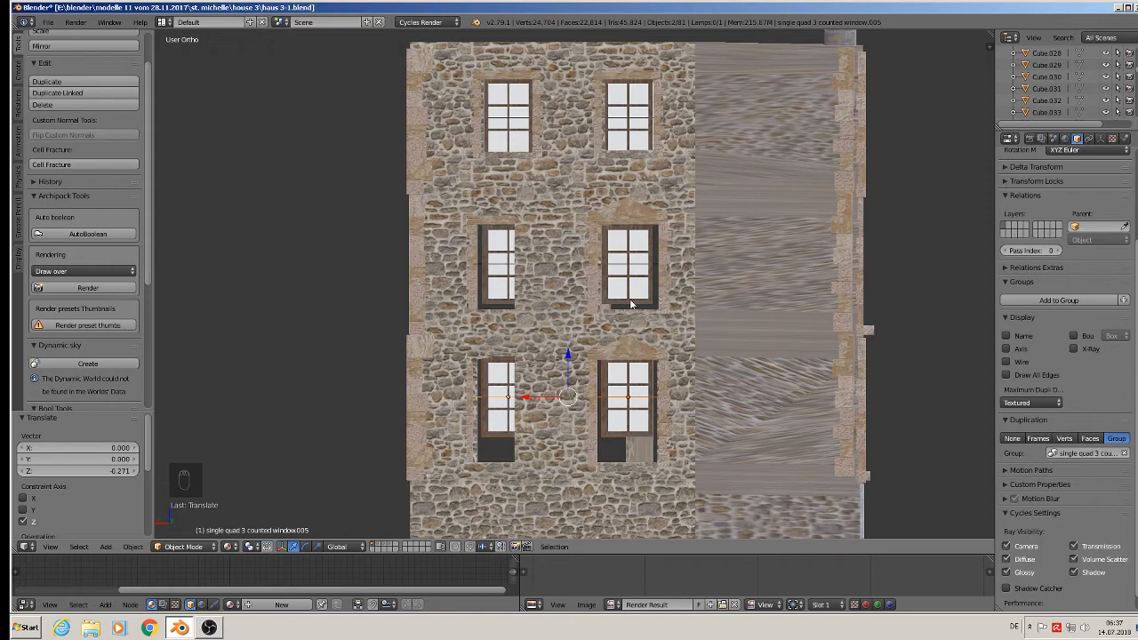
Raise the middle-floor pair of rear window panes 0.014 along Z.
middle_drag(630, 301, 605, 306)
scroll(620, 265, up, 1)
middle_drag(620, 265, 647, 272)
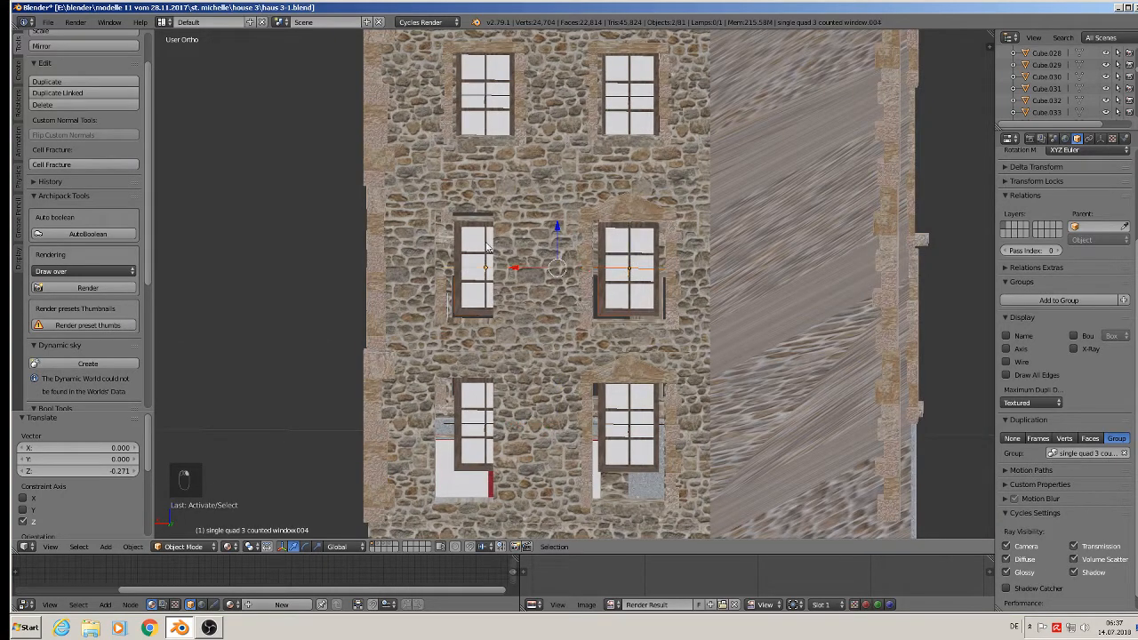
drag(555, 229, 548, 221)
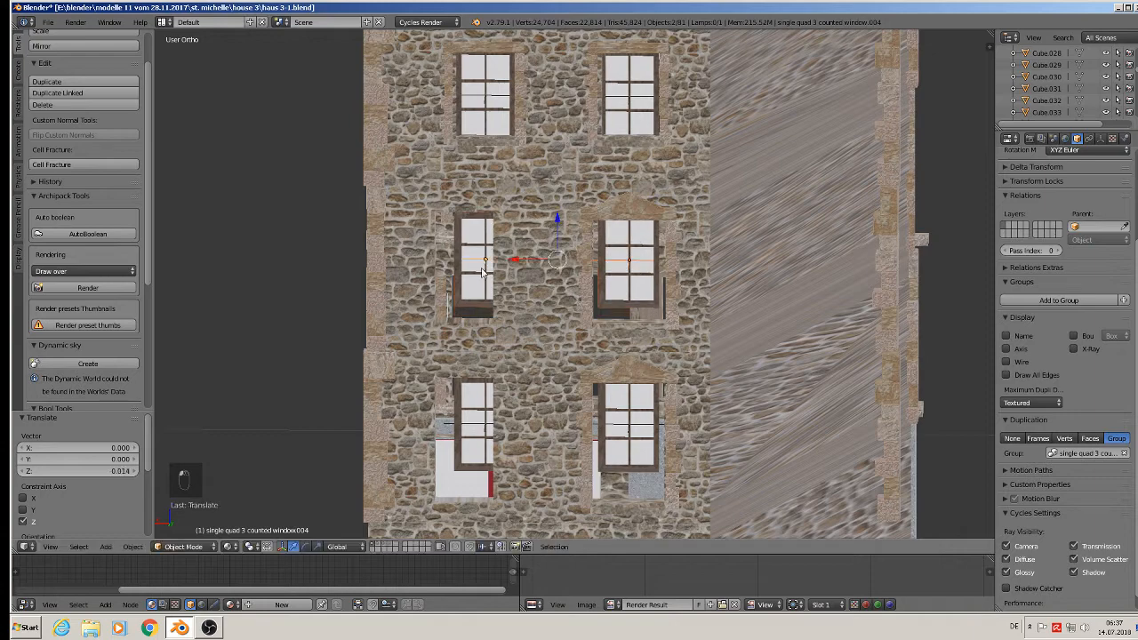
Move the reveal face loop of the wall's plain middle-floor rear opening -0.037 along X onto its window.
shift+middle_drag(505, 279, 496, 305)
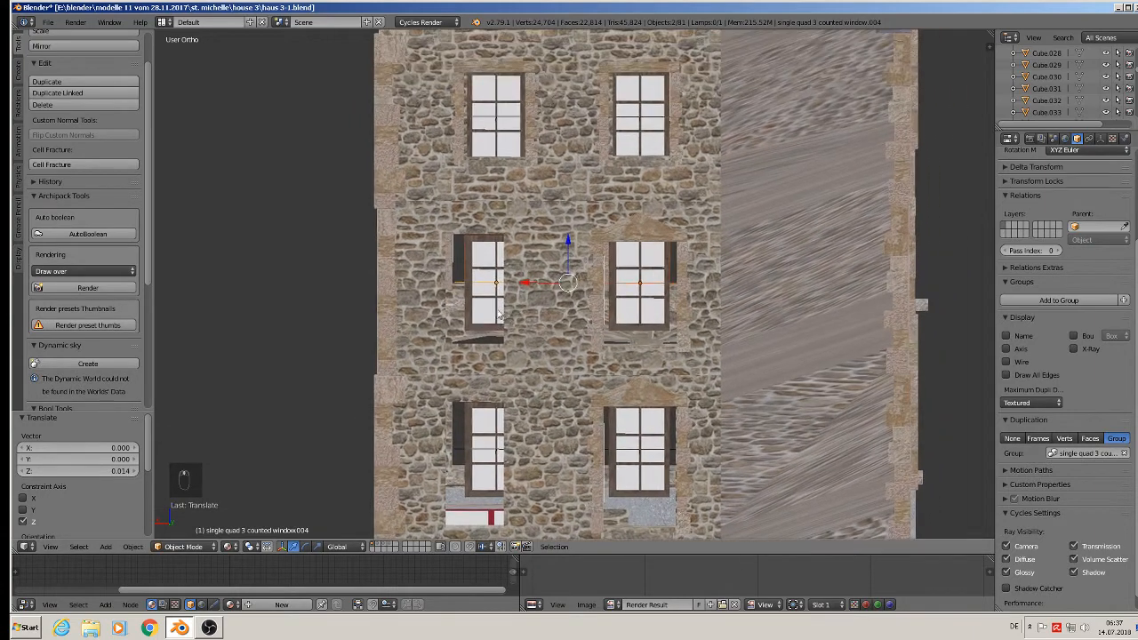
scroll(485, 292, up, 2)
right_click(495, 218)
key(Tab)
scroll(509, 233, up, 1)
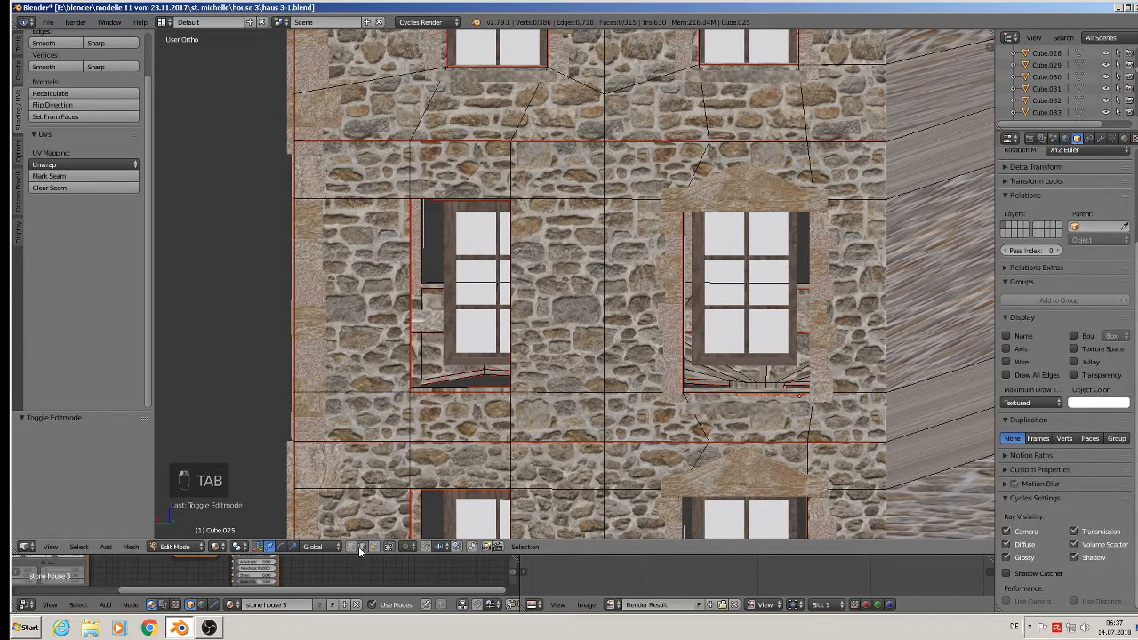
alt+right_click(463, 392)
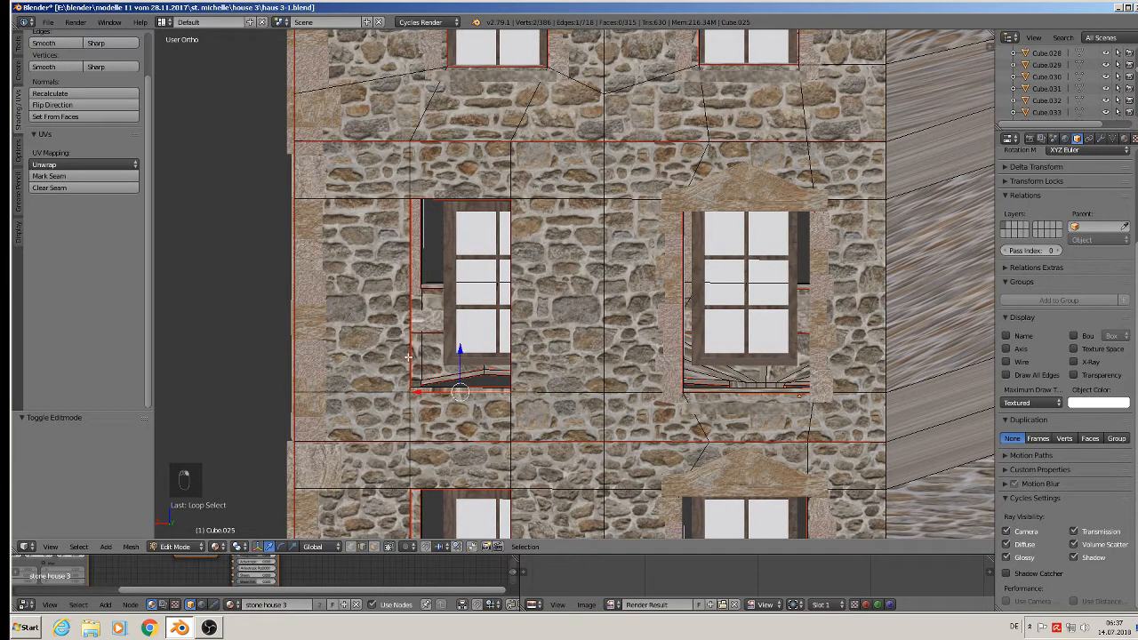
middle_drag(512, 257, 442, 377)
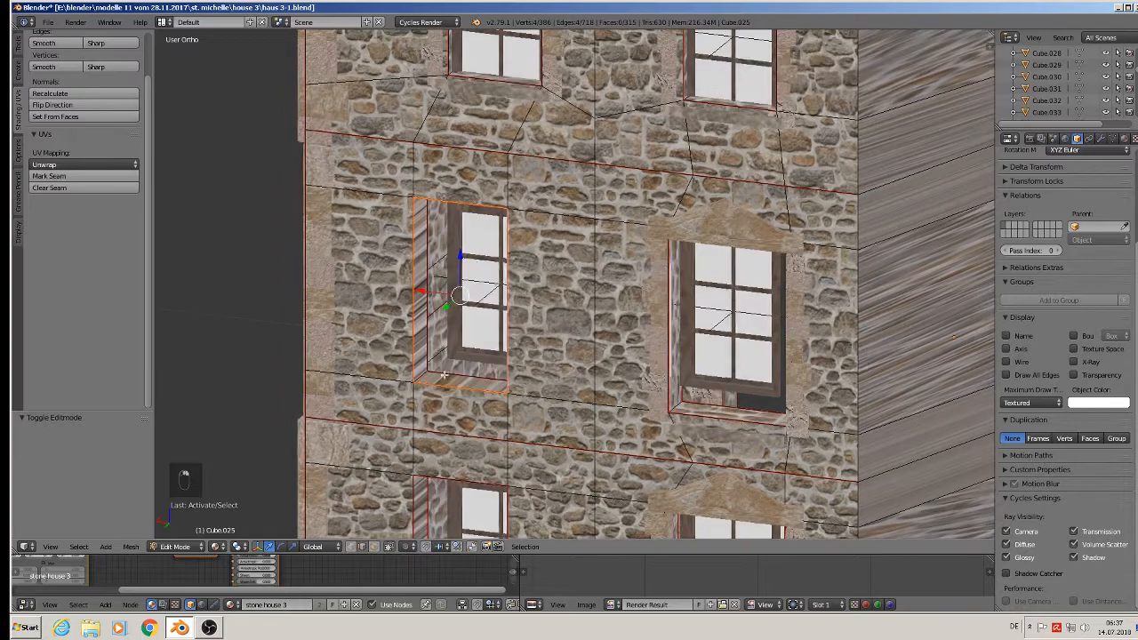
click(373, 546)
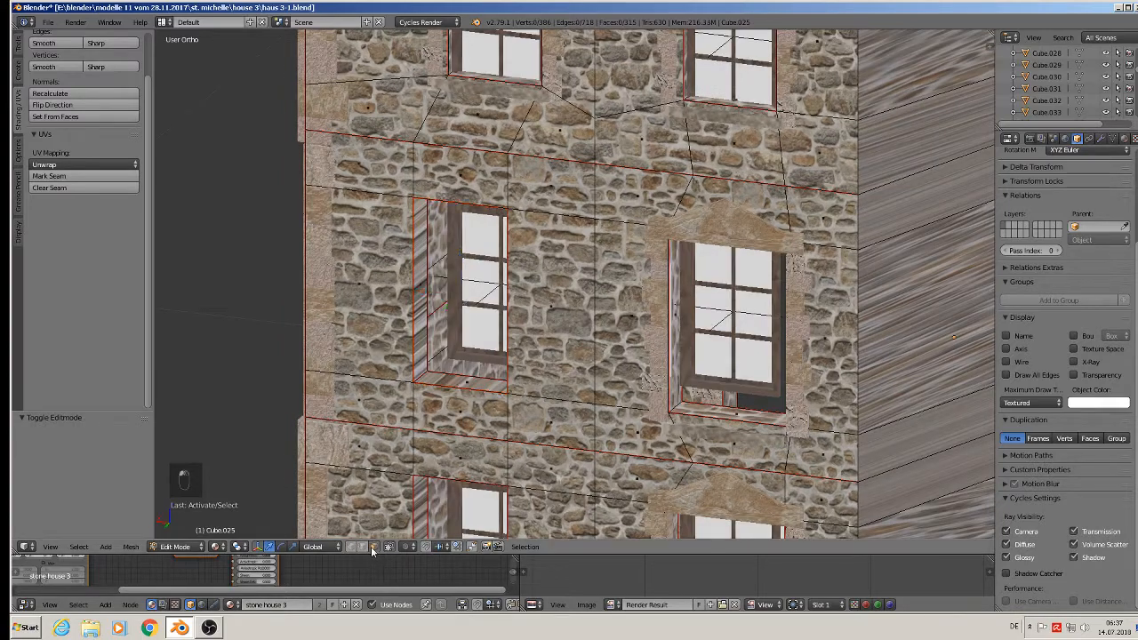
alt+right_click(425, 394)
middle_drag(425, 394, 461, 343)
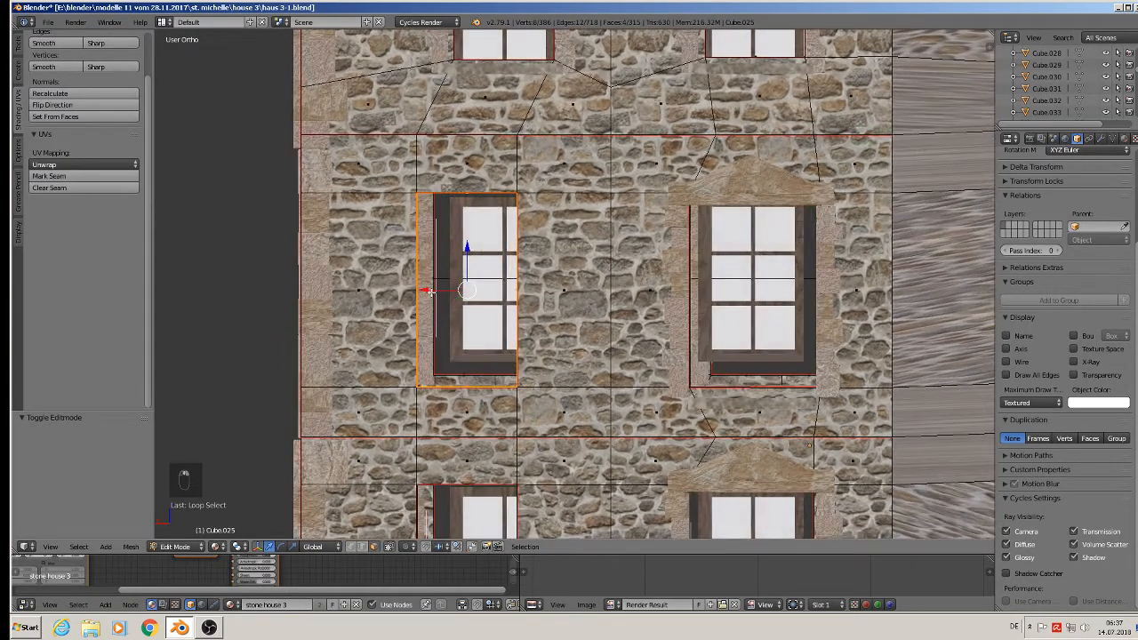
key(g)
key(x)
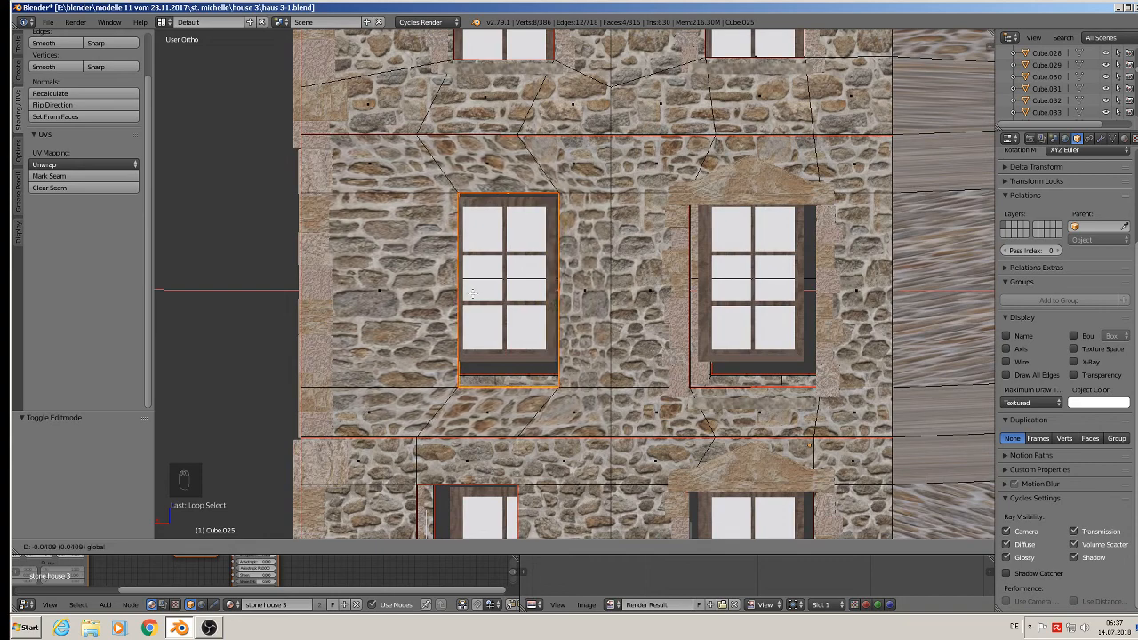
click(467, 293)
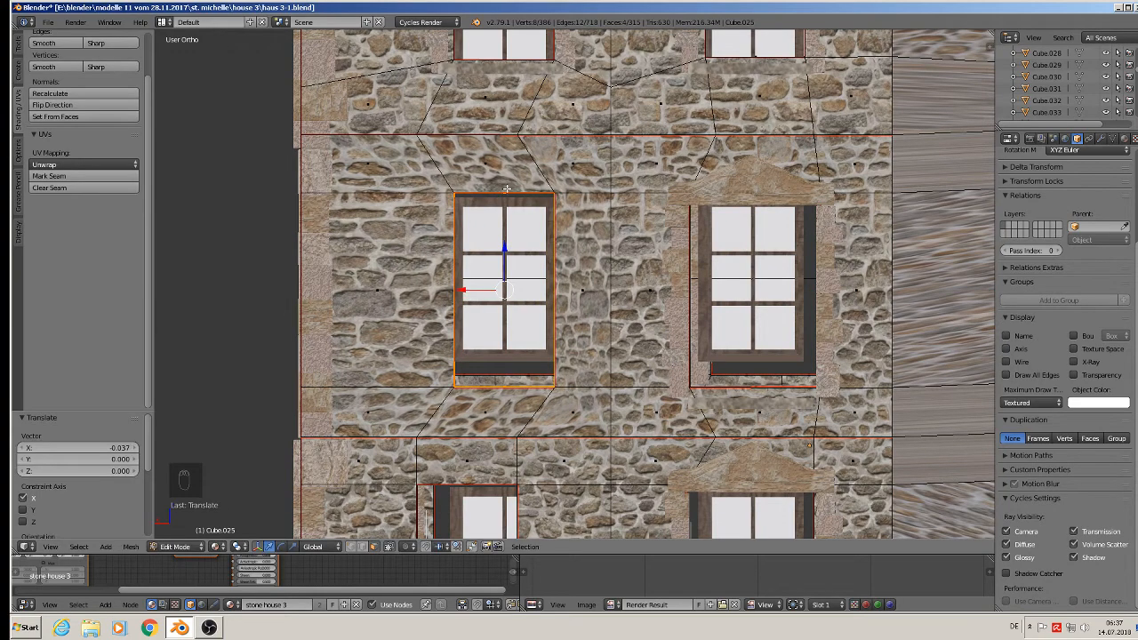
Lower the top of the plain middle-floor opening -0.004 along Z and raise its sill face 0.030 to meet the window frame.
key(ctrl+f)
middle_drag(593, 235, 585, 210)
right_click(503, 195)
middle_drag(503, 196, 504, 196)
drag(505, 169, 505, 172)
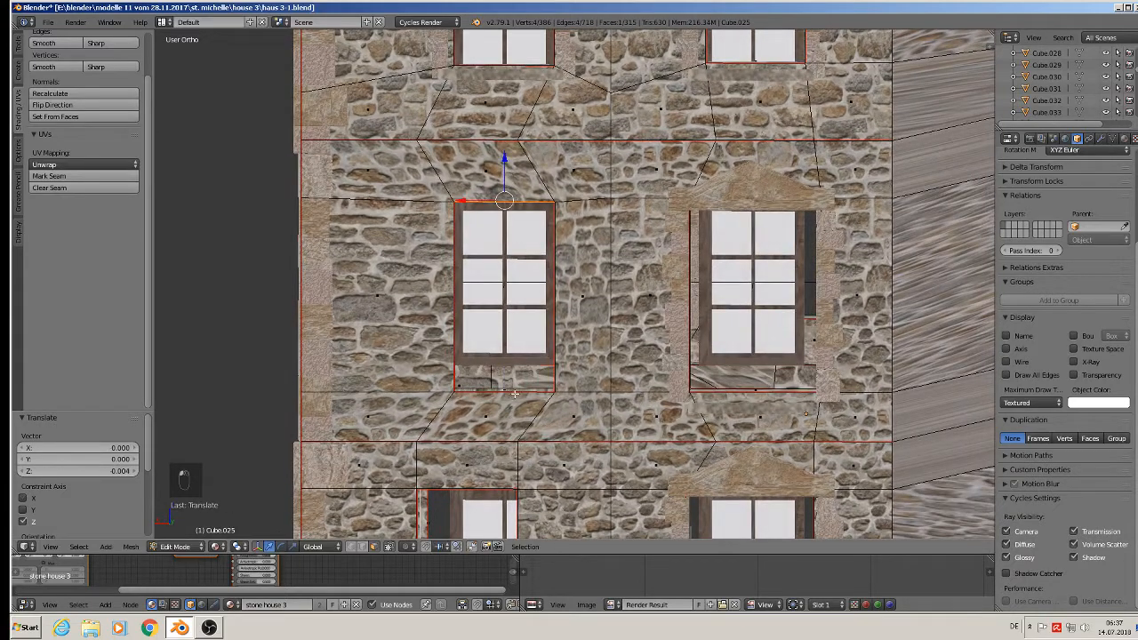
middle_drag(512, 368, 495, 400)
right_click(498, 395)
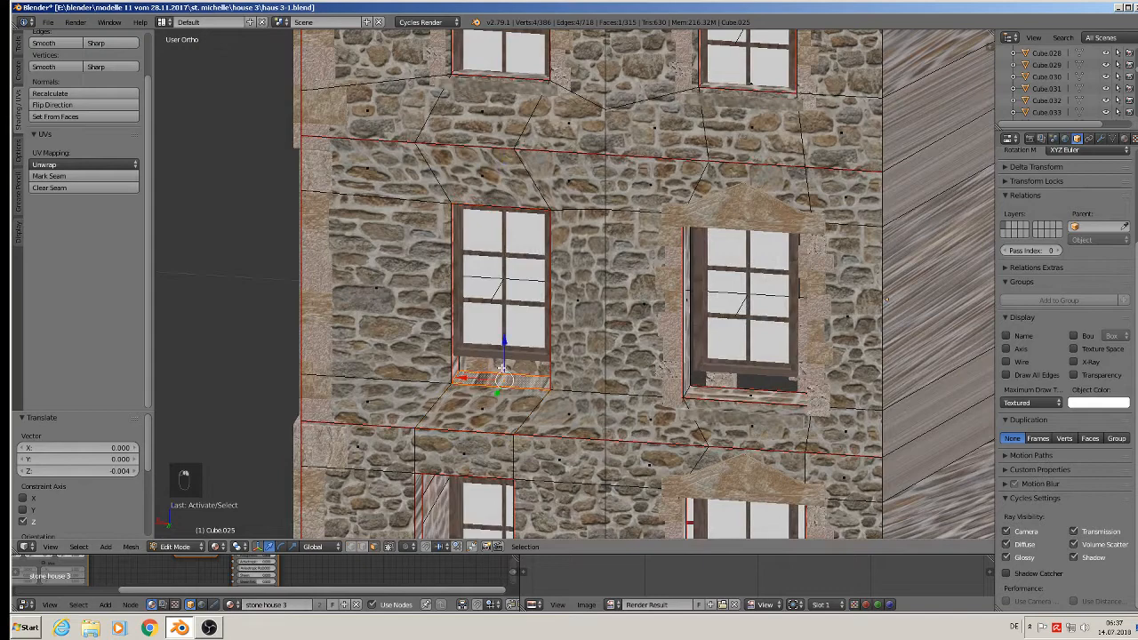
drag(506, 345, 506, 318)
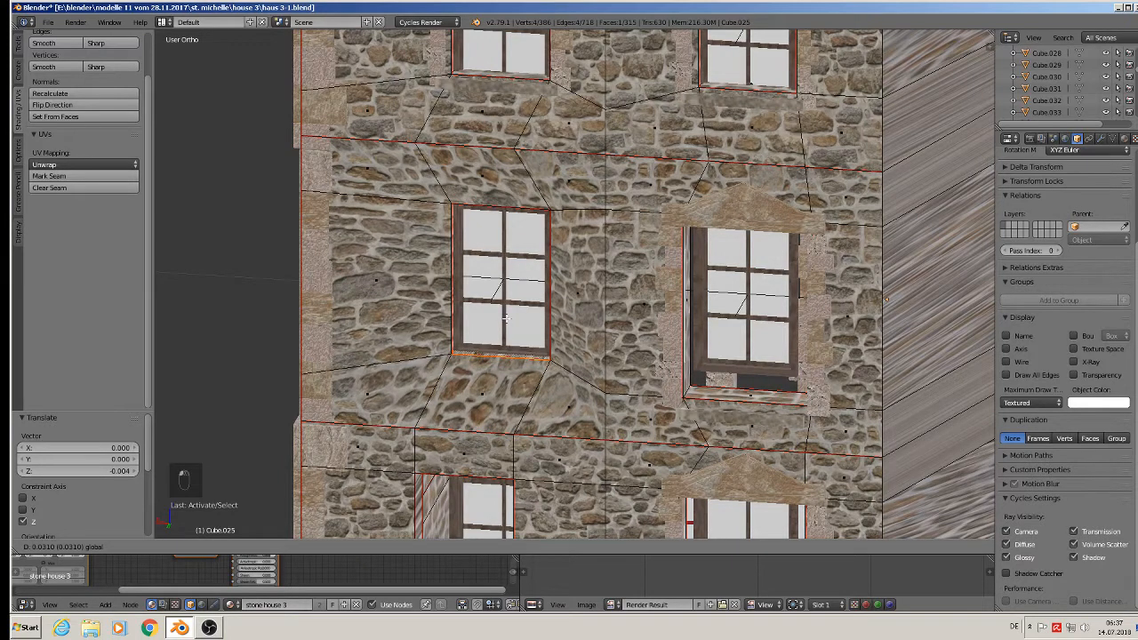
click(506, 319)
Narrow the reveal loop of the pedimented middle-floor opening along X, and shift it 0.006 along X.
middle_drag(505, 319, 568, 341)
alt+right_click(538, 381)
middle_drag(683, 371, 683, 395)
key(s)
key(x)
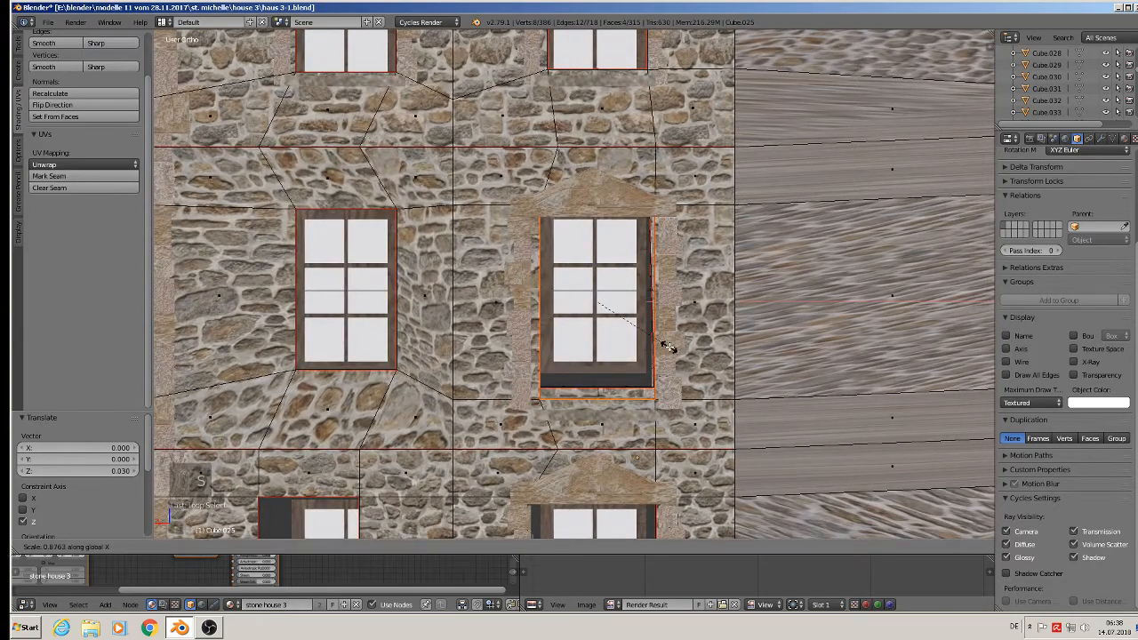
click(668, 347)
drag(579, 303, 572, 303)
Refine the pedimented middle-floor opening with a 0.941 X scale and a -0.002 X shift, and raise its sill 0.028 along Z.
key(s)
key(x)
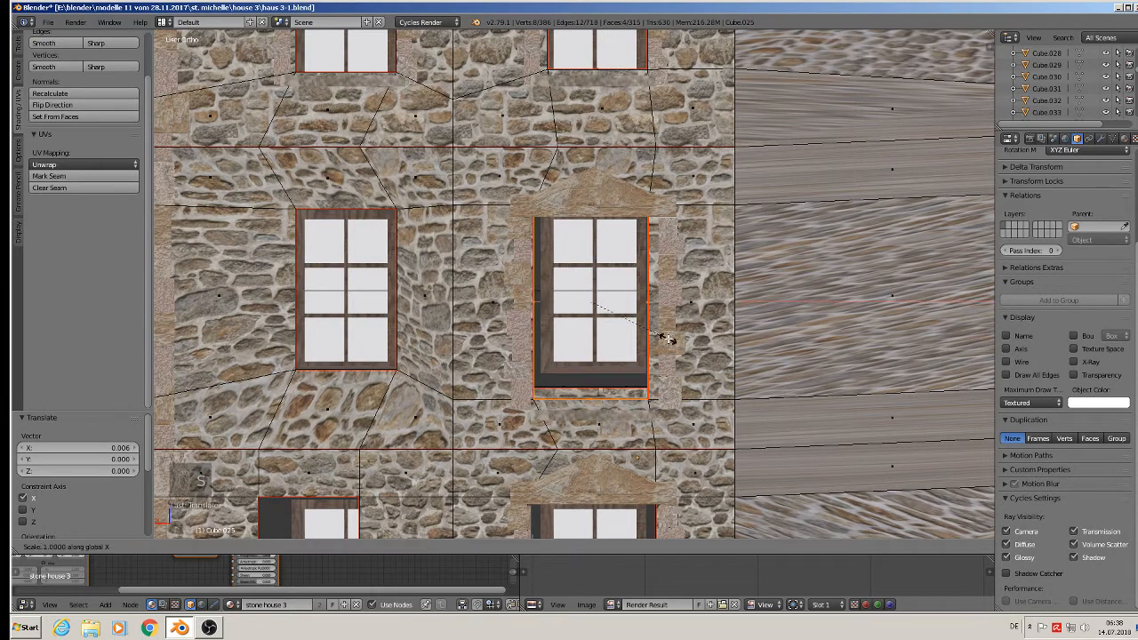
click(655, 332)
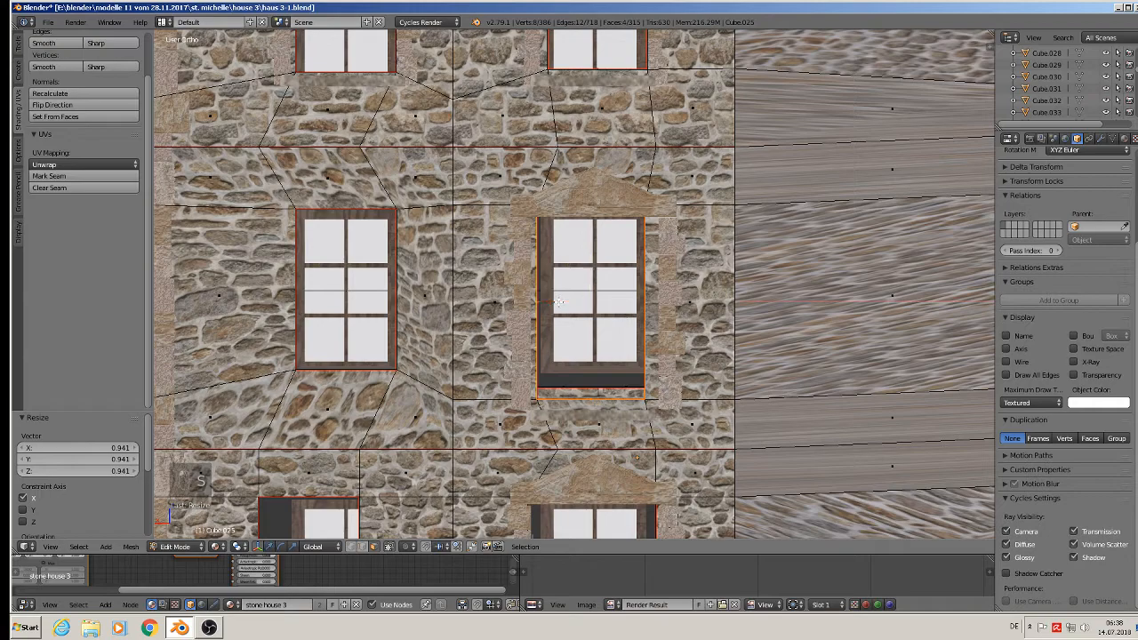
drag(559, 302, 560, 302)
key(s)
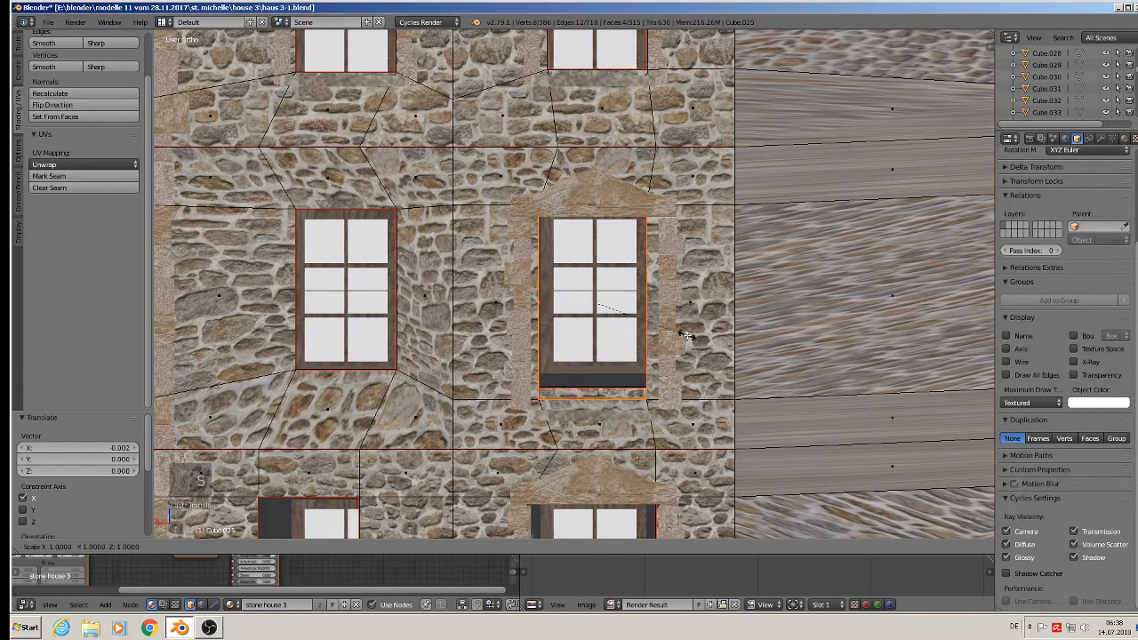
click(686, 335)
middle_drag(600, 354, 598, 383)
drag(589, 368, 586, 345)
Move the reveal face loop of the plain lowest-floor rear opening -0.038 along X onto its window.
scroll(587, 345, down, 3)
middle_drag(587, 345, 536, 187)
scroll(524, 293, up, 4)
alt+right_click(522, 295)
key(g)
key(x)
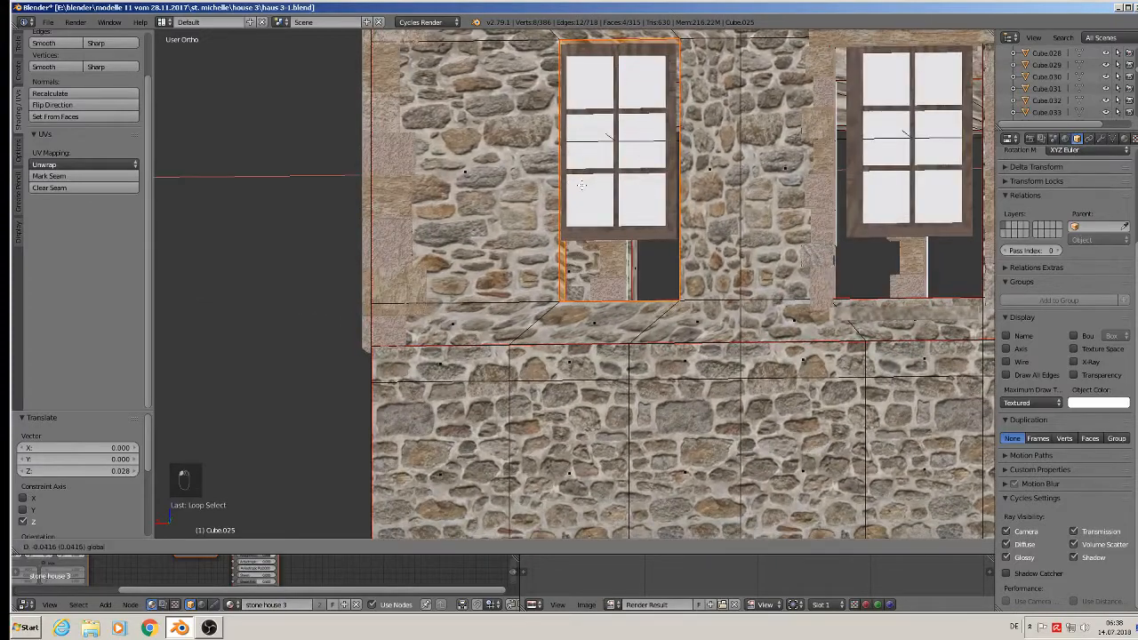
click(578, 184)
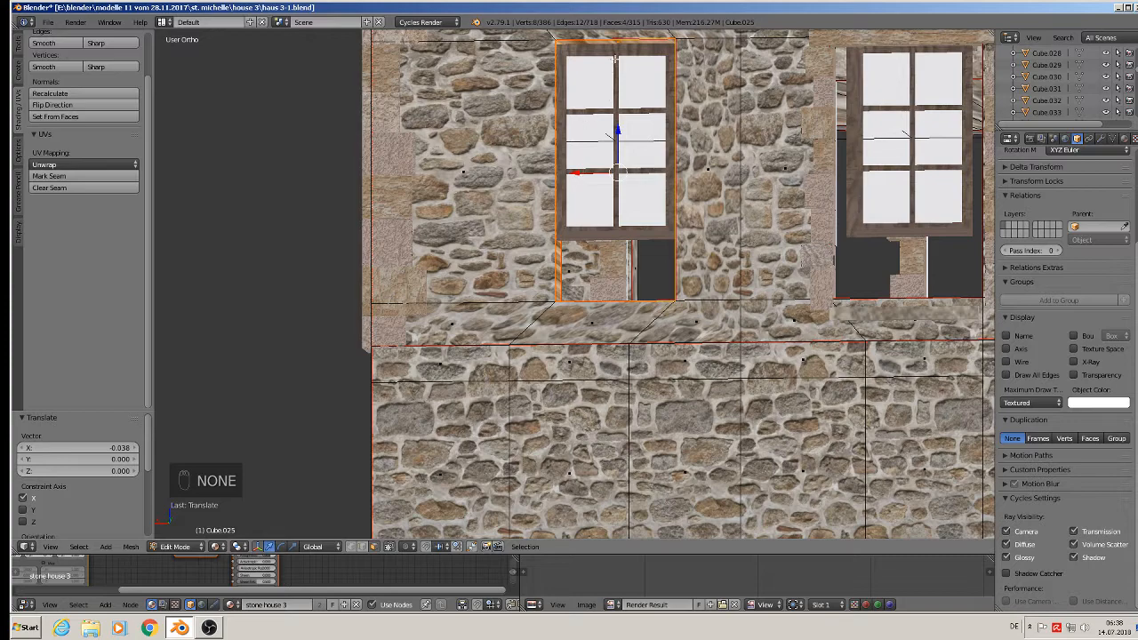
Lower the top of the plain lowest-floor opening -0.004 along Z and raise its sill 0.051, plus a further 0.001.
right_click(620, 87)
shift+middle_drag(620, 88, 625, 209)
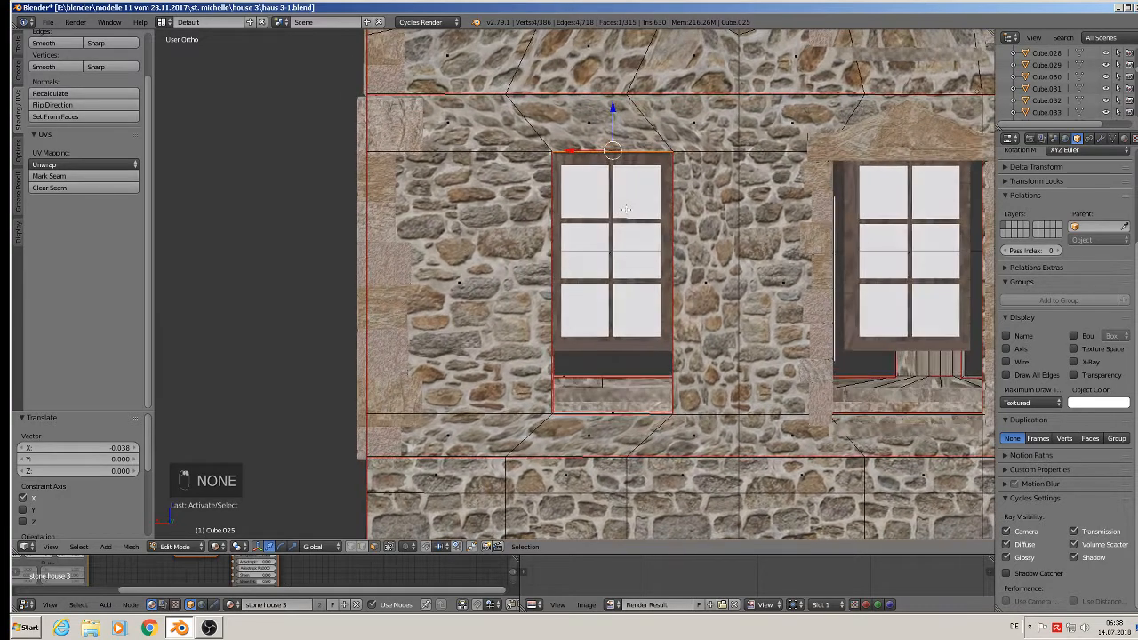
drag(615, 118, 619, 115)
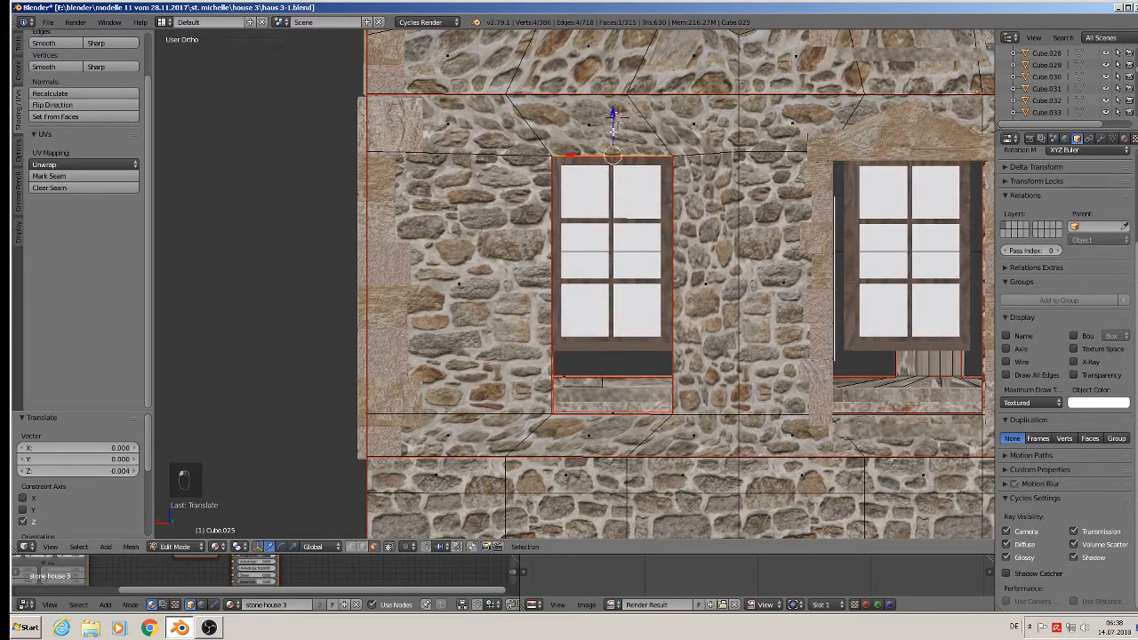
middle_drag(622, 405, 615, 412)
right_click(614, 413)
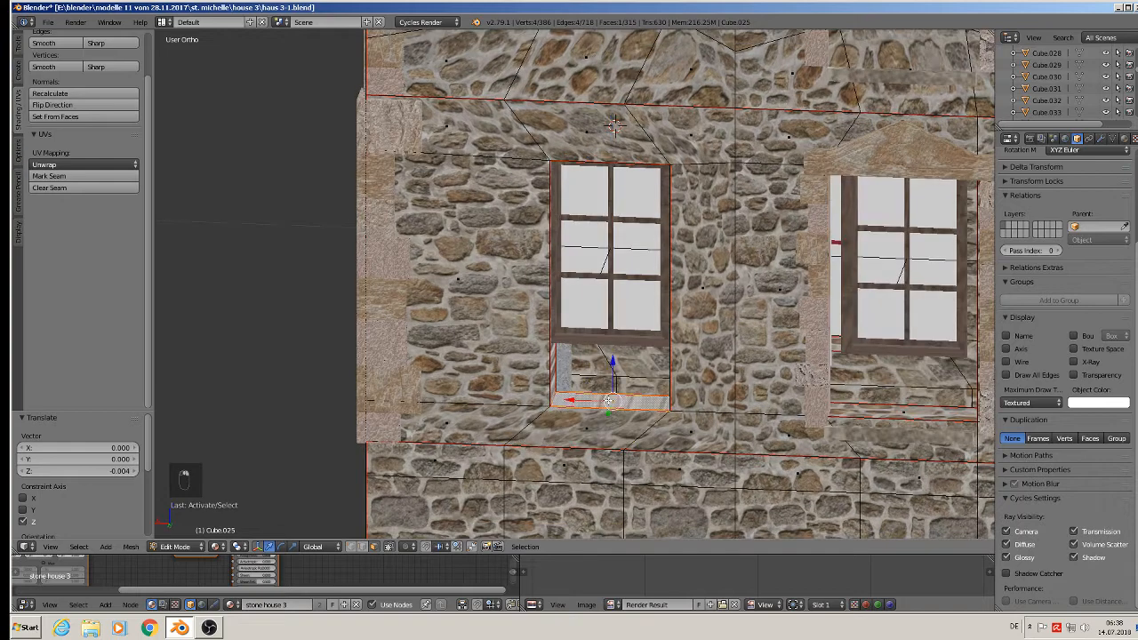
drag(608, 401, 611, 311)
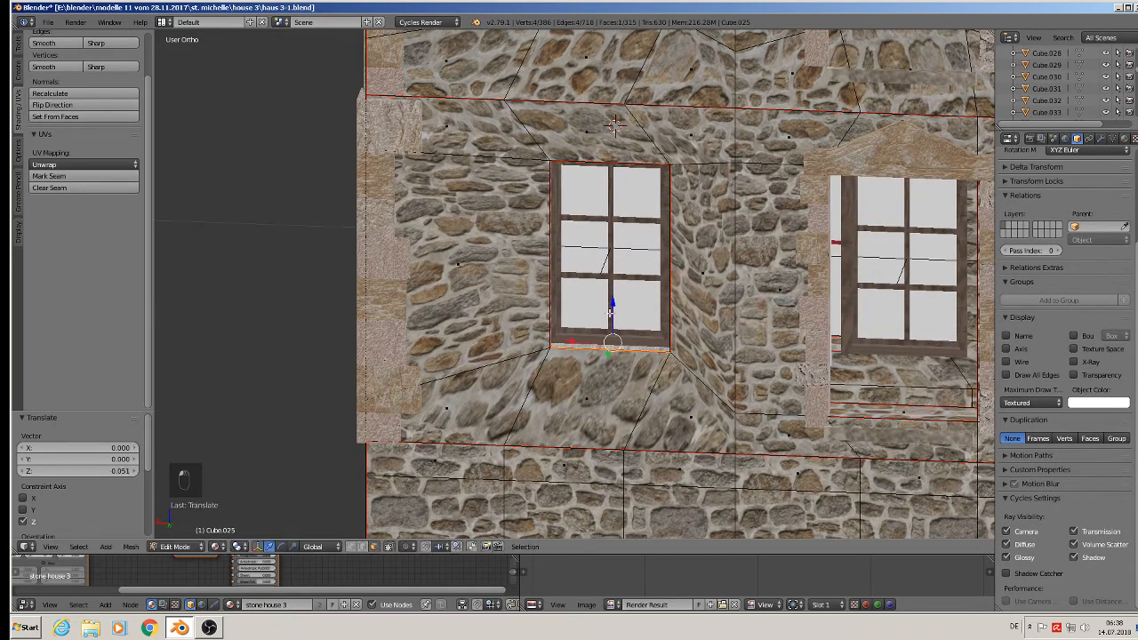
middle_drag(689, 381, 693, 348)
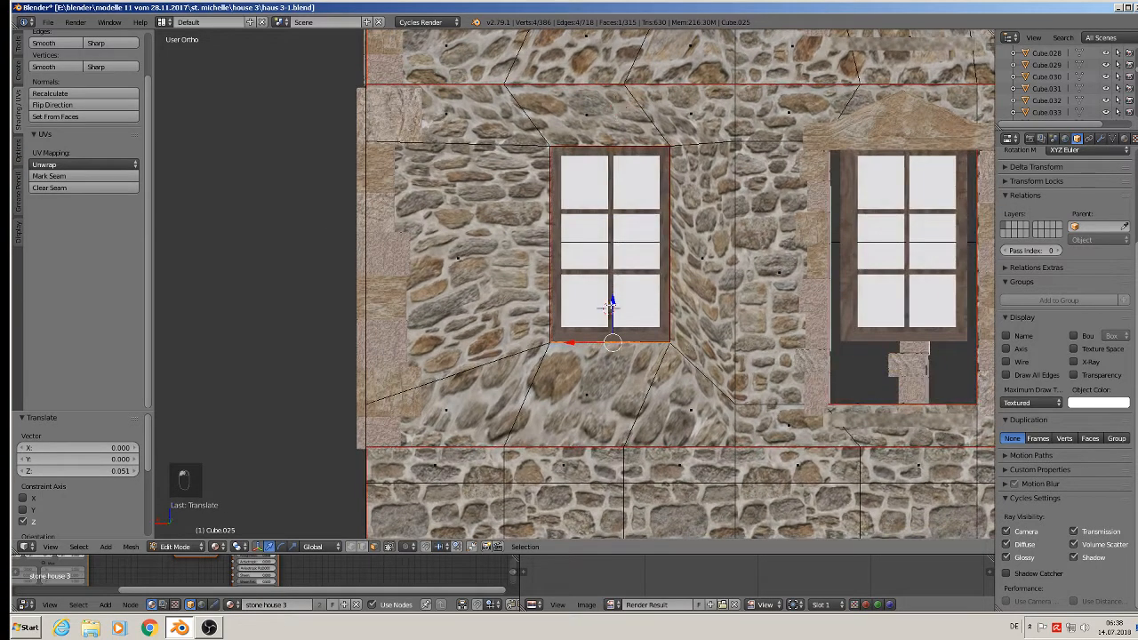
drag(610, 309, 609, 306)
Narrow the pedimented lowest-floor opening along X by 0.853 and again by 0.941, shifting it 0.000974 along X in between.
shift+middle_drag(744, 255, 493, 284)
alt+right_click(618, 437)
shift+middle_drag(620, 408, 712, 311)
key(s)
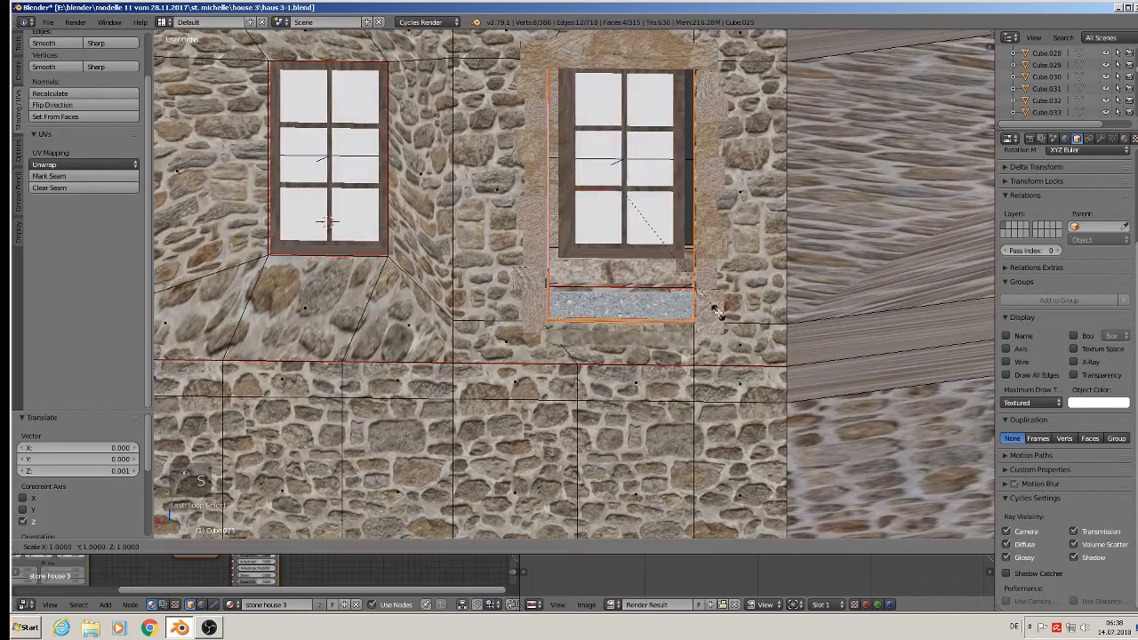
key(x)
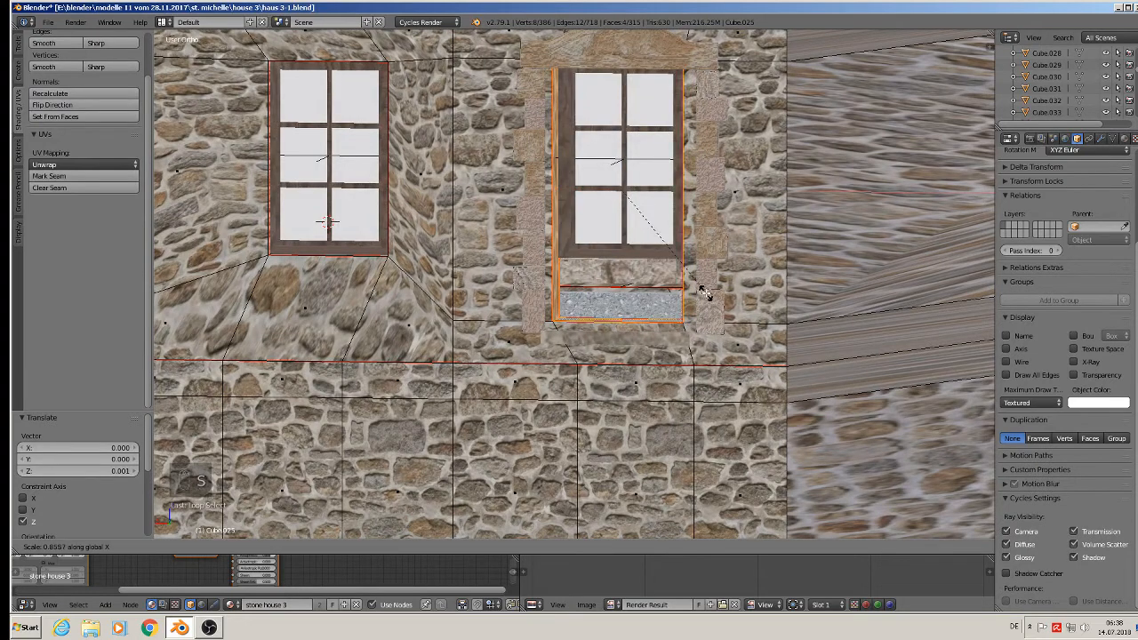
click(703, 292)
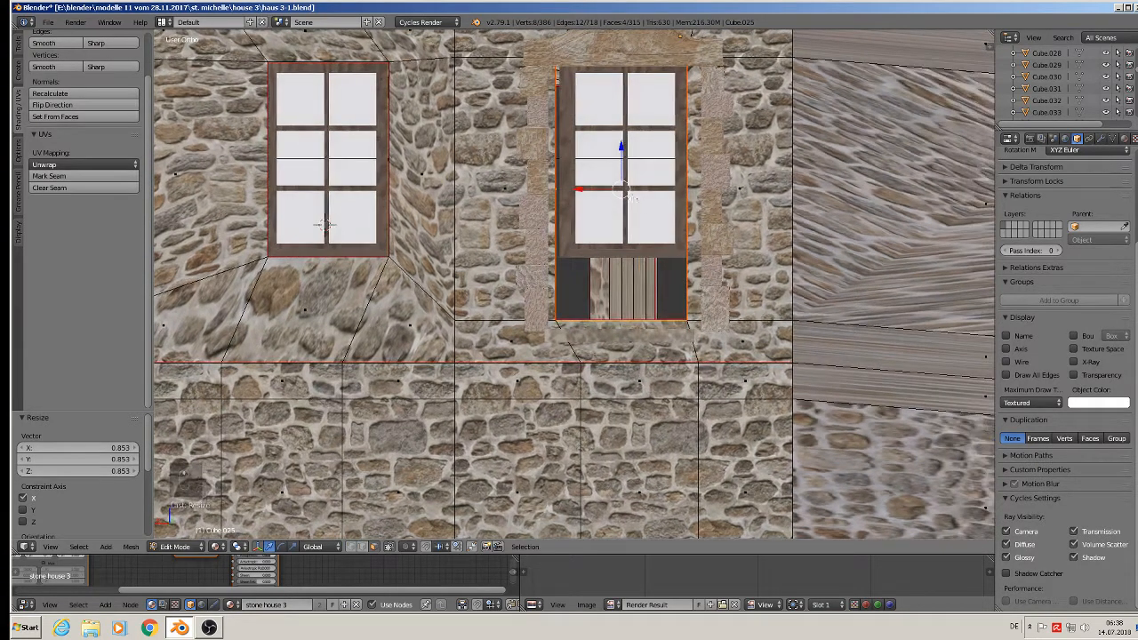
drag(580, 189, 582, 188)
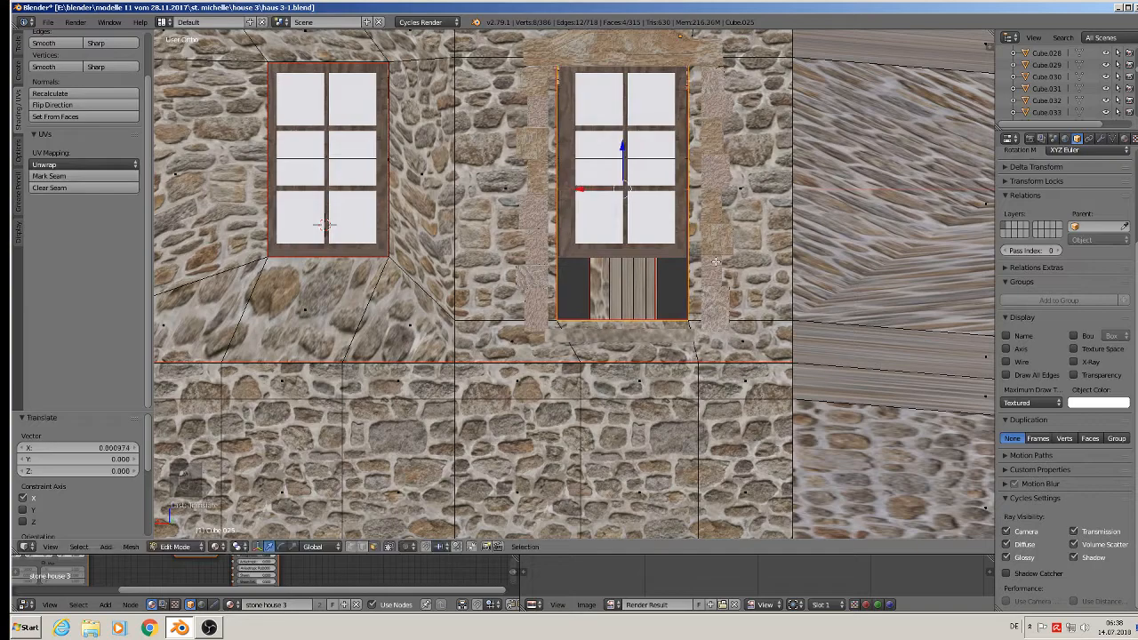
click(708, 259)
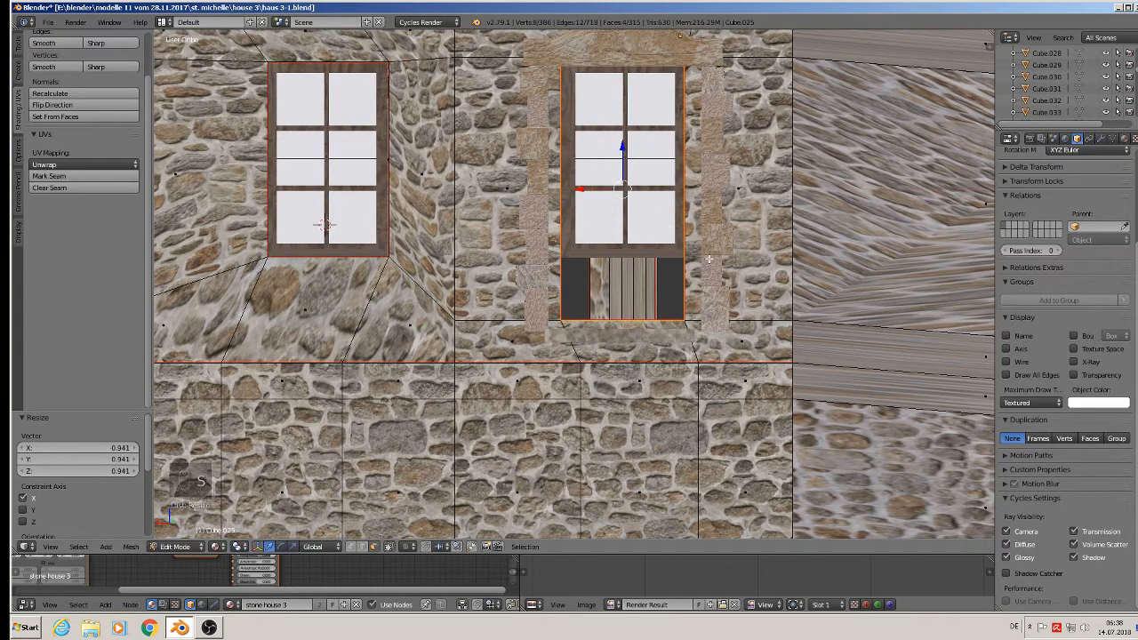
Raise the sill face of the pedimented lowest-floor opening 0.051 along Z, and clear the selection.
middle_drag(647, 151, 631, 277)
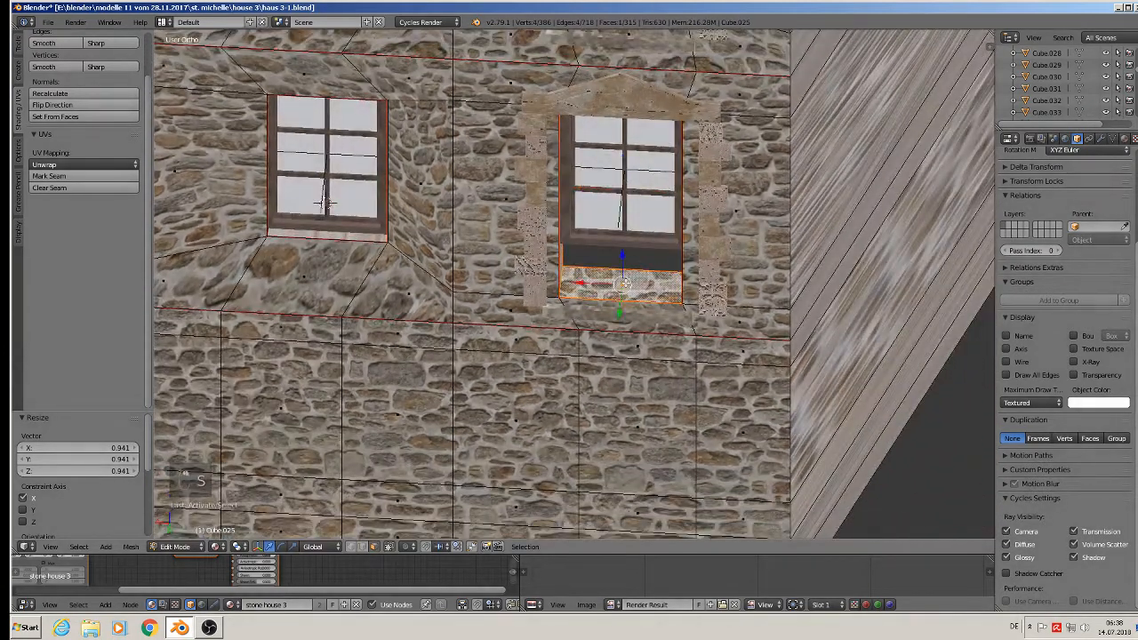
drag(617, 263, 613, 237)
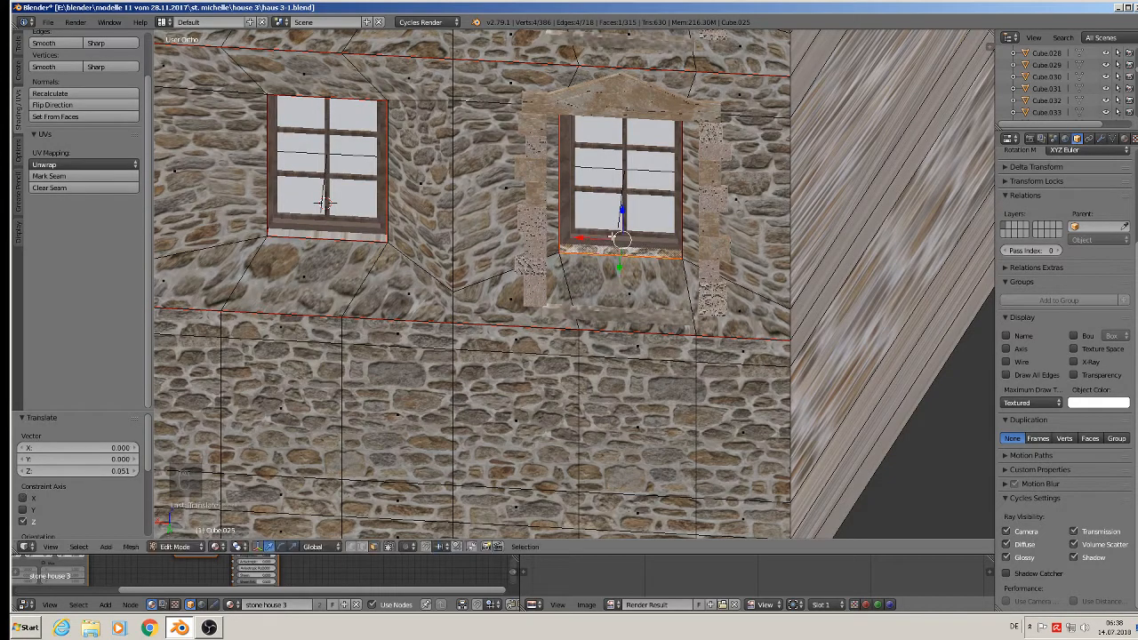
scroll(620, 238, down, 1)
scroll(620, 238, down, 3)
key(a)
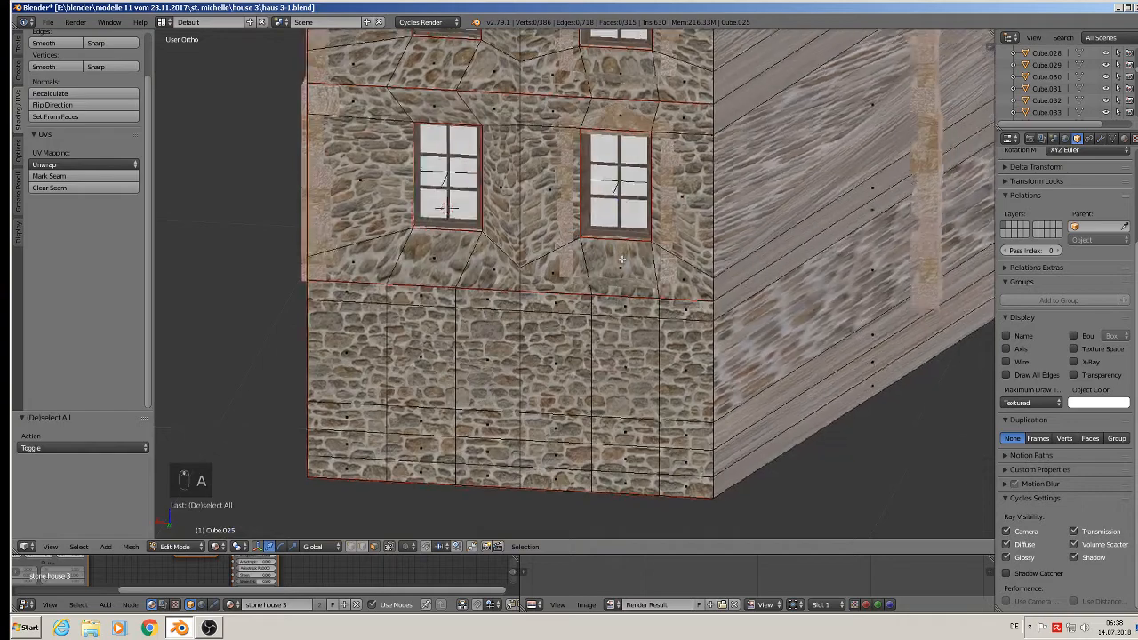
Save the house file under its existing name.
scroll(622, 258, down, 3)
middle_drag(621, 258, 544, 378)
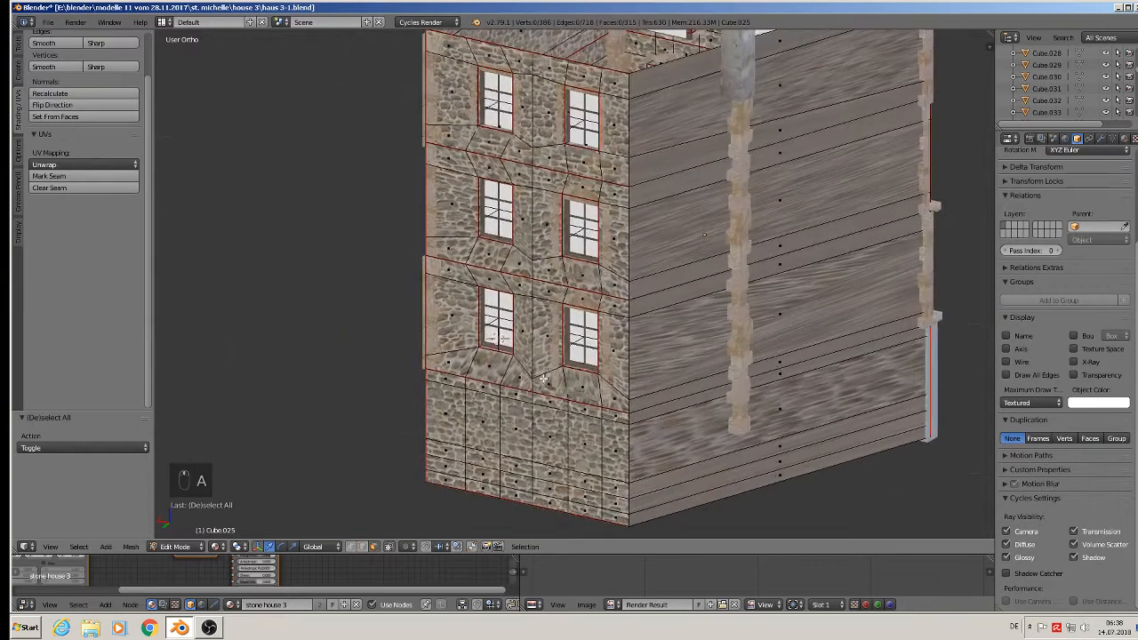
scroll(544, 377, down, 3)
click(48, 22)
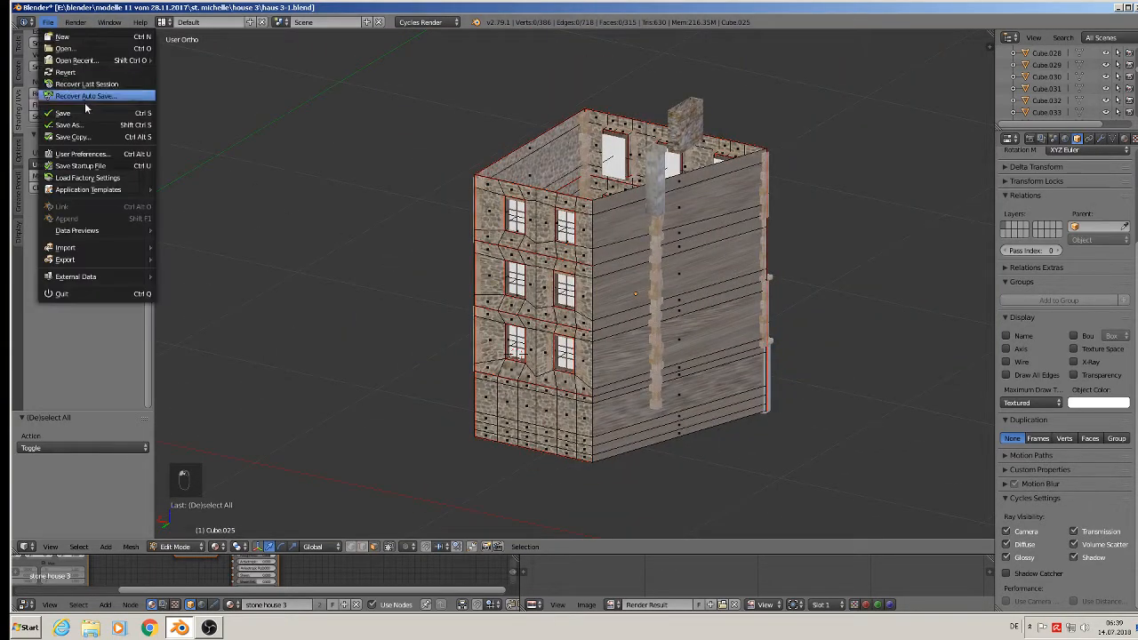
click(89, 112)
middle_drag(841, 199, 613, 229)
scroll(471, 240, up, 6)
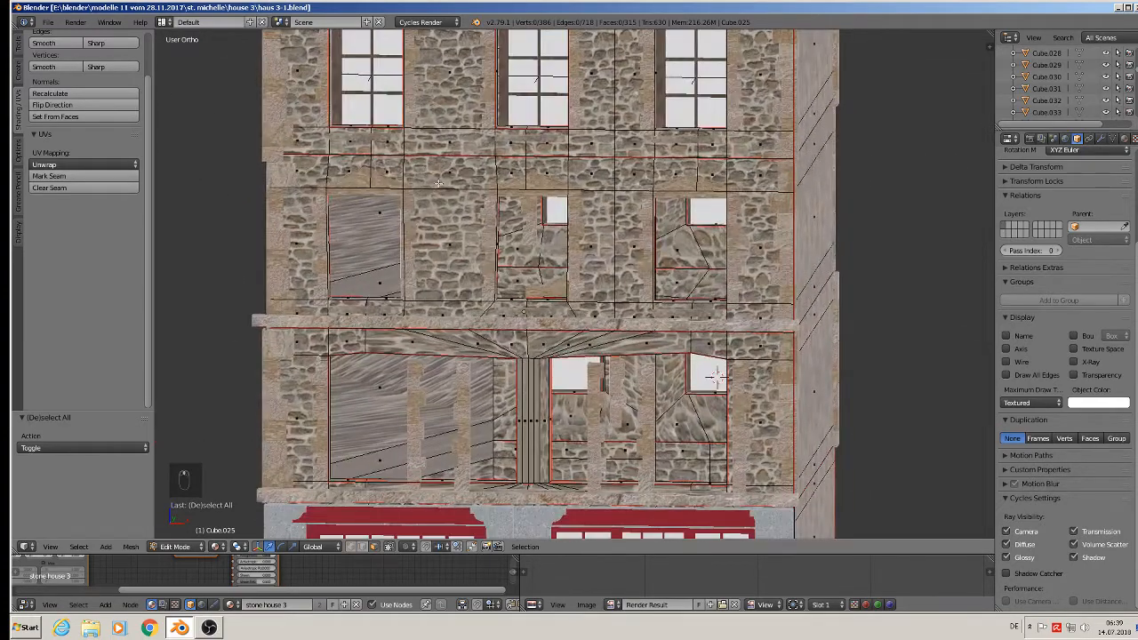
Duplicate the three upper-floor front windows, moving the copies -0.293 along Z into the openings below and -0.005 along X.
middle_drag(439, 182, 422, 110)
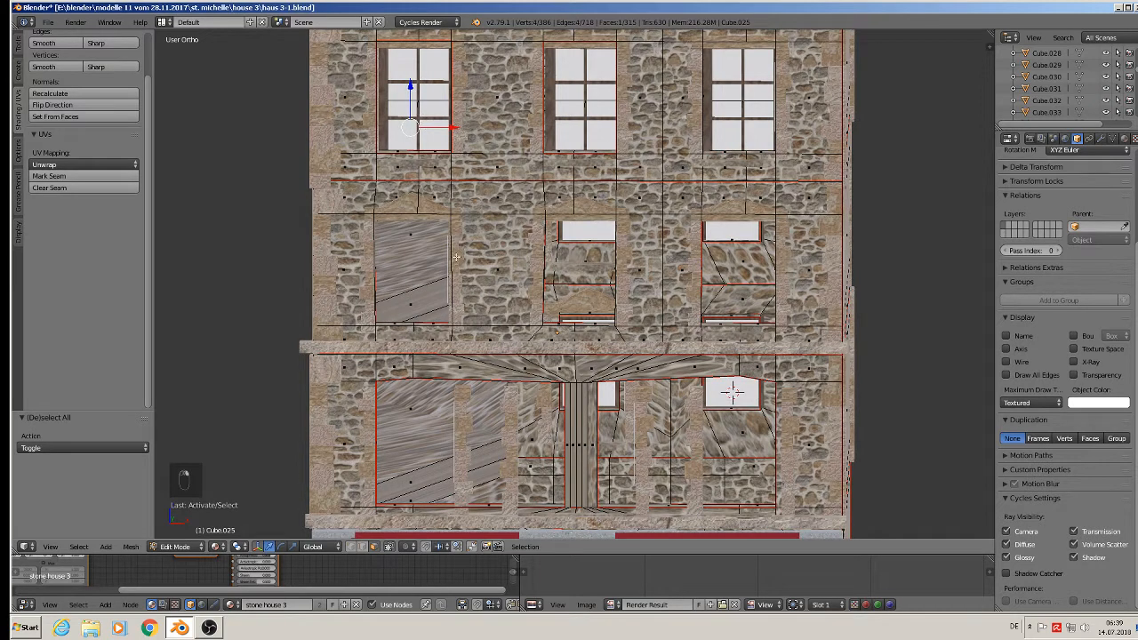
key(Tab)
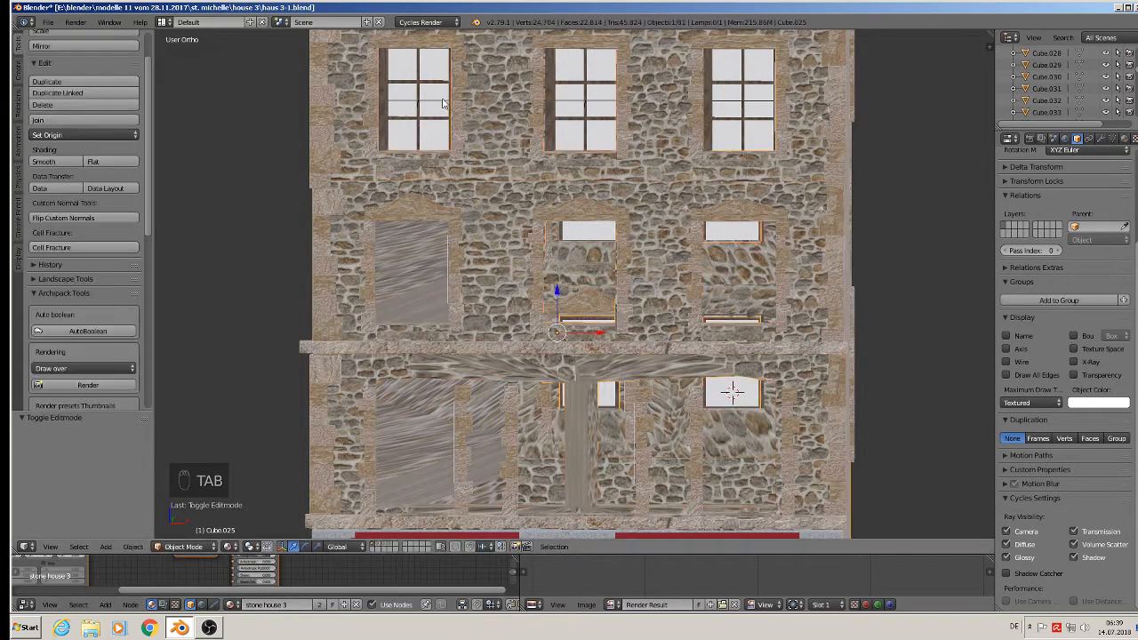
right_click(423, 99)
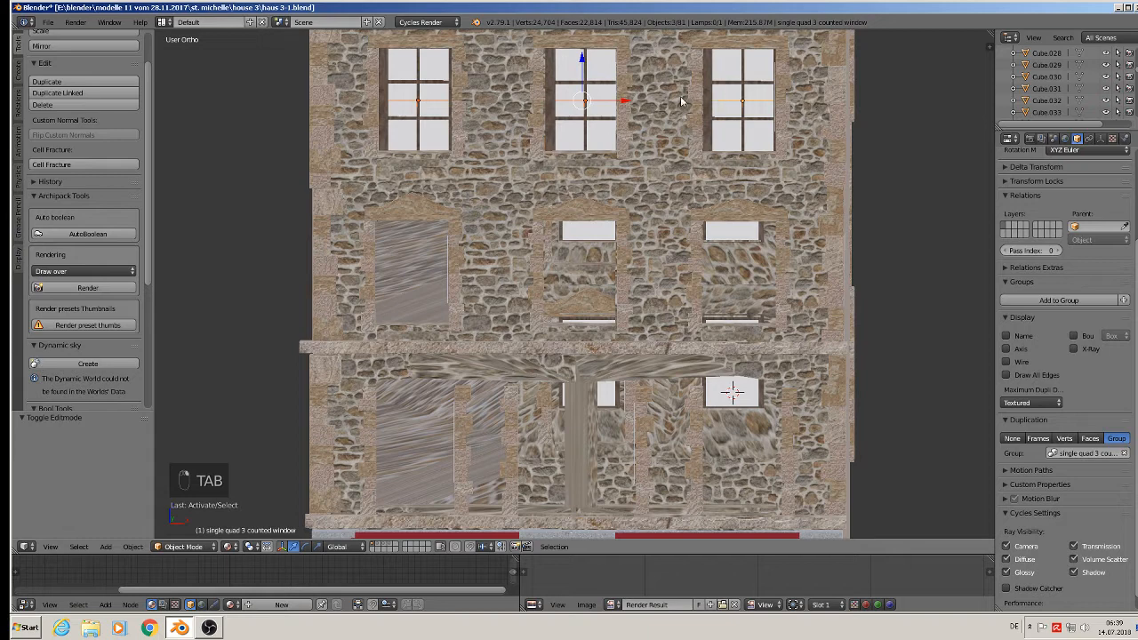
key(shift+d)
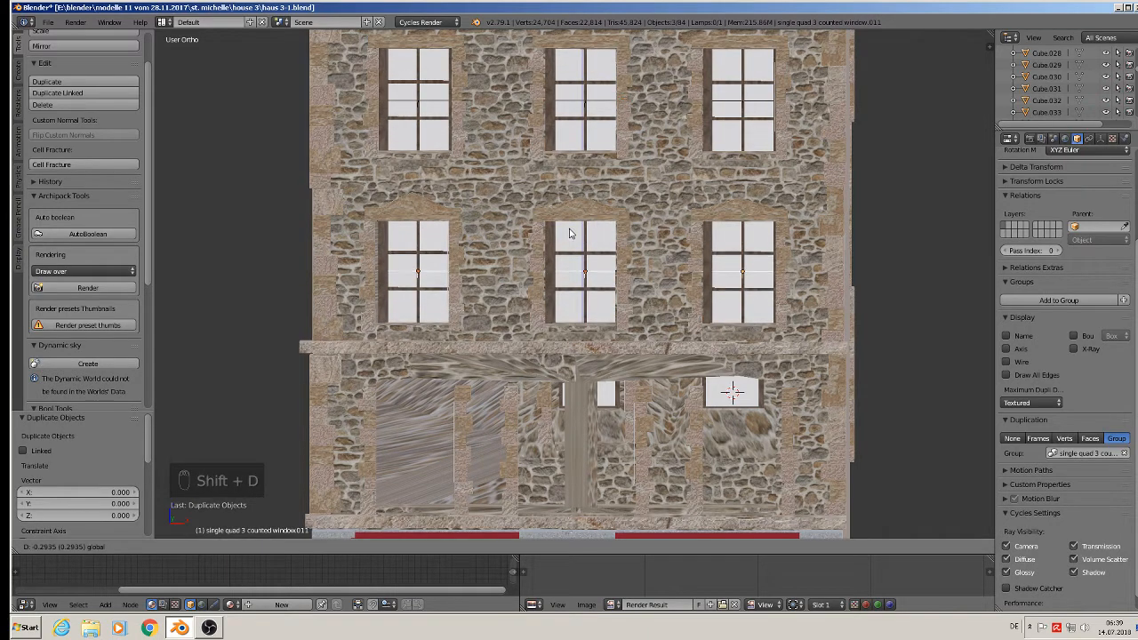
click(571, 251)
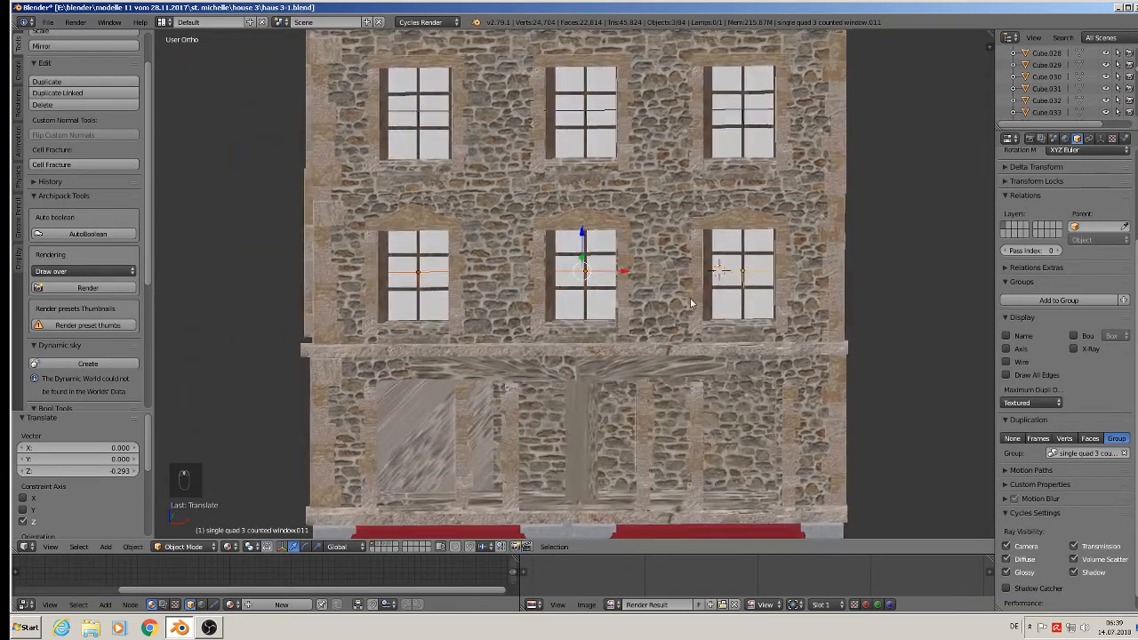
drag(631, 276, 627, 272)
Delete the centre and left-hand stone window surrounds on the lowest stone floor of the front facade.
middle_drag(551, 188, 648, 300)
scroll(594, 235, down, 5)
scroll(610, 339, up, 7)
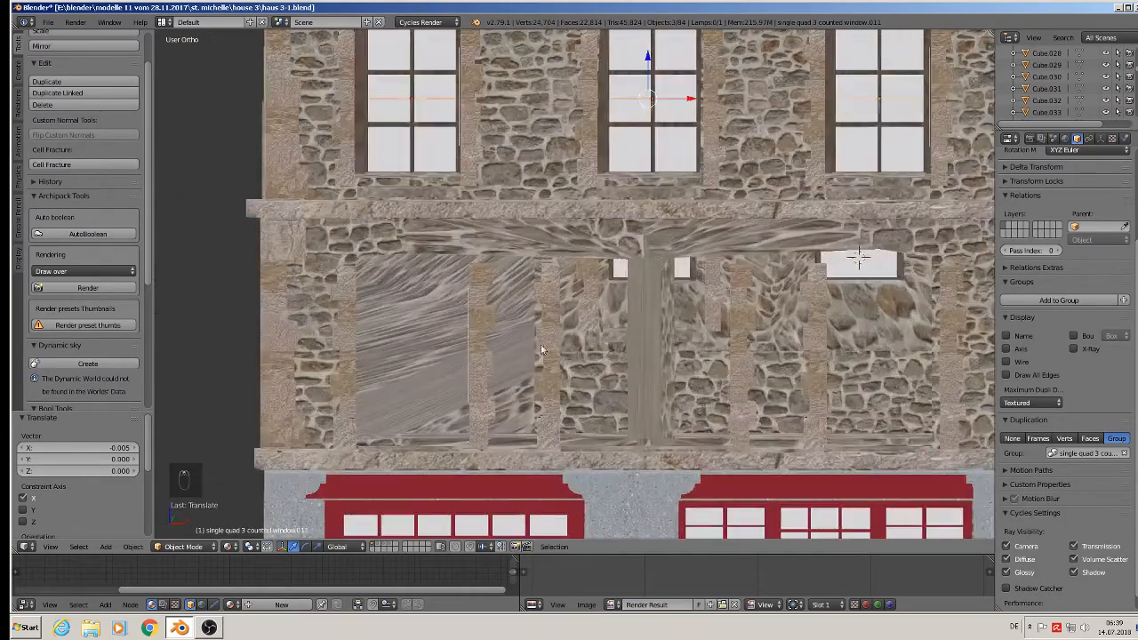
right_click(546, 344)
scroll(525, 260, down, 3)
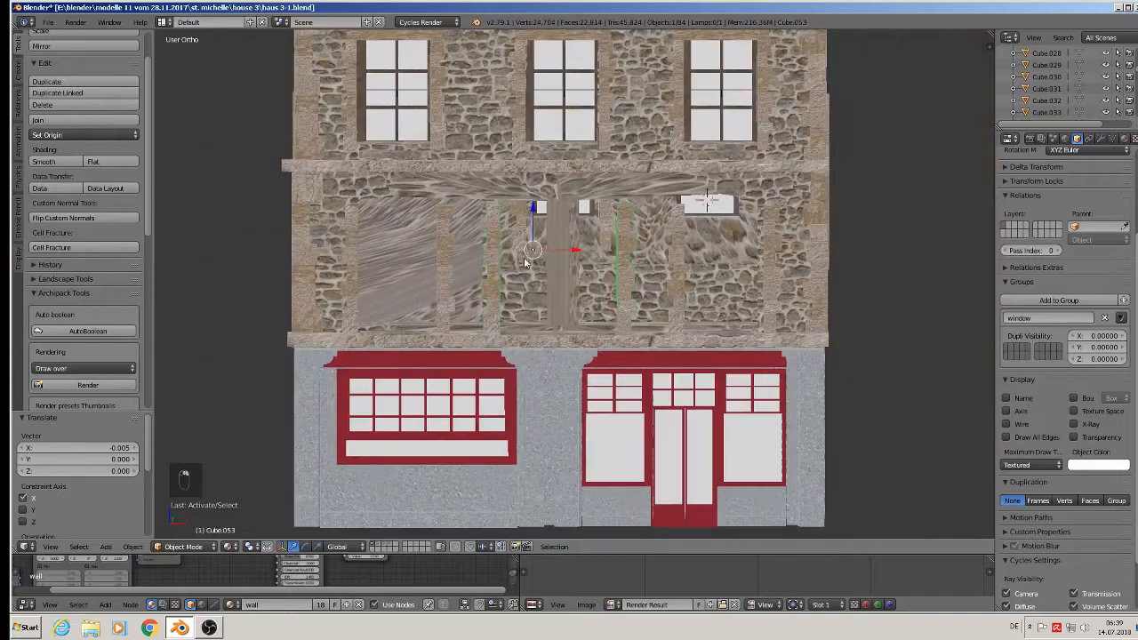
key(x)
click(506, 258)
right_click(442, 276)
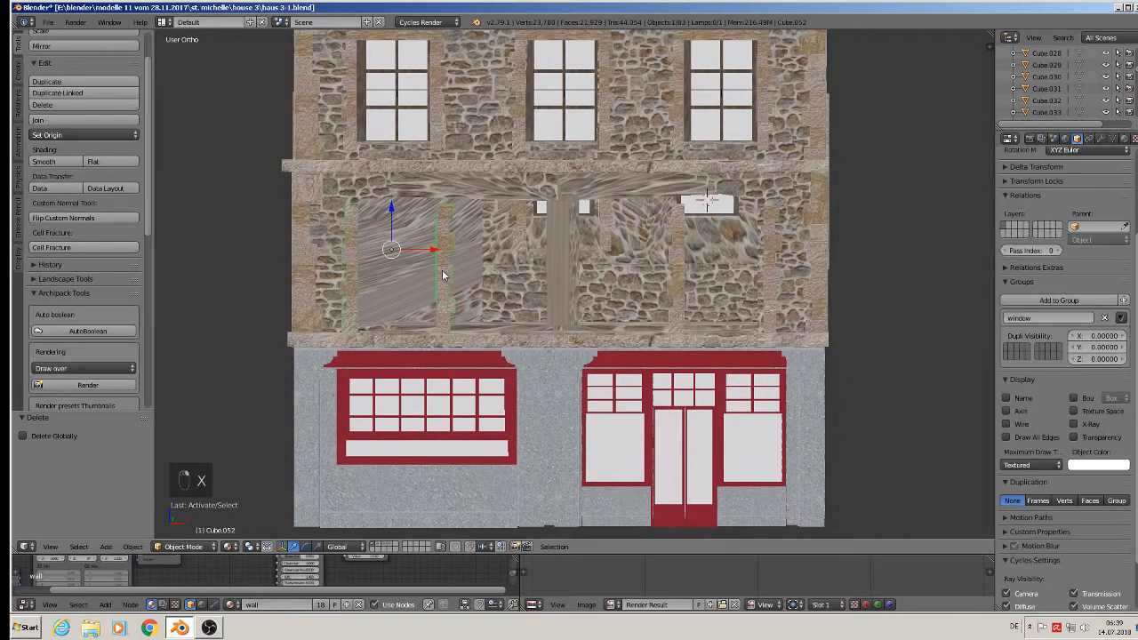
key(x)
click(442, 272)
scroll(525, 278, up, 2)
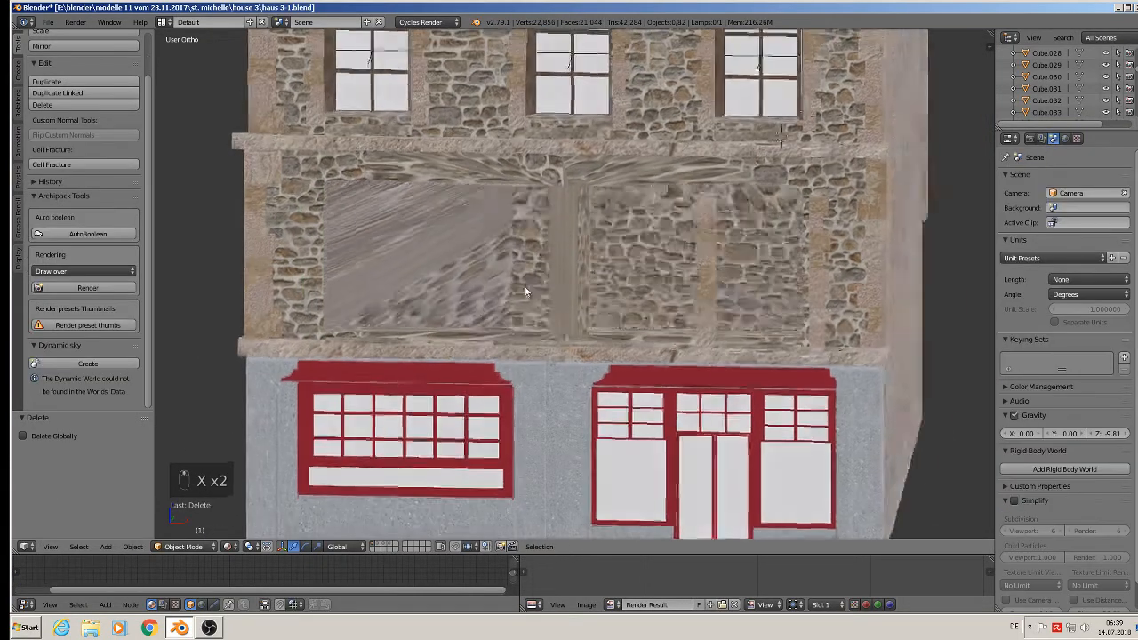
Delete the lowest and middle sections of corner stones on the front facade's left edge.
mouse_move(532, 282)
middle_down()
mouse_move(528, 268)
mouse_move(548, 267)
mouse_move(548, 279)
middle_up()
scroll(548, 278, down, 3)
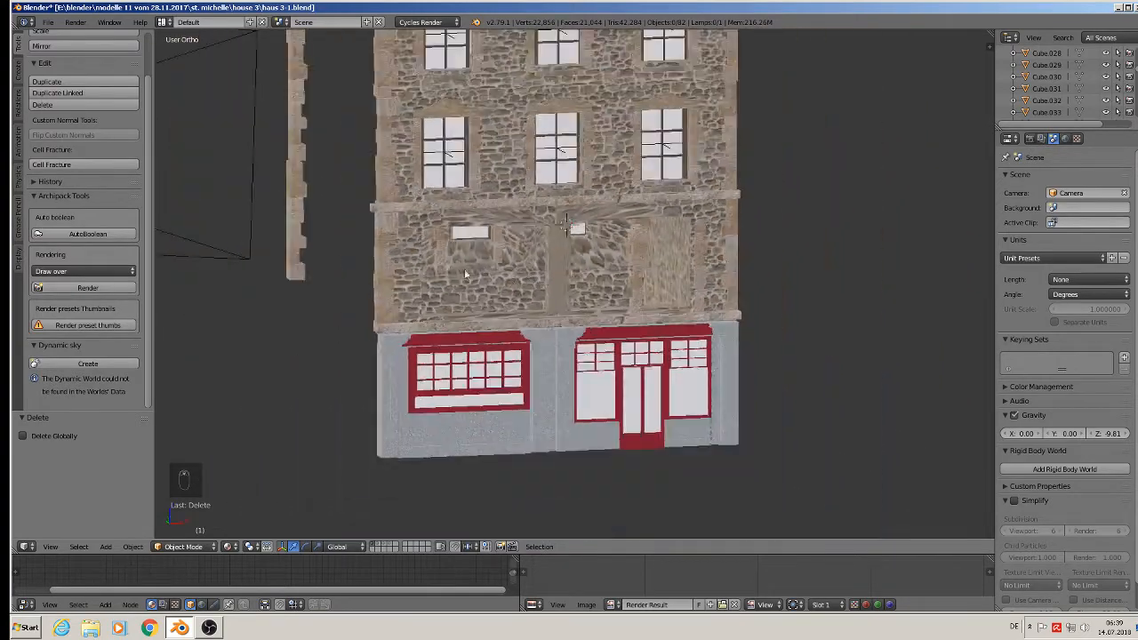
shift+middle_drag(387, 255, 462, 285)
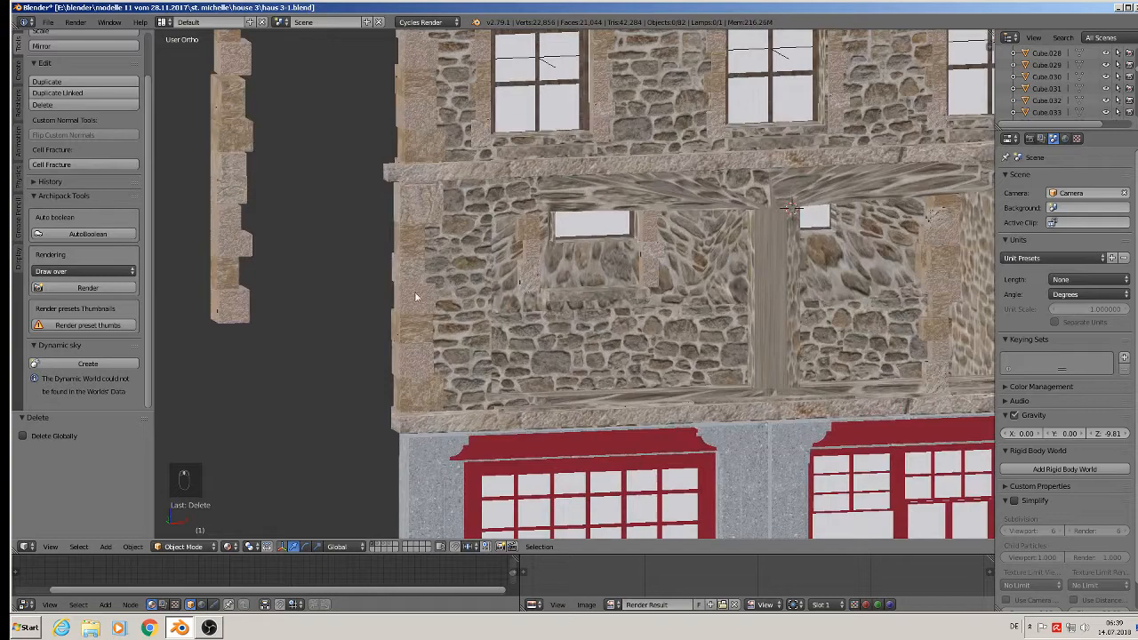
right_click(417, 295)
scroll(418, 295, down, 4)
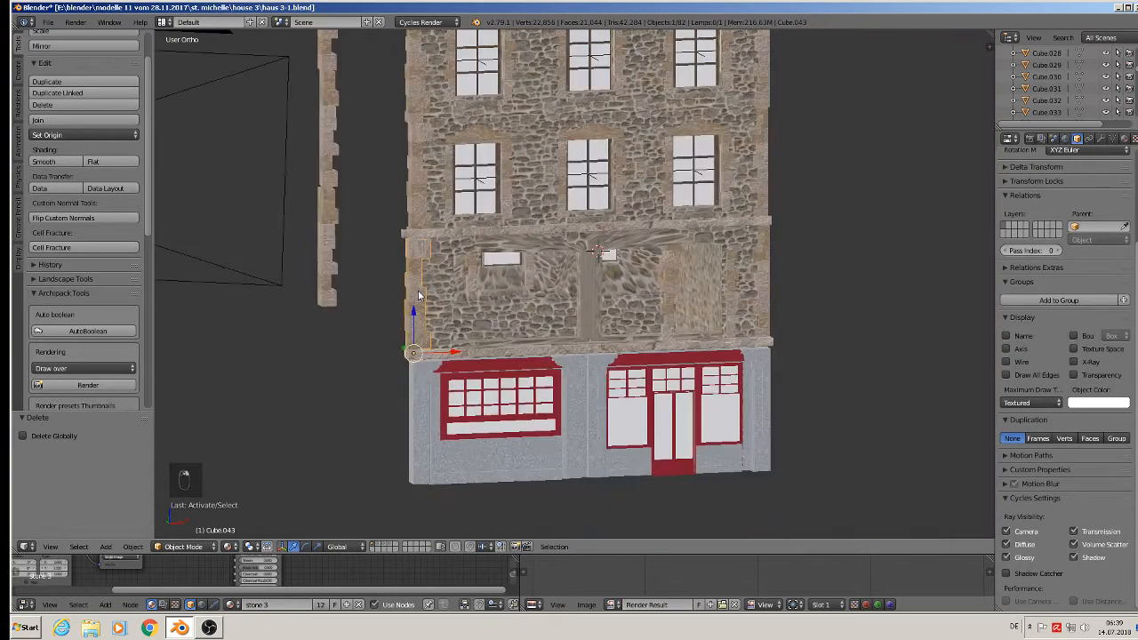
shift+middle_drag(448, 334, 452, 381)
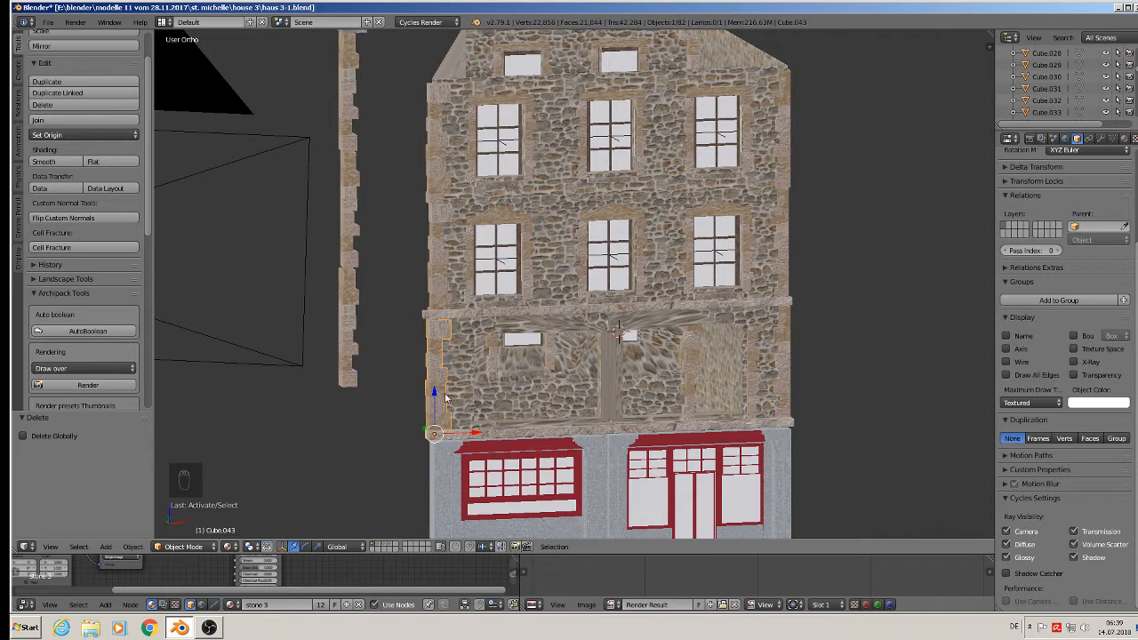
key(x)
click(451, 396)
right_click(433, 279)
key(x)
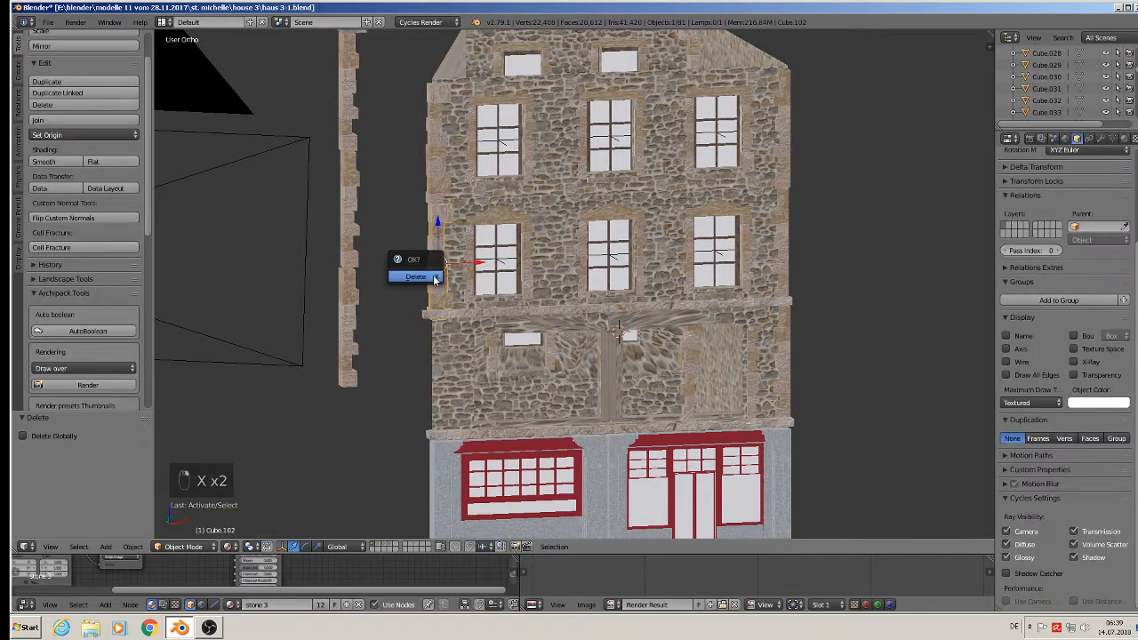
click(434, 278)
Delete the upper and middle sections of corner stones on the front facade's right edge.
right_click(785, 151)
key(x)
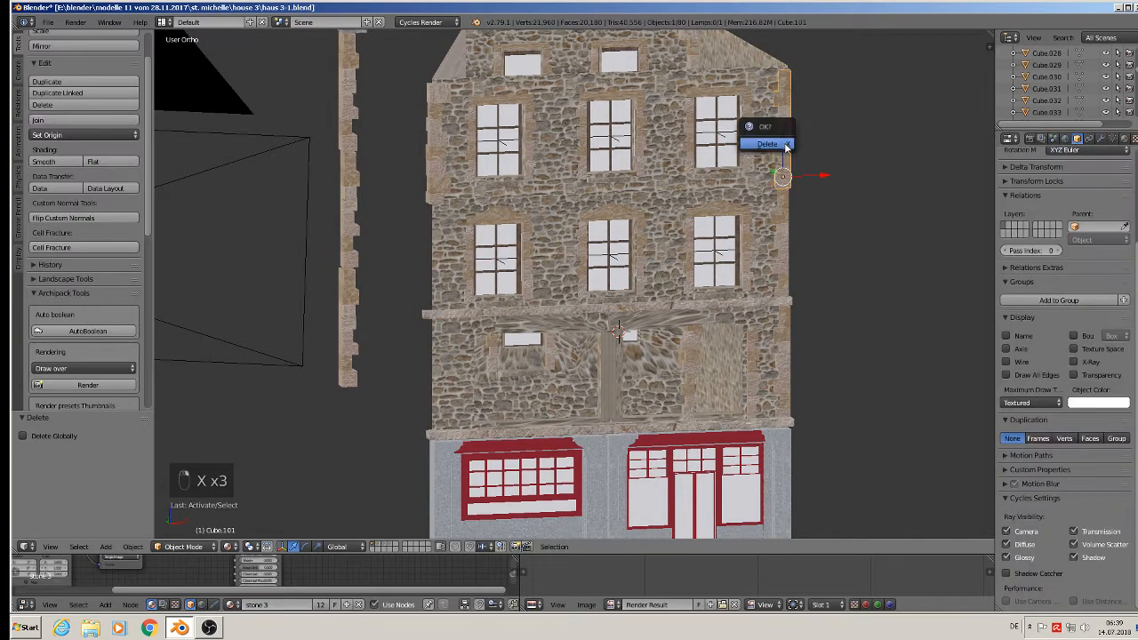
key(x)
click(787, 171)
right_click(782, 244)
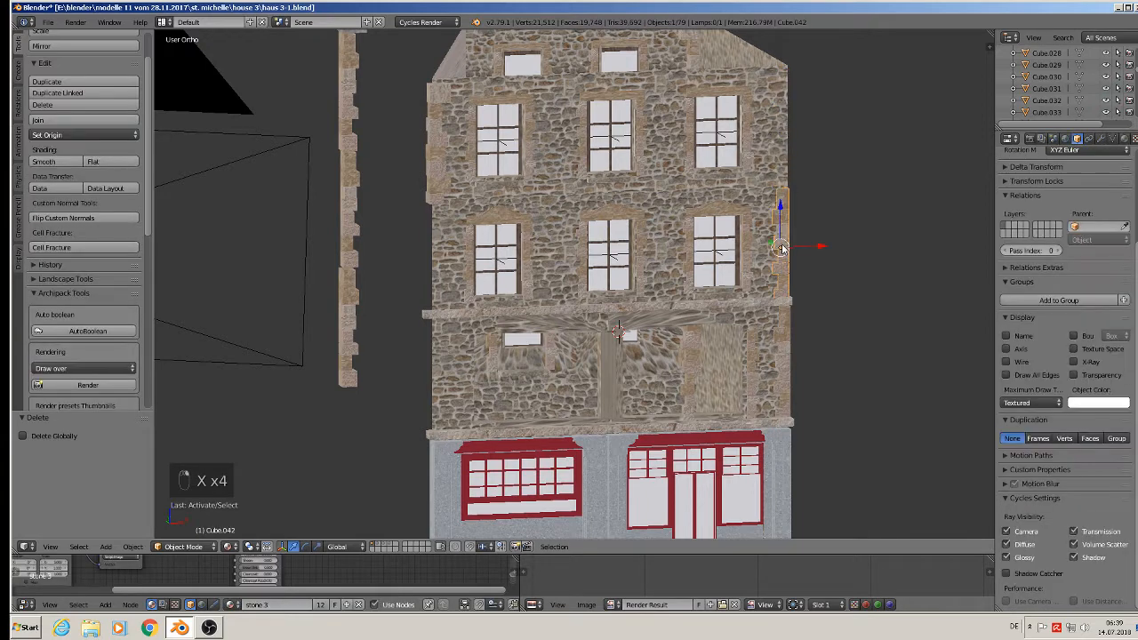
key(x)
click(782, 245)
Delete the remaining right-hand stone window surround on the lowest stone floor of the front facade.
right_click(760, 390)
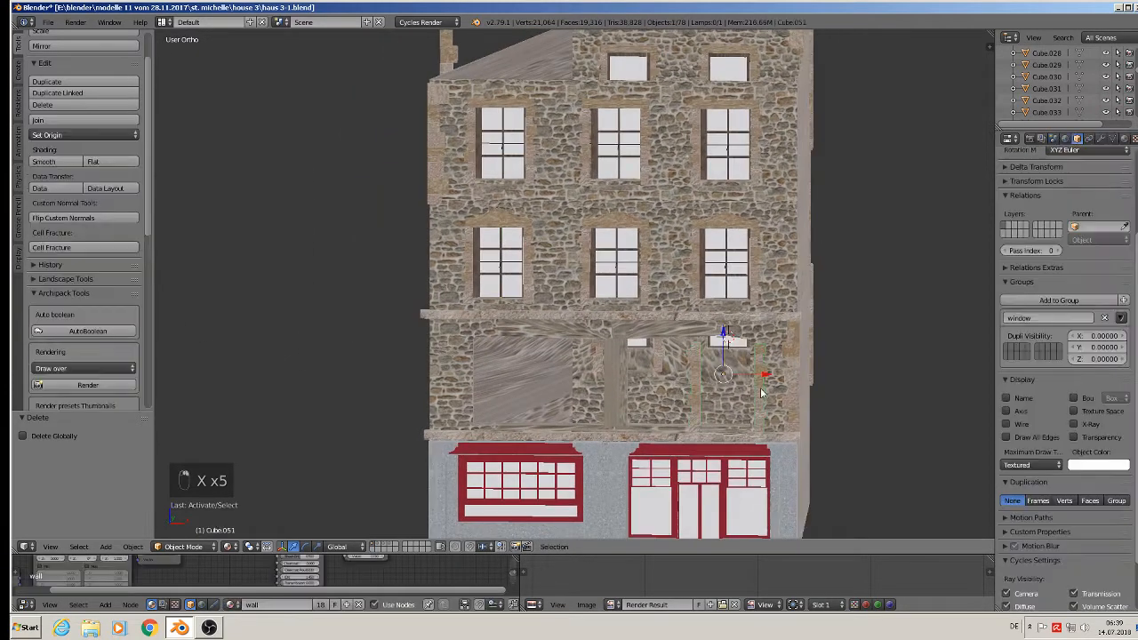
key(x)
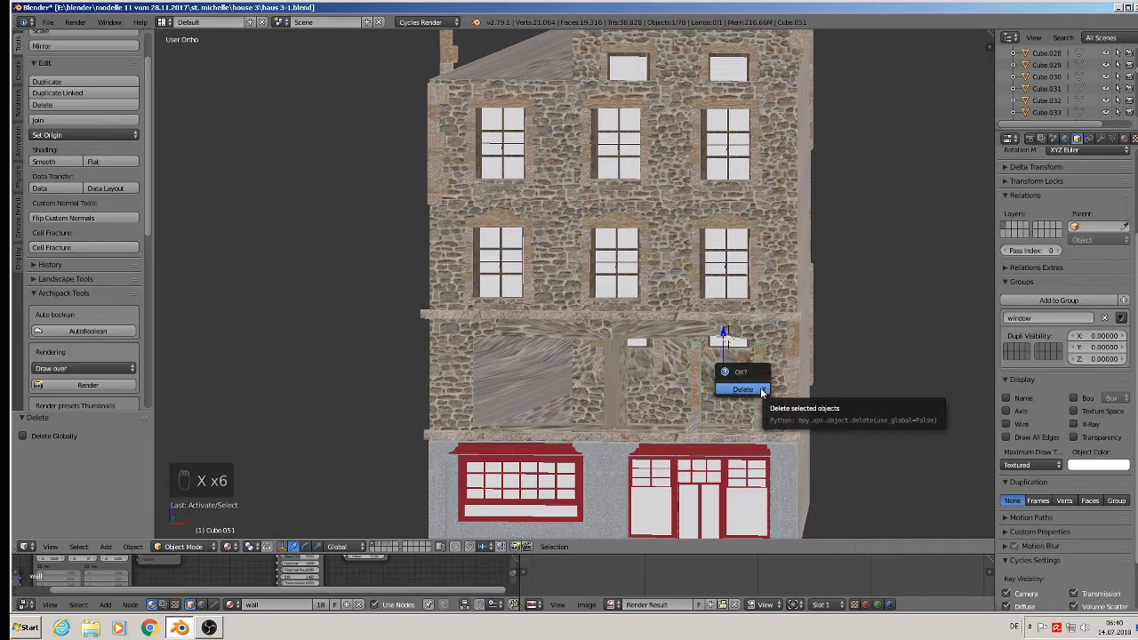
click(743, 390)
right_click(692, 265)
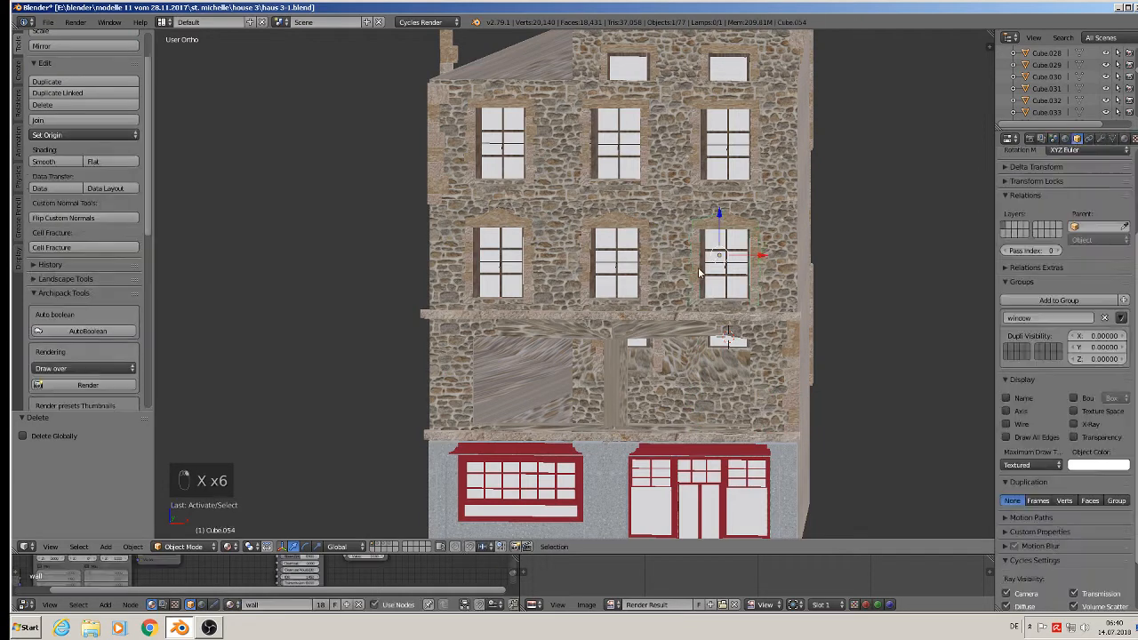
key(x)
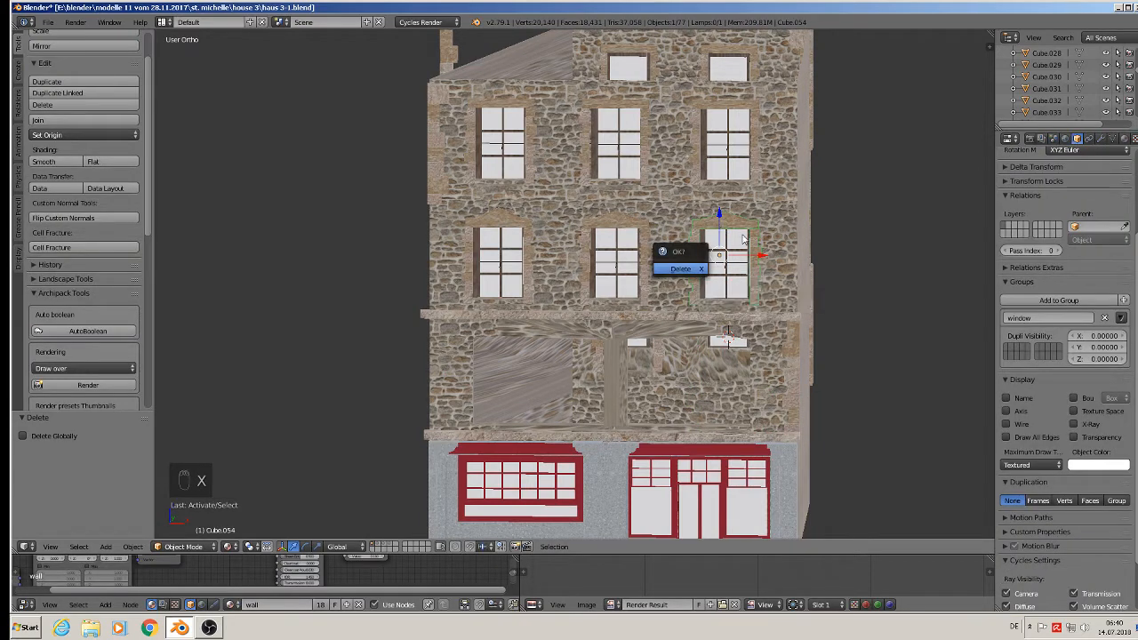
scroll(725, 225, up, 6)
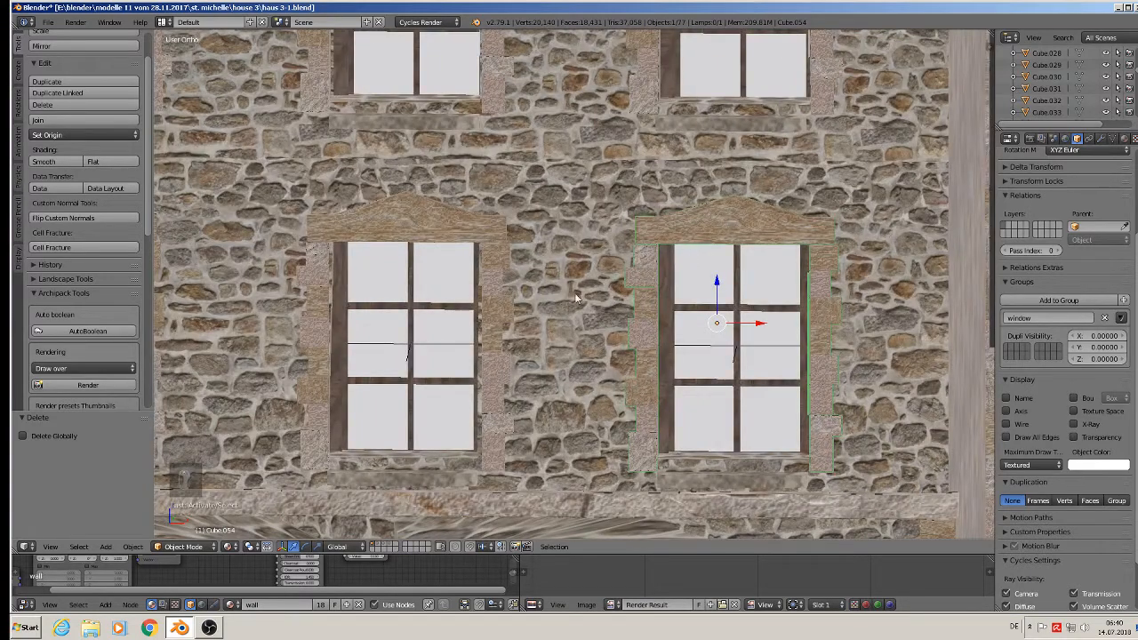
scroll(574, 292, down, 3)
Delete the pedimented stone surrounds of the centre and left-hand windows on the front facade's middle stone floor.
right_click(493, 259)
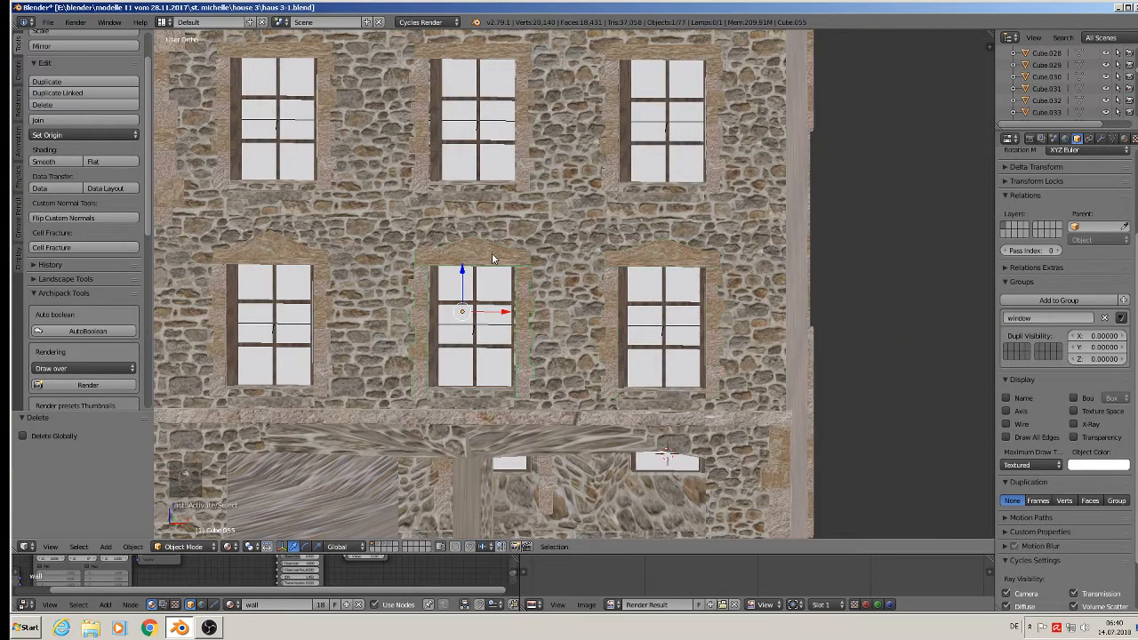
key(x)
click(493, 259)
right_click(280, 249)
key(x)
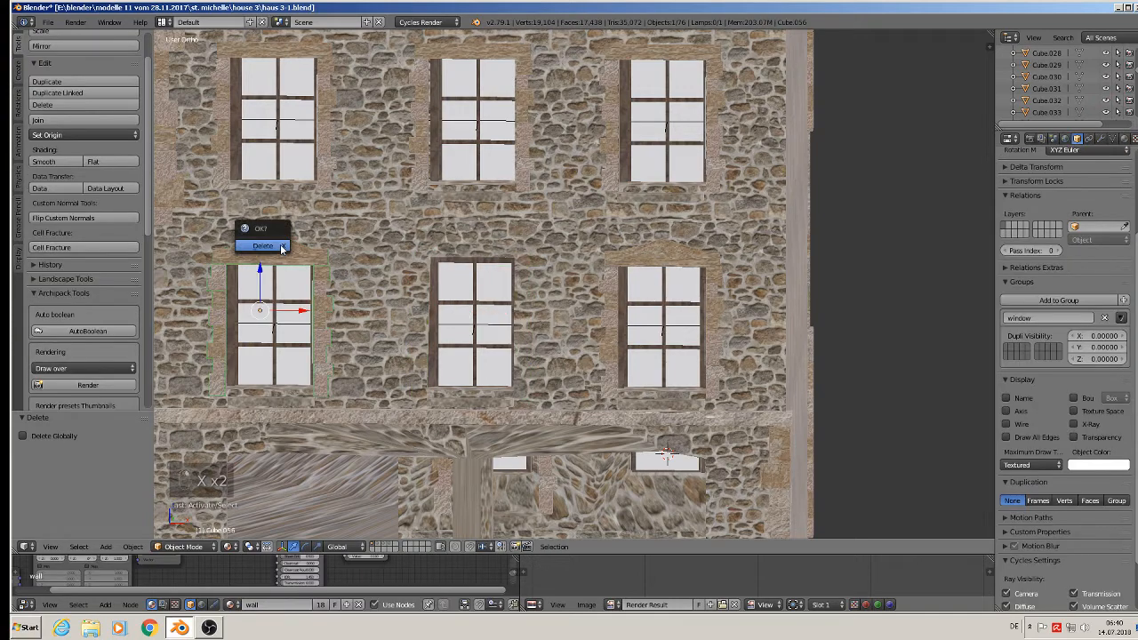
click(267, 244)
Delete the stone surrounds of the left-hand and centre windows on the front facade's upper floor, below the attic.
right_click(326, 78)
shift+middle_drag(325, 78, 526, 187)
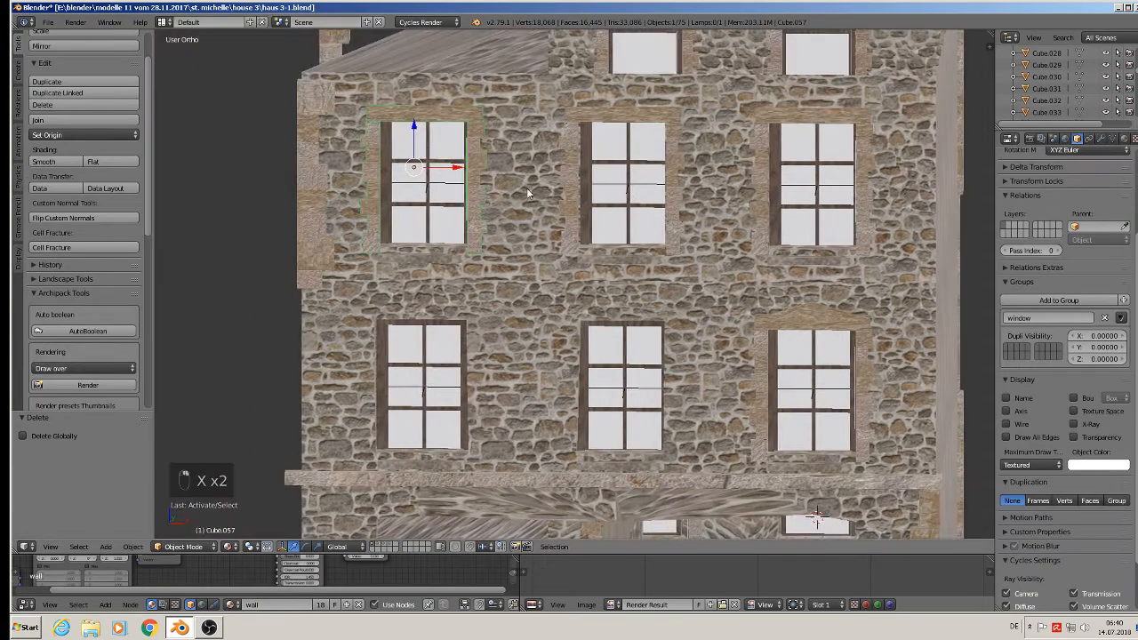
key(x)
click(502, 196)
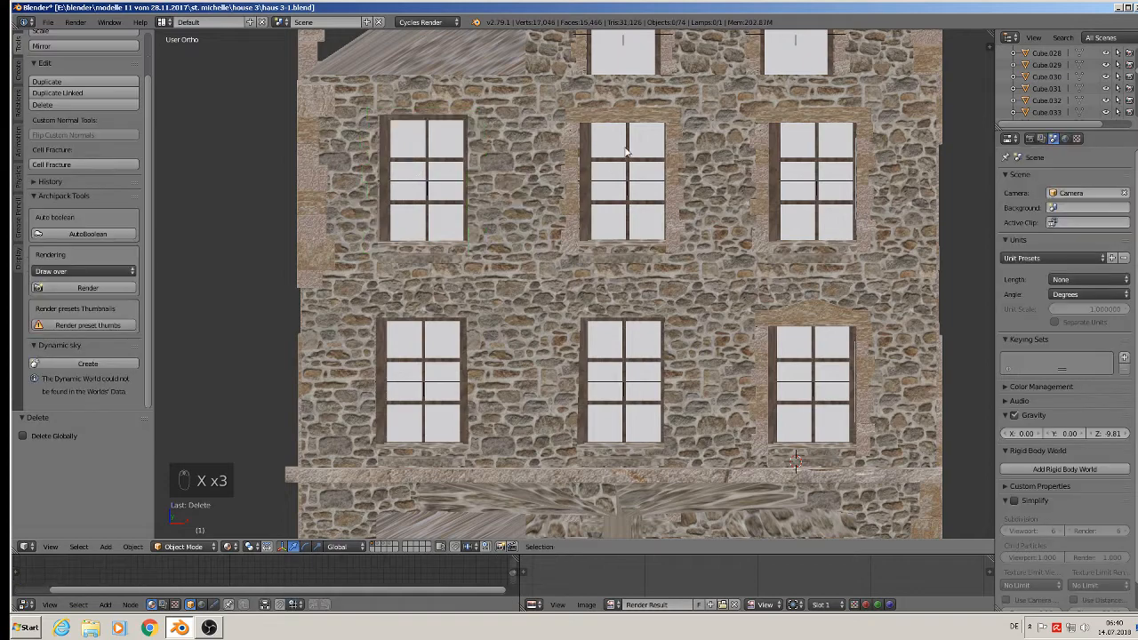
right_click(630, 111)
key(x)
click(613, 120)
shift+middle_drag(613, 120, 603, 253)
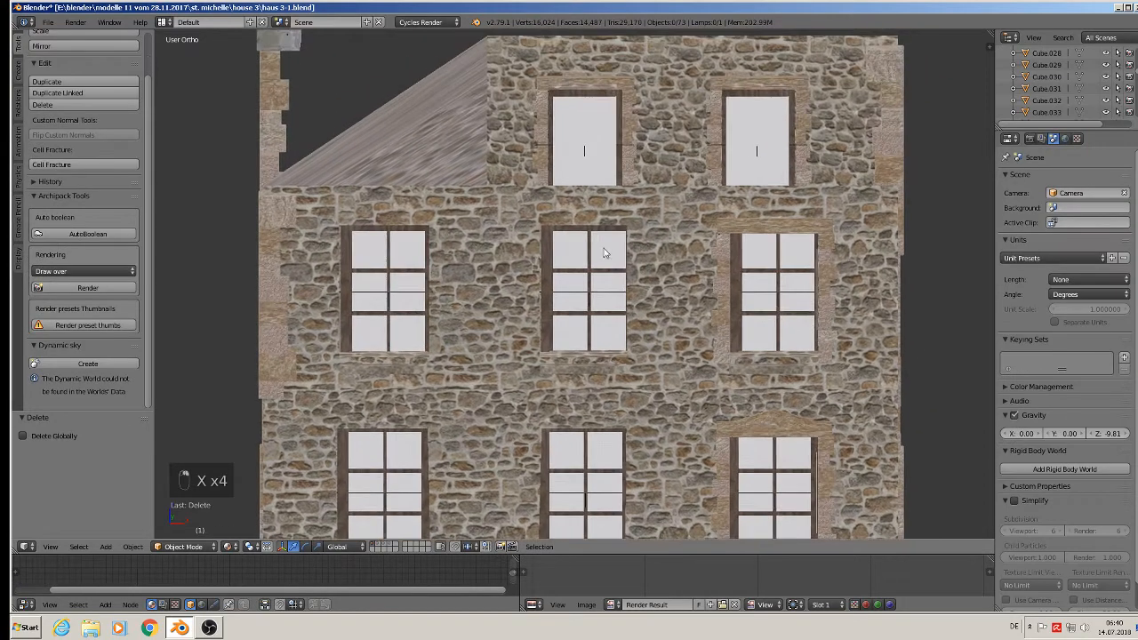
right_click(587, 87)
key(x)
click(587, 86)
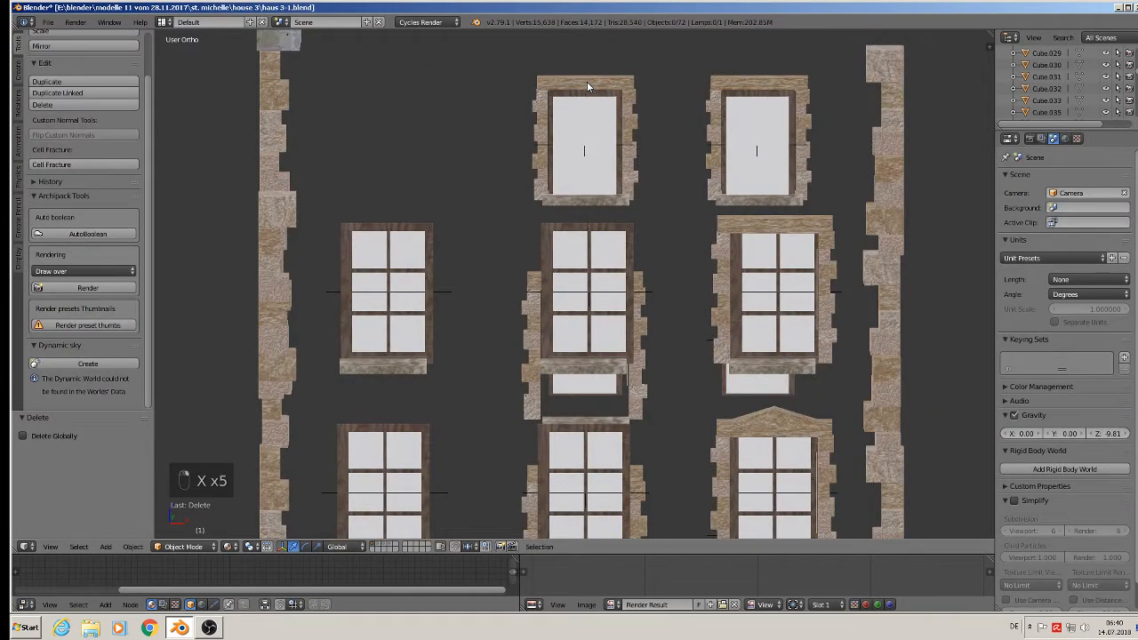
key(ctrl+z)
Delete the stone surrounds of both upper-floor windows below the attic on the opposite facade.
right_click(588, 78)
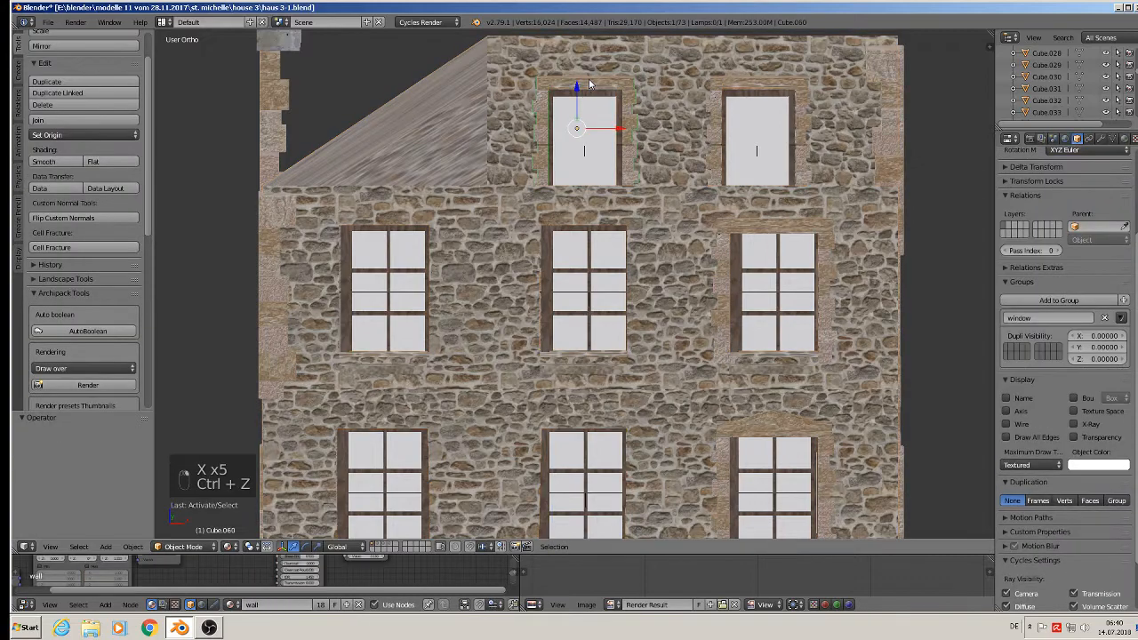
scroll(598, 131, down, 3)
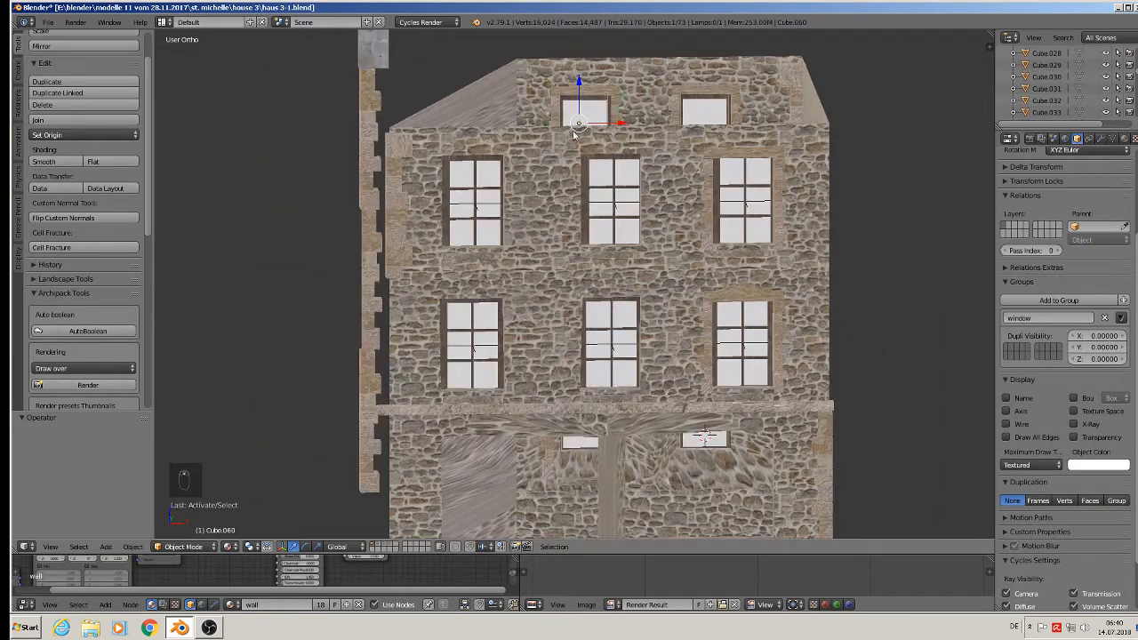
middle_drag(576, 134, 667, 139)
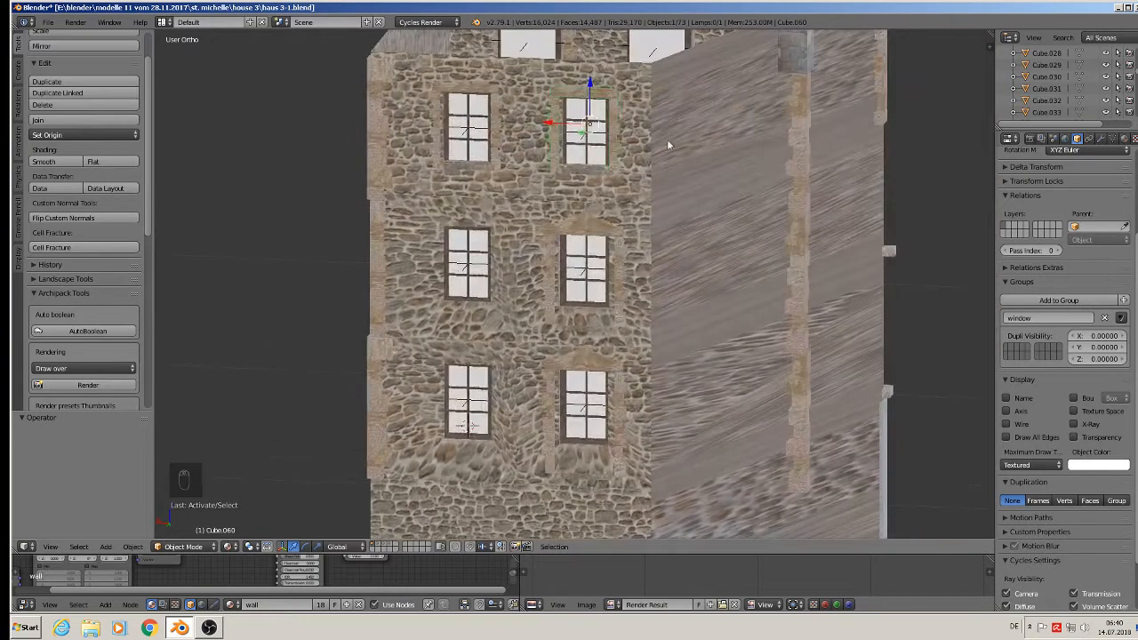
scroll(622, 139, up, 2)
key(x)
click(572, 139)
right_click(366, 60)
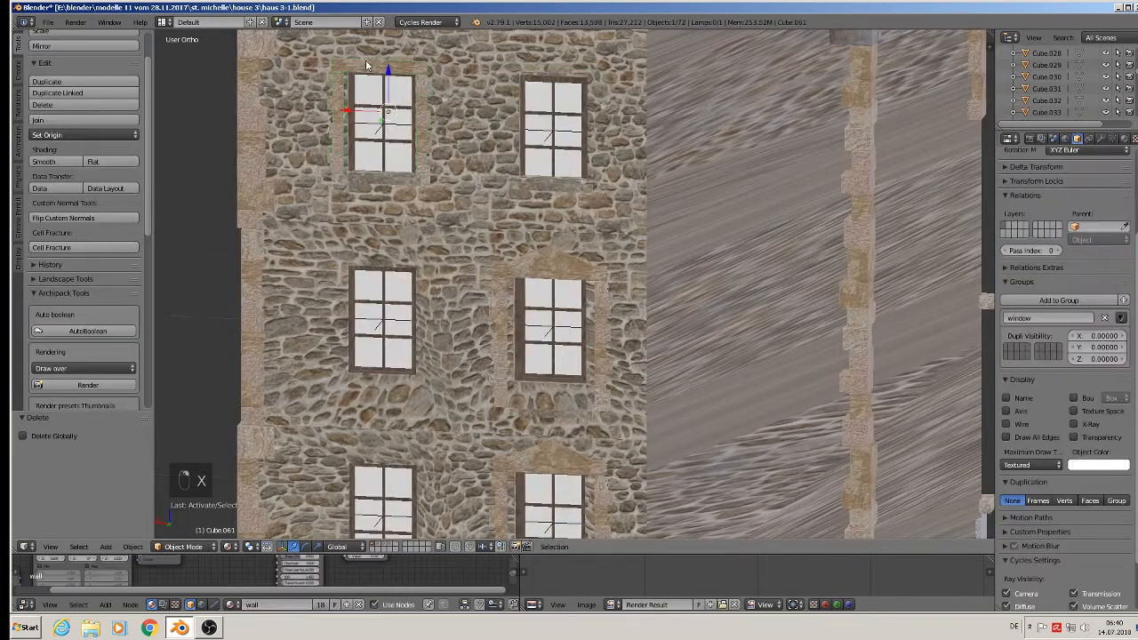
key(x)
click(365, 61)
Delete the two remaining pedimented window surrounds on the lower two window rows of the opposite facade.
right_click(552, 263)
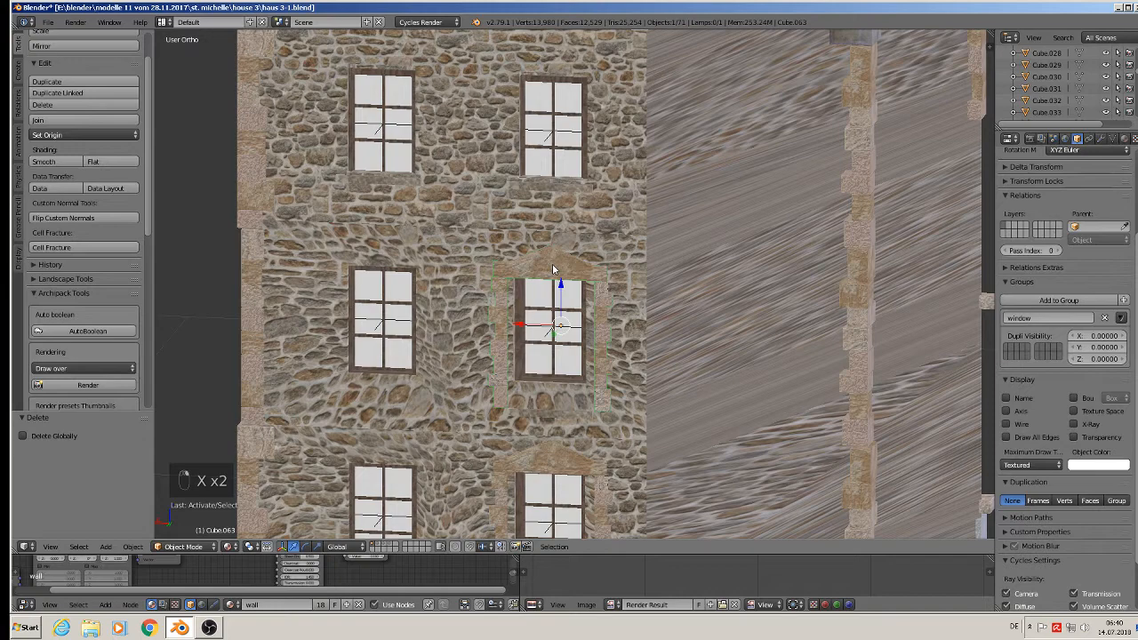
shift+scroll(598, 170, down, 3)
key(x)
click(570, 315)
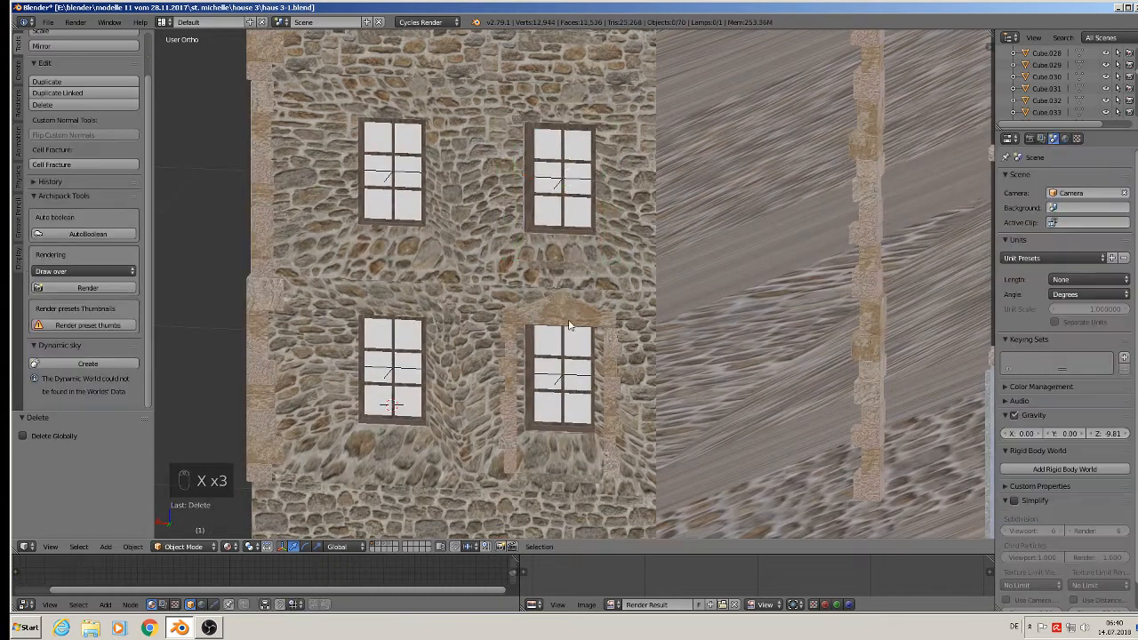
right_click(569, 317)
key(x)
click(566, 317)
Delete the two lower corner-stone strips along the left-hand edge of the opposite facade.
scroll(566, 317, down, 5)
middle_drag(587, 313, 658, 309)
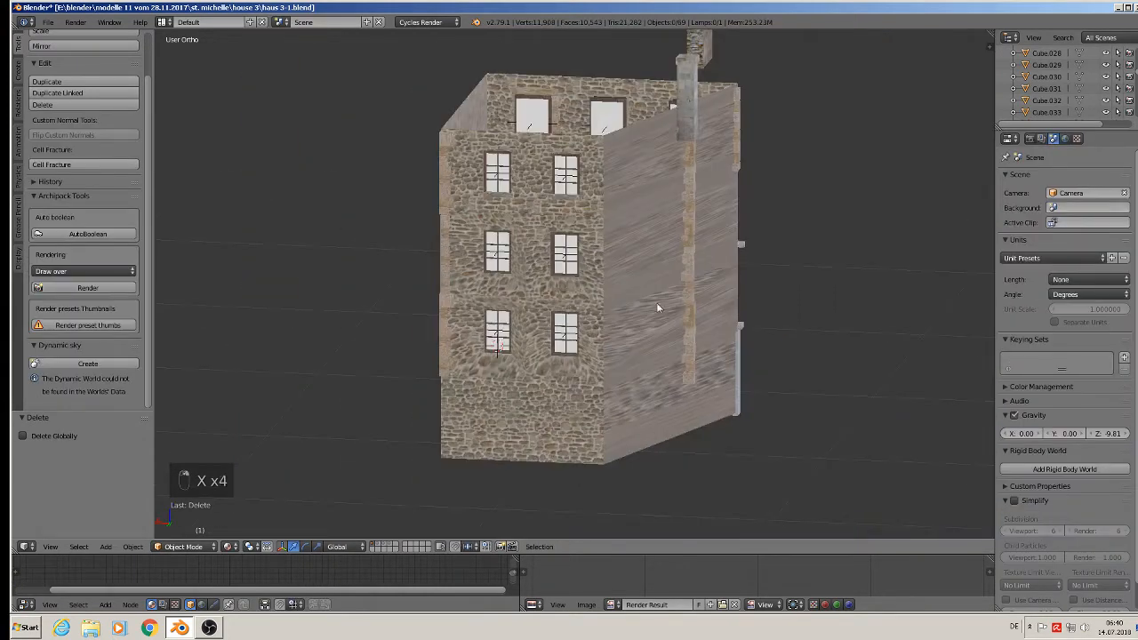
right_click(436, 343)
key(x)
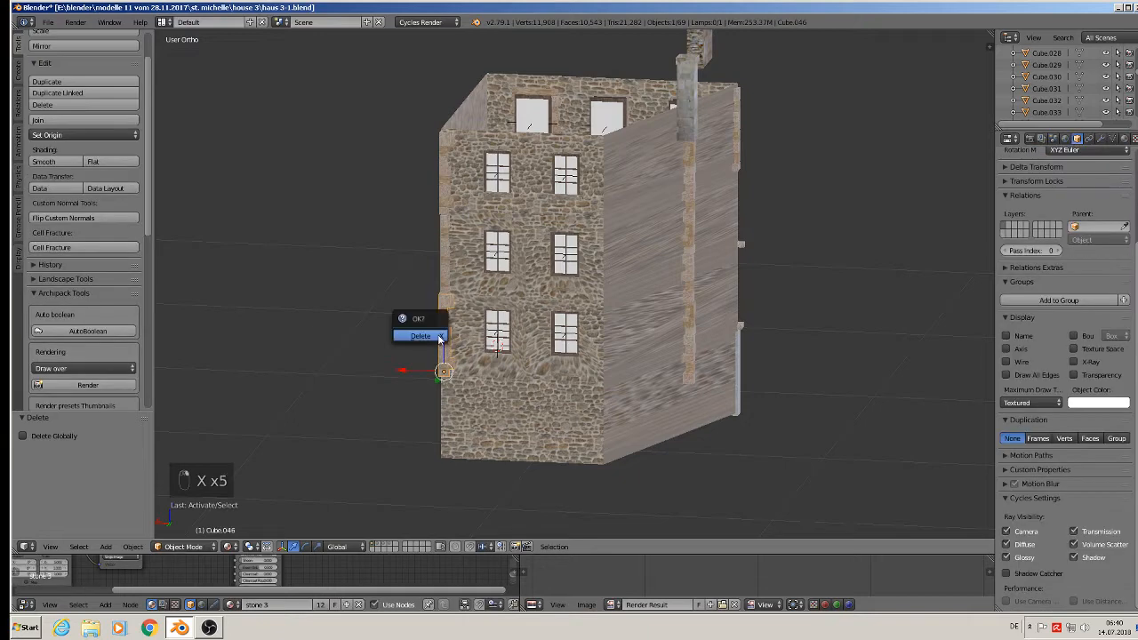
click(421, 333)
right_click(449, 281)
key(x)
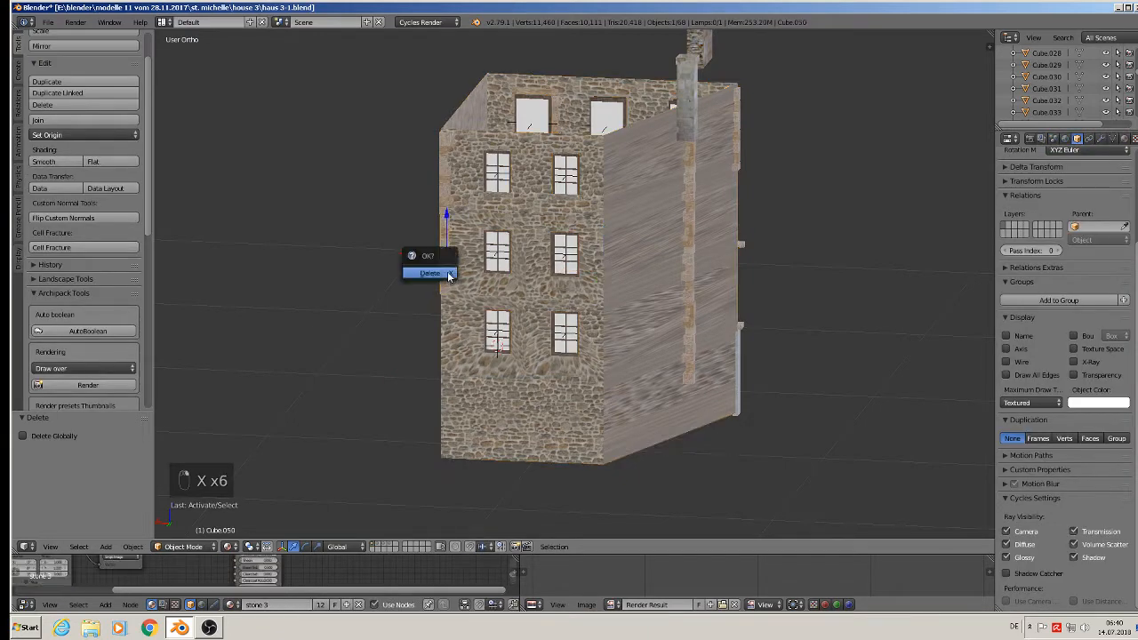
click(452, 269)
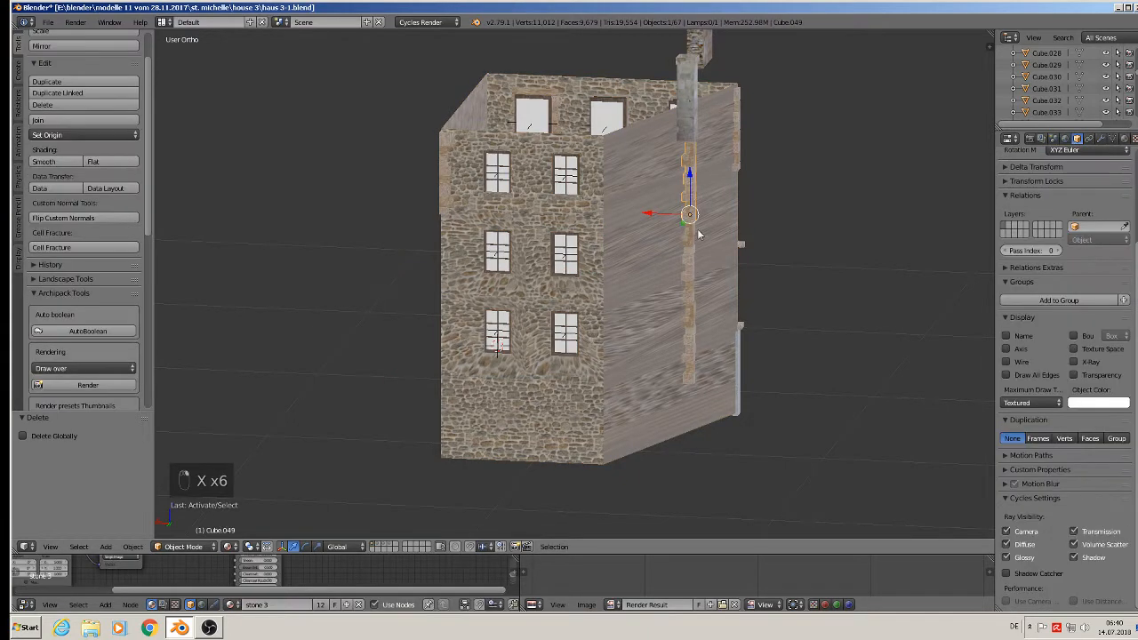
Delete the two upper corner-stone strips on the blank side wall beneath the chimney.
right_click(685, 254)
key(x)
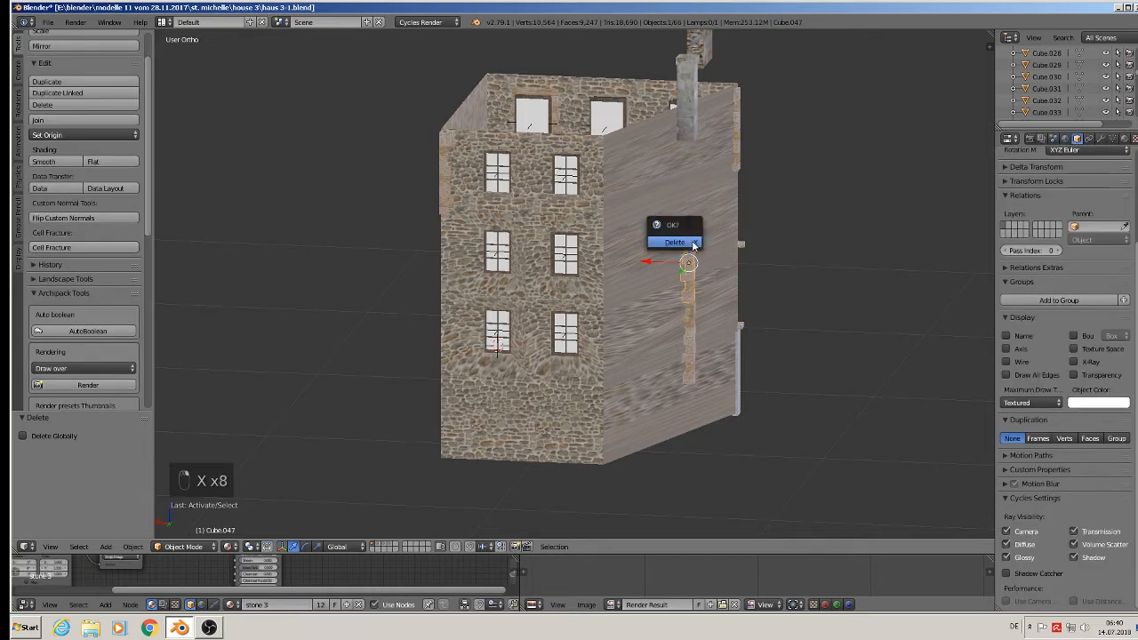
click(692, 248)
Move the lowest remaining corner-stone strip on the blank side wall about 0.28 along X and save the file.
right_click(693, 334)
drag(665, 374, 596, 355)
middle_drag(607, 233, 356, 223)
click(46, 22)
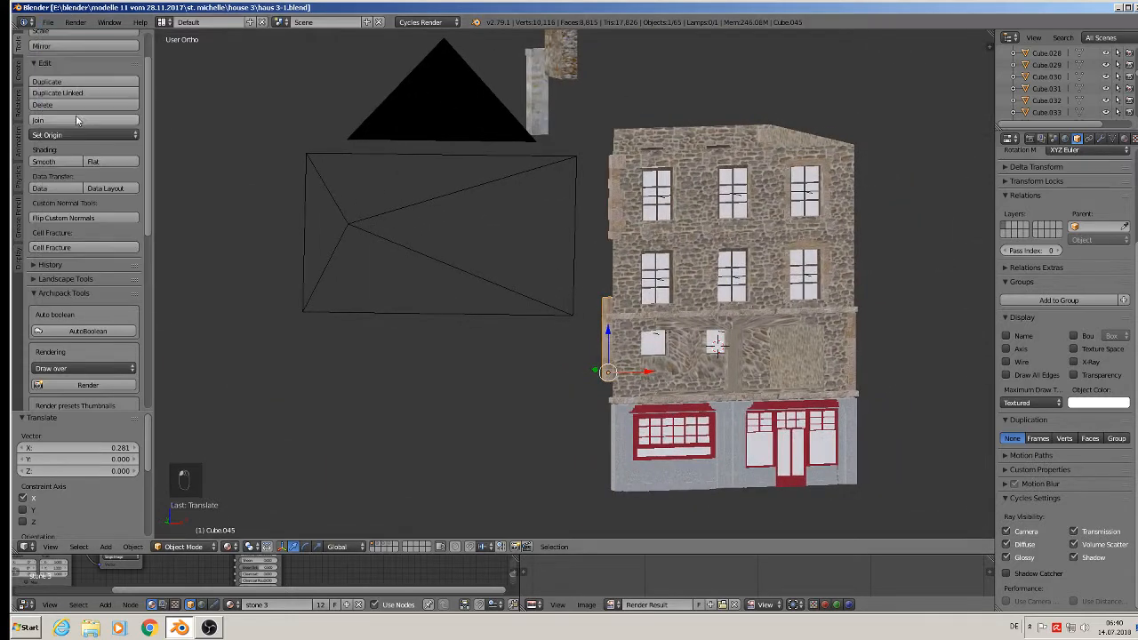
Apply the rotation and scale of the dormer in front of the reference photos and set its origin to its geometry.
shift+middle_drag(684, 213, 558, 306)
scroll(558, 305, down, 4)
shift+middle_drag(680, 197, 597, 373)
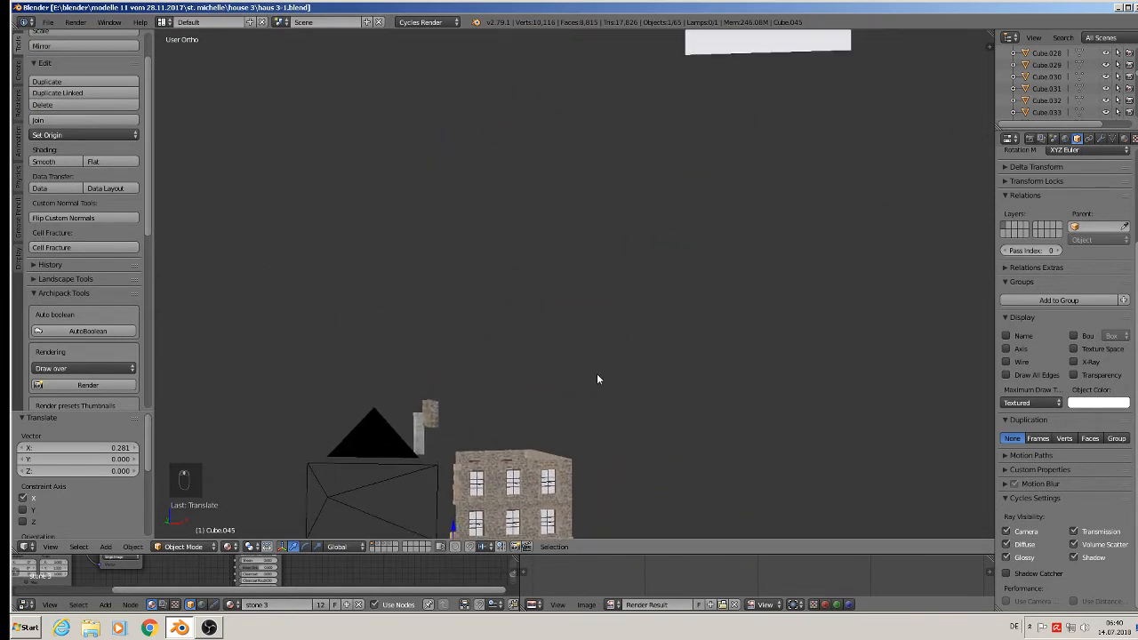
scroll(597, 374, down, 3)
middle_drag(692, 272, 718, 213)
scroll(665, 197, up, 6)
shift+middle_drag(769, 108, 558, 374)
scroll(646, 300, up, 3)
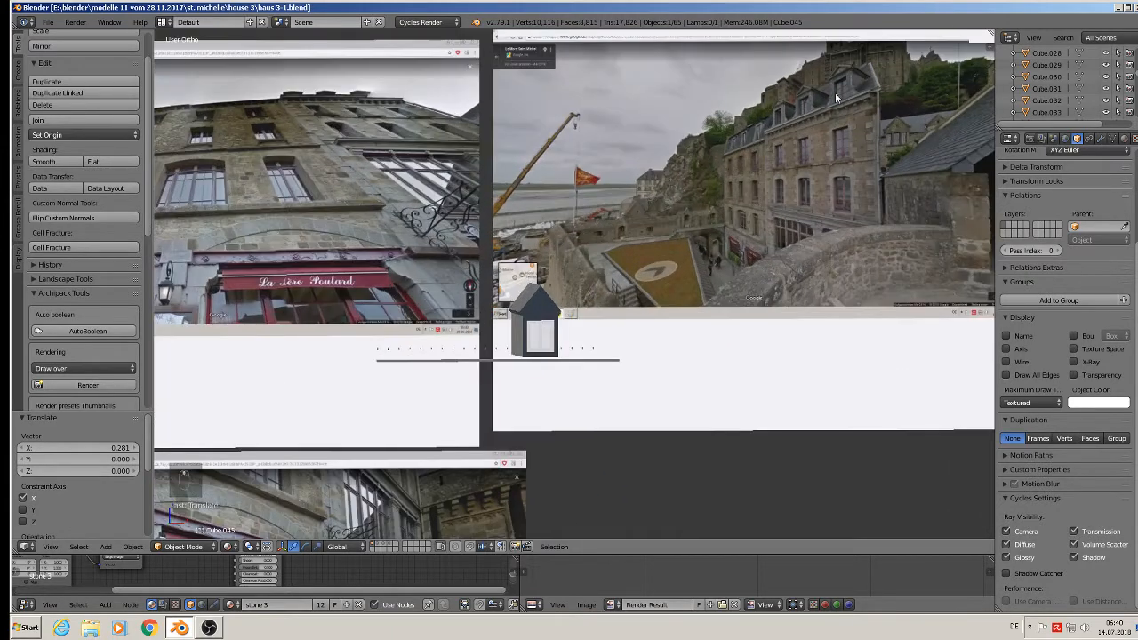
right_click(545, 321)
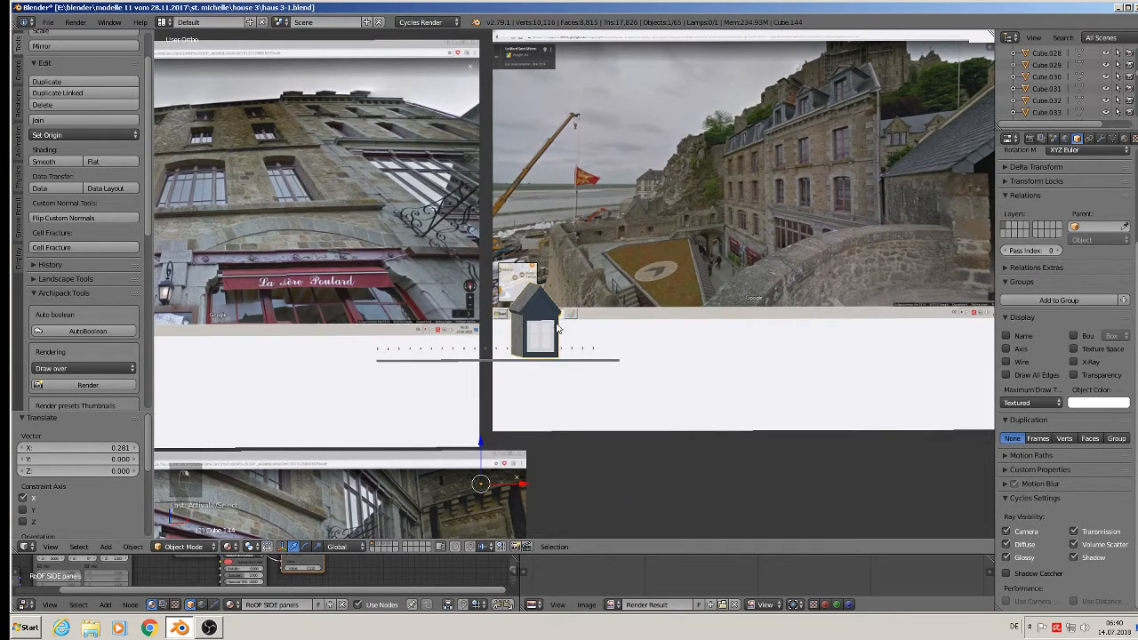
middle_drag(546, 321, 573, 333)
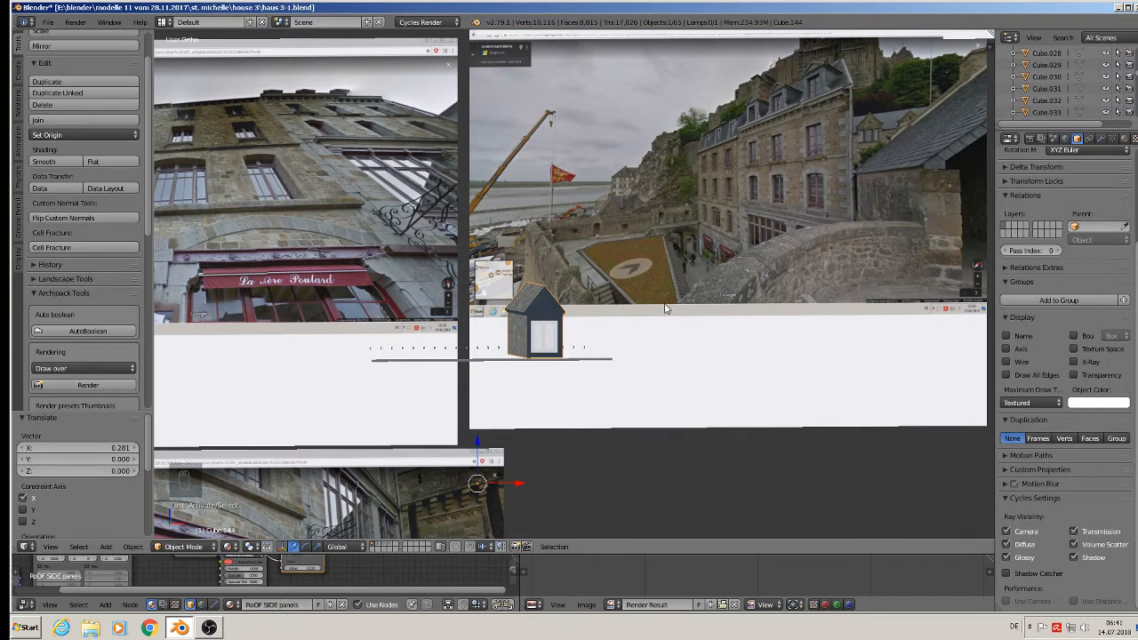
click(133, 546)
mouse_move(177, 457)
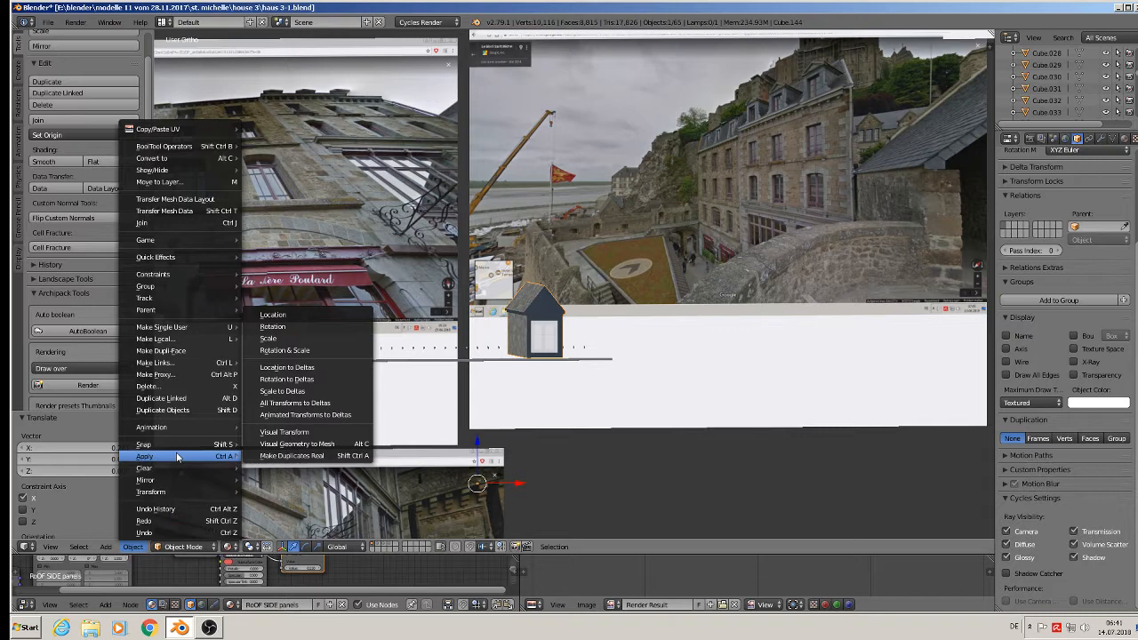
click(286, 349)
click(82, 134)
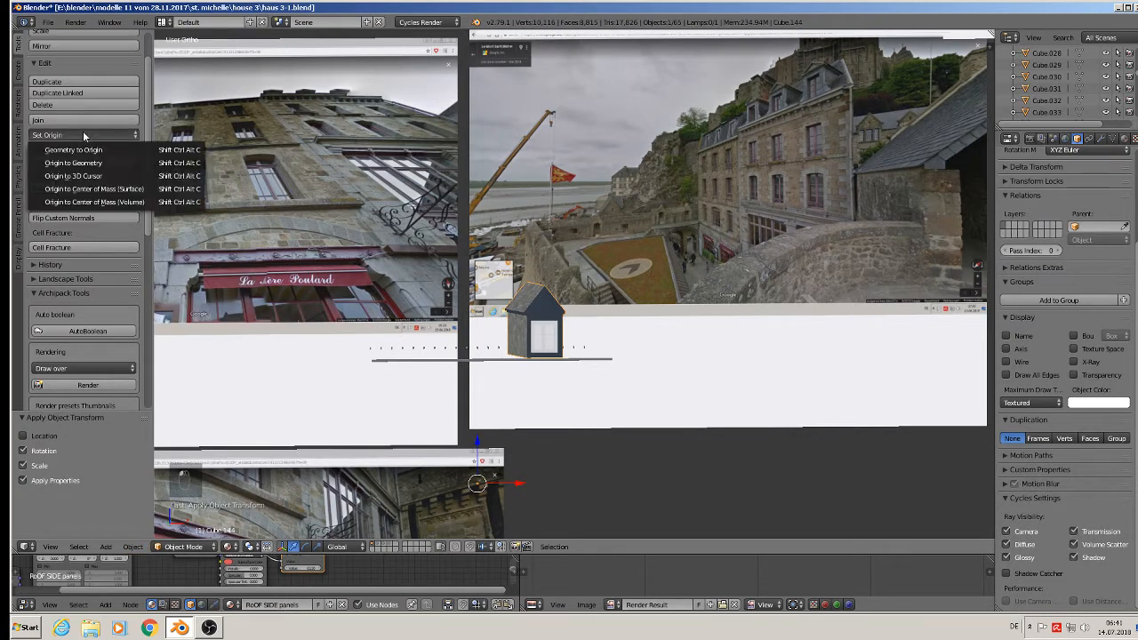
click(90, 165)
Duplicate the dormer and move the copy about 3.63 down along Z and 3.04 along negative X to above the house.
scroll(610, 291, down, 3)
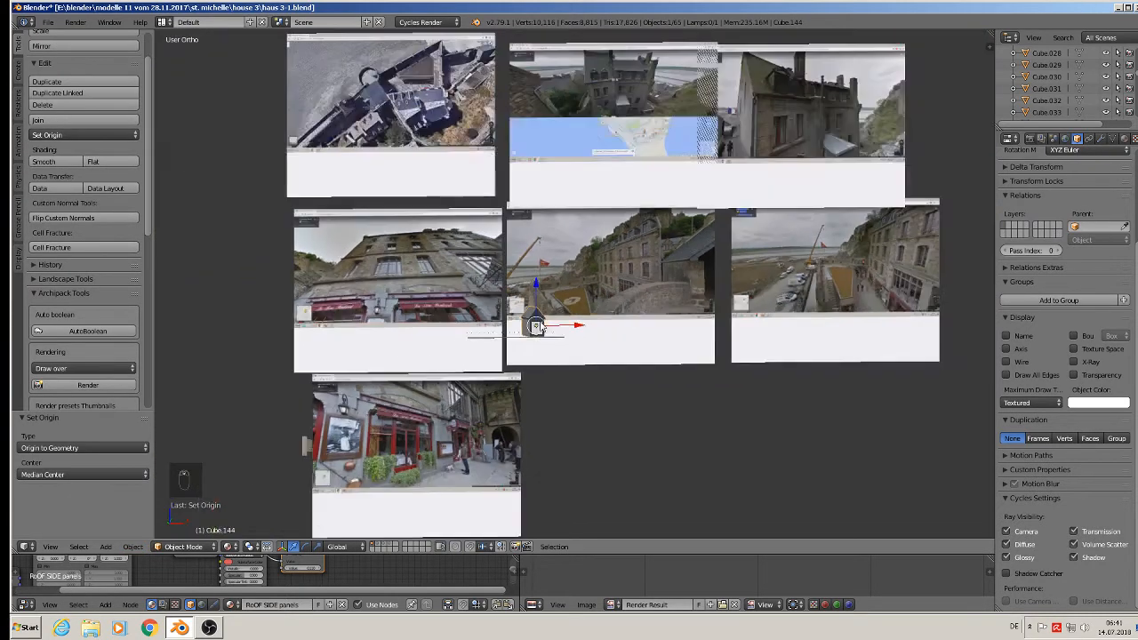
scroll(683, 232, down, 4)
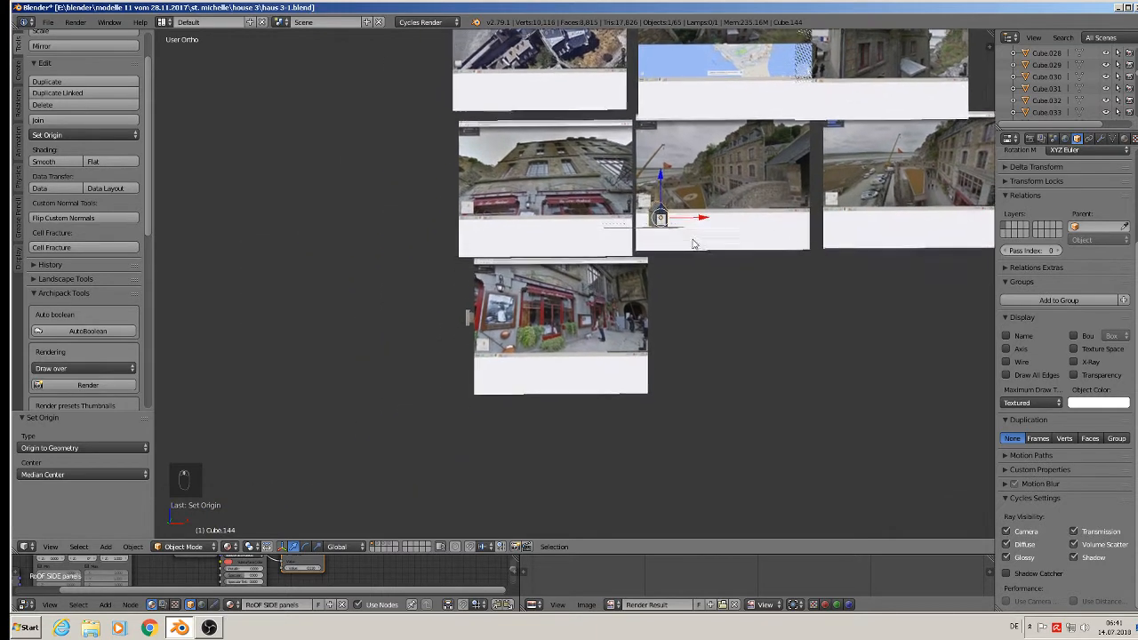
scroll(670, 211, down, 1)
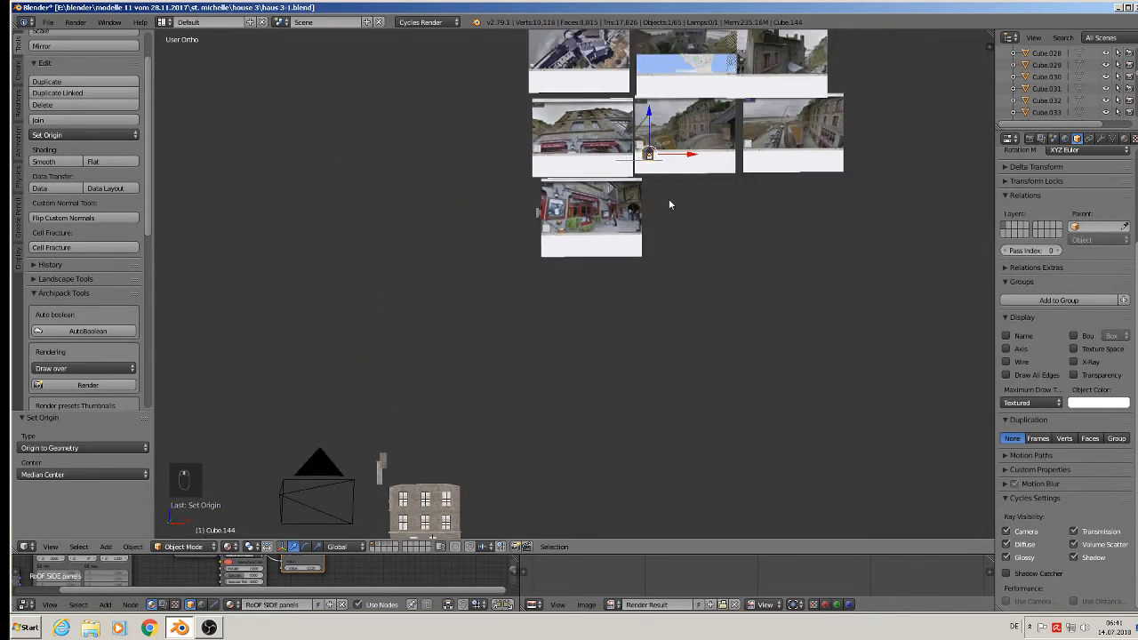
key(shift+d)
click(647, 442)
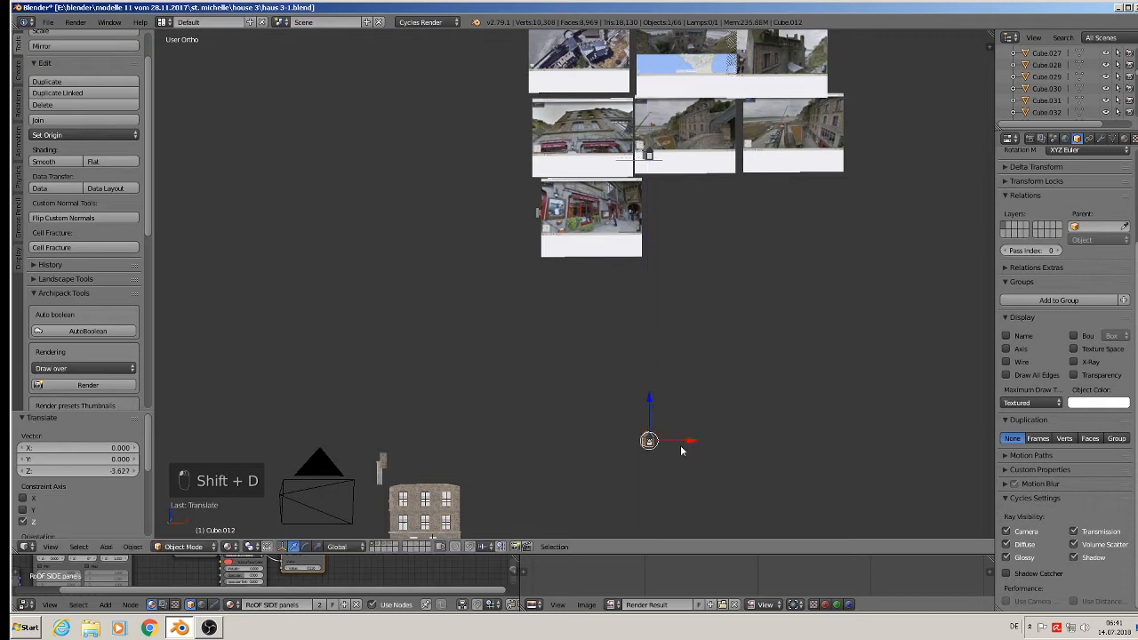
drag(680, 444, 449, 471)
scroll(590, 325, up, 2)
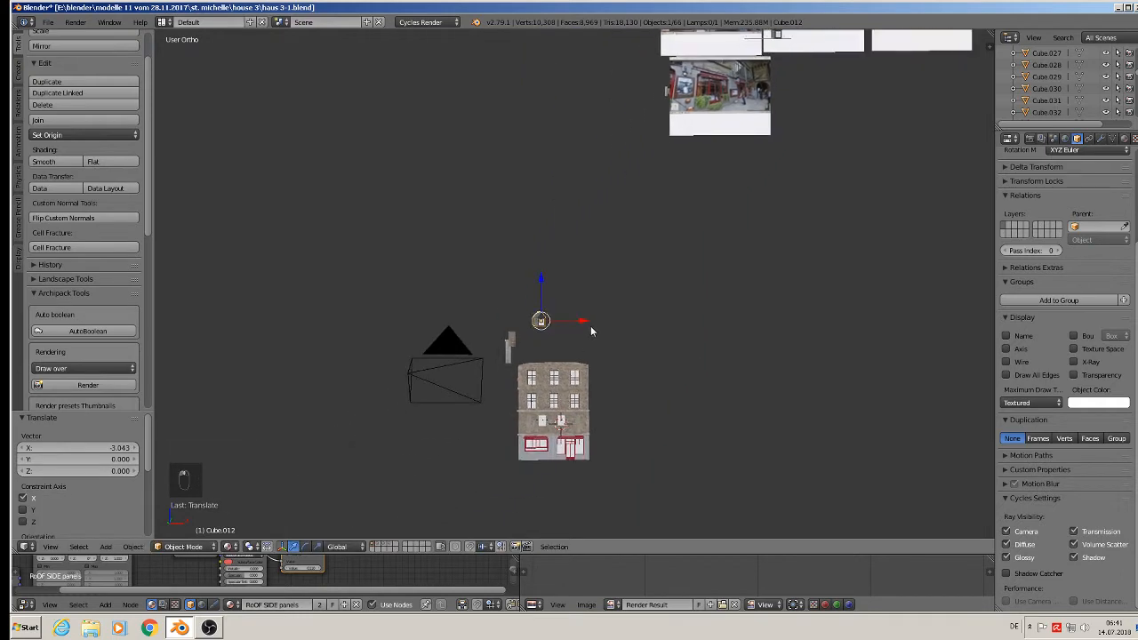
Lower the dormer copy beside the chimney and align it over the front facade's left-hand window column.
key(KP_1)
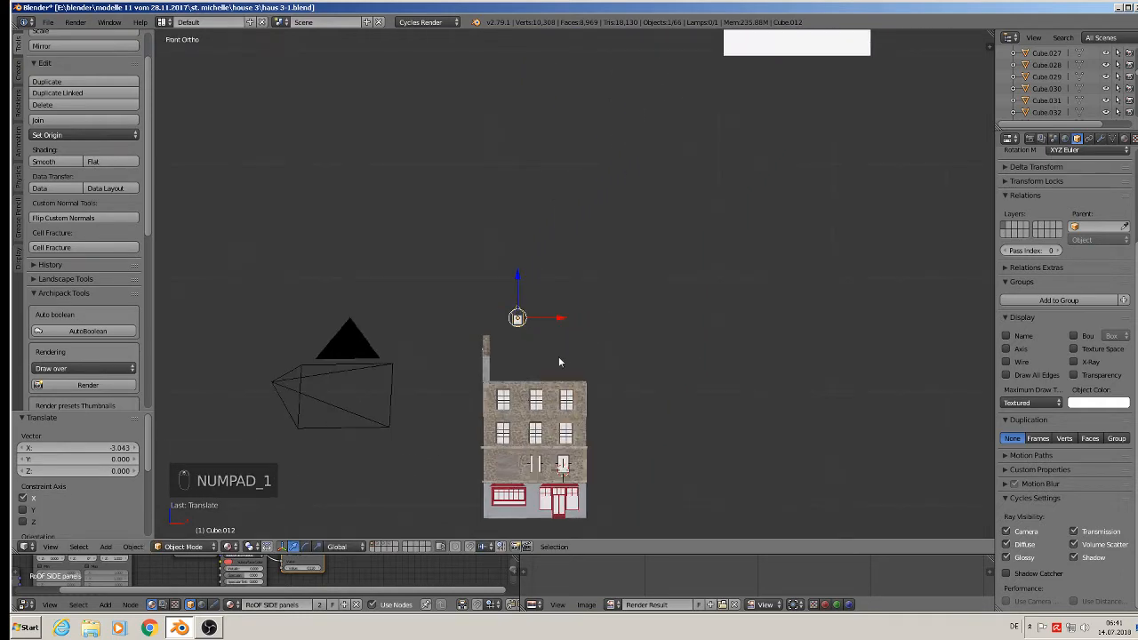
scroll(564, 287, up, 2)
drag(474, 233, 479, 309)
drag(516, 352, 487, 362)
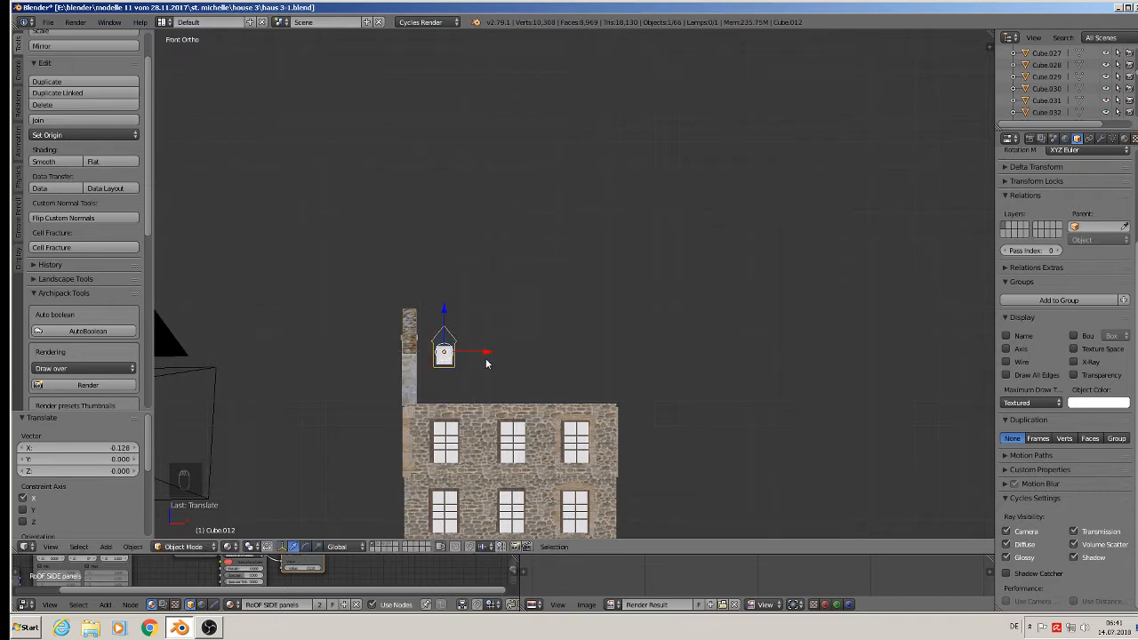
Duplicate the dormer twice along X, by about 0.30 and 0.25, above the front facade's centre and right-hand window columns.
key(shift+d)
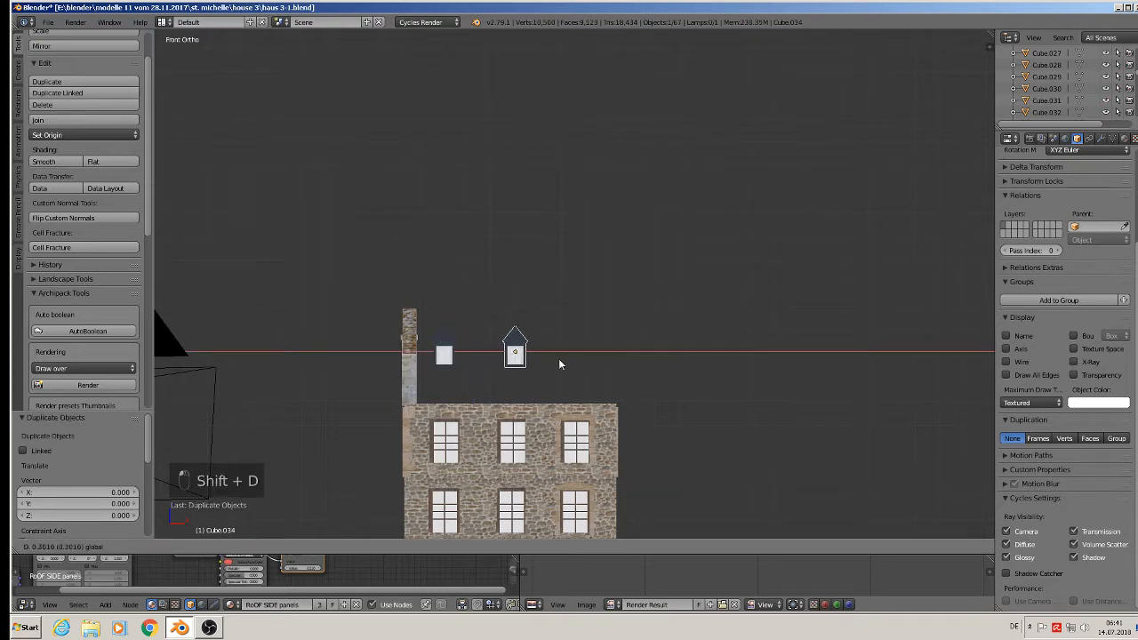
click(560, 362)
key(shift+d)
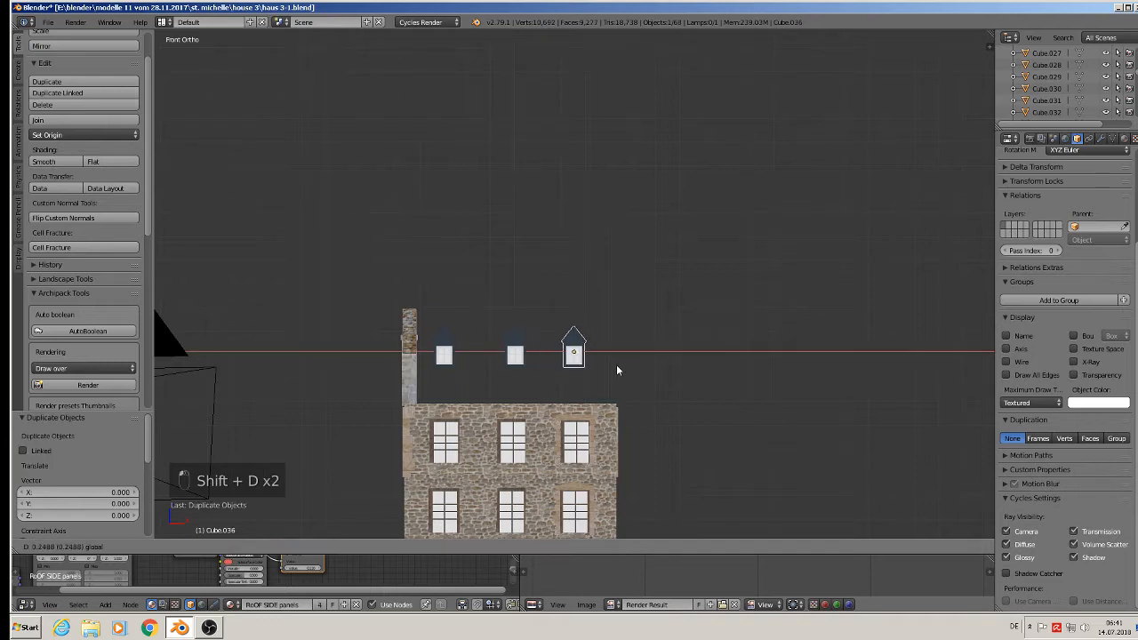
click(616, 365)
Duplicate the third front dormer about 0.74 along Y to the opposite side of the house.
middle_drag(616, 364, 735, 385)
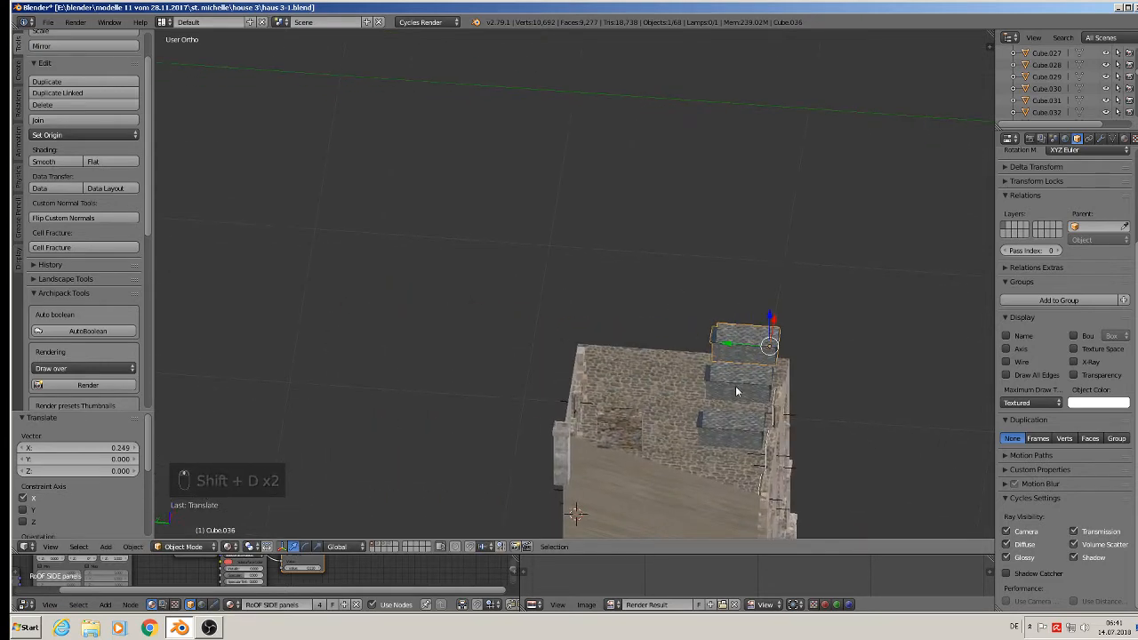
key(shift+d)
key(y)
click(548, 410)
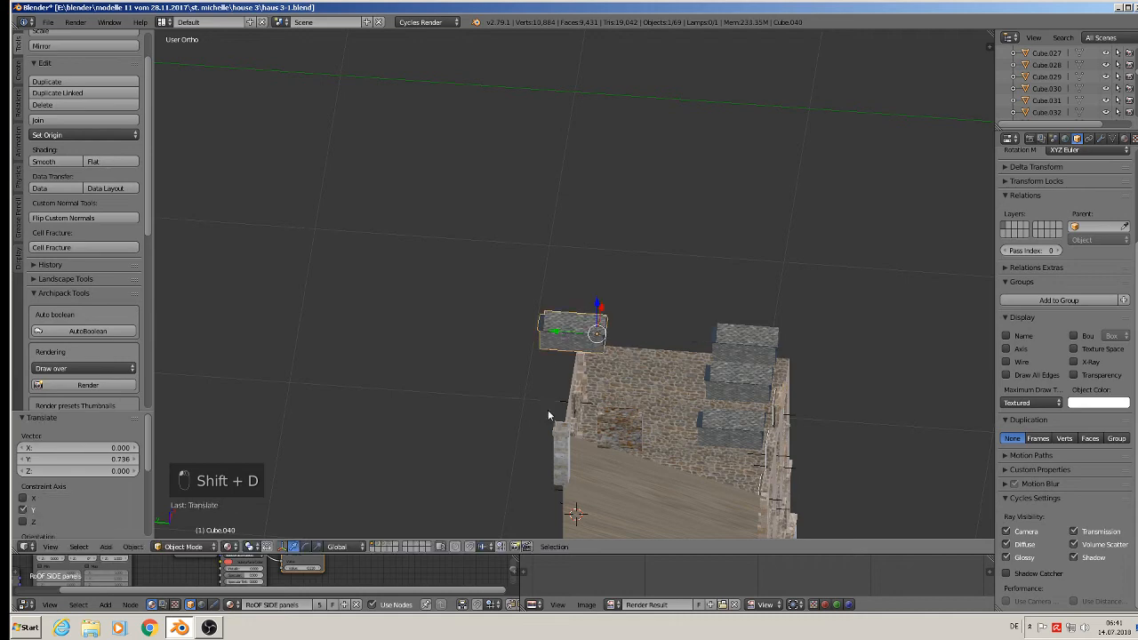
key(r)
key(z)
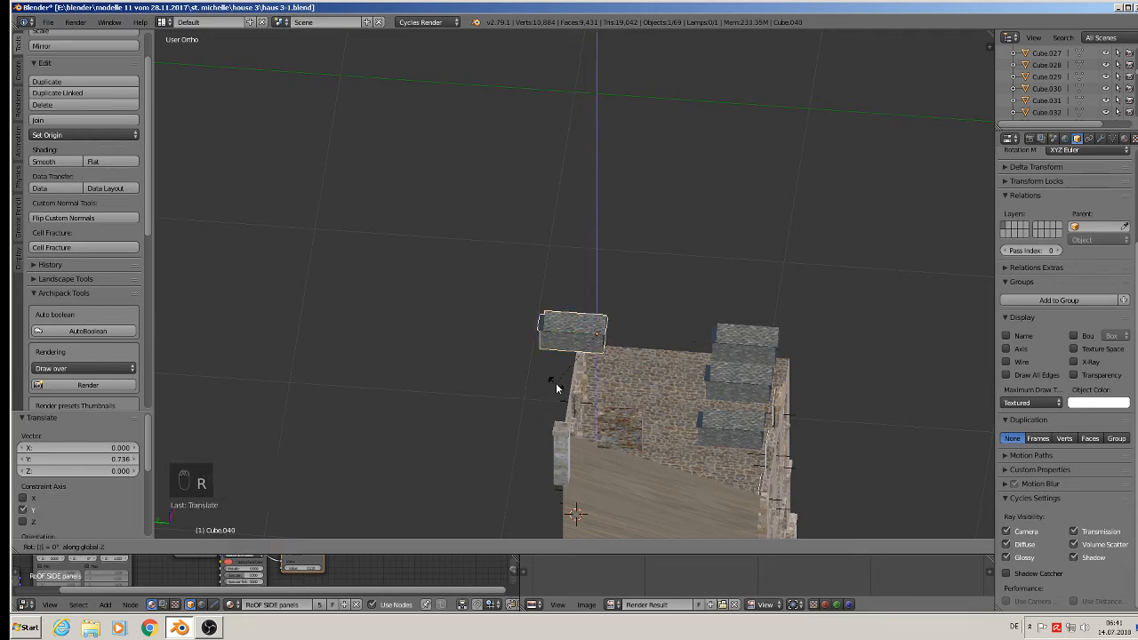
click(556, 382)
Rotate the dormer on the opposite side 180 degrees about the Z axis.
middle_drag(548, 384, 511, 358)
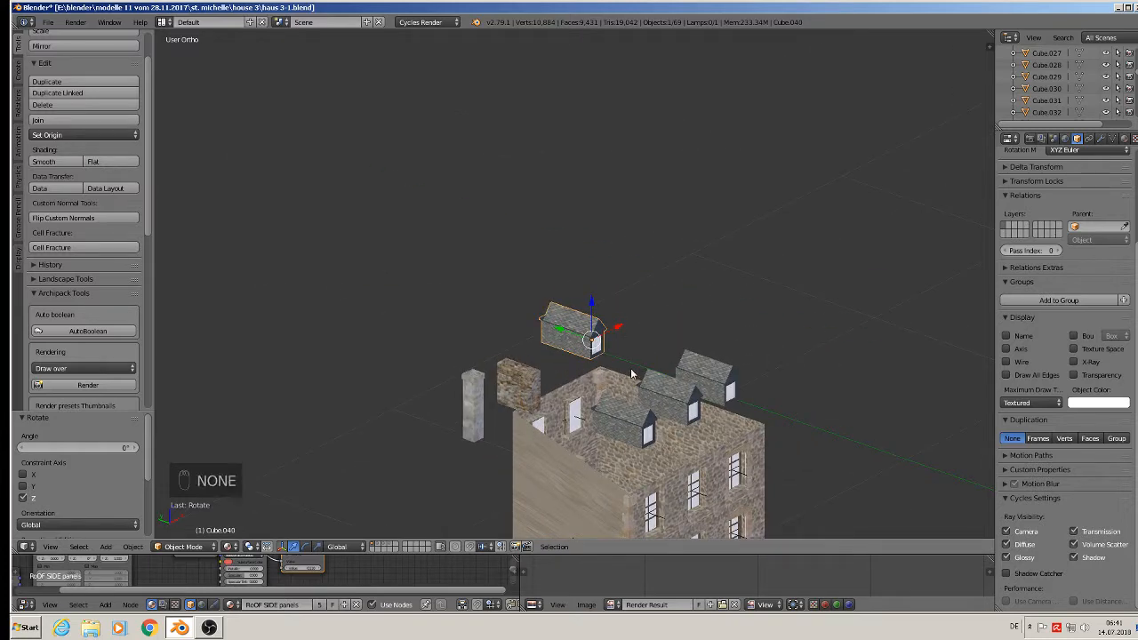
text(rz180)
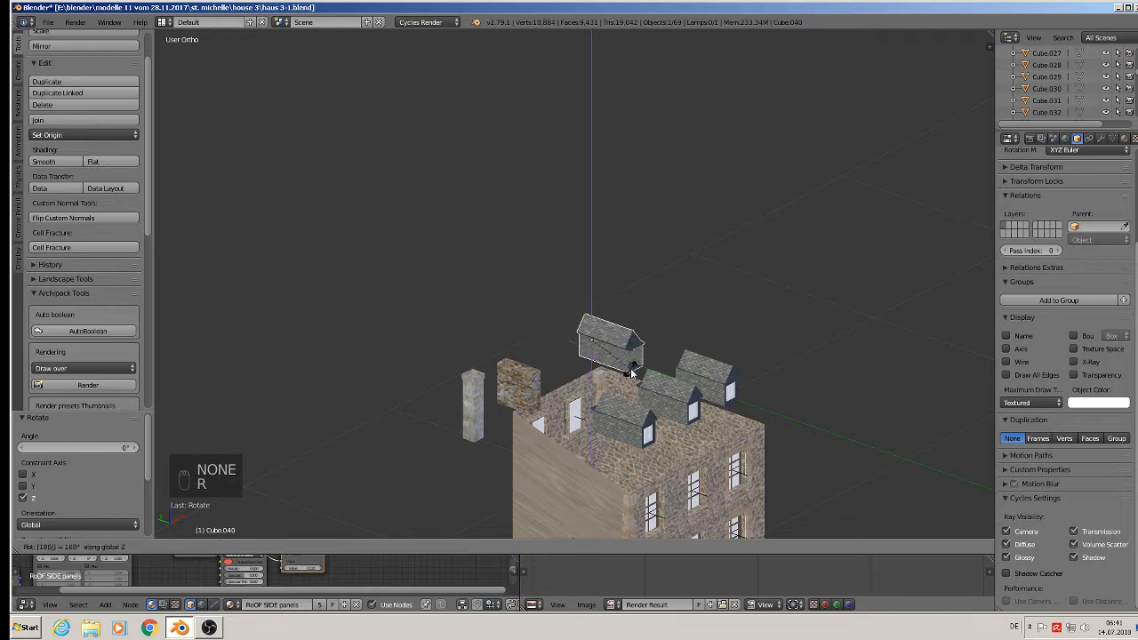
key(Return)
Duplicate the turned dormer along X over the opposite facade's neighbouring window column, deselect everything and save the file.
middle_drag(631, 373, 751, 398)
key(shift+d)
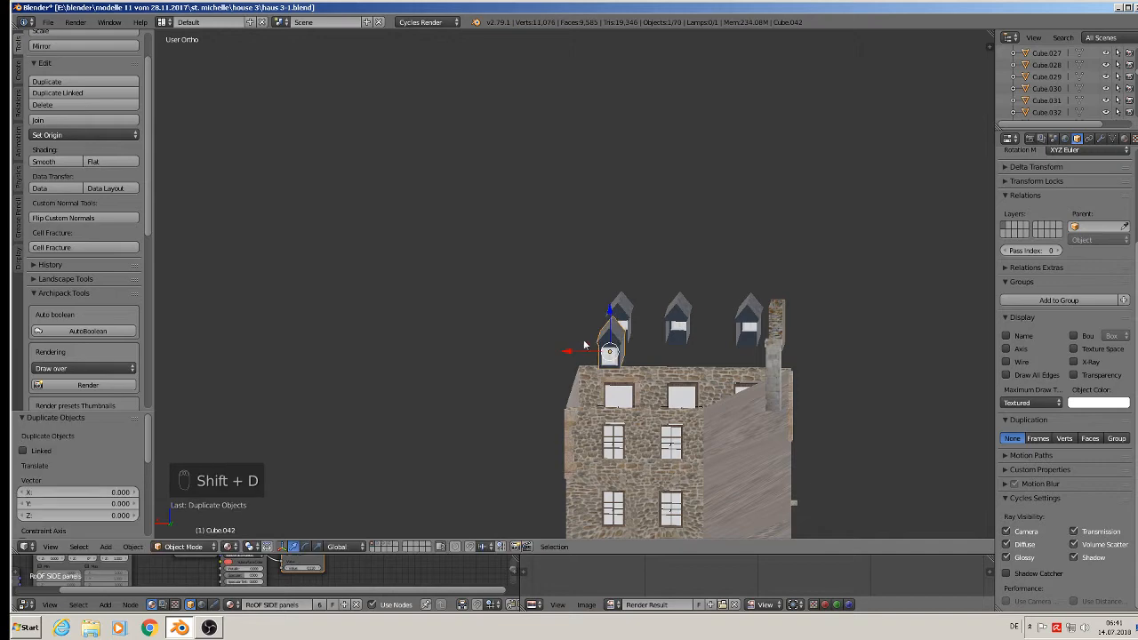
key(x)
click(681, 387)
middle_drag(681, 386, 676, 346)
key(a)
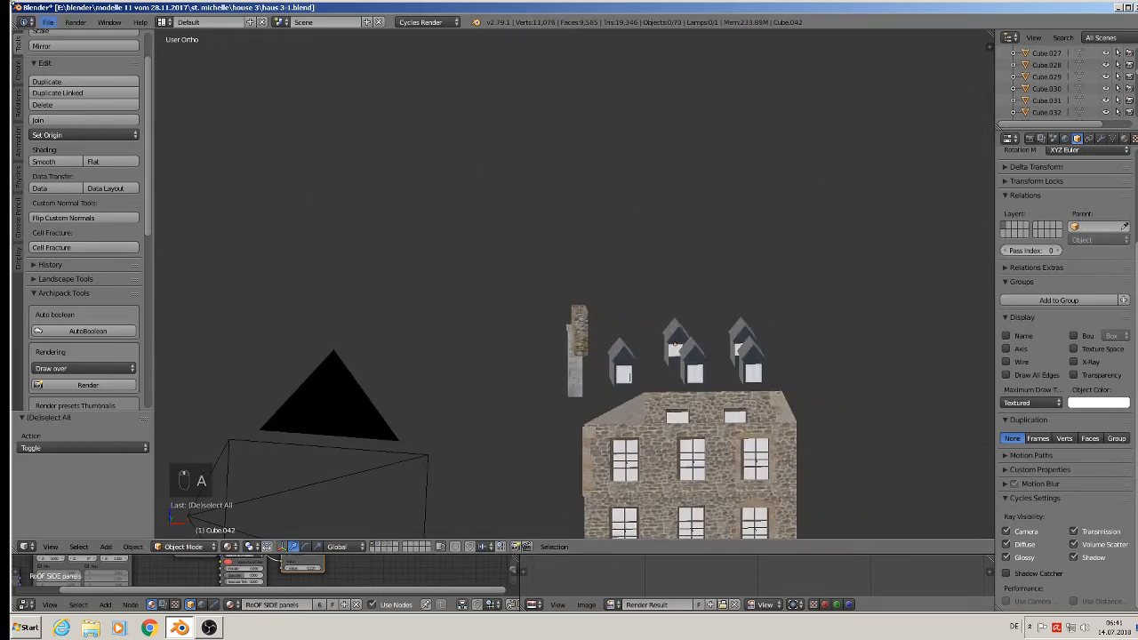
click(49, 29)
click(103, 114)
Examine the reference photos of the restaurant facade, especially the tall windows above the red awnings.
scroll(785, 403, down, 3)
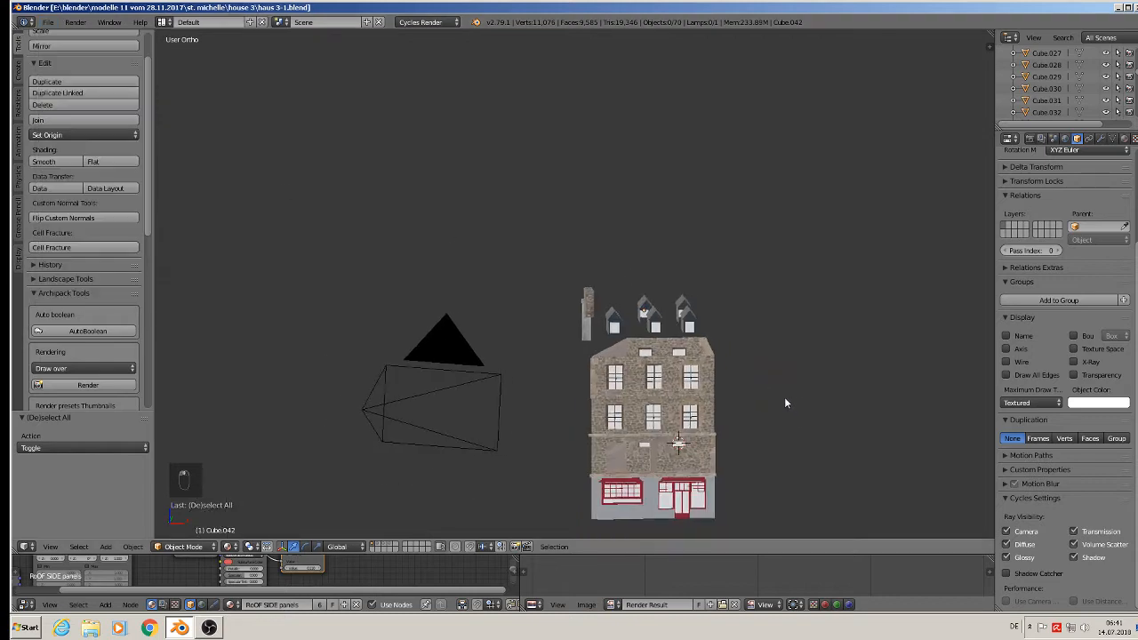
middle_drag(785, 403, 336, 509)
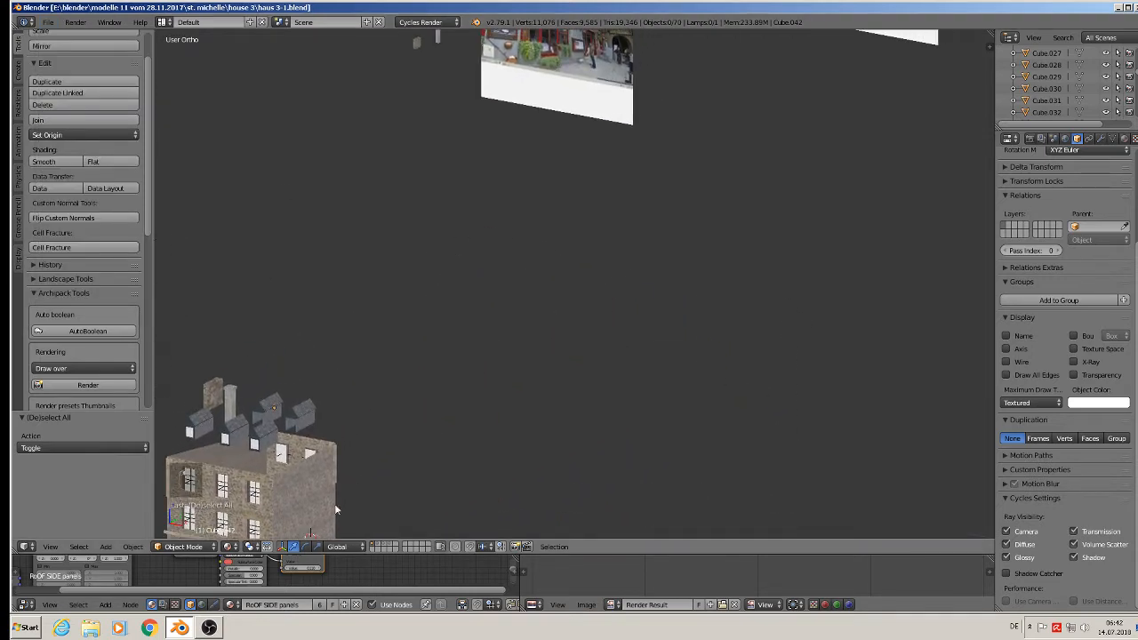
middle_drag(528, 272, 500, 11)
scroll(685, 224, up, 6)
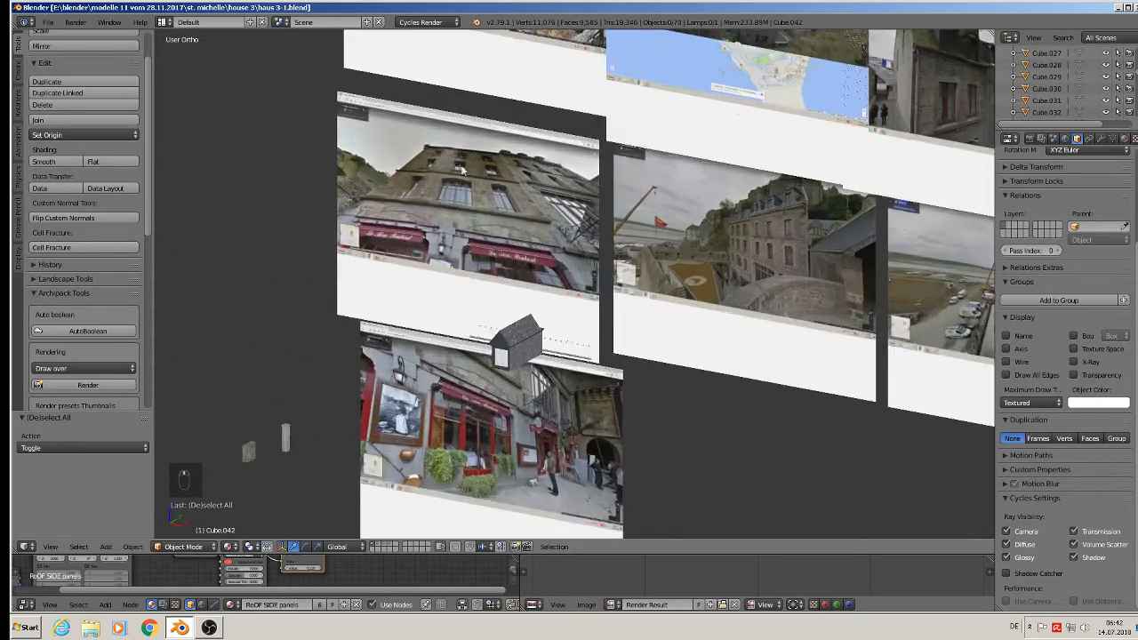
middle_drag(749, 296, 785, 256)
scroll(515, 193, up, 7)
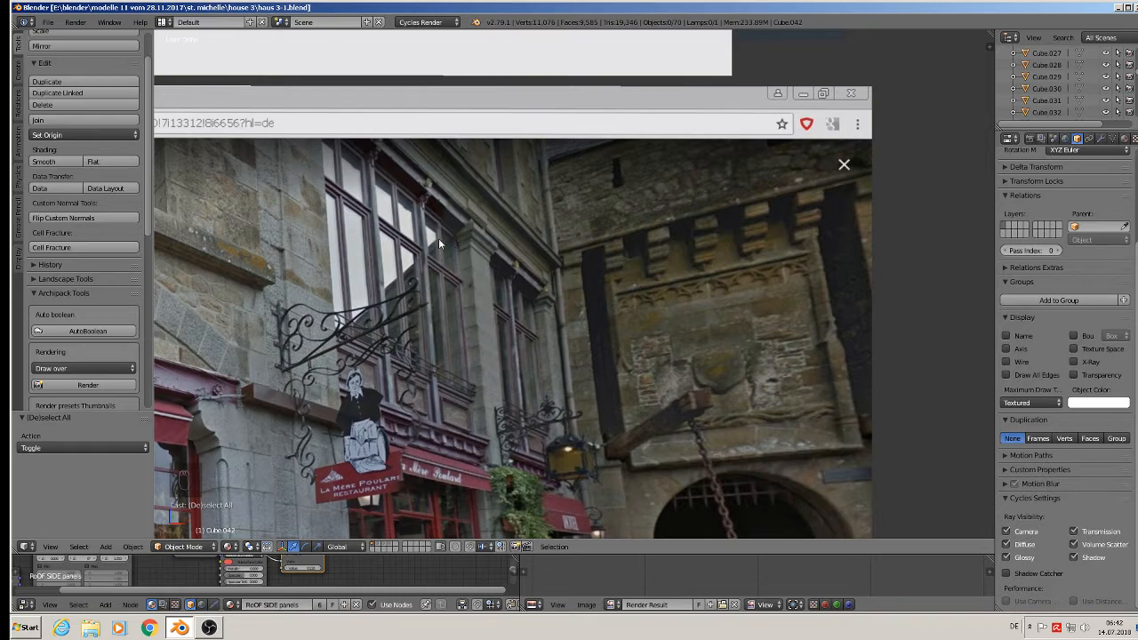
scroll(430, 452, down, 9)
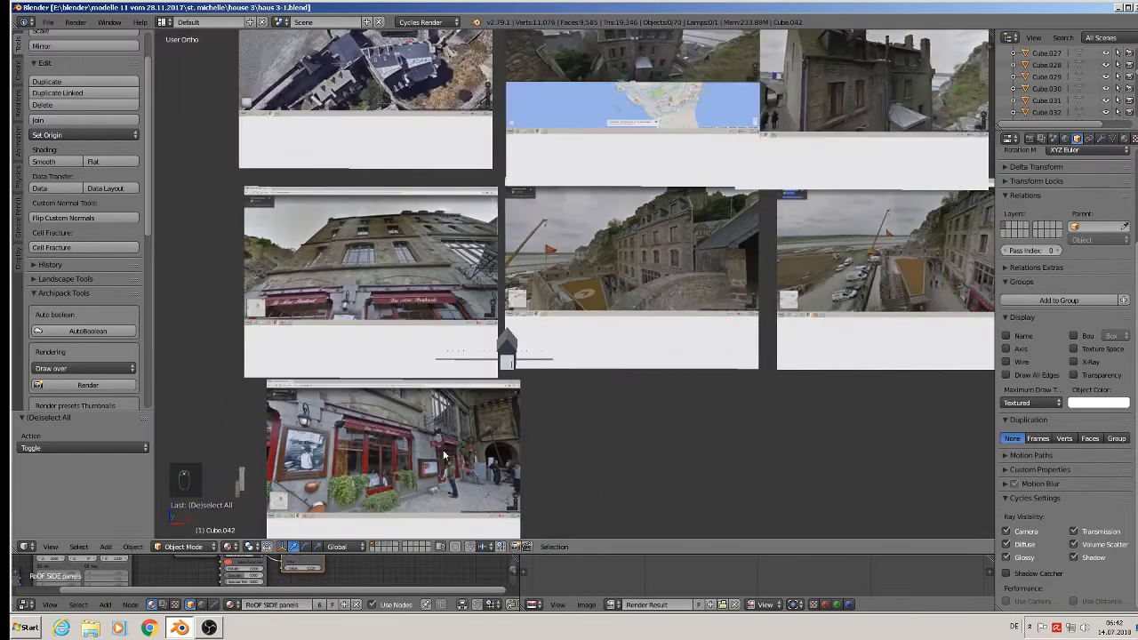
Select the six-pane window nearest the facade's edge, directly above the ledge over the blank storey.
shift+middle_drag(418, 429, 802, 81)
shift+middle_drag(528, 353, 775, 80)
scroll(681, 151, down, 4)
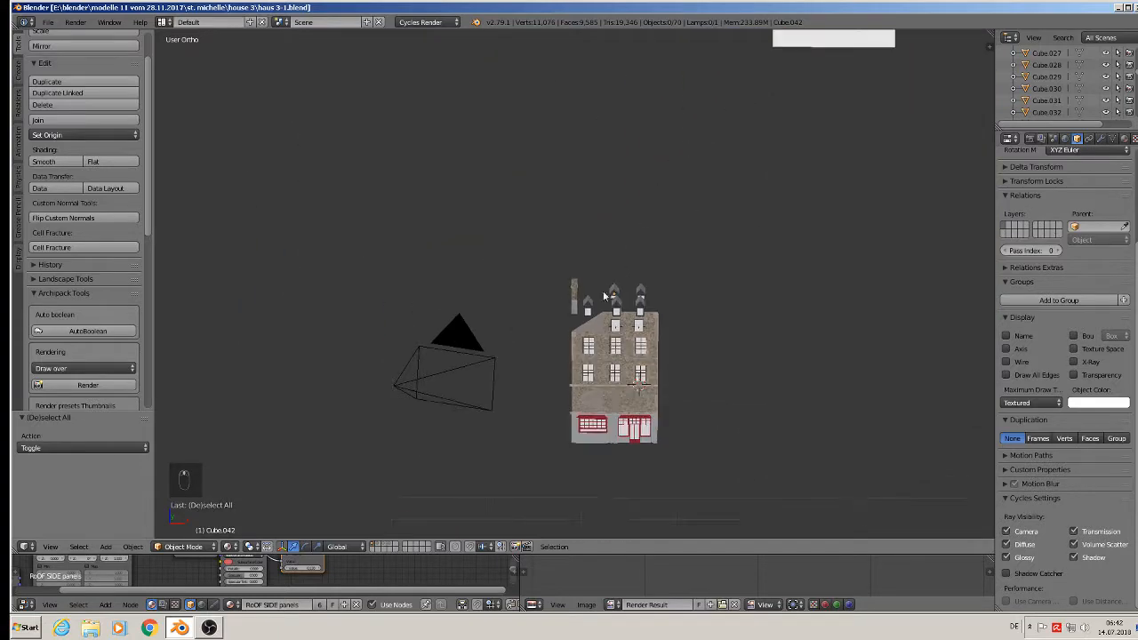
shift+middle_drag(564, 419, 654, 292)
scroll(679, 261, up, 8)
scroll(697, 232, up, 3)
click(700, 186)
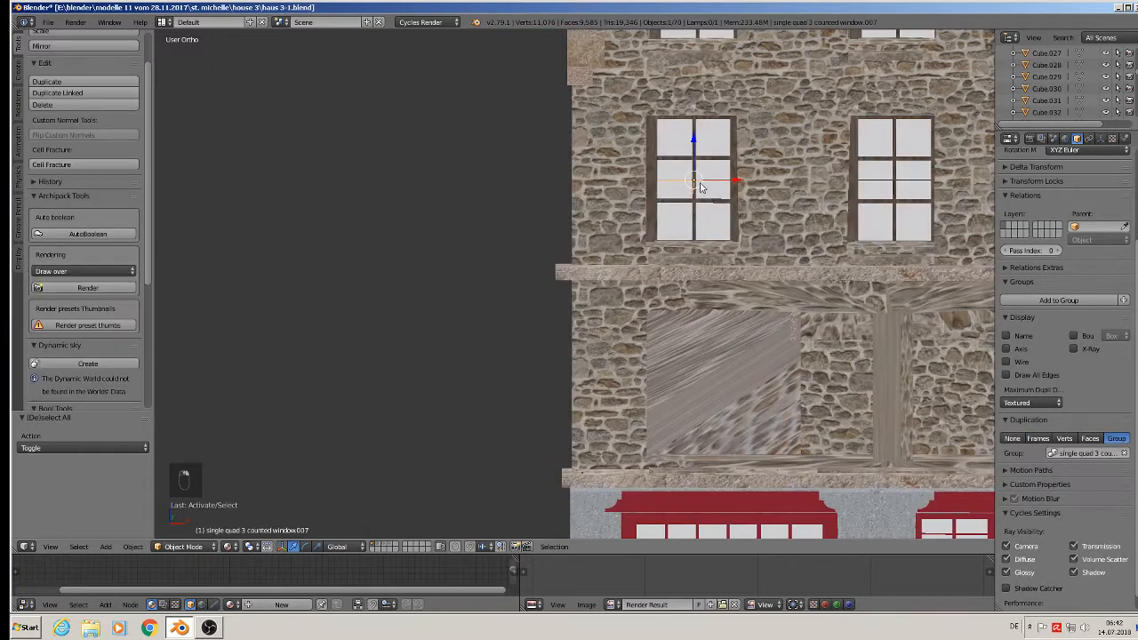
shift+middle_drag(699, 211, 530, 155)
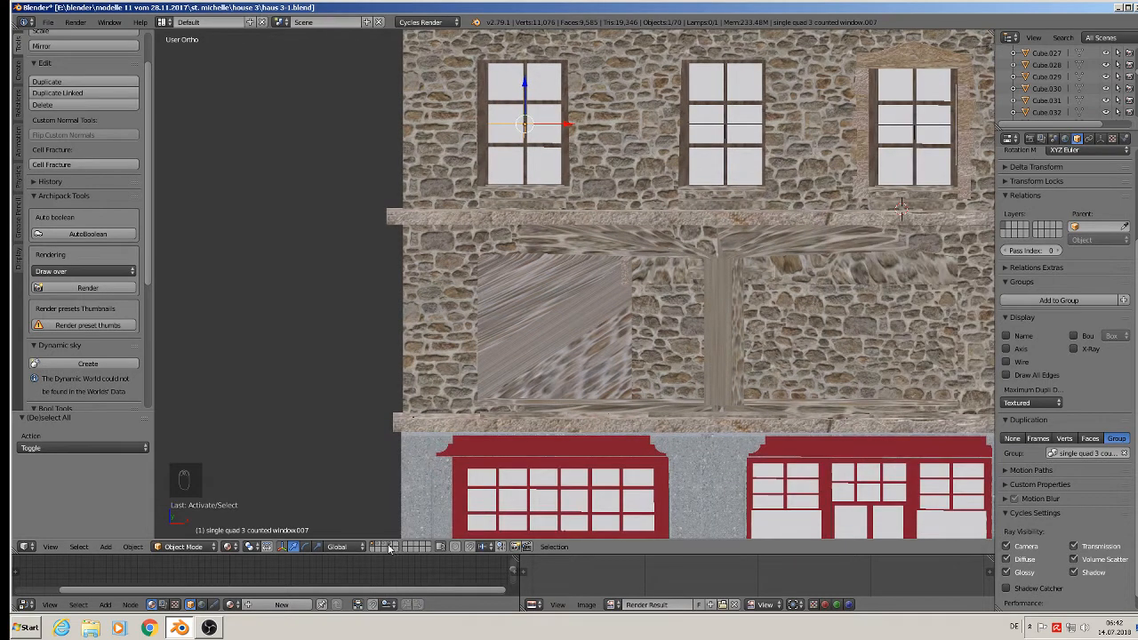
Switch to the layer that holds the three separate multi-pane window models and bring them into view.
click(388, 549)
scroll(662, 329, down, 5)
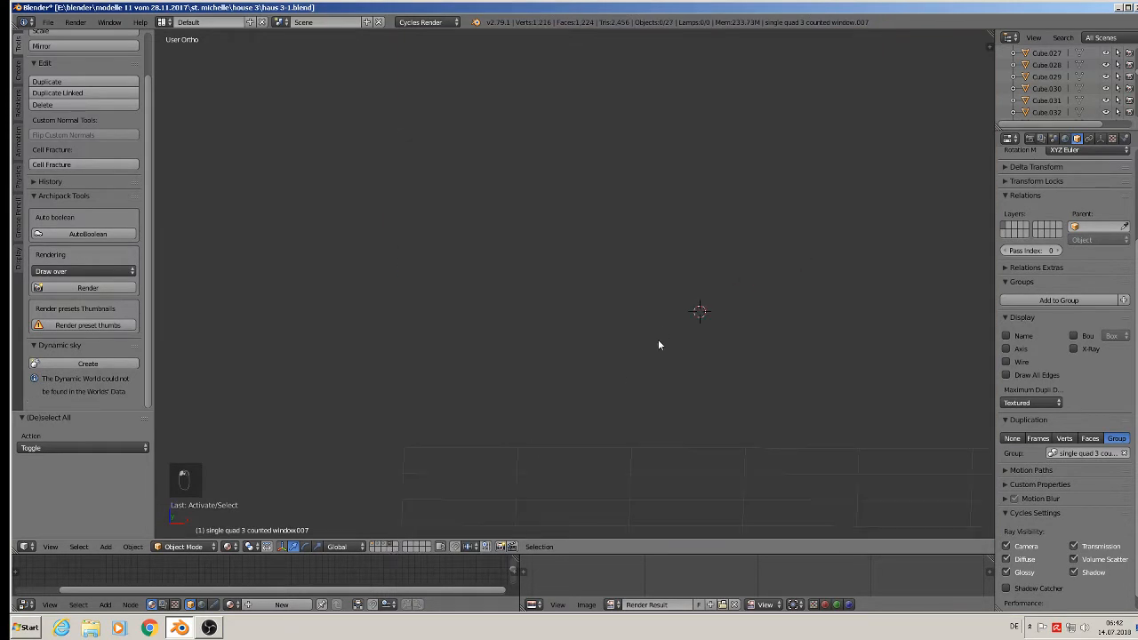
key(KP_Decimal)
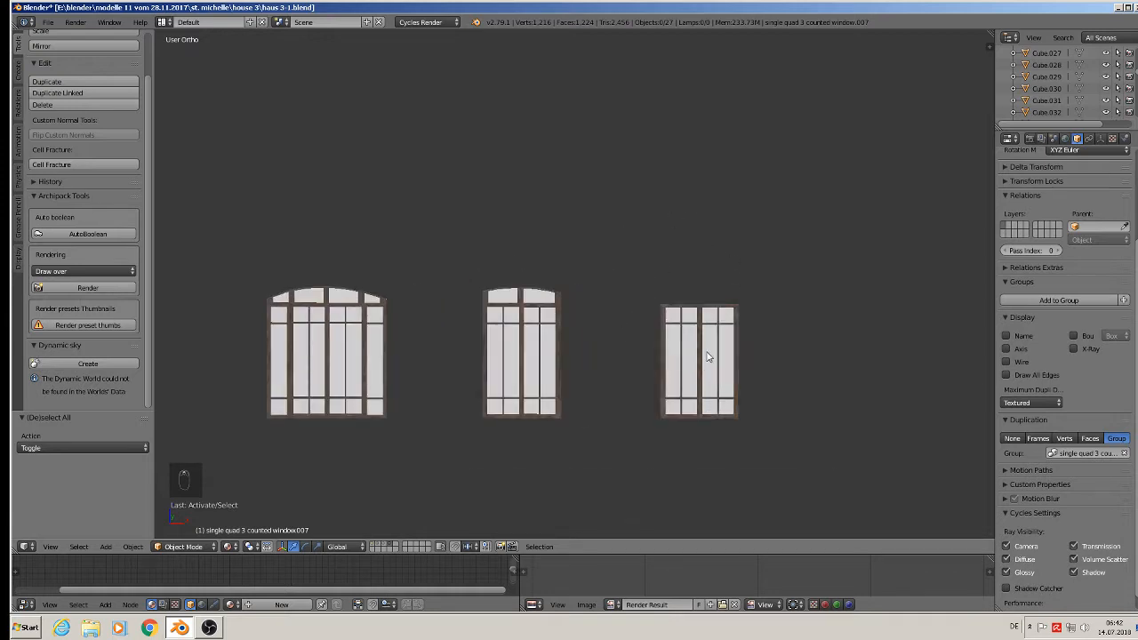
scroll(708, 357, down, 8)
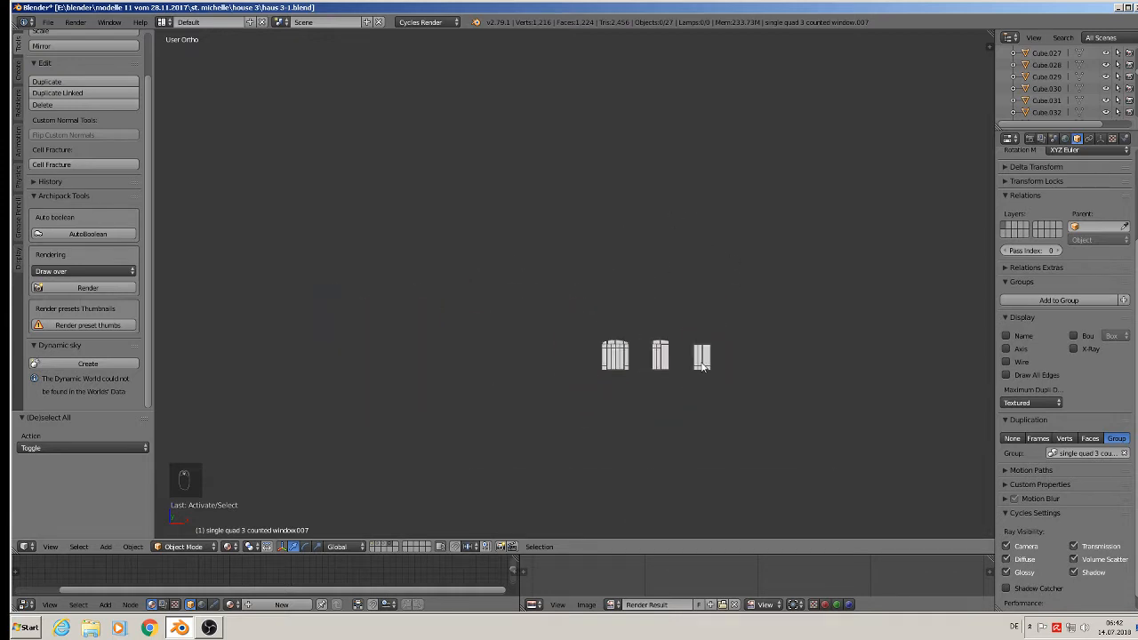
scroll(660, 342, up, 6)
Delete the main frame and both central casement frames of the wide arched window.
right_click(466, 356)
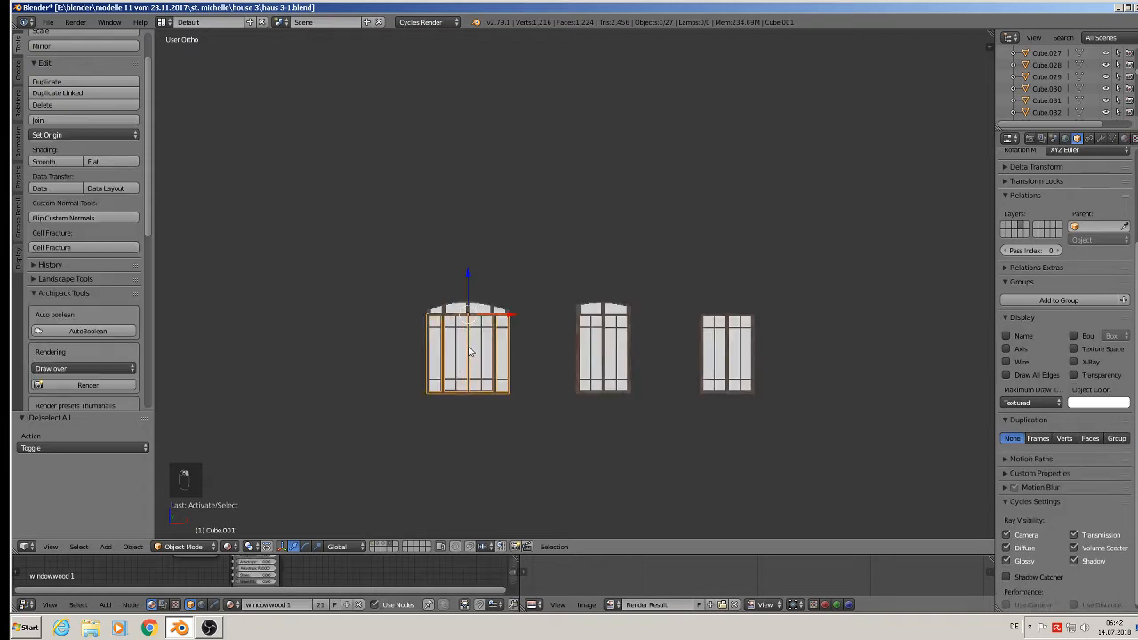
key(x)
click(469, 353)
right_click(473, 347)
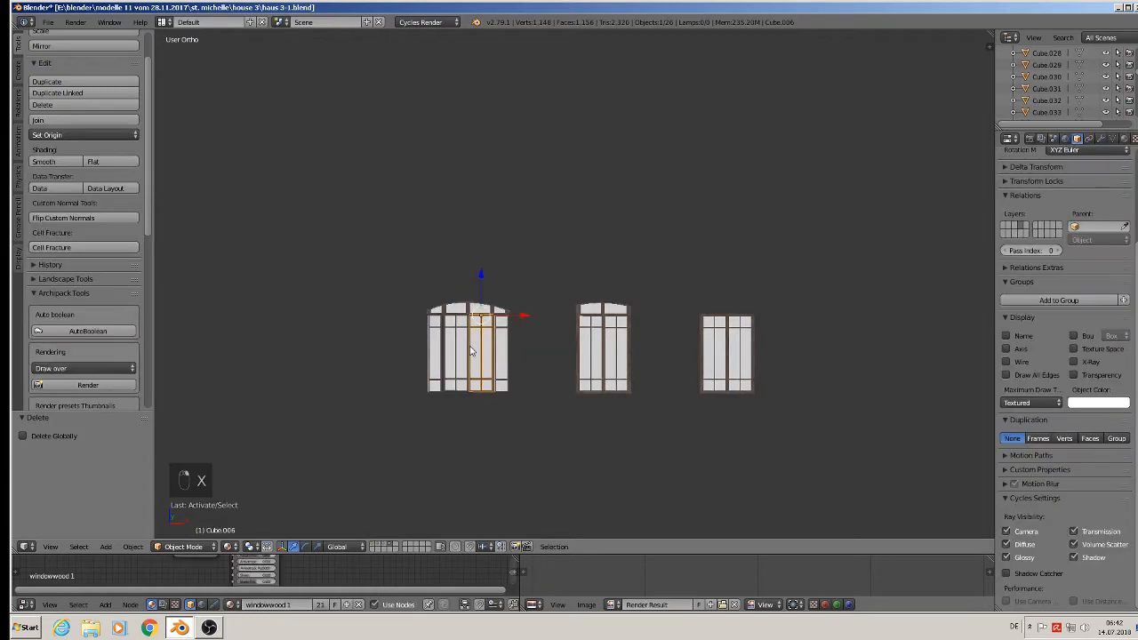
key(x)
click(471, 352)
right_click(460, 350)
key(x)
click(459, 352)
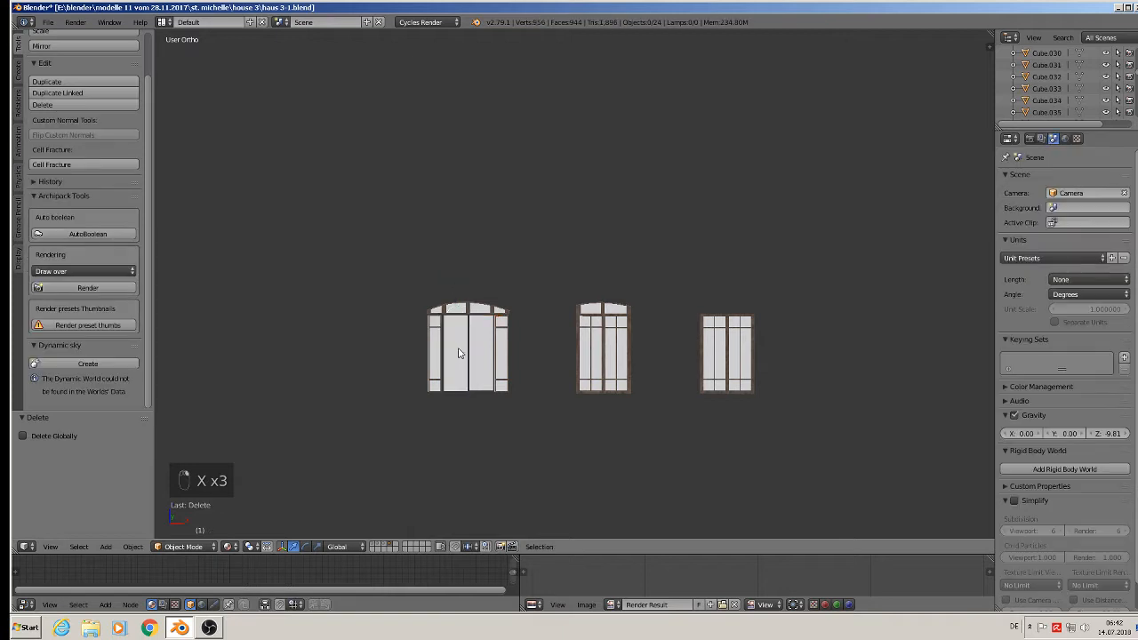
Delete all remaining parts of the wide arched window, including its glass panes and arched top.
key(b)
drag(535, 415, 394, 246)
key(x)
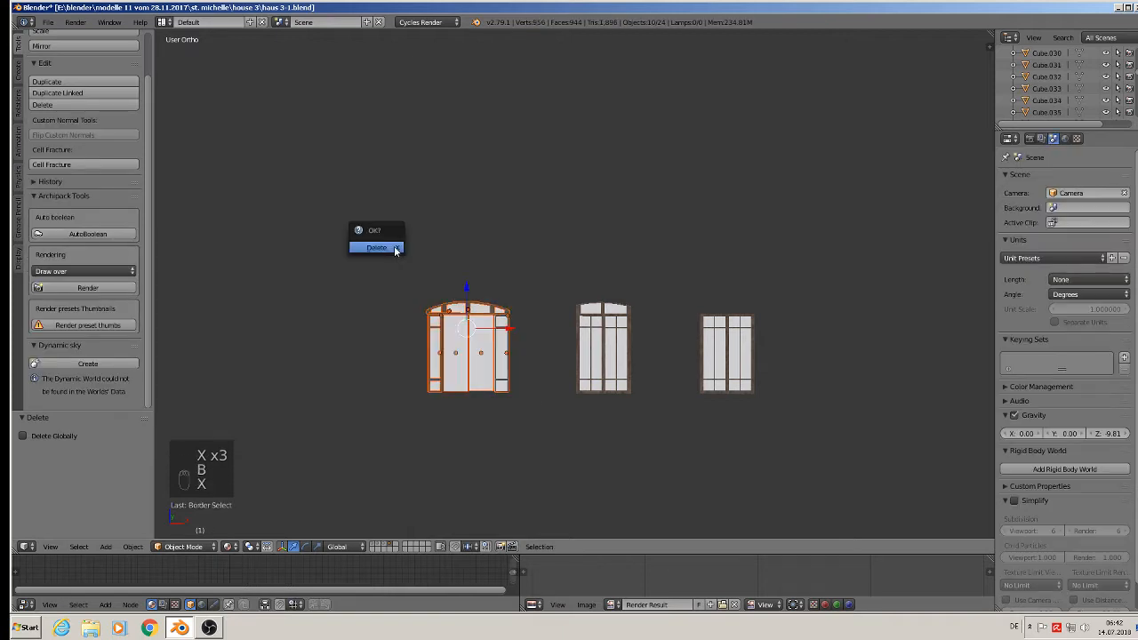
click(392, 247)
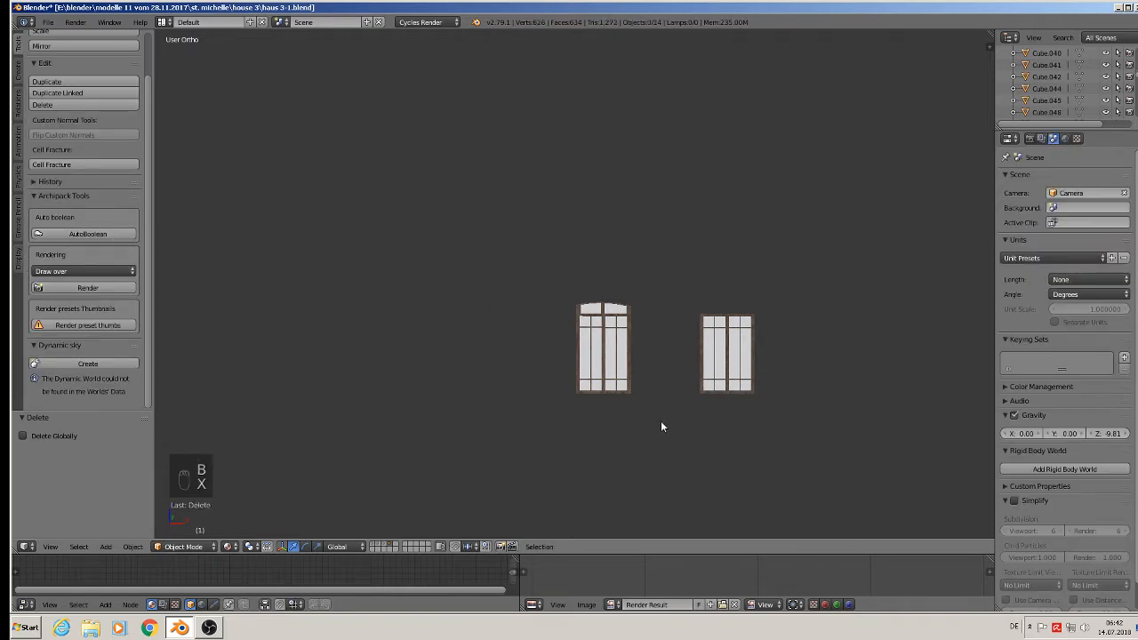
Delete the complete narrow arched window, keeping only the rectangular window model on this layer.
key(b)
drag(661, 423, 519, 249)
key(x)
click(521, 247)
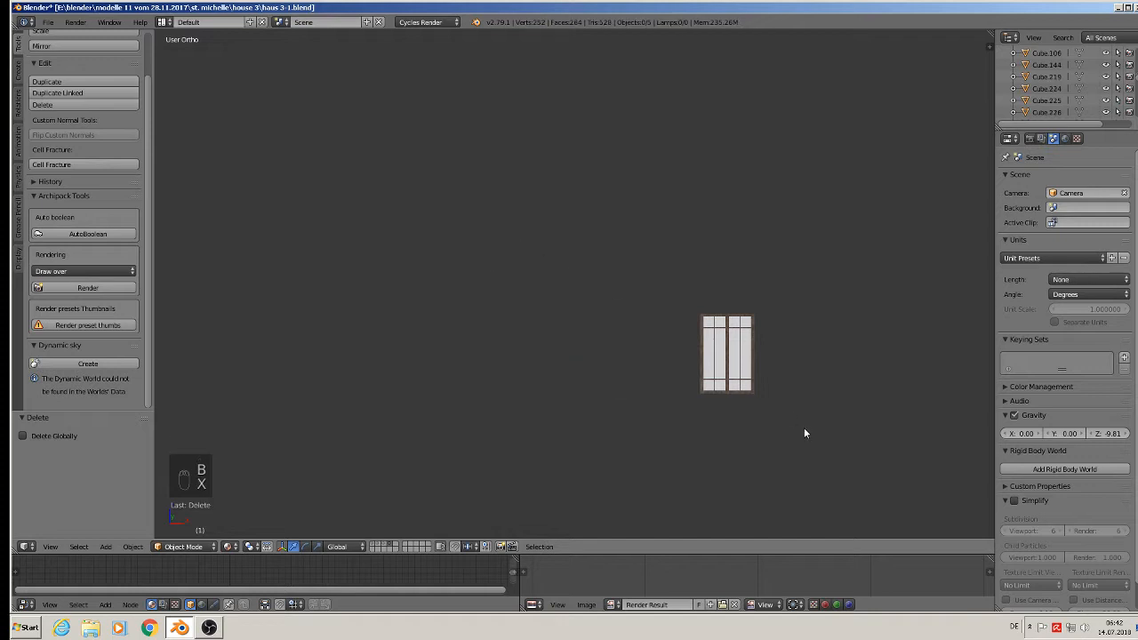
Delete all the overlapping window objects on the current layer.
key(b)
drag(755, 418, 659, 246)
key(x)
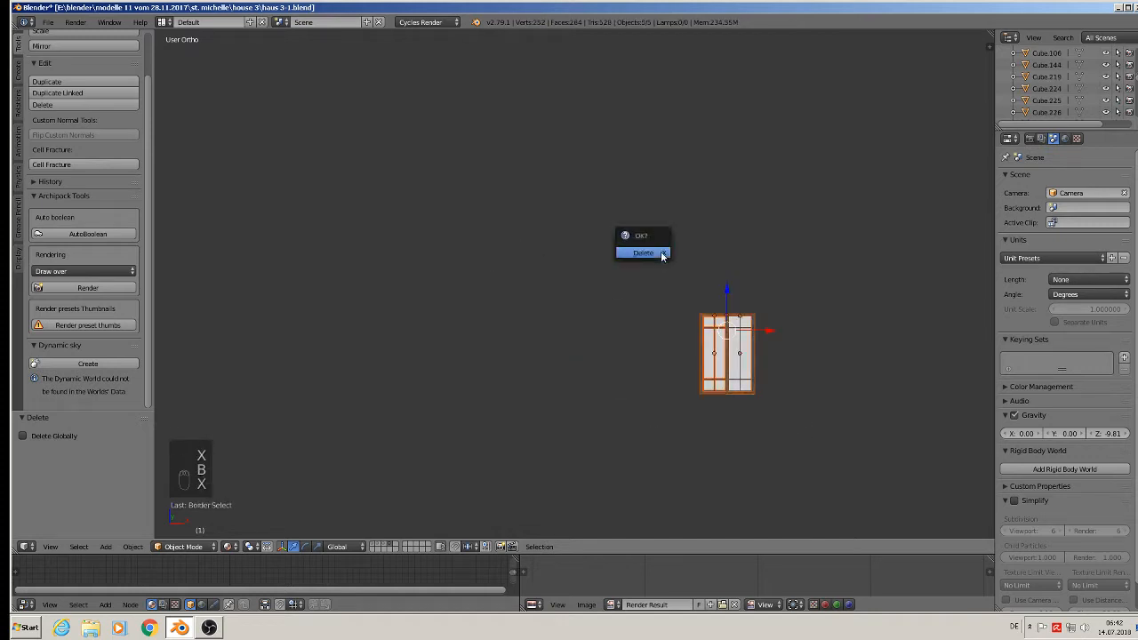
click(660, 251)
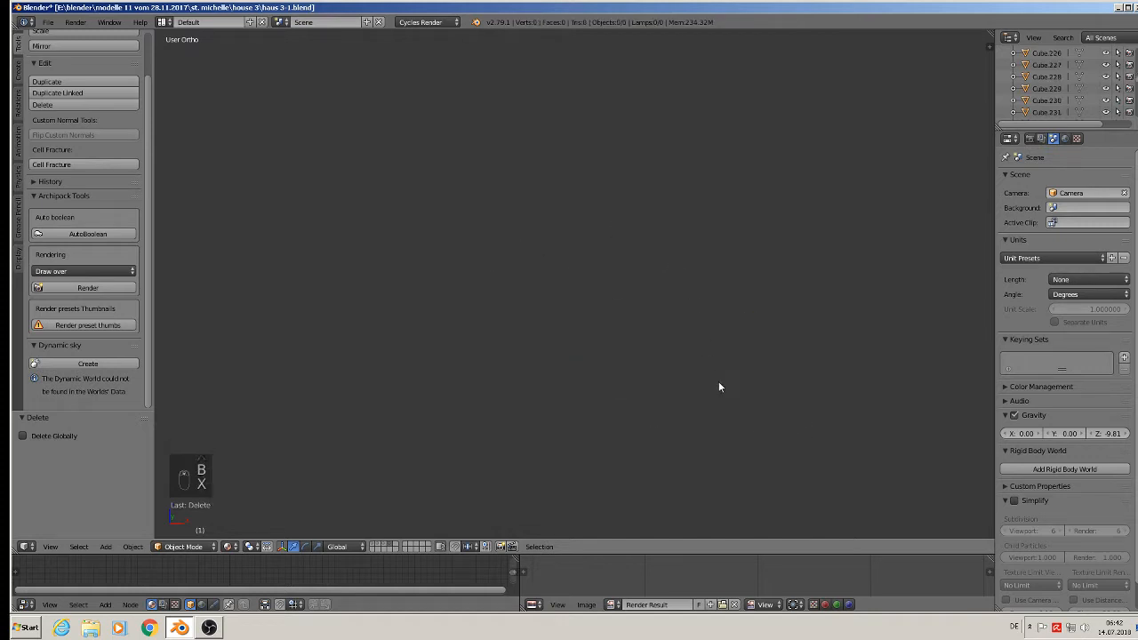
Display the third layer, shift the big round window away from the stacked windows, and delete it.
click(385, 548)
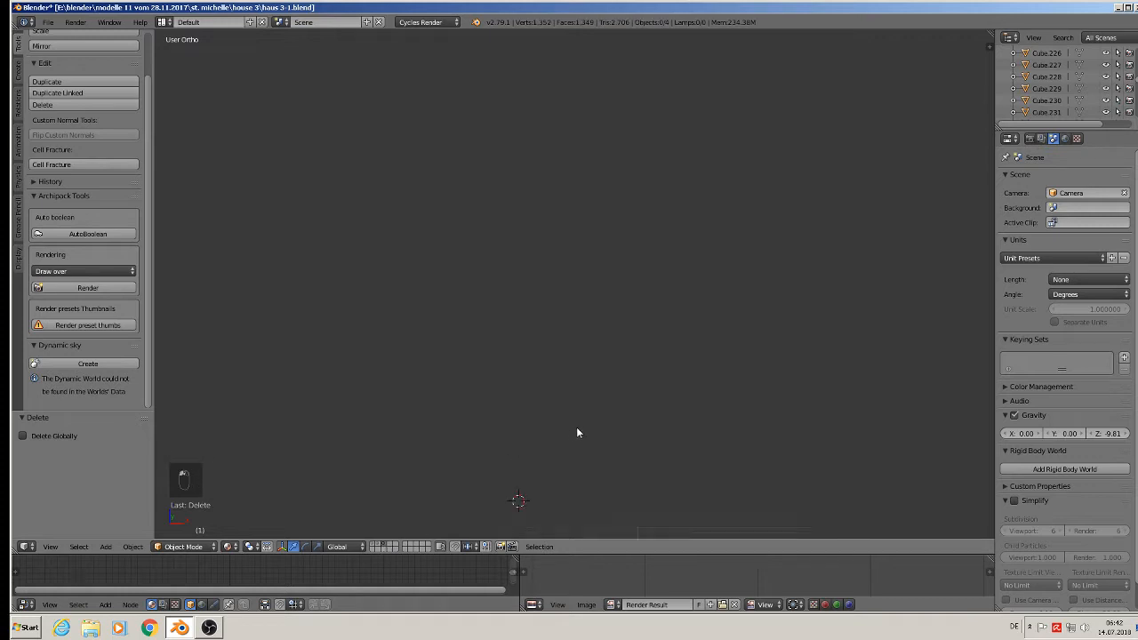
shift+middle_drag(597, 432, 622, 306)
scroll(635, 359, up, 20)
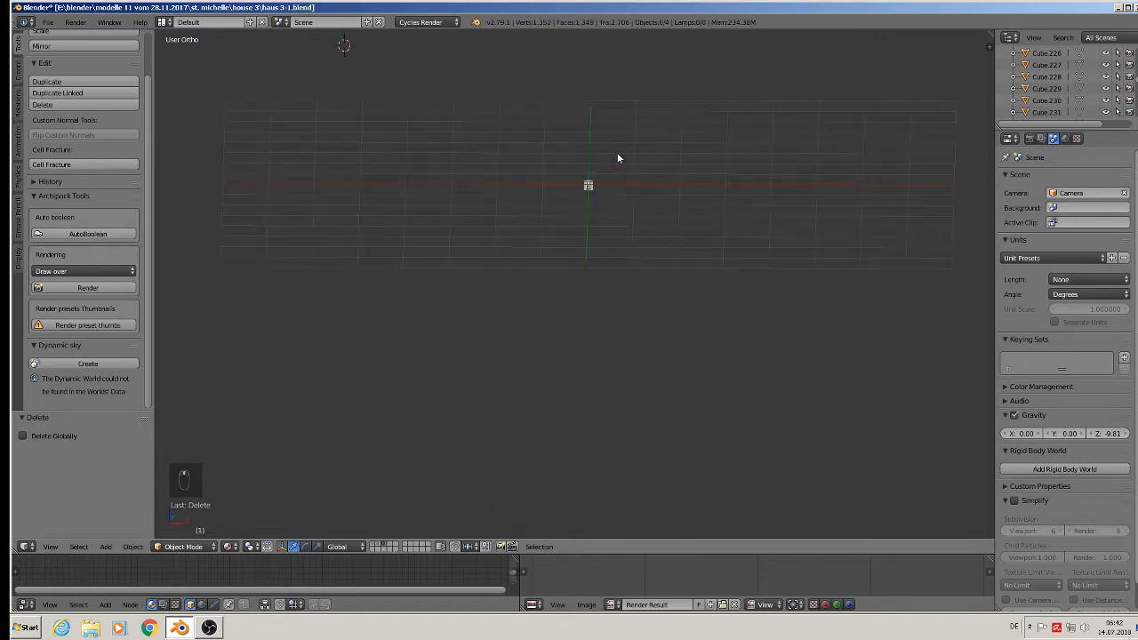
scroll(533, 258, up, 9)
scroll(527, 196, down, 3)
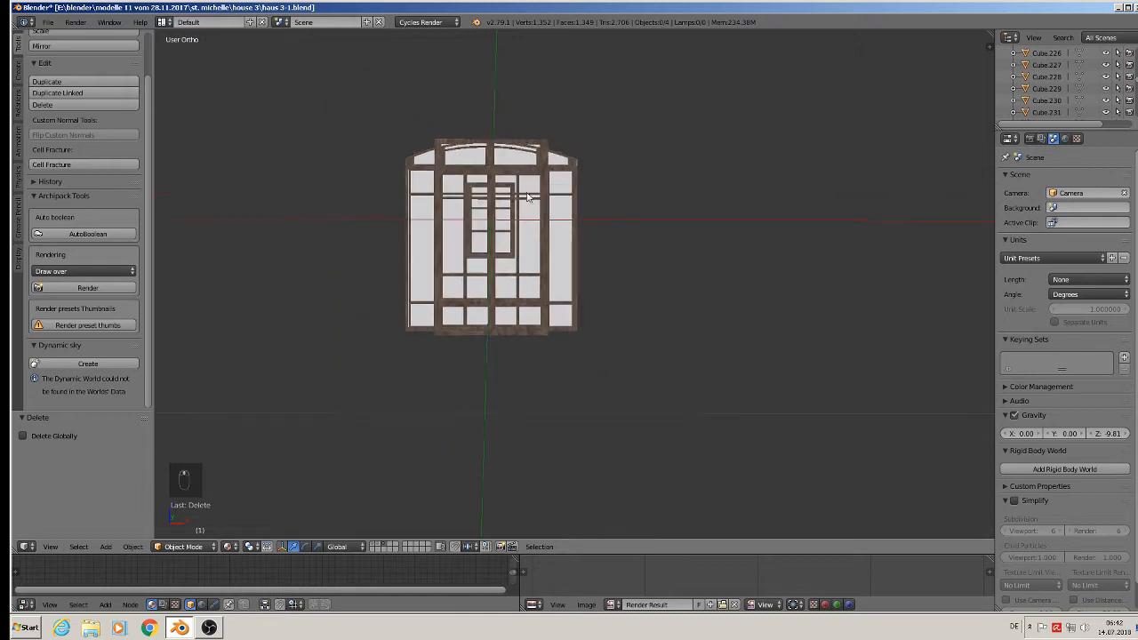
right_click(532, 169)
key(g)
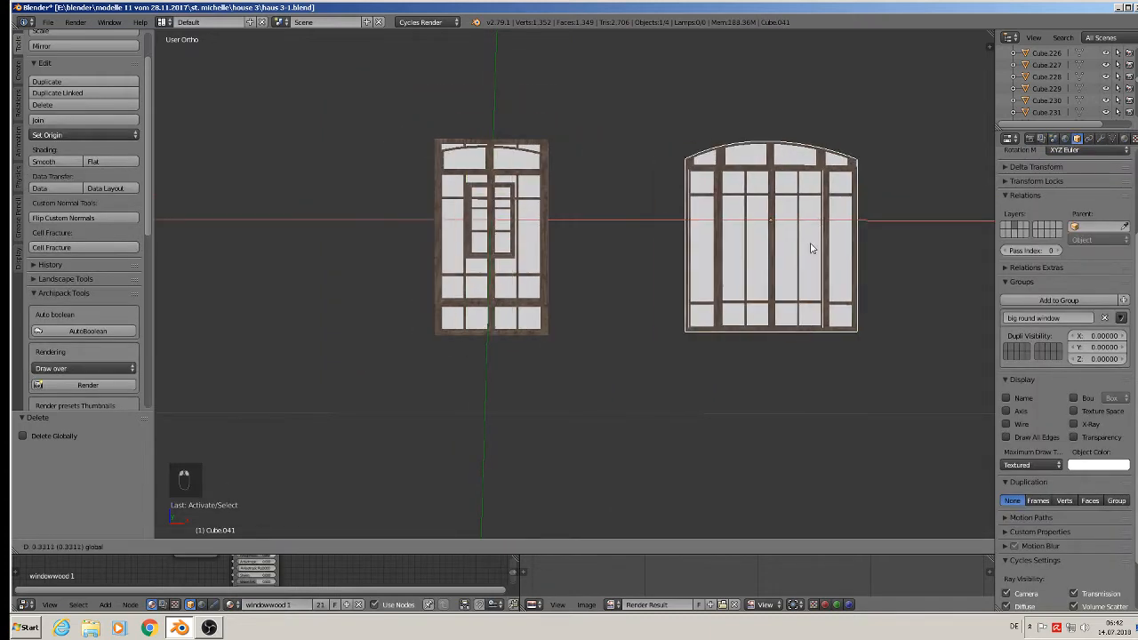
click(810, 246)
key(x)
click(810, 248)
Move the little quader window about 0.203 along X away from the stack and delete it.
right_click(518, 151)
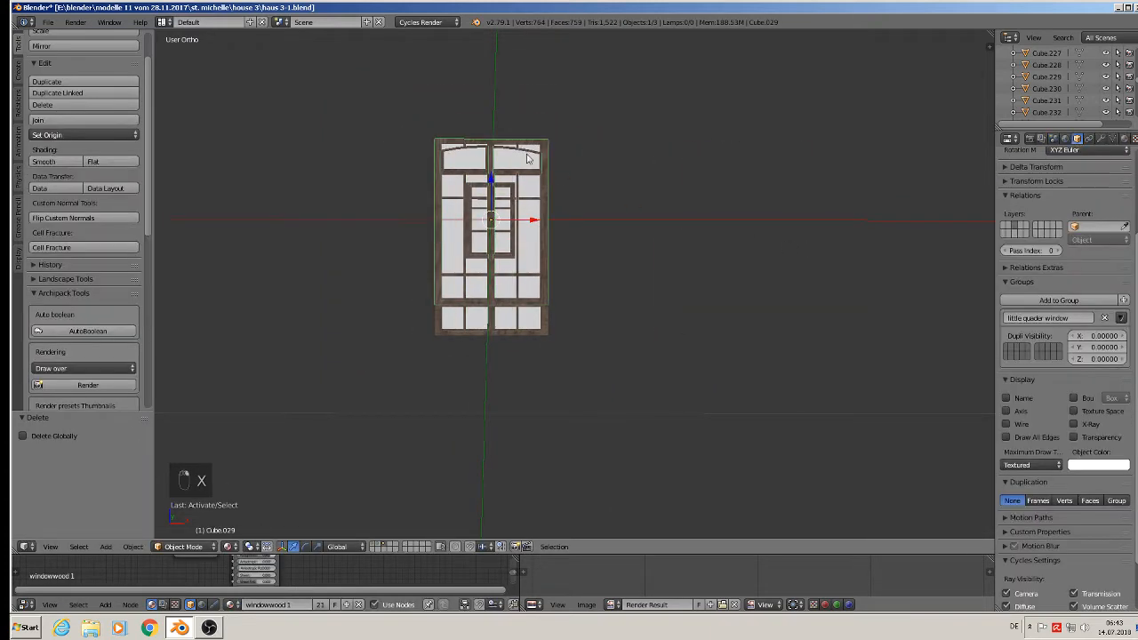
key(g)
key(x)
click(703, 250)
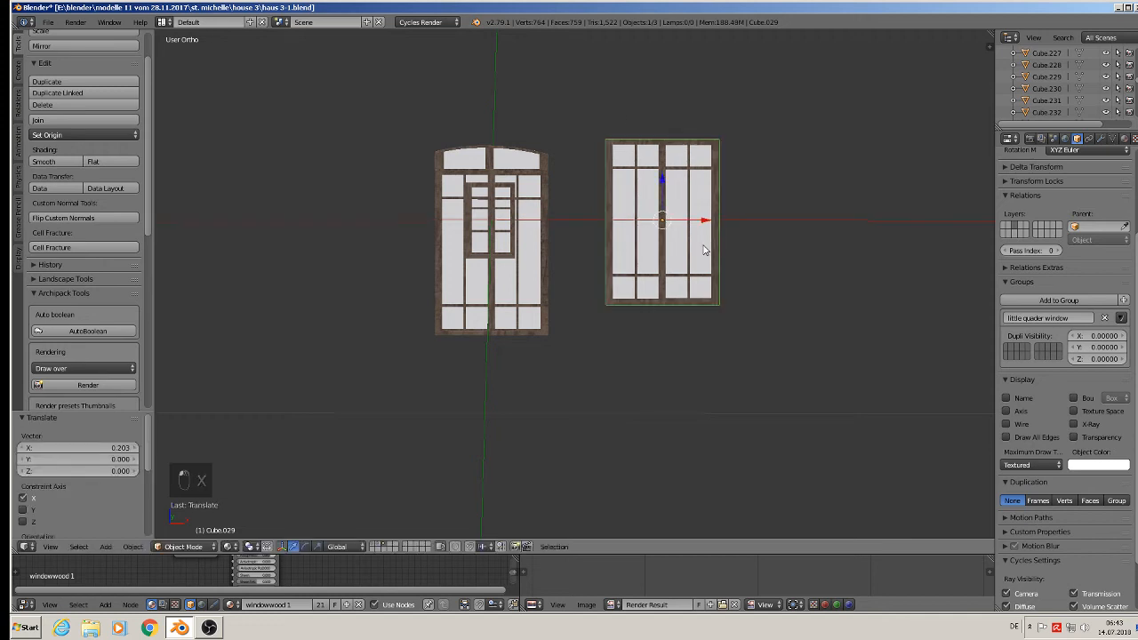
key(x)
click(702, 250)
Pull the little round window aside along X and delete it.
key(x)
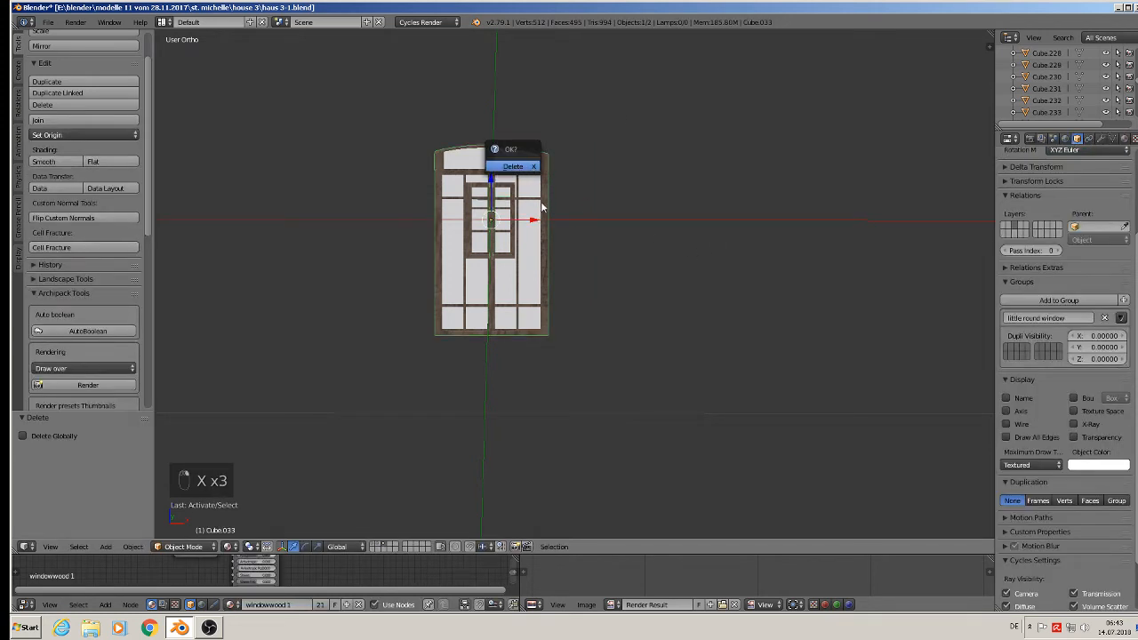
drag(538, 222, 783, 224)
key(x)
click(763, 240)
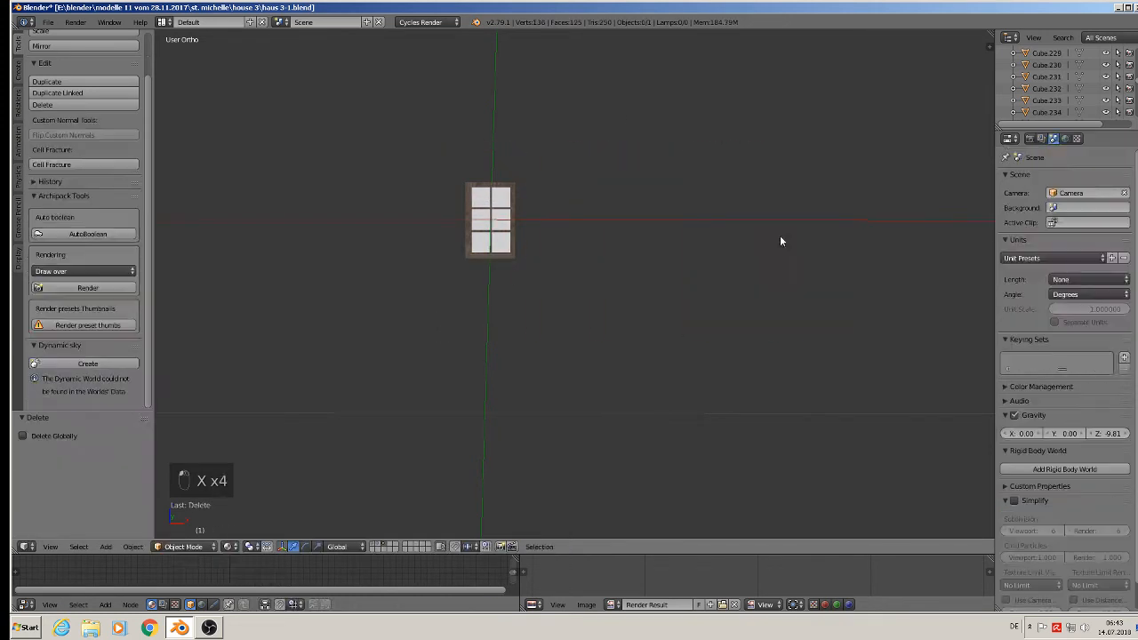
Duplicate the remaining six-pane window and place the copy about 0.132 below it along Z.
scroll(533, 214, up, 8)
right_click(520, 182)
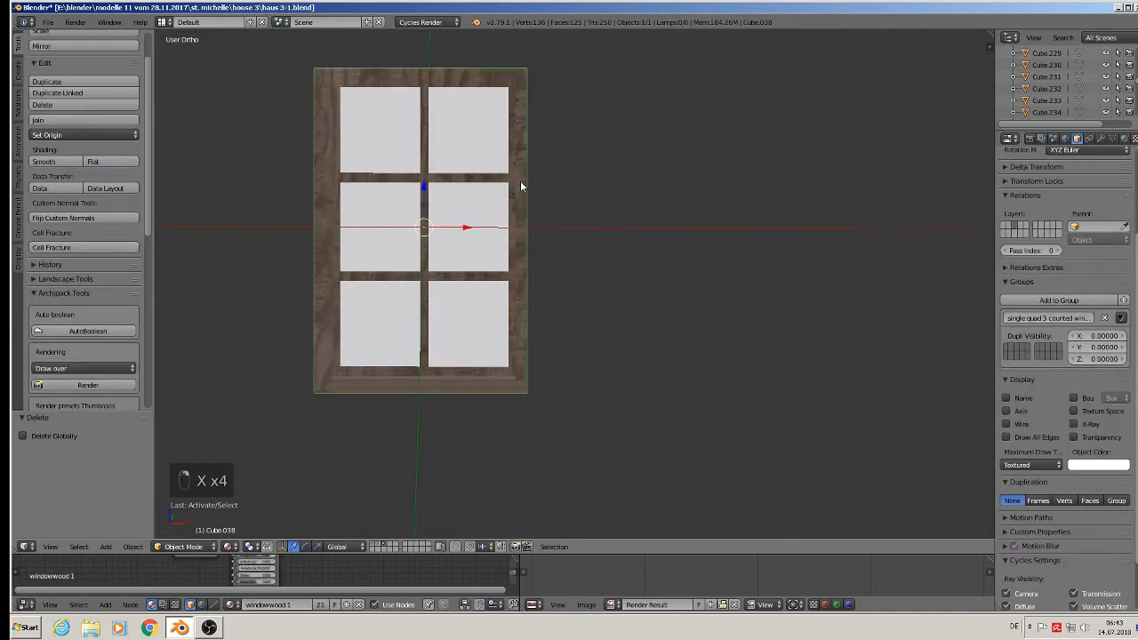
scroll(520, 182, down, 4)
key(shift+d)
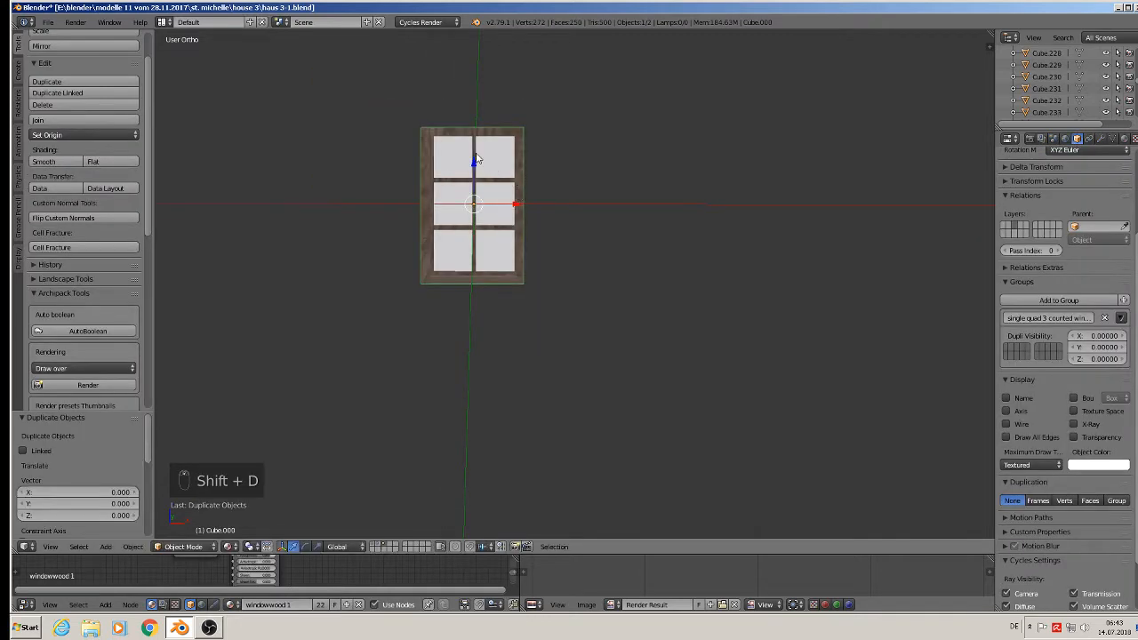
key(z)
click(521, 376)
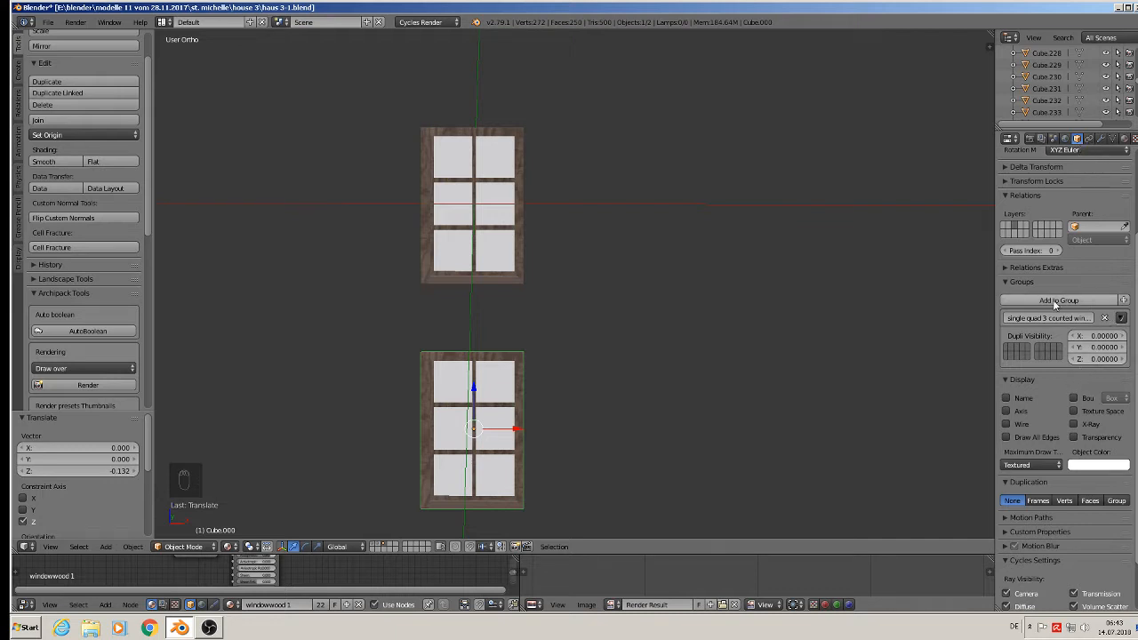
Remove the lower window copy from its group.
click(1107, 318)
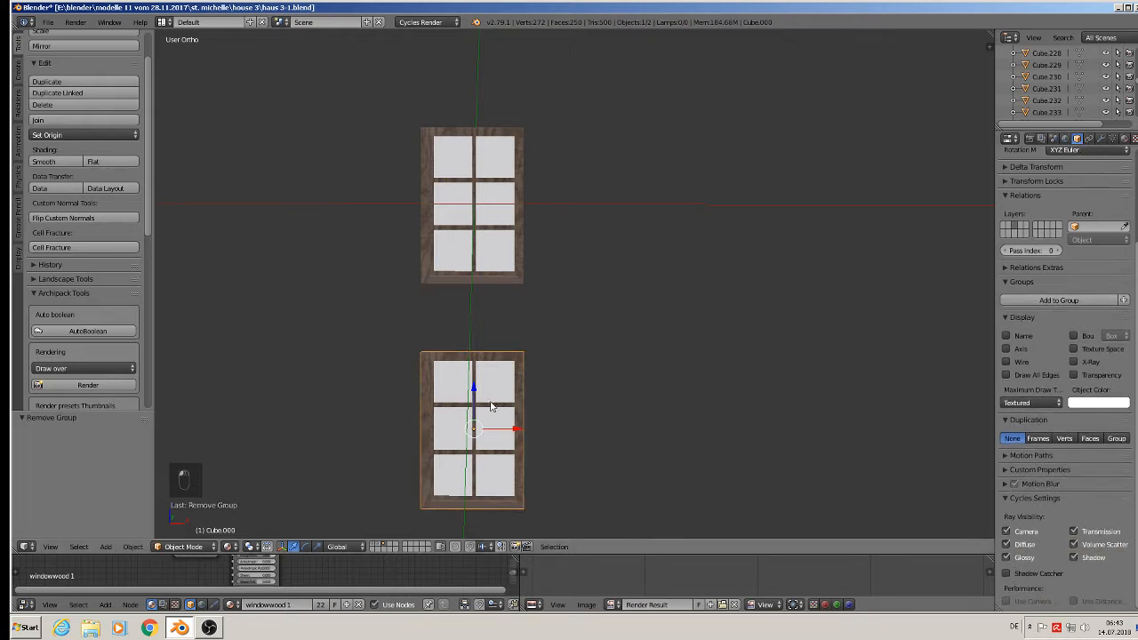
scroll(493, 406, down, 5)
scroll(533, 409, up, 4)
middle_drag(601, 354, 614, 359)
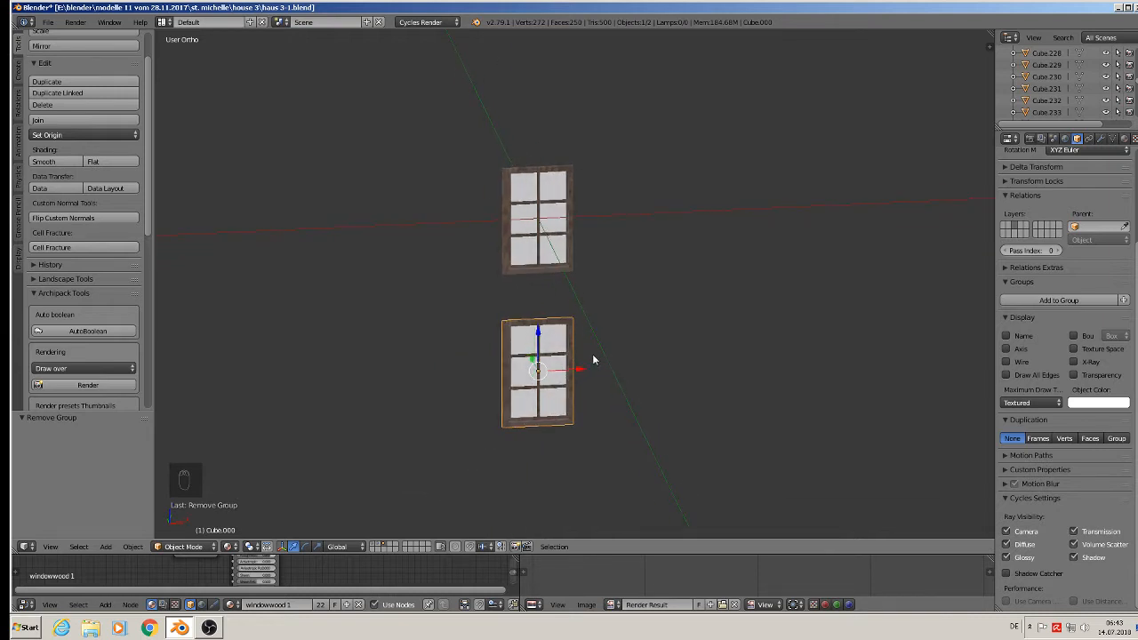
Move the window copy to the first layer and display that layer.
key(m)
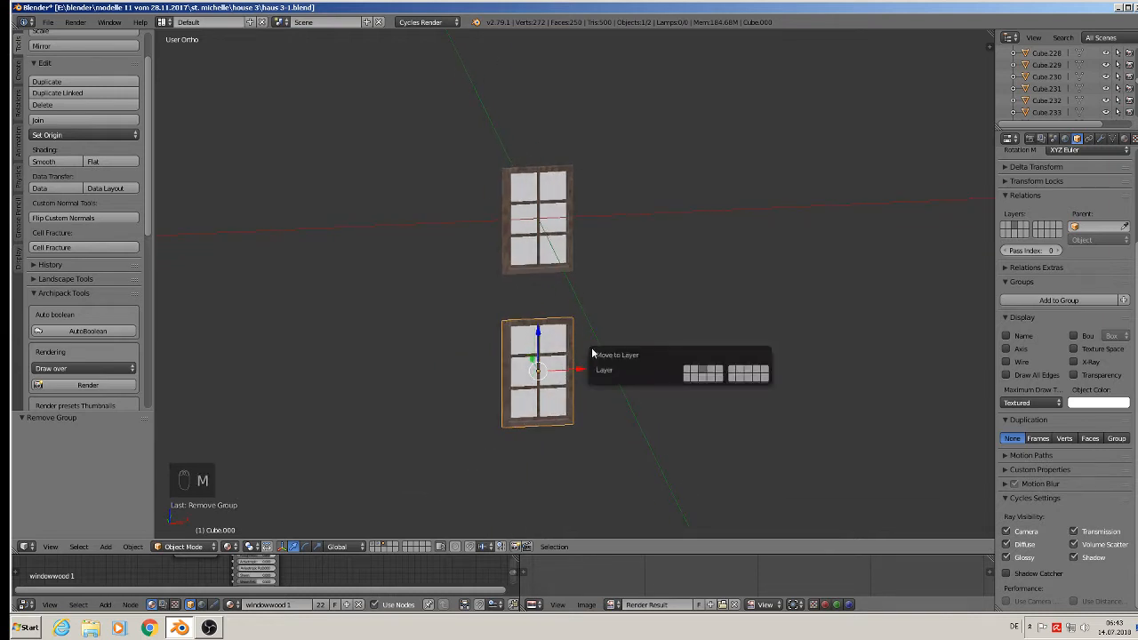
click(691, 374)
click(376, 545)
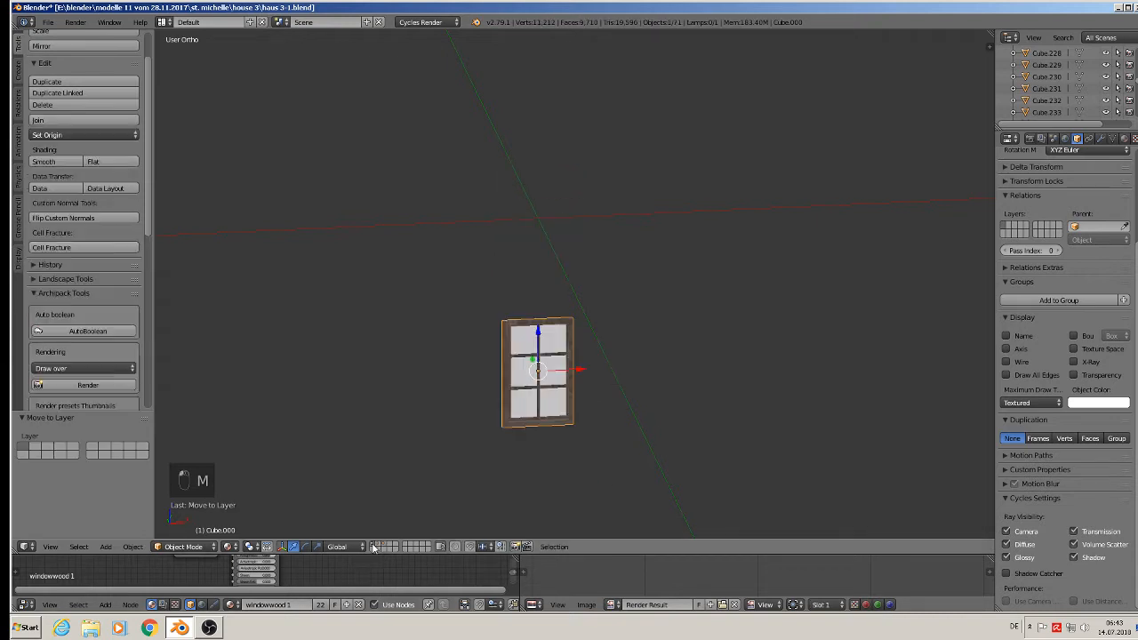
Move the window copy over to the house front near the roof, shifting it about 1.62 along Y.
scroll(460, 437, down, 5)
scroll(512, 365, down, 10)
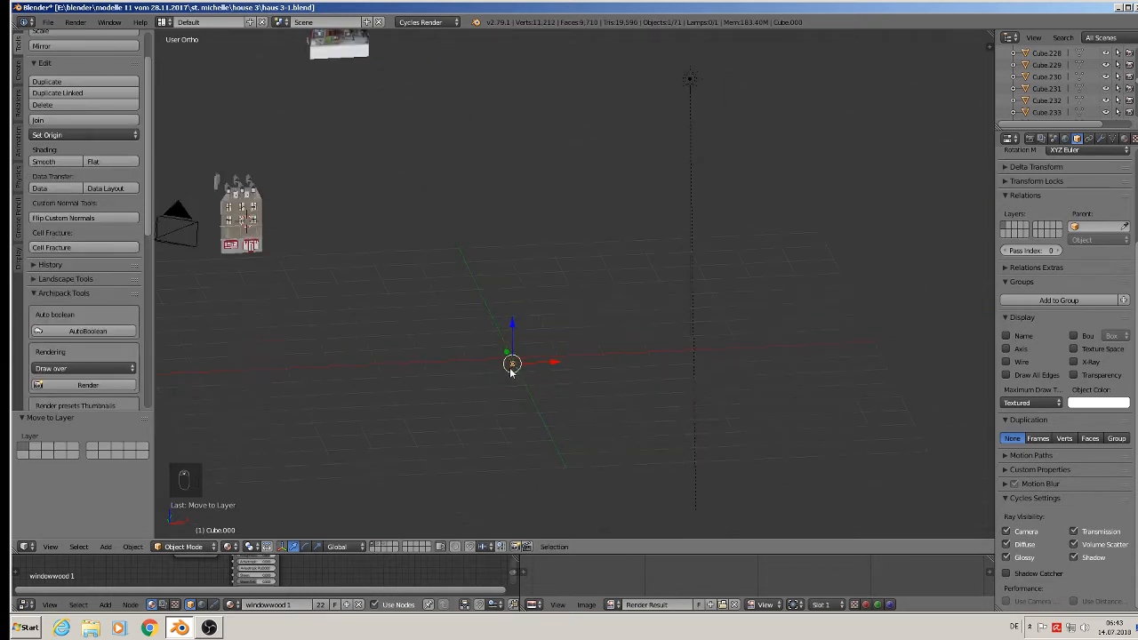
drag(513, 330, 299, 216)
middle_drag(299, 216, 219, 276)
scroll(283, 215, up, 4)
drag(272, 174, 289, 141)
scroll(298, 95, up, 6)
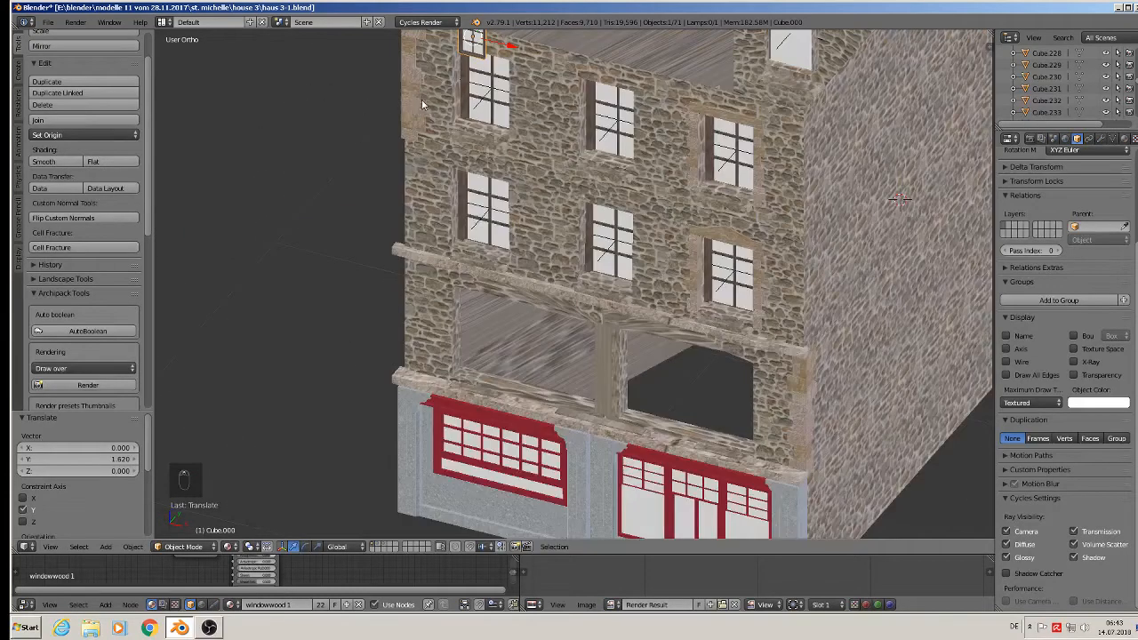
In Edit Mode, delete the four front edges of the window's lower horizontal crossbar.
shift+middle_drag(445, 89, 367, 314)
scroll(366, 314, up, 9)
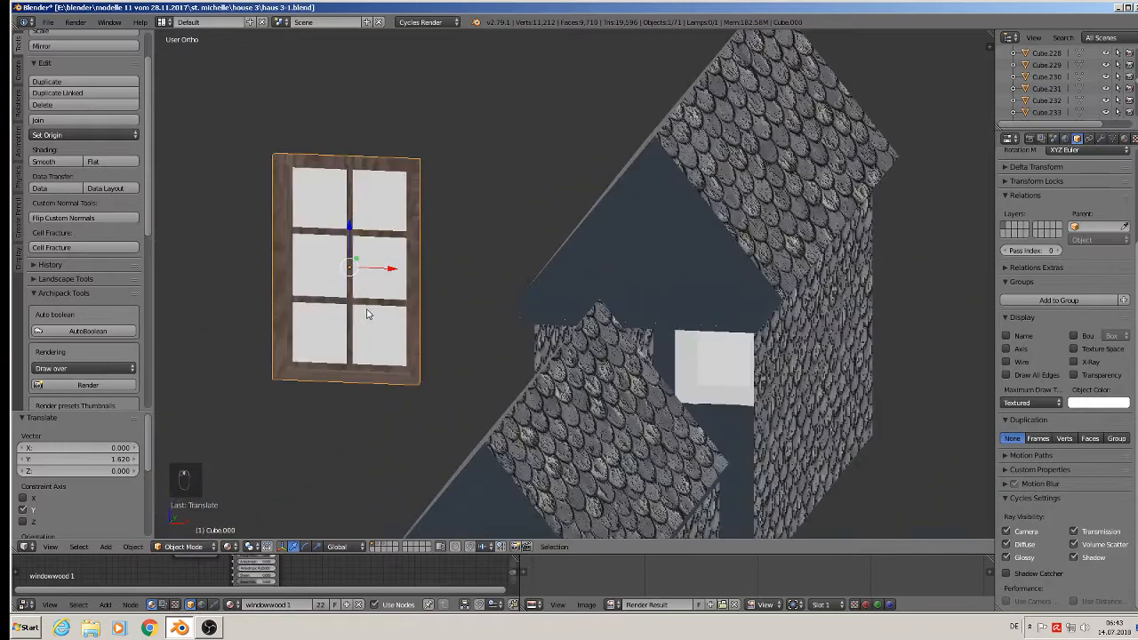
scroll(330, 309, up, 4)
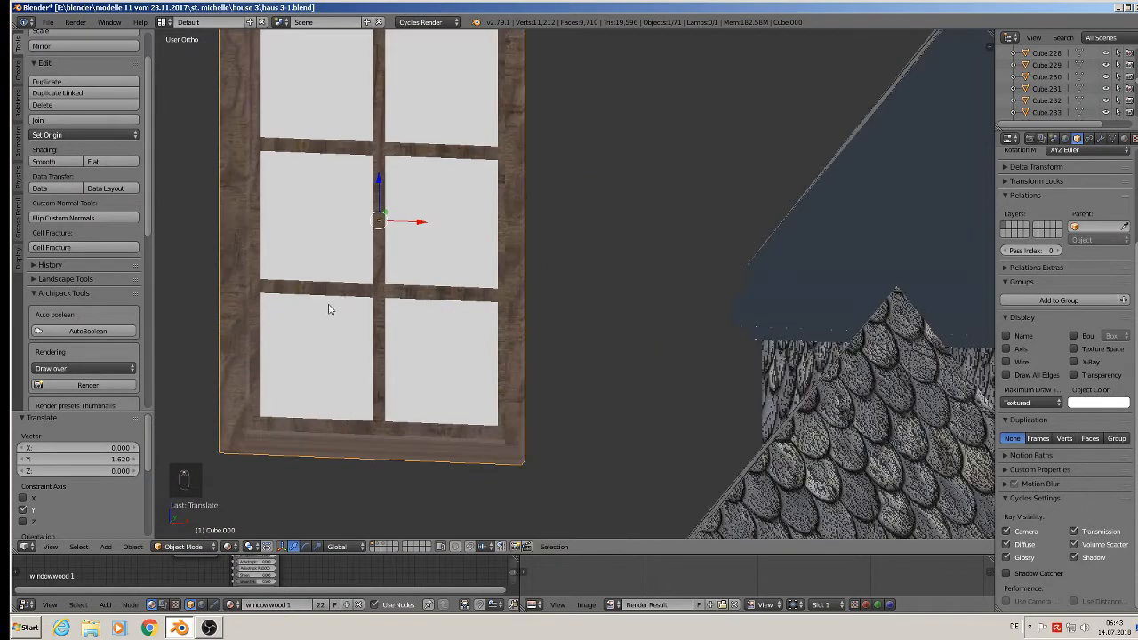
key(Tab)
scroll(339, 298, up, 2)
middle_drag(339, 299, 300, 322)
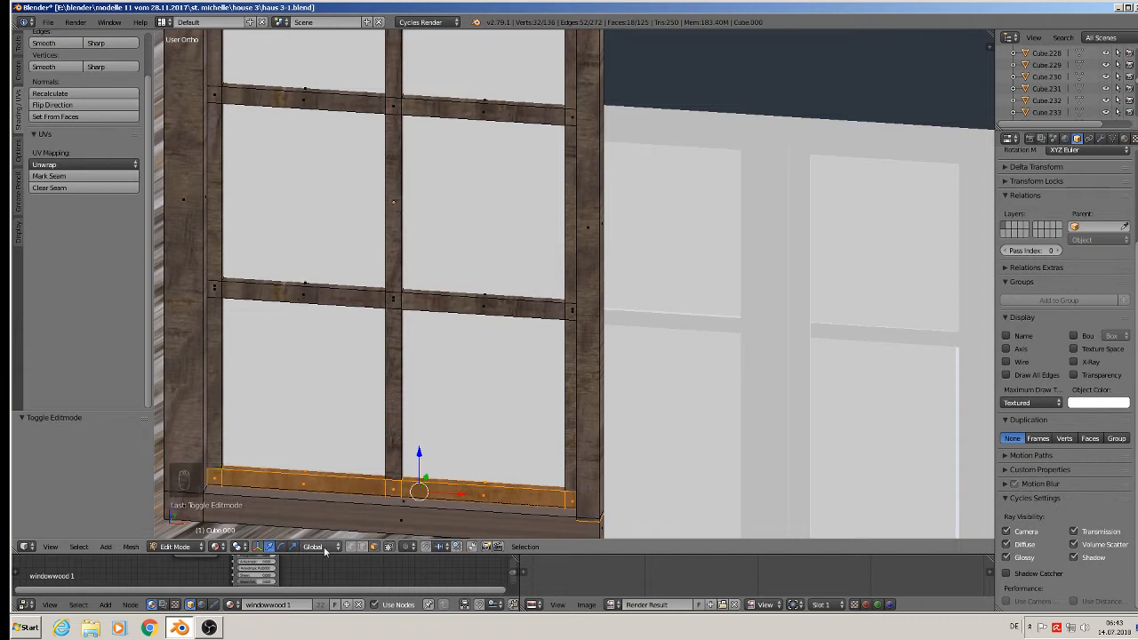
right_click(299, 284)
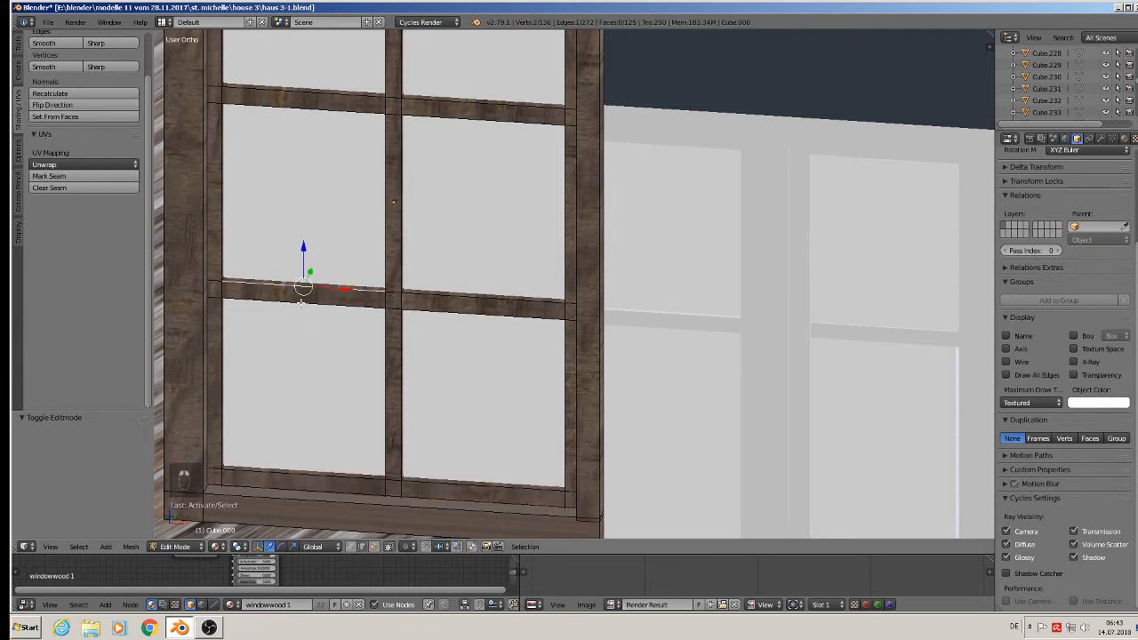
shift+right_click(301, 301)
shift+right_click(424, 320)
shift+right_click(448, 296)
key(x)
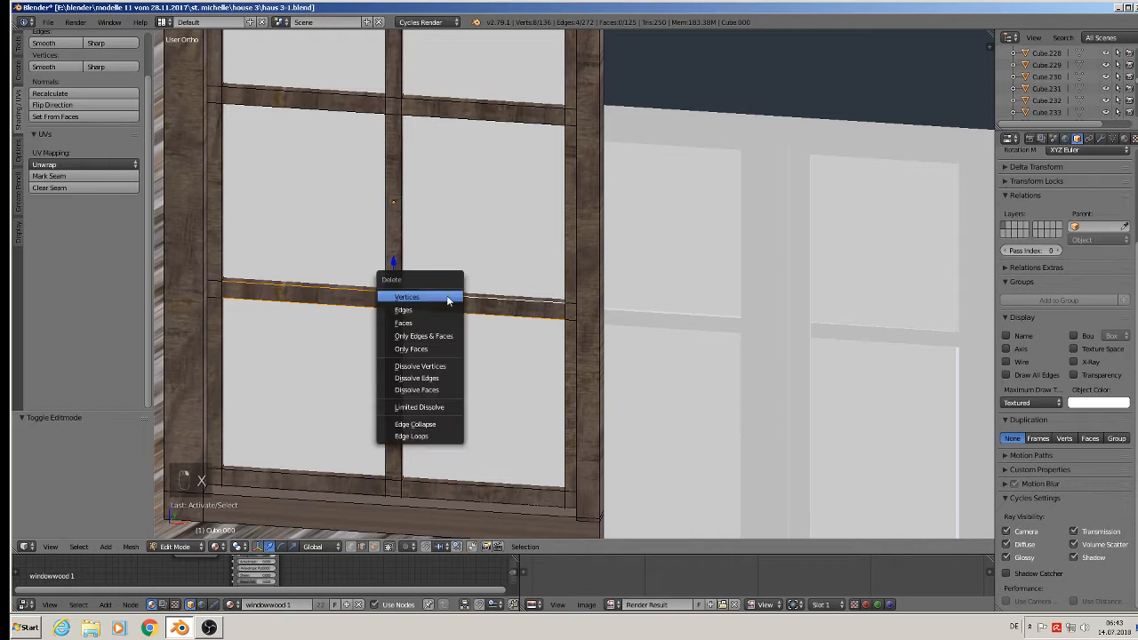
click(441, 309)
middle_drag(346, 300, 378, 288)
scroll(378, 288, down, 3)
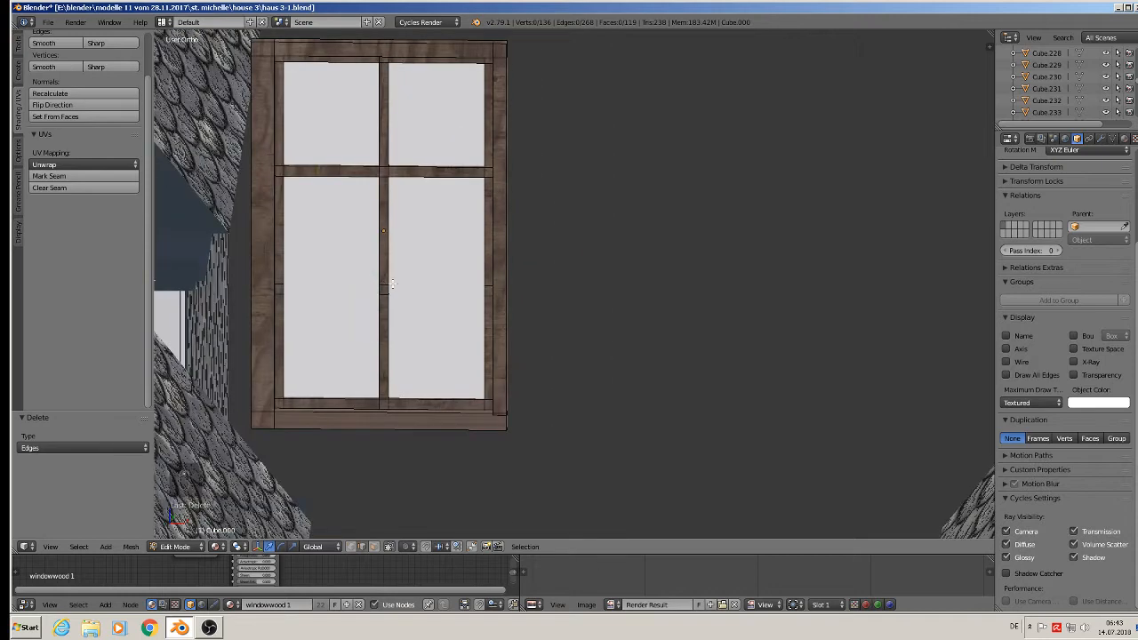
Switch to wireframe display and delete the four remaining edges of the lower crossbar.
key(z)
scroll(374, 305, up, 3)
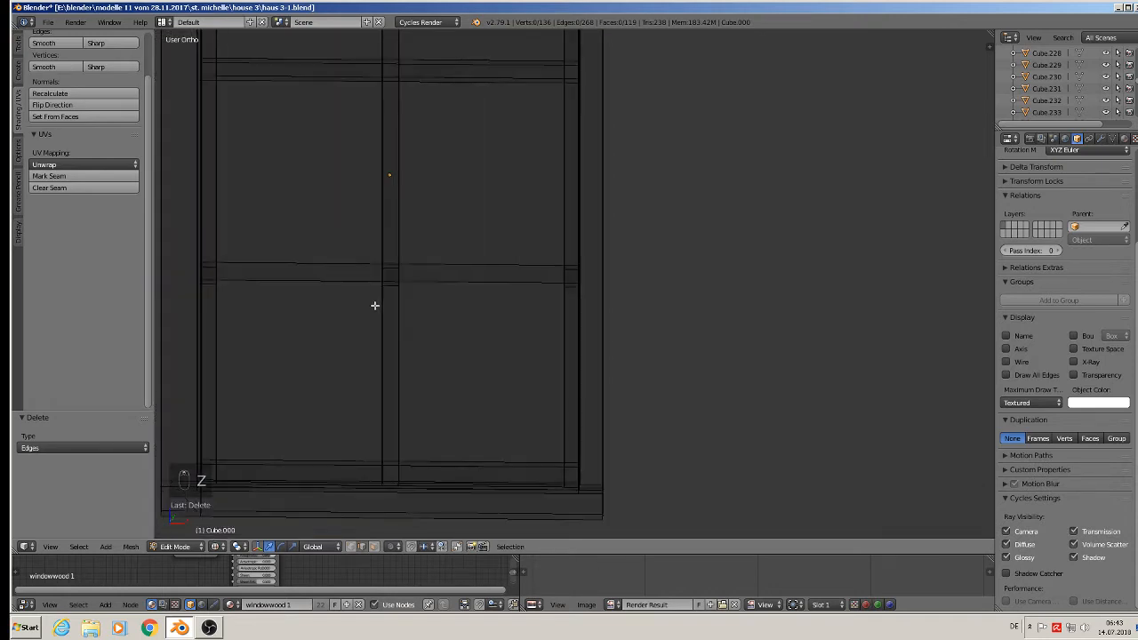
middle_drag(373, 305, 394, 330)
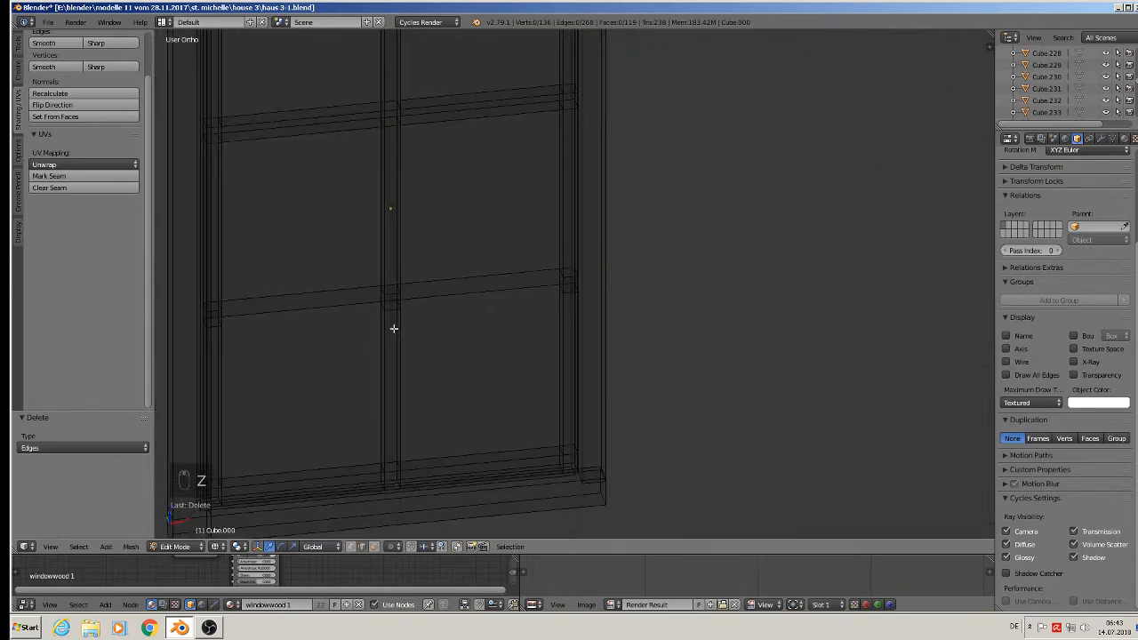
right_click(338, 295)
shift+right_click(331, 306)
shift+right_click(445, 278)
shift+right_click(432, 294)
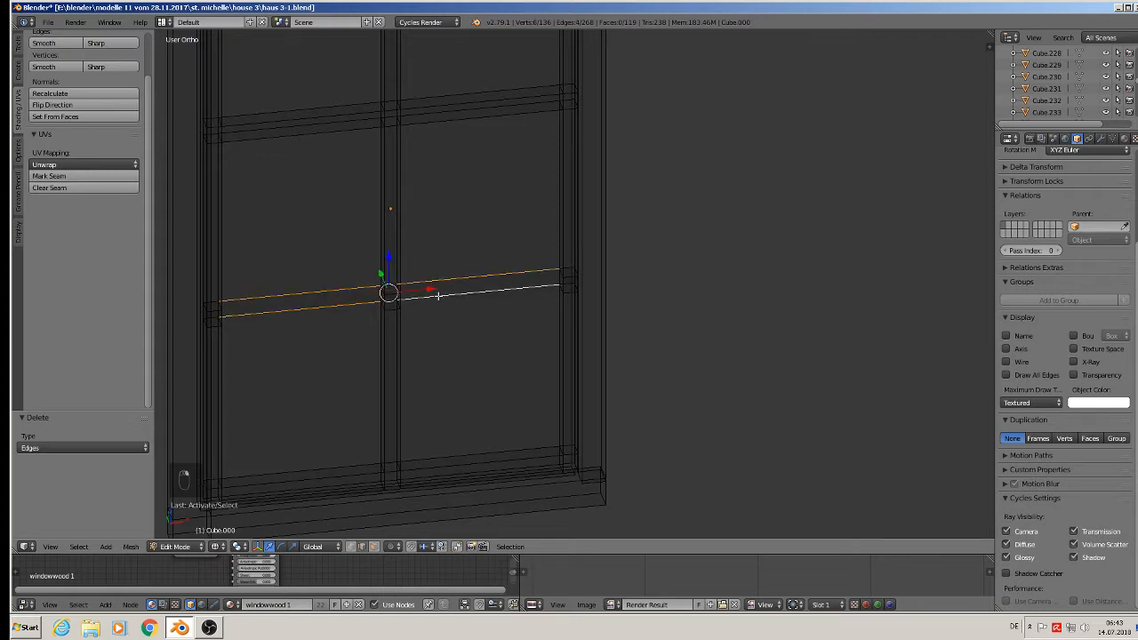
key(x)
click(438, 296)
middle_drag(438, 296, 394, 296)
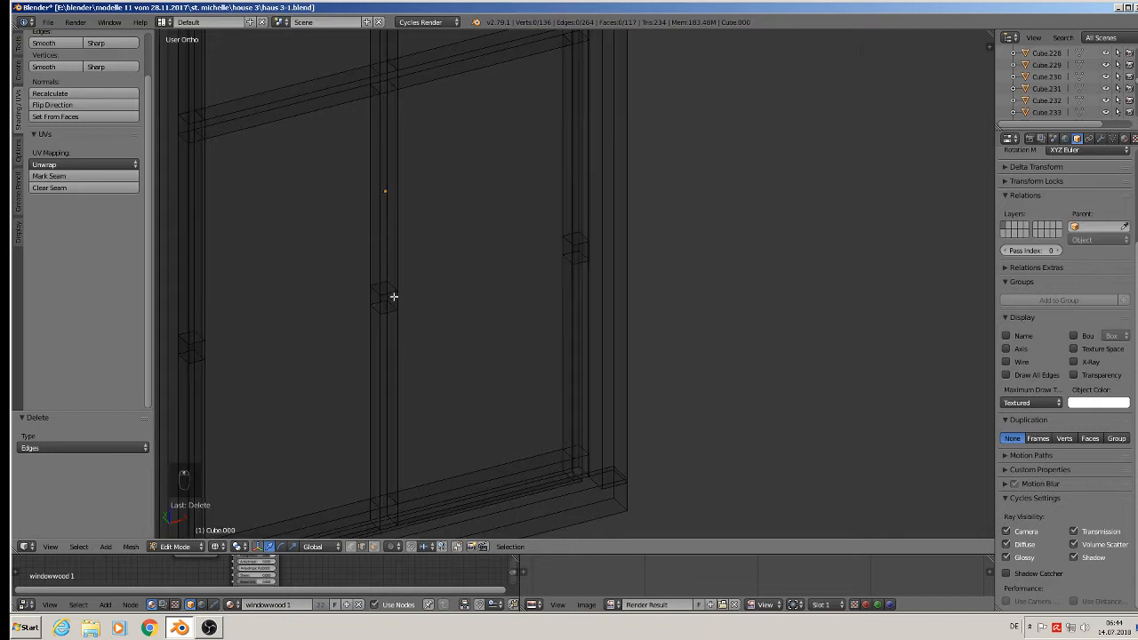
Try to dissolve the upper edge loop of the leftover crossbar joint in the central vertical bar.
alt+right_click(389, 293)
alt+shift+right_click(396, 285)
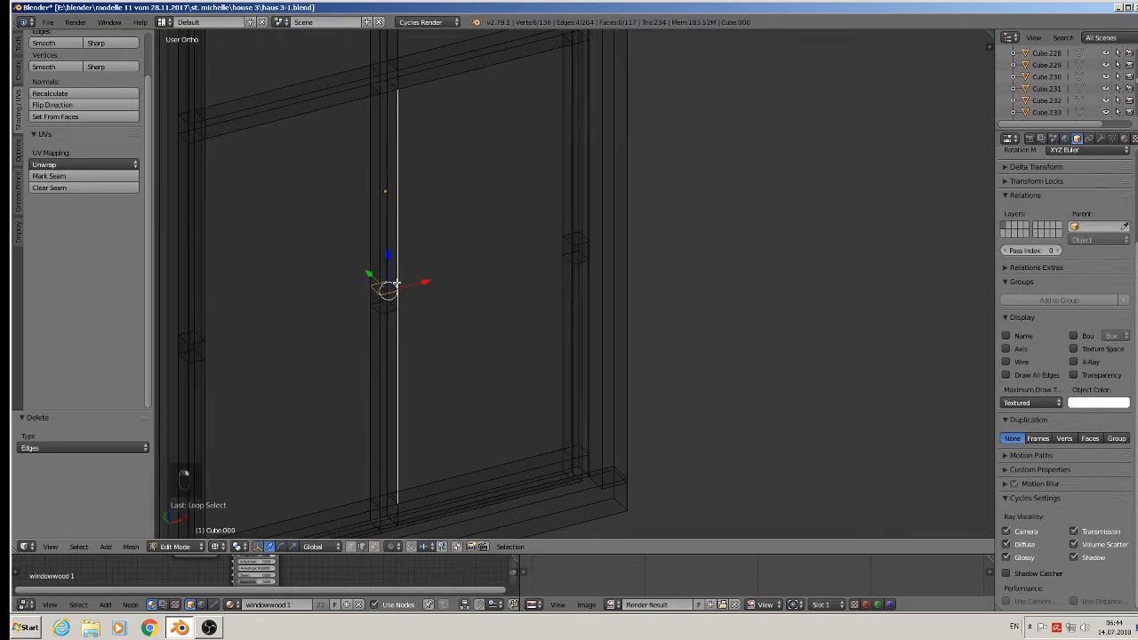
right_click(397, 283)
middle_drag(396, 283, 381, 356)
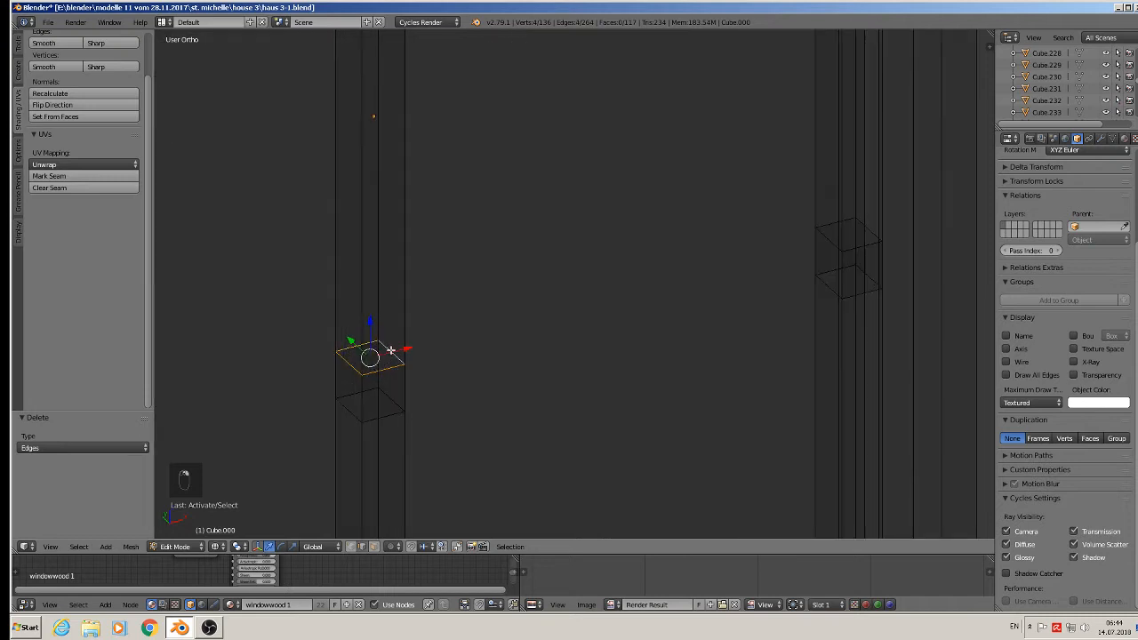
key(x)
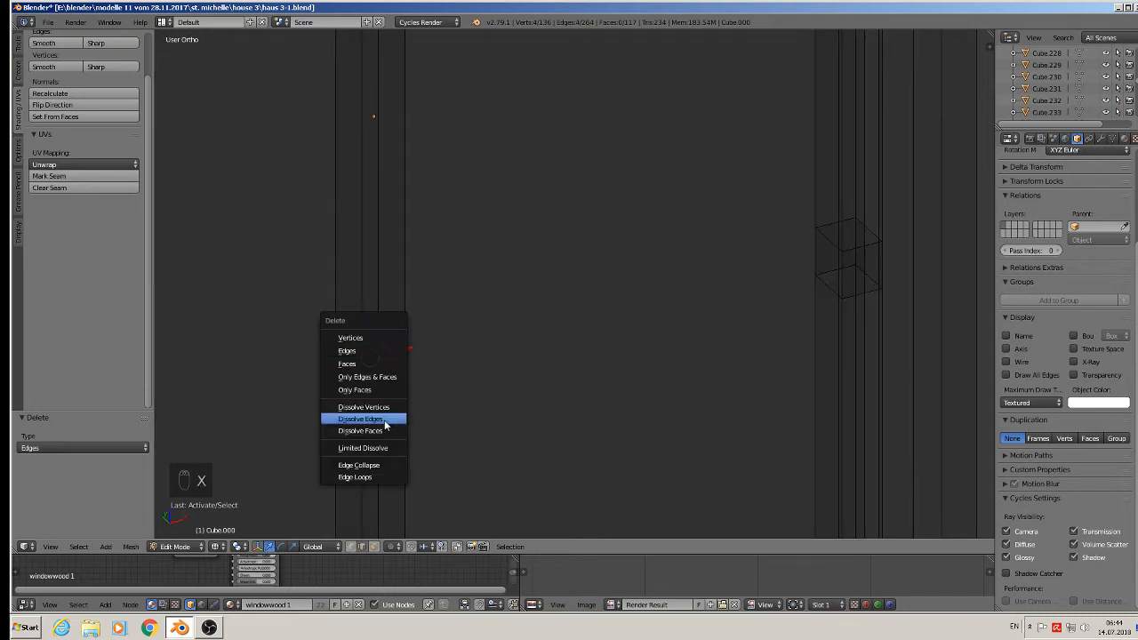
click(385, 421)
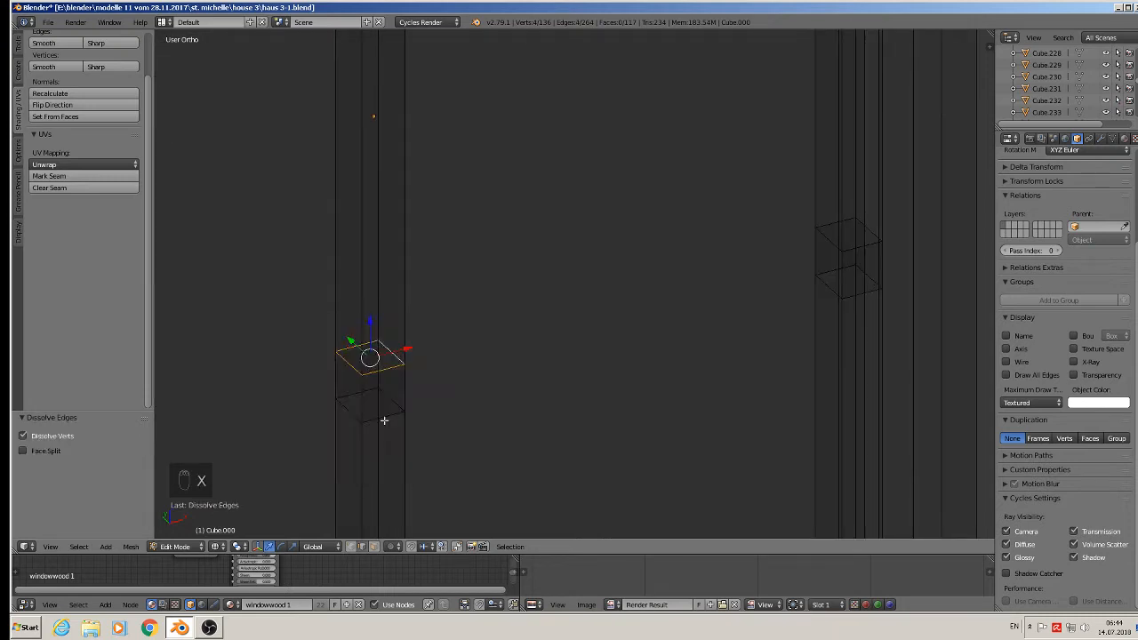
Try to dissolve a single front edge of the leftover crossbar joint in the central vertical bar.
right_click(372, 372)
key(x)
click(374, 374)
scroll(368, 395, down, 3)
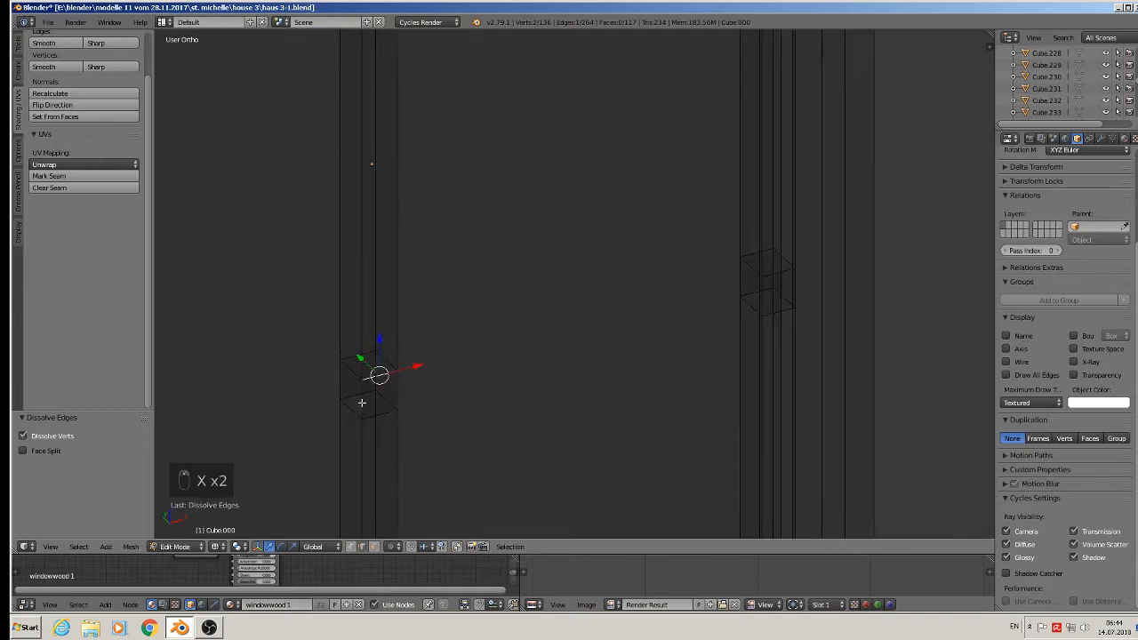
shift+middle_drag(368, 400, 444, 328)
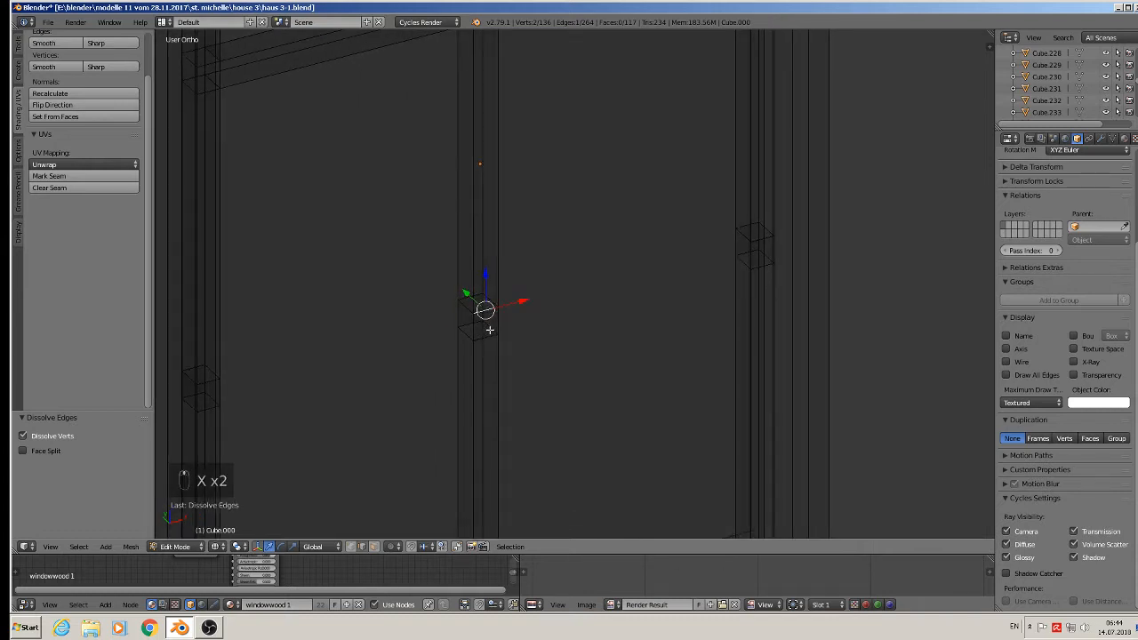
Return the edited window to Object Mode and switch the viewport from wireframe to the textured material display.
scroll(490, 330, down, 3)
key(Tab)
scroll(446, 331, down, 3)
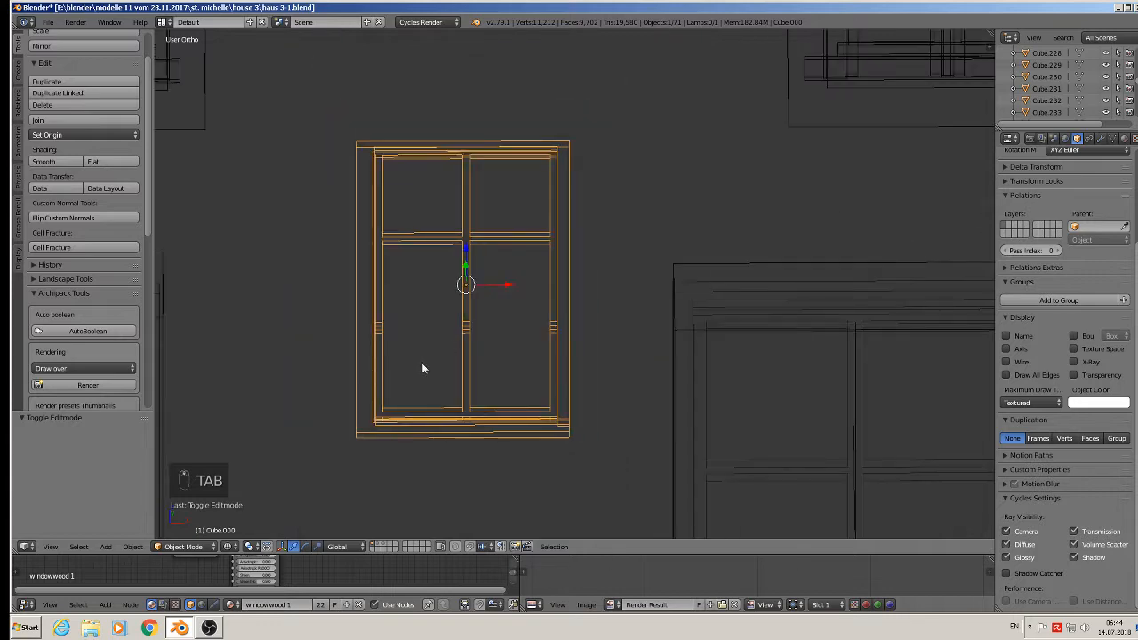
click(230, 546)
click(254, 481)
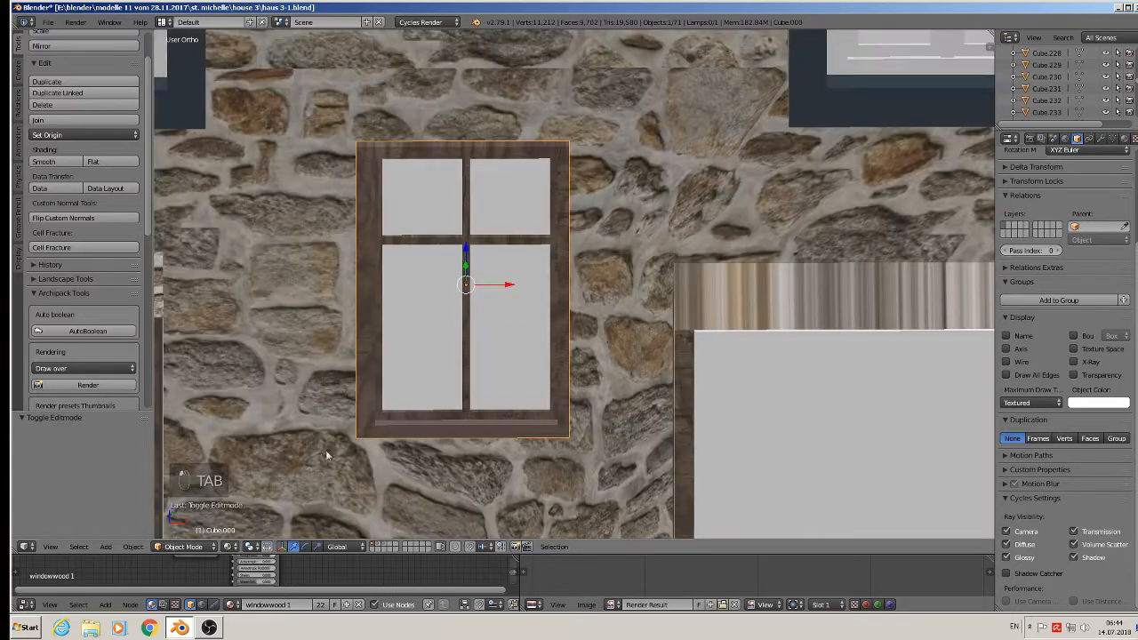
Move the window about 0.653 along X, clear of the house facade.
scroll(416, 378, down, 4)
scroll(423, 378, down, 2)
scroll(422, 377, down, 3)
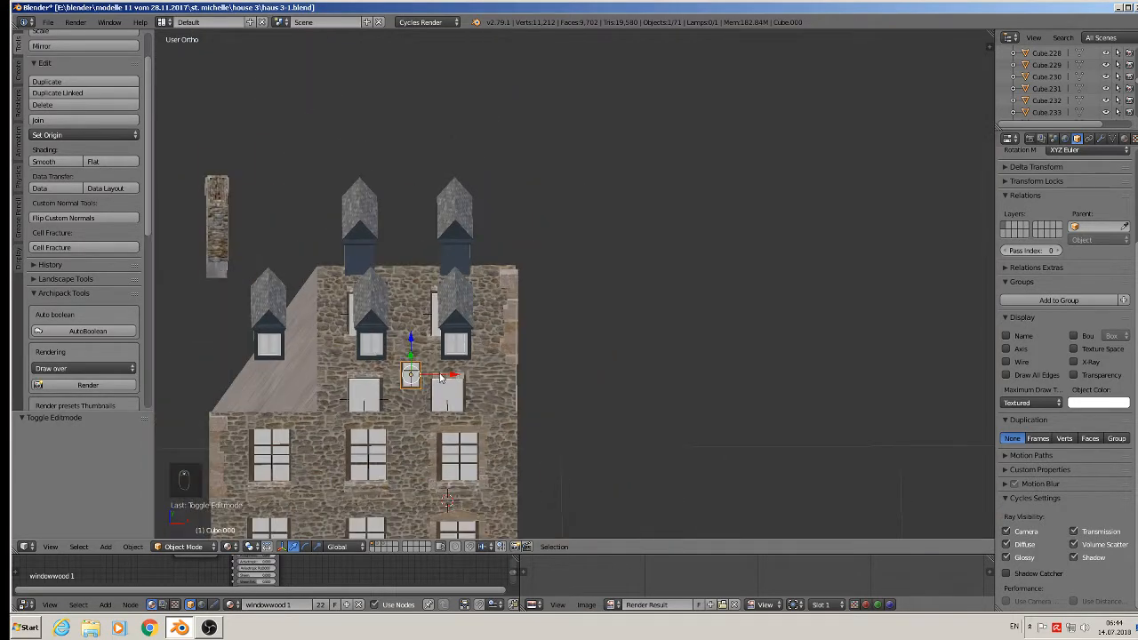
drag(439, 376, 651, 374)
Move the window up to the reference photos, about 3.122 in X, 0.732 in Y and 4.015 in Z.
scroll(671, 372, down, 2)
middle_drag(648, 368, 570, 437)
scroll(646, 325, up, 1)
scroll(645, 324, down, 6)
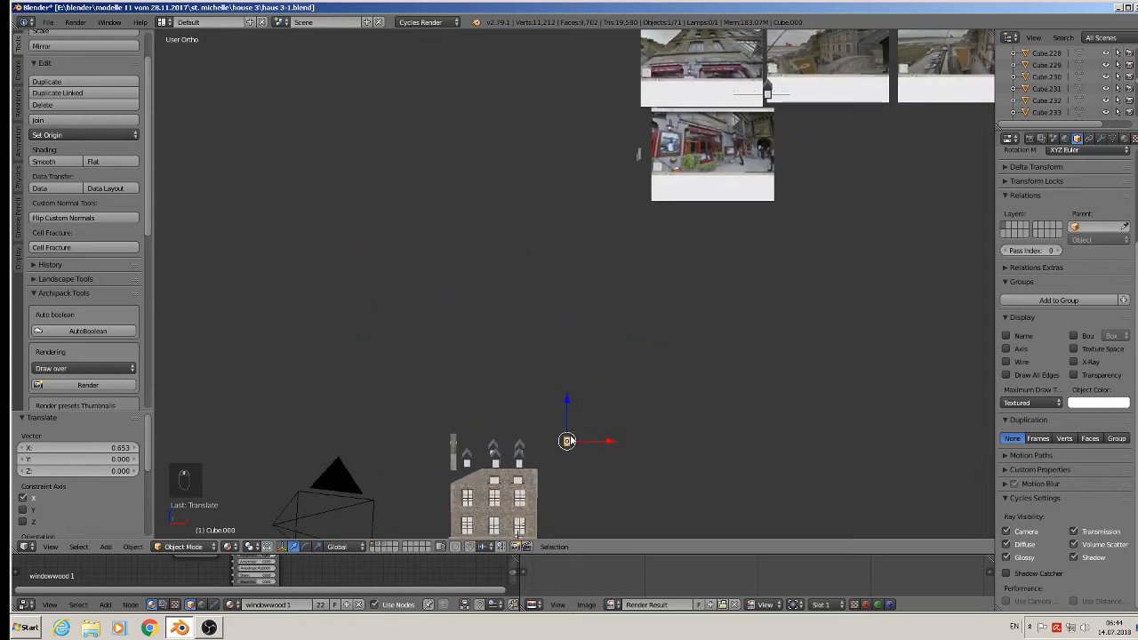
key(g)
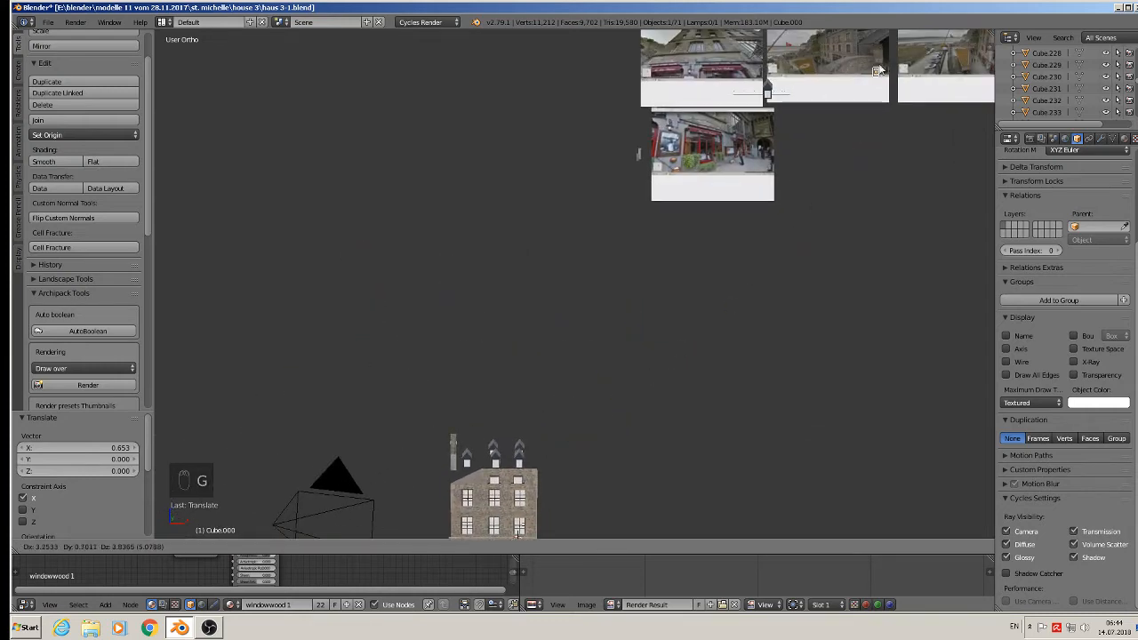
click(867, 55)
shift+middle_drag(886, 116, 642, 343)
scroll(666, 329, up, 8)
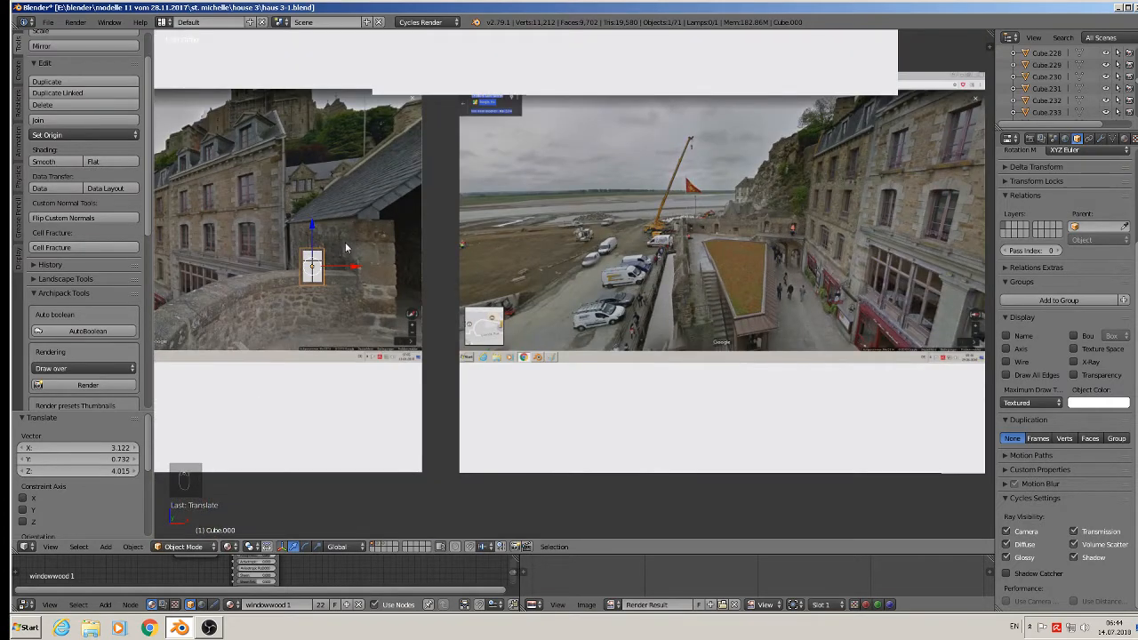
Position the window over the street photo with the crane, moving it about 1.054 and 0.218 along X and 0.023 up.
drag(354, 266, 783, 267)
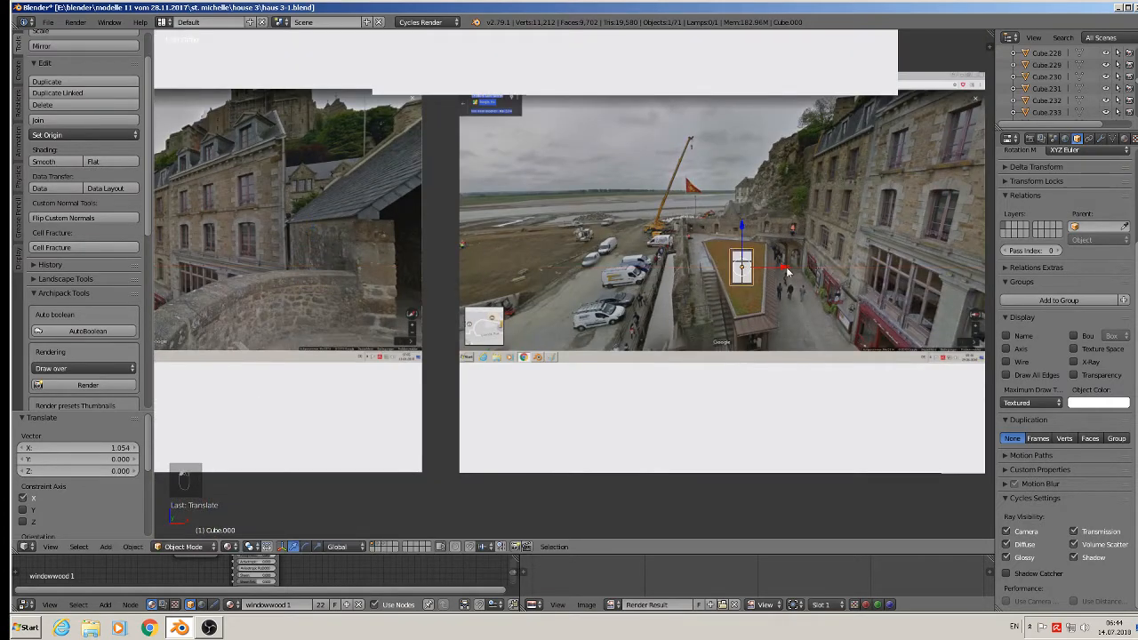
scroll(867, 293, up, 5)
shift+middle_drag(822, 298, 675, 325)
drag(451, 249, 676, 256)
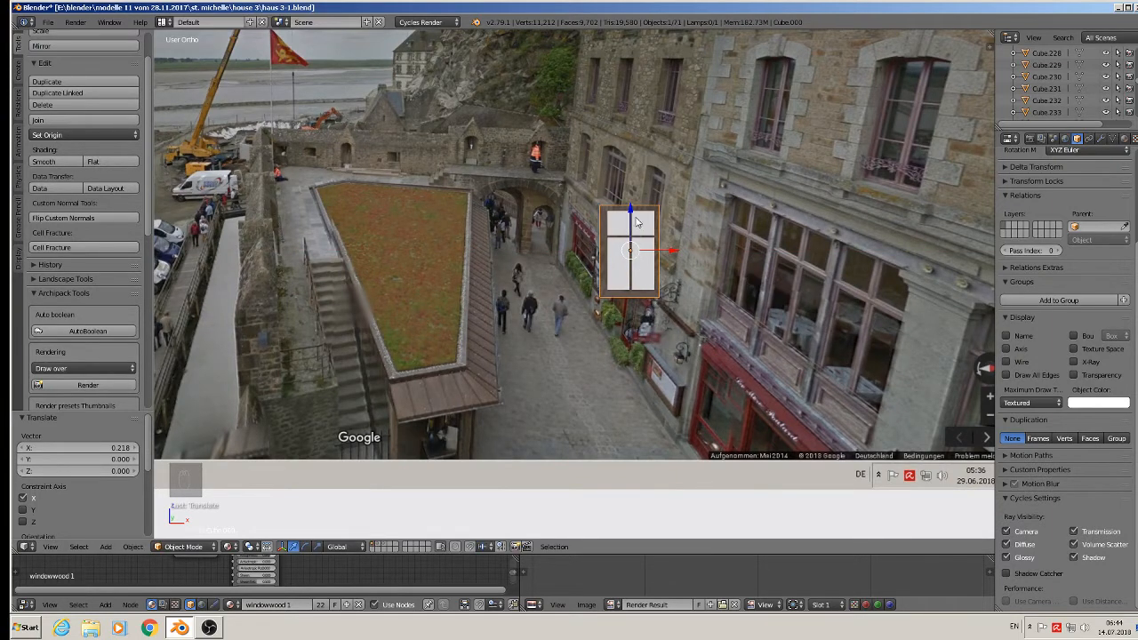
drag(637, 210, 637, 185)
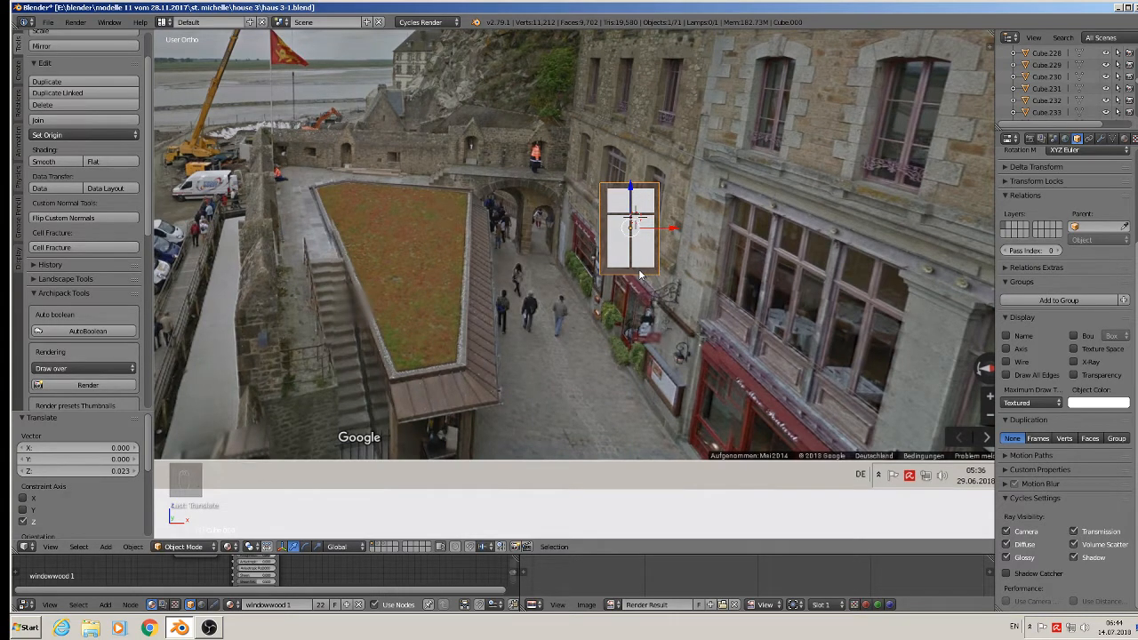
In Edit Mode, lengthen the window by lowering its bottom section about 0.023 along Z, raising it back about 0.008.
key(Tab)
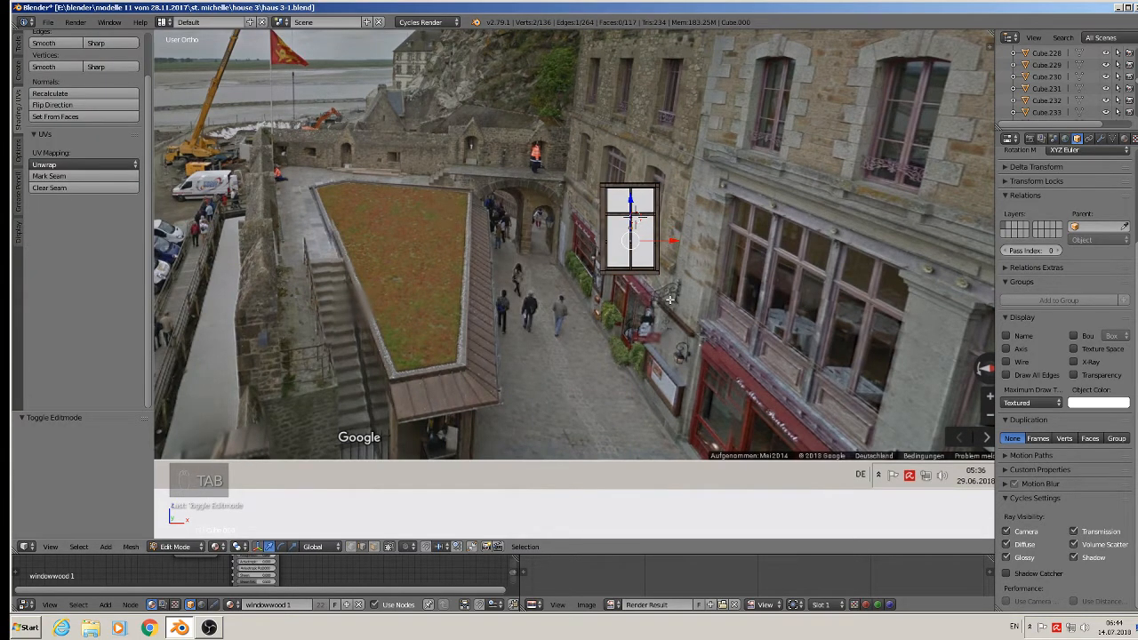
key(b)
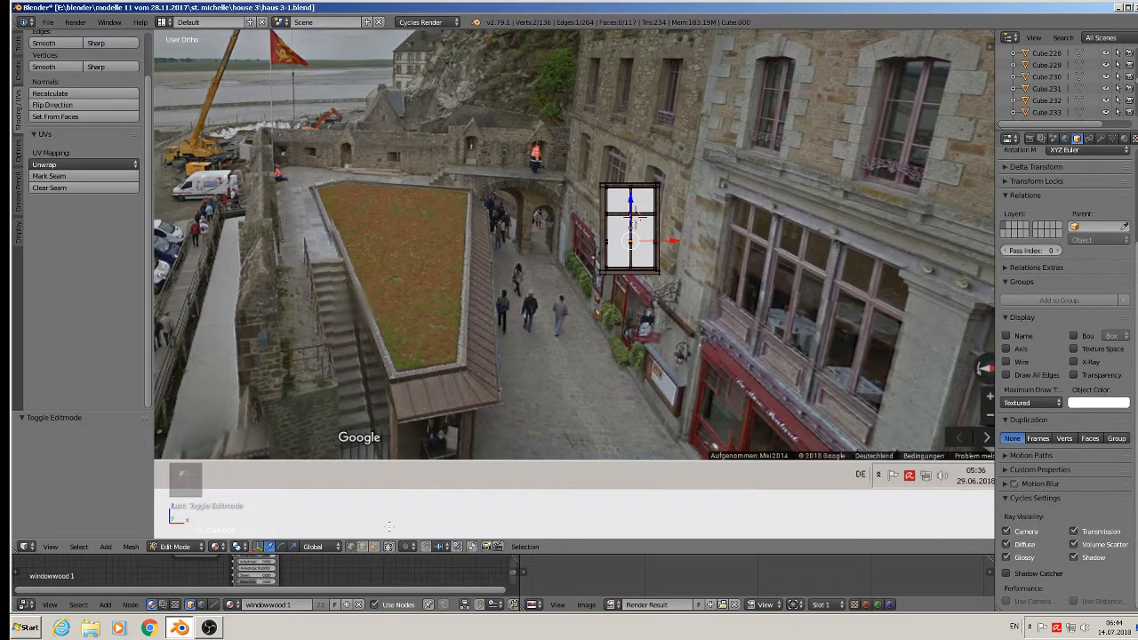
drag(692, 302, 597, 253)
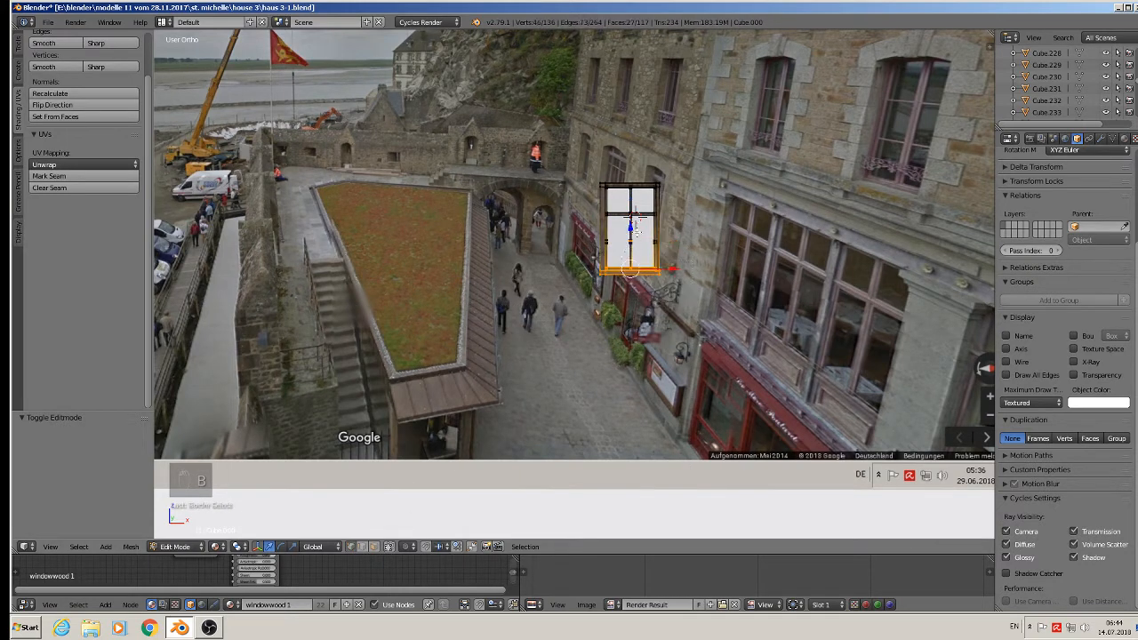
key(g)
key(z)
click(631, 293)
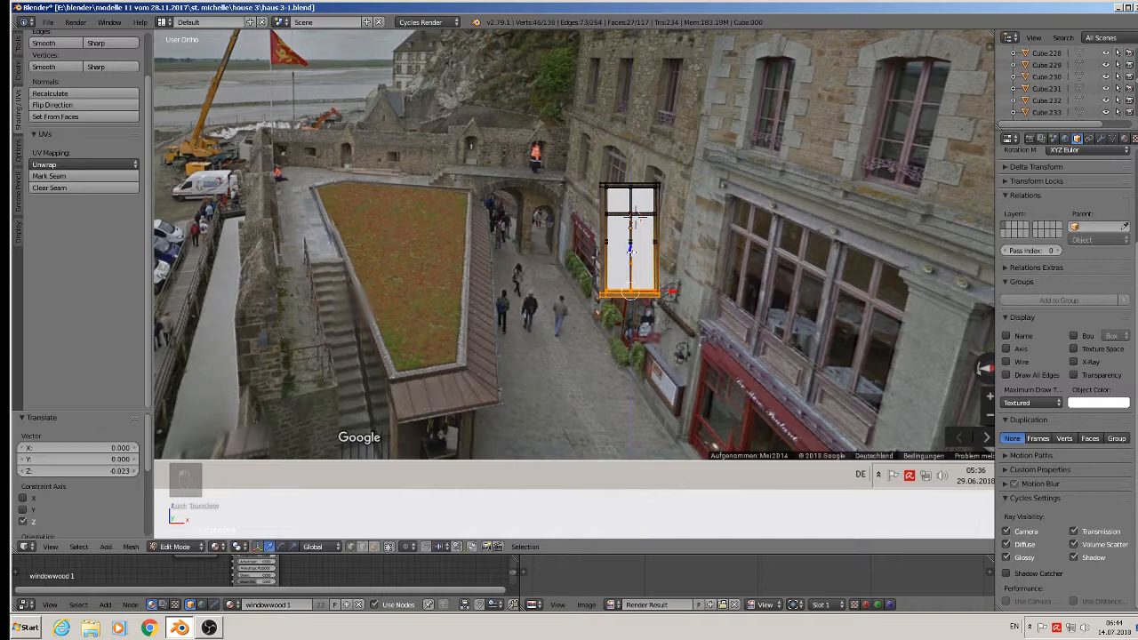
drag(631, 253, 631, 243)
Duplicate the window's two lower front corner vertices slightly below the frame and join the copies with an edge.
scroll(705, 312, up, 3)
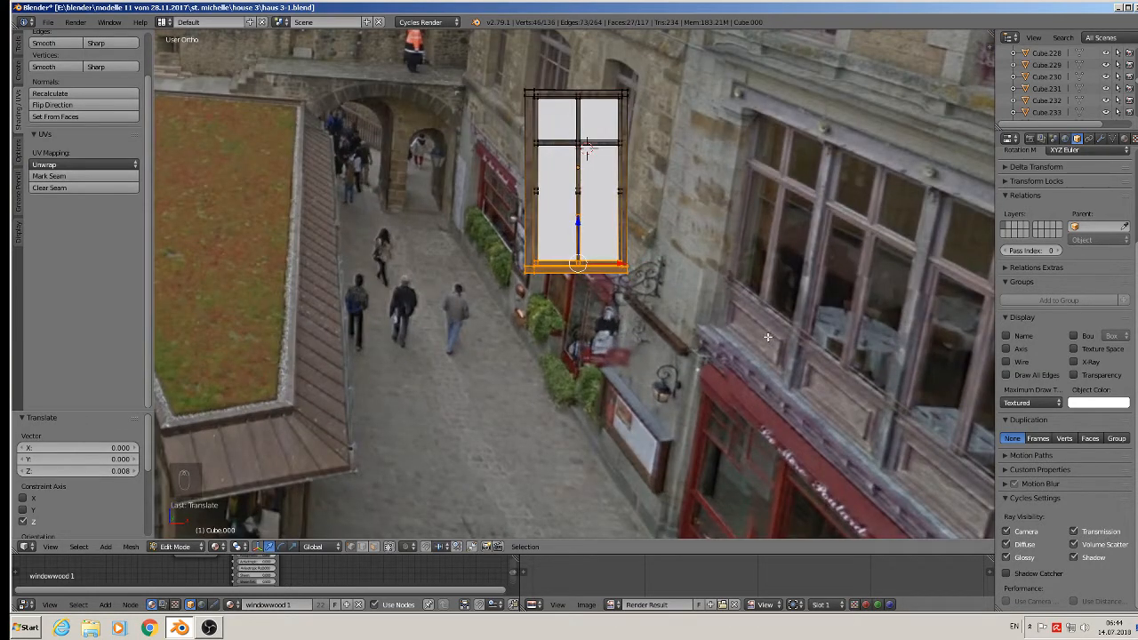
scroll(584, 303, up, 4)
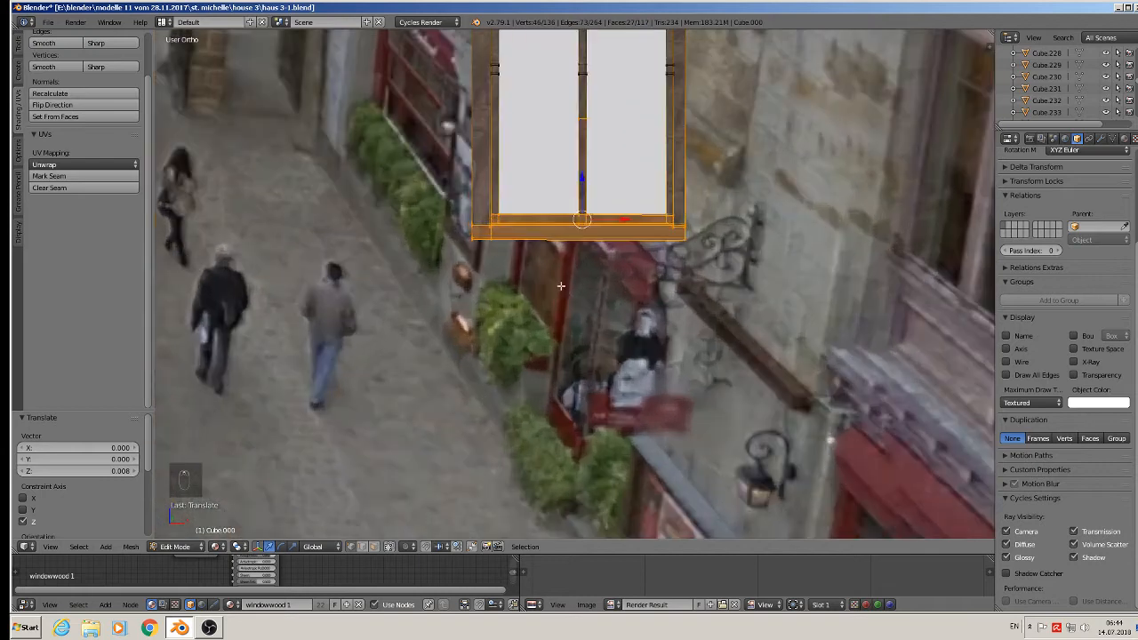
right_click(472, 238)
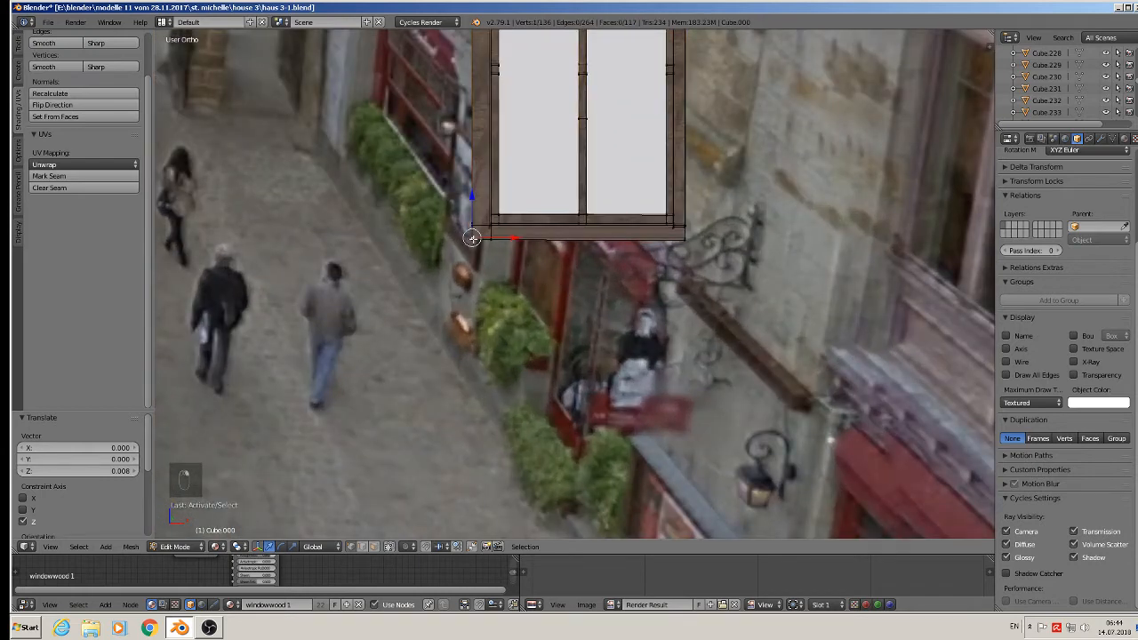
middle_drag(509, 244, 517, 304)
right_click(463, 247)
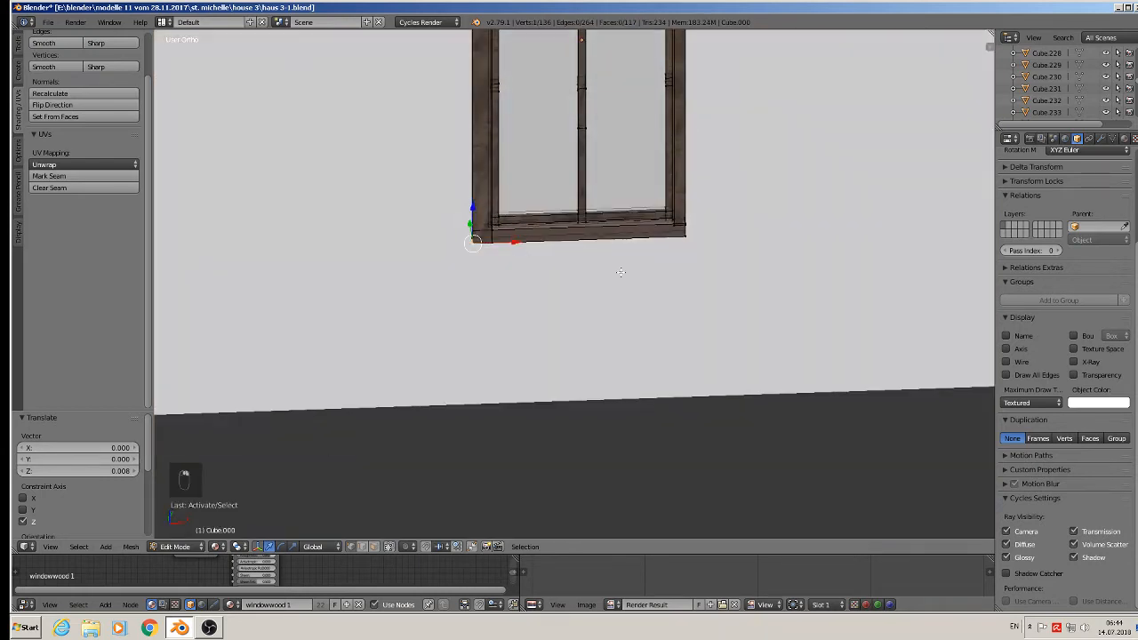
shift+right_click(686, 238)
key(shift+d)
drag(580, 205, 582, 210)
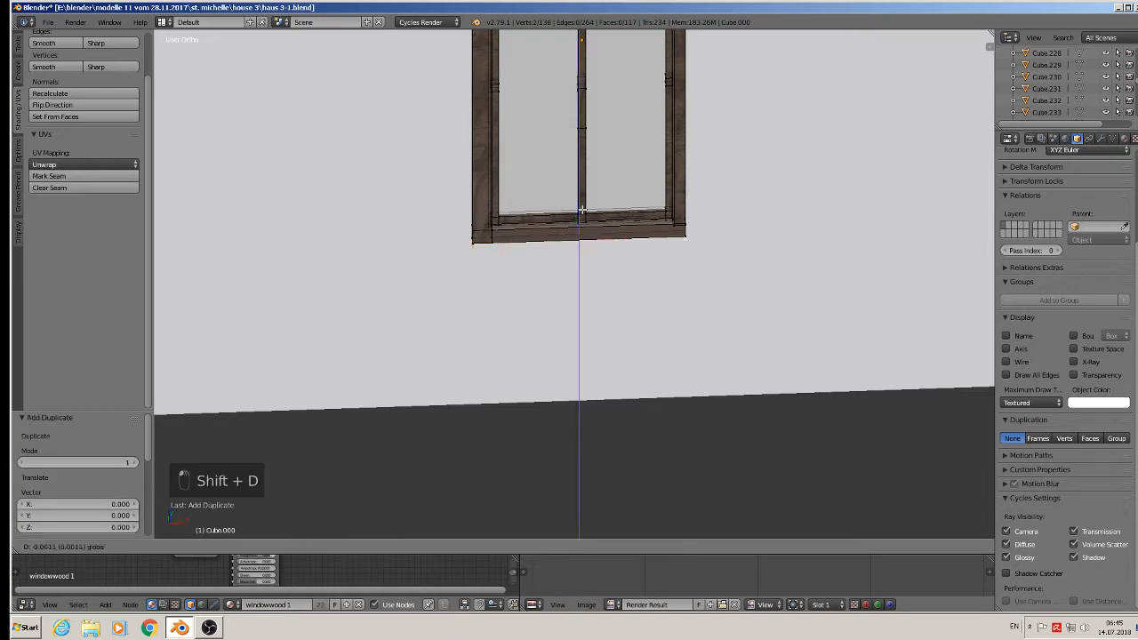
click(580, 214)
key(f)
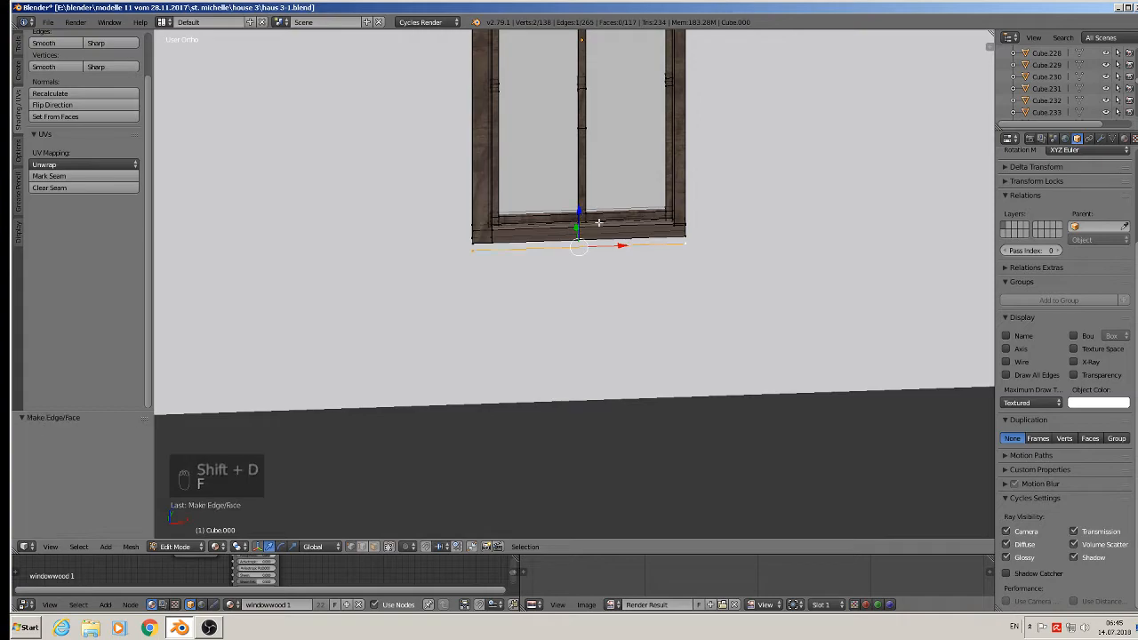
In front view, extrude the new edge about 0.030 downward to form a panel below the window.
key(KP_1)
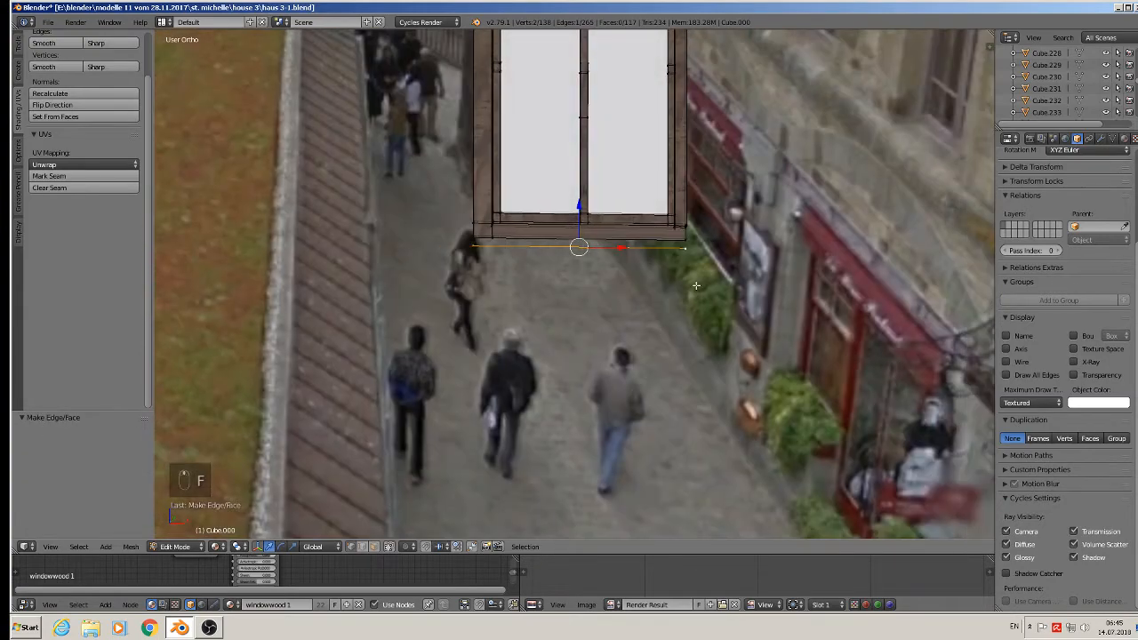
scroll(696, 274, down, 4)
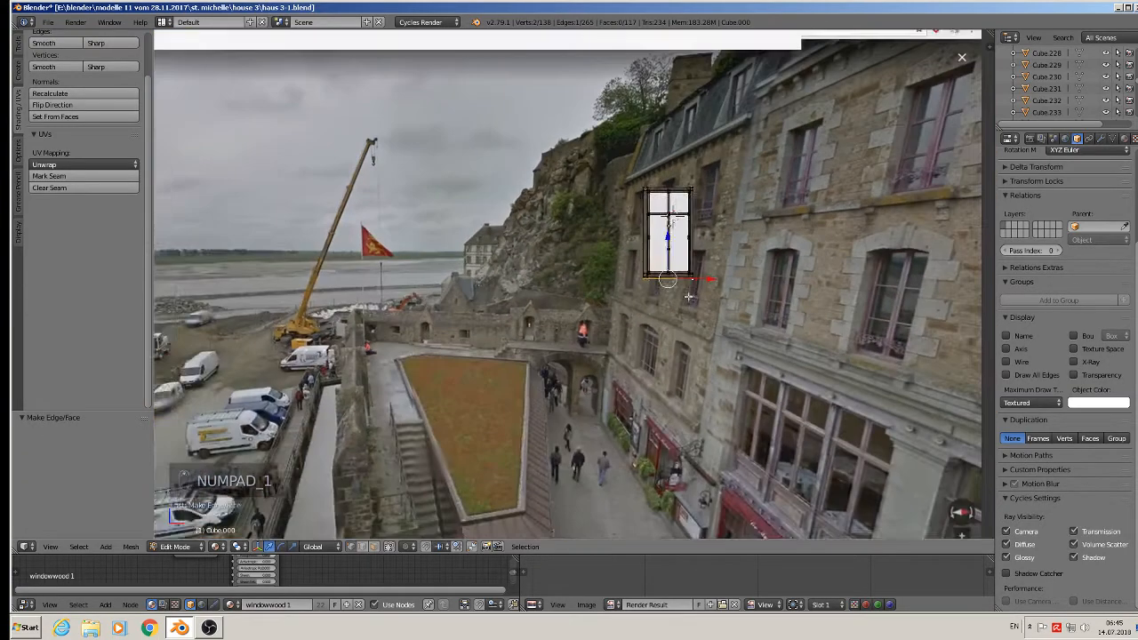
key(e)
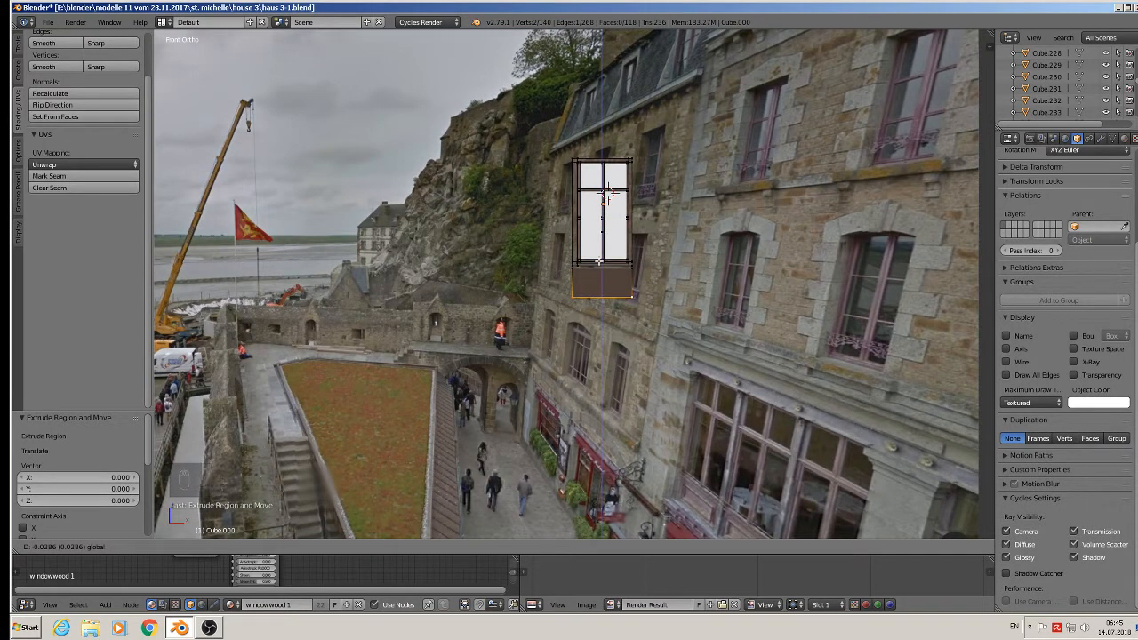
click(607, 191)
Extrude the panel face inward at scale 0.860, and widen the inner face along X by 1.061.
scroll(718, 365, up, 4)
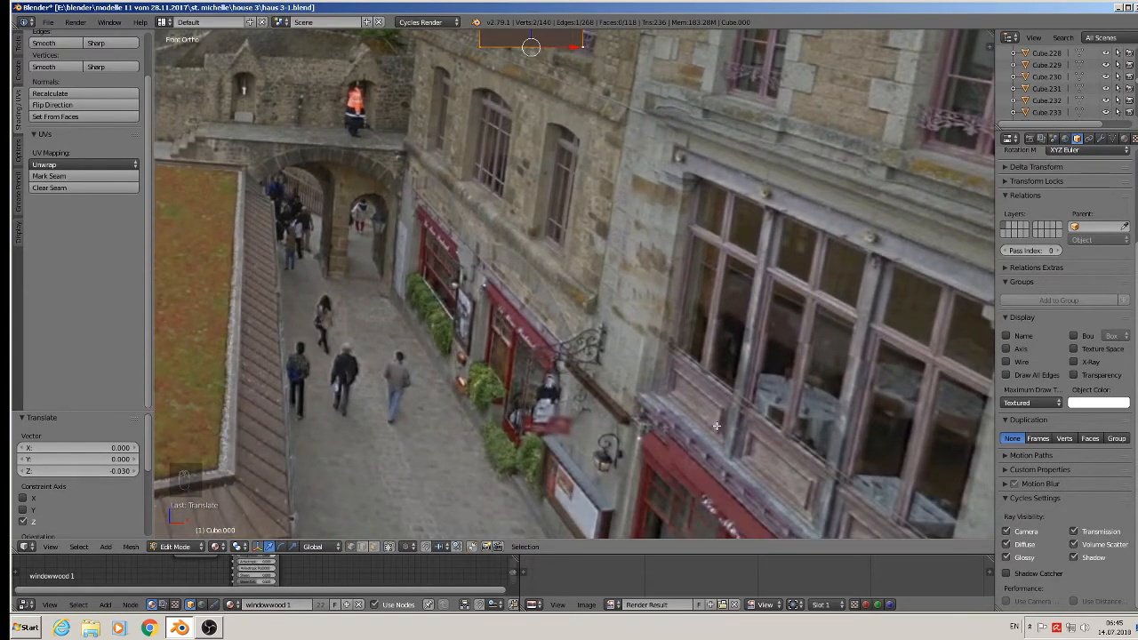
scroll(693, 401, down, 3)
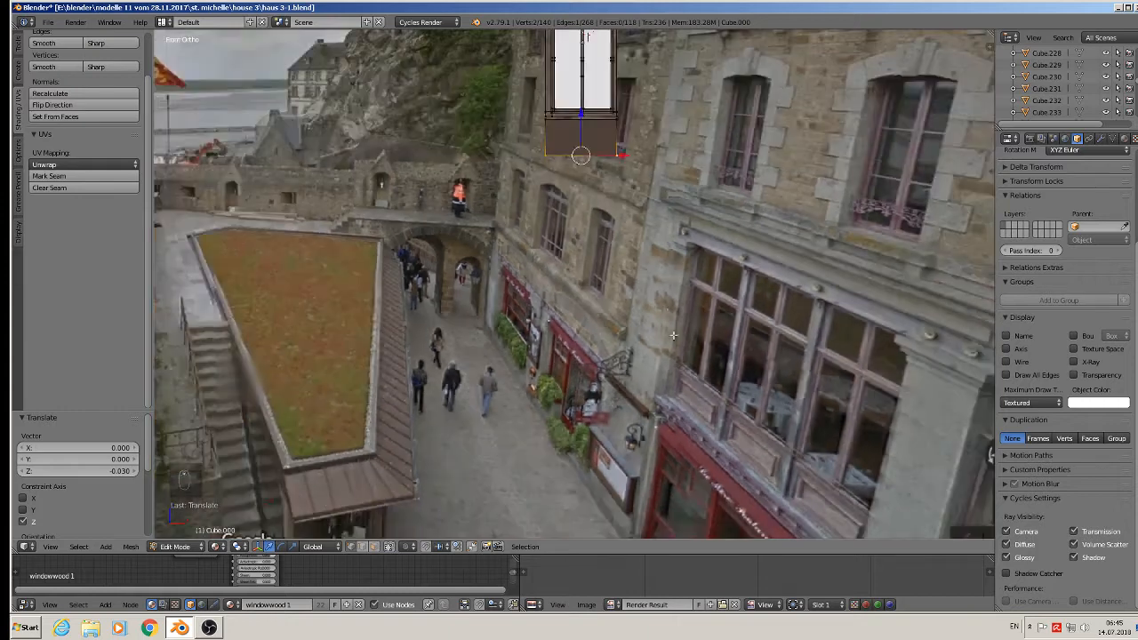
scroll(617, 252, up, 3)
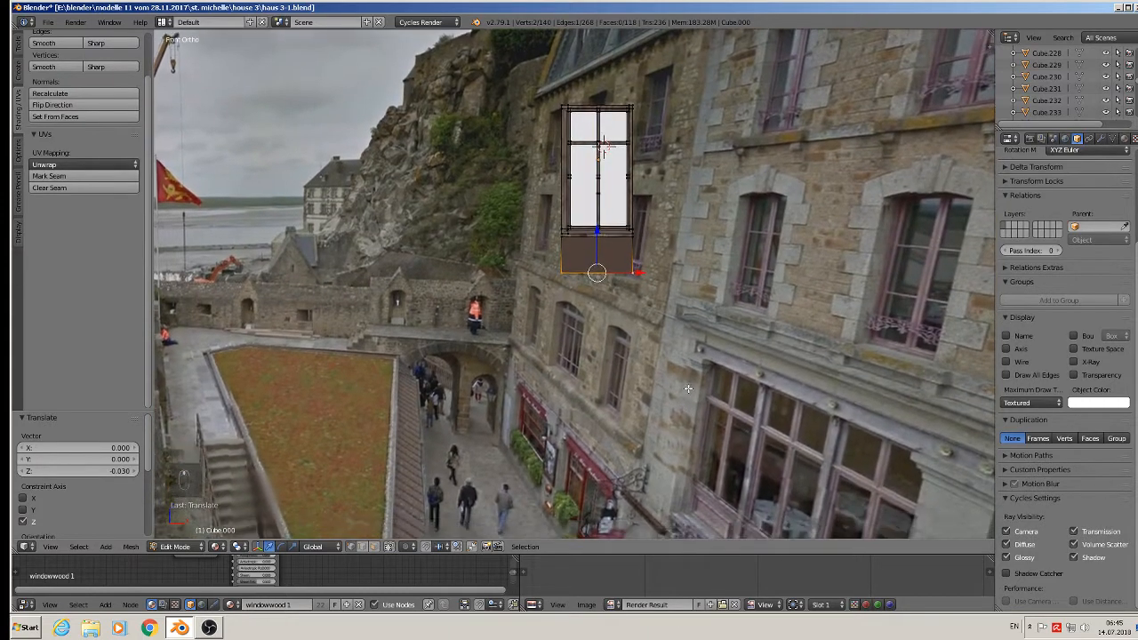
scroll(617, 252, up, 1)
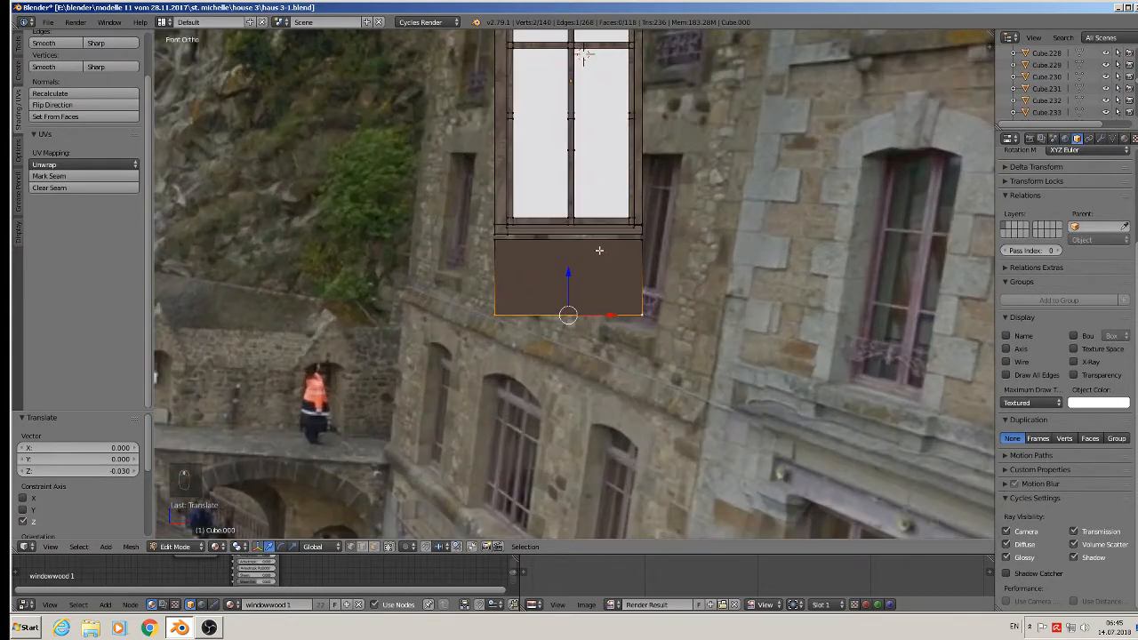
right_click(597, 302)
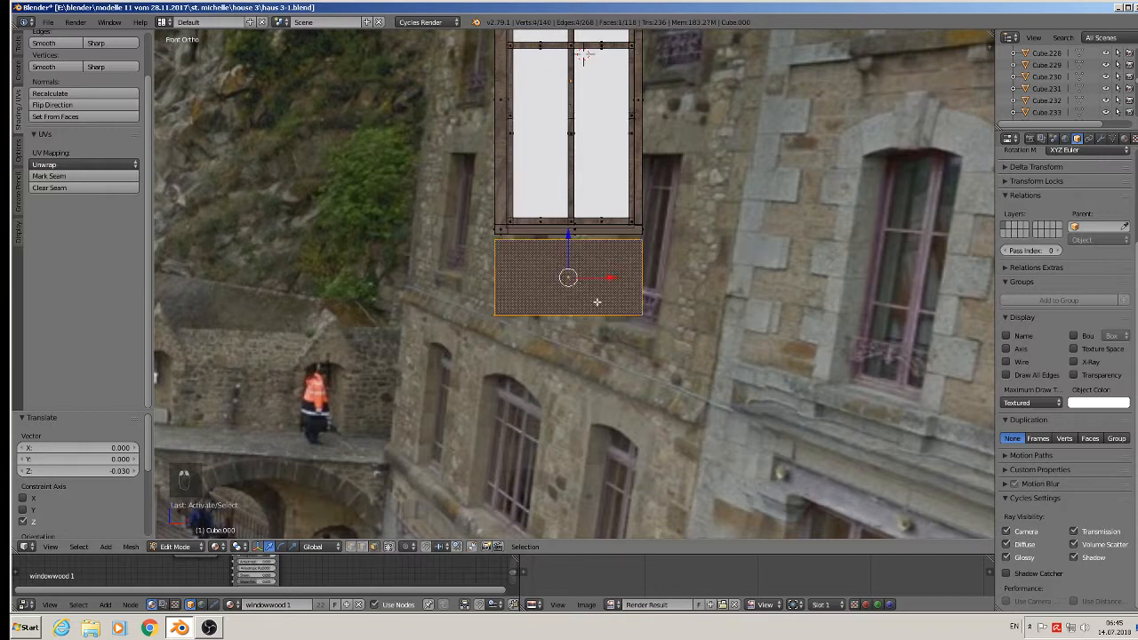
key(e)
key(s)
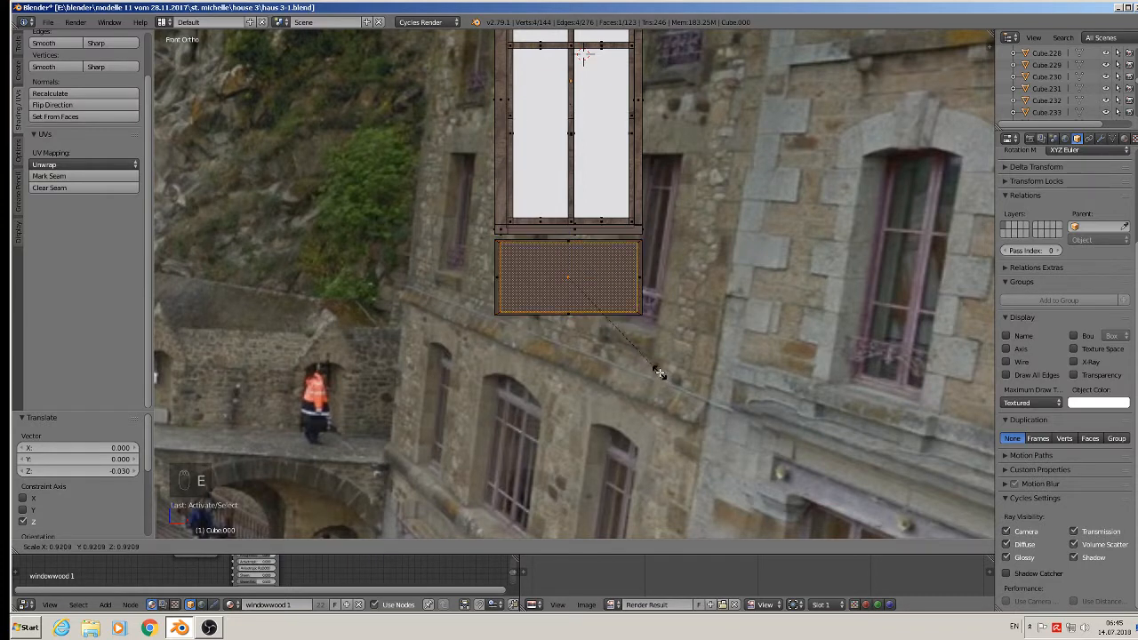
click(653, 368)
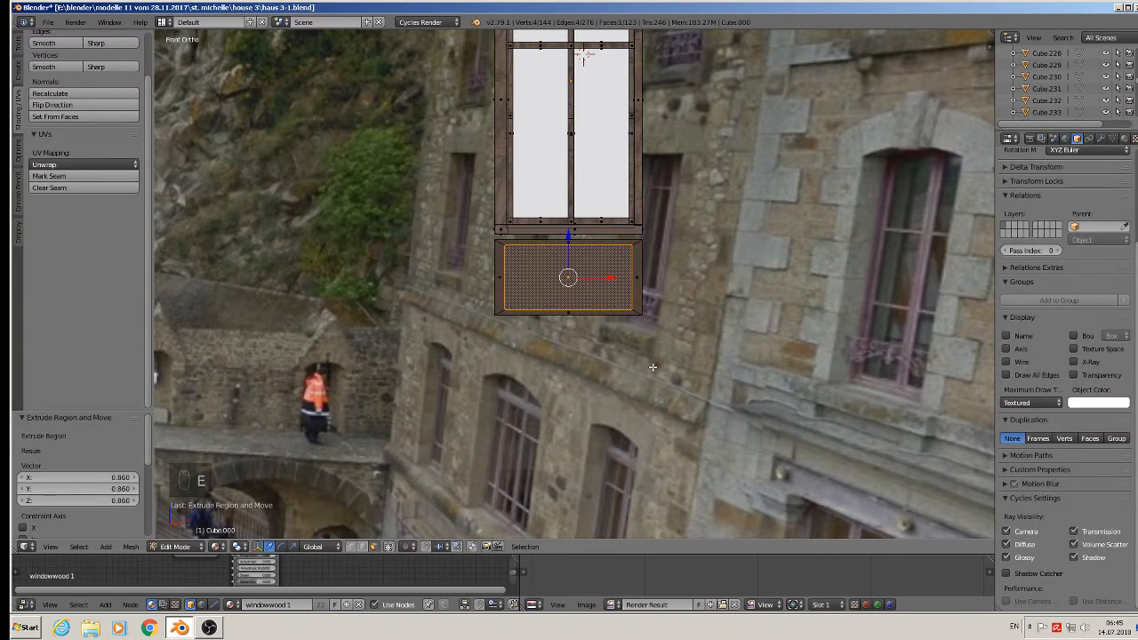
key(s)
key(x)
click(663, 366)
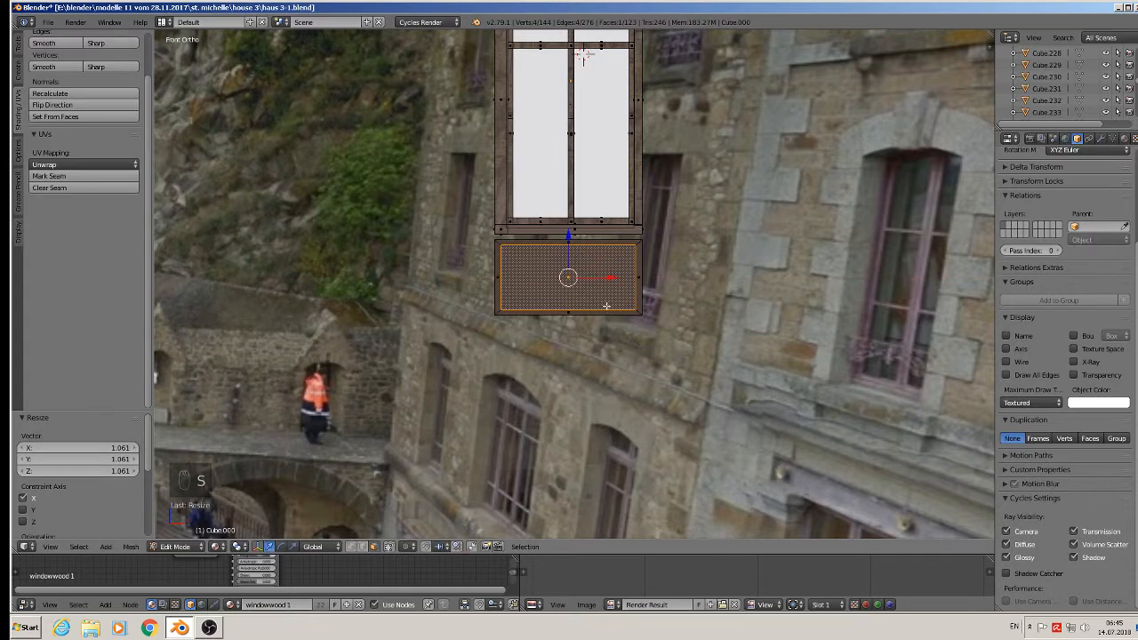
Extrude the panel's inner face and push it back about 0.004 along Y to form a recess.
middle_drag(606, 307, 538, 321)
scroll(538, 321, up, 2)
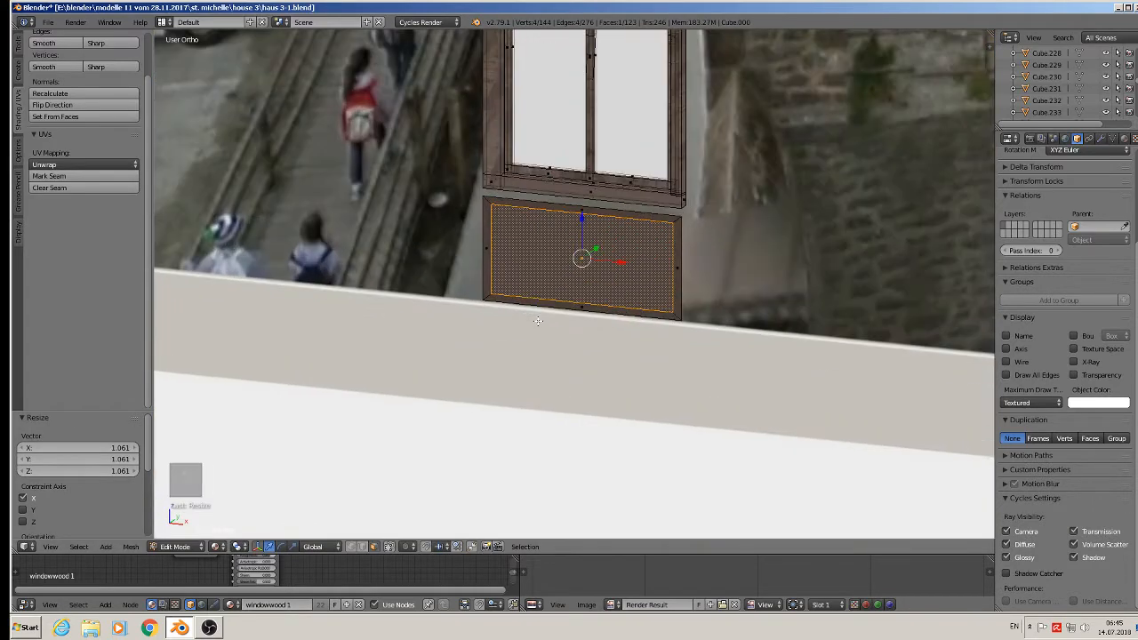
key(e)
right_click(583, 273)
drag(601, 250, 605, 248)
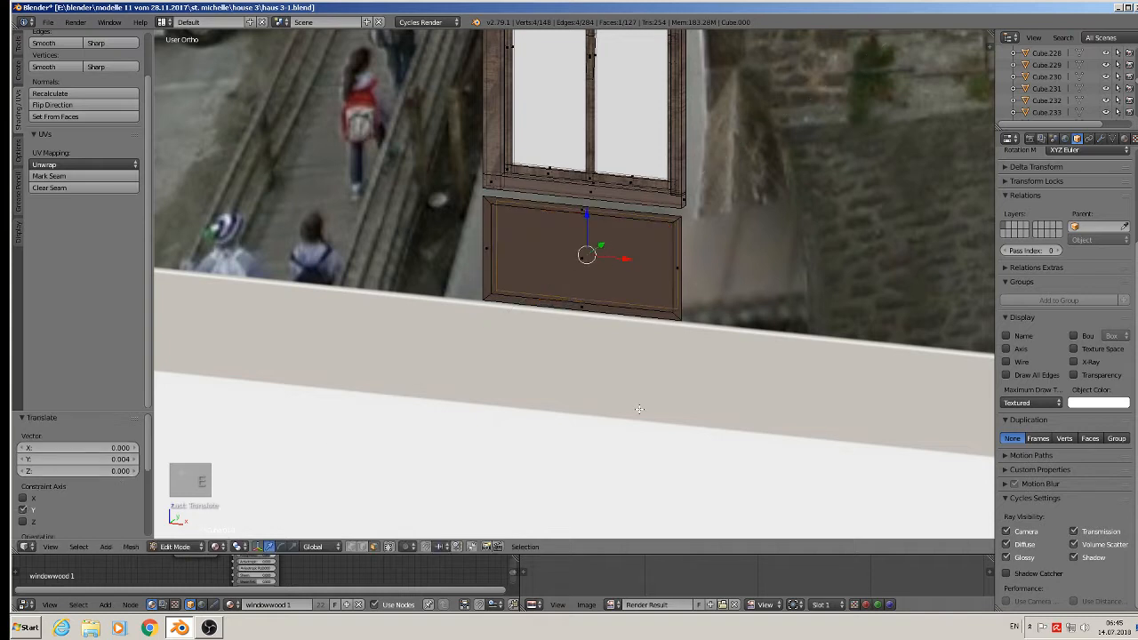
Extrude the recessed face inward at scale 0.820, and widen the resulting inner face along X by 1.073.
key(e)
key(s)
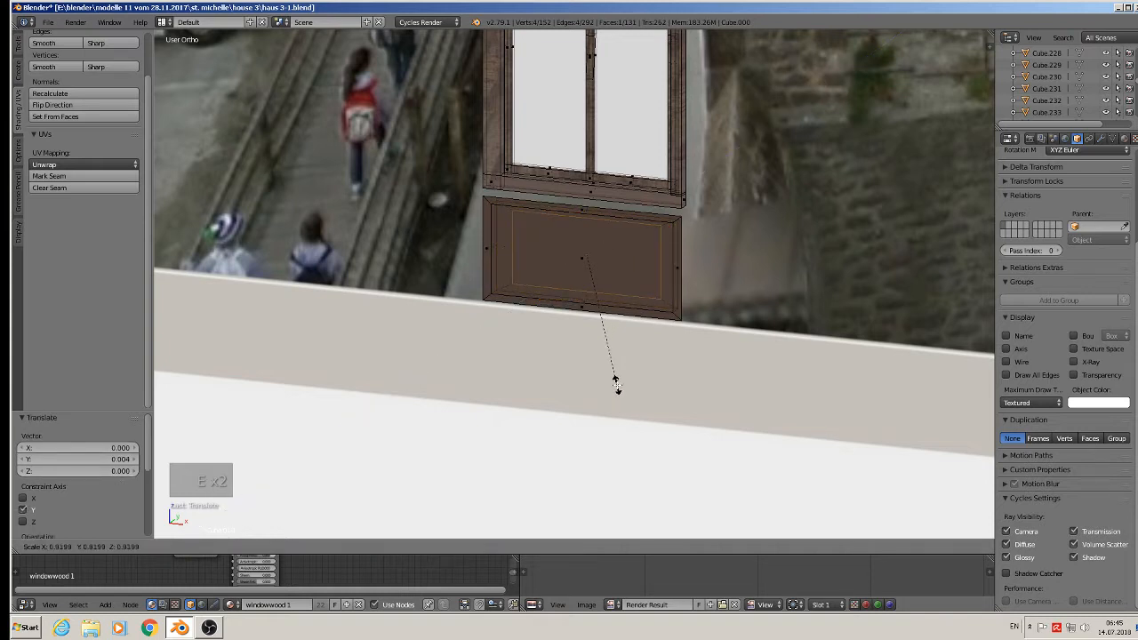
click(611, 372)
middle_drag(612, 371, 645, 349)
key(s)
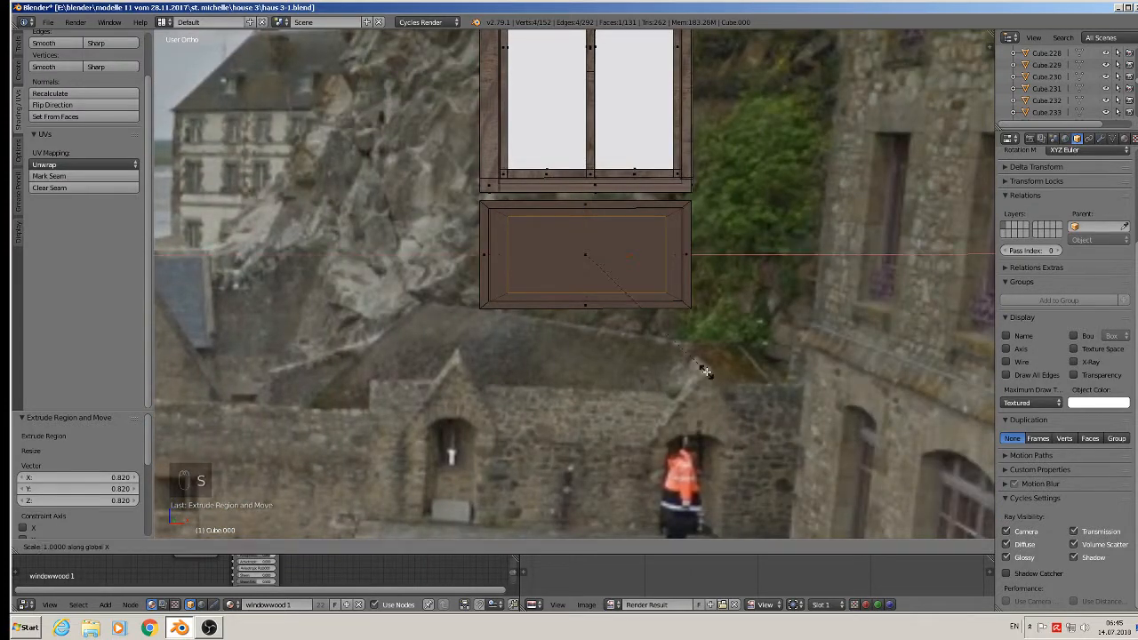
click(722, 373)
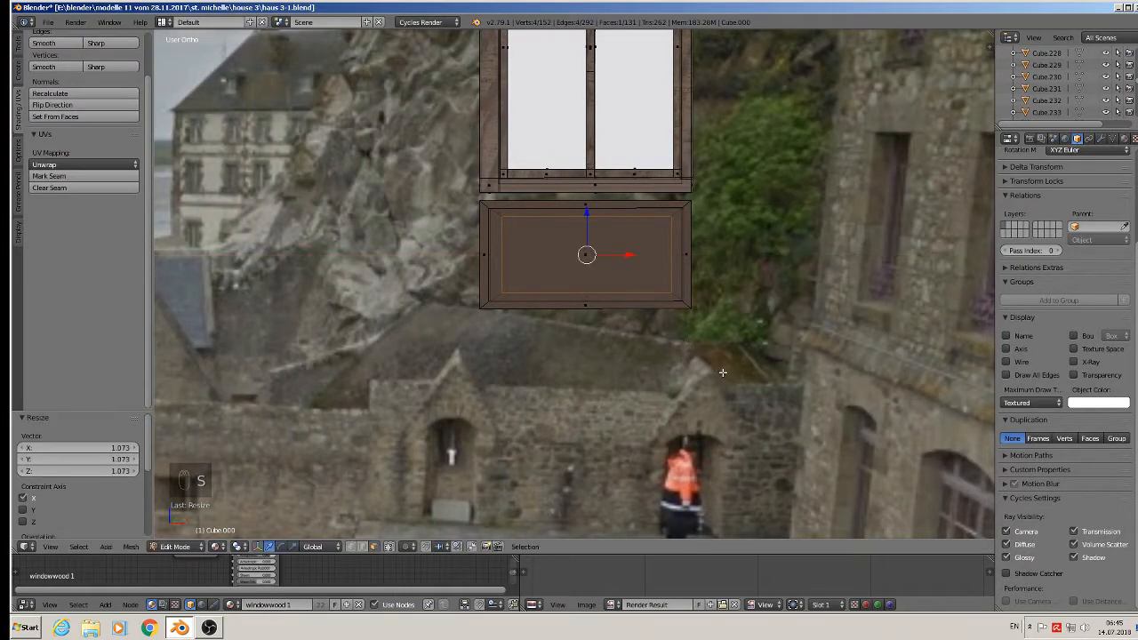
Extrude the panel's inner face inward at a scale of about 0.887, and widen the new face along X by 1.044.
key(e)
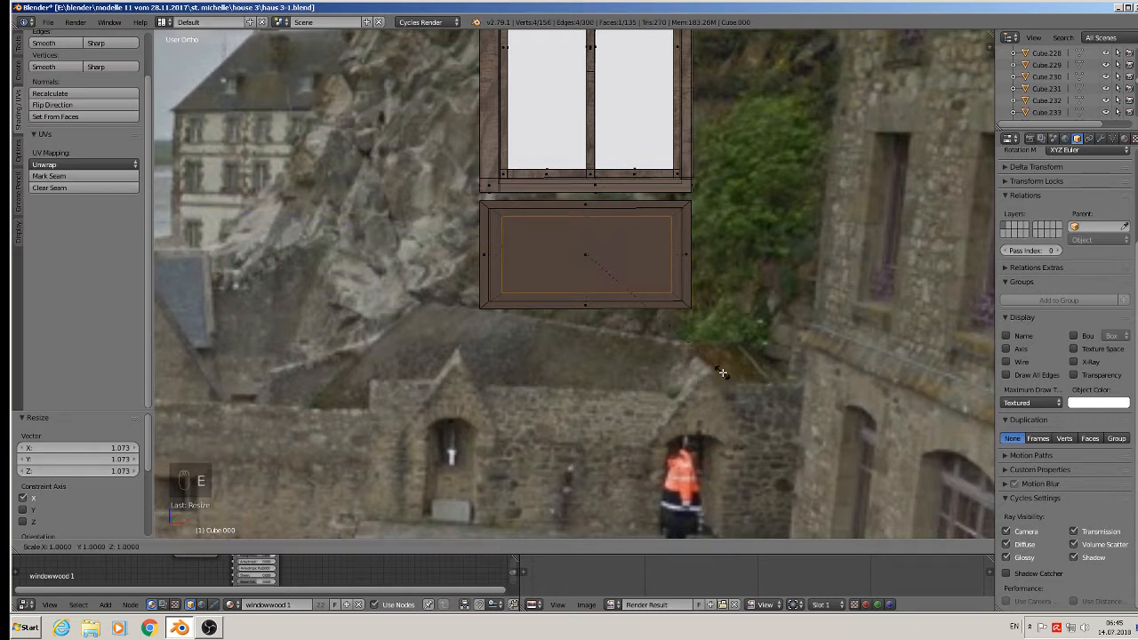
key(s)
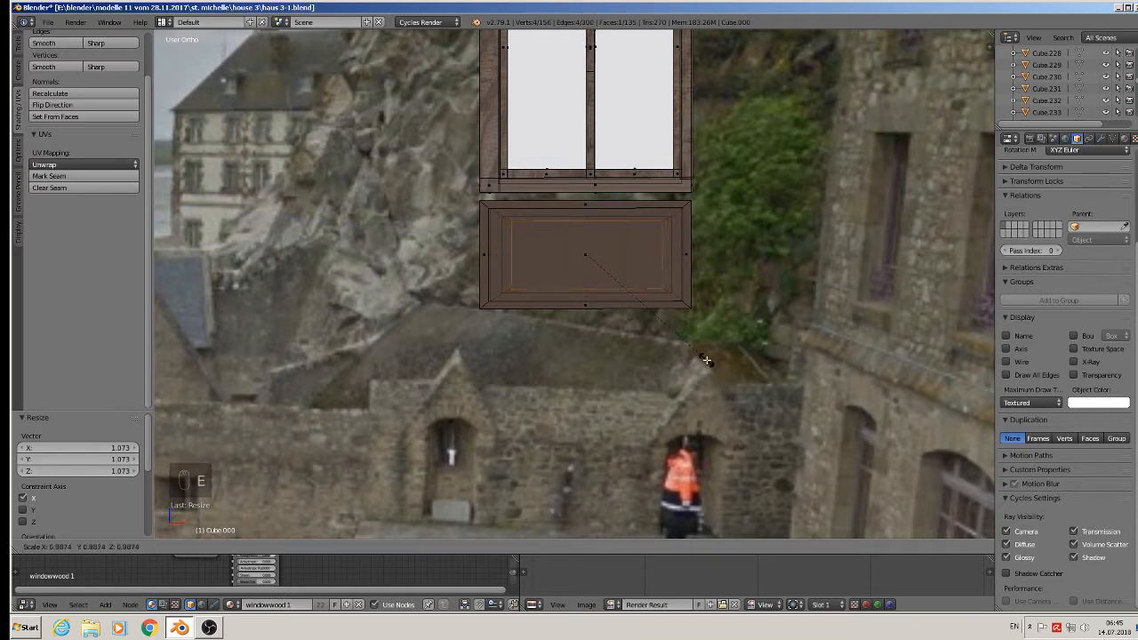
click(705, 360)
key(s)
click(714, 361)
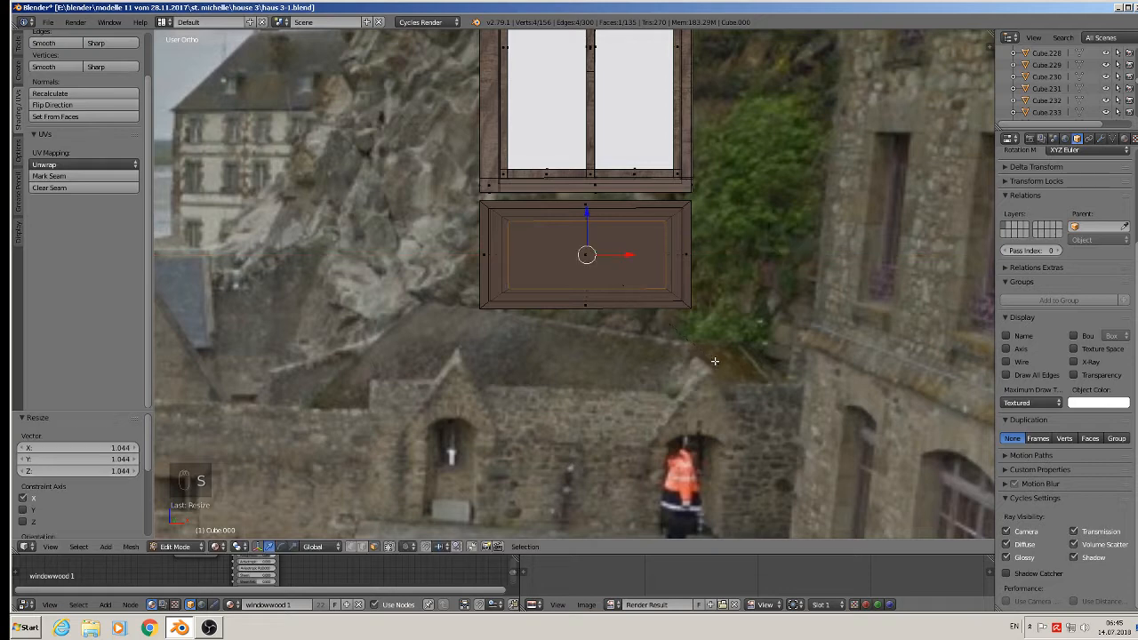
Select the narrow face ring around the panel's inner face, extrude it and bring it forward 0.002 along Y.
alt+right_click(507, 221)
middle_drag(546, 260, 491, 290)
scroll(506, 279, up, 2)
key(e)
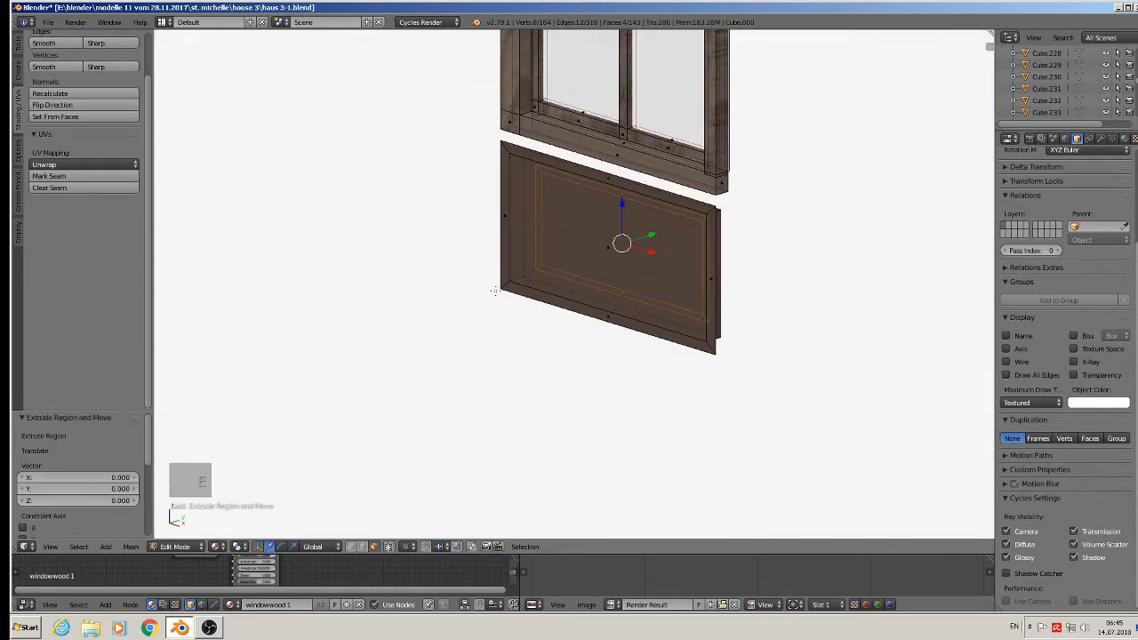
key(g)
key(y)
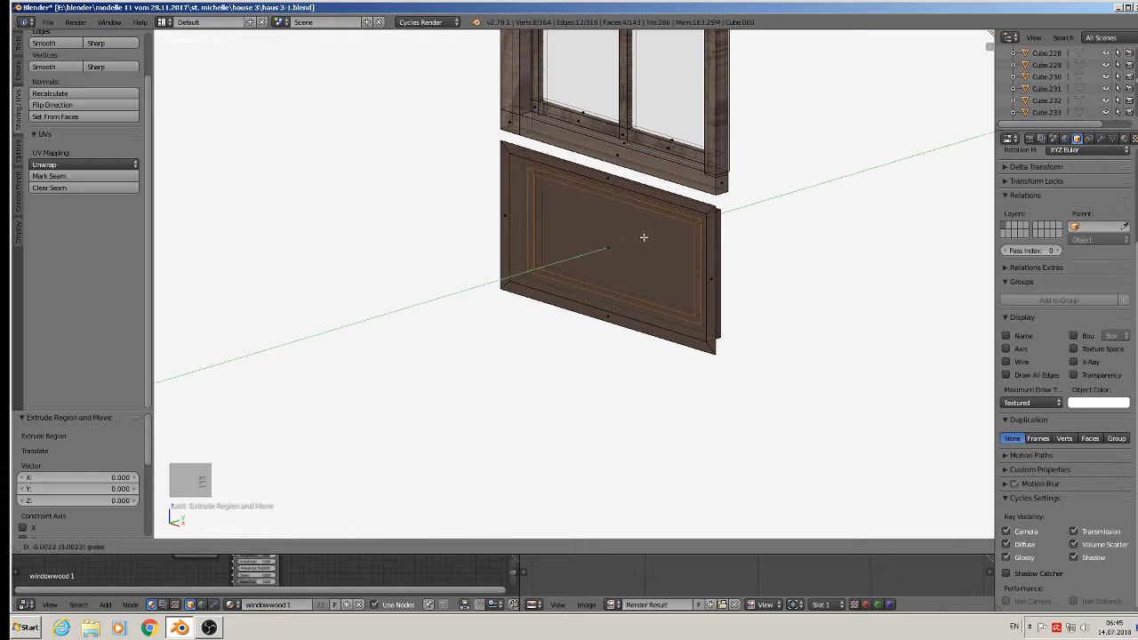
click(644, 237)
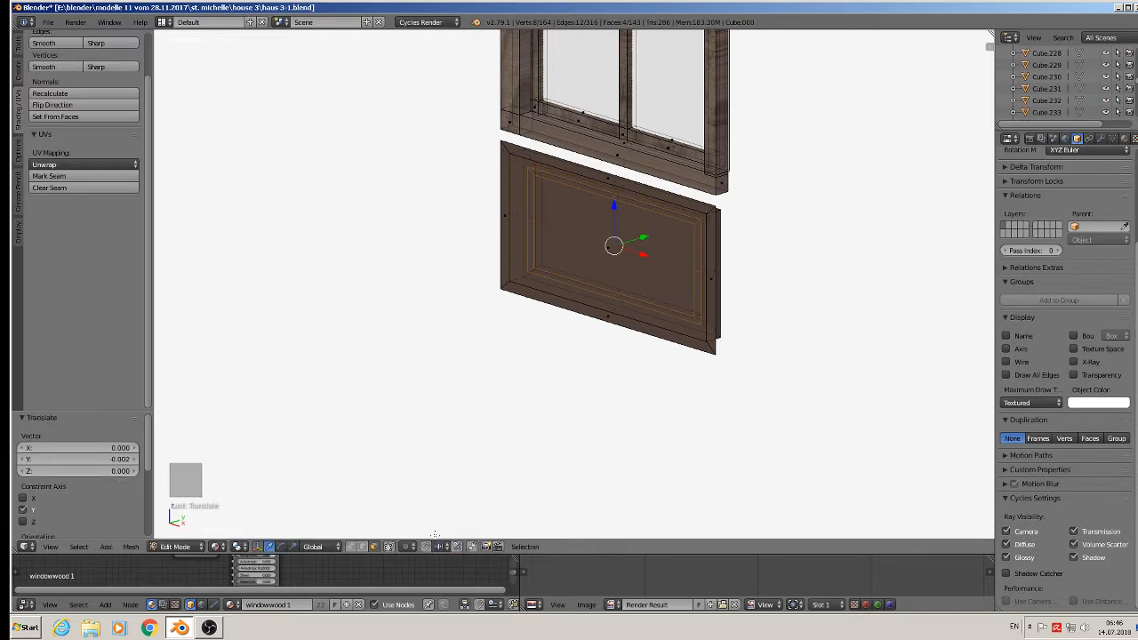
Select the four outer boundary edges of the panel and extrude them backward about 0.005 along Y to give it thickness.
alt+right_click(702, 351)
alt+shift+right_click(716, 293)
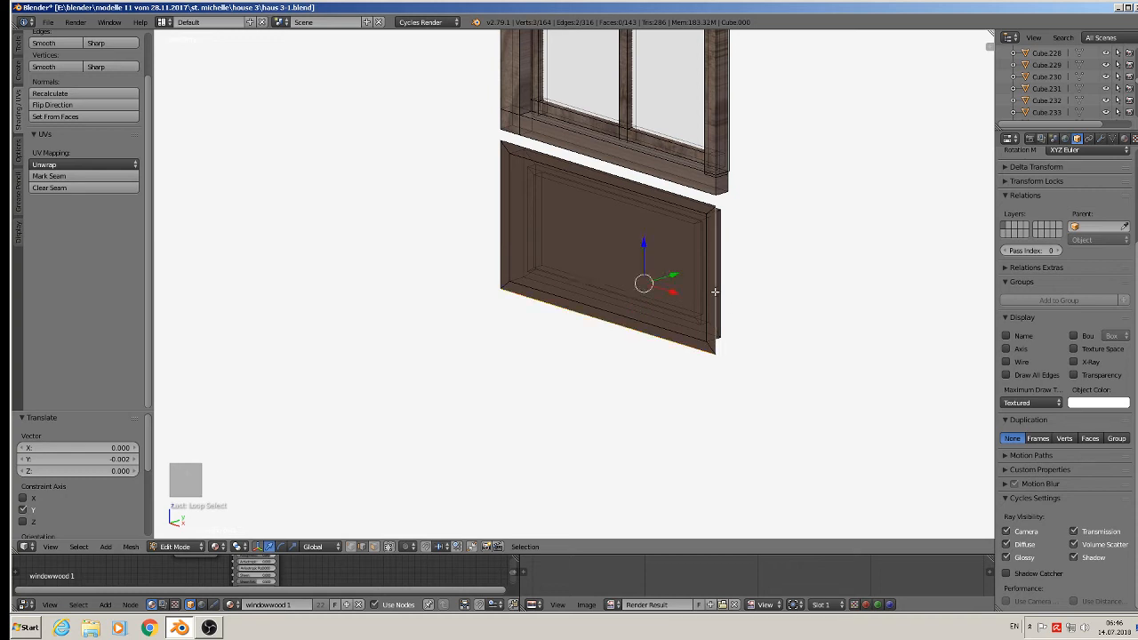
alt+shift+right_click(680, 198)
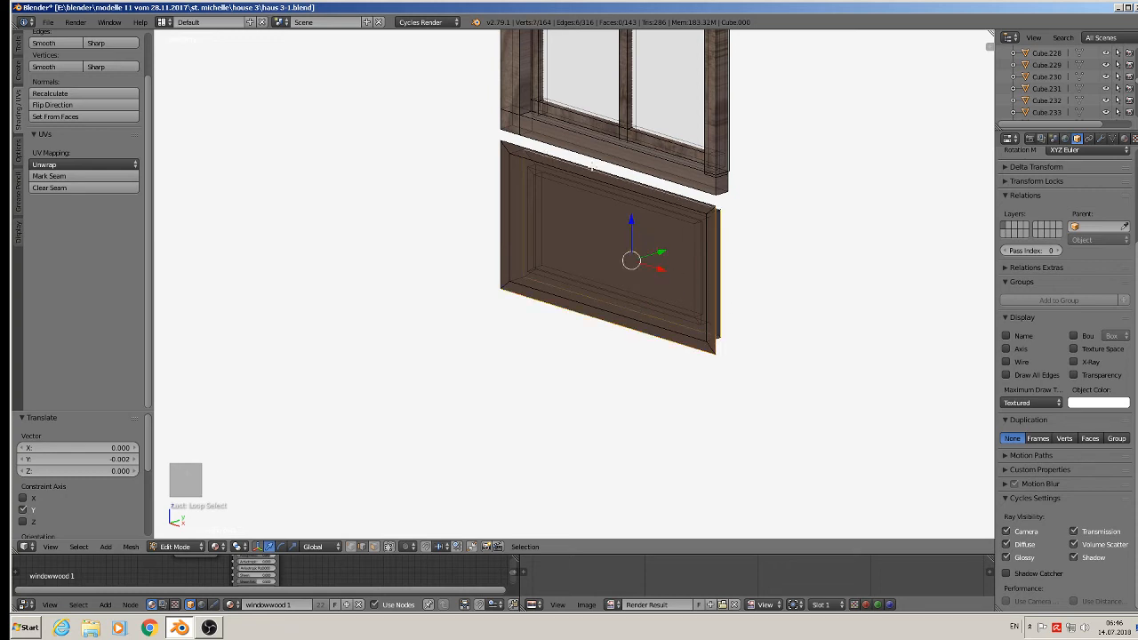
right_click(510, 140)
shift+right_click(502, 167)
shift+right_click(569, 314)
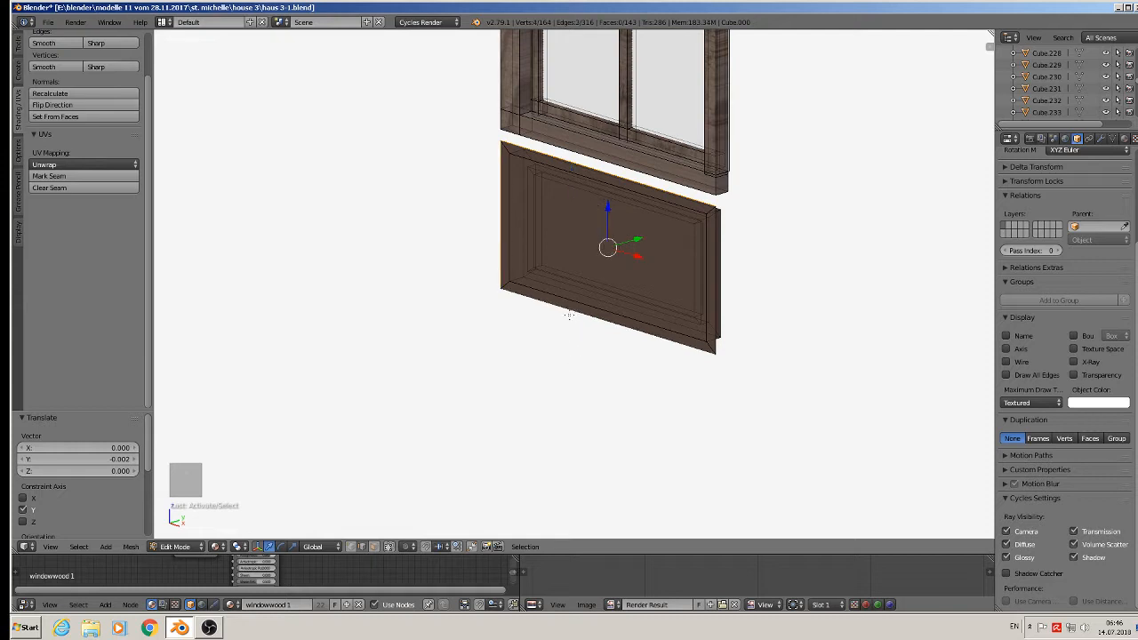
shift+right_click(714, 345)
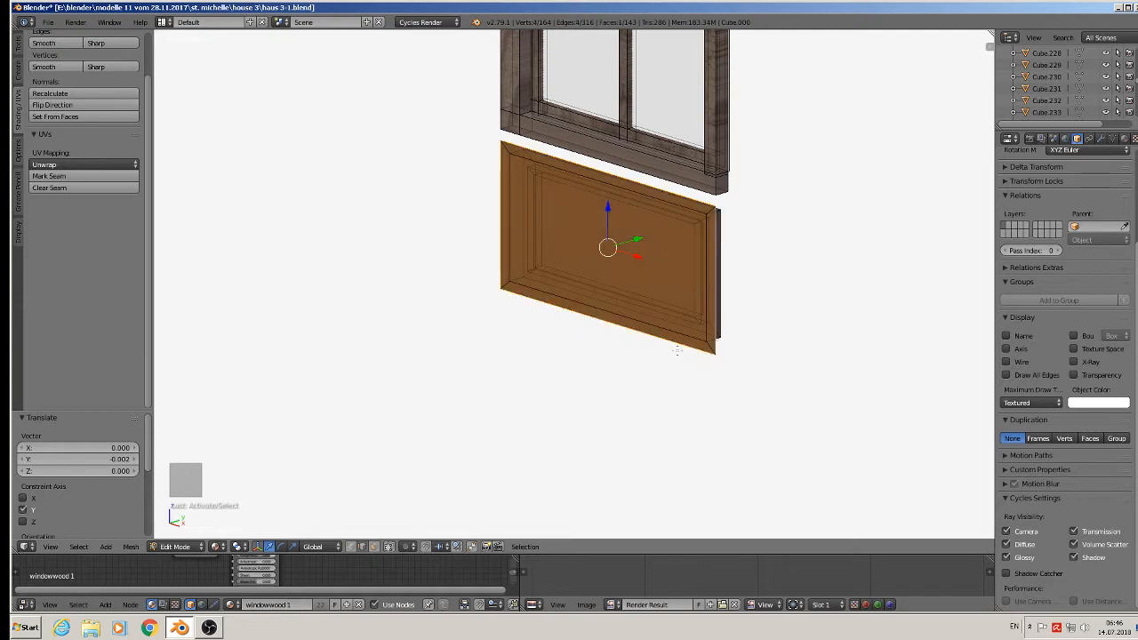
key(e)
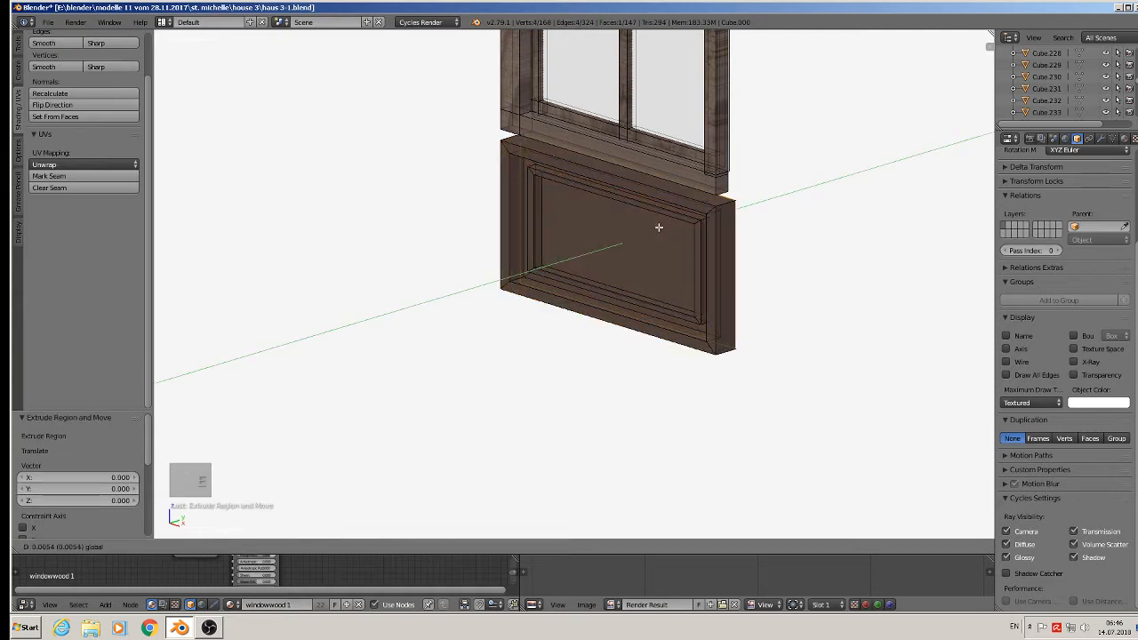
click(657, 248)
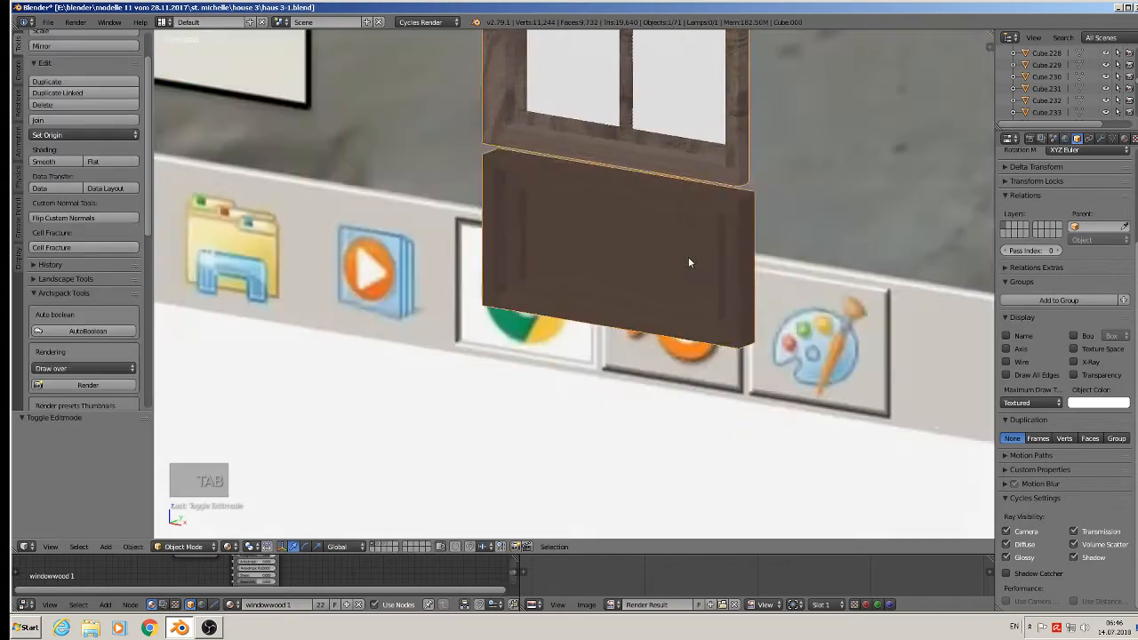
key(Tab)
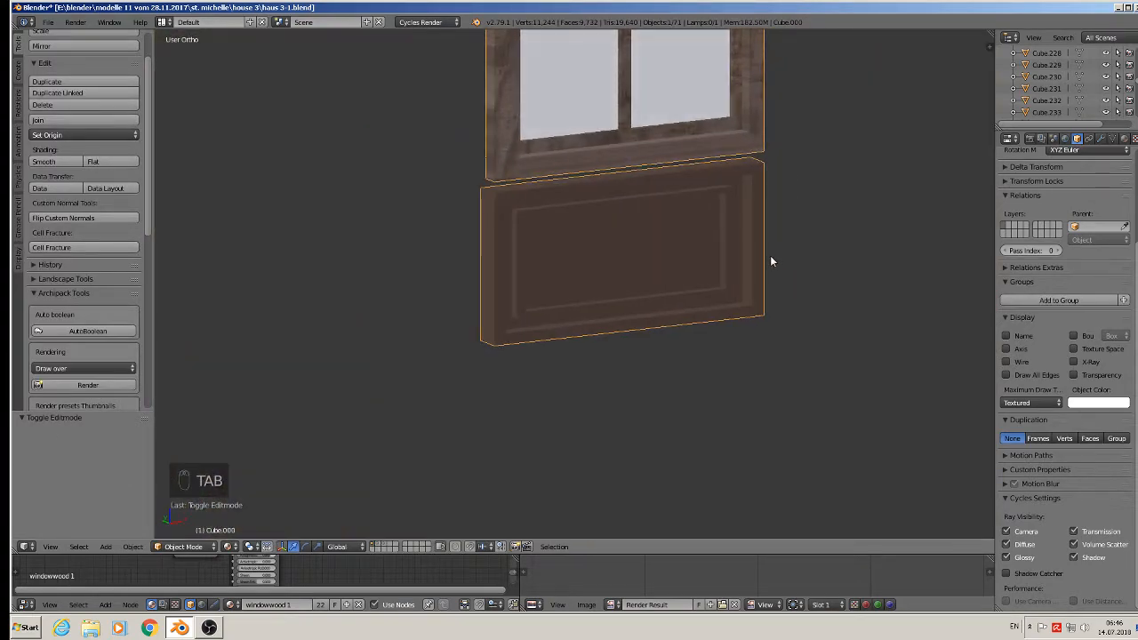
Select the innermost face of the panel and mark its outline as a UV seam.
key(Tab)
scroll(541, 239, up, 4)
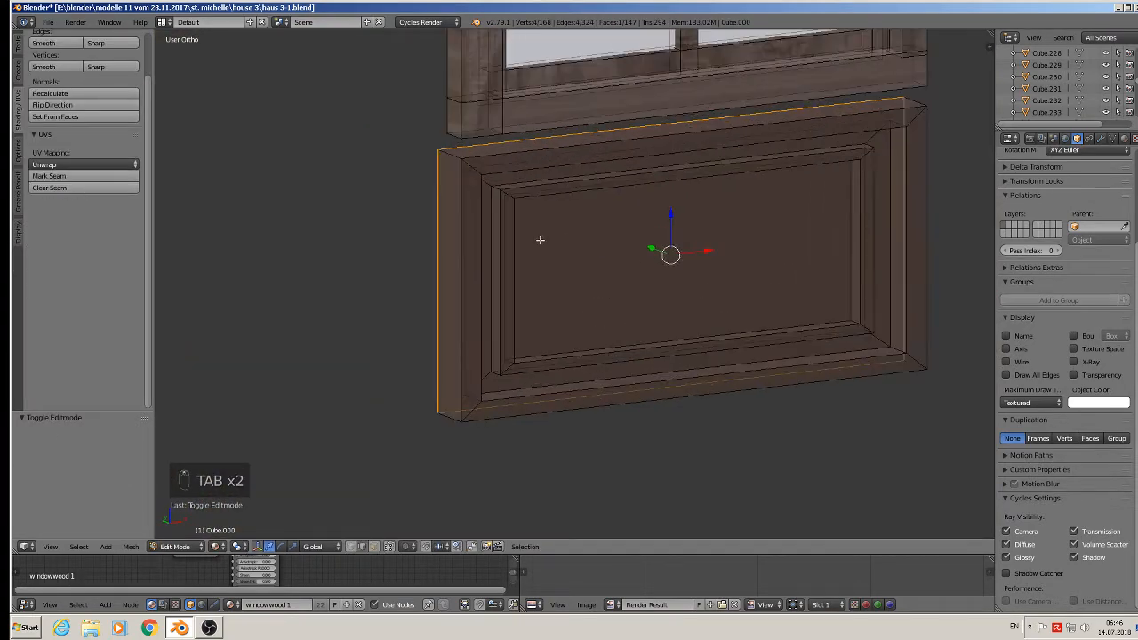
middle_drag(540, 239, 476, 229)
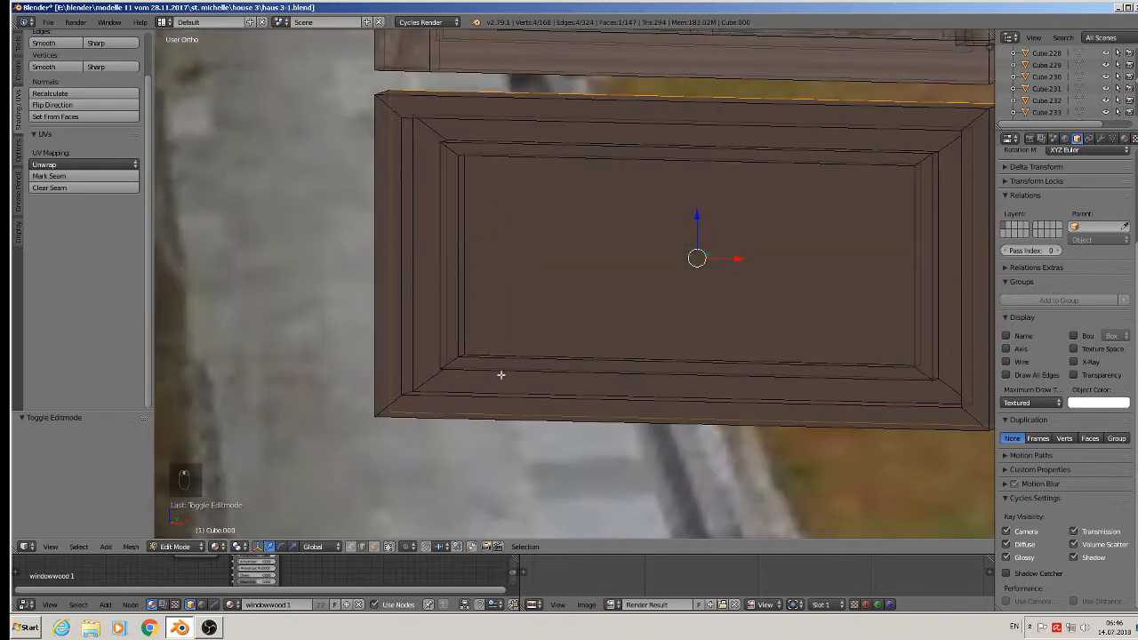
click(373, 545)
right_click(690, 263)
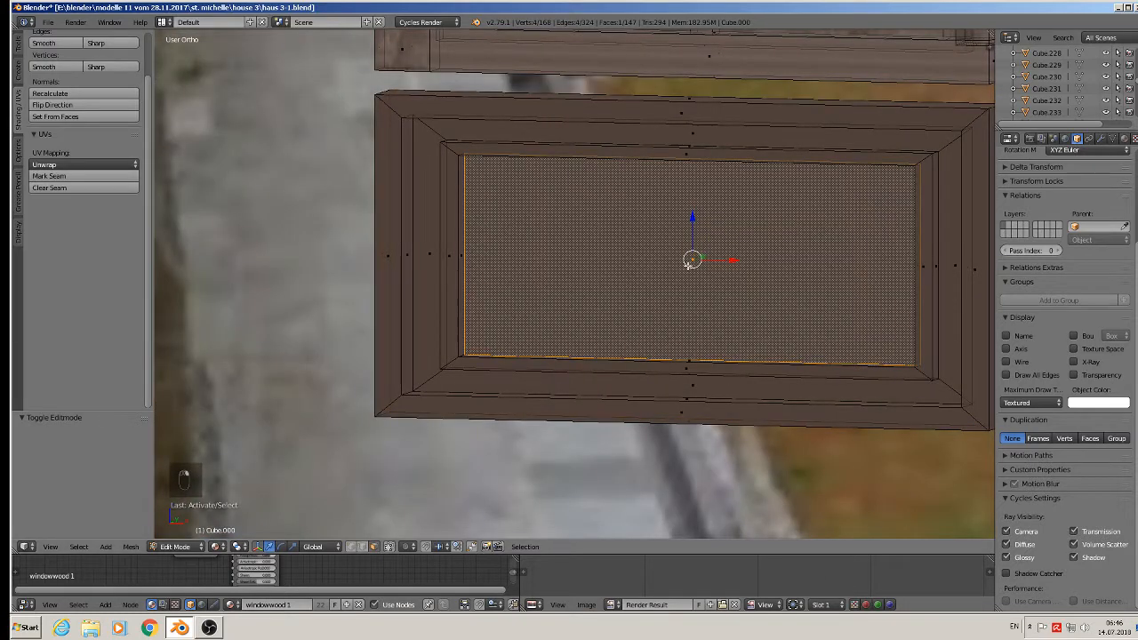
click(101, 177)
middle_drag(394, 255, 423, 269)
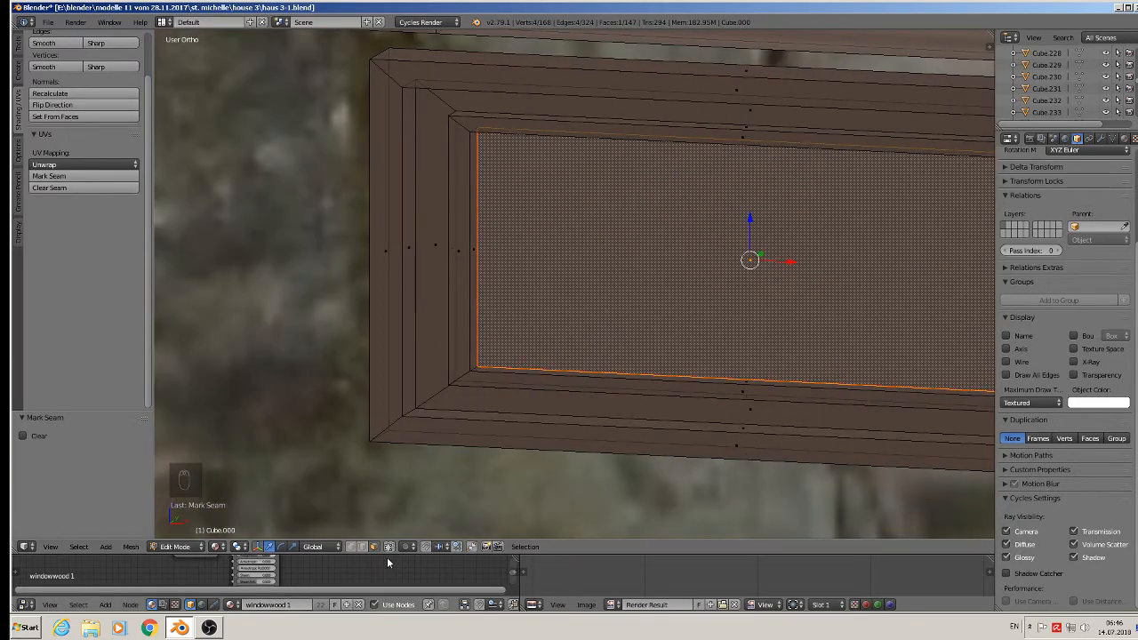
middle_drag(485, 151, 465, 149)
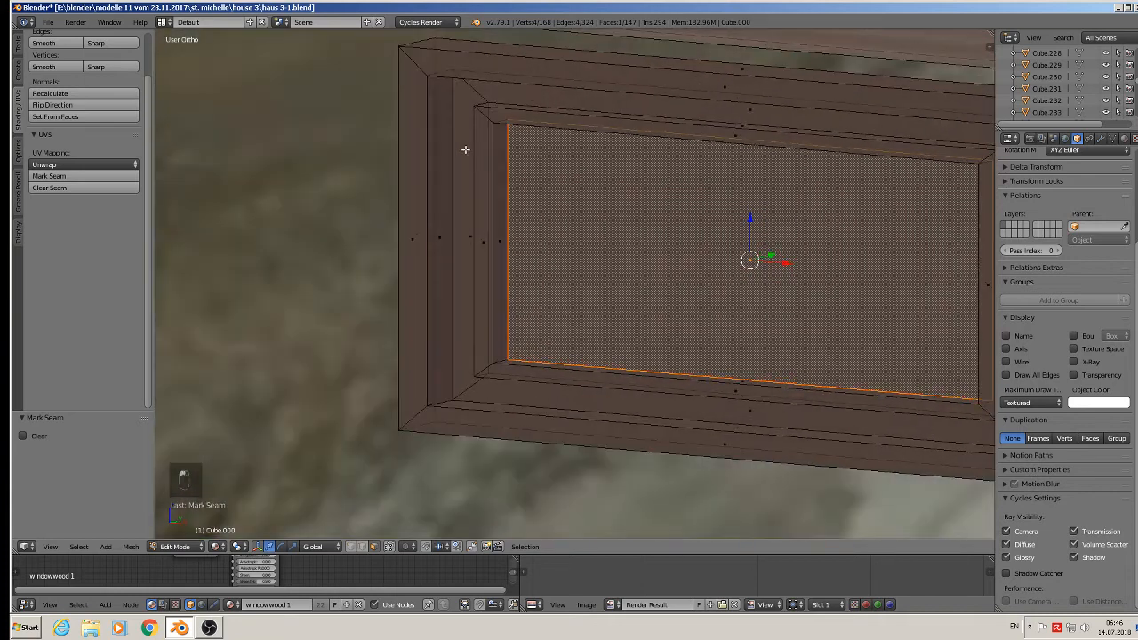
Mark UV seams along the front inner and outer edge loops of the raised ring around the innermost face.
alt+right_click(496, 157)
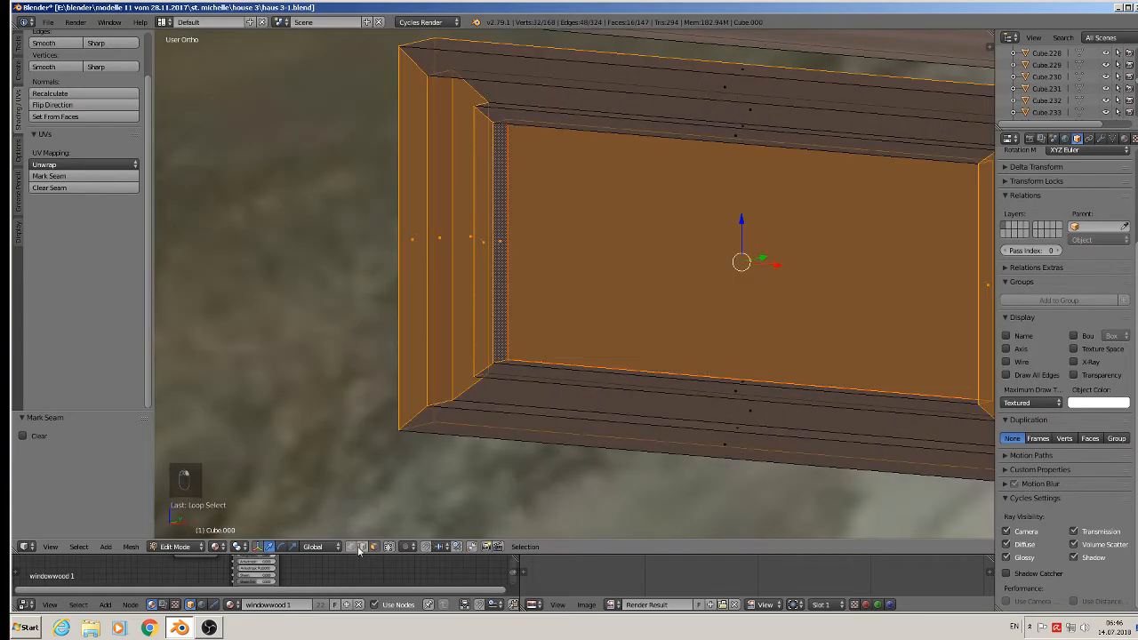
right_click(485, 184)
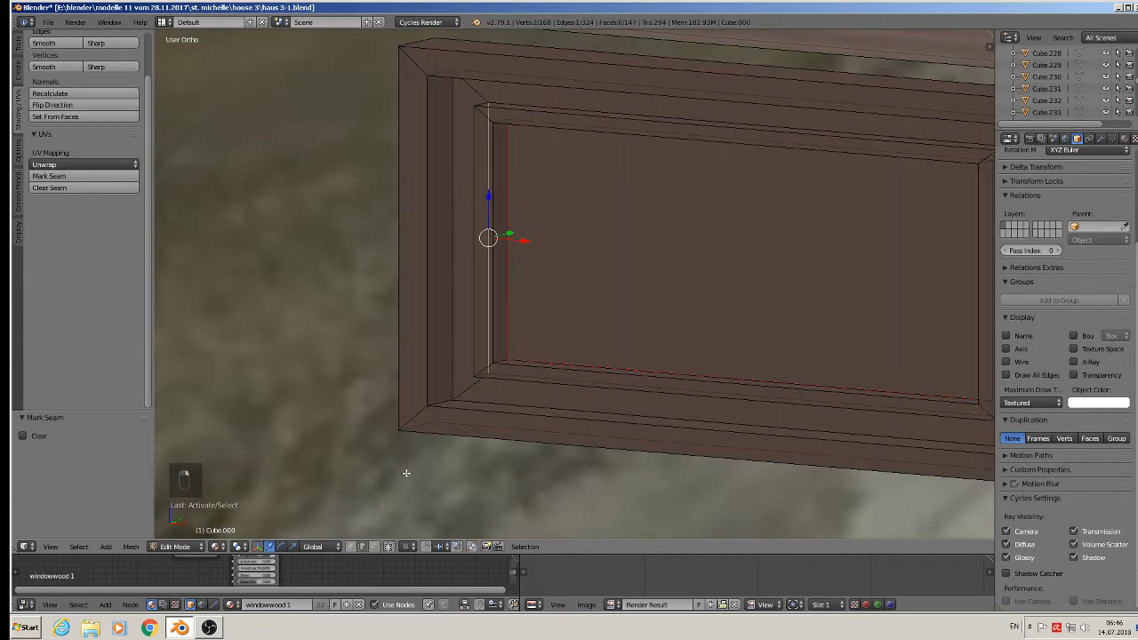
alt+right_click(495, 178)
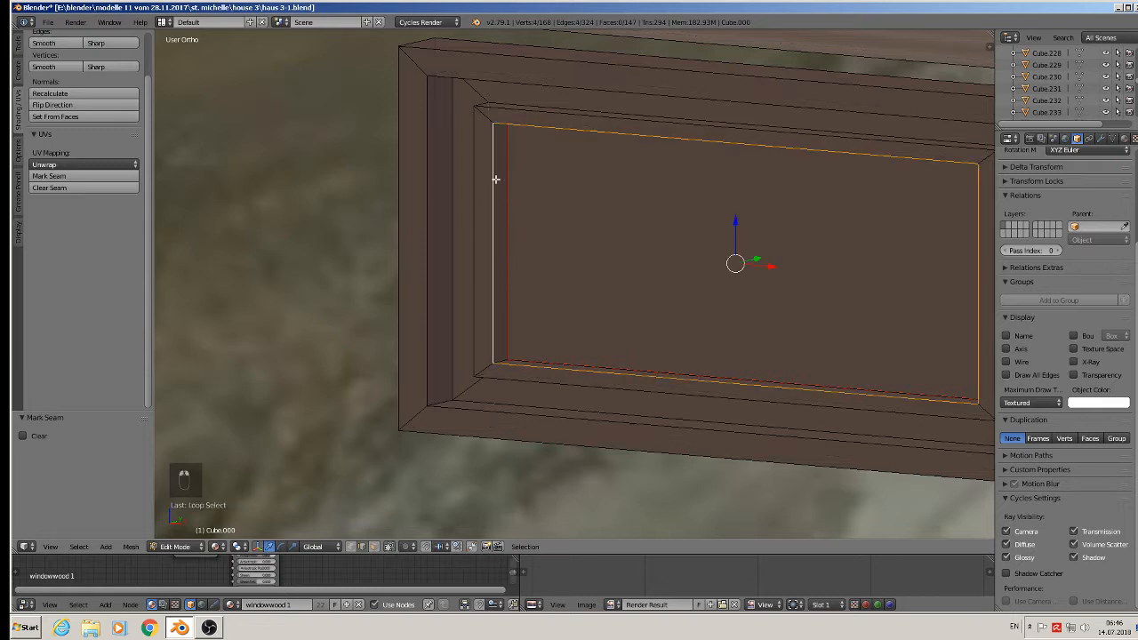
click(94, 176)
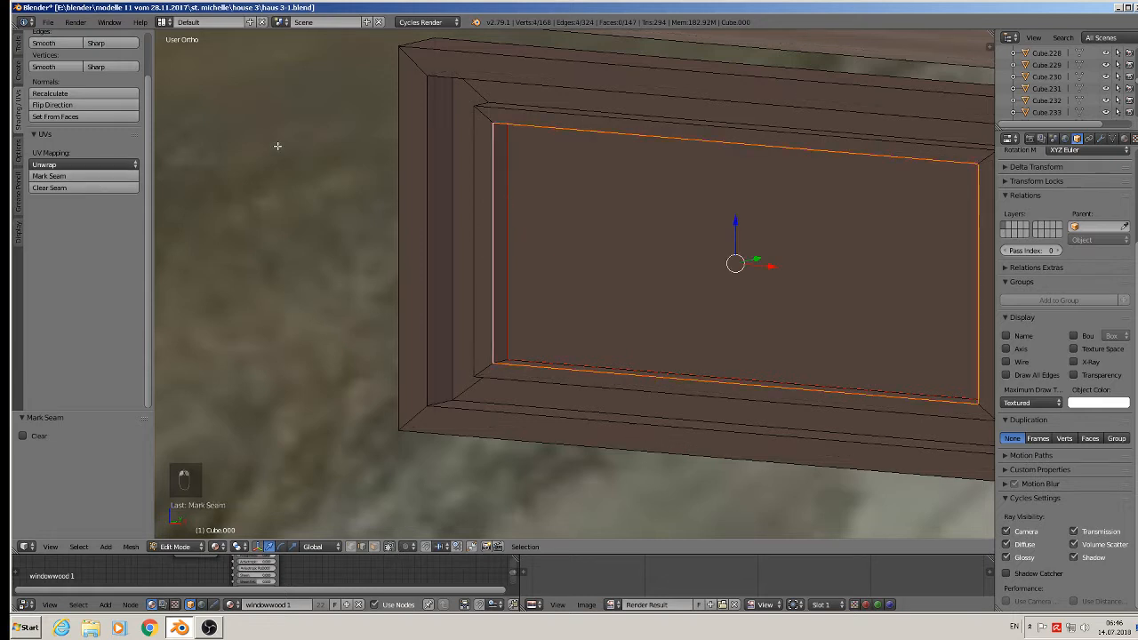
alt+right_click(502, 108)
click(67, 176)
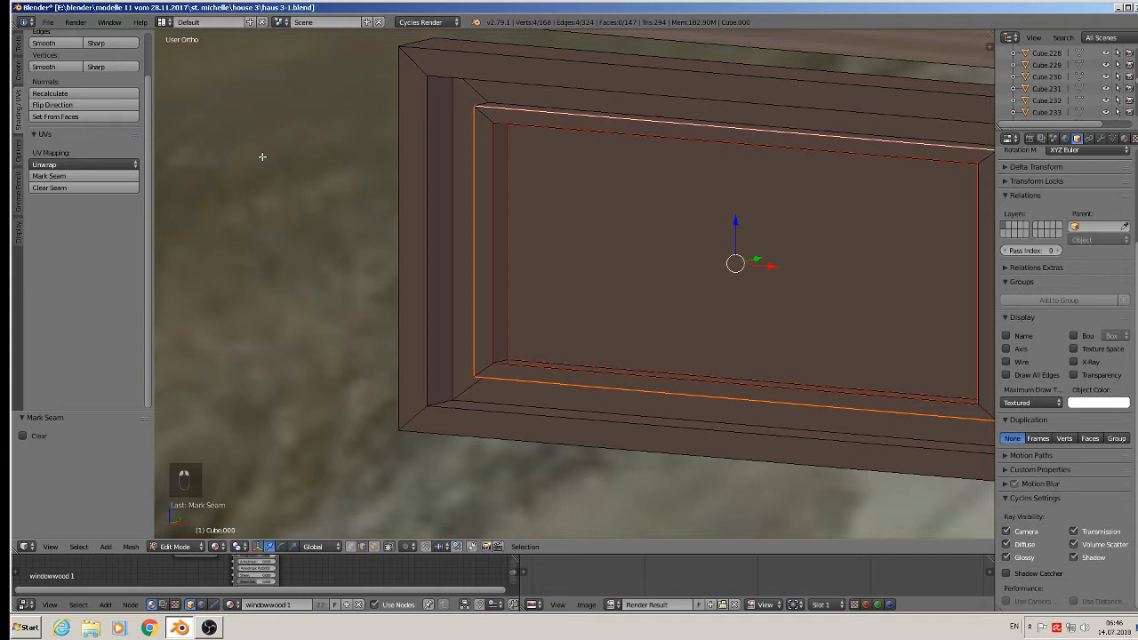
Mark the remaining edge loops of the raised ring, the recess and the panel's outer front outline as UV seams.
alt+right_click(500, 102)
scroll(496, 156, up, 1)
middle_drag(497, 156, 575, 148)
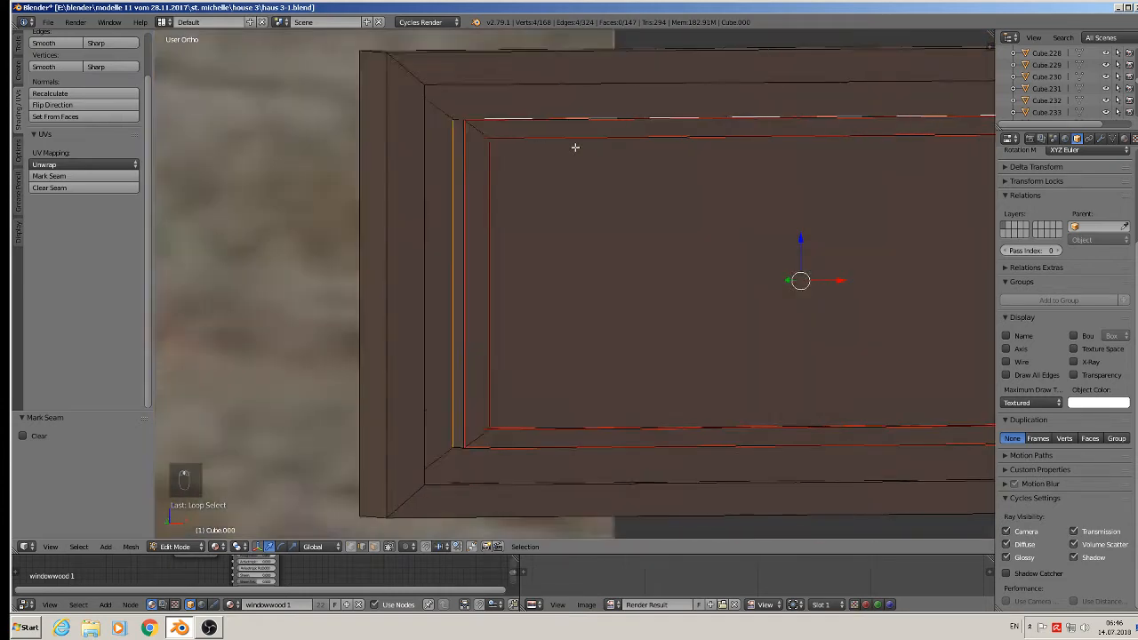
click(61, 176)
middle_drag(305, 172, 434, 138)
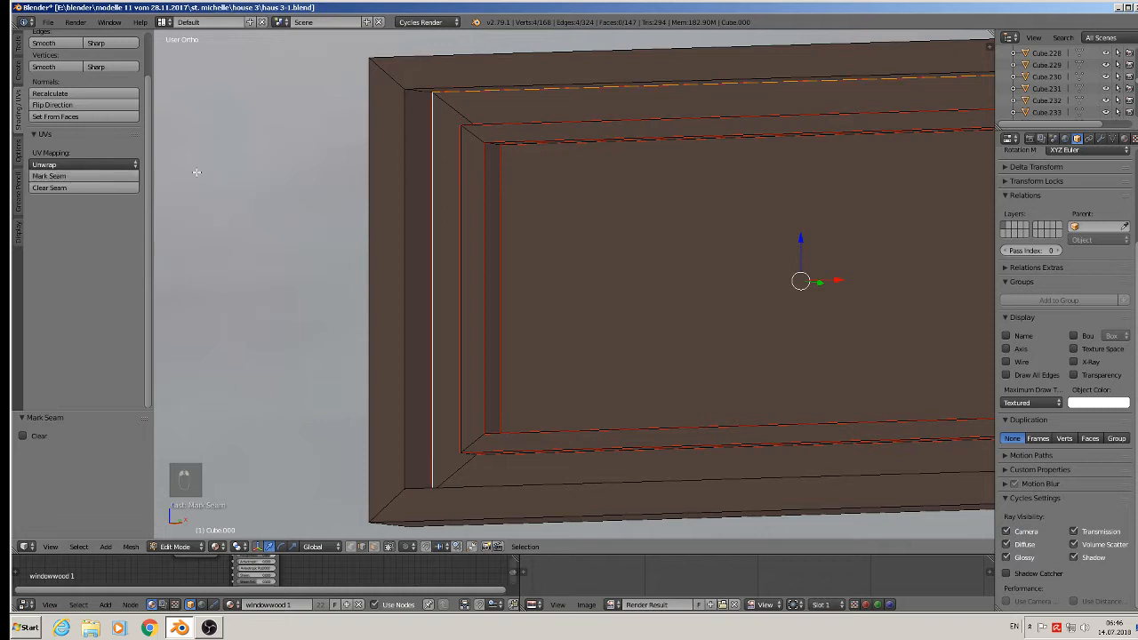
alt+right_click(399, 161)
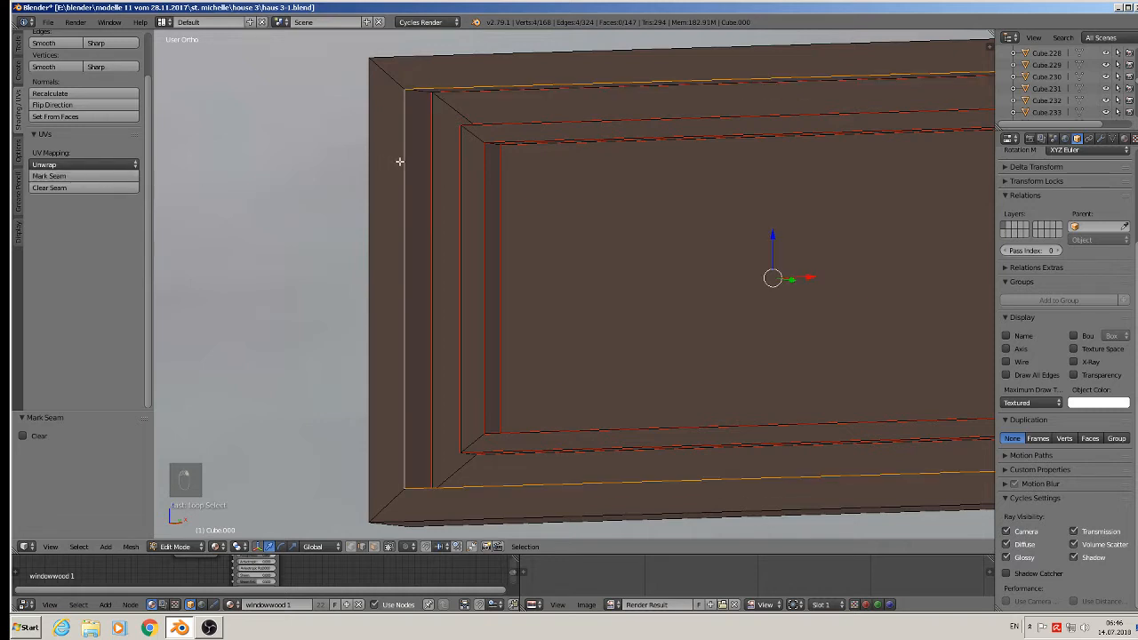
alt+right_click(360, 131)
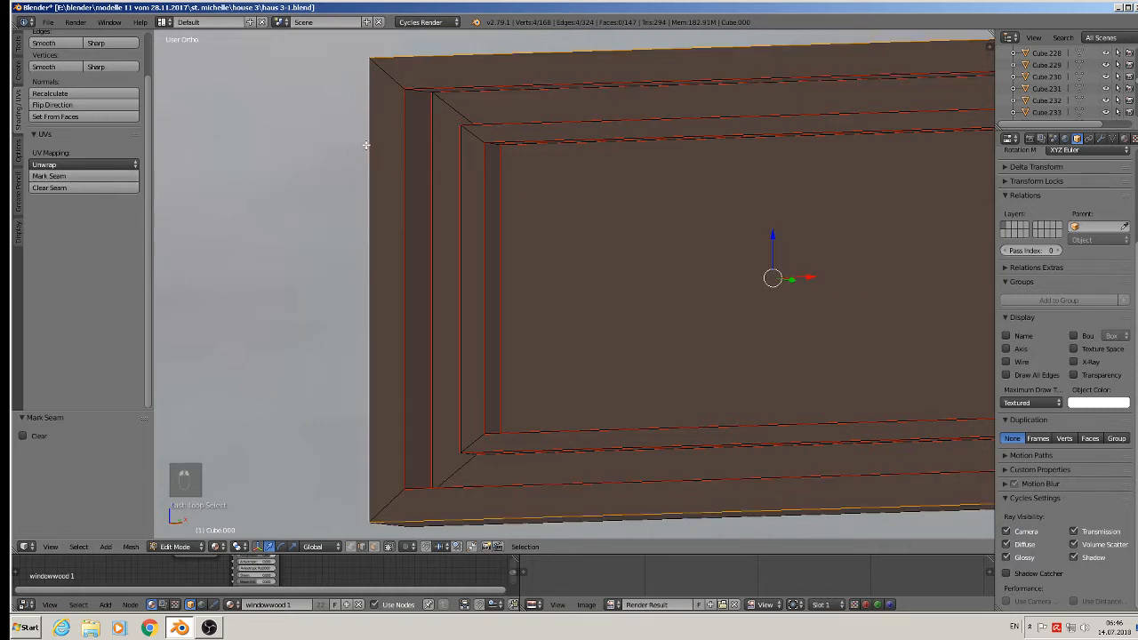
Mark the rear vertical edge on the panel's side as a UV seam.
scroll(379, 233, down, 3)
middle_drag(379, 234, 686, 262)
alt+right_click(767, 202)
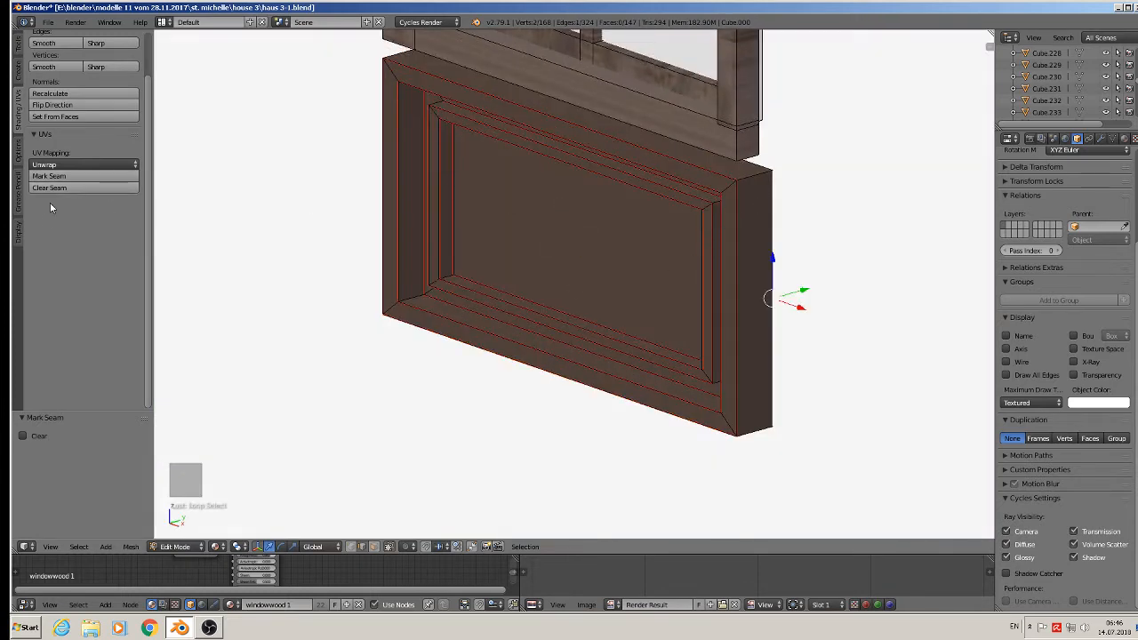
scroll(338, 260, down, 3)
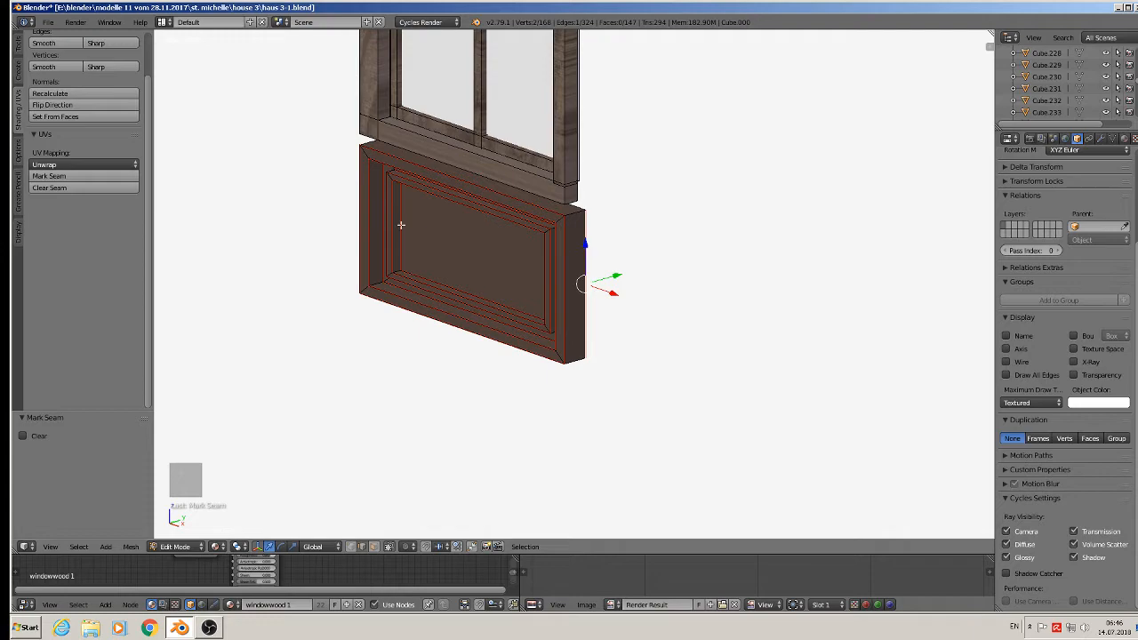
Select the whole linked panel and move it up 0.002 along Z to meet the bottom of the window frame.
shift+middle_drag(428, 225, 510, 327)
key(Tab)
scroll(561, 408, down, 4)
scroll(520, 400, up, 1)
scroll(526, 396, down, 1)
scroll(495, 336, up, 2)
scroll(492, 337, up, 1)
key(Tab)
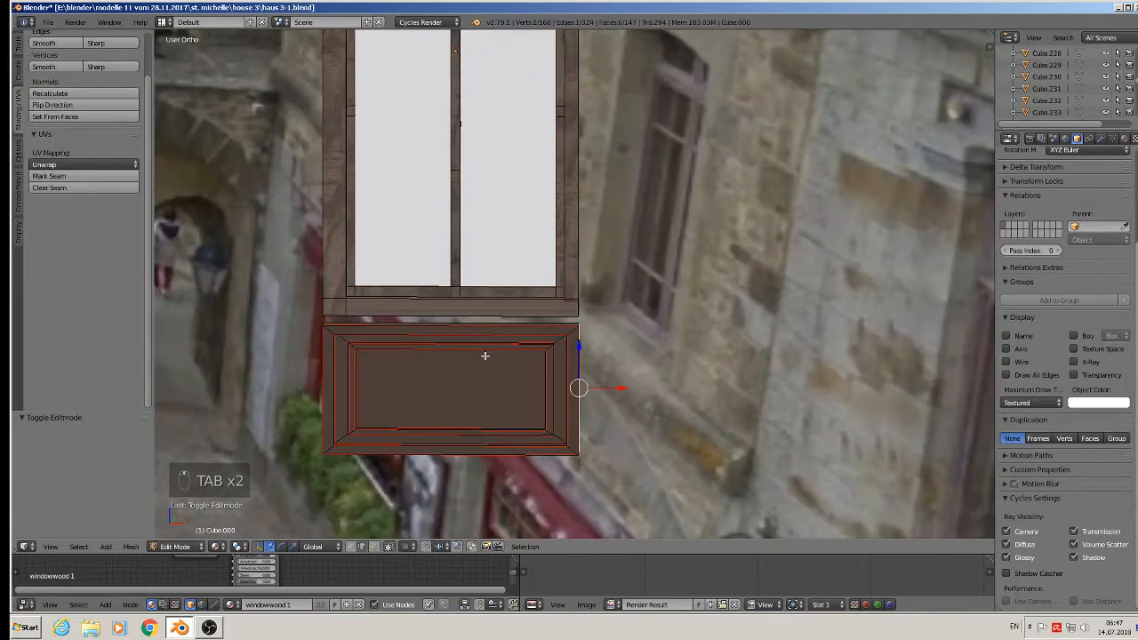
key(l)
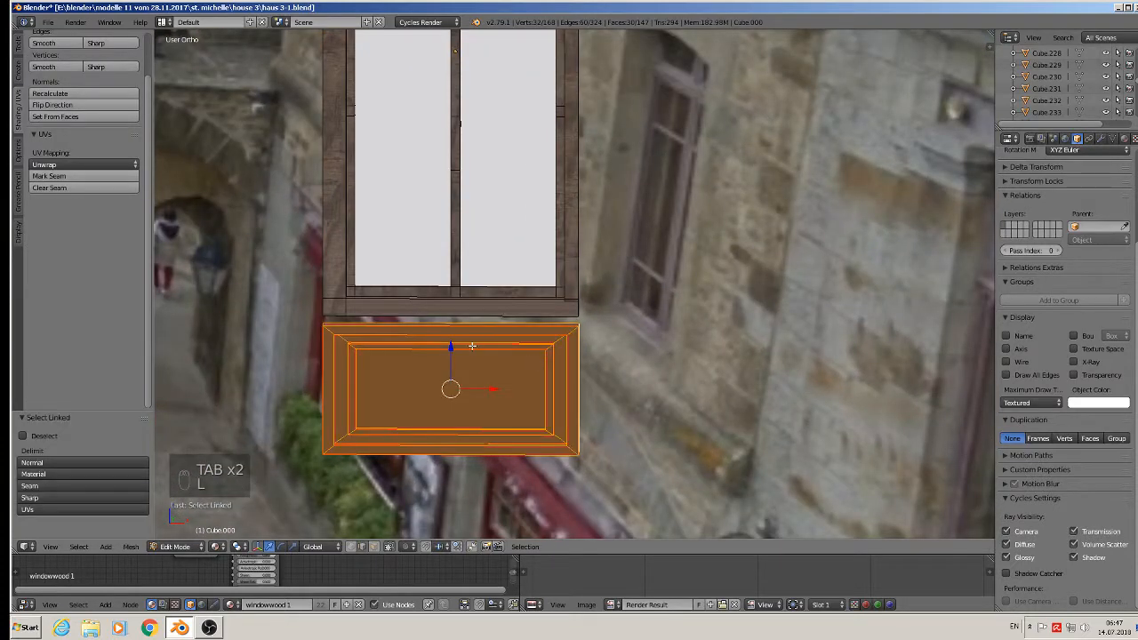
drag(450, 354, 450, 345)
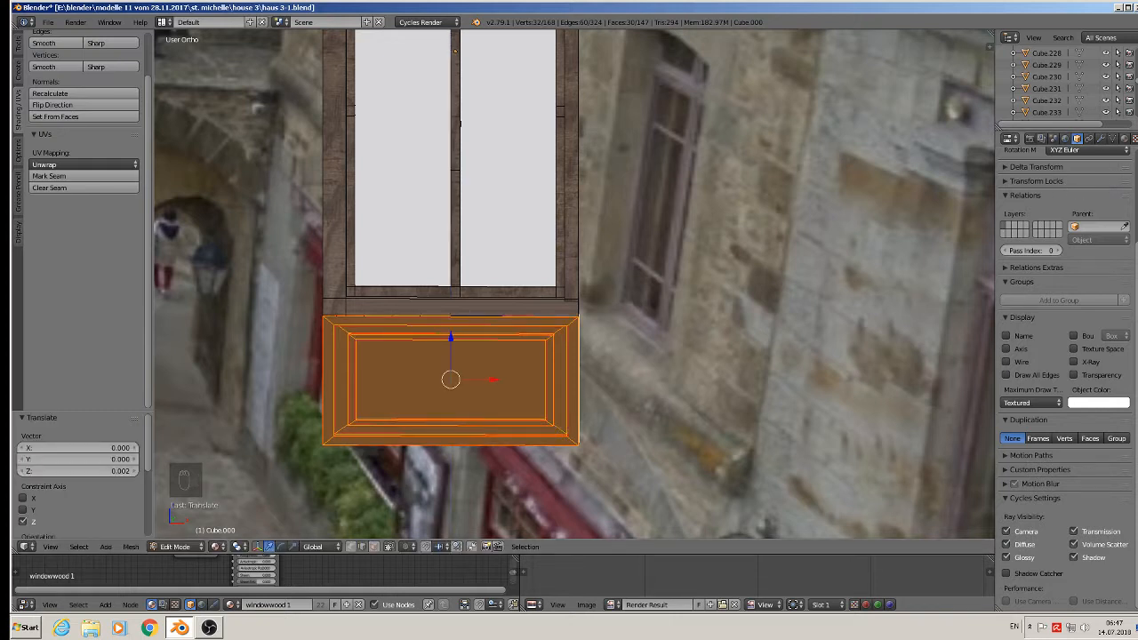
Assign the windowwood 1 material to the selected panel and return to Object Mode.
click(1126, 139)
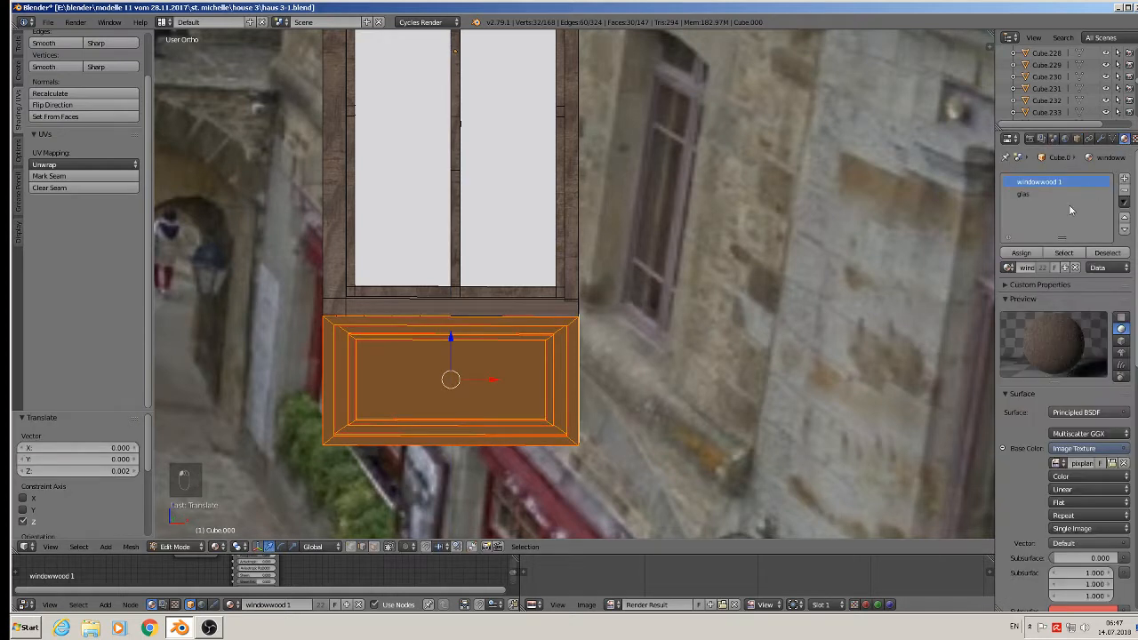
click(1021, 252)
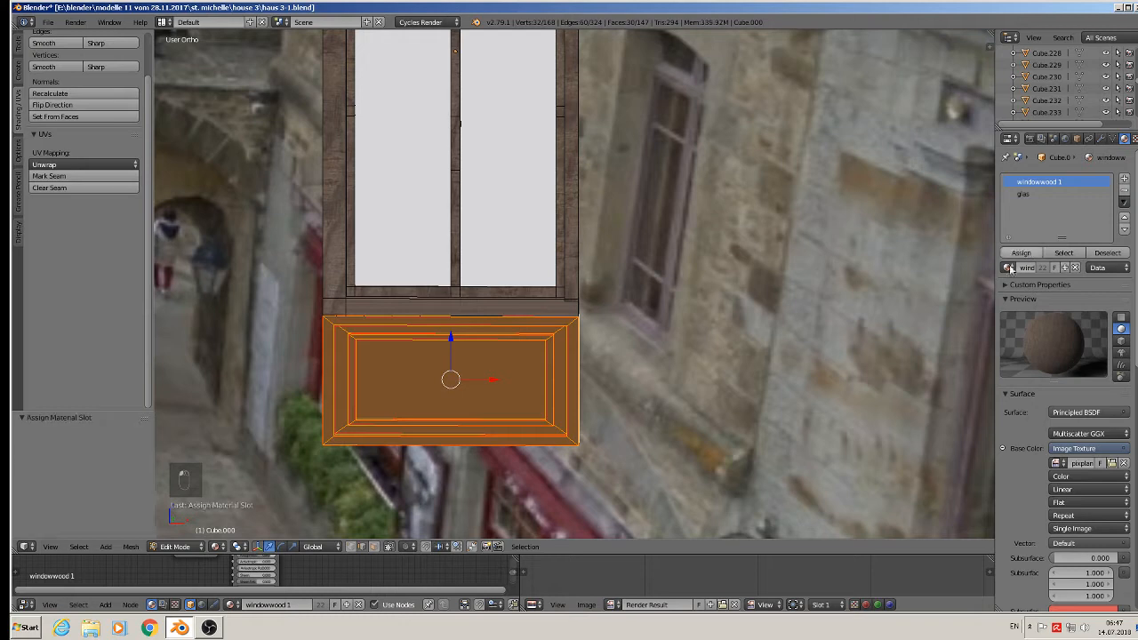
key(Tab)
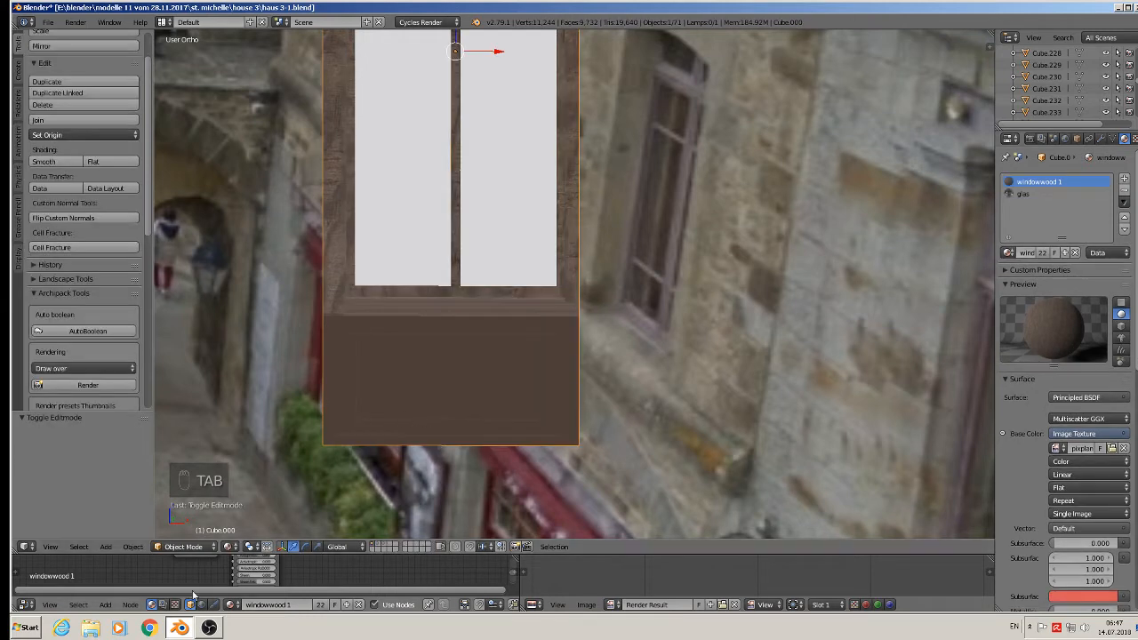
Apply the window object's rotation and scale and set its origin to its geometry.
click(132, 546)
mouse_move(155, 457)
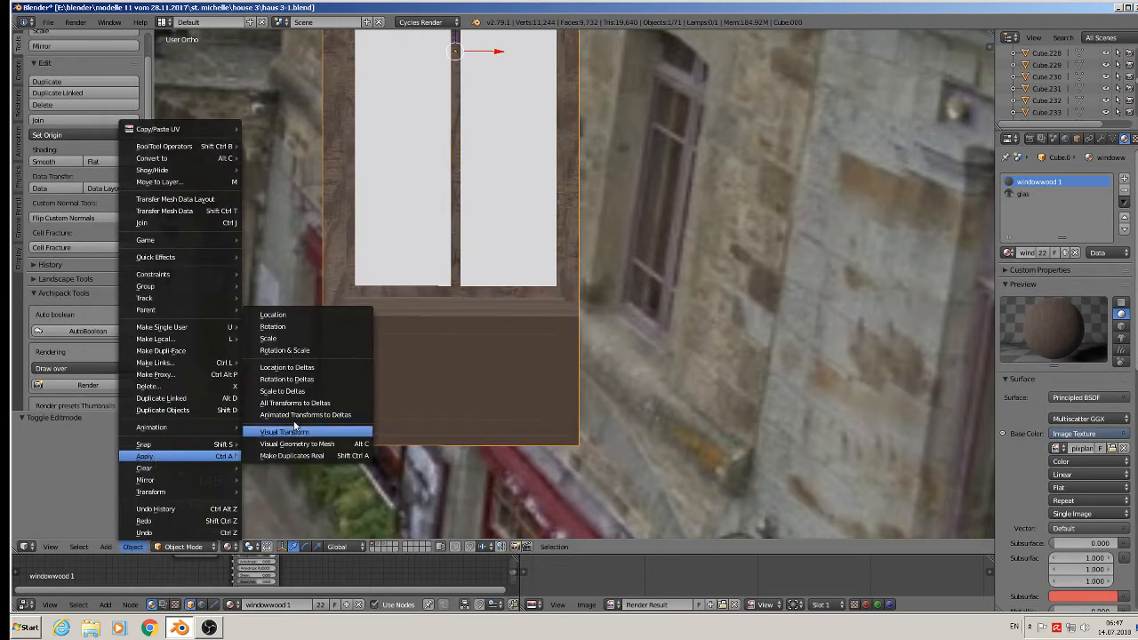
click(306, 350)
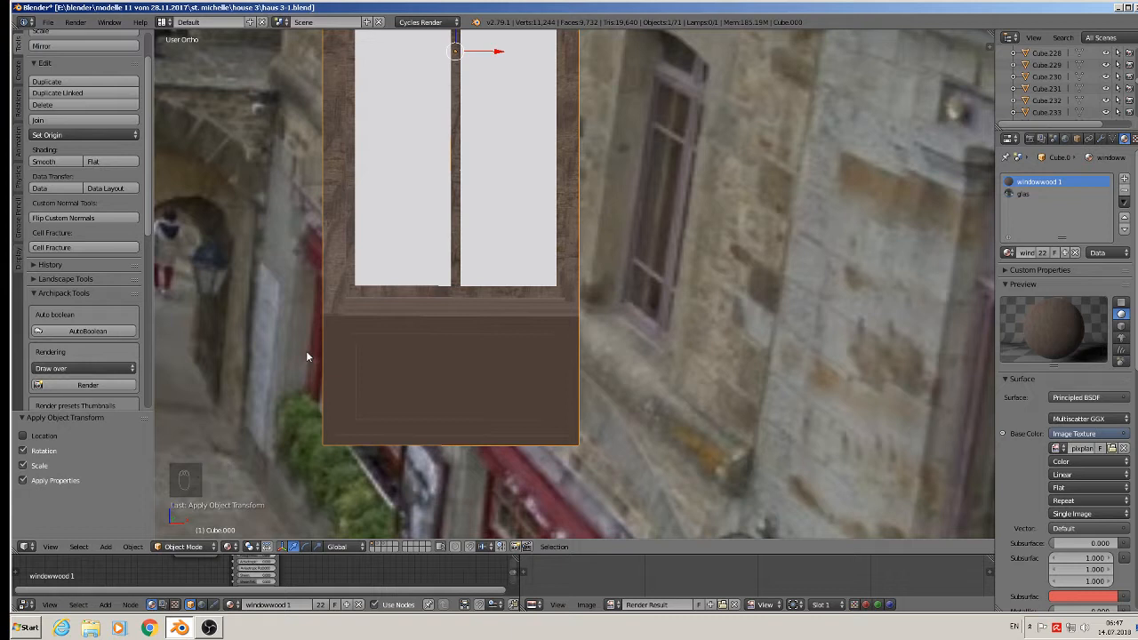
click(71, 135)
click(88, 163)
Unwrap the selected lower panel's UVs in Edit Mode and return to Object Mode.
key(Tab)
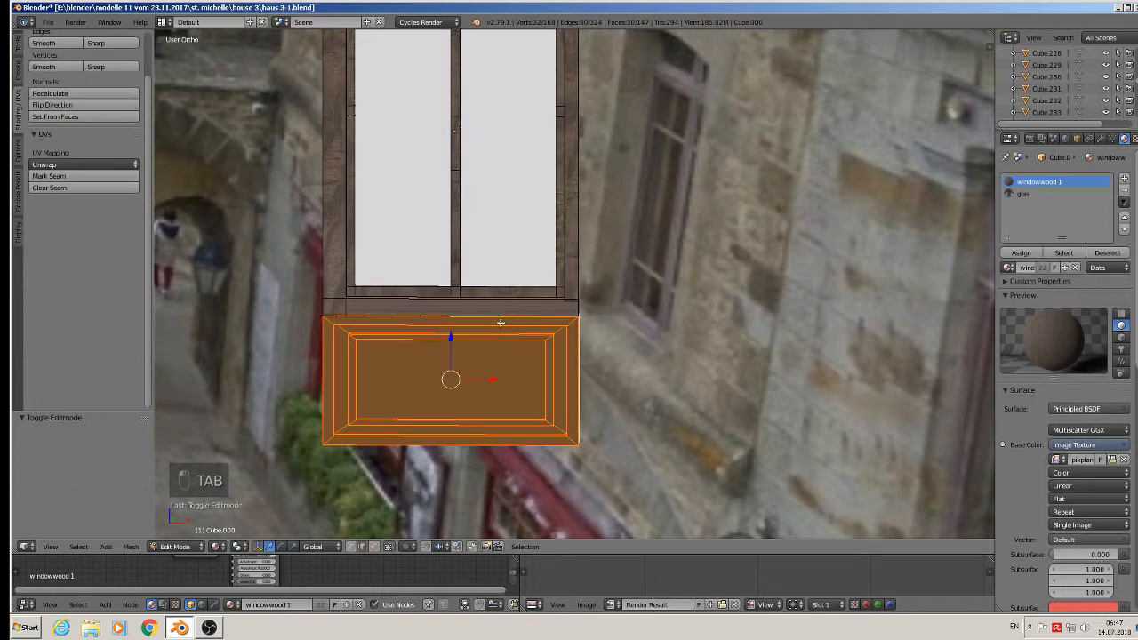
key(u)
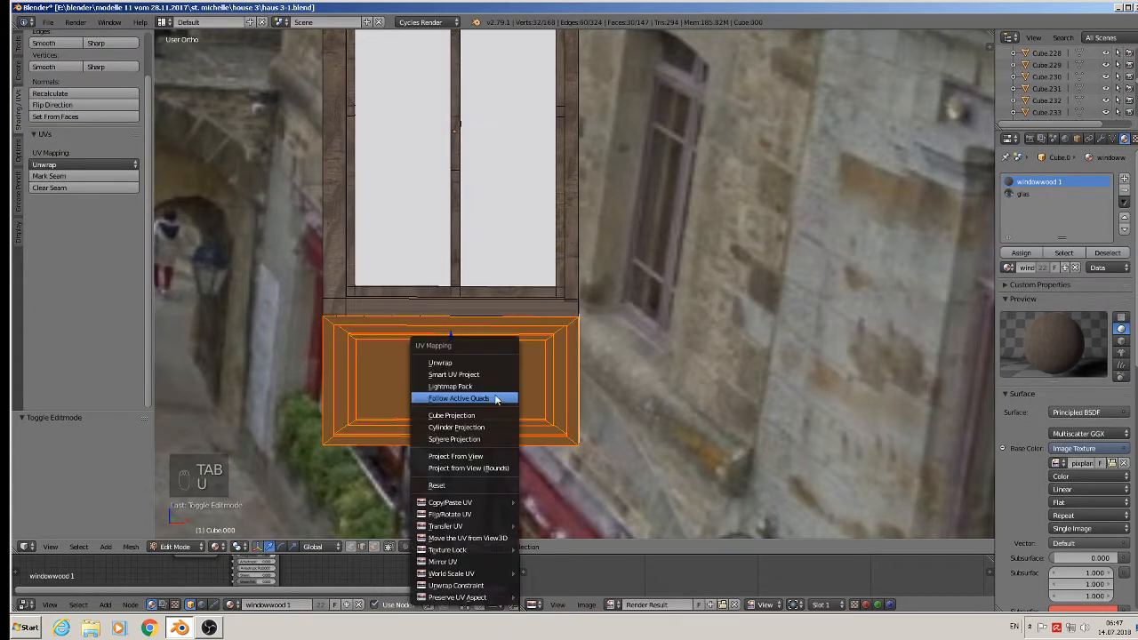
click(489, 364)
key(Tab)
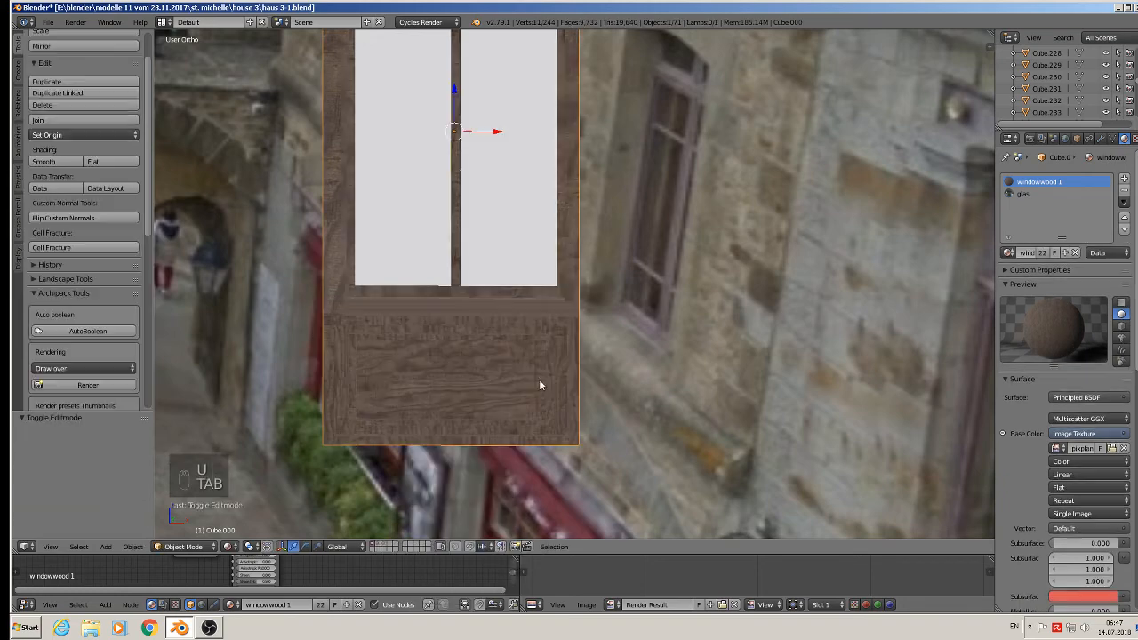
Duplicate the window twice along X, placing the copies edge to edge to form a row of three.
middle_drag(576, 407, 601, 396)
scroll(541, 416, down, 7)
scroll(601, 397, down, 3)
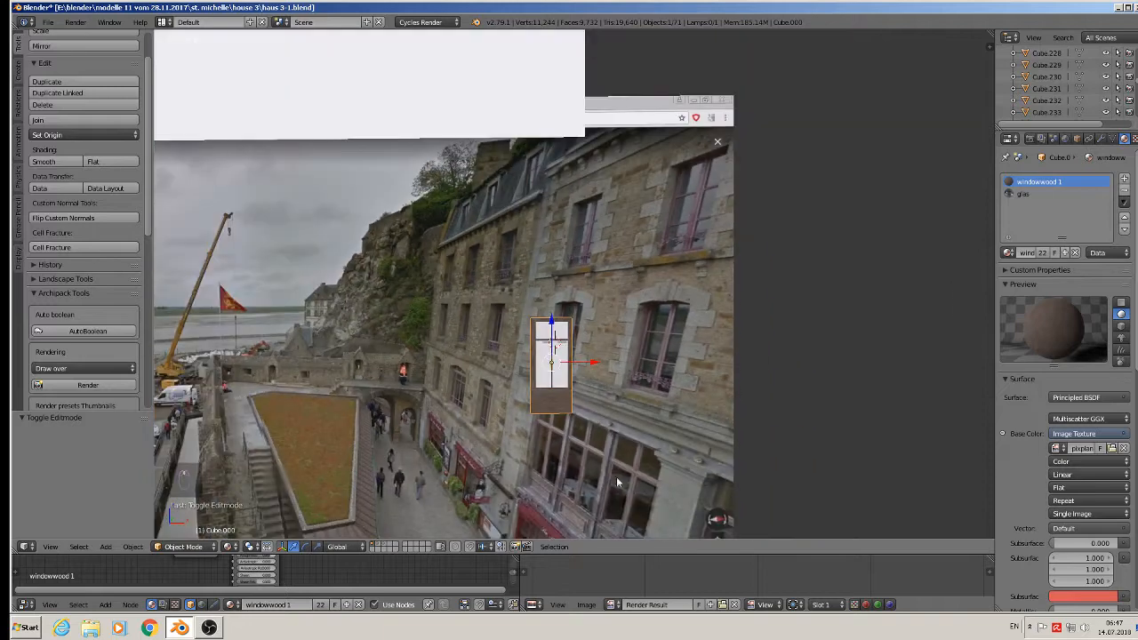
shift+middle_drag(618, 481, 524, 406)
scroll(498, 381, up, 3)
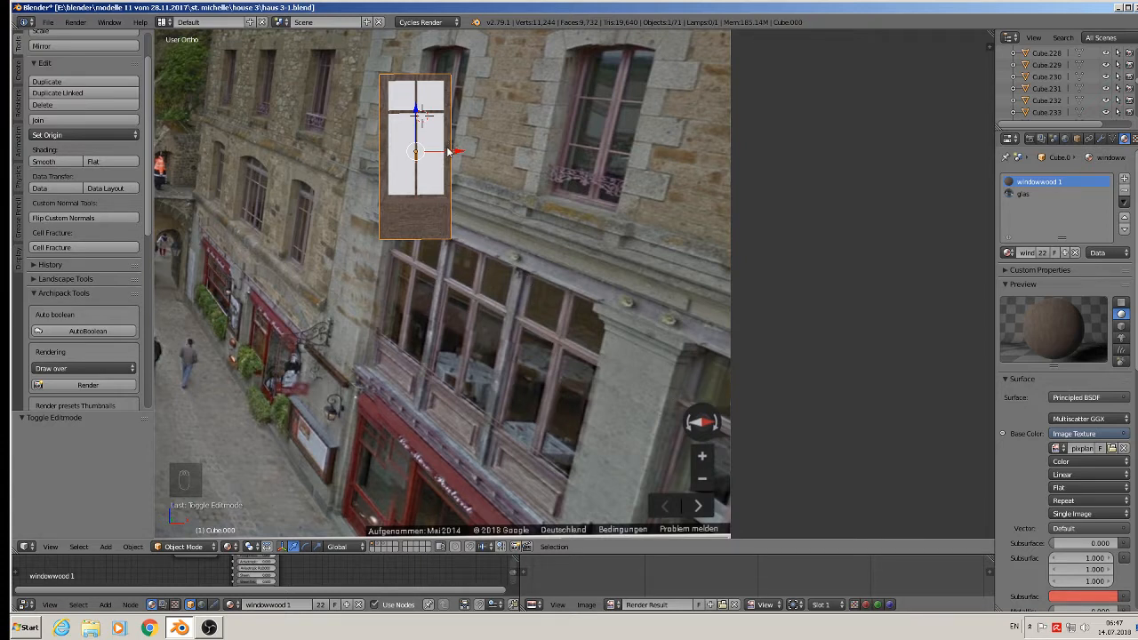
key(shift+d)
key(x)
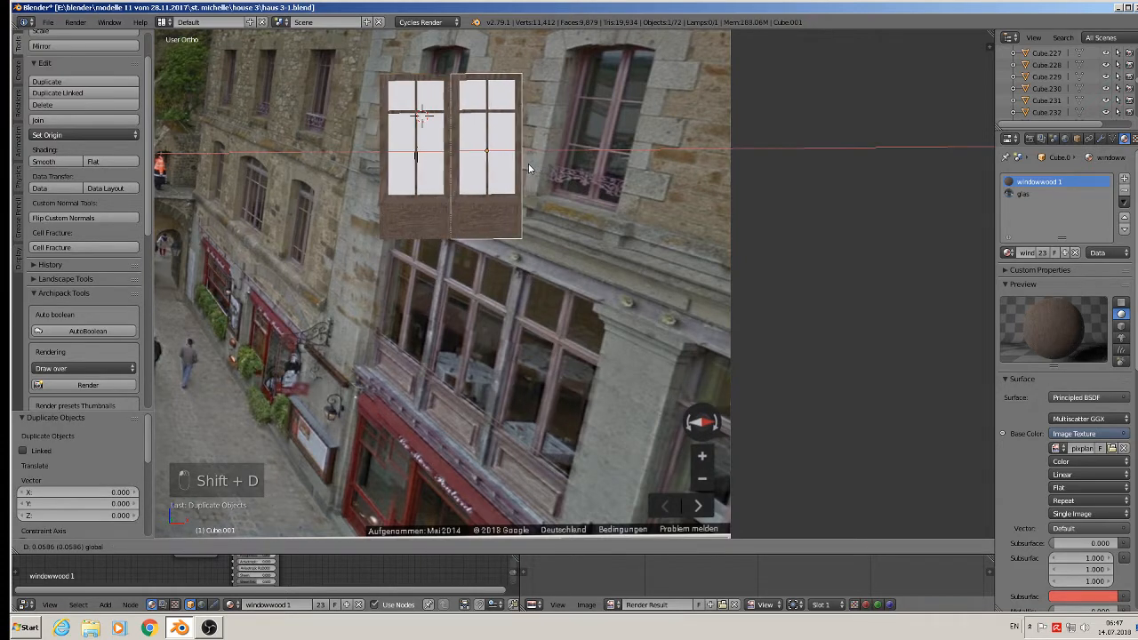
click(528, 168)
key(shift+d)
key(x)
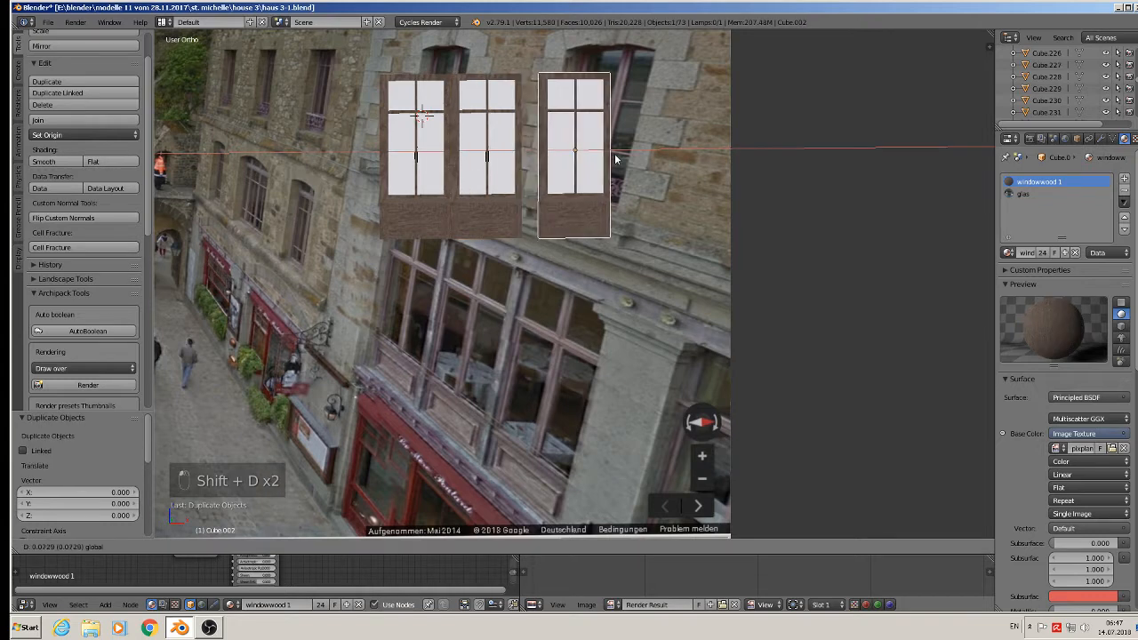
click(597, 163)
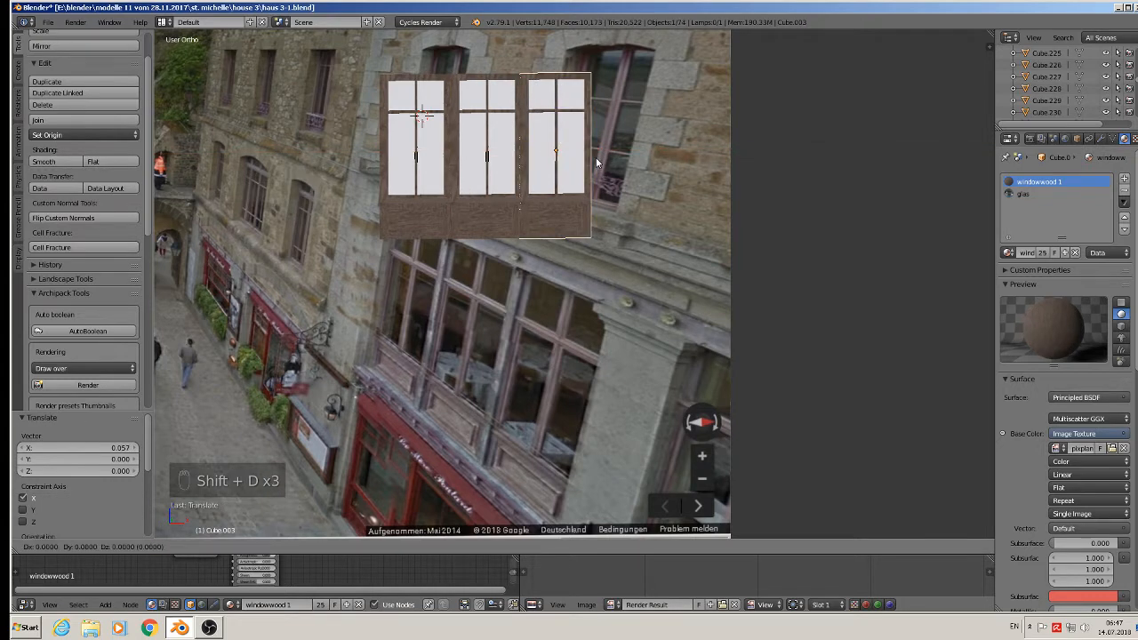
Duplicate the window twice more as a separate adjoining pair beyond the row of three, and join the pair into one object.
key(shift+d)
click(695, 162)
key(shift+d)
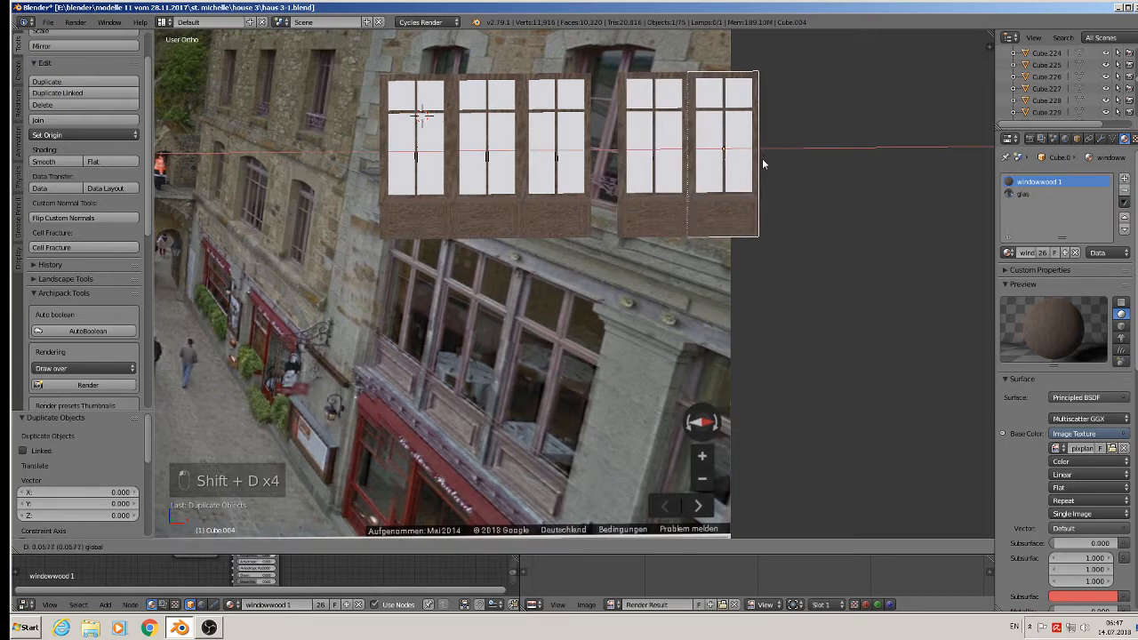
click(762, 157)
shift+right_click(664, 148)
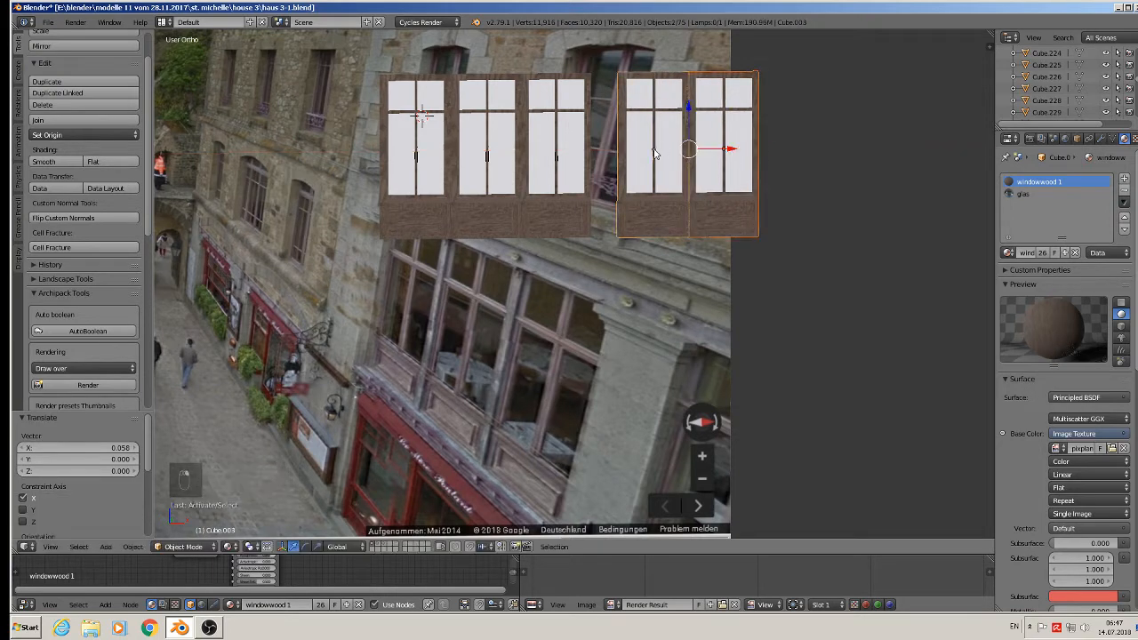
click(68, 120)
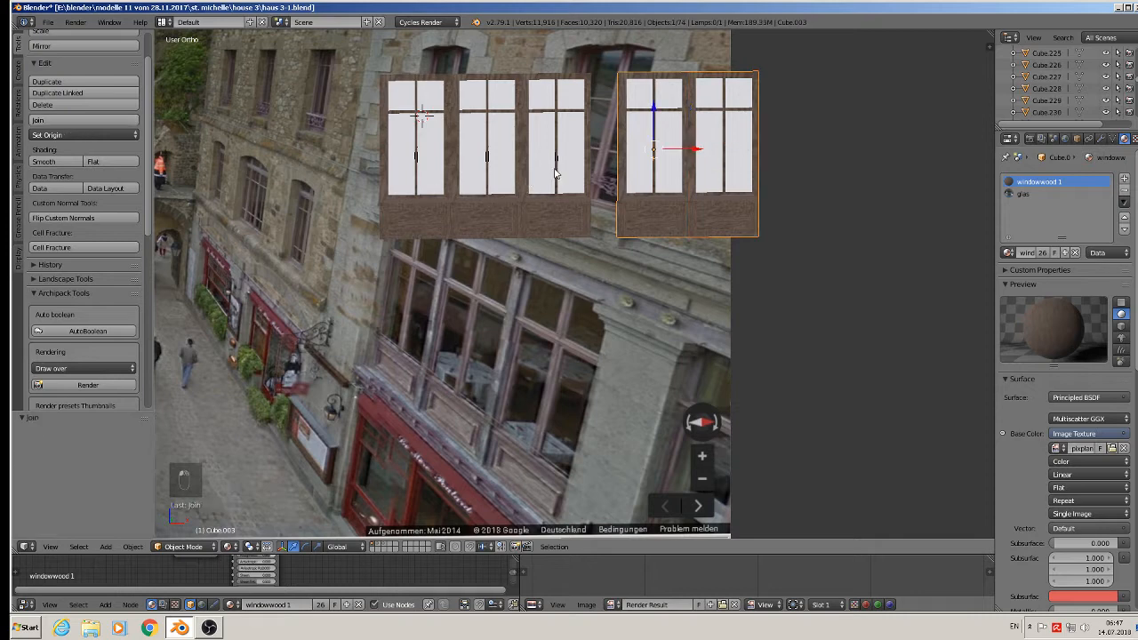
Select the three adjoining windows of the row and join them into one object.
right_click(555, 173)
shift+right_click(489, 162)
shift+right_click(394, 157)
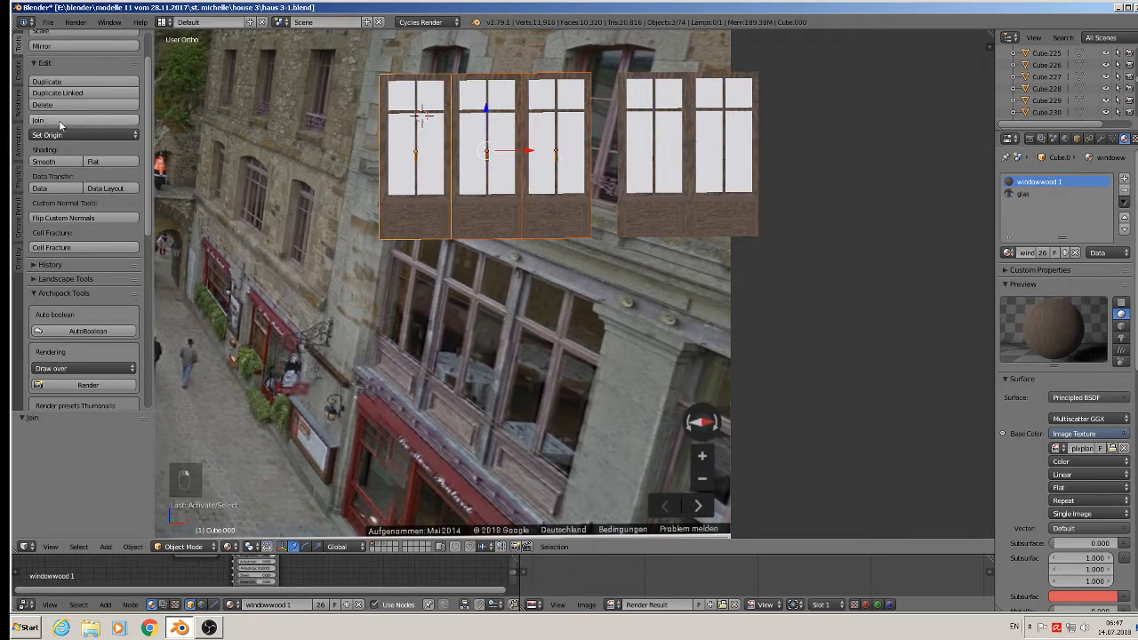
click(59, 120)
Move the three-part window and the two-part window from the reference photo to the house facade above the shopfronts.
scroll(295, 153, down, 6)
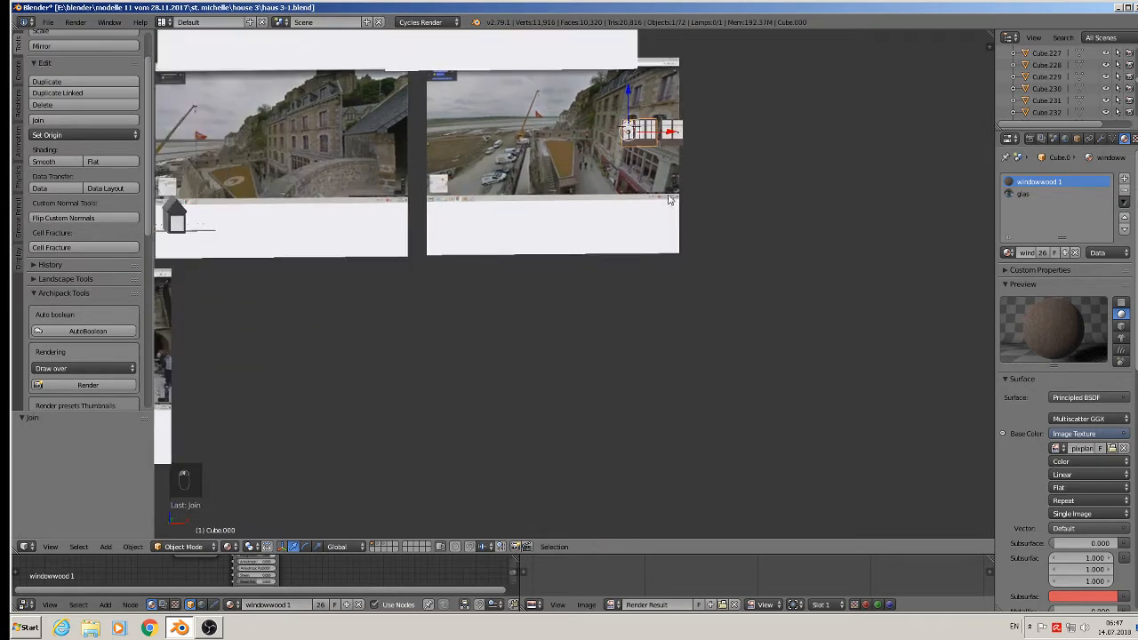
scroll(667, 196, down, 6)
shift+middle_drag(659, 212, 712, 147)
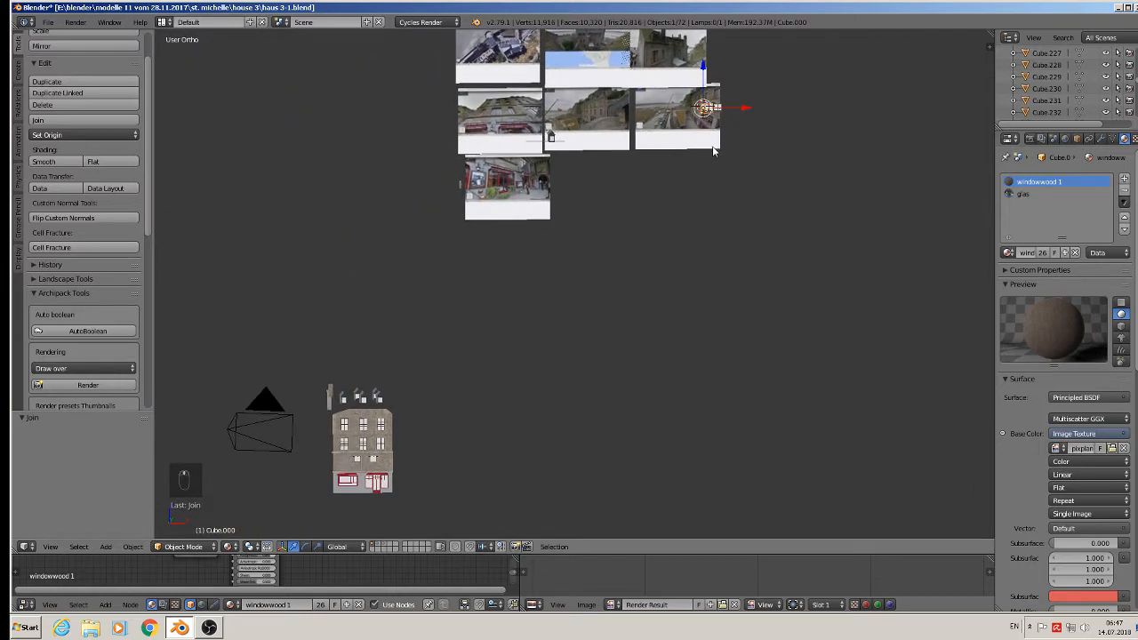
key(g)
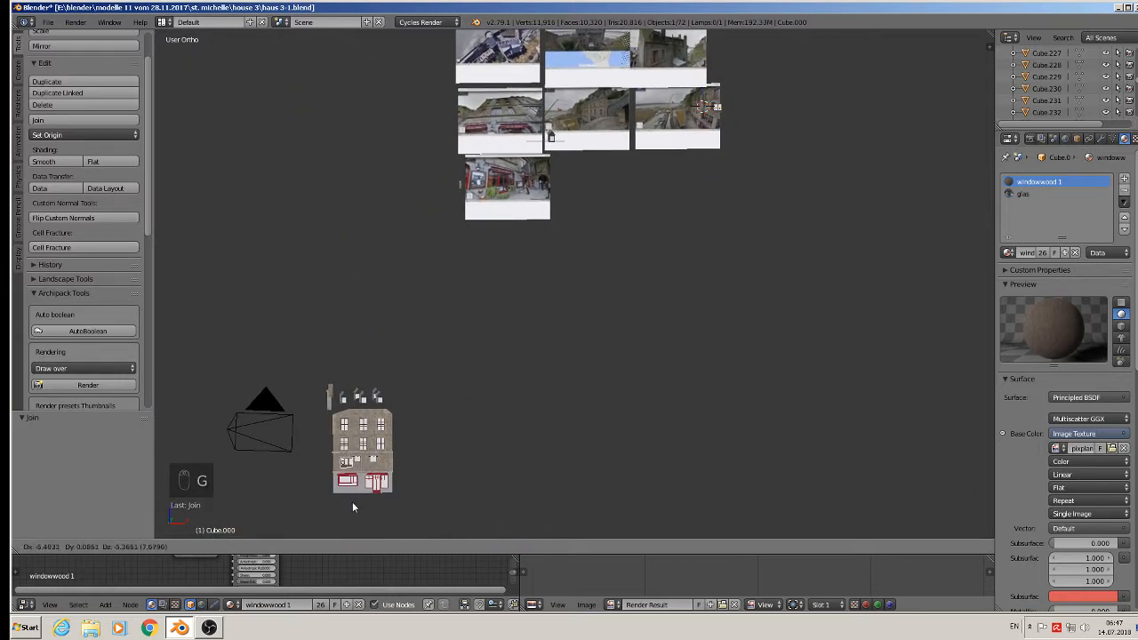
click(353, 505)
key(g)
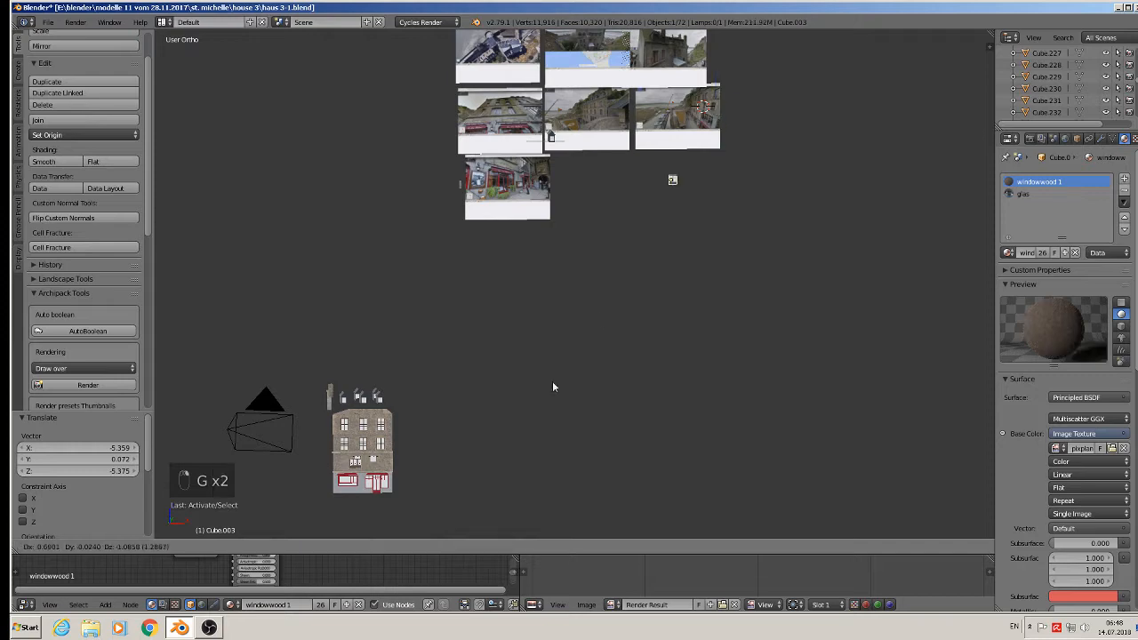
click(374, 484)
Select the three-part window and scale it up uniformly by 1.778 in front view.
scroll(404, 457, up, 3)
shift+middle_drag(403, 447, 525, 294)
scroll(556, 268, up, 3)
scroll(524, 293, up, 6)
right_click(302, 274)
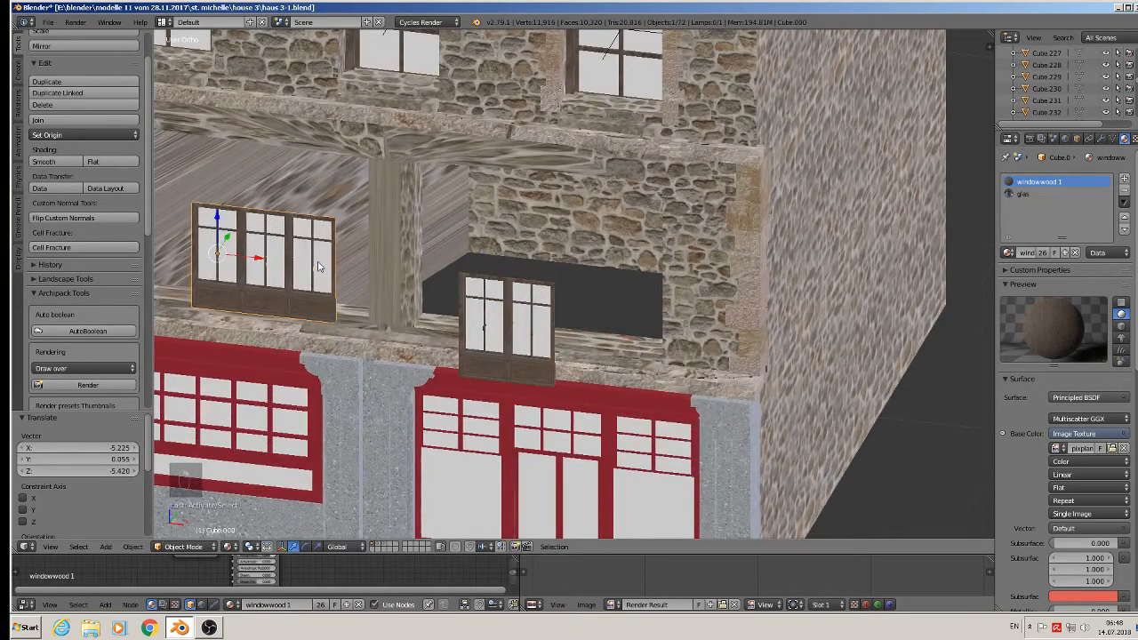
key(KP_1)
scroll(305, 269, up, 2)
shift+middle_drag(350, 277, 664, 220)
scroll(633, 246, down, 2)
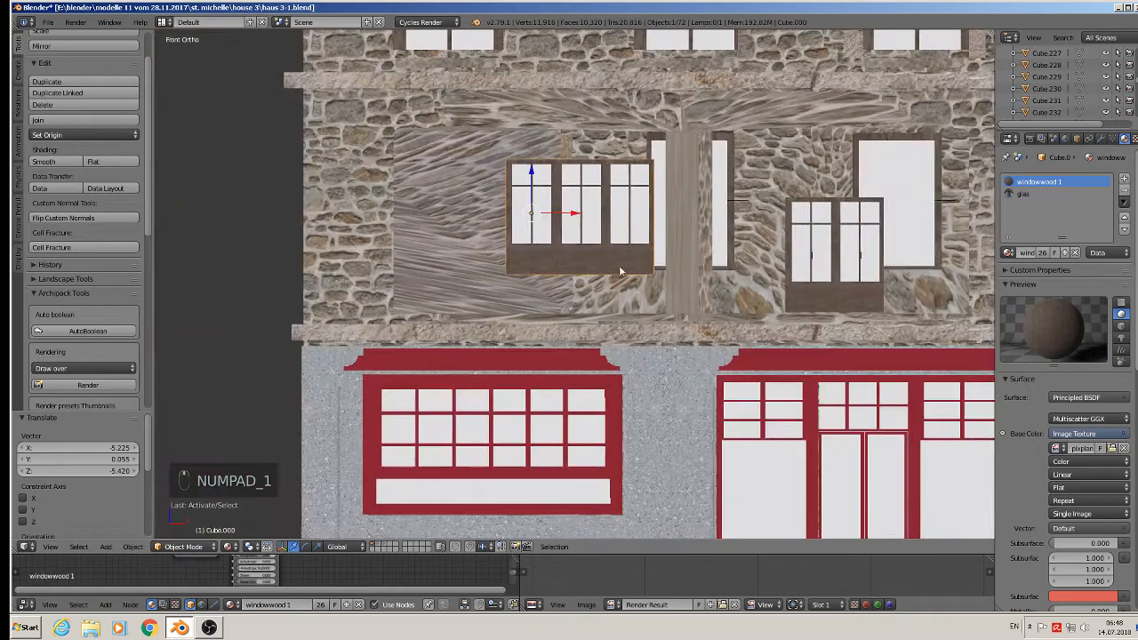
key(s)
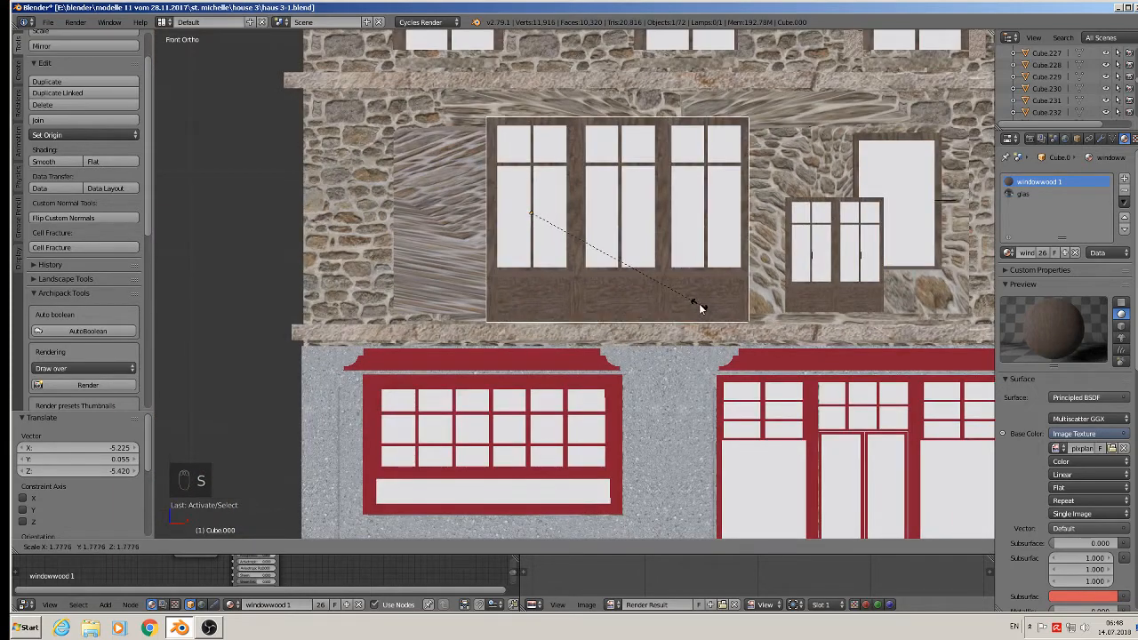
click(700, 308)
Move the three-part window -0.109 along X and 0.119 along Y into the wall recess.
key(g)
key(x)
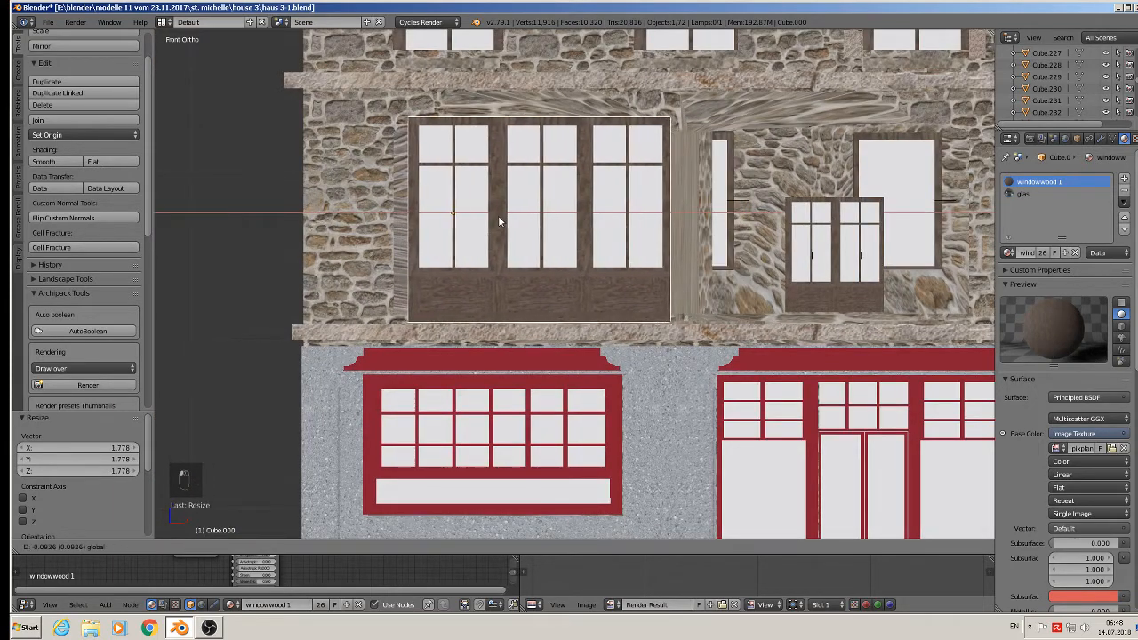
click(485, 221)
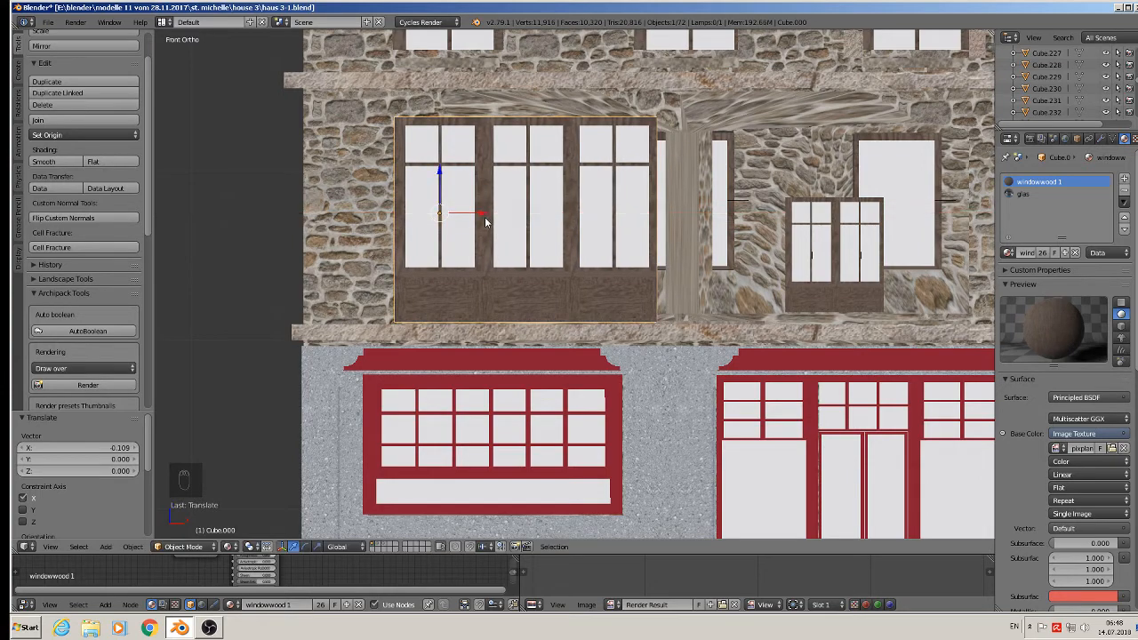
middle_drag(484, 221, 471, 178)
key(g)
key(y)
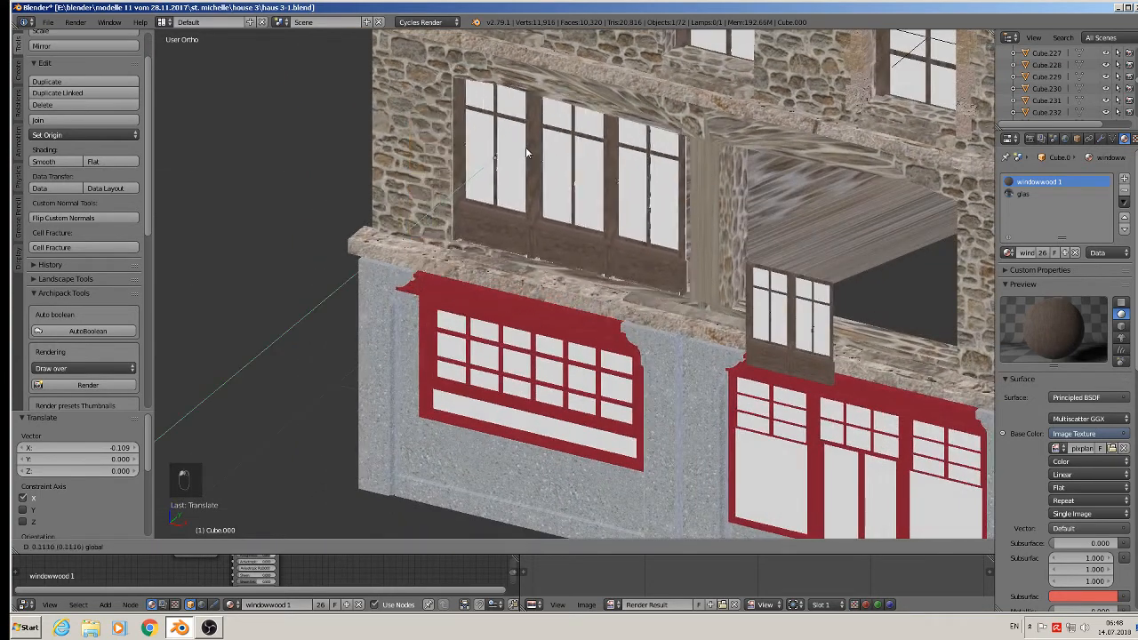
click(528, 151)
Scale the three-part window by 0.919, fine-tune its size again and shift it -0.005 along X to fit the opening.
middle_drag(528, 151, 571, 103)
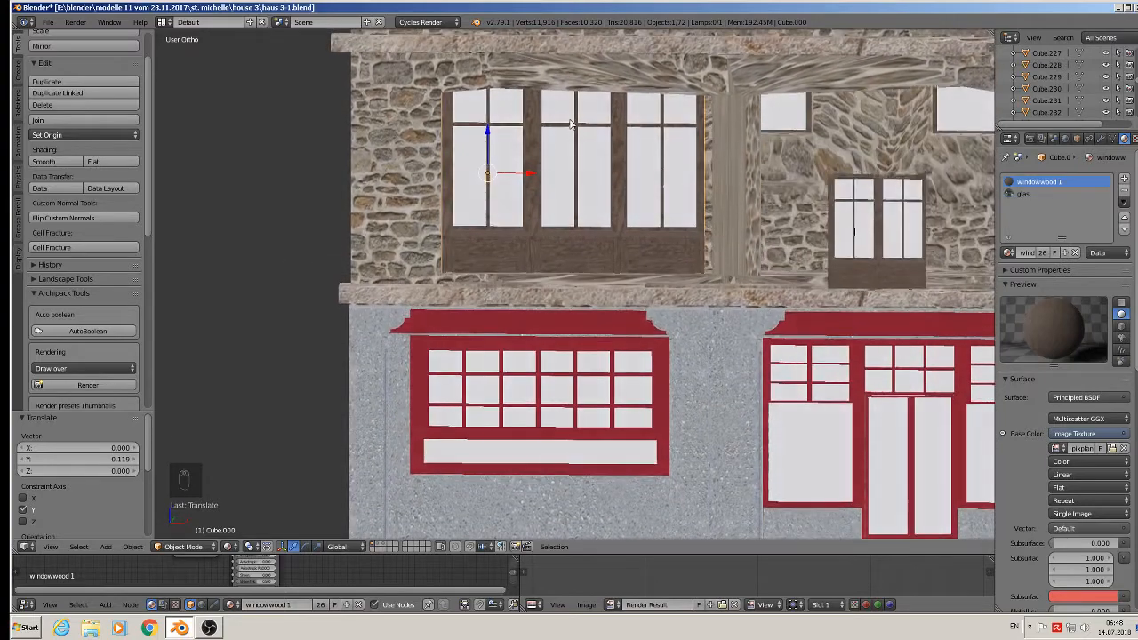
key(s)
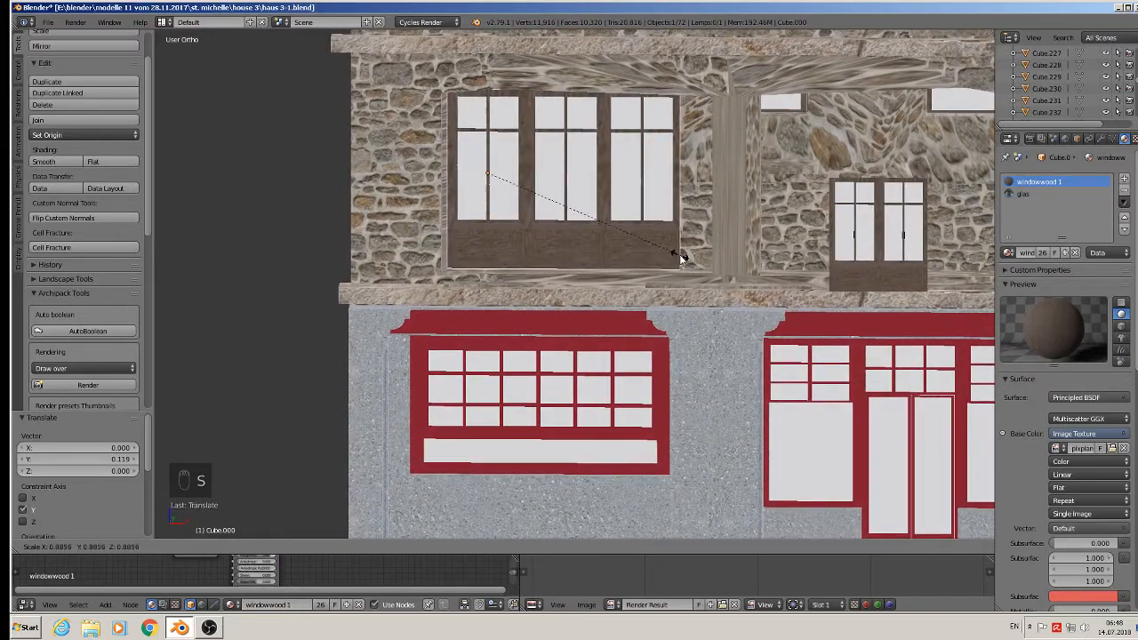
click(687, 259)
mouse_move(687, 260)
middle_down()
mouse_move(691, 224)
mouse_move(696, 242)
middle_up()
key(s)
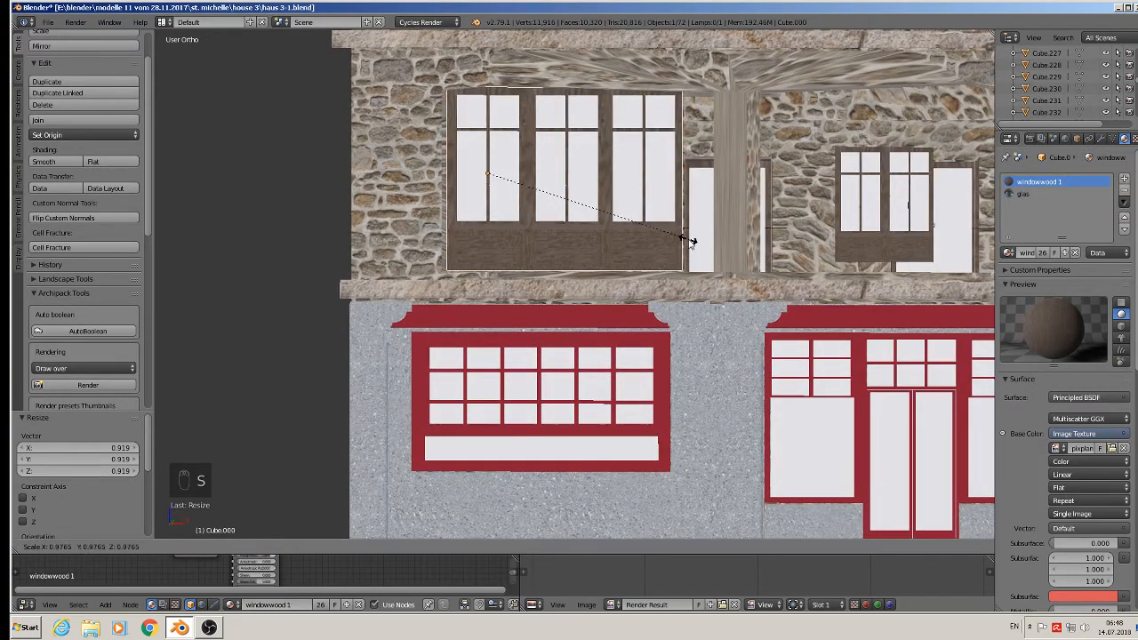
click(693, 244)
drag(522, 169, 520, 169)
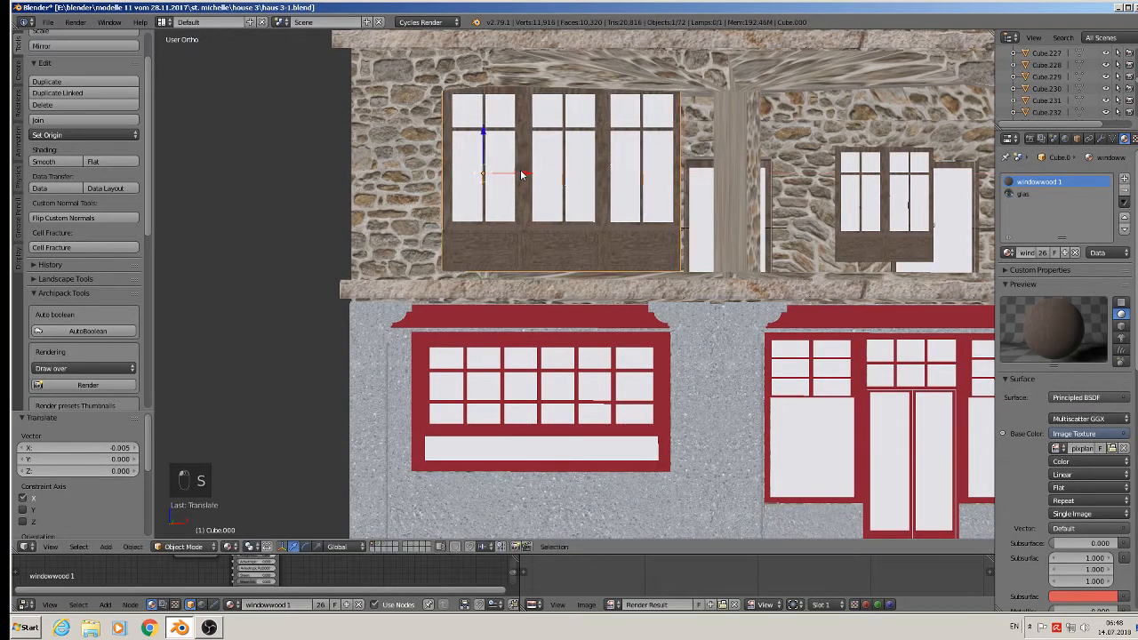
Move the stone wall's face between the three-part window and the central pillar -0.040 along X to meet the window.
scroll(746, 207, up, 1)
mouse_move(746, 206)
middle_down()
mouse_move(771, 227)
mouse_move(745, 220)
middle_up()
right_click(720, 178)
key(Tab)
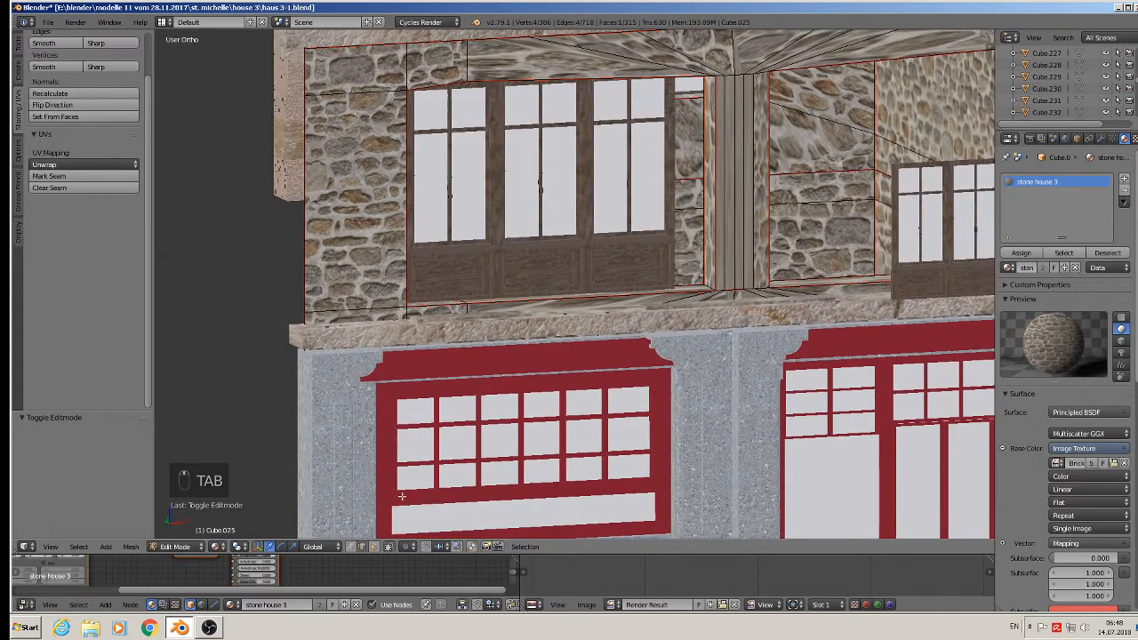
right_click(707, 171)
key(g)
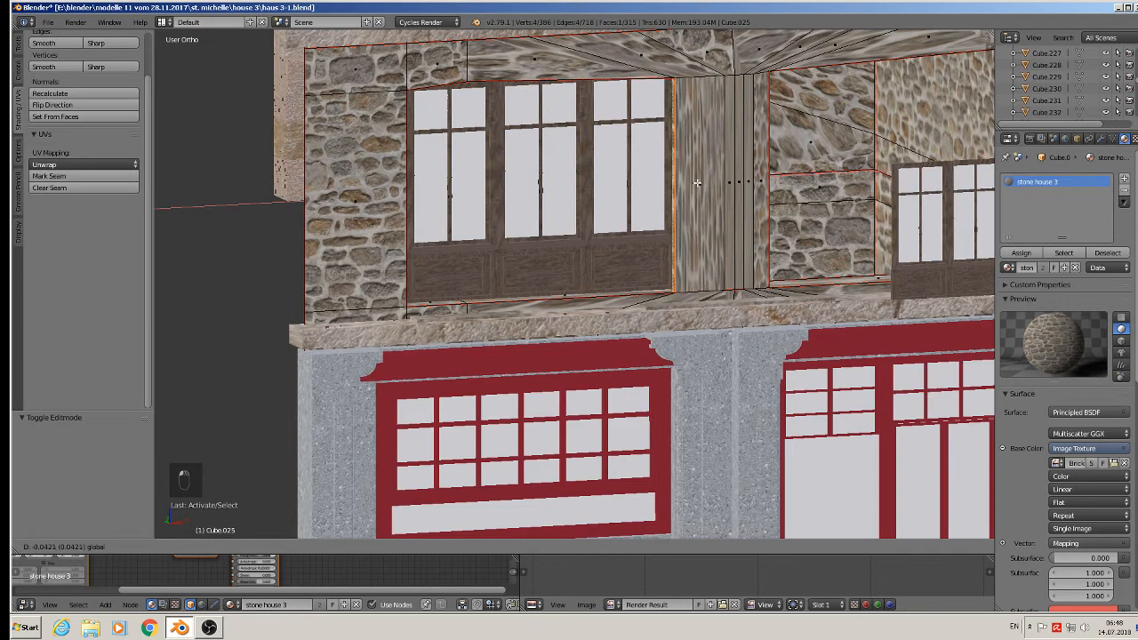
click(697, 182)
scroll(697, 182, down, 4)
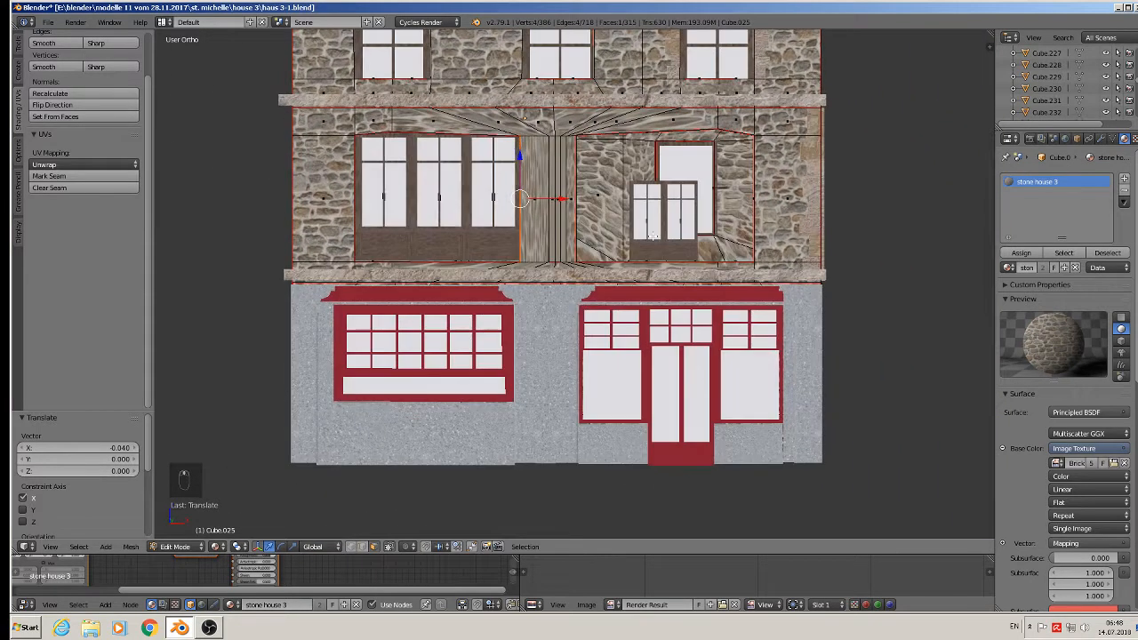
key(Tab)
Scale the two-part window up by 1.732, raise it 0.038 along Z and refine its size by a factor of 0.981.
right_click(680, 218)
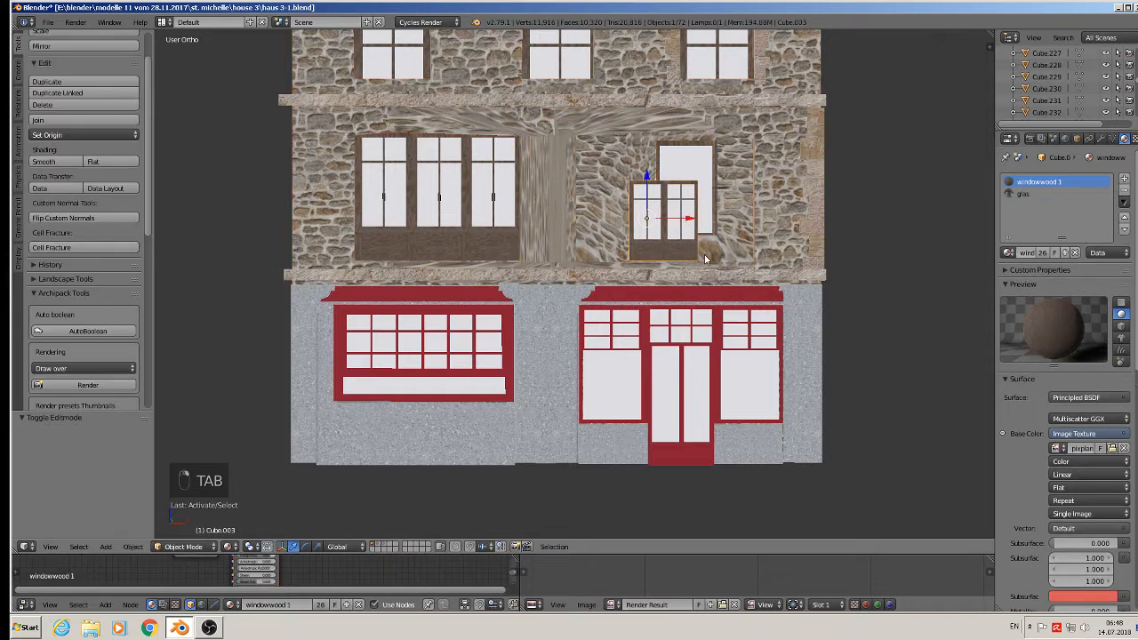
key(s)
click(752, 278)
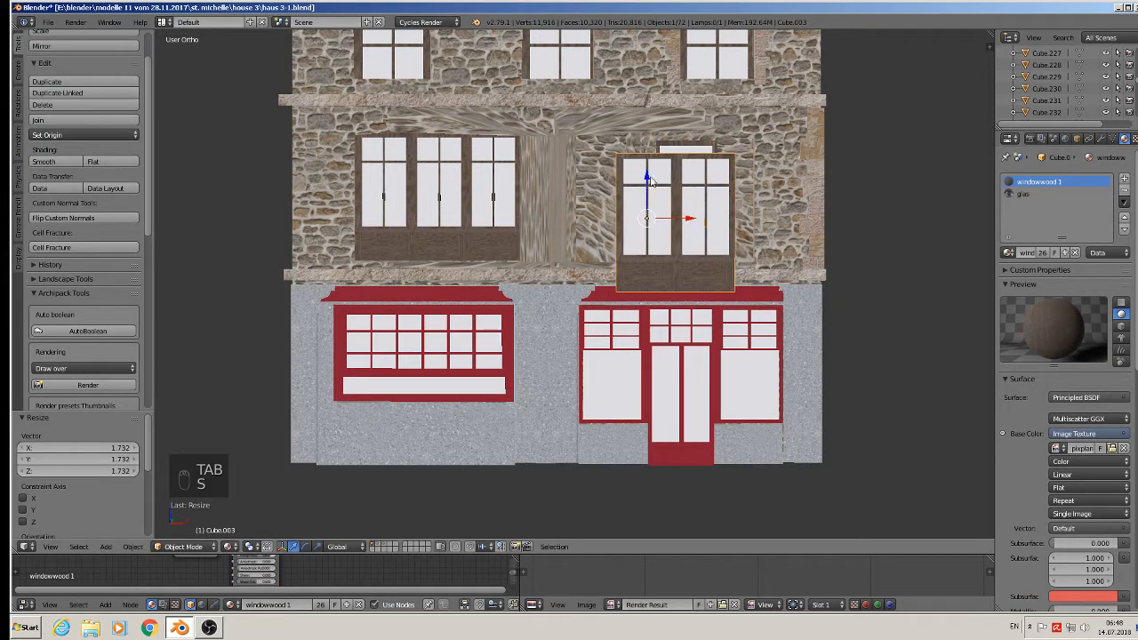
drag(650, 181, 654, 167)
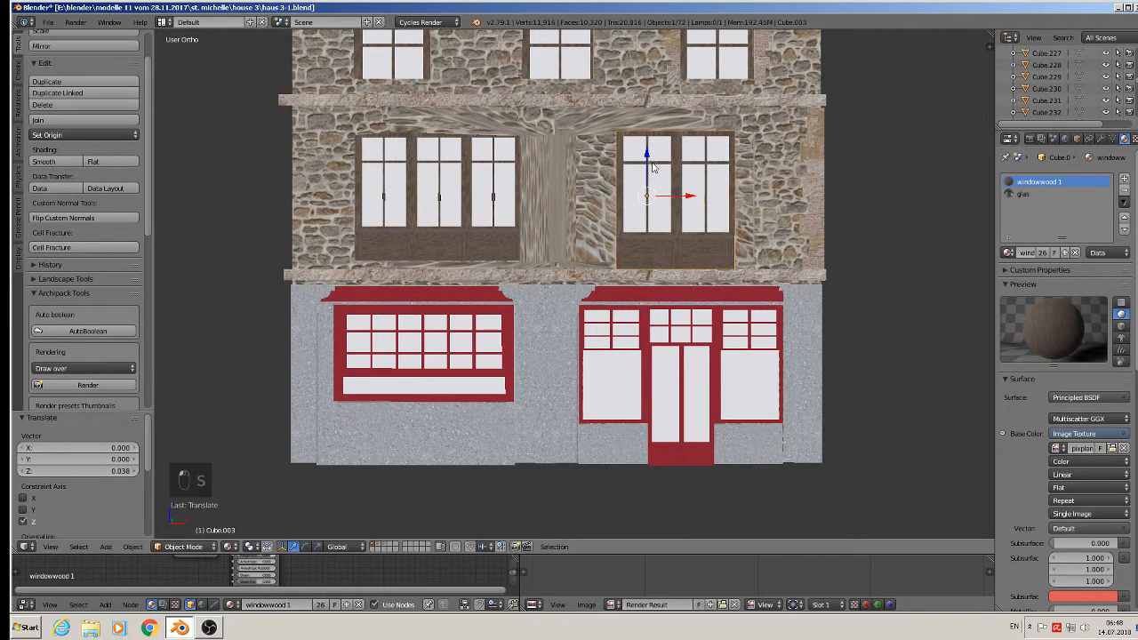
key(s)
click(716, 222)
middle_drag(716, 222, 702, 217)
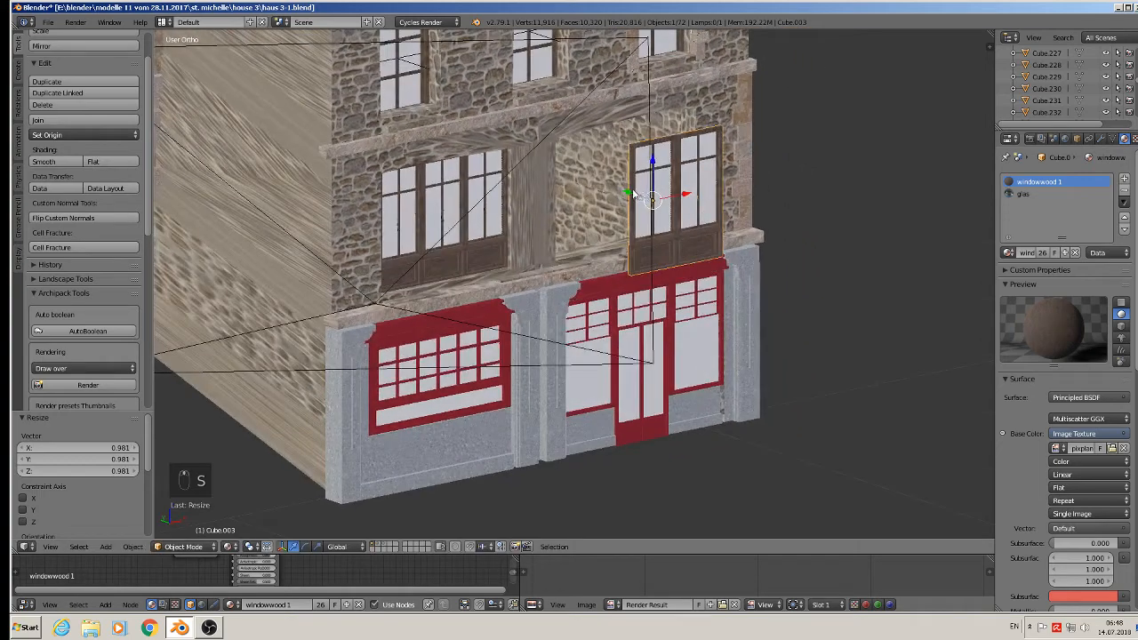
Shift the two-part window 0.044 along X and refine its size by factors of 0.919 and 1.043.
drag(634, 194, 662, 173)
scroll(663, 178, up, 4)
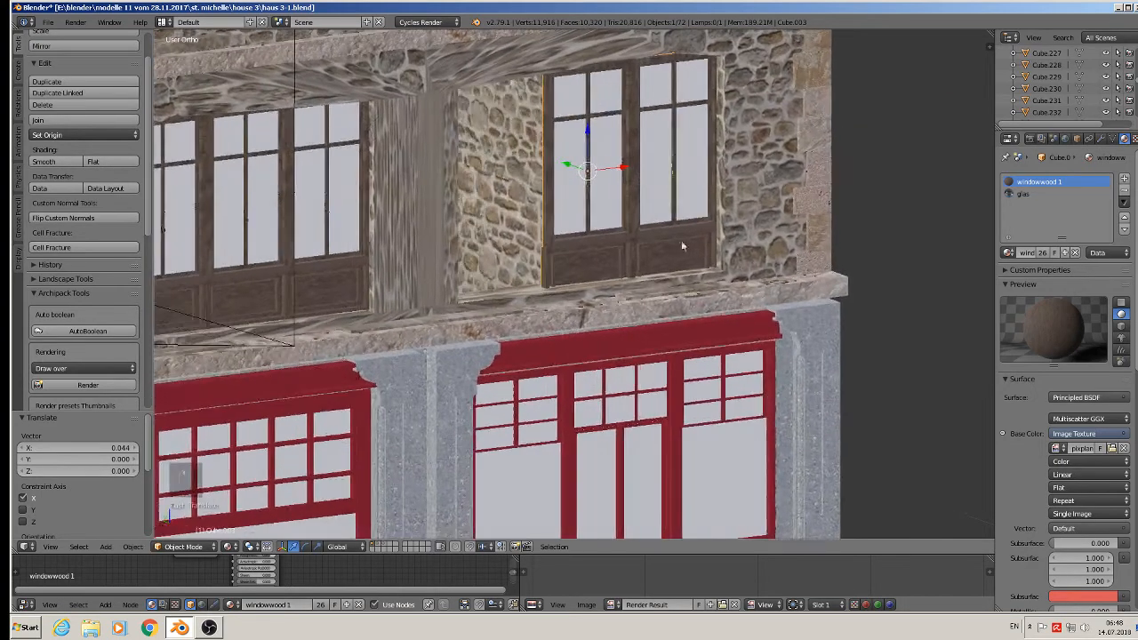
key(s)
click(683, 248)
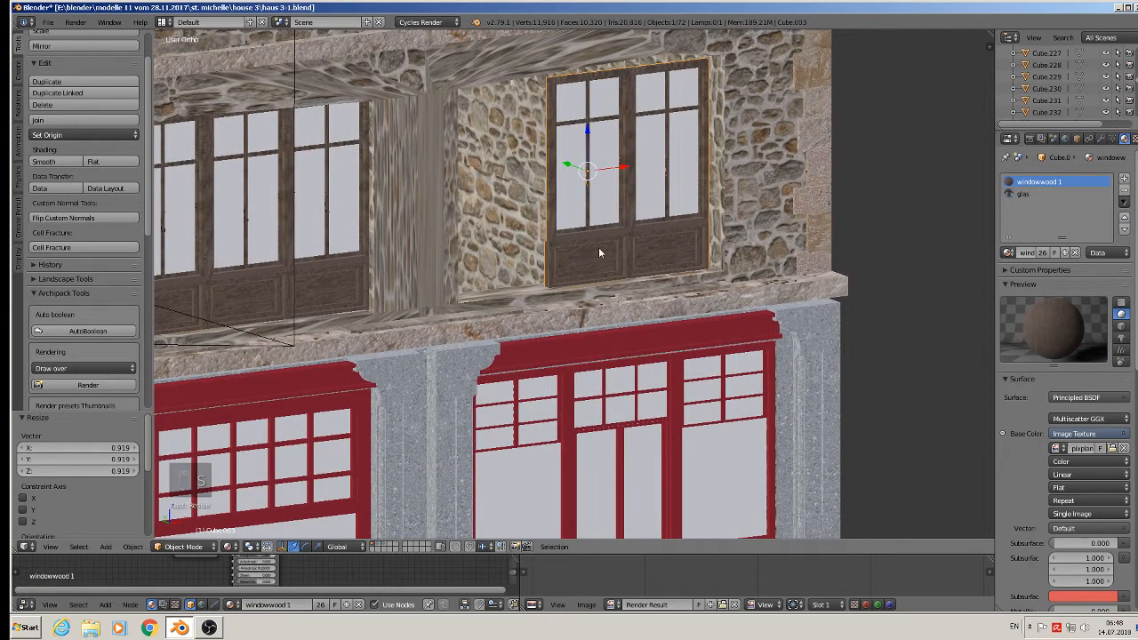
key(s)
click(637, 258)
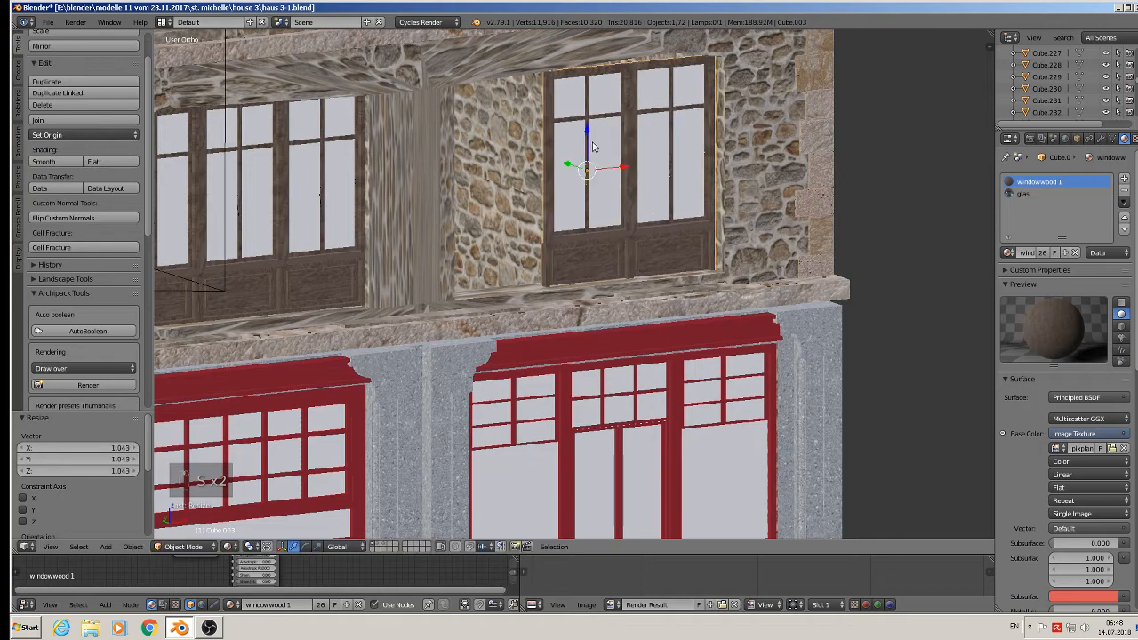
Raise the two-part window 0.005 along Z, scale it by 1.013 and raise it another 0.001.
drag(590, 134, 588, 135)
scroll(588, 136, up, 1)
key(s)
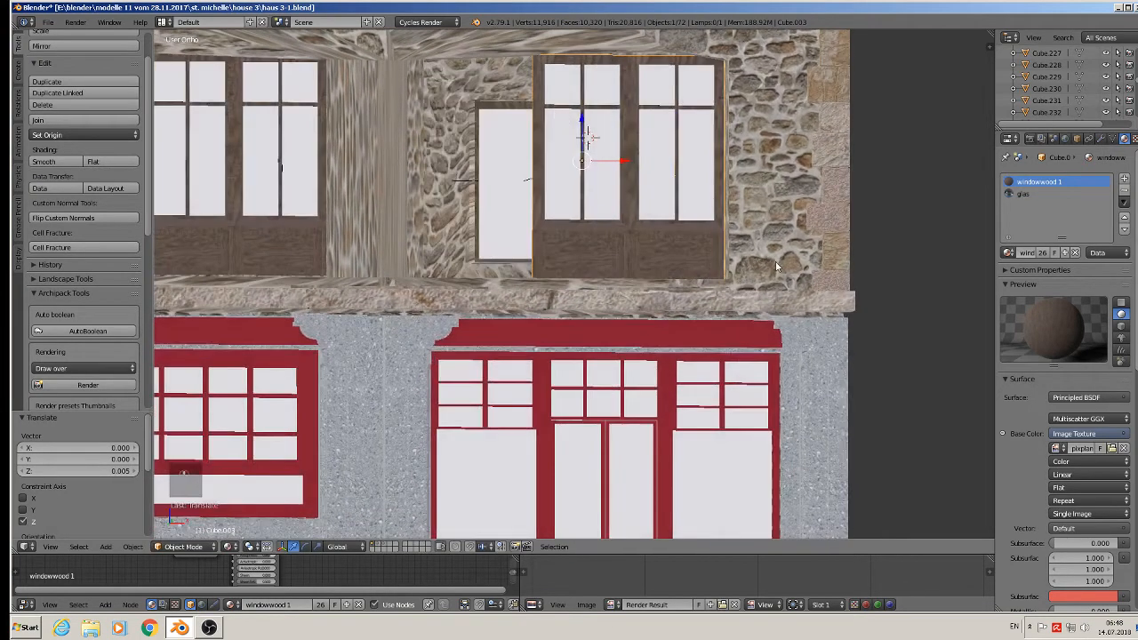
click(778, 265)
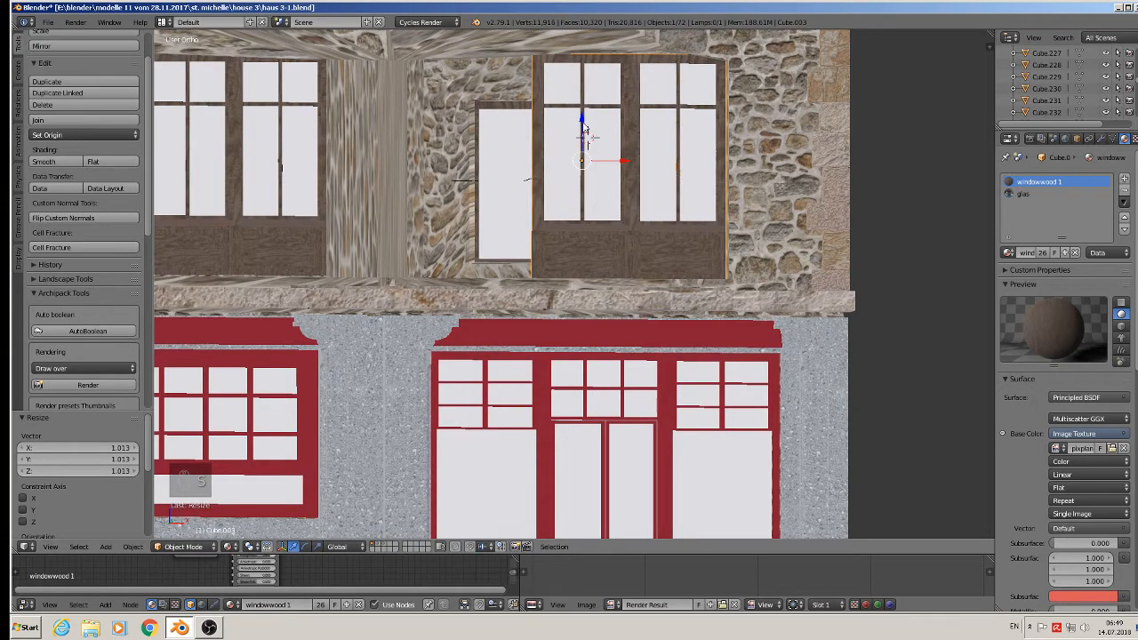
drag(584, 130, 584, 135)
scroll(584, 135, down, 2)
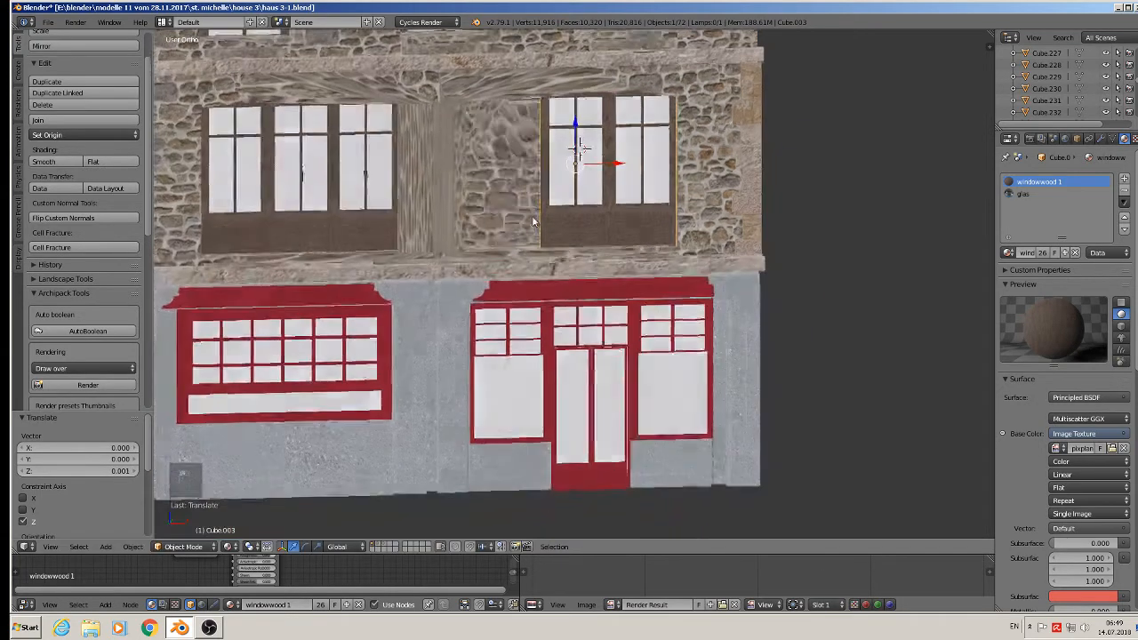
Delete the two-part window from the facade opening above the shop door.
middle_drag(532, 220, 731, 243)
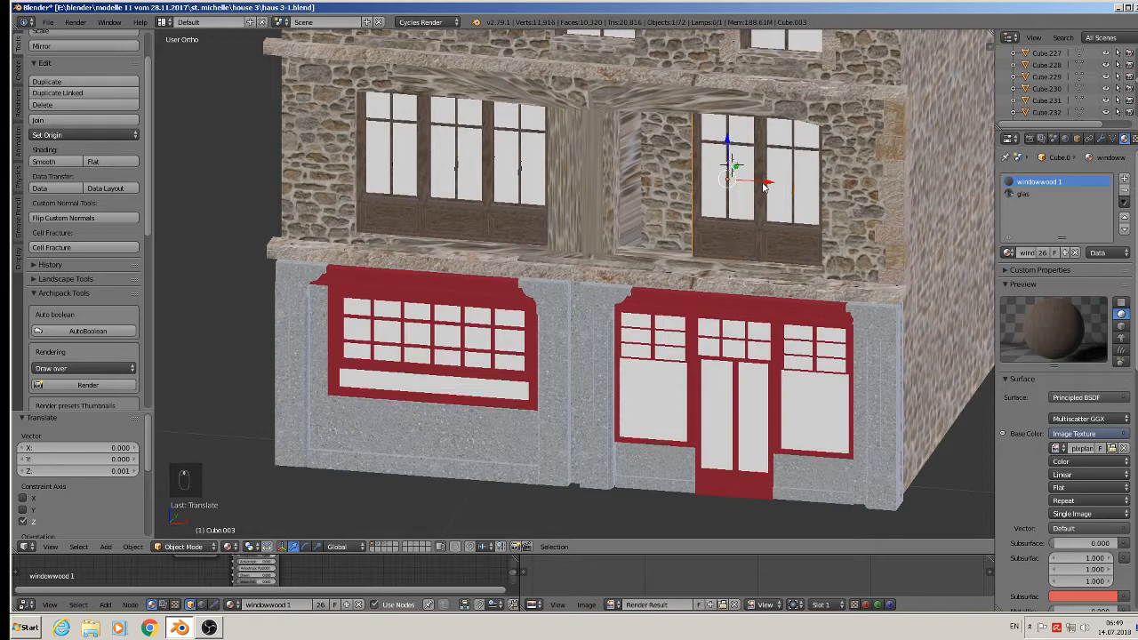
key(g)
key(x)
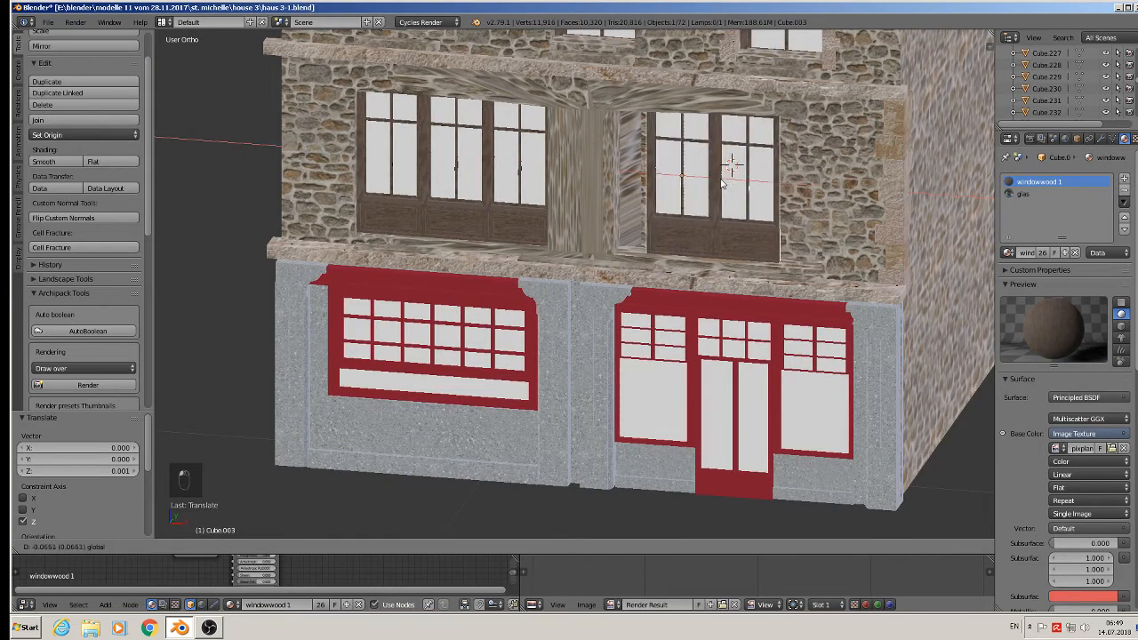
click(722, 183)
key(x)
click(722, 182)
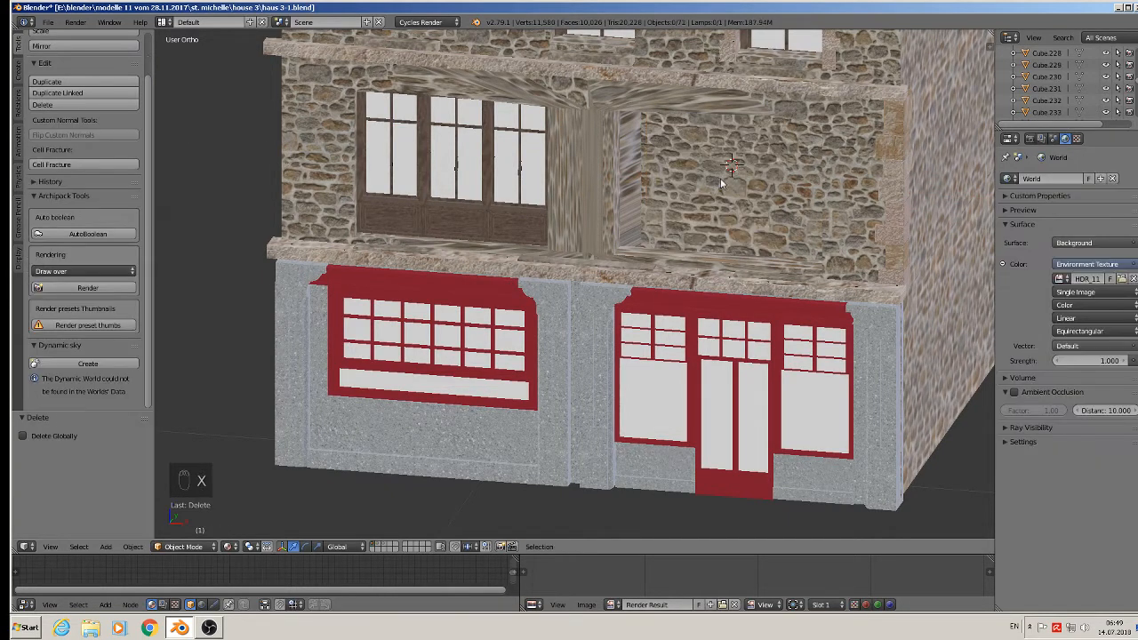
Duplicate the three-part window, move the copy 0.373 along X into the opening above the shop door and nudge it slightly further along X.
right_click(485, 182)
key(shift+d)
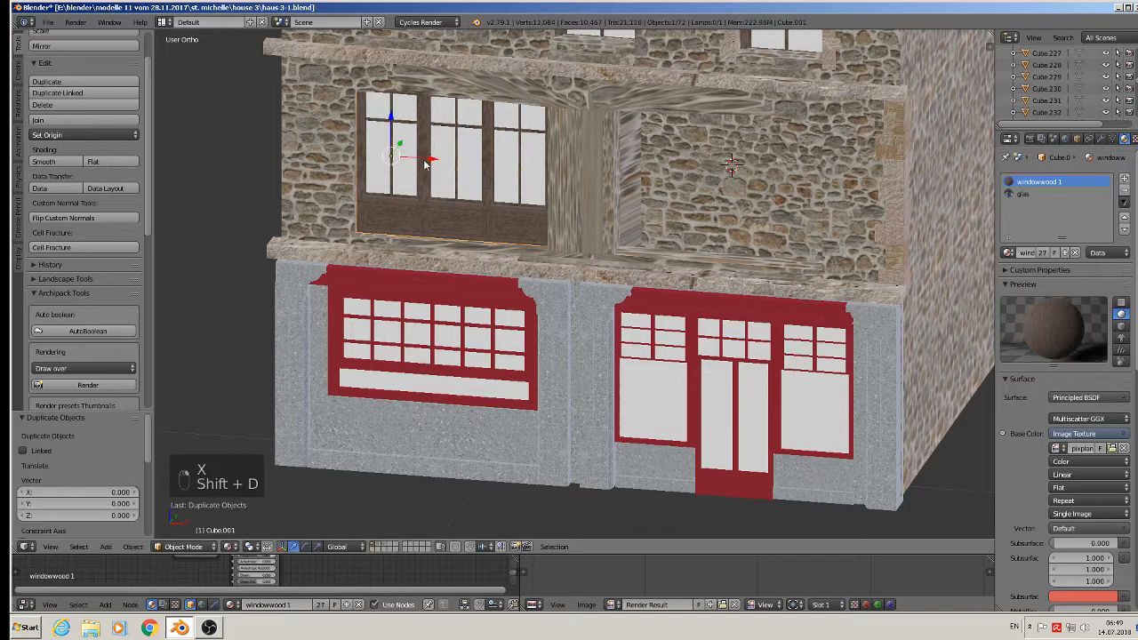
drag(425, 165, 690, 204)
middle_drag(690, 203, 750, 206)
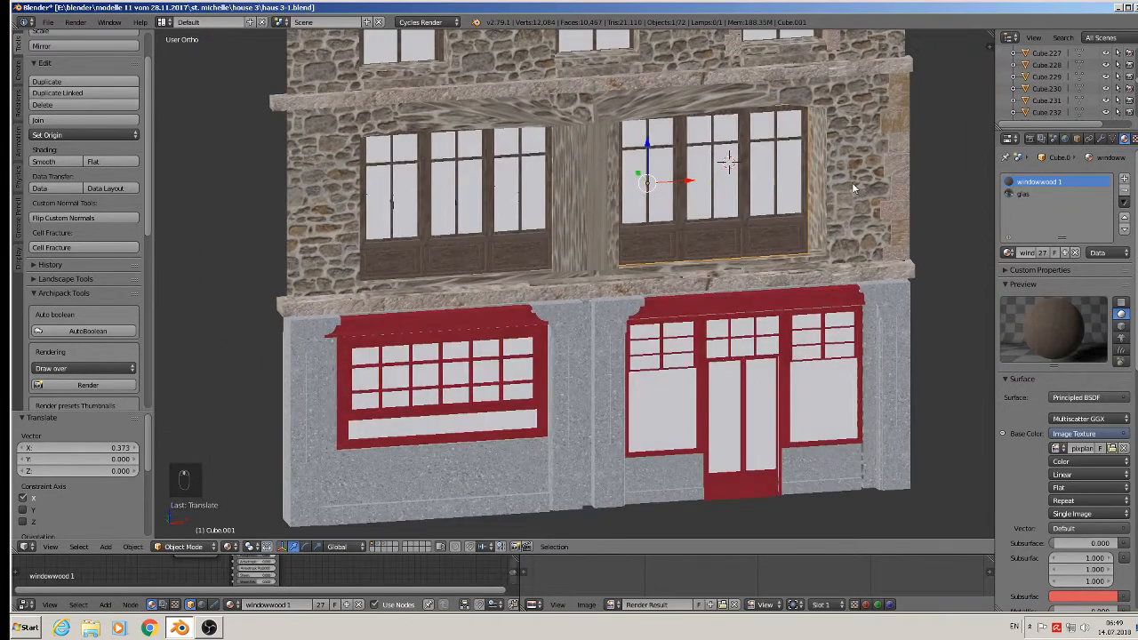
drag(683, 182, 699, 181)
middle_drag(656, 212, 592, 202)
Move the stone wall's face between the central pillar and the duplicated window along X to meet the window frame.
key(Tab)
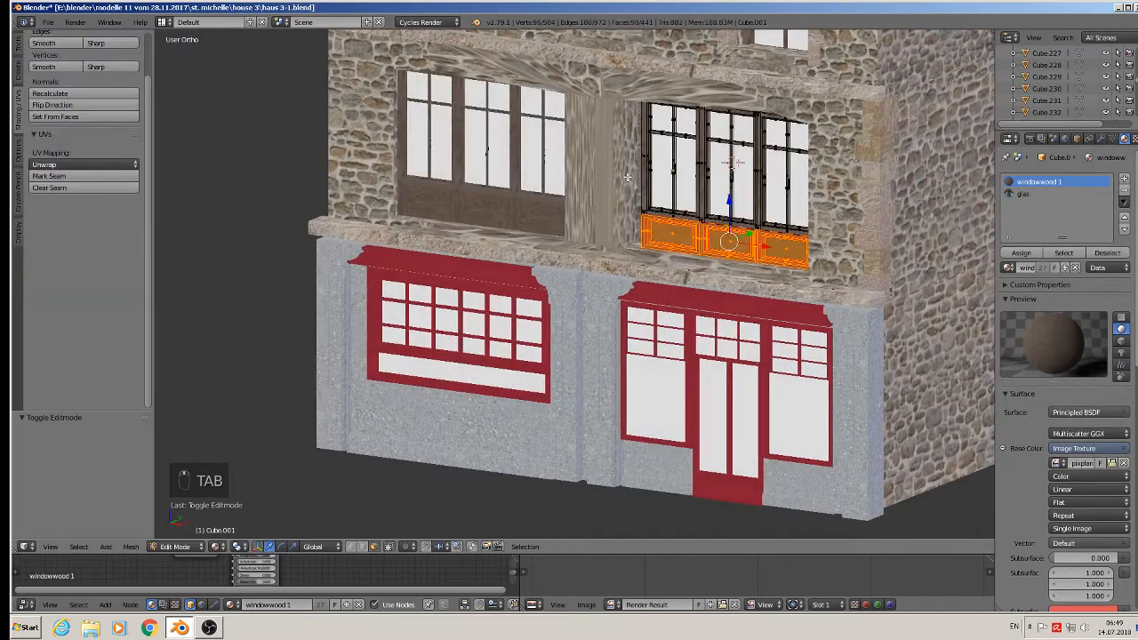
key(Tab)
right_click(627, 175)
key(Tab)
right_click(633, 178)
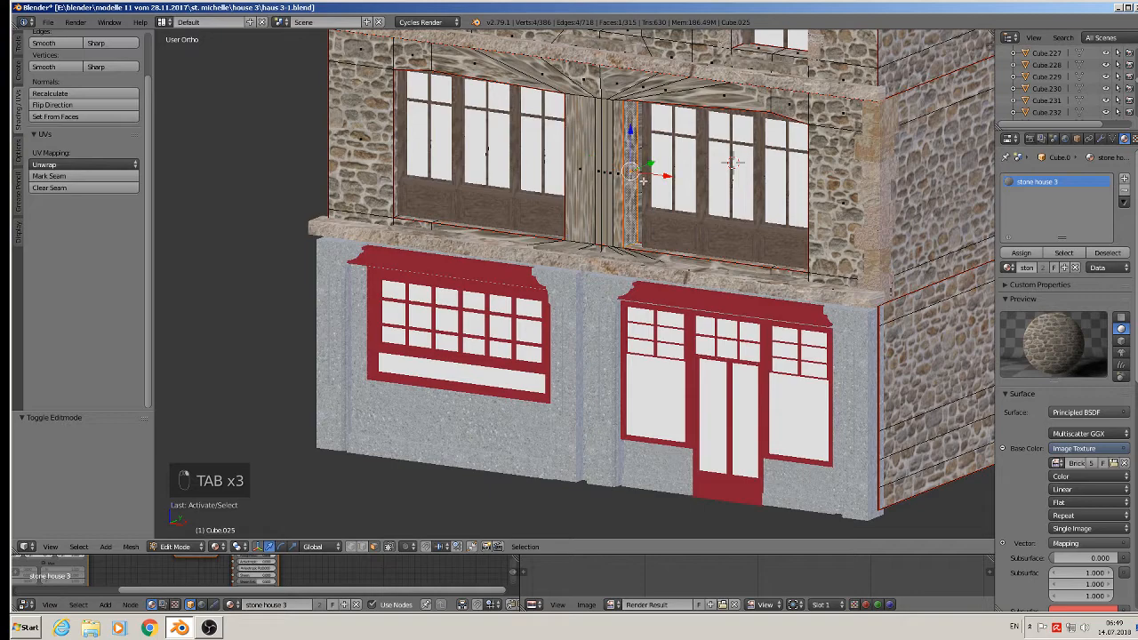
drag(665, 176, 682, 178)
key(Tab)
Save the house file.
scroll(718, 238, down, 4)
shift+middle_drag(719, 238, 738, 309)
click(48, 22)
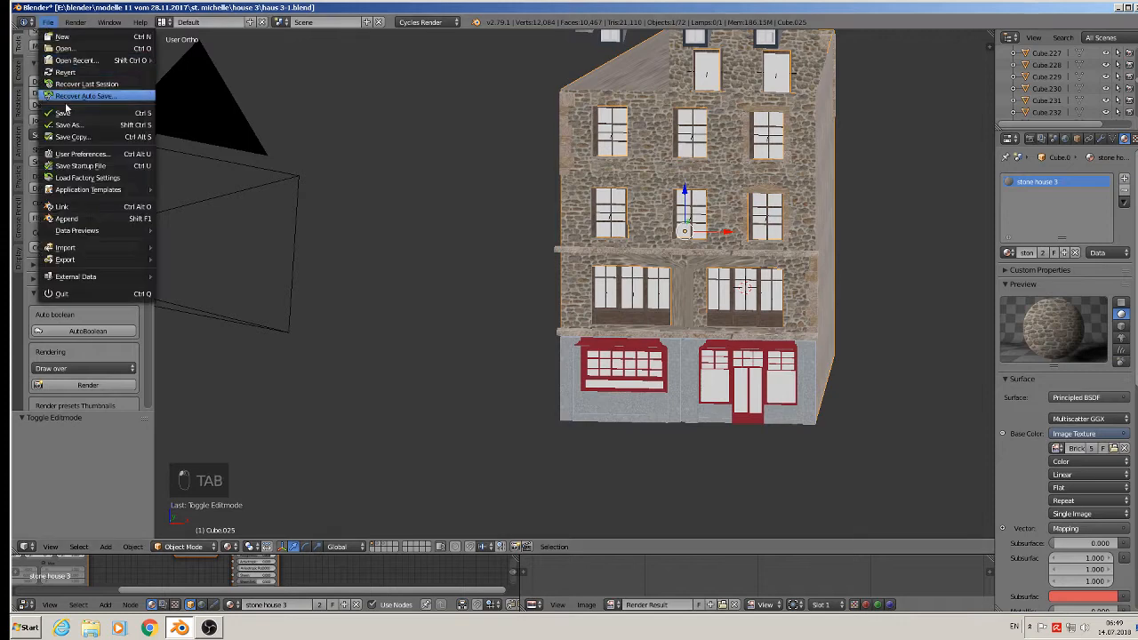
click(70, 109)
Examine the street-view reference photos for the real houses' facade masonry, window surrounds and roof details.
shift+middle_drag(667, 155, 622, 259)
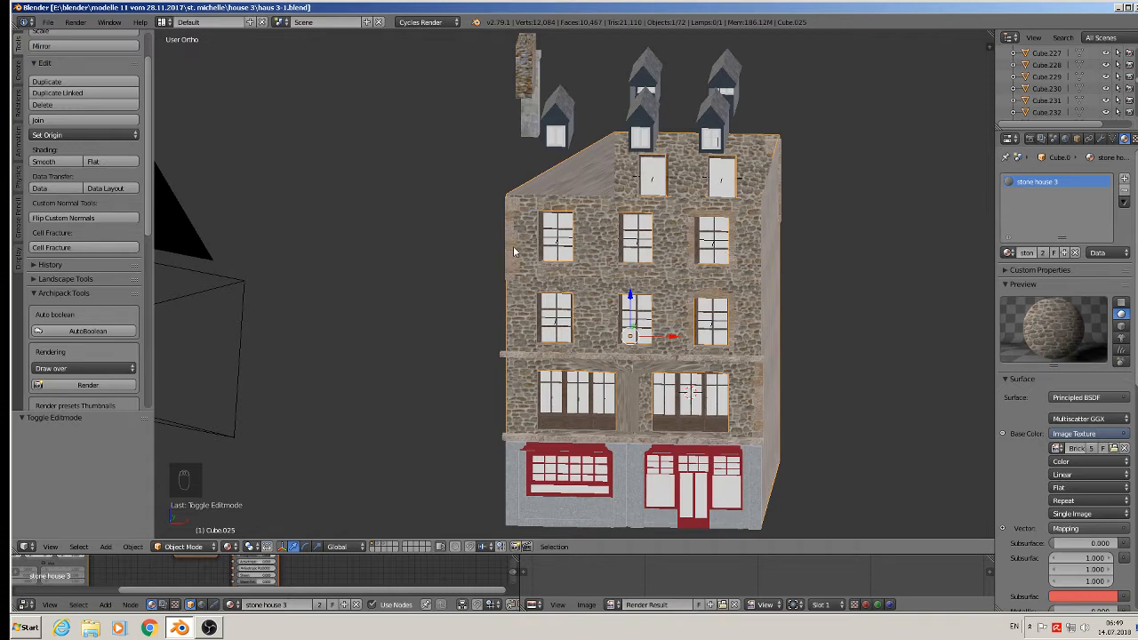
scroll(513, 252, down, 3)
scroll(561, 249, down, 4)
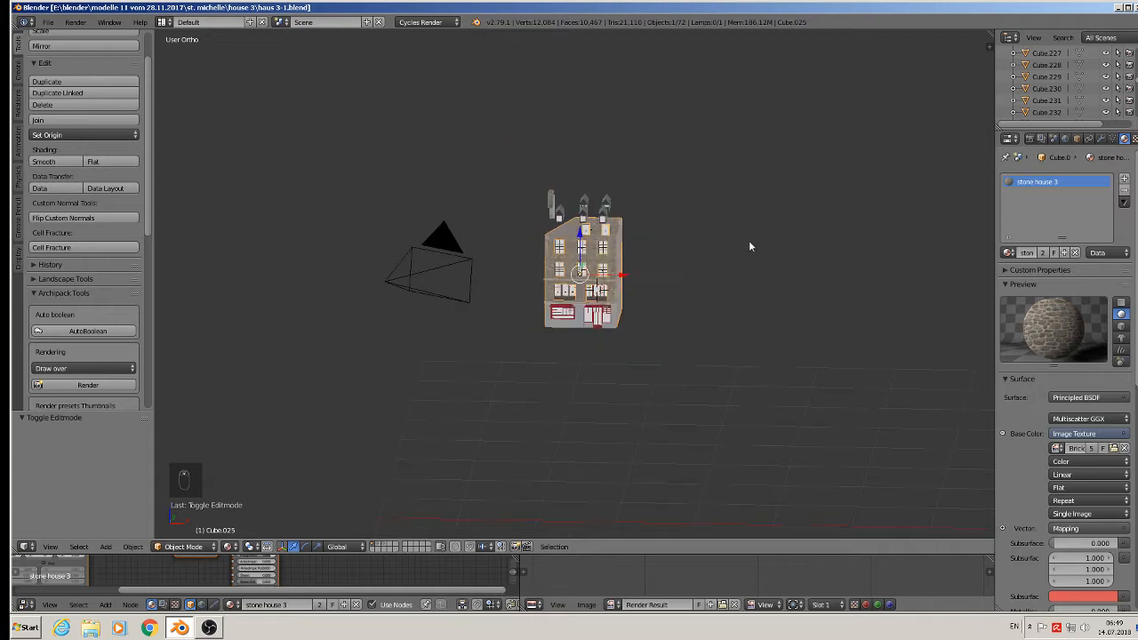
shift+middle_drag(749, 240, 439, 408)
shift+middle_drag(607, 149, 563, 393)
scroll(611, 329, up, 5)
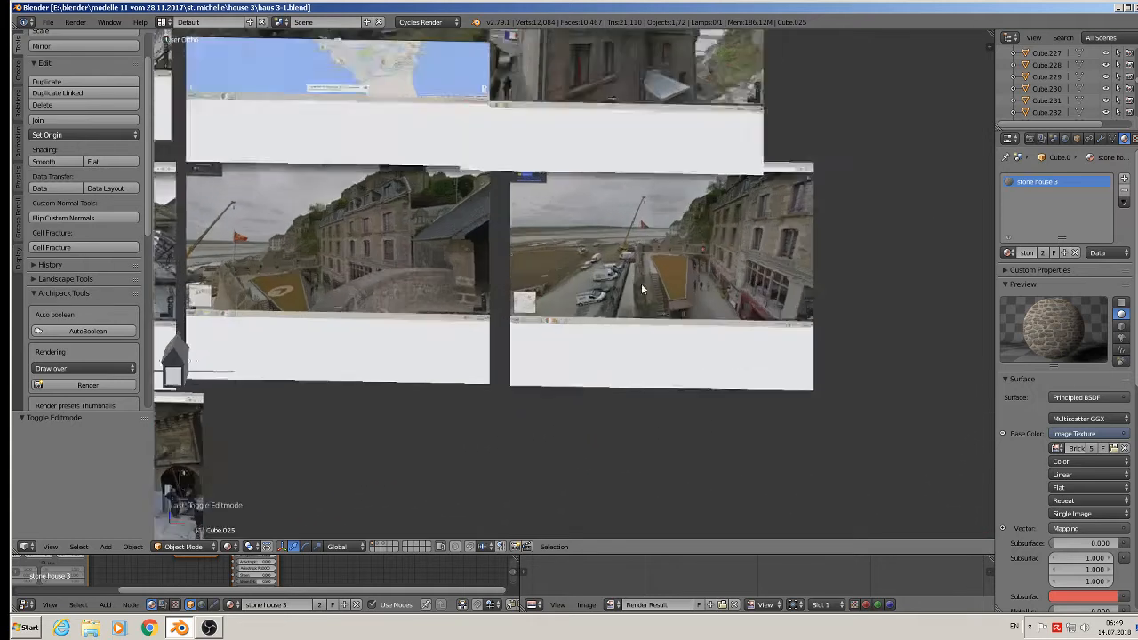
shift+middle_drag(671, 260, 571, 316)
scroll(684, 316, up, 3)
scroll(693, 311, up, 3)
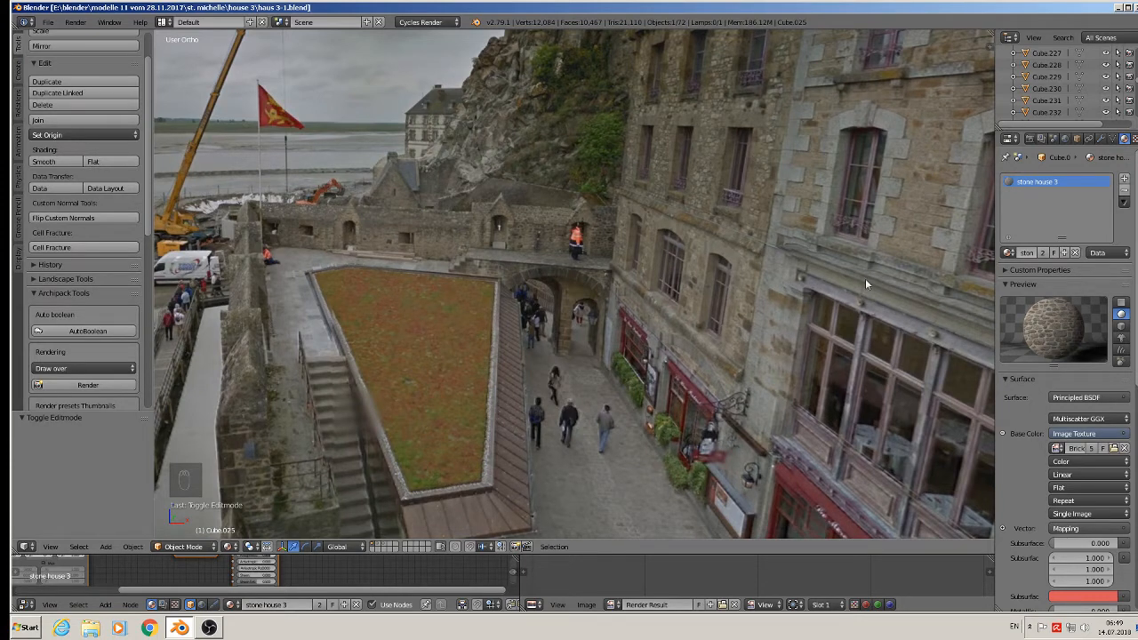
scroll(445, 382, down, 5)
scroll(239, 430, down, 3)
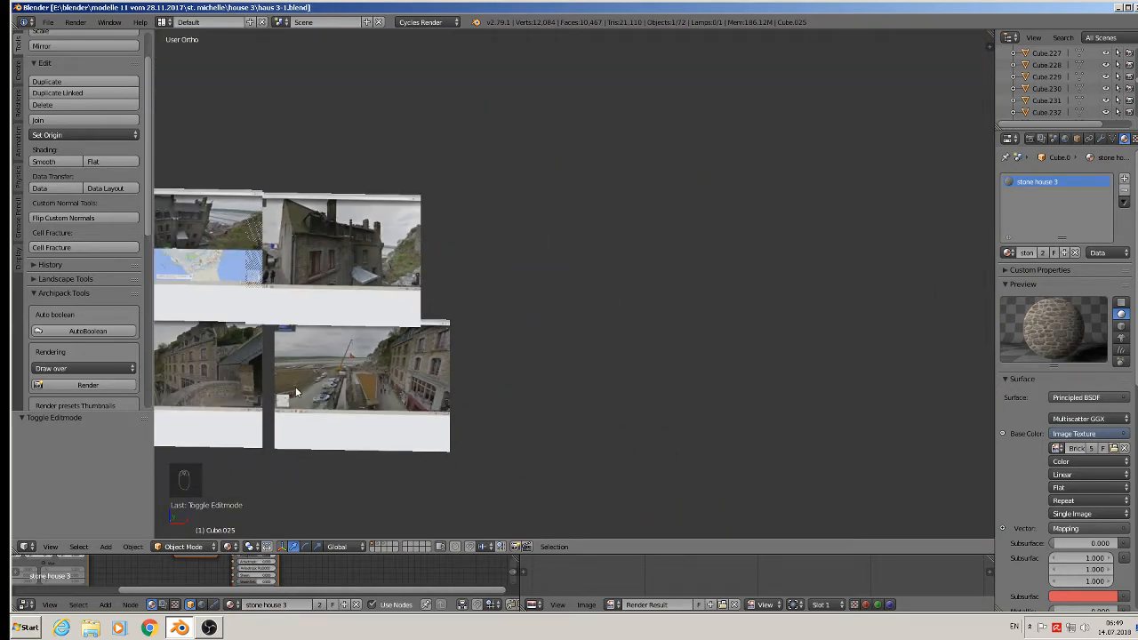
scroll(363, 226, up, 5)
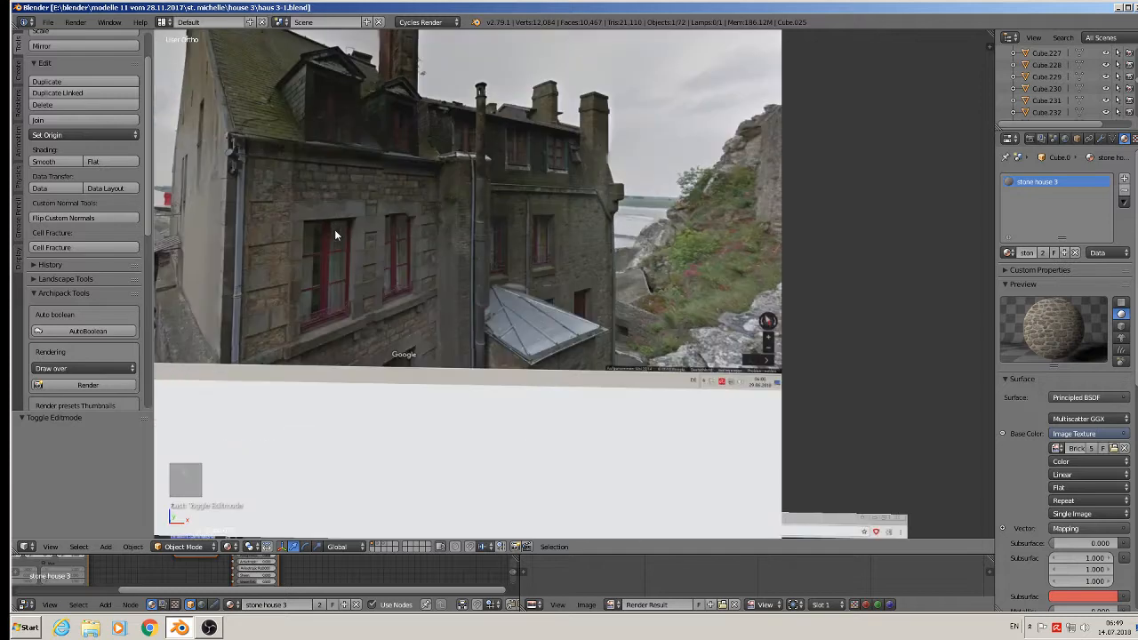
scroll(382, 257, down, 7)
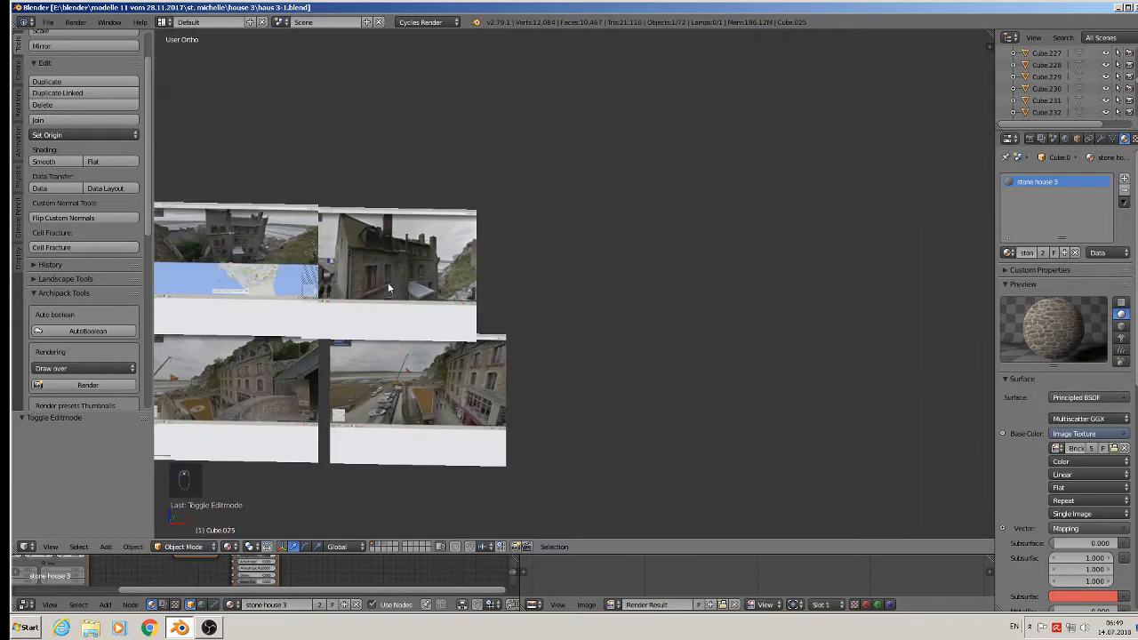
shift+middle_drag(450, 327, 911, 2)
scroll(791, 524, up, 3)
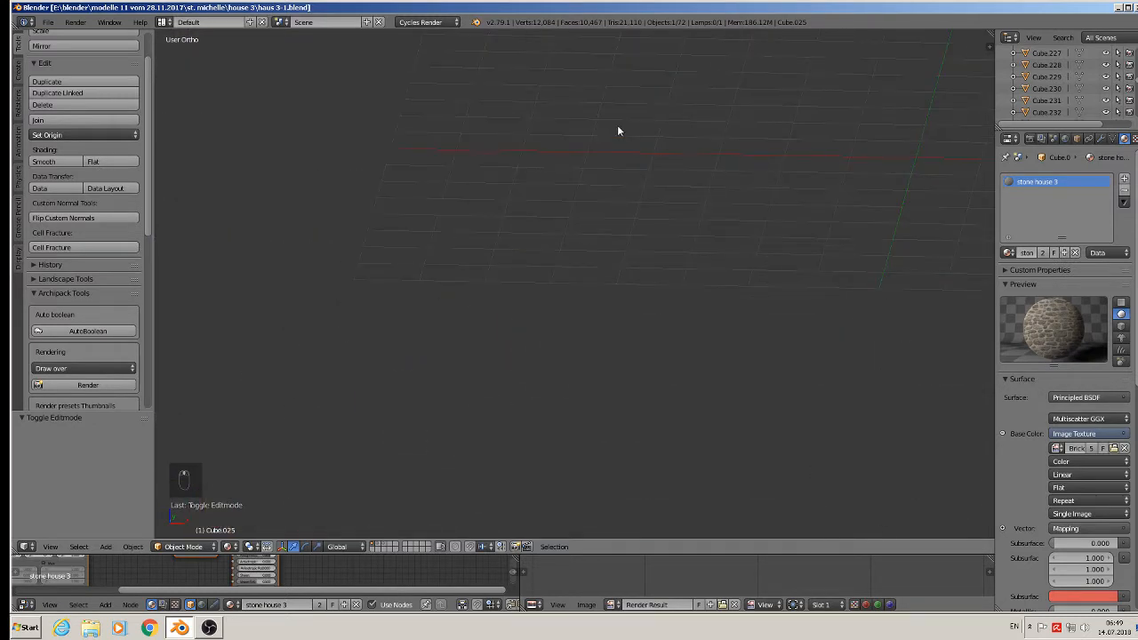
shift+middle_drag(617, 125, 656, 506)
scroll(656, 507, up, 9)
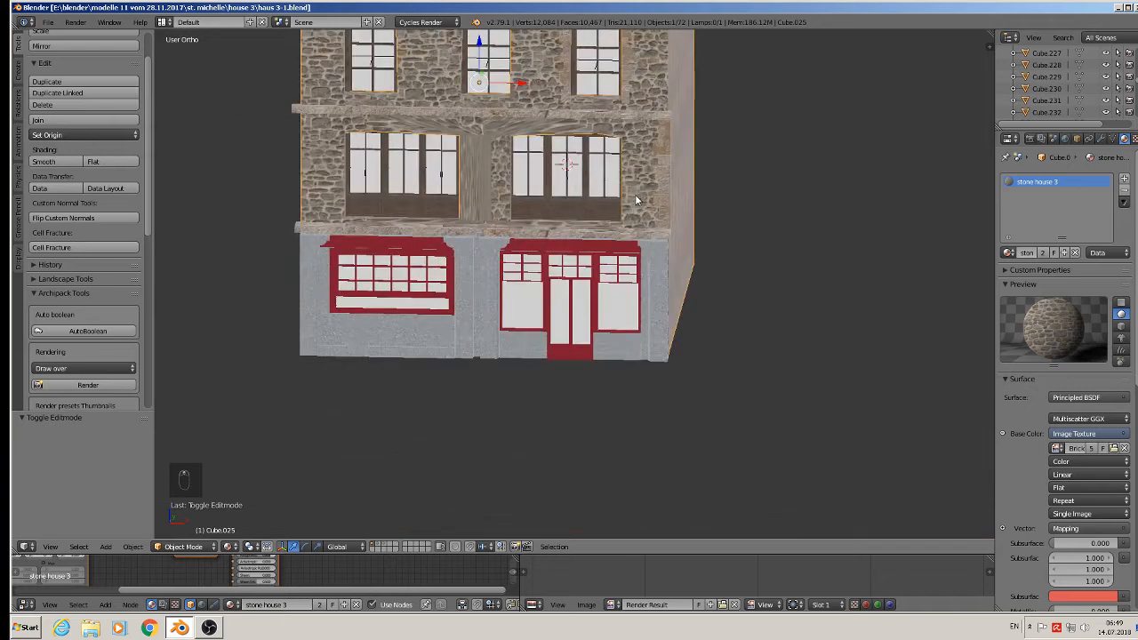
Enlarge the node editor and replace the house wall material's image texture with TexturesCom_BrickOldRounded0191_S.jpg.
shift+middle_drag(611, 206, 666, 257)
right_click(595, 113)
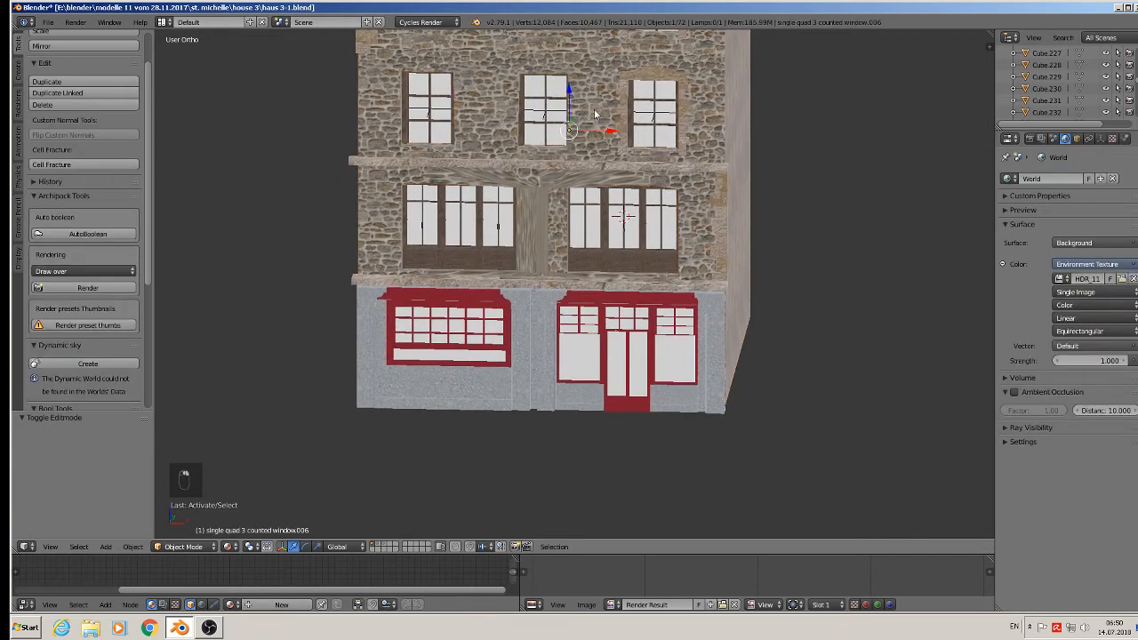
right_click(595, 114)
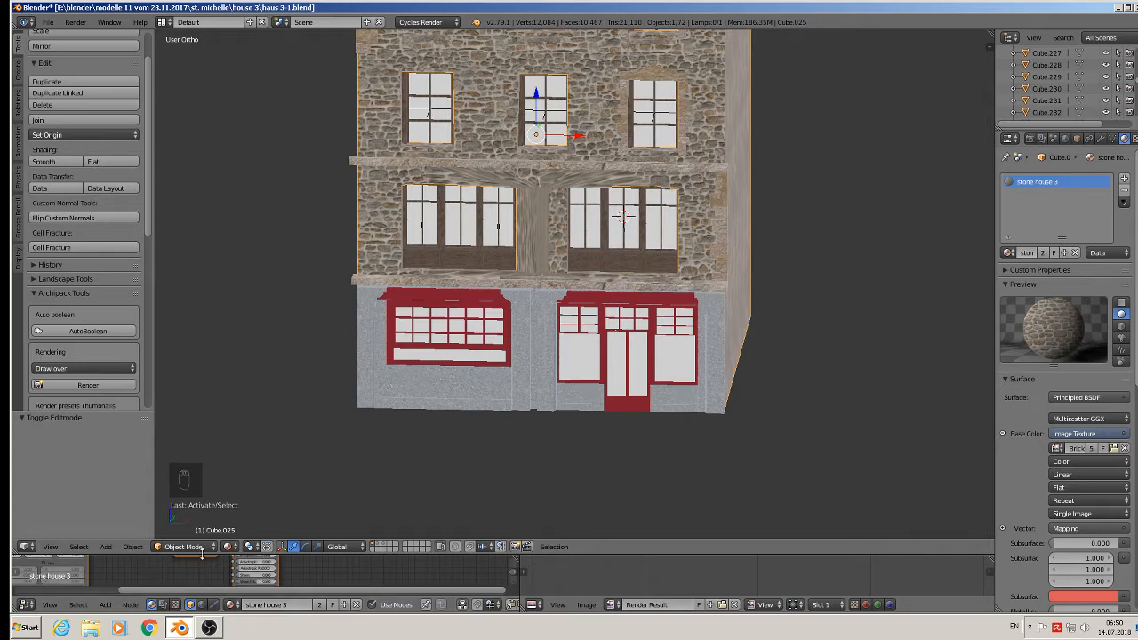
drag(208, 555, 218, 317)
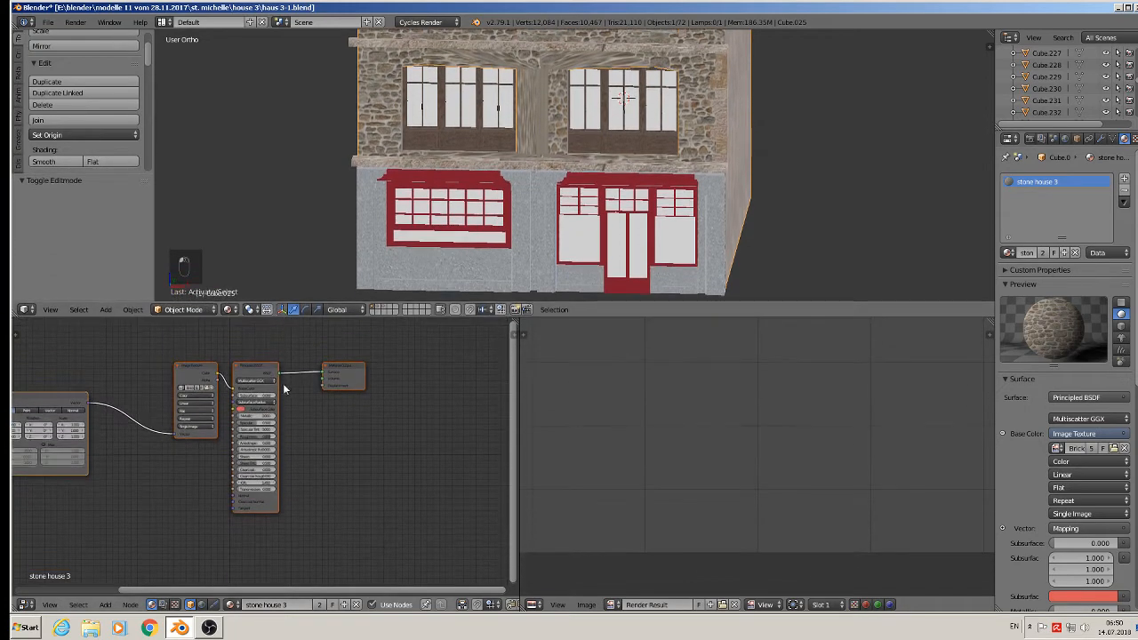
middle_drag(323, 467, 479, 489)
scroll(389, 421, up, 4)
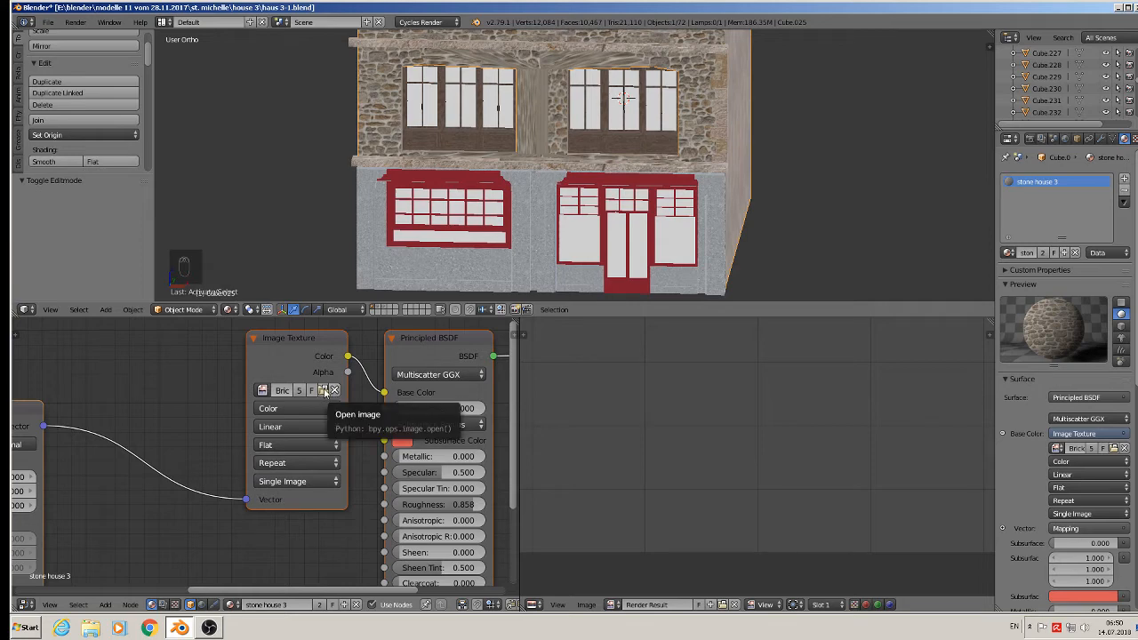
click(325, 390)
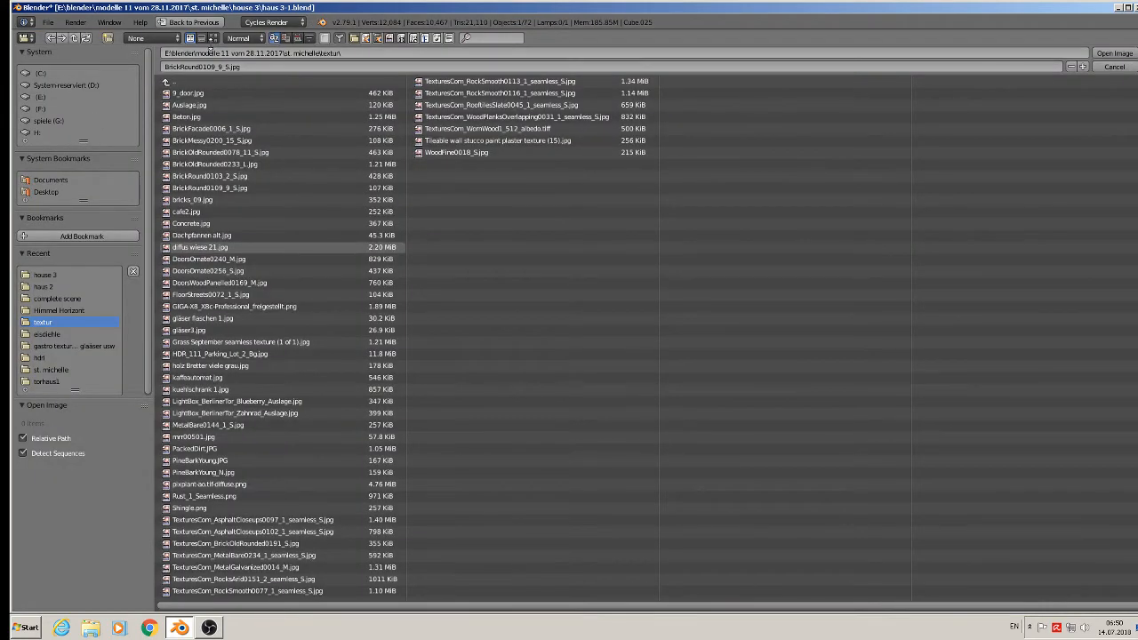
click(214, 38)
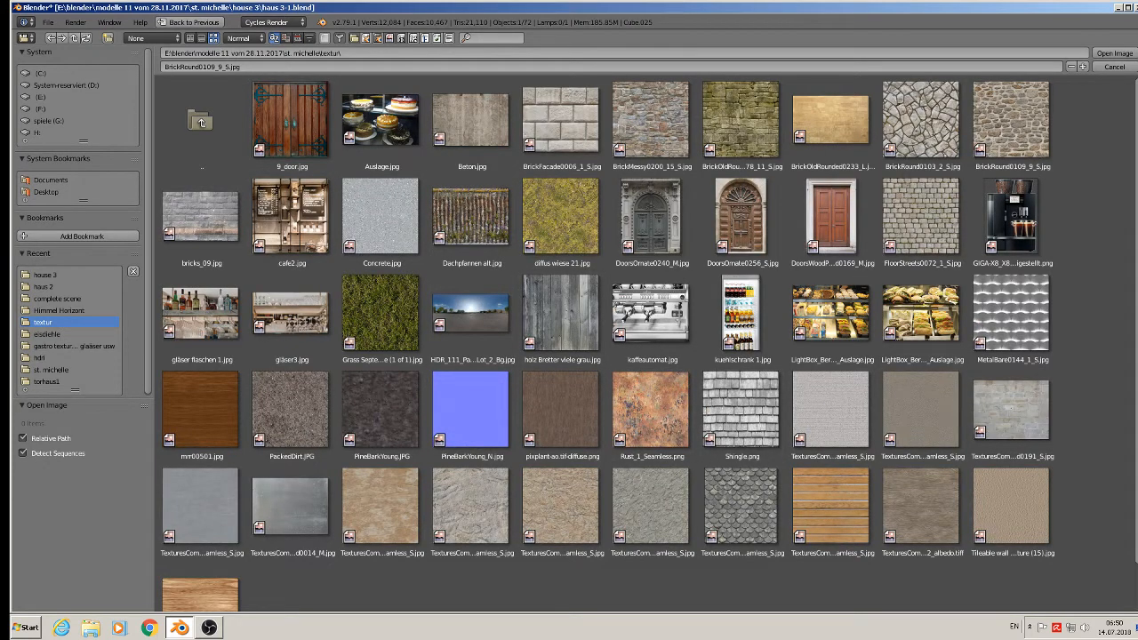
double_click(1018, 405)
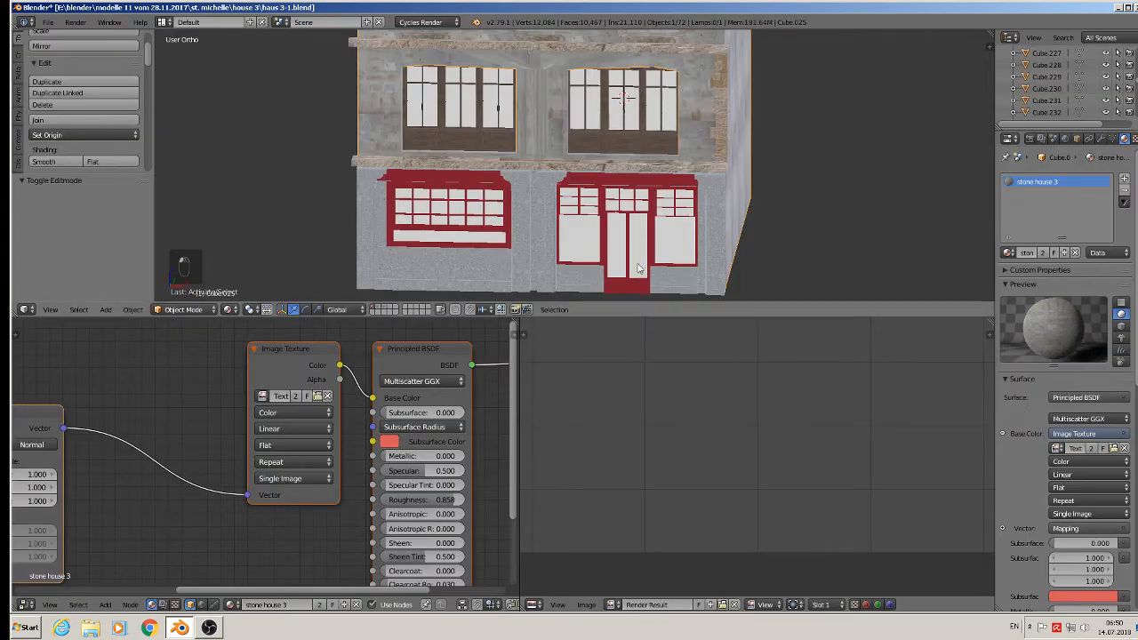
Mark UV seams along the outer edges of the left window opening in the stone wall's middle floor.
scroll(584, 82, down, 2)
shift+middle_drag(553, 101, 581, 257)
key(Tab)
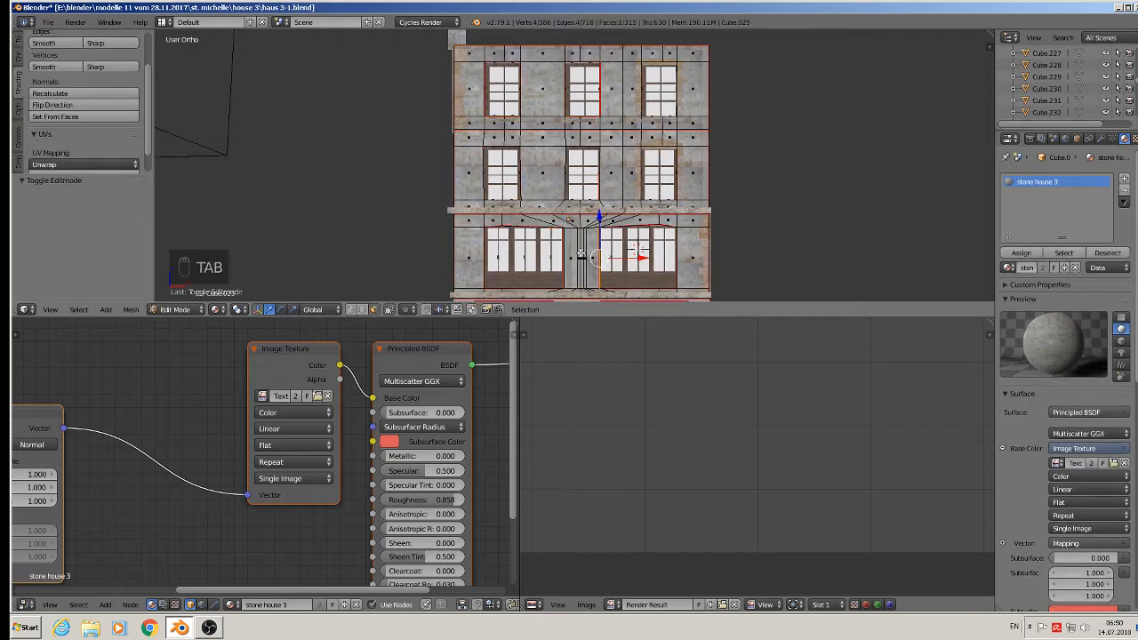
middle_drag(542, 229, 477, 236)
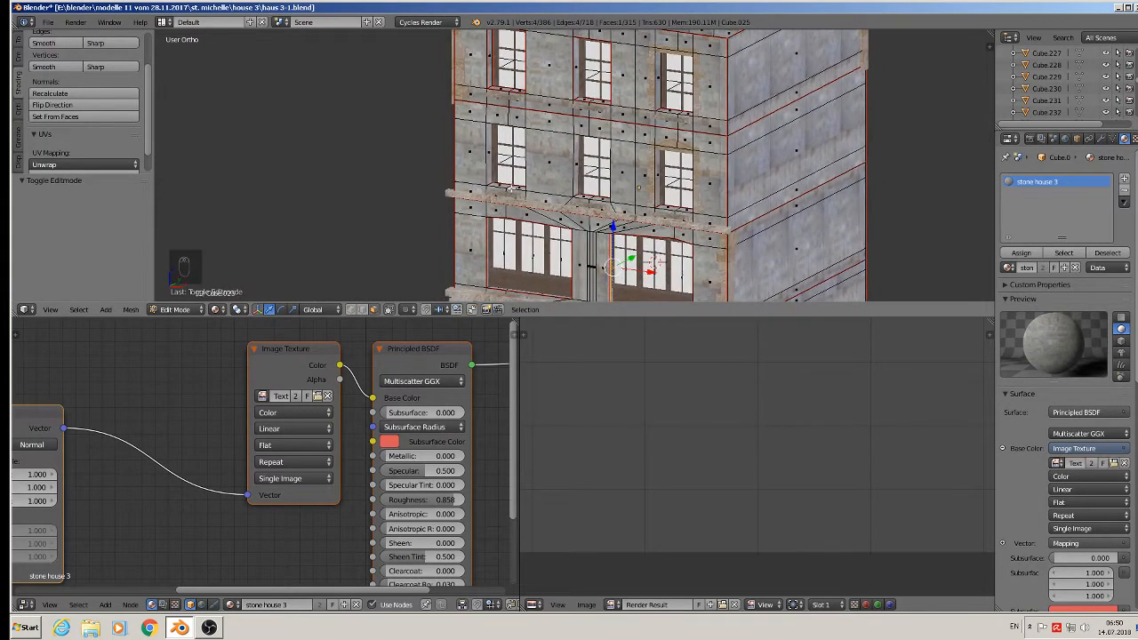
scroll(511, 189, up, 4)
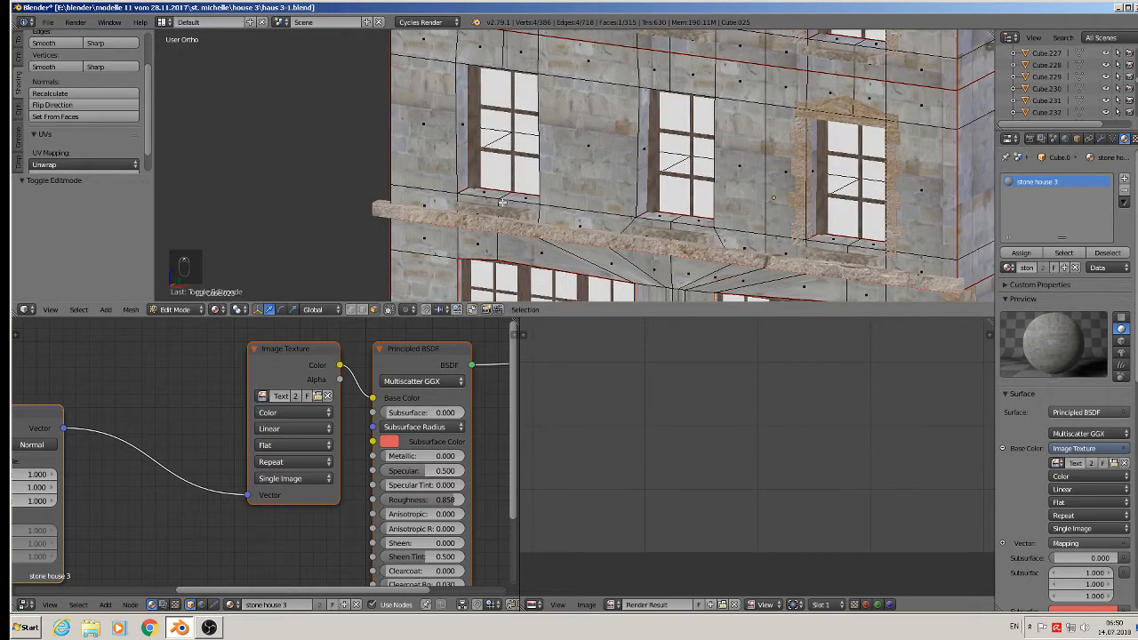
shift+middle_drag(503, 209, 452, 227)
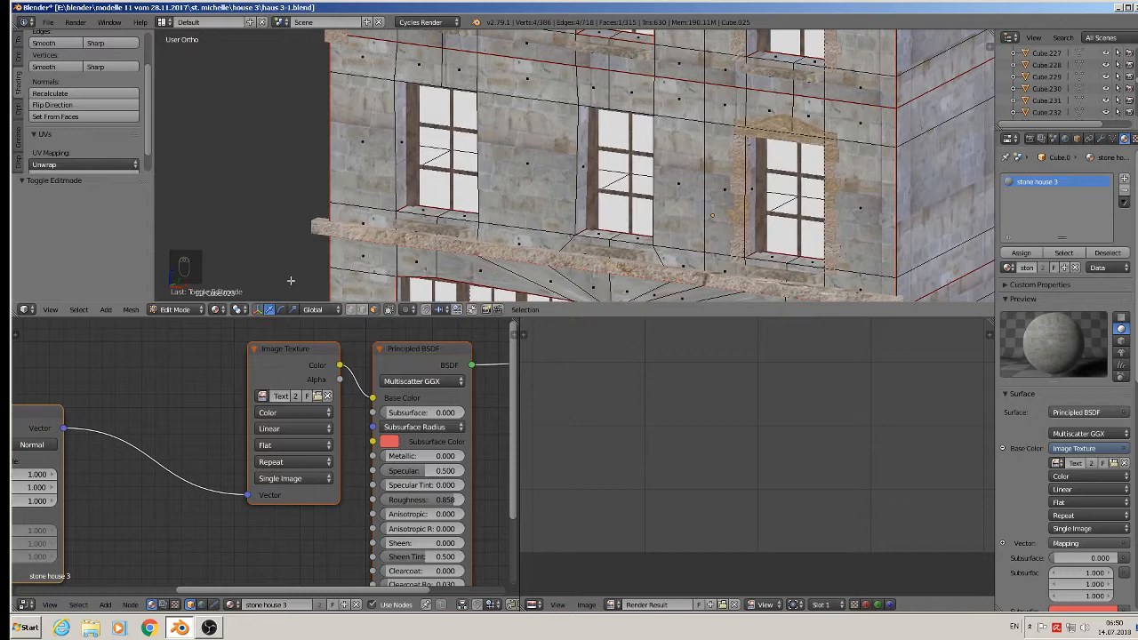
alt+right_click(425, 212)
shift+right_click(392, 153)
shift+right_click(408, 81)
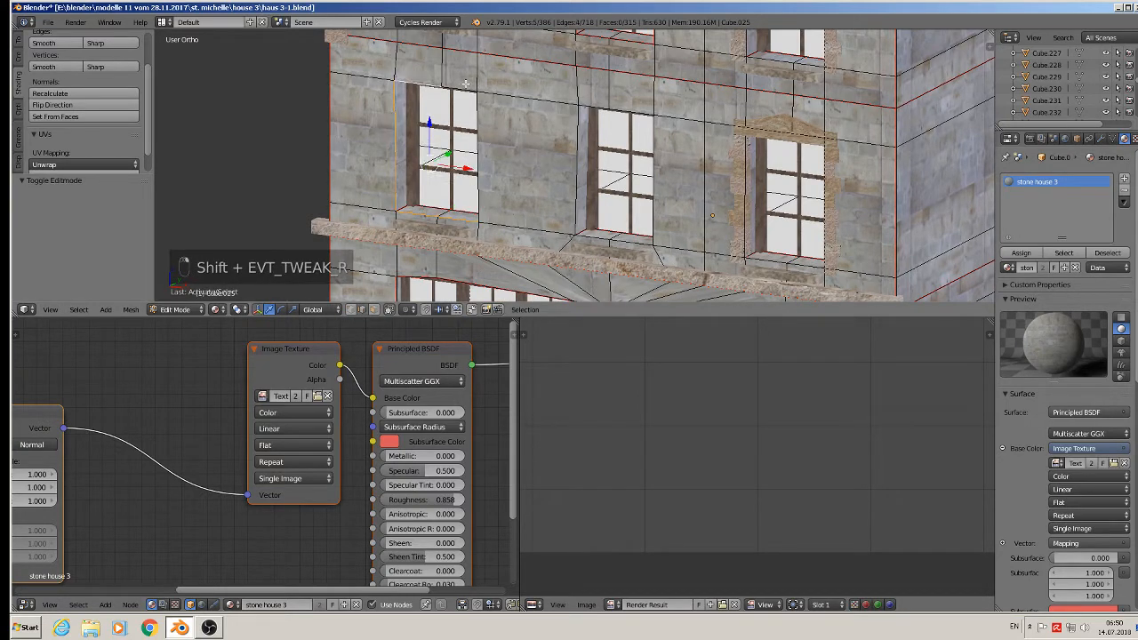
shift+right_click(466, 83)
shift+right_click(486, 117)
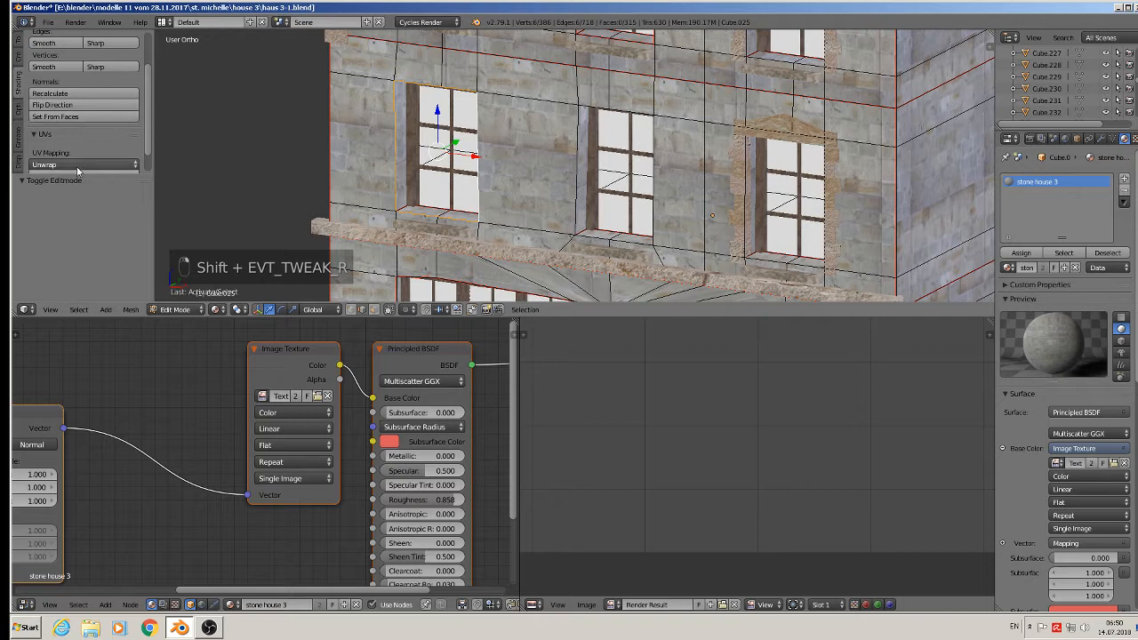
scroll(107, 158, down, 2)
click(106, 158)
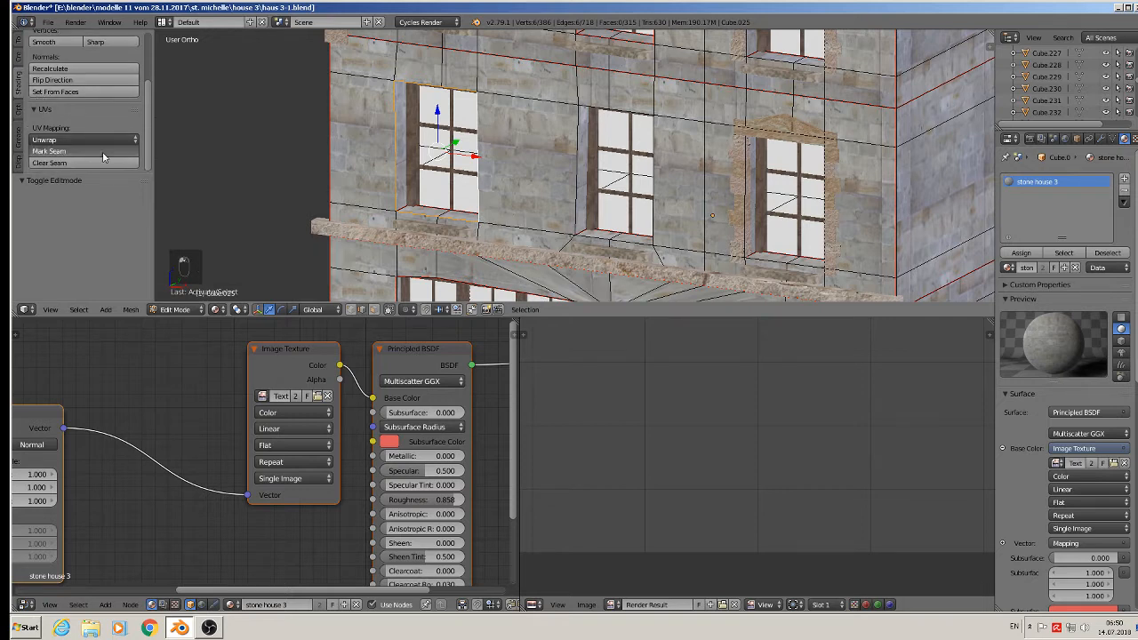
Mark UV seams along the outer edges of the centre window opening on the middle floor.
right_click(574, 169)
shift+right_click(598, 106)
shift+right_click(639, 107)
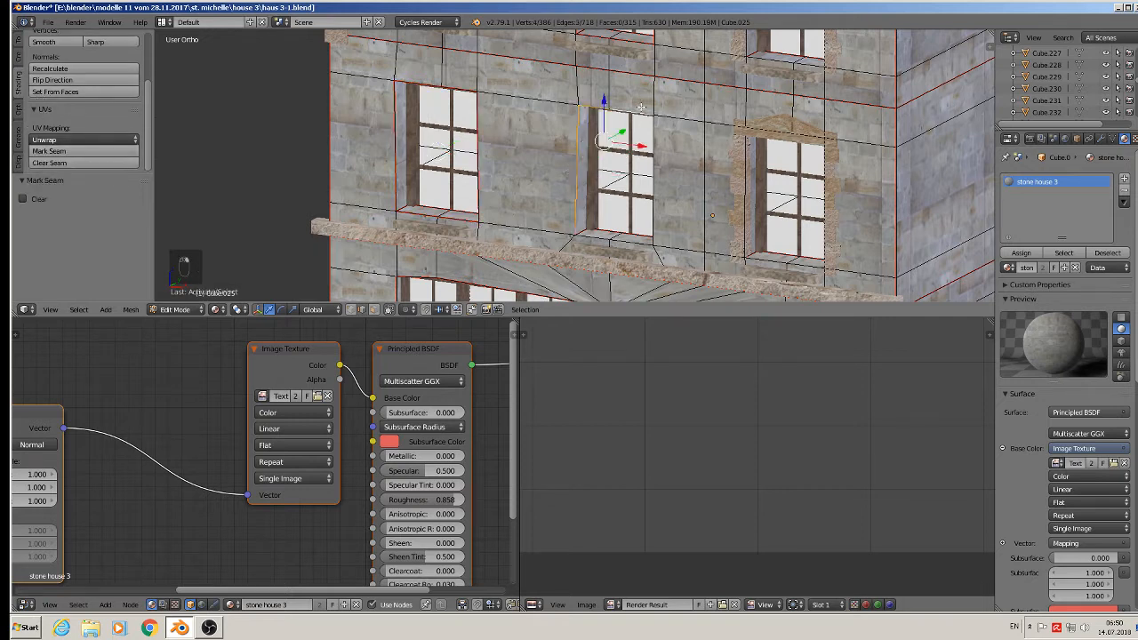
shift+right_click(659, 163)
shift+right_click(621, 248)
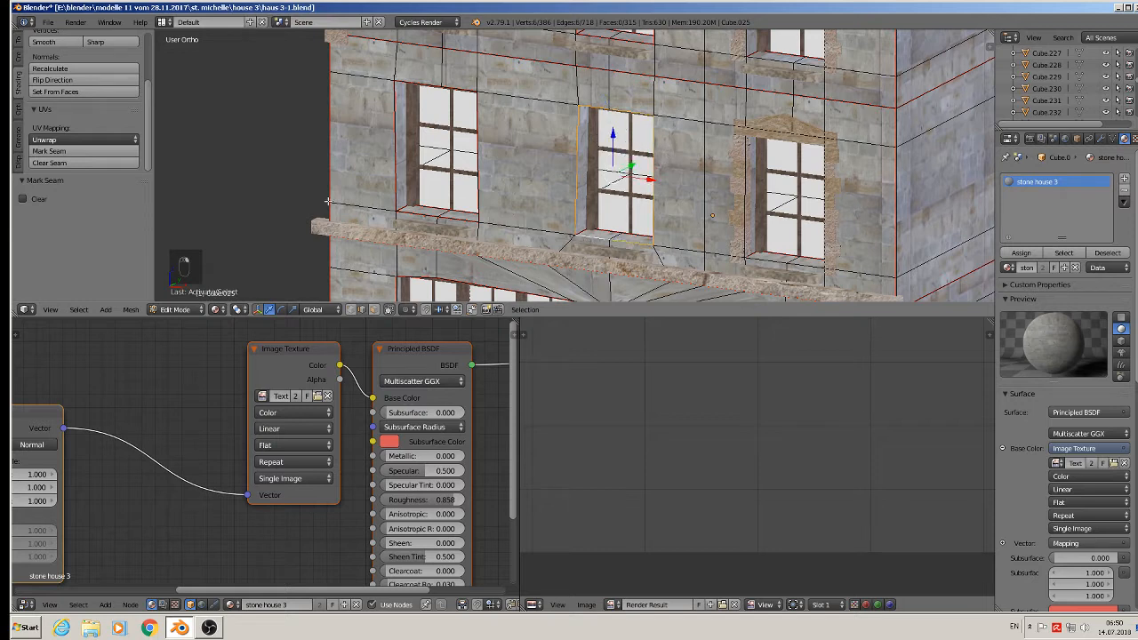
click(60, 158)
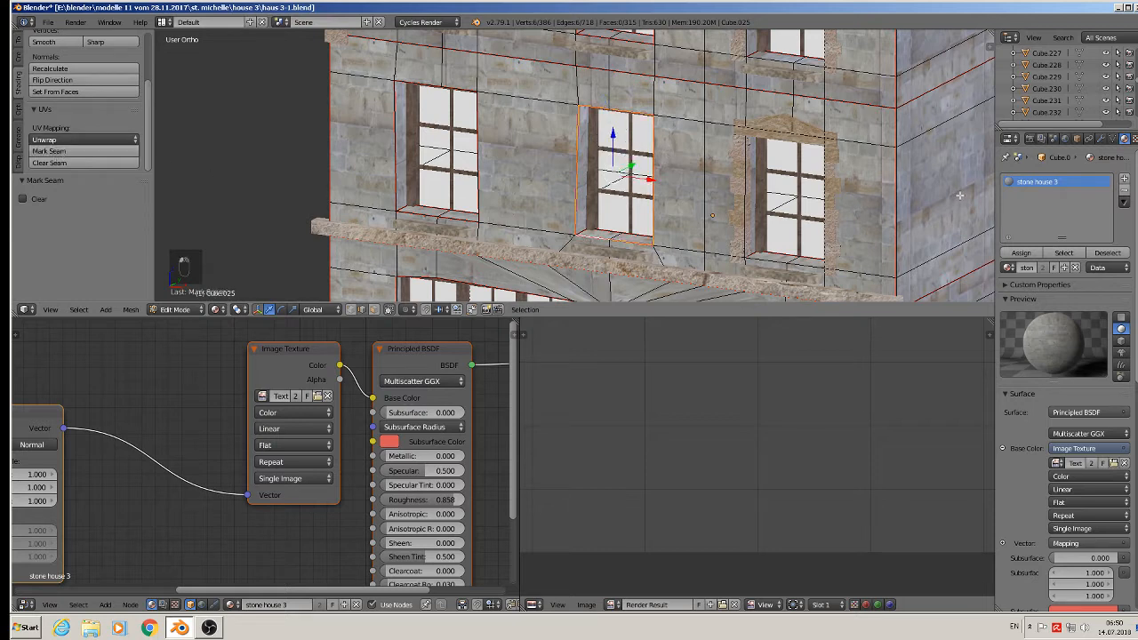
Mark UV seams along the outer edges of the right window opening on the middle floor.
right_click(753, 124)
shift+right_click(747, 163)
shift+right_click(770, 263)
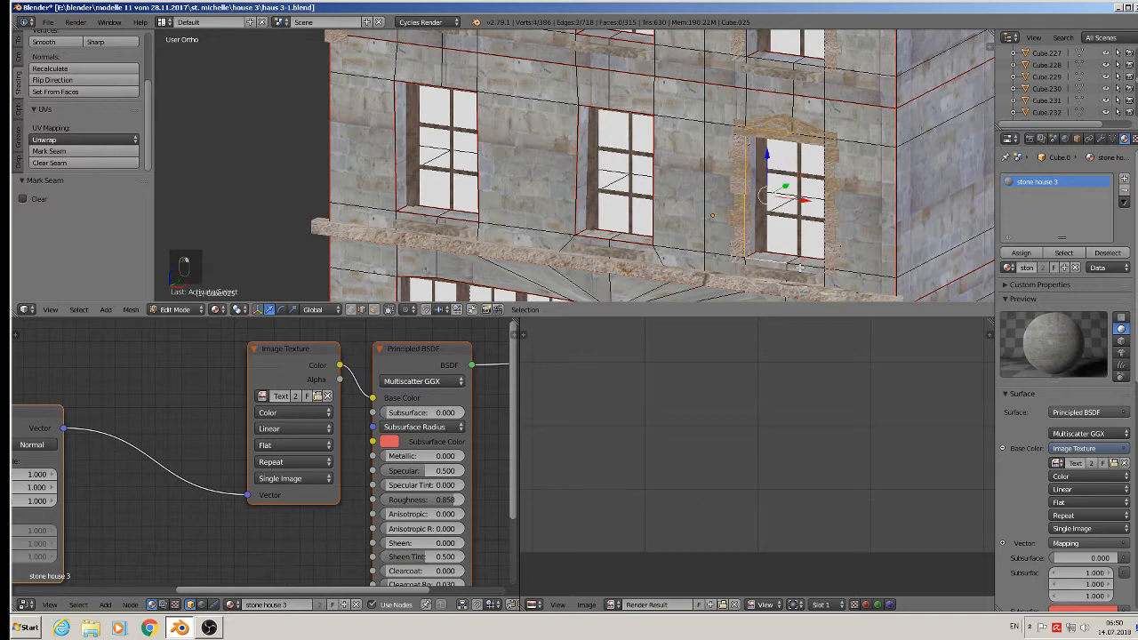
shift+right_click(800, 266)
shift+right_click(828, 250)
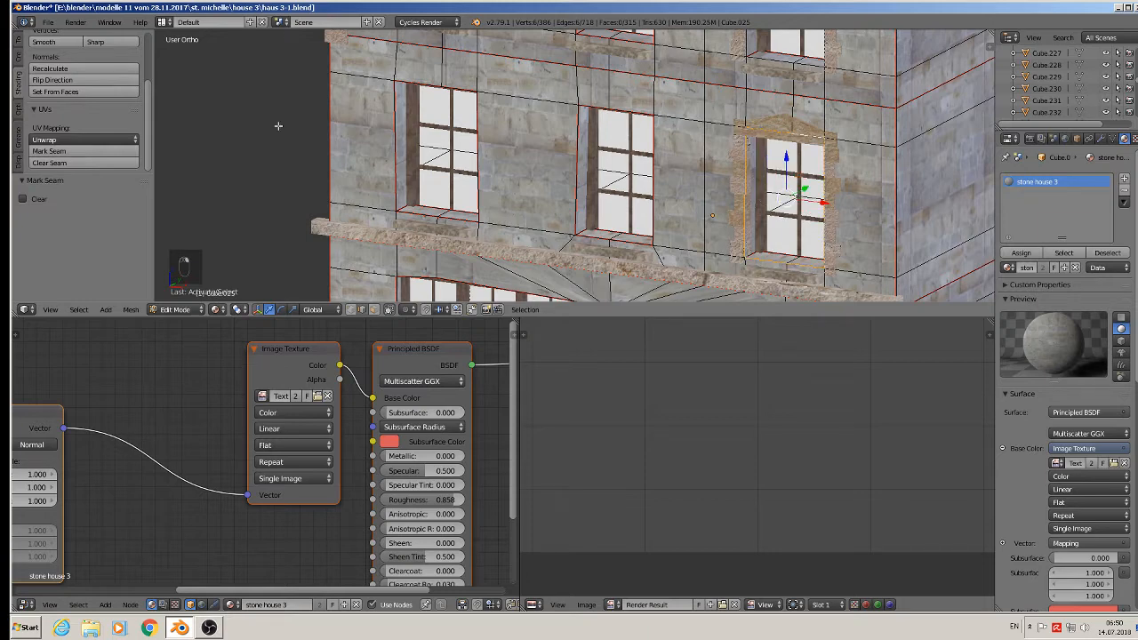
click(96, 149)
Select the whole wall mesh in front view, split it and unwrap its UVs.
scroll(524, 185, down, 3)
middle_drag(525, 185, 594, 182)
scroll(556, 170, down, 3)
key(a)
key(a)
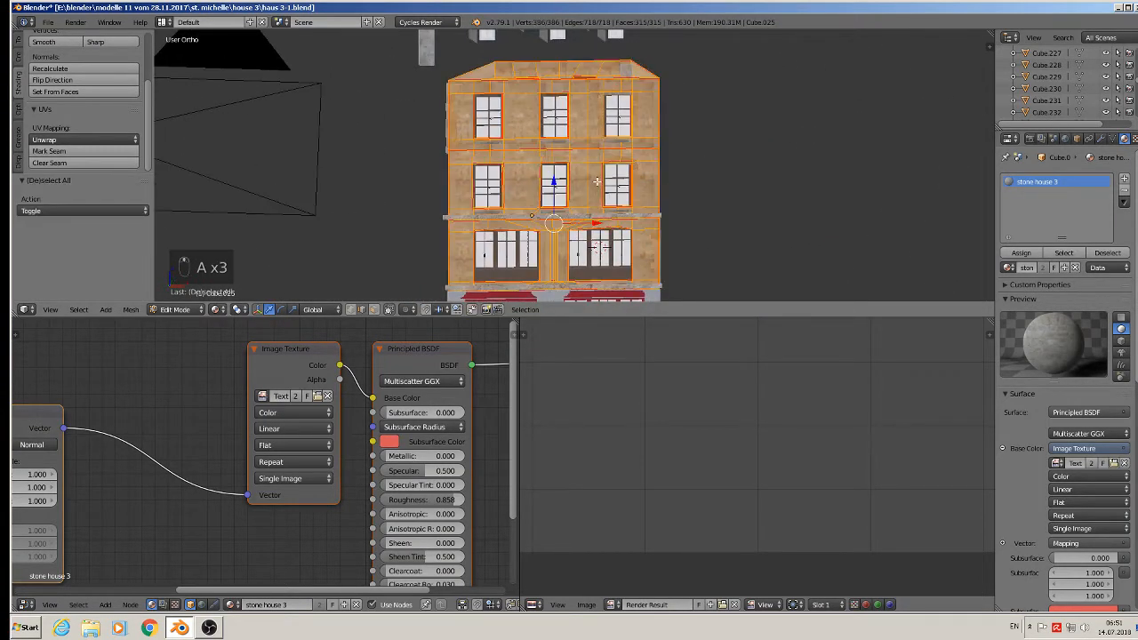
key(KP_1)
key(y)
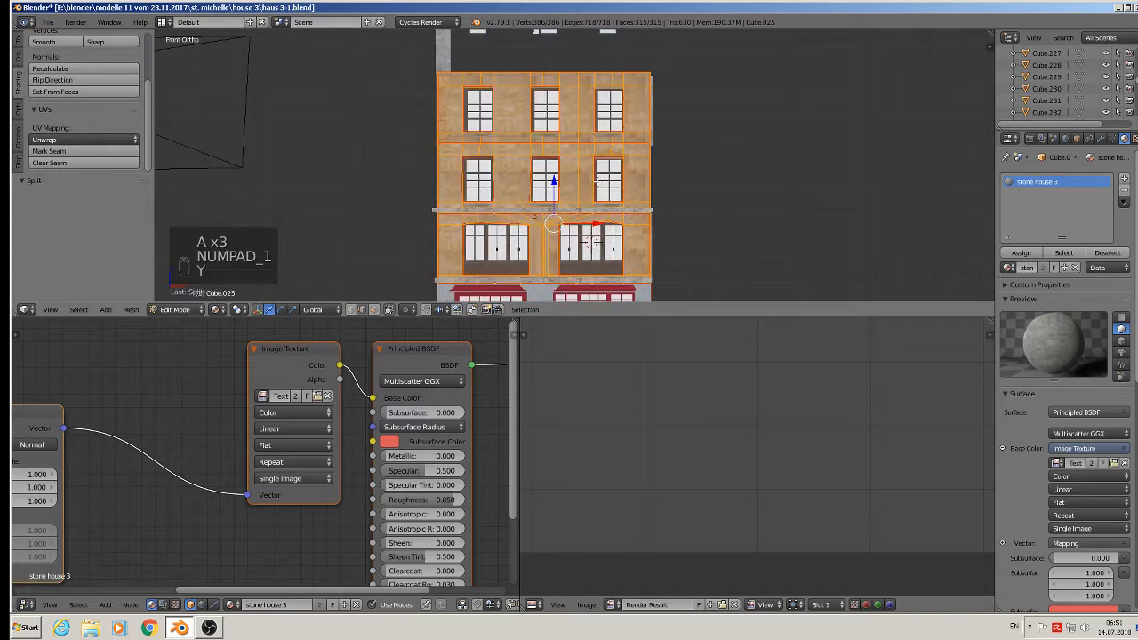
key(u)
click(601, 179)
scroll(600, 179, up, 3)
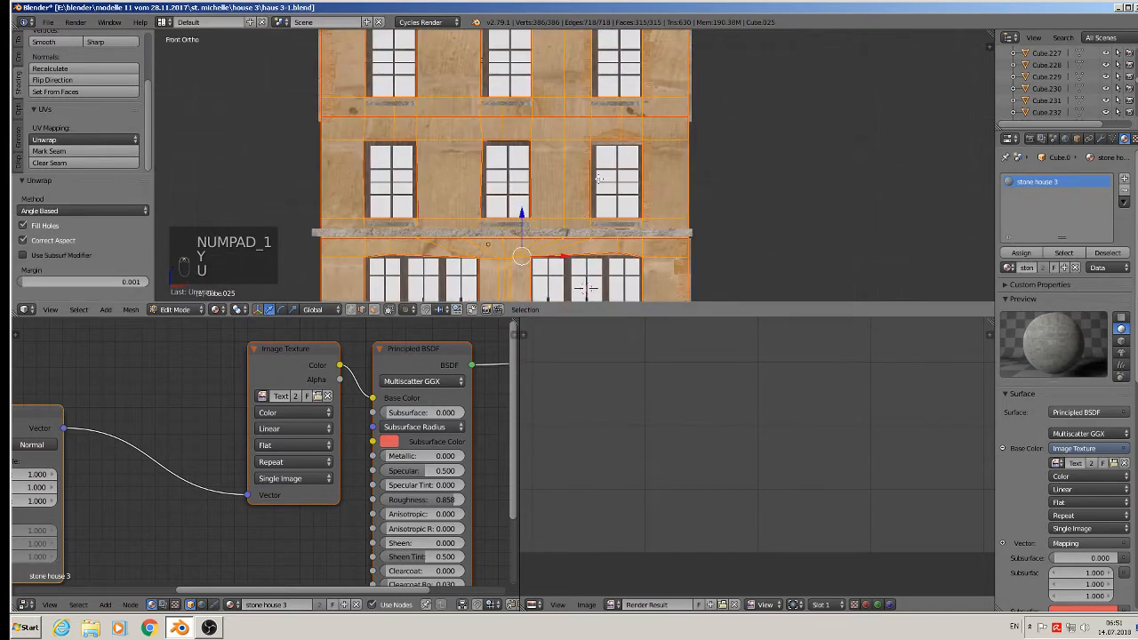
key(Tab)
scroll(587, 184, up, 2)
scroll(586, 184, down, 4)
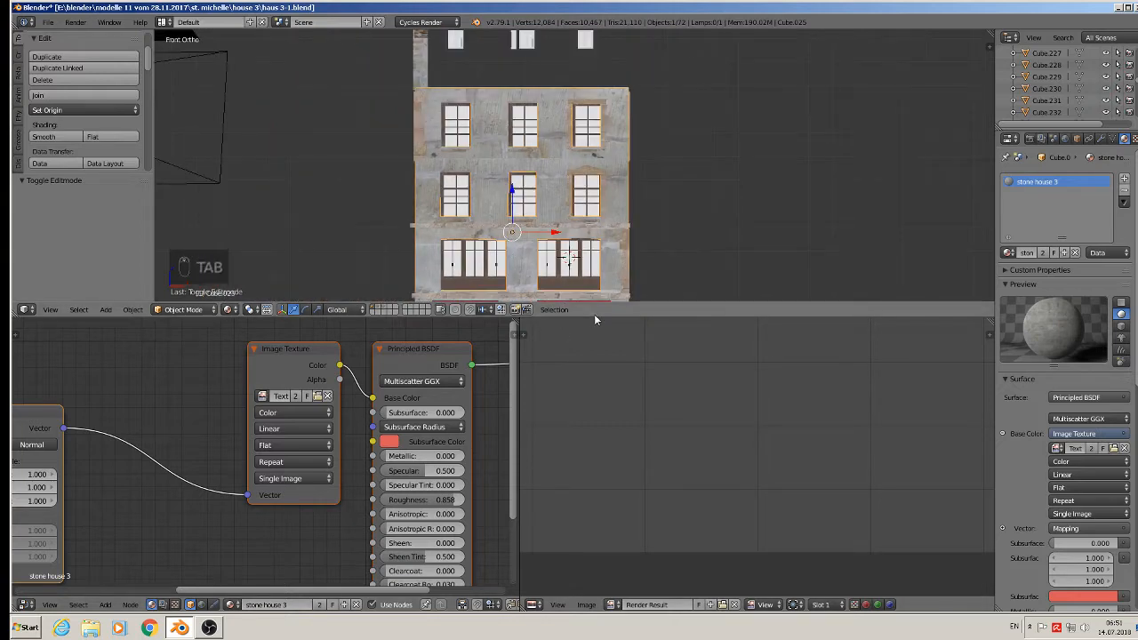
Enlarge the 3D view, apply the wall's rotation and scale, and set its origin to its geometry.
drag(592, 318, 594, 433)
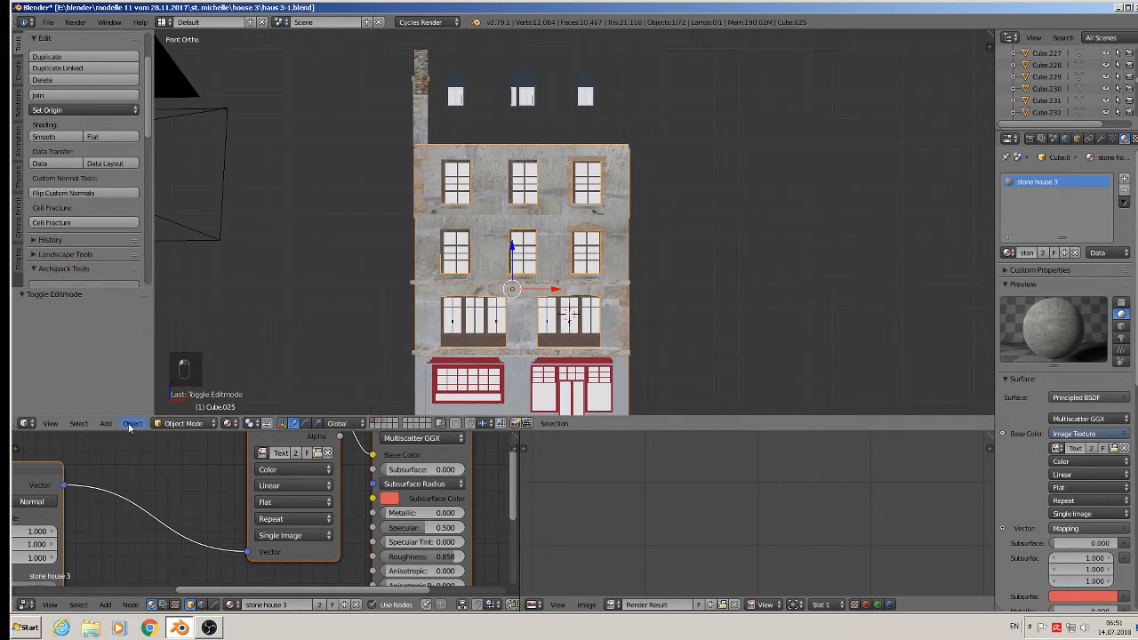
click(131, 424)
mouse_move(191, 332)
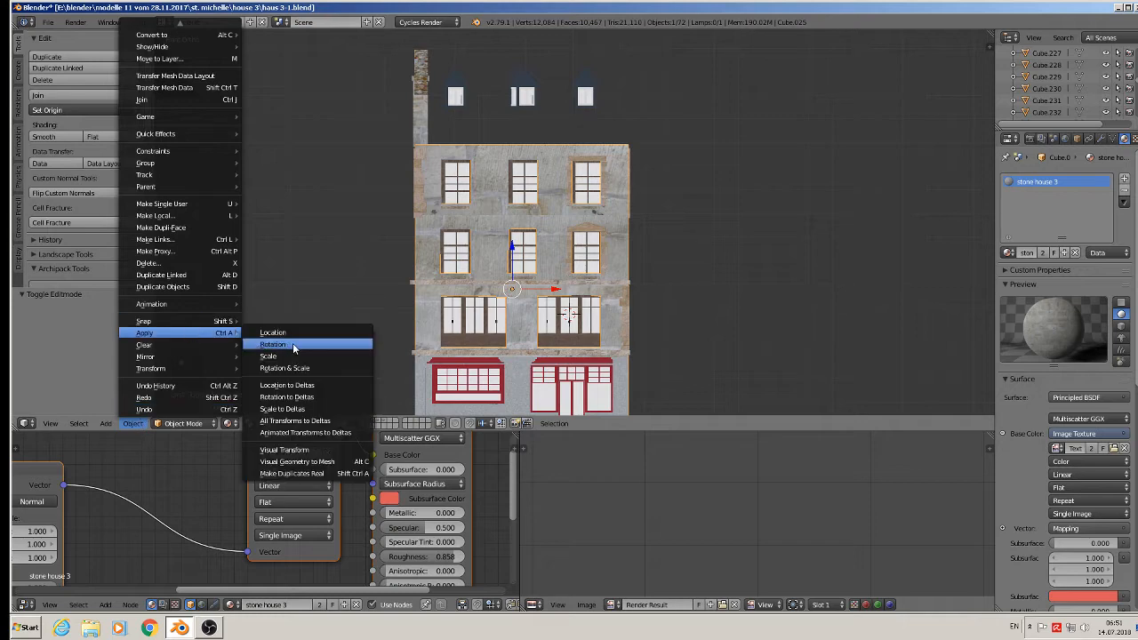
click(294, 365)
click(100, 109)
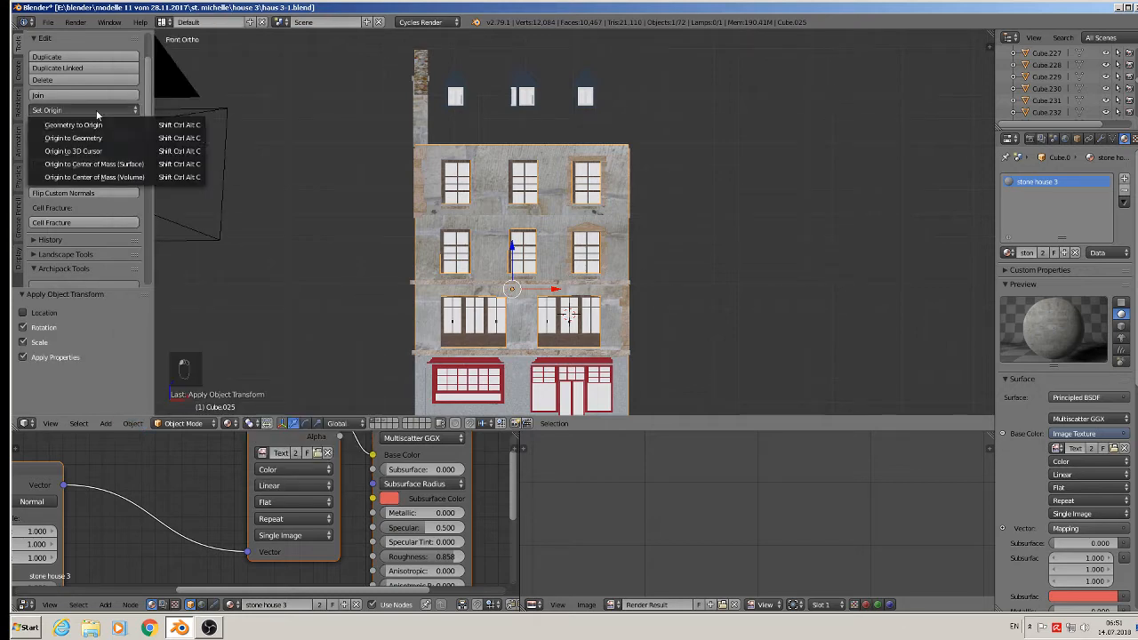
click(88, 139)
Unwrap all the wall's faces again with the applied transforms.
key(Tab)
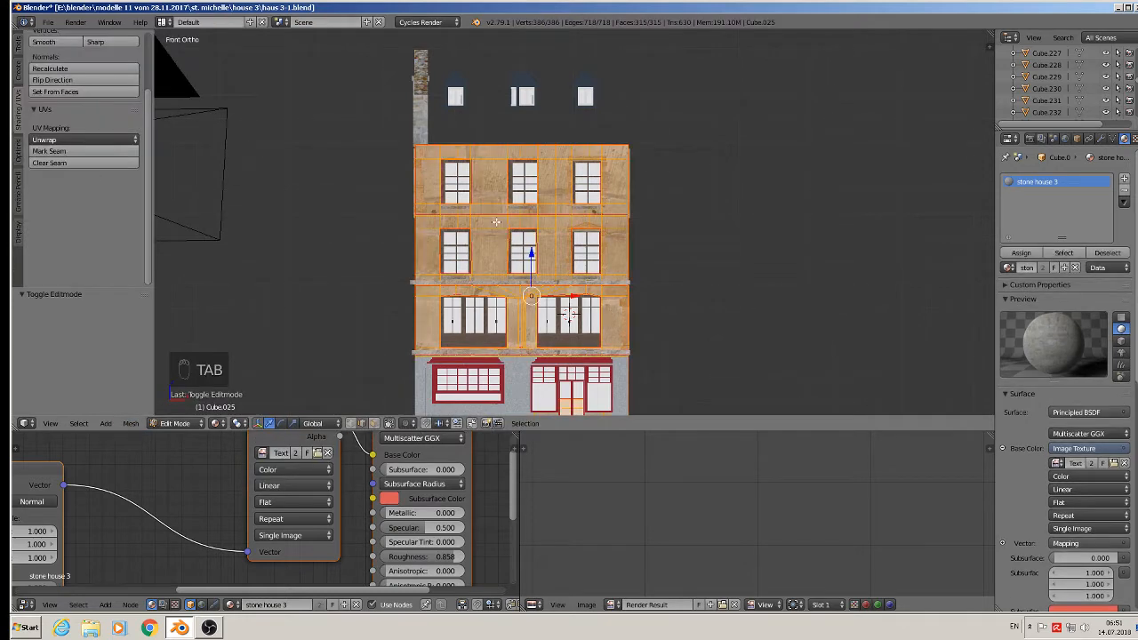
key(u)
click(496, 222)
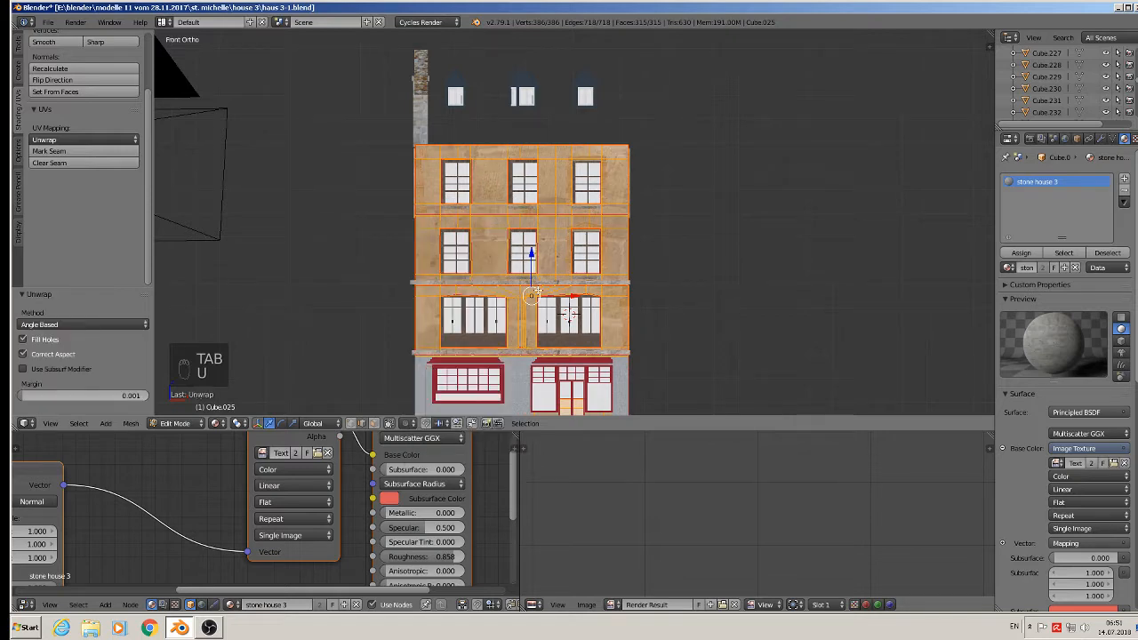
Set the X and Y scale in the stone house 3 material's Mapping node to 0.1.
middle_drag(538, 291, 361, 481)
scroll(361, 480, down, 1)
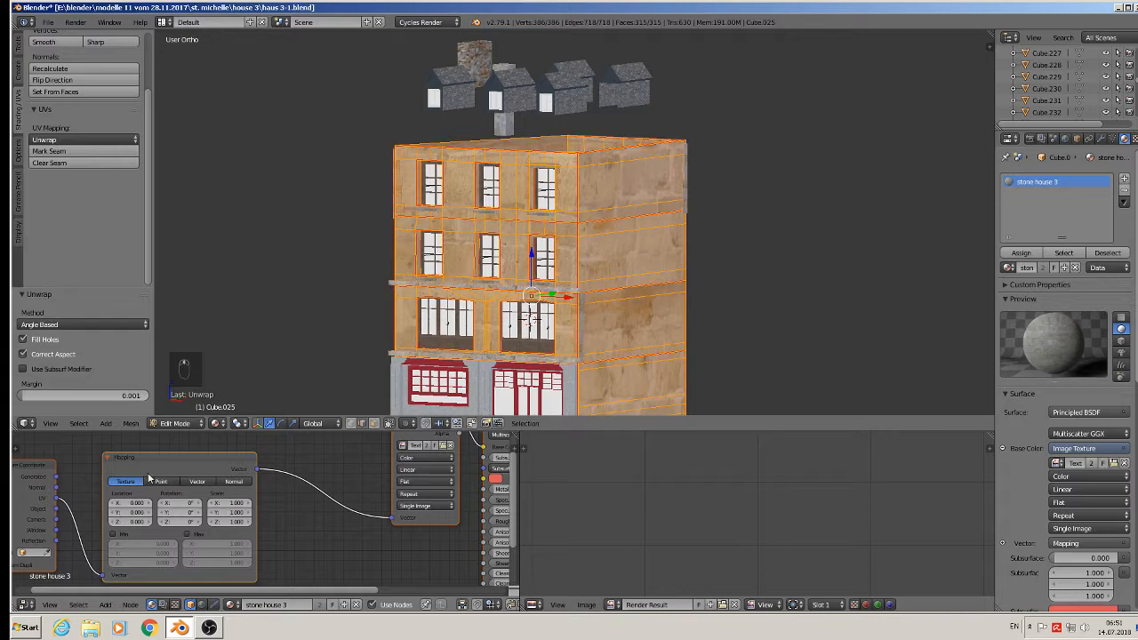
scroll(299, 502, up, 8)
middle_drag(266, 517, 312, 529)
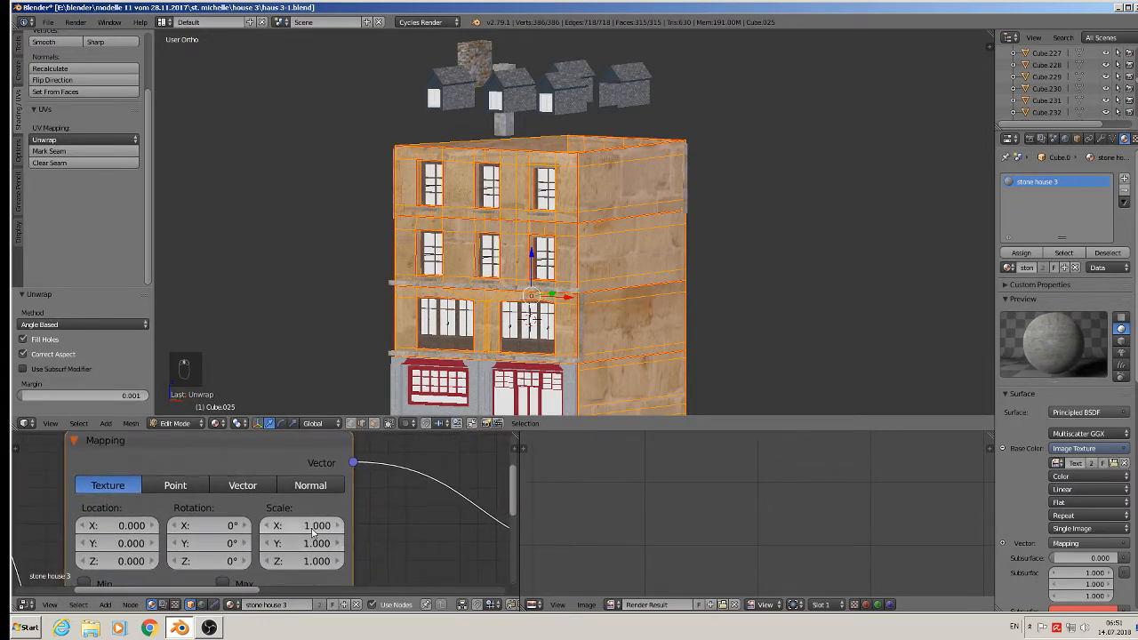
click(312, 531)
key(BackSpace)
text(.1)
key(Return)
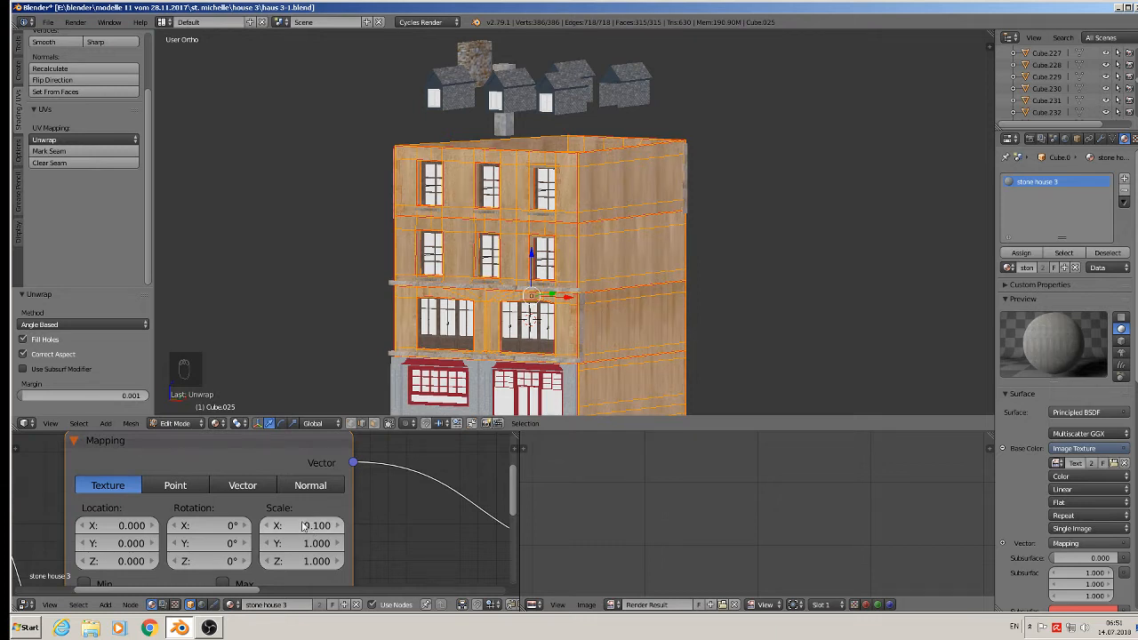
click(308, 544)
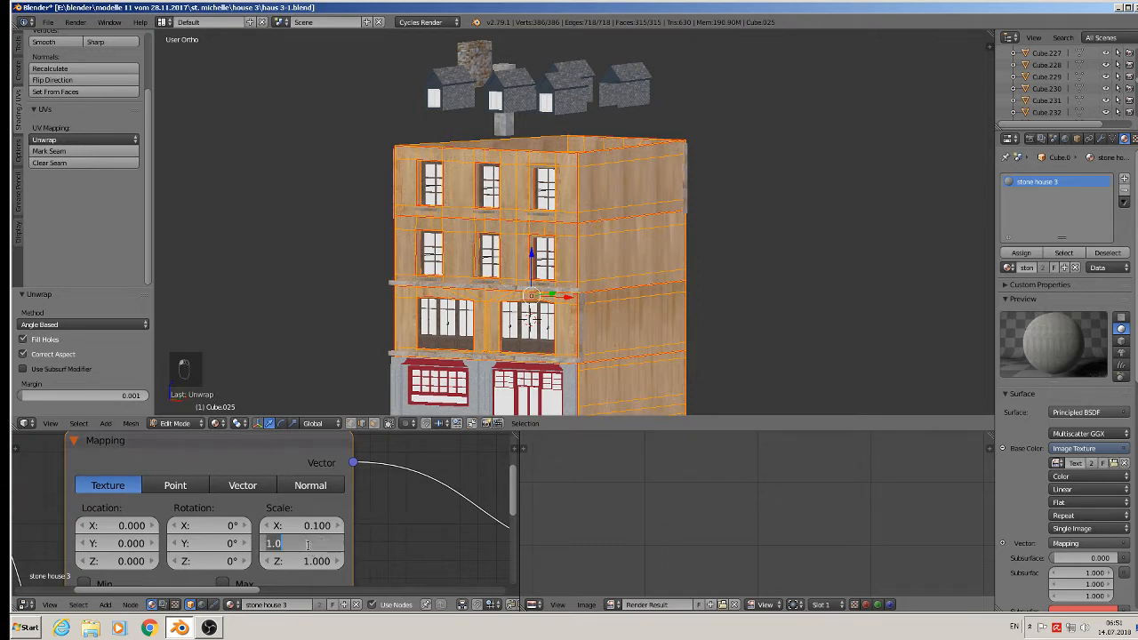
text(.1)
key(Return)
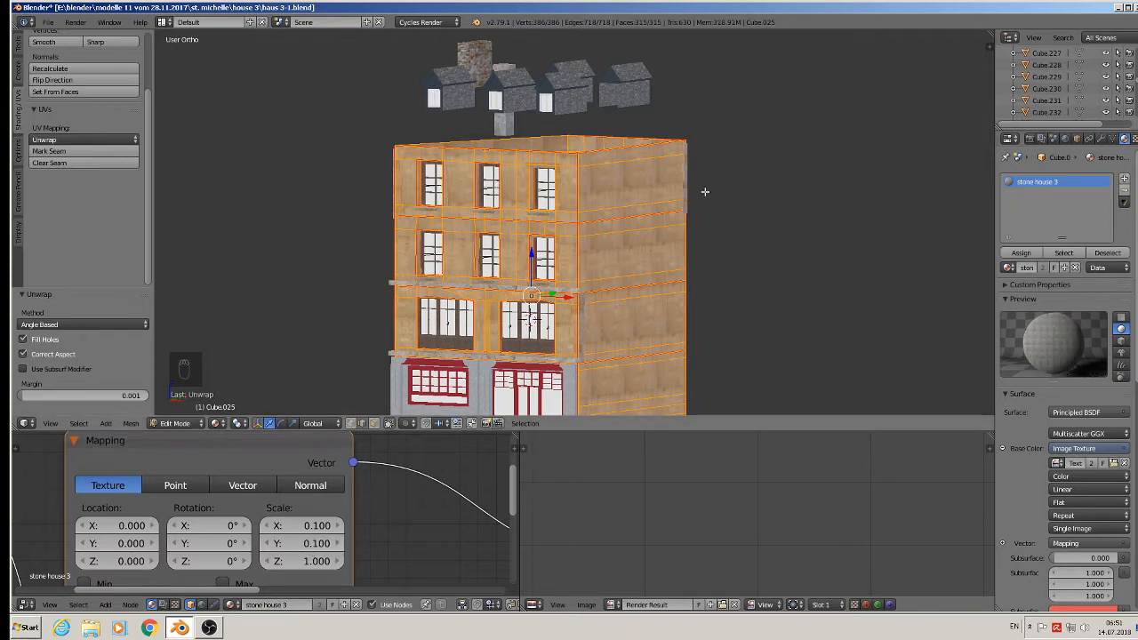
Remap all the wall's faces with Smart UV Project, using an angle limit of 66 and zero island margin.
scroll(534, 238, up, 5)
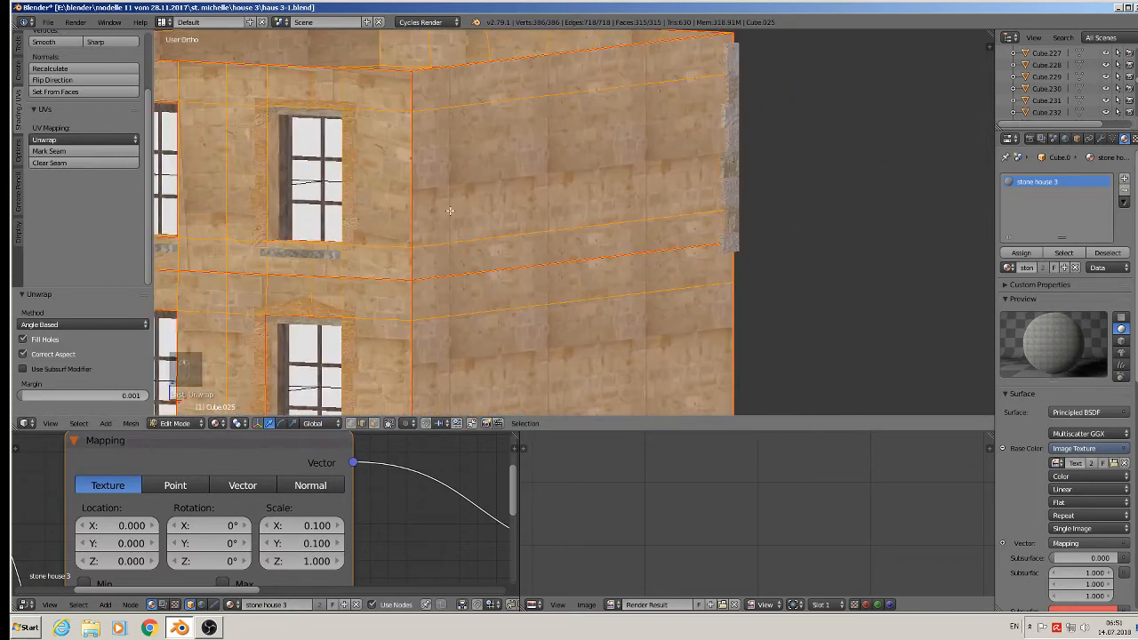
scroll(681, 326, down, 4)
middle_drag(681, 325, 621, 276)
scroll(621, 276, down, 2)
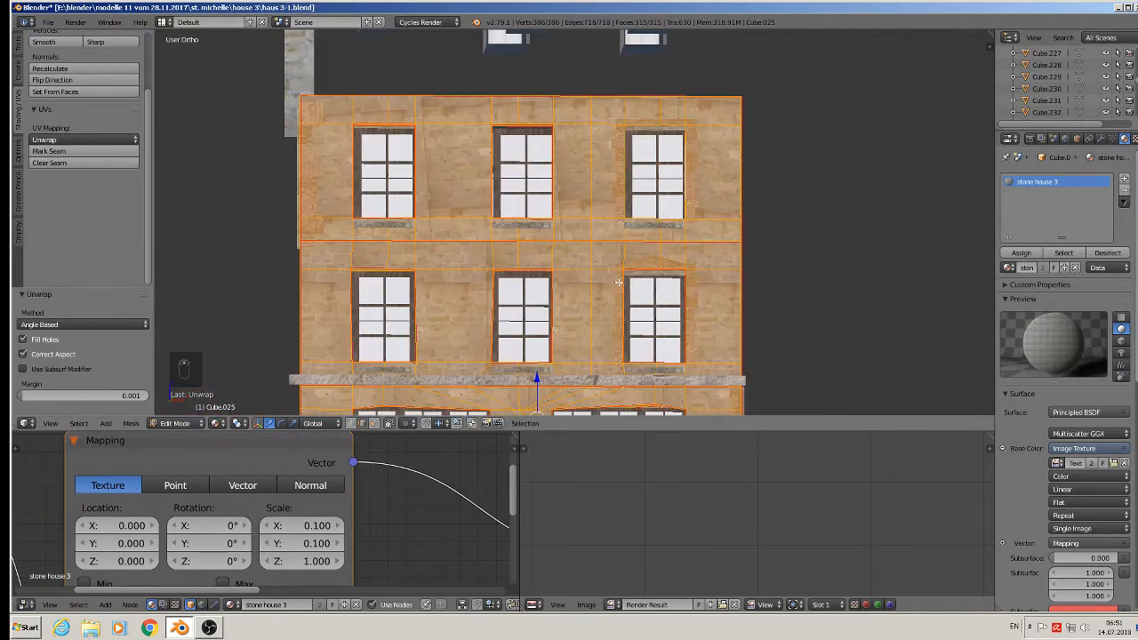
key(KP_1)
key(u)
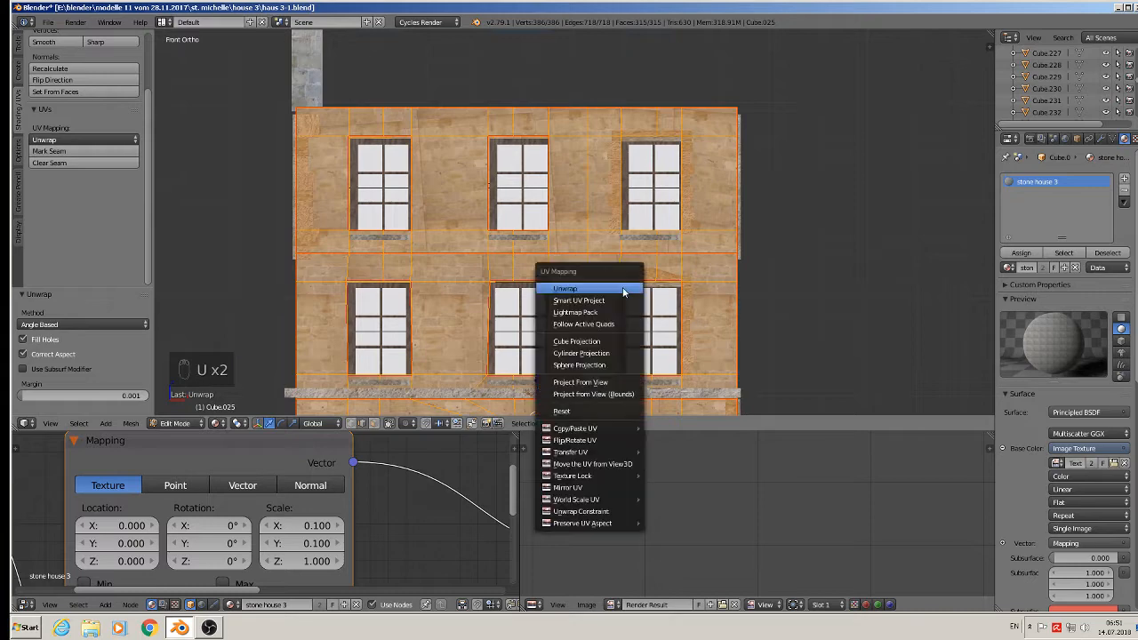
click(608, 301)
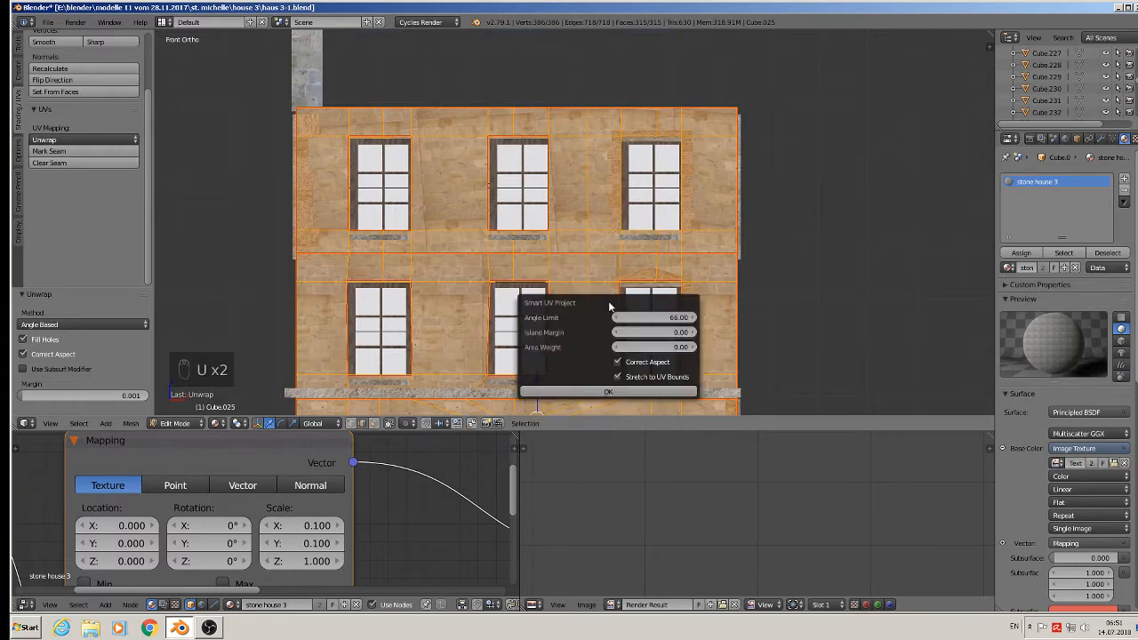
click(605, 392)
key(Tab)
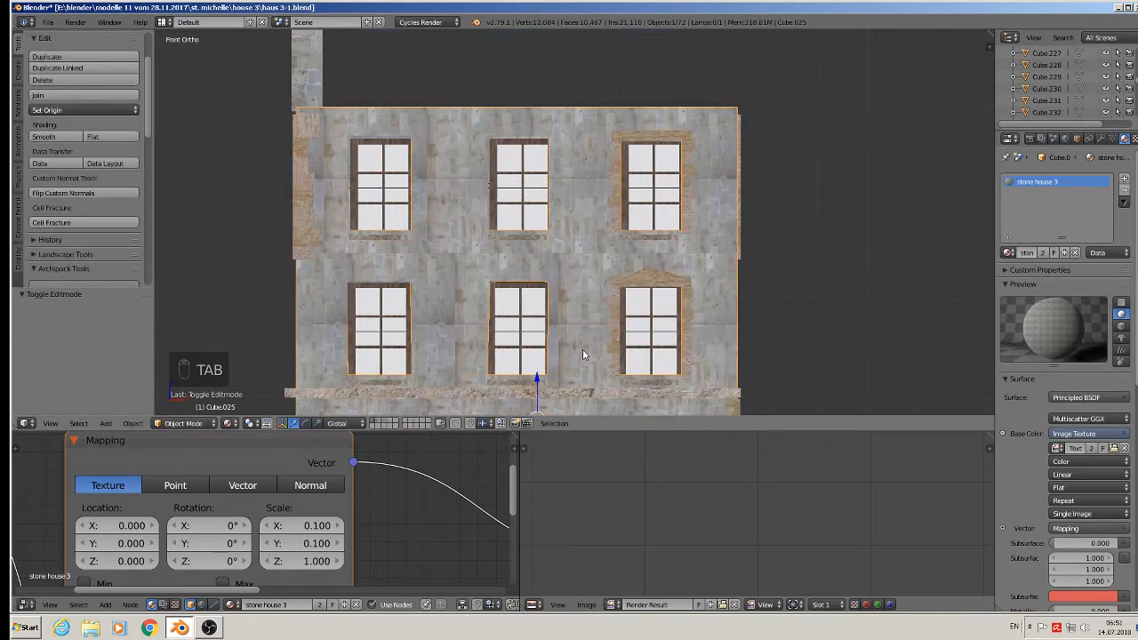
Display the wall's UV layout in the UV/Image Editor and rotate all of its UVs by 90 degrees.
scroll(583, 351, up, 2)
scroll(582, 350, down, 3)
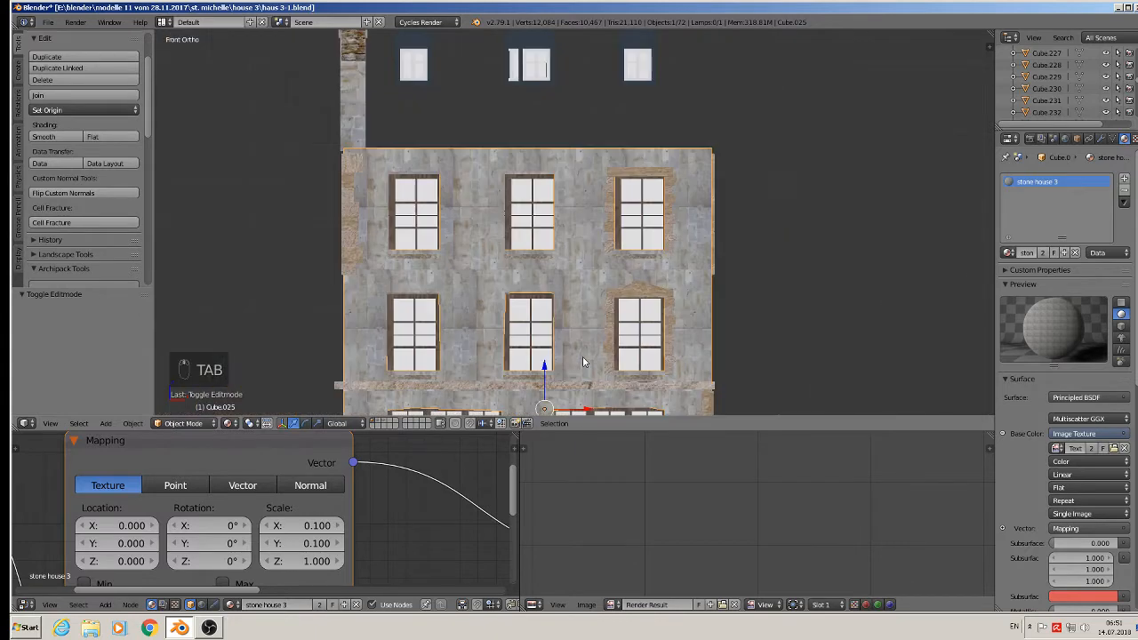
shift+middle_drag(662, 350, 640, 166)
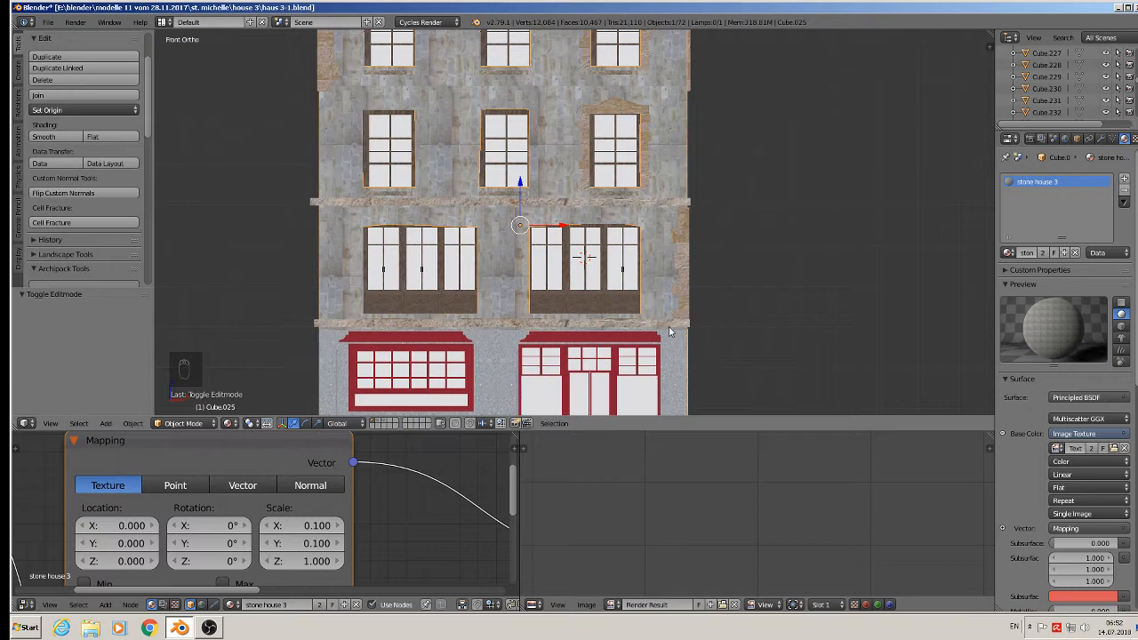
scroll(670, 331, up, 3)
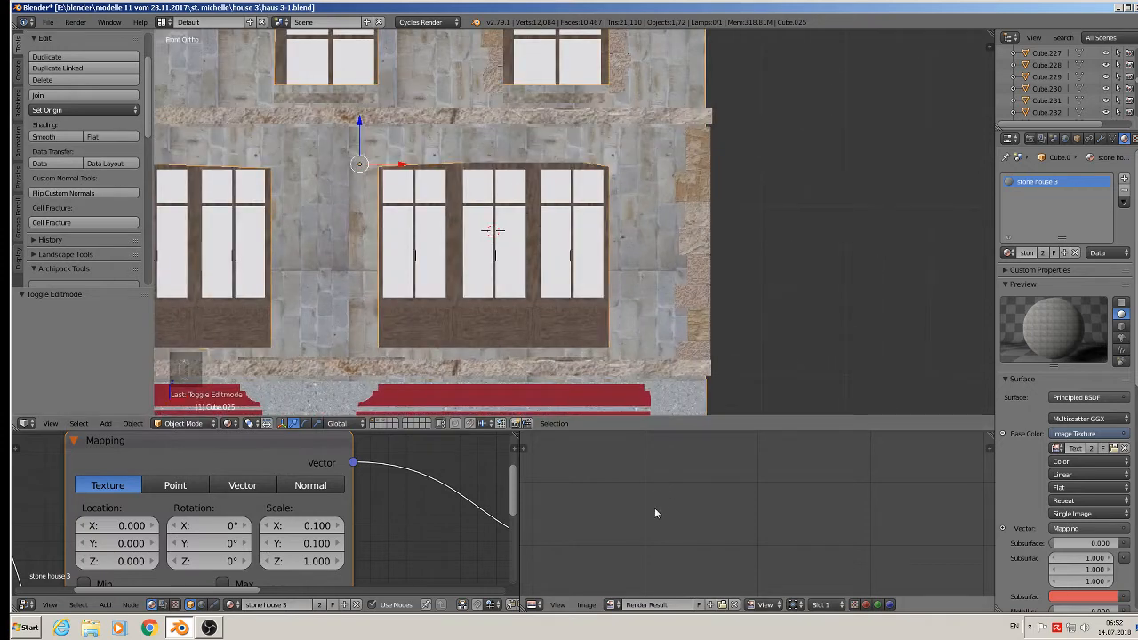
key(Tab)
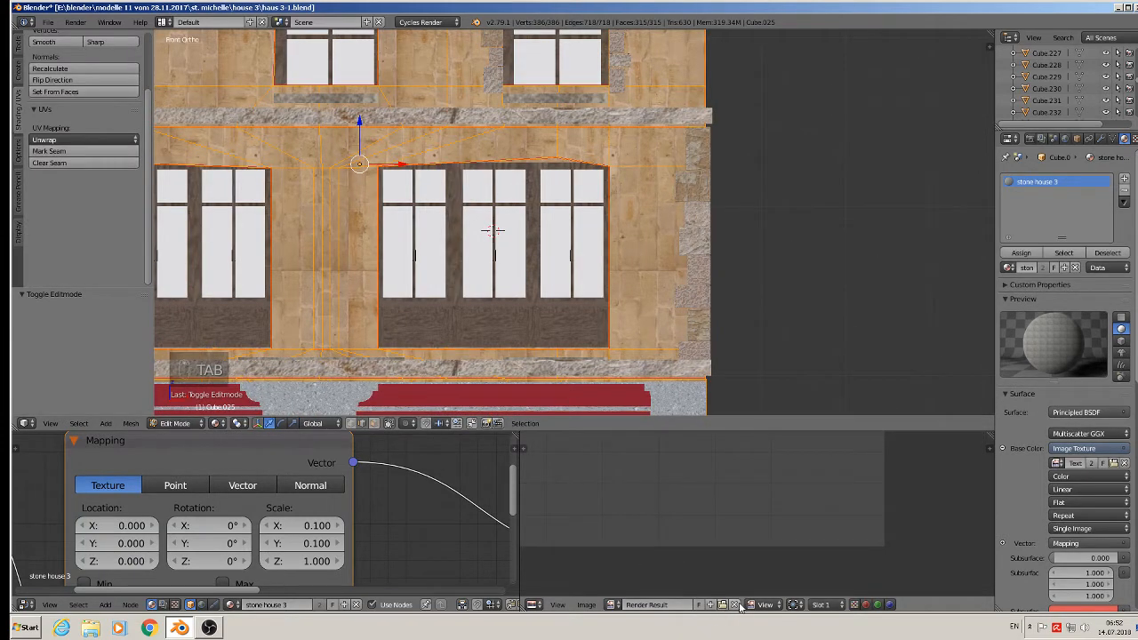
click(722, 604)
scroll(702, 485, up, 5)
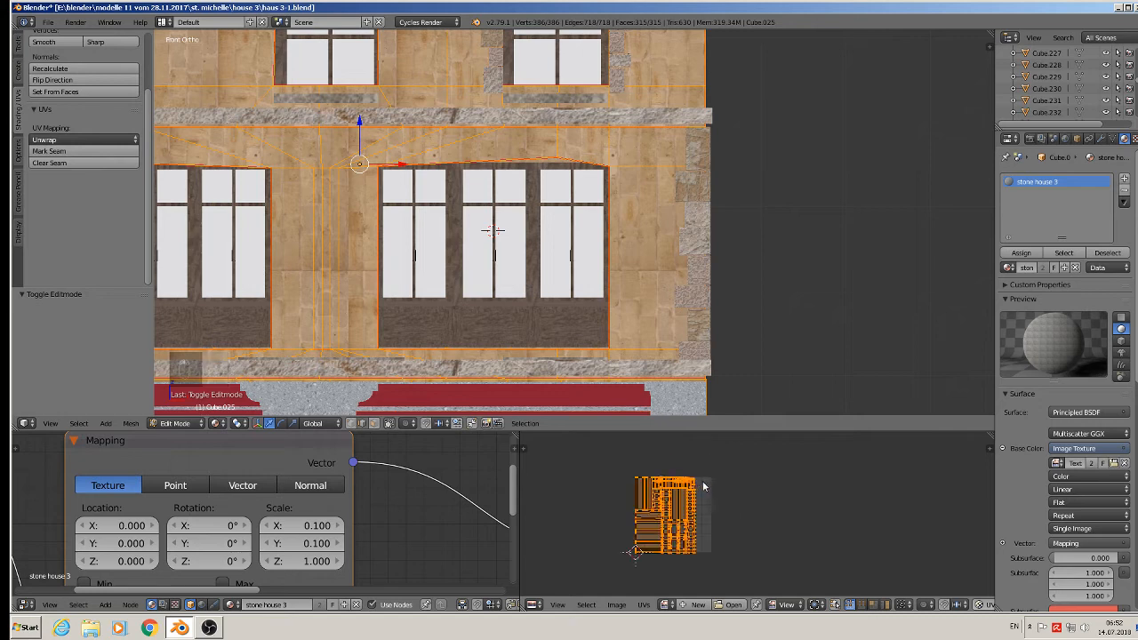
text(r90)
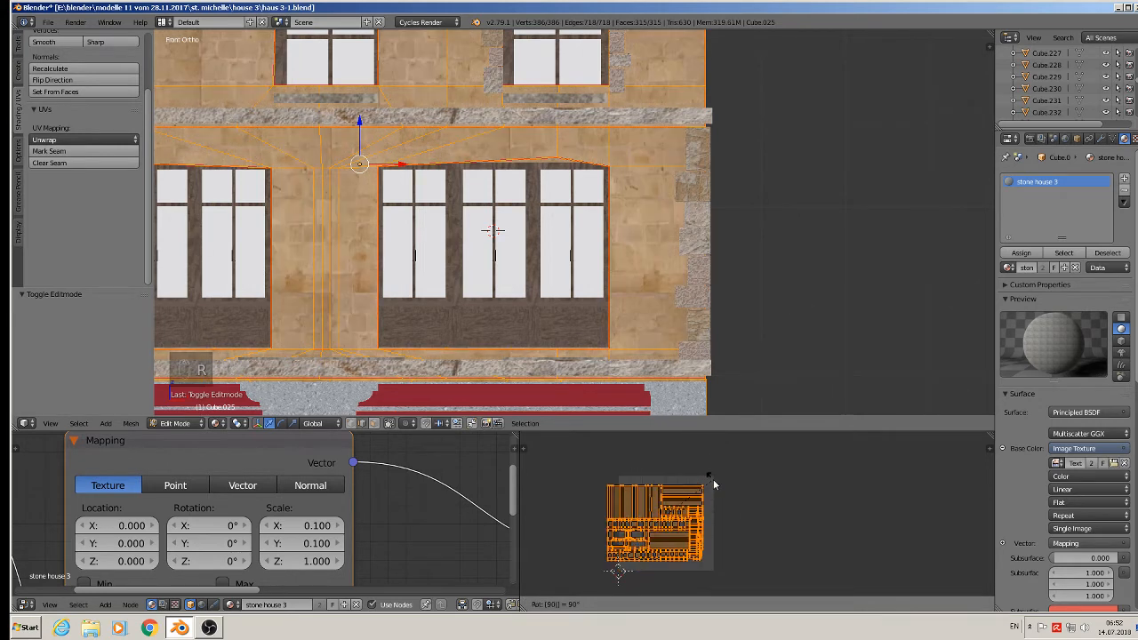
key(Return)
key(Tab)
Scale all the wall's UVs along X by about 0.56 to widen the stone blocks.
scroll(626, 148, down, 3)
shift+middle_drag(613, 192, 689, 306)
scroll(548, 196, up, 1)
scroll(547, 195, up, 3)
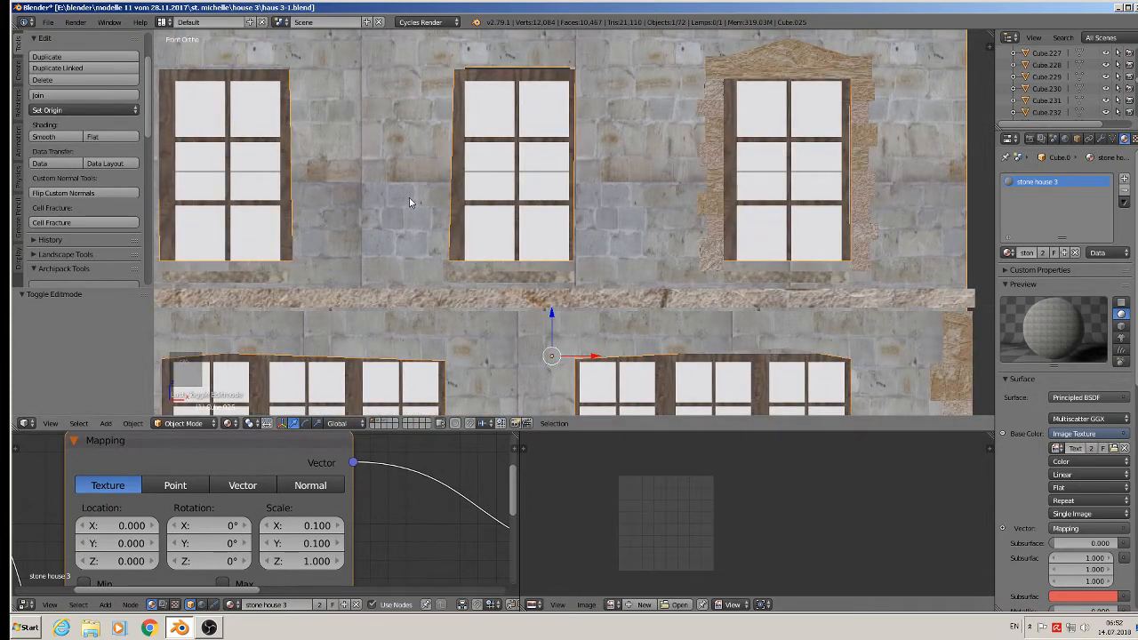
key(Tab)
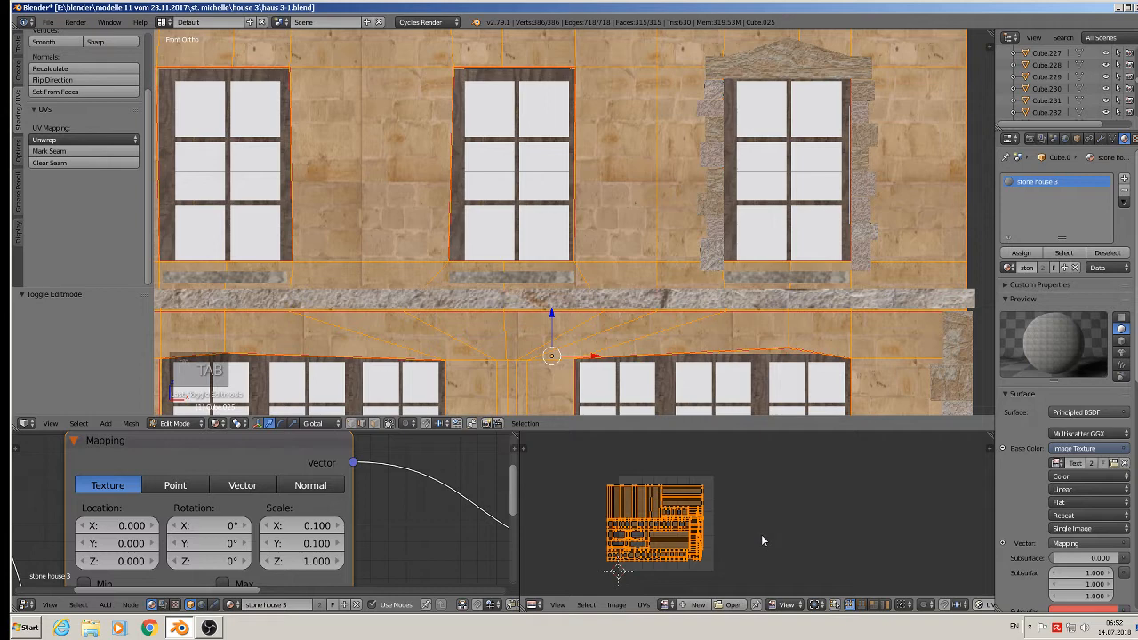
key(s)
key(x)
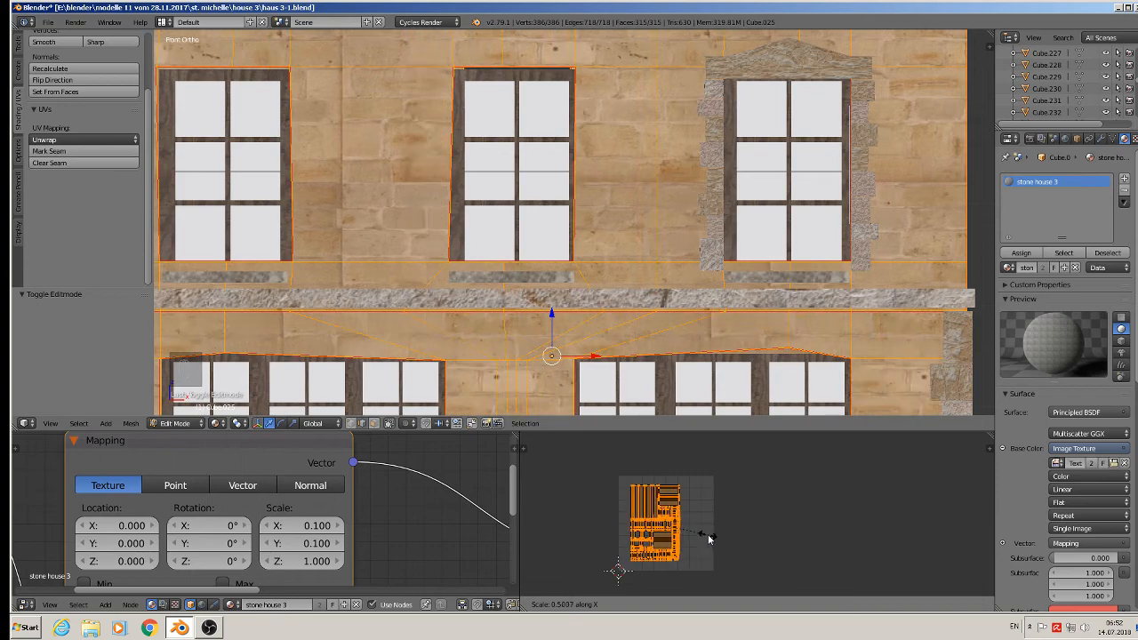
click(714, 535)
scroll(727, 522, down, 3)
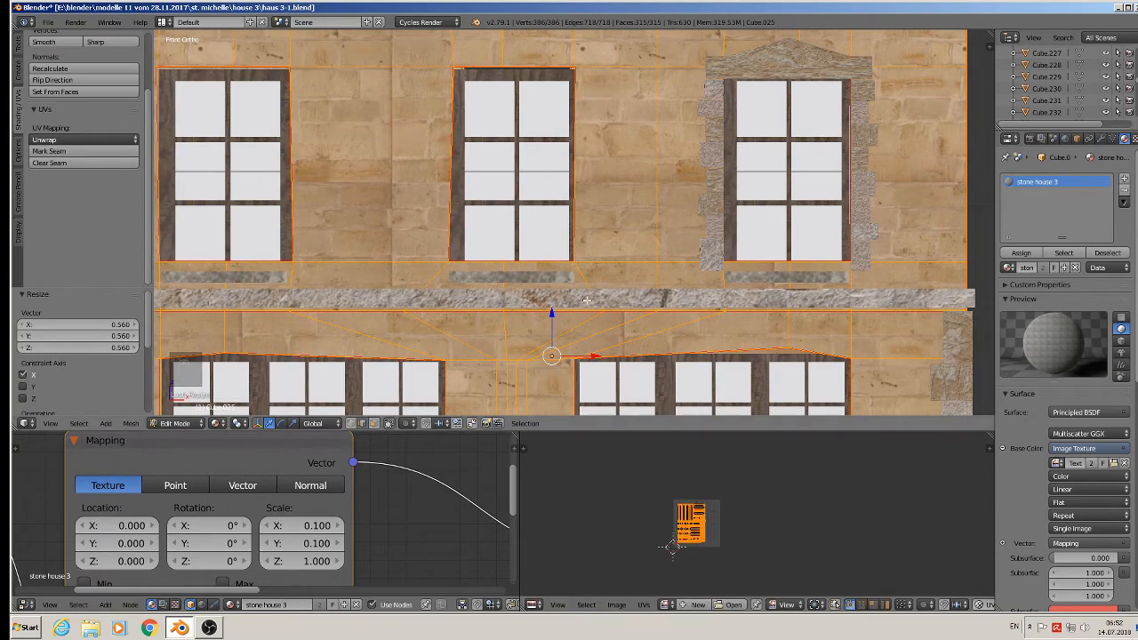
Examine how the rescaled stone texture runs across the facade between the windows.
scroll(639, 362, down, 2)
key(Tab)
mouse_move(540, 272)
middle_down()
mouse_move(536, 311)
mouse_move(553, 268)
middle_up()
scroll(553, 268, down, 1)
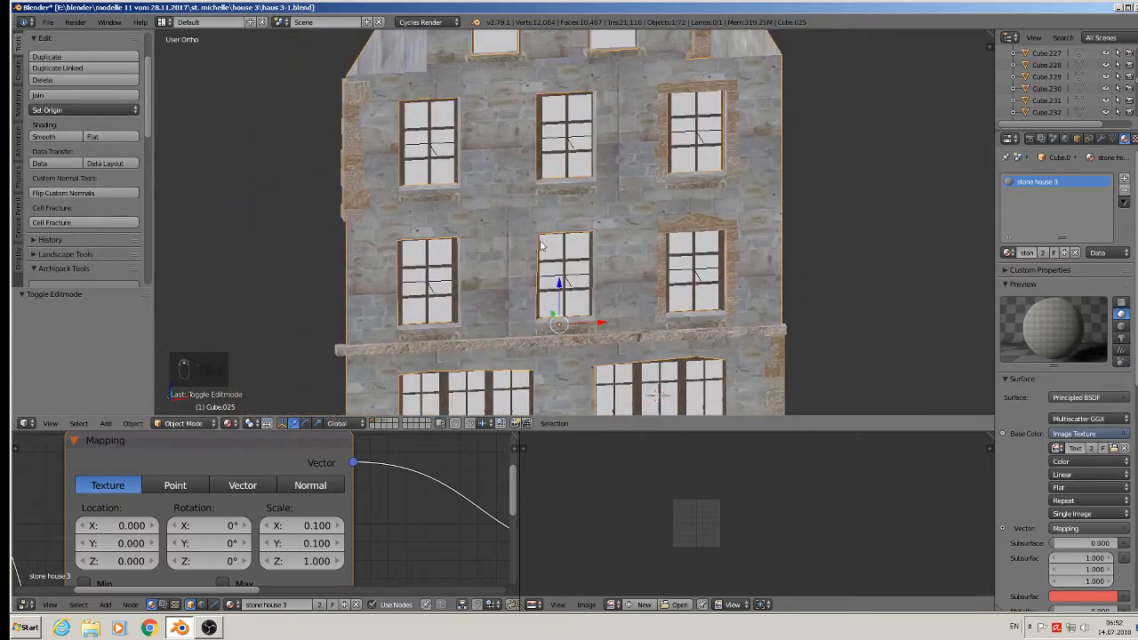
scroll(512, 317, up, 4)
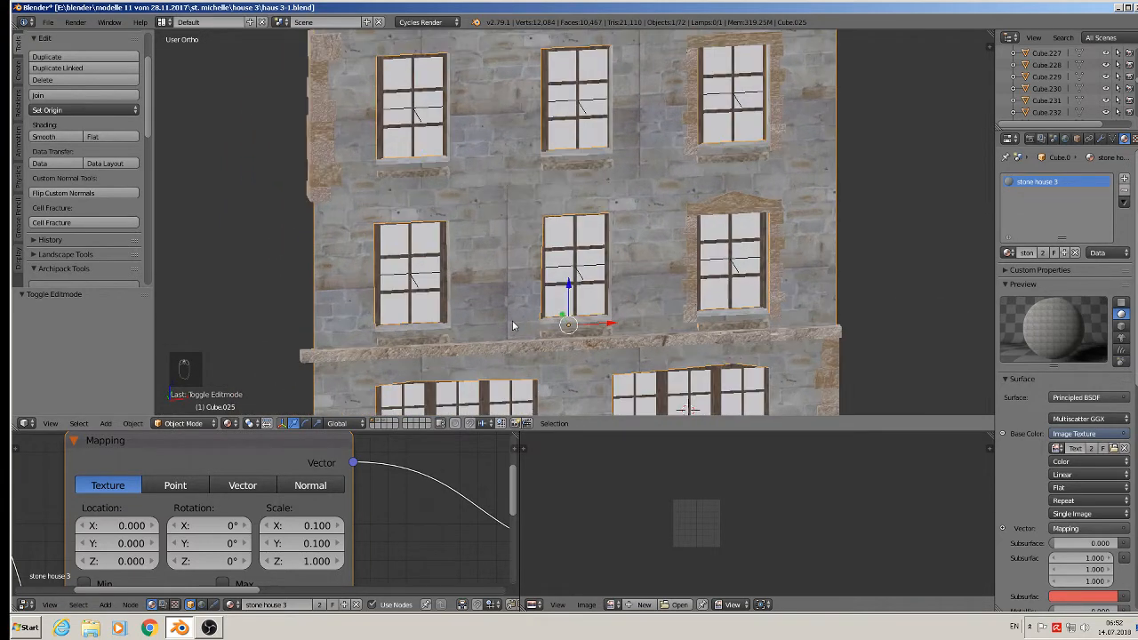
key(Tab)
scroll(512, 319, down, 1)
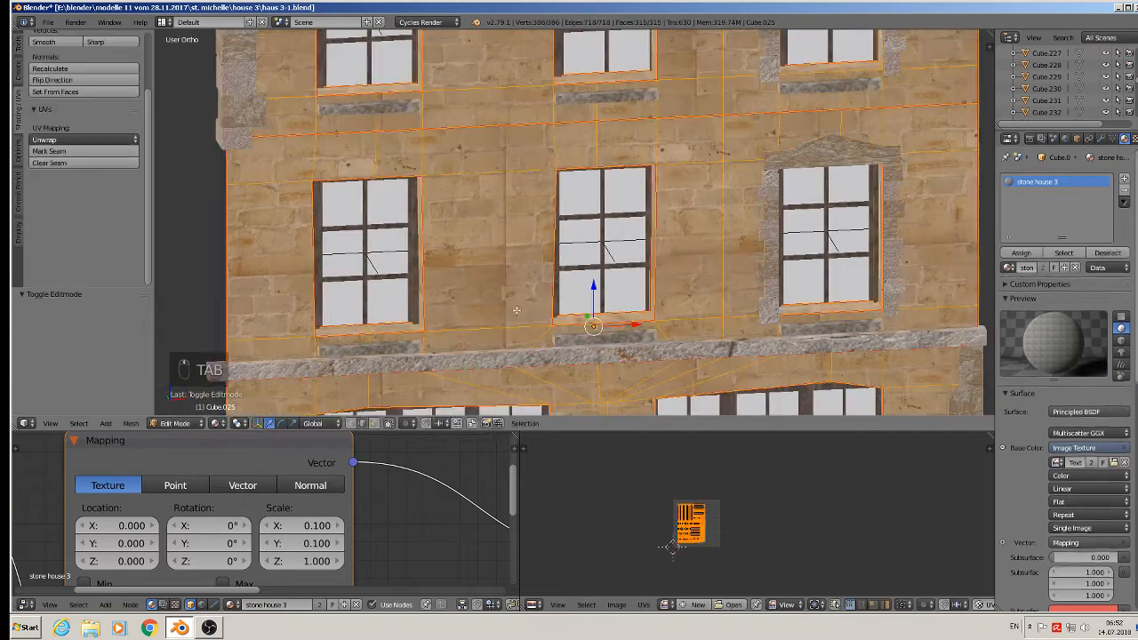
middle_drag(513, 305, 501, 292)
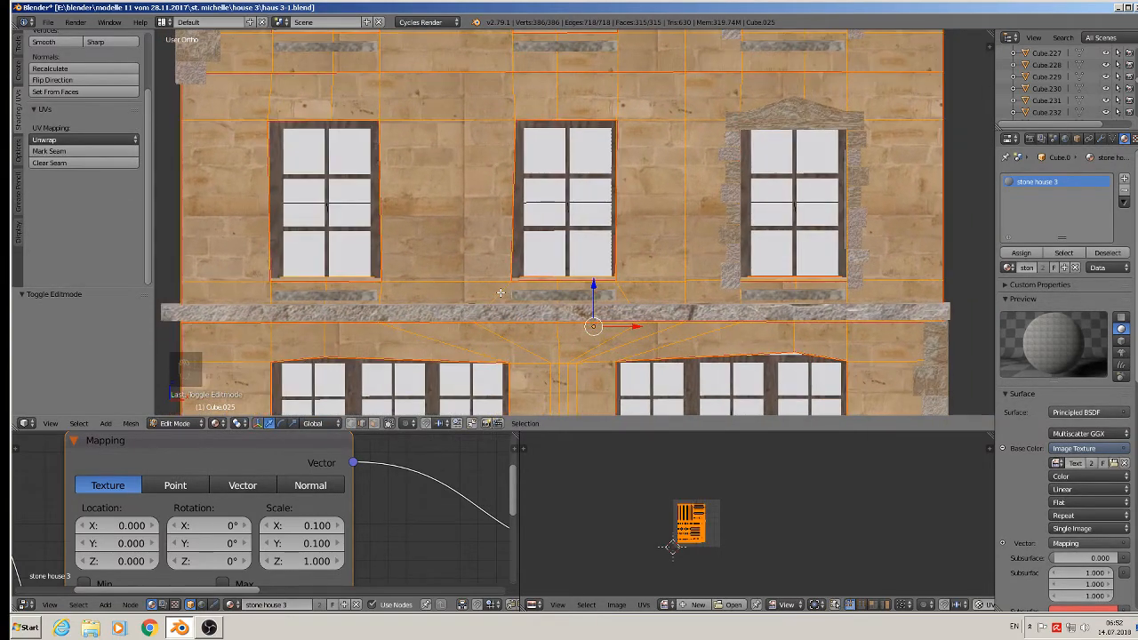
scroll(500, 292, down, 3)
In front view and face select mode, select the strip of wall faces above the window row over the three-part windows.
key(KP_1)
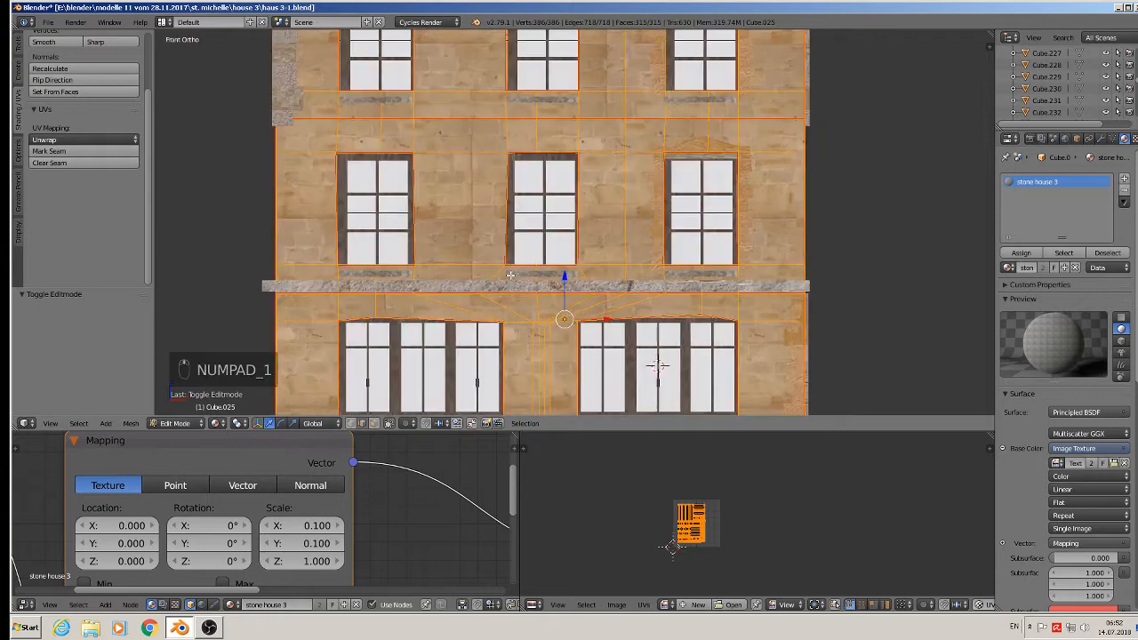
scroll(496, 214, down, 1)
key(Tab)
key(Tab)
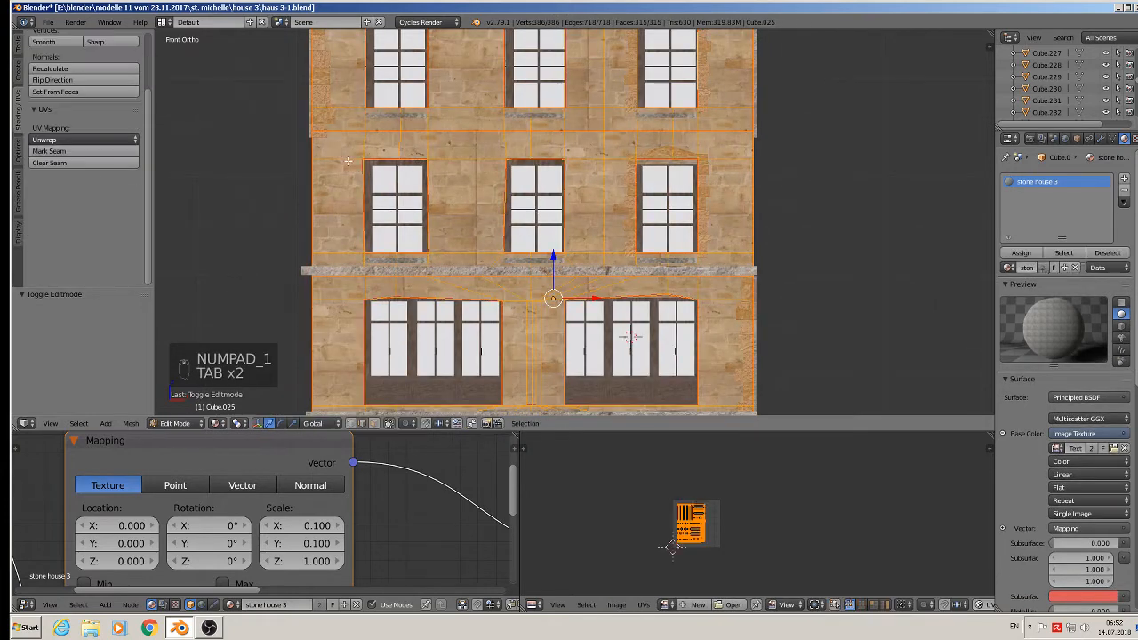
right_click(337, 153)
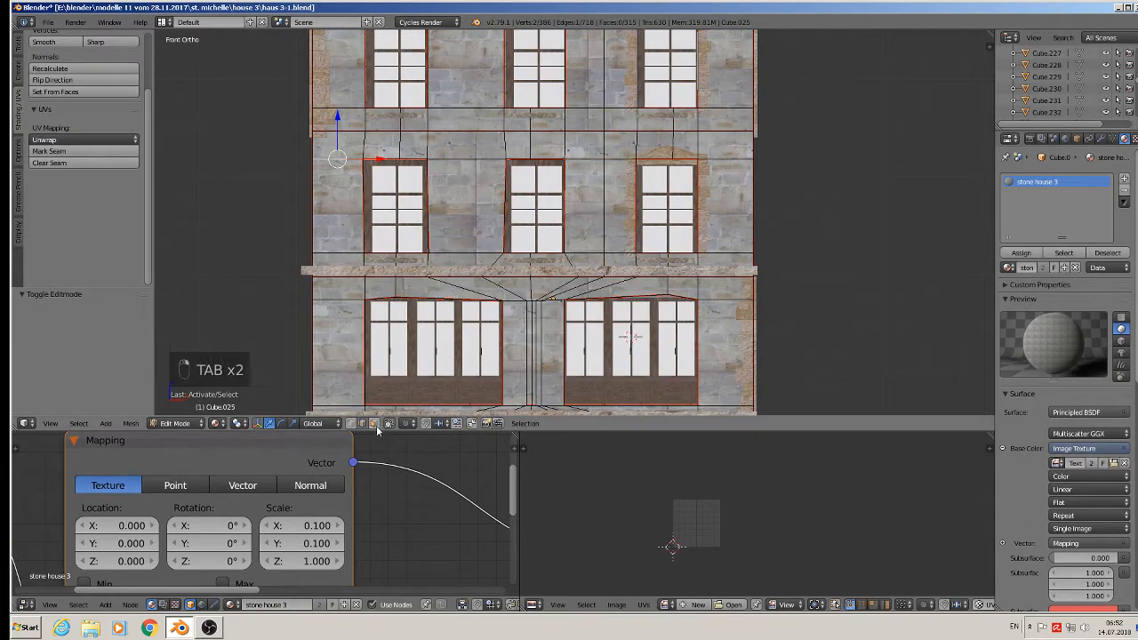
click(376, 425)
right_click(353, 140)
ctrl+right_click(717, 148)
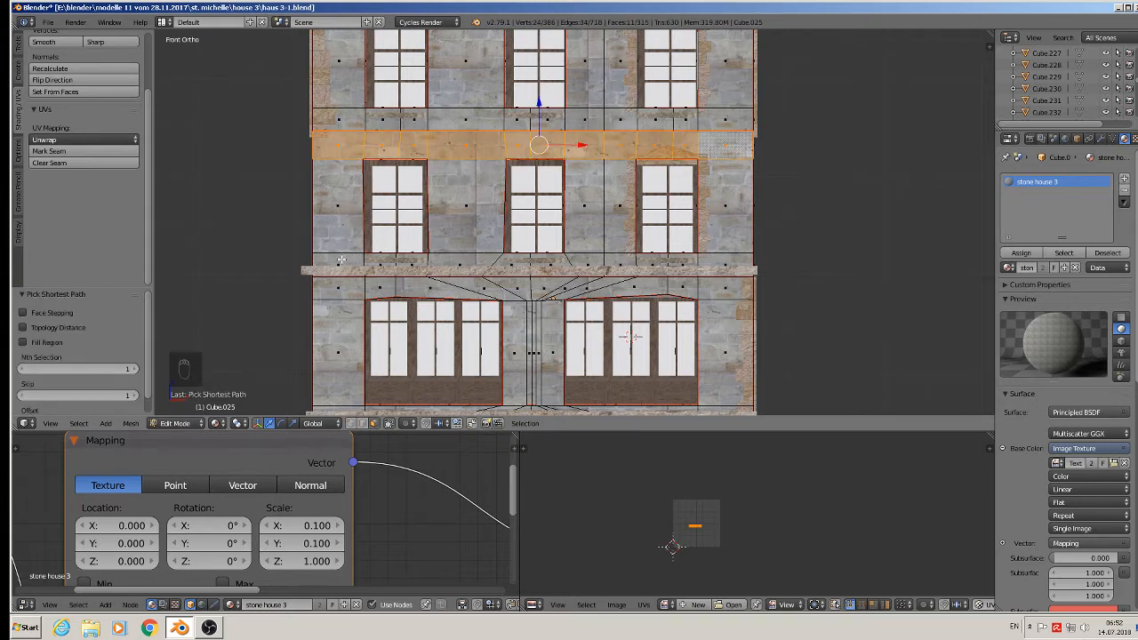
Extend the selection to the strip below those windows and all the wall faces between and beside them.
ctrl+right_click(394, 258)
ctrl+shift+right_click(717, 272)
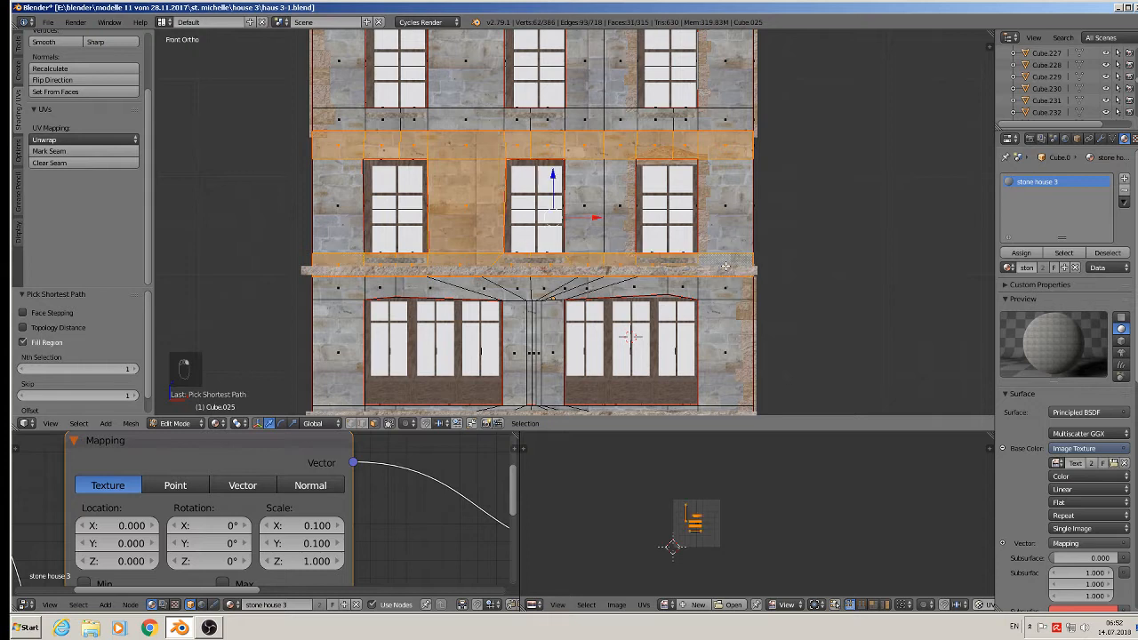
shift+right_click(613, 208)
shift+right_click(596, 208)
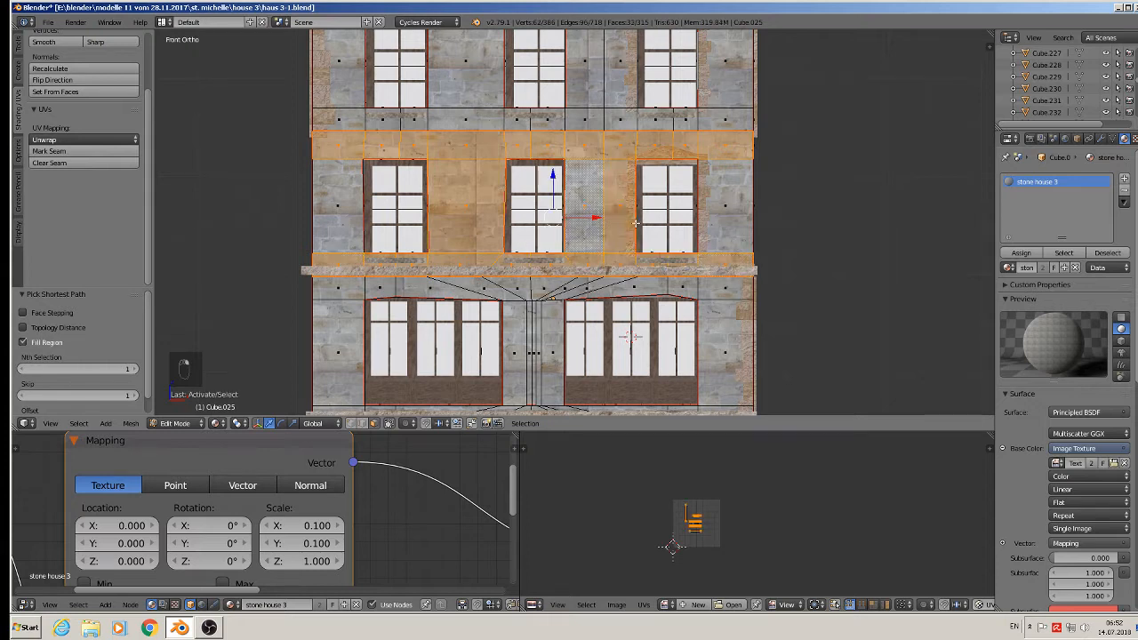
shift+right_click(719, 214)
shift+right_click(338, 208)
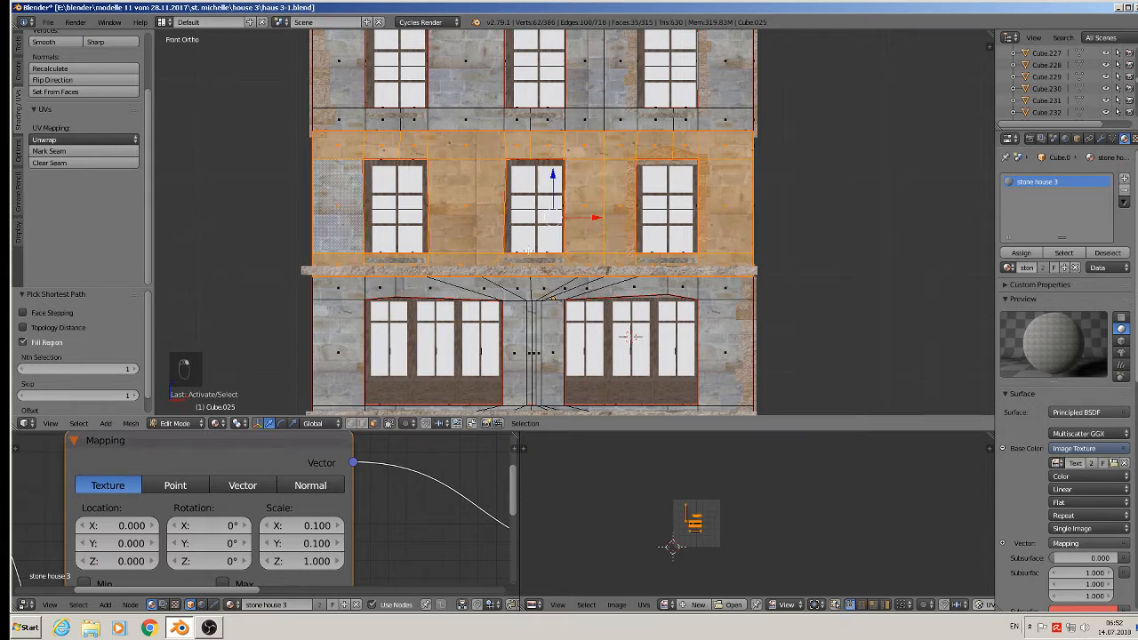
Project the selected storey's UVs from the front view and scale them uniformly by about 0.388.
key(u)
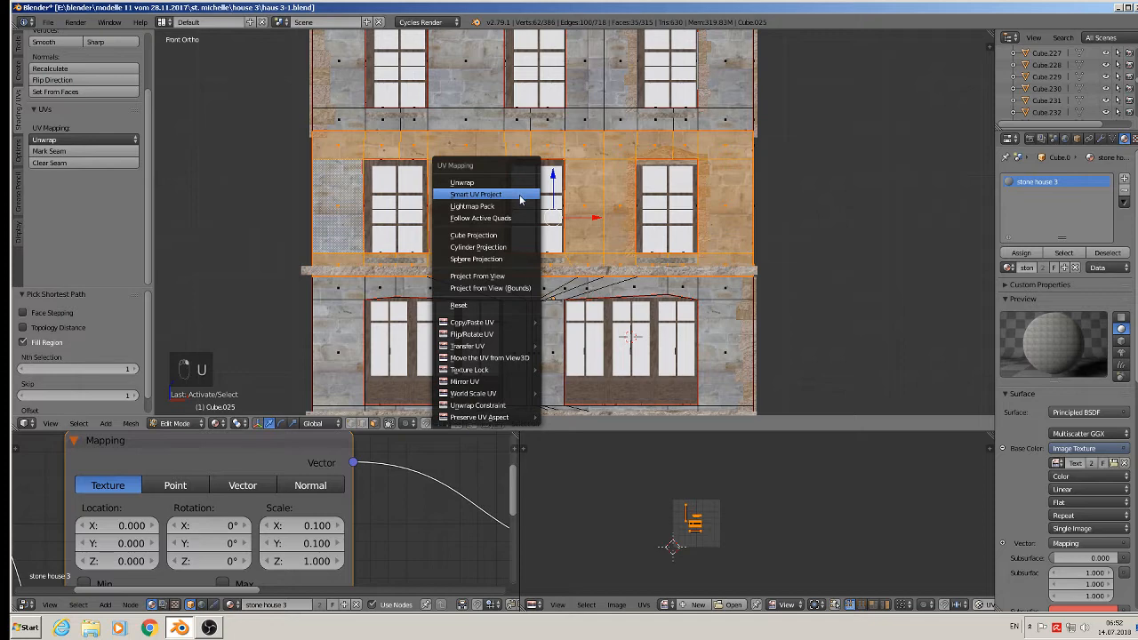
click(503, 276)
scroll(541, 267, up, 2)
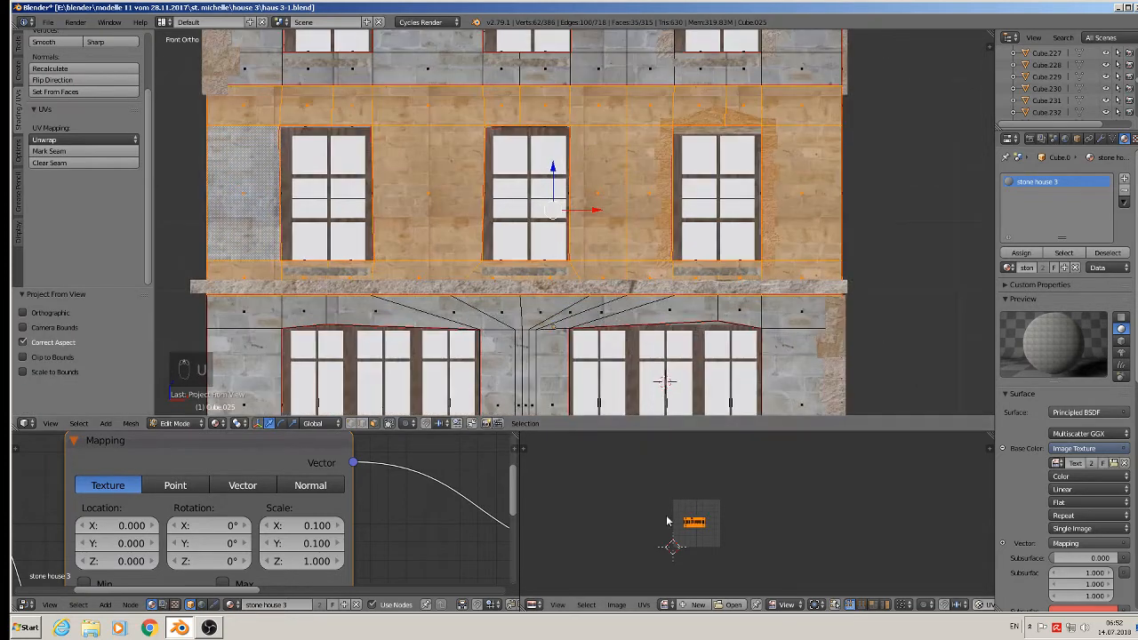
scroll(675, 525, up, 4)
key(s)
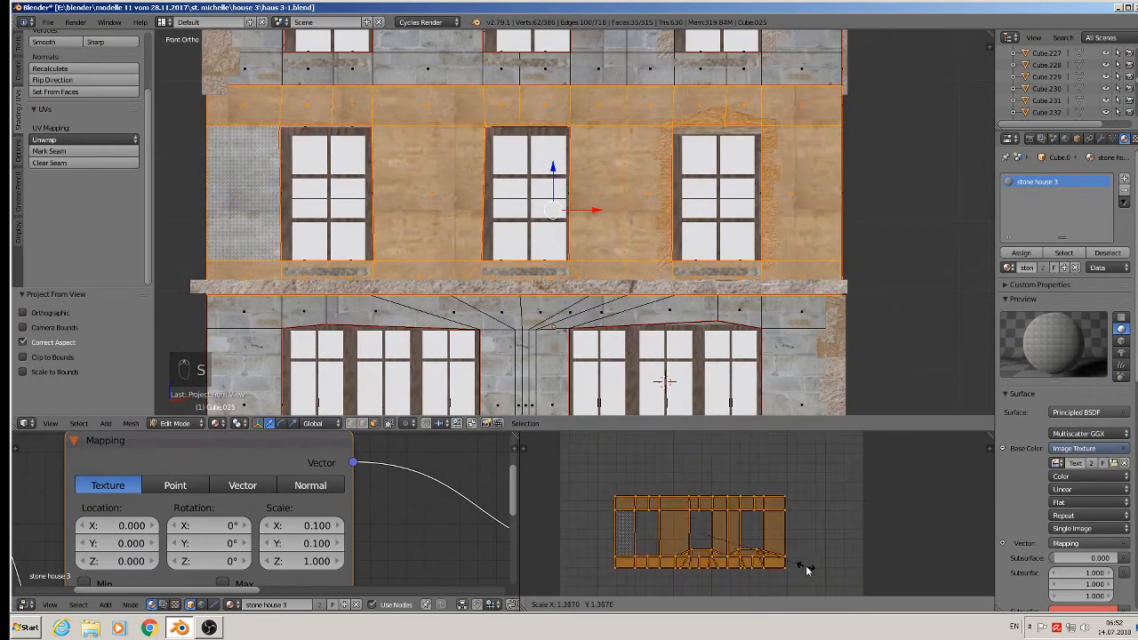
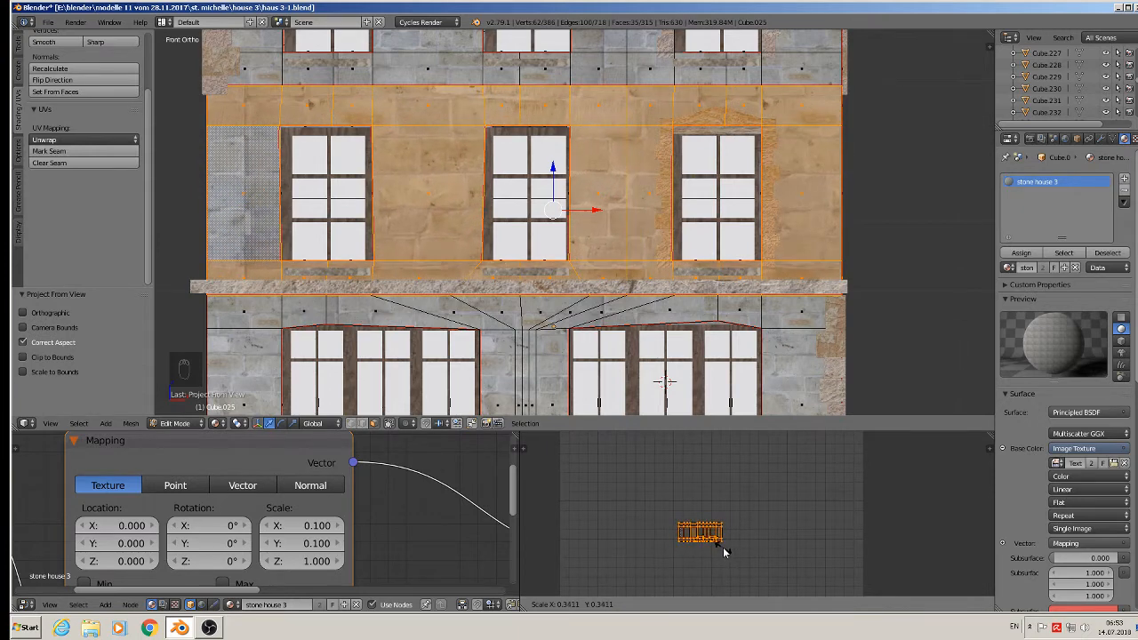
click(728, 547)
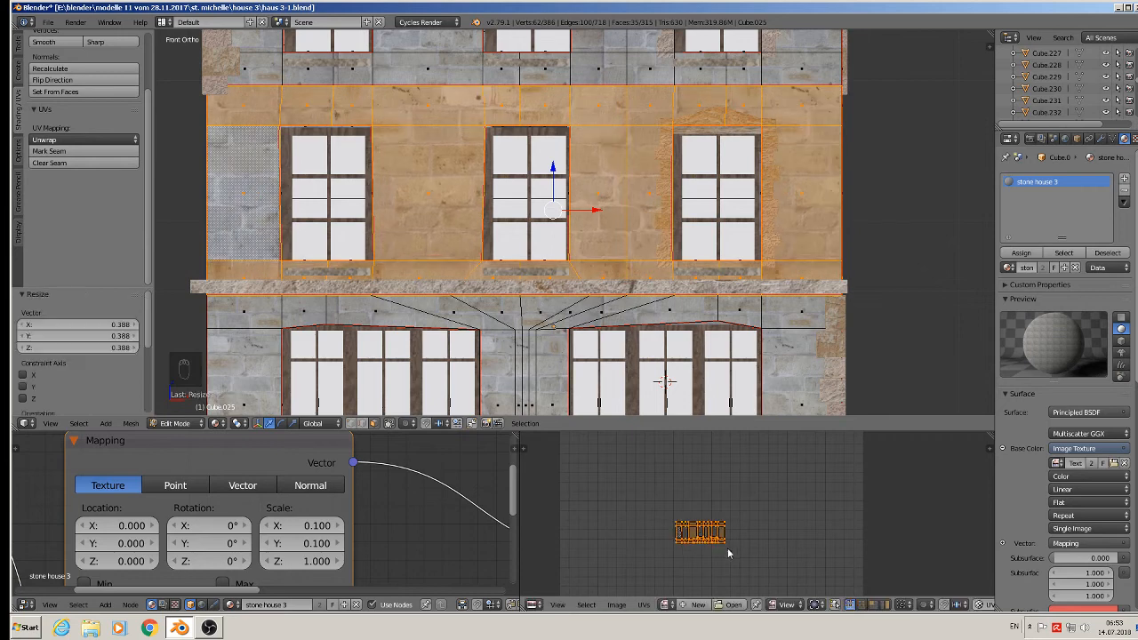
key(Tab)
scroll(556, 295, down, 1)
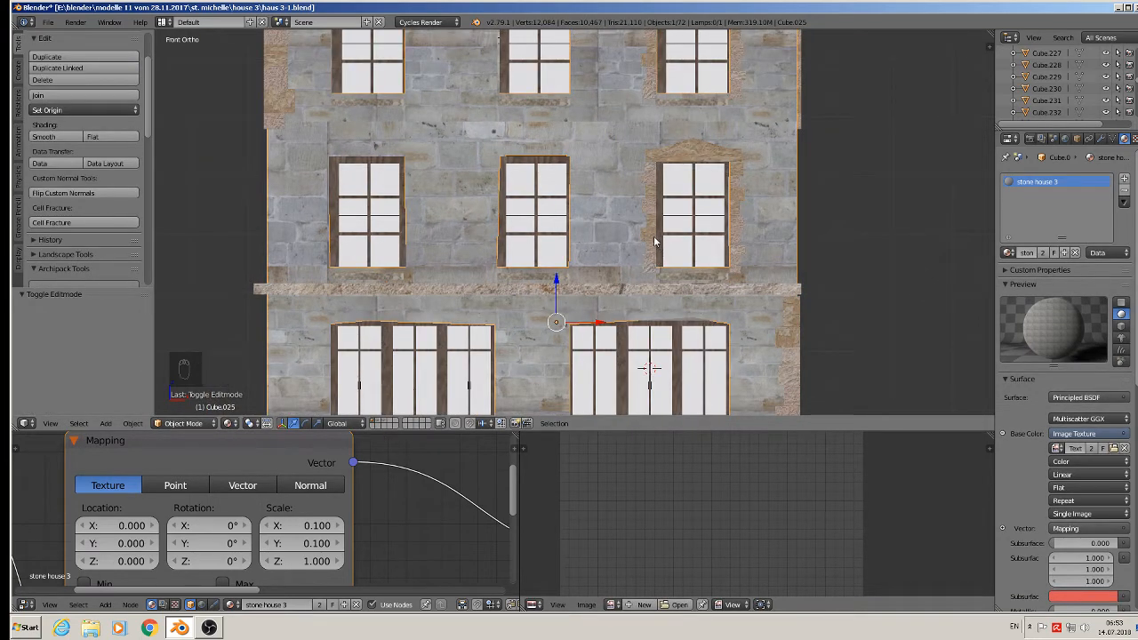
Select all the front wall faces of the storey above, including the strips over and under its windows and the faces between them.
key(KP_Decimal)
key(Tab)
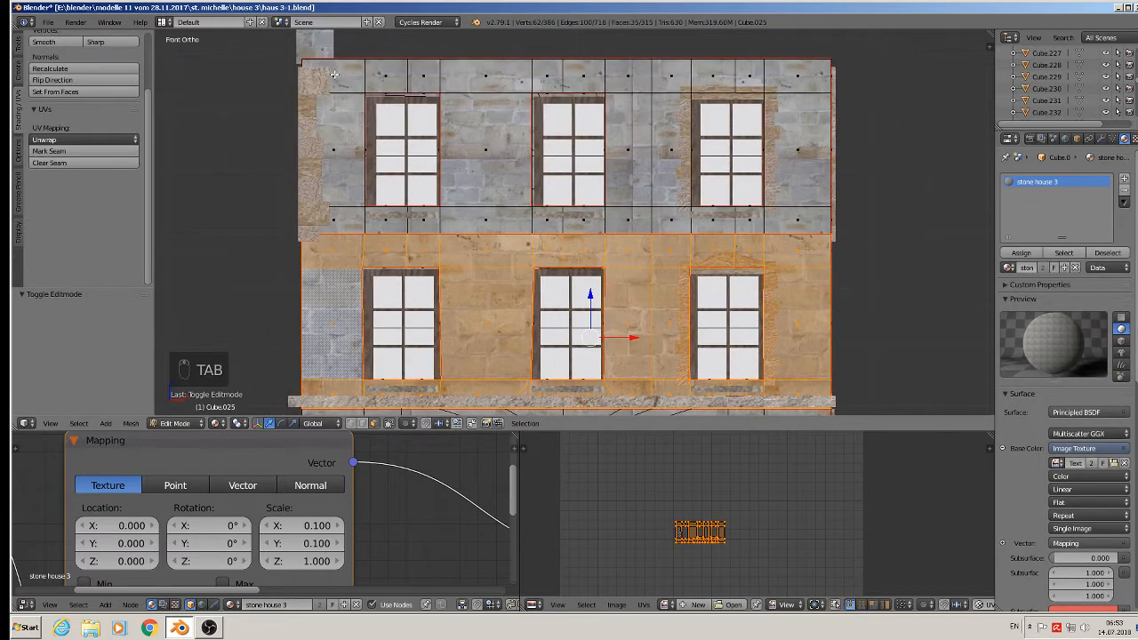
right_click(334, 75)
ctrl+right_click(780, 83)
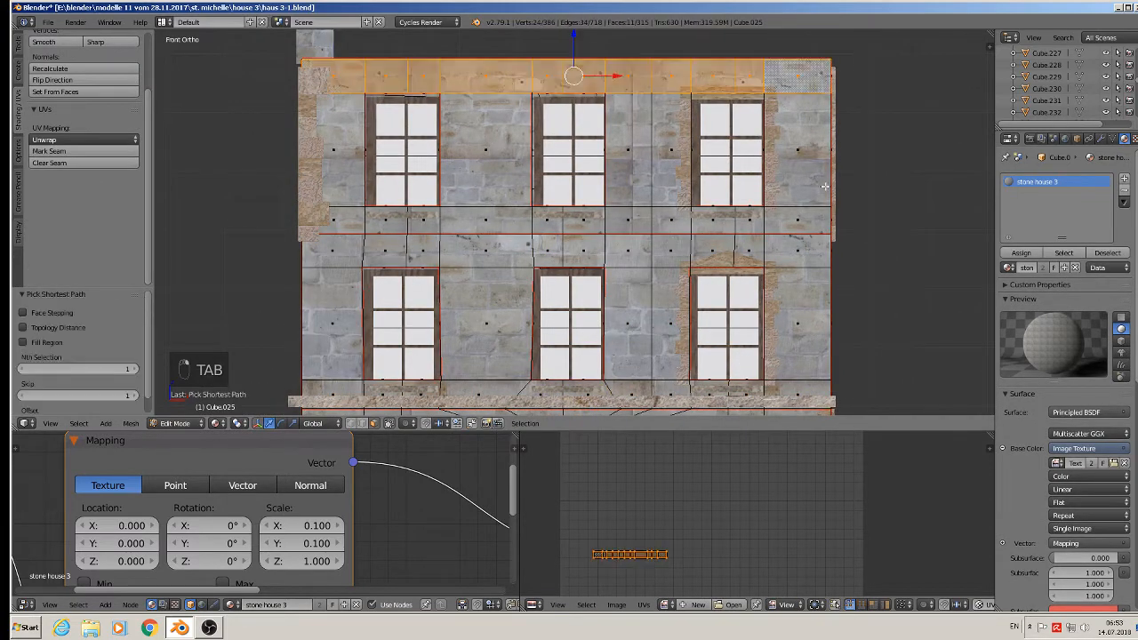
ctrl+right_click(796, 223)
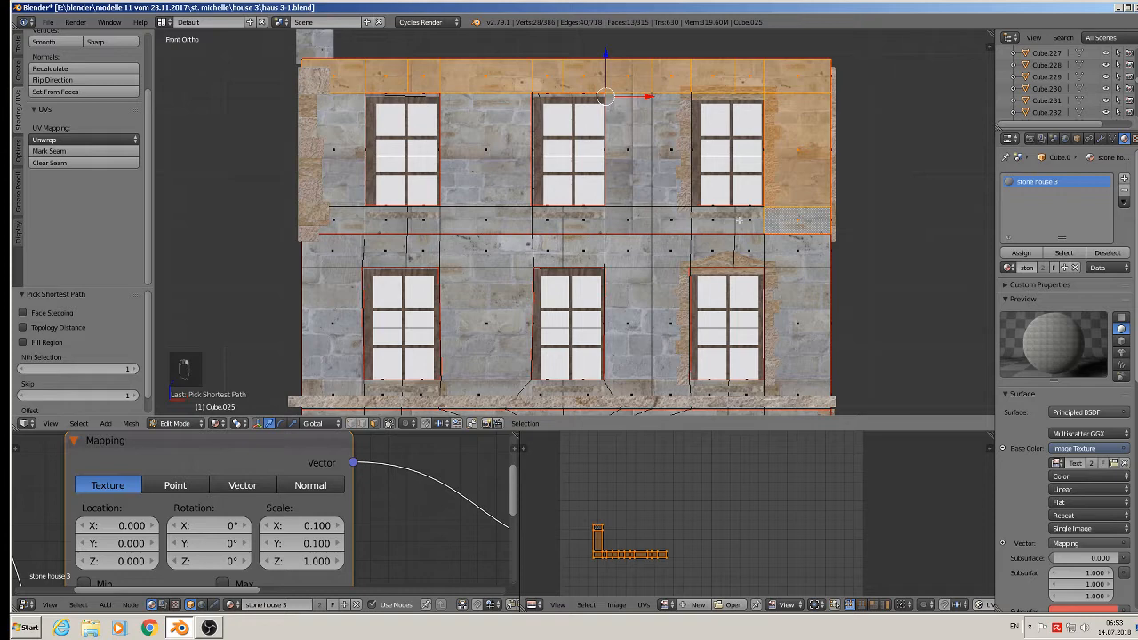
ctrl+shift+right_click(341, 219)
shift+right_click(329, 168)
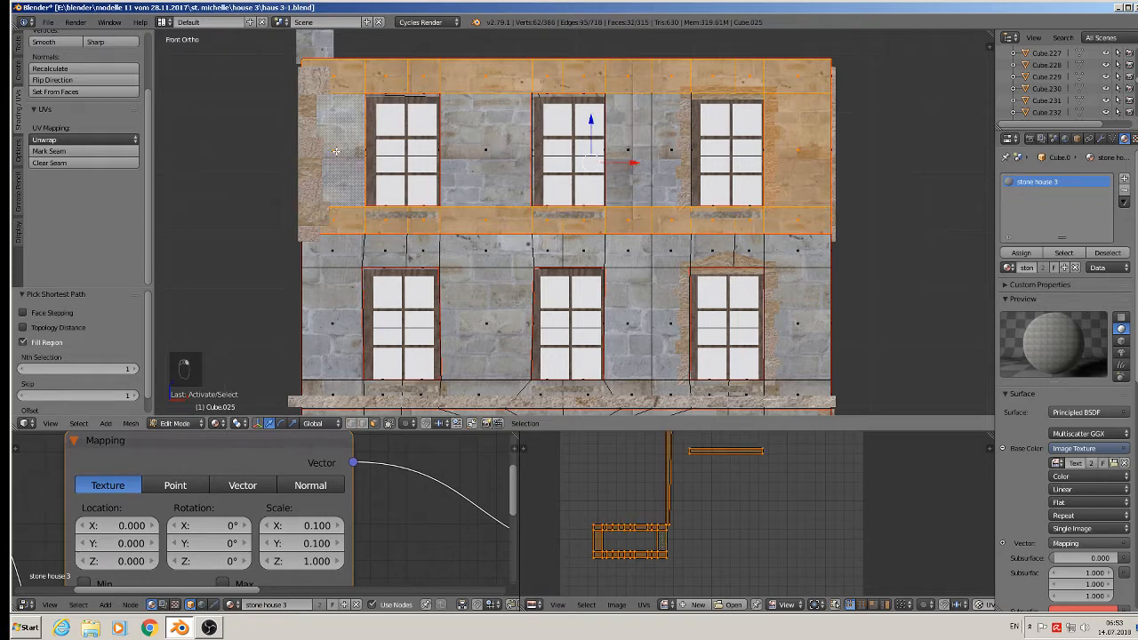
shift+right_click(467, 145)
shift+right_click(661, 148)
shift+right_click(633, 162)
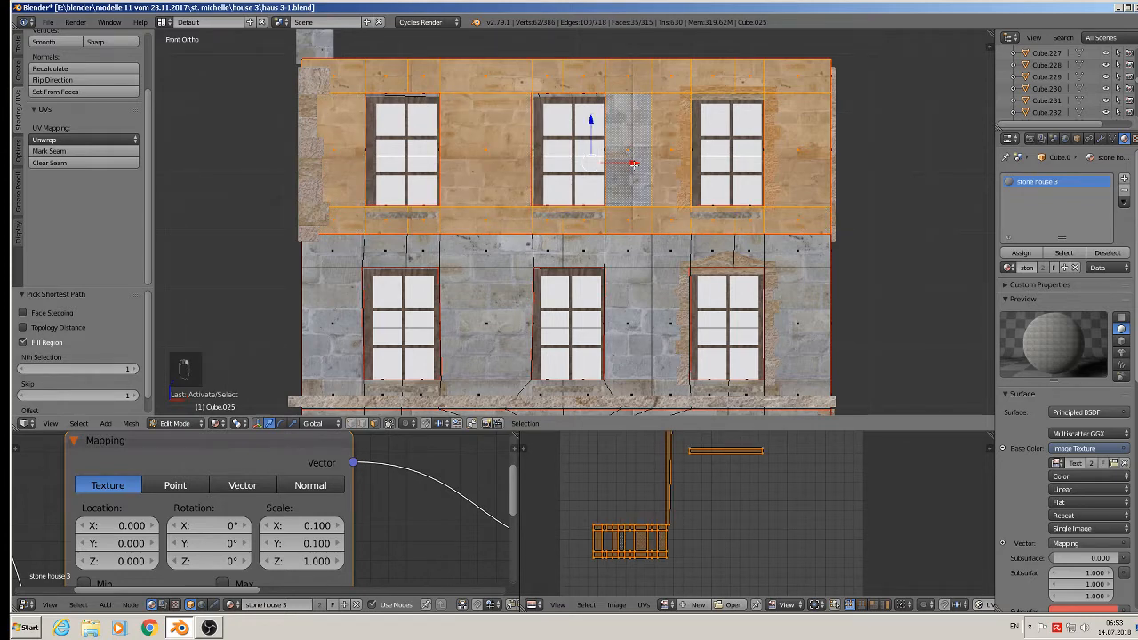
Project the upper storey's selected faces from the front view and scale their UVs uniformly by about 0.261.
key(u)
click(640, 177)
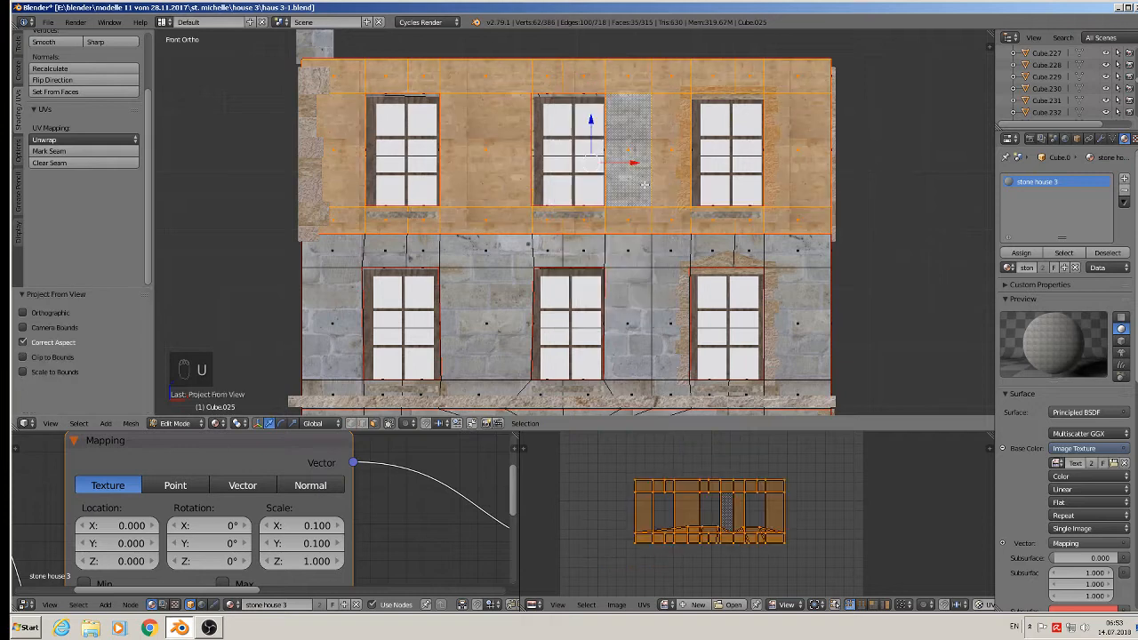
key(s)
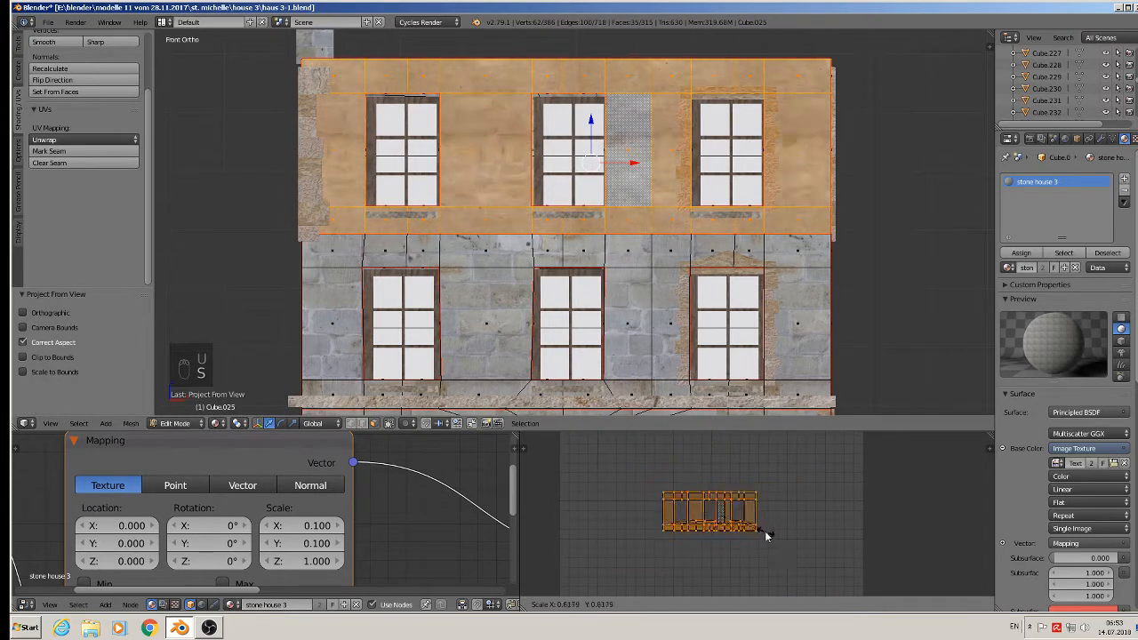
click(734, 524)
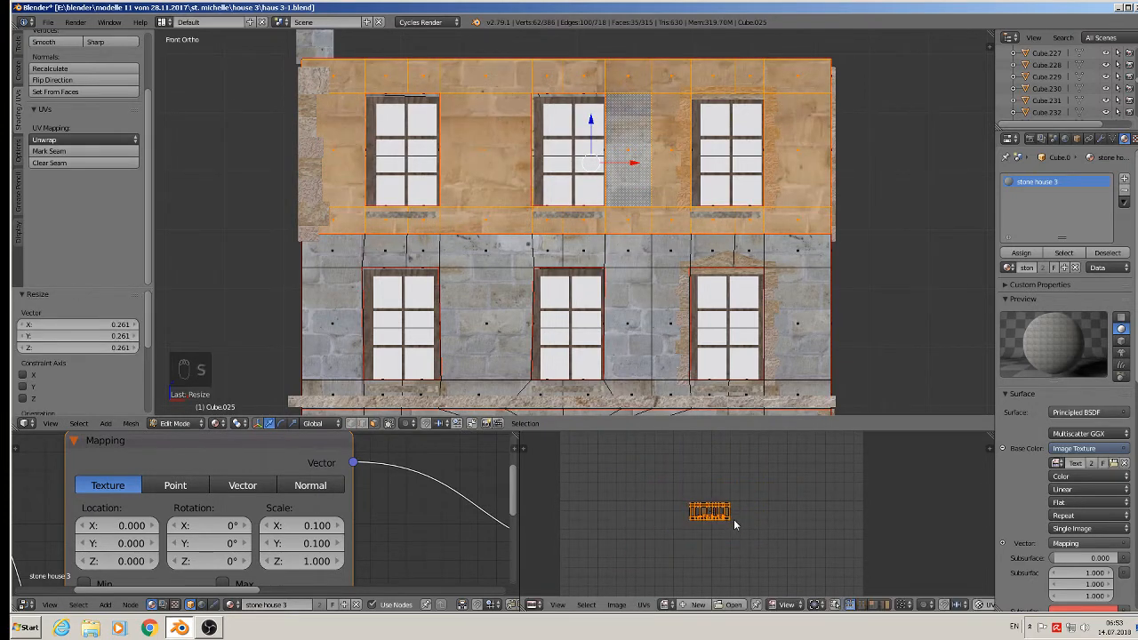
Shift the upper storey's UVs slightly, scale them uniformly by about 1.368 and fine-tune their position.
key(g)
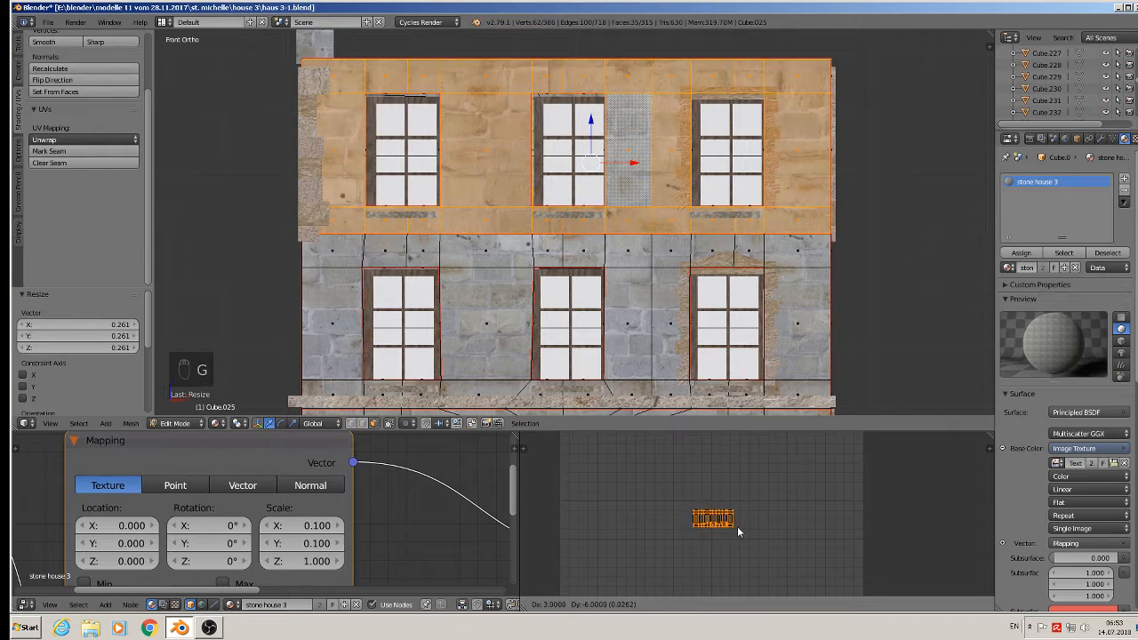
click(735, 525)
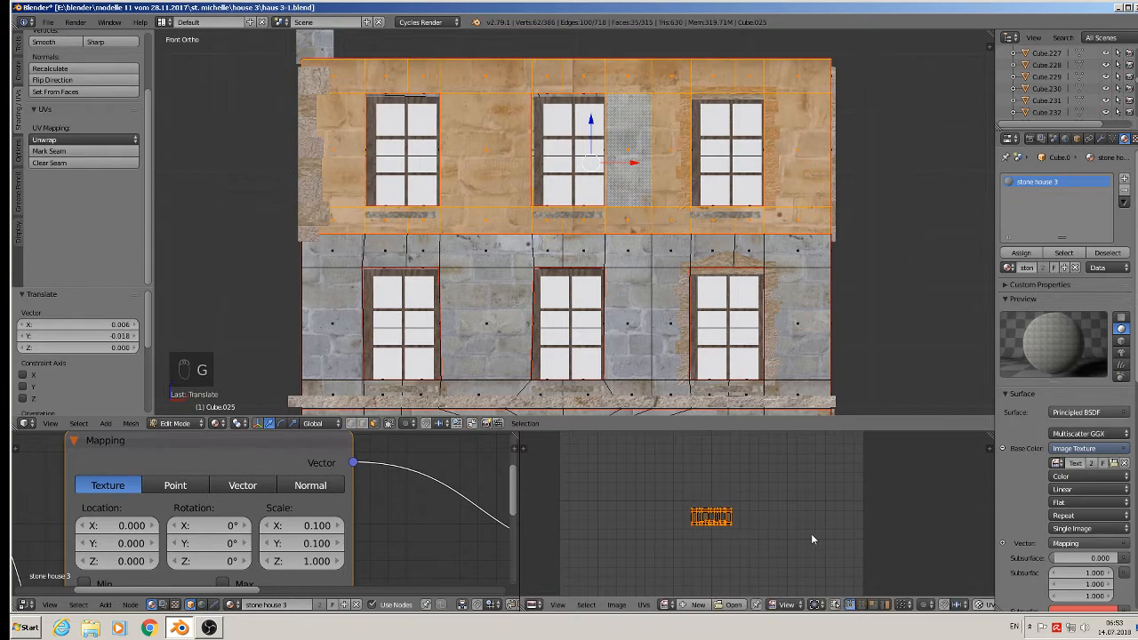
key(Tab)
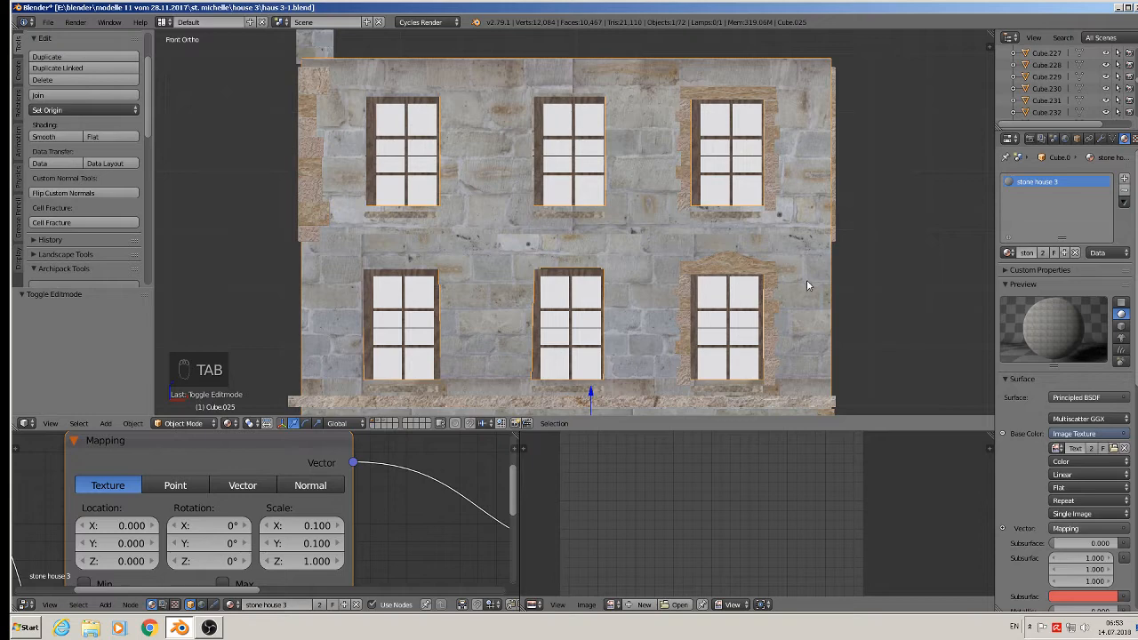
key(Tab)
key(s)
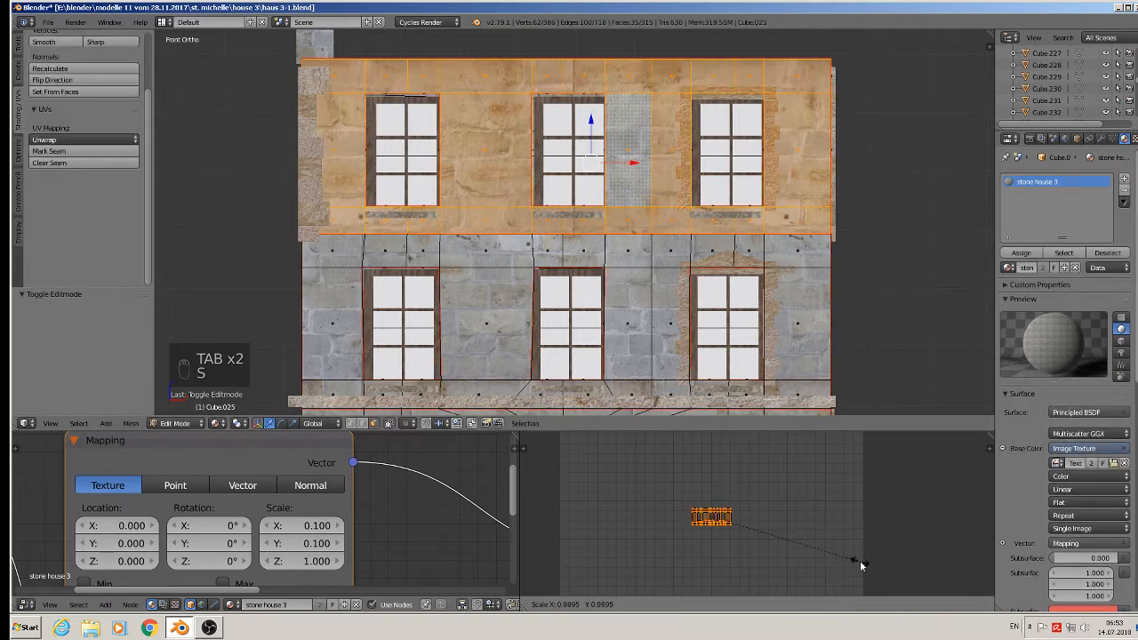
click(925, 565)
key(g)
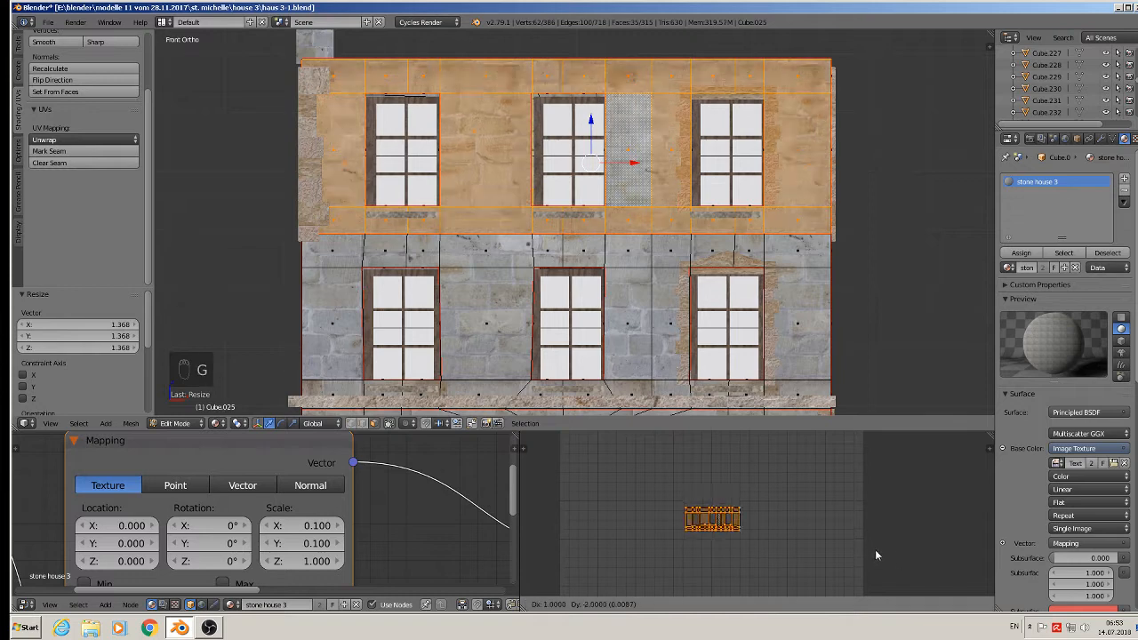
click(876, 557)
key(Tab)
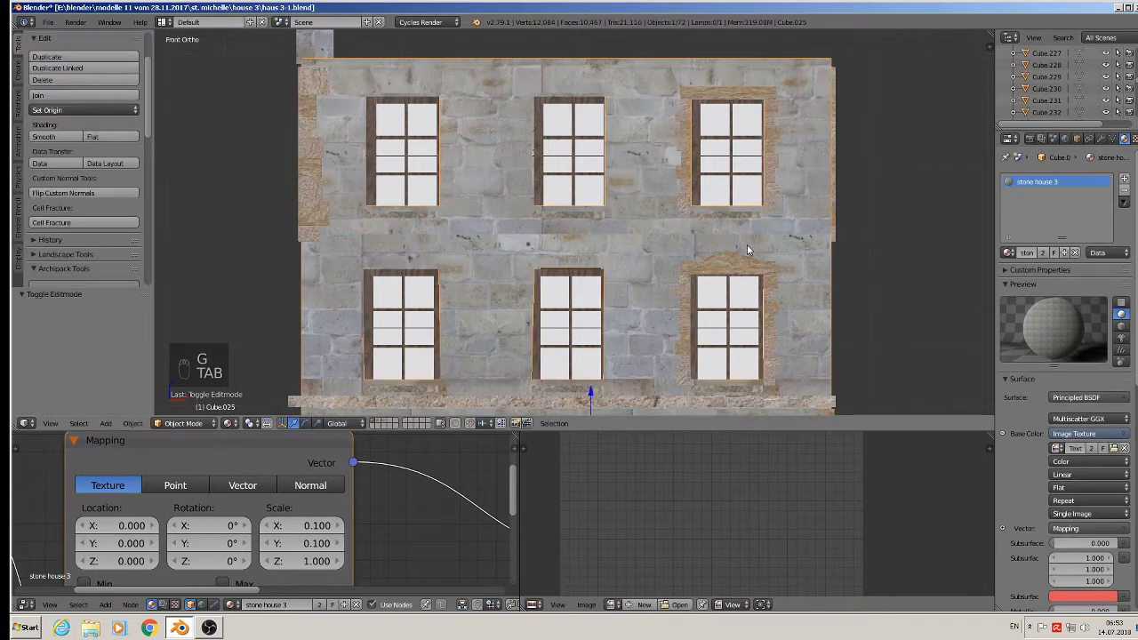
Select the full strip of wall faces above the wide wood-panelled windows in the storey over the shopfronts.
scroll(766, 271, down, 2)
shift+middle_drag(801, 322, 734, 192)
scroll(711, 252, up, 1)
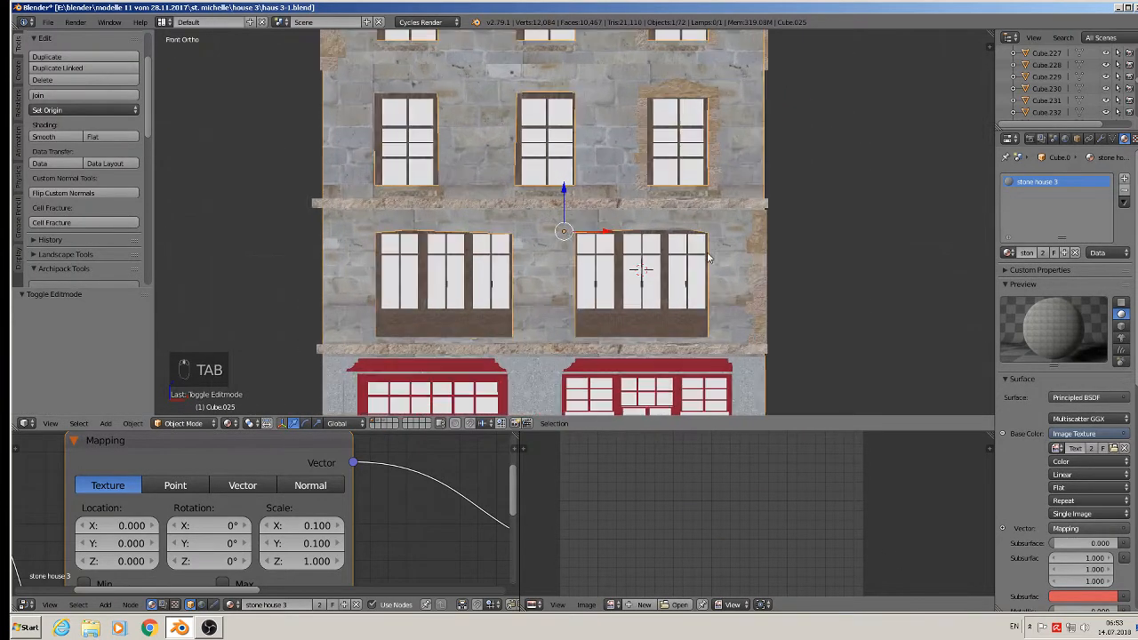
shift+middle_drag(711, 263, 712, 195)
key(Tab)
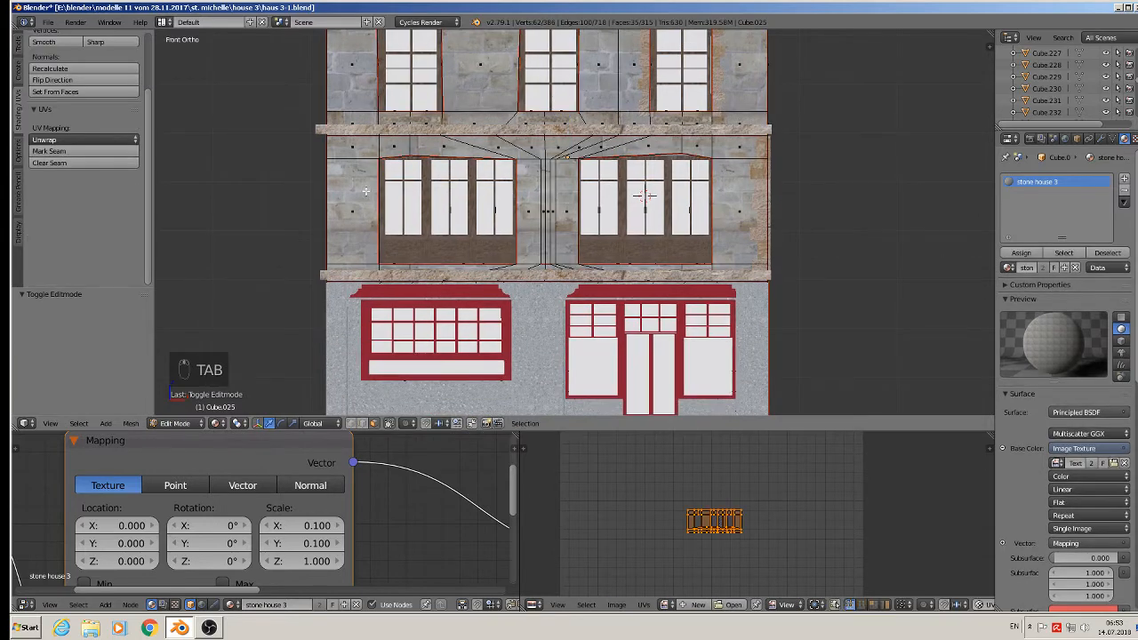
right_click(364, 146)
ctrl+right_click(743, 160)
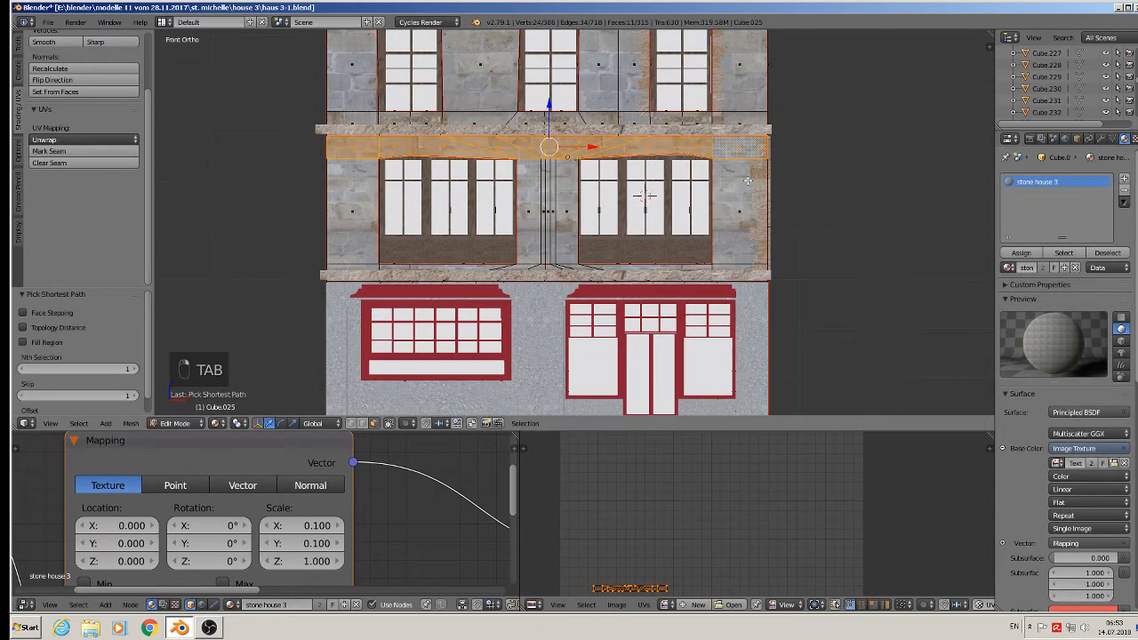
Add the wall faces beside and between the wide windows and the narrow strip below them to the selection.
shift+right_click(745, 210)
shift+right_click(532, 214)
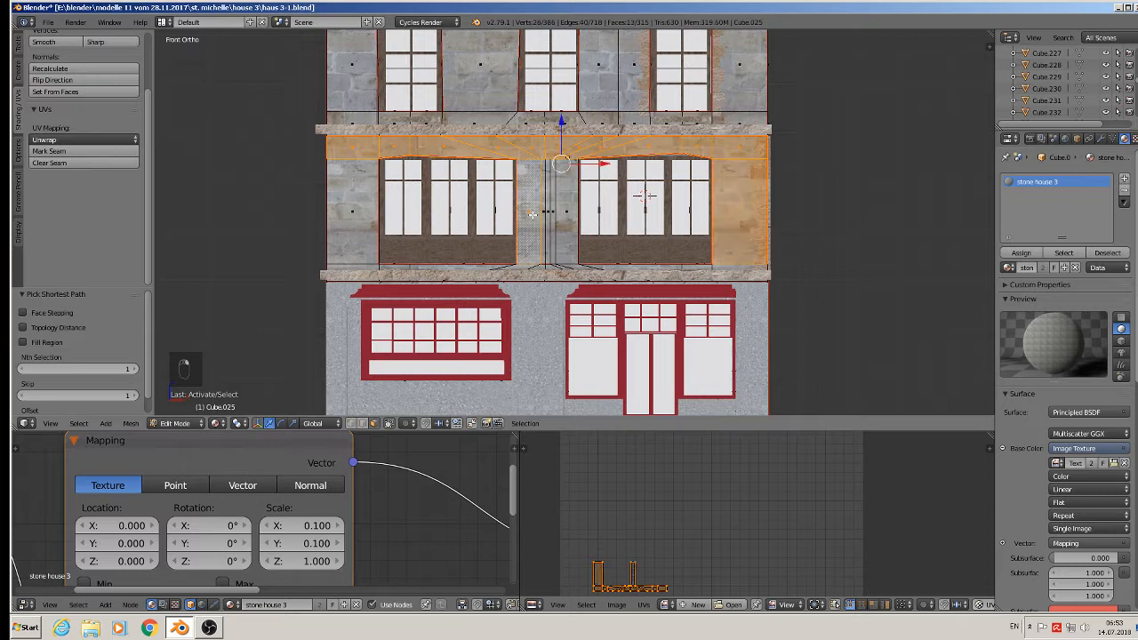
key(x)
key(c)
mouse_move(533, 213)
mouse_down()
mouse_move(551, 217)
mouse_move(349, 224)
mouse_move(360, 271)
mouse_up()
drag(740, 285, 745, 267)
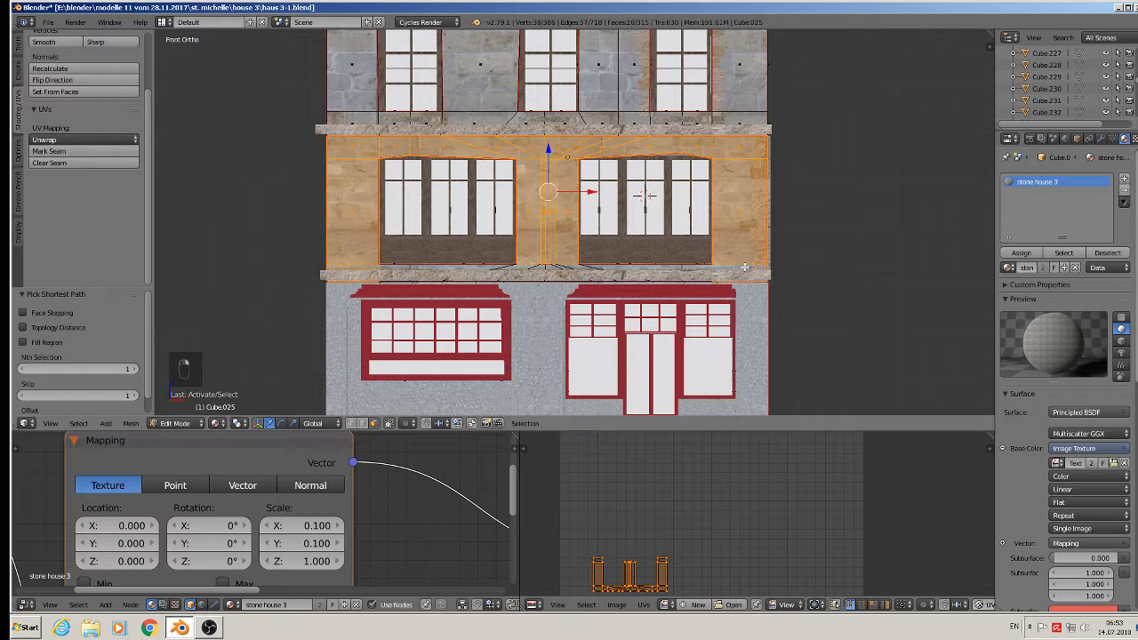
key(c)
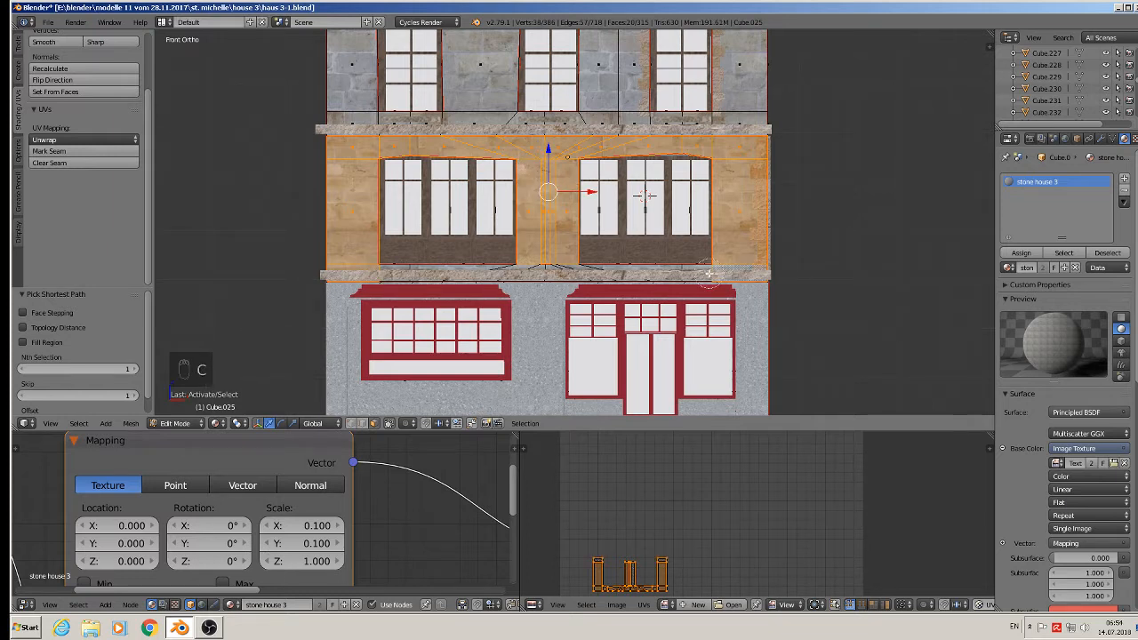
drag(711, 271, 388, 273)
right_click(387, 273)
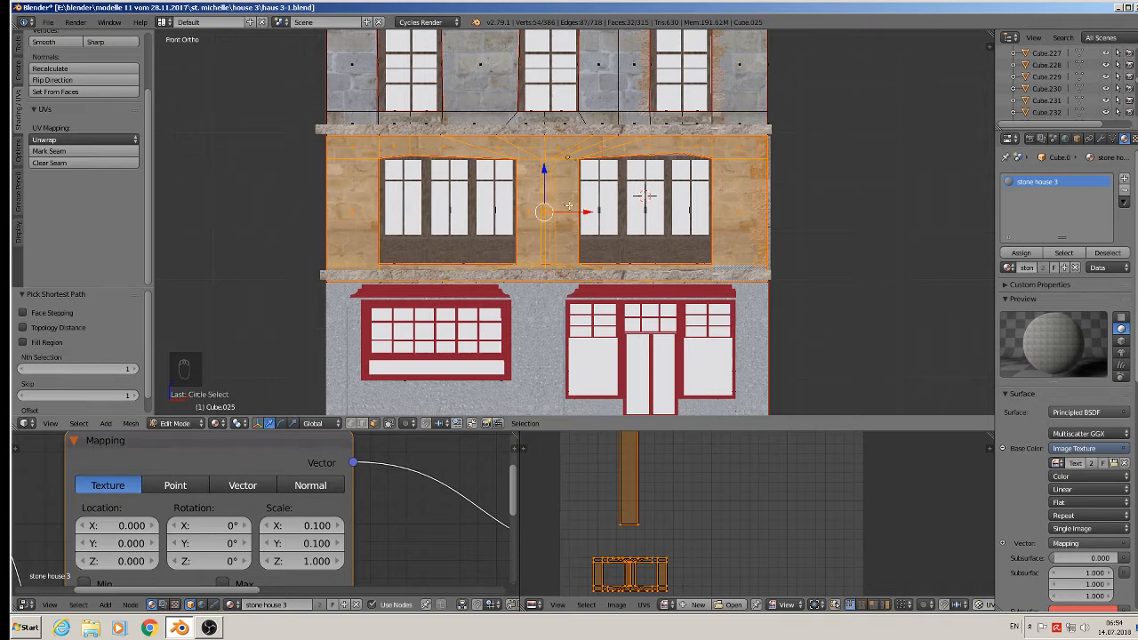
Project the wide-window storey's faces from the front view, scaling their UVs by about 0.351 and again by about 1.115.
key(u)
click(610, 187)
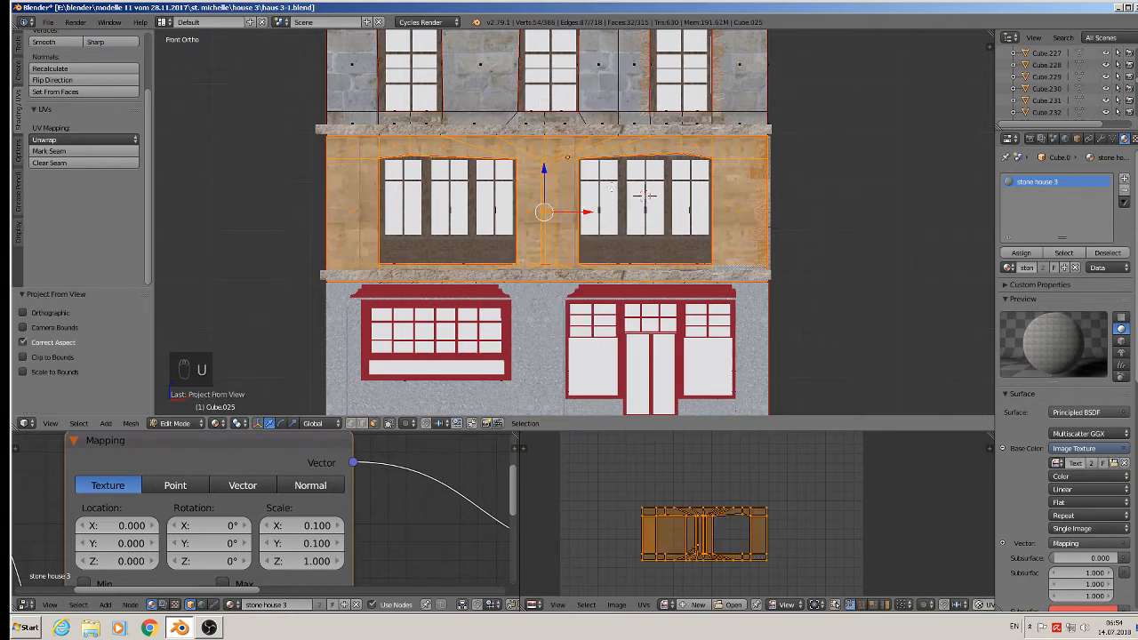
key(s)
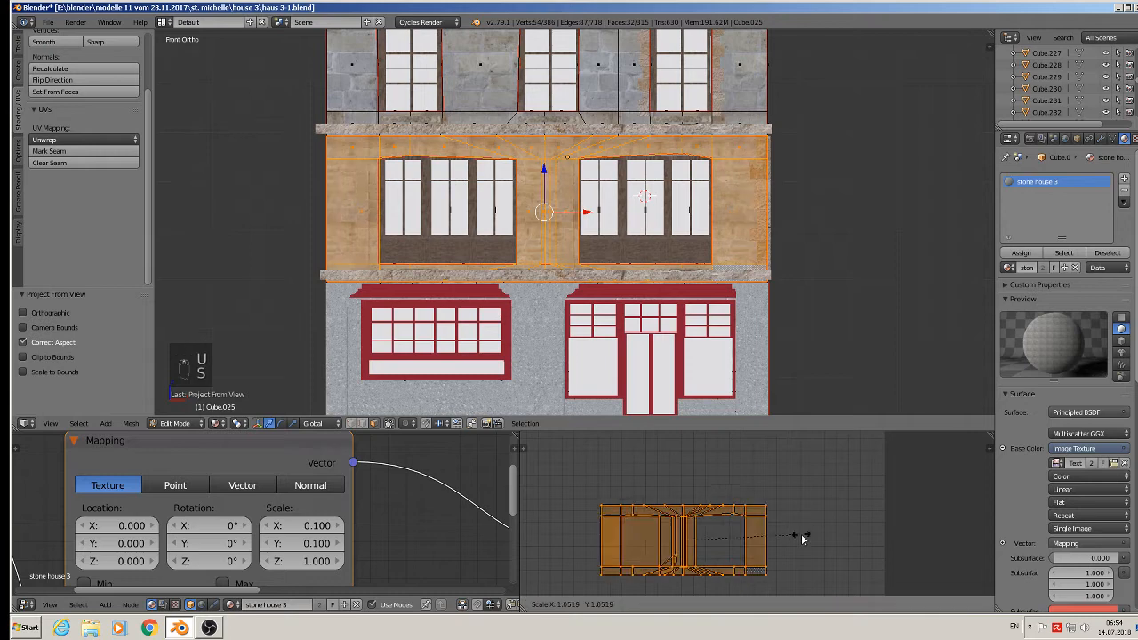
click(722, 530)
key(s)
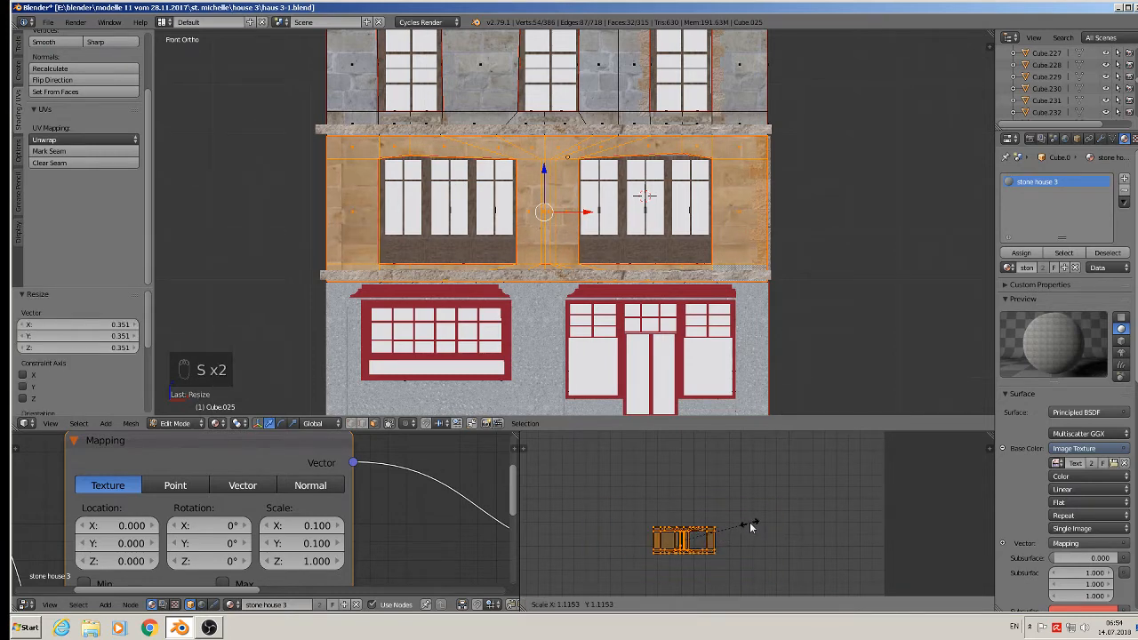
click(749, 522)
Reposition the wide-window storey's UVs to move the texture seam off the wall between its windows.
key(g)
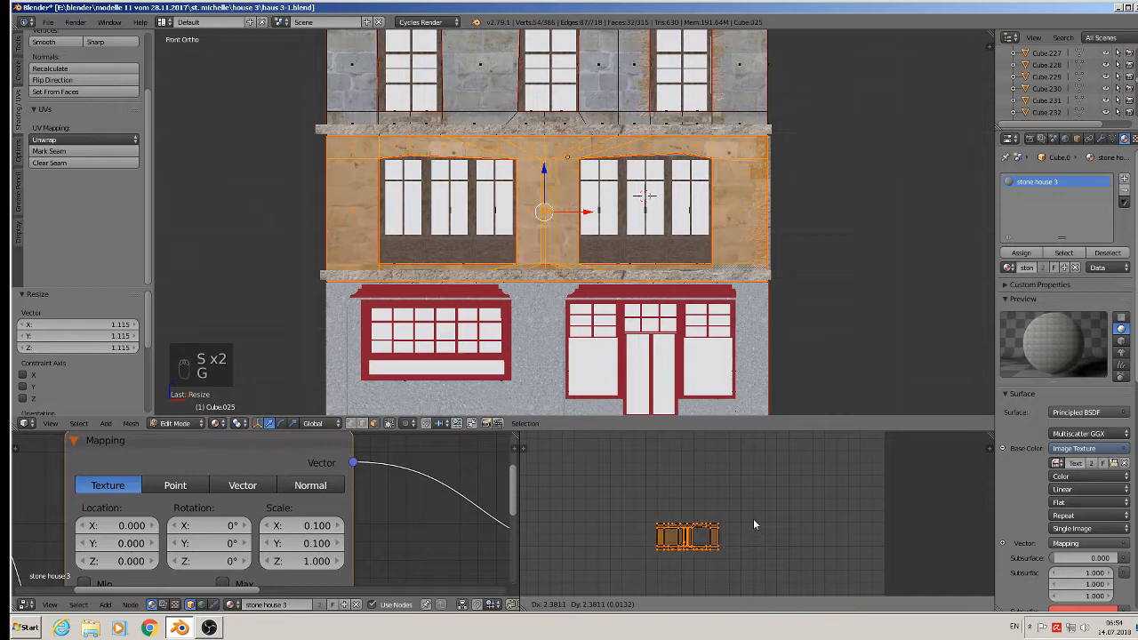
click(754, 525)
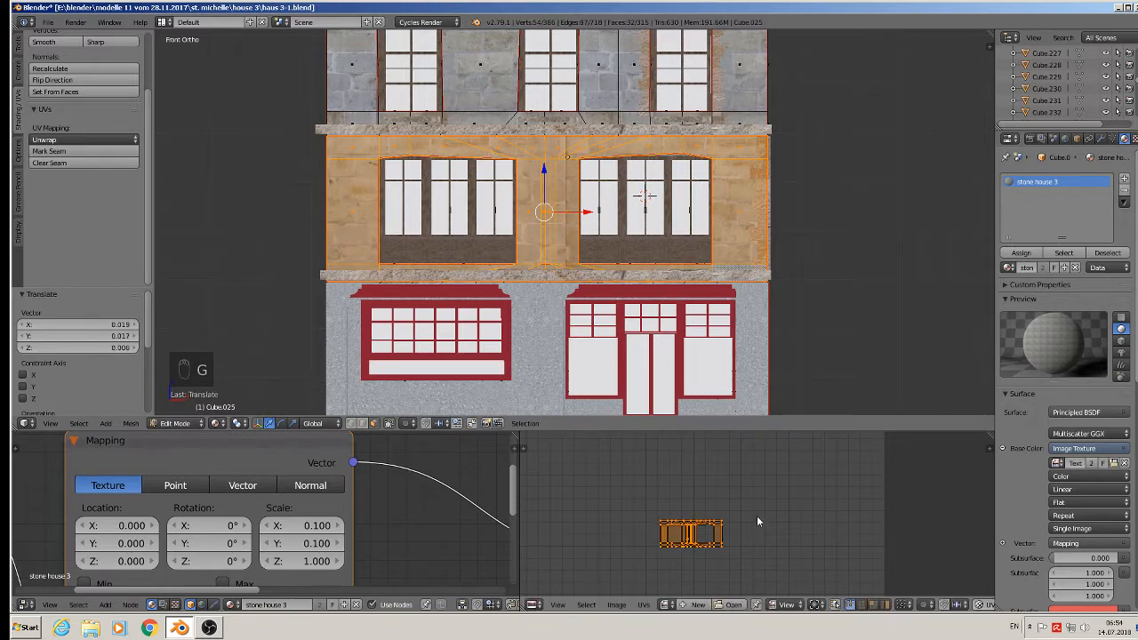
key(Tab)
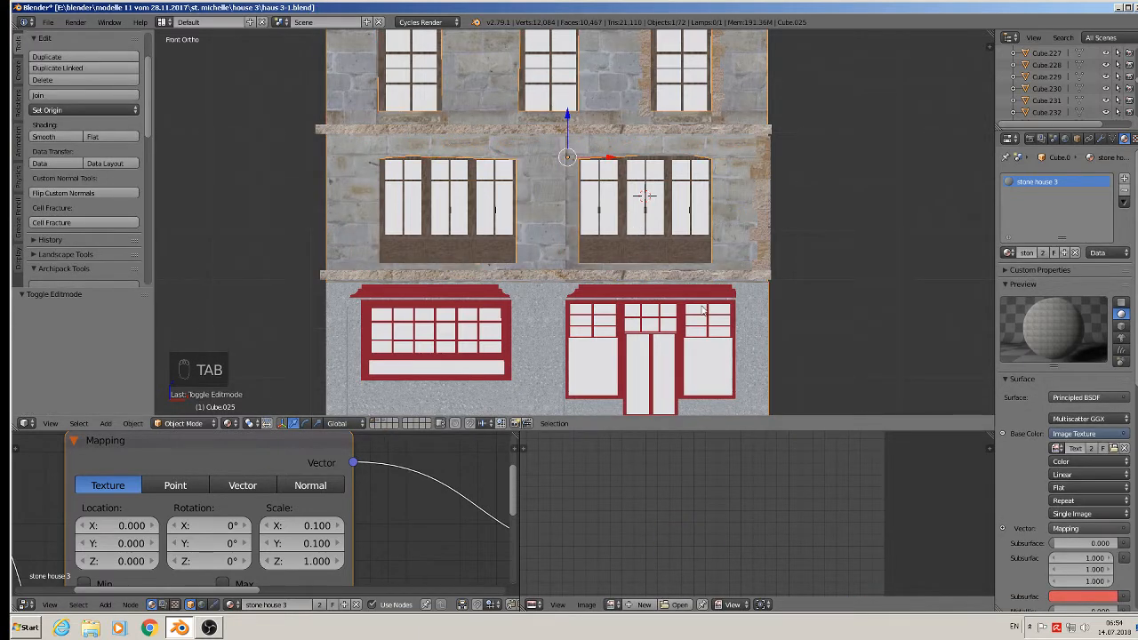
key(Tab)
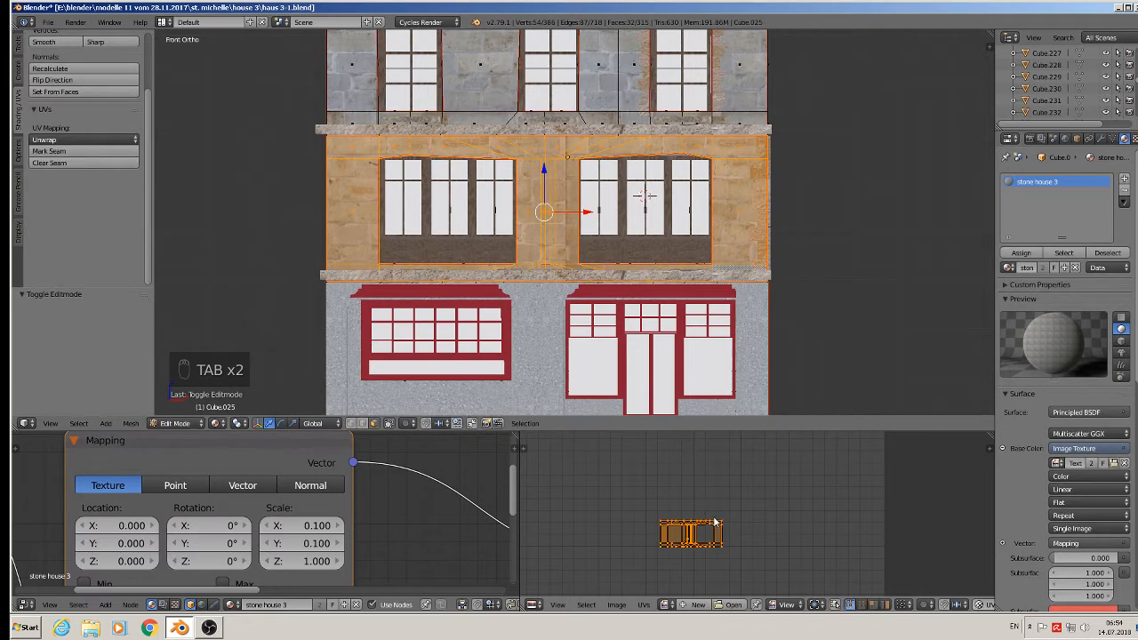
key(g)
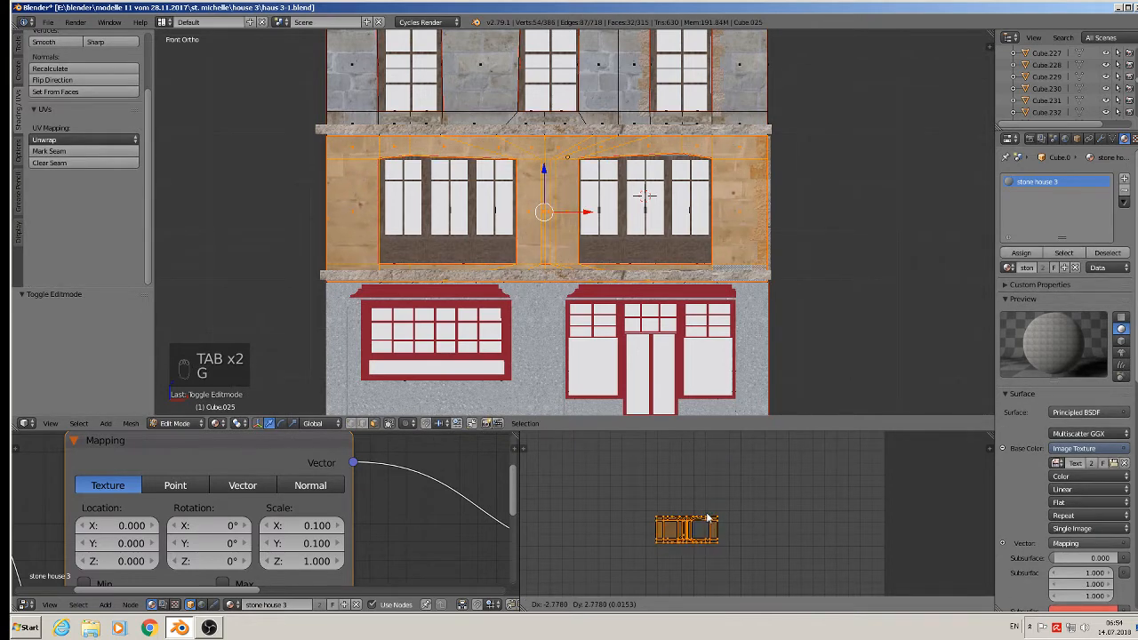
click(706, 521)
key(Tab)
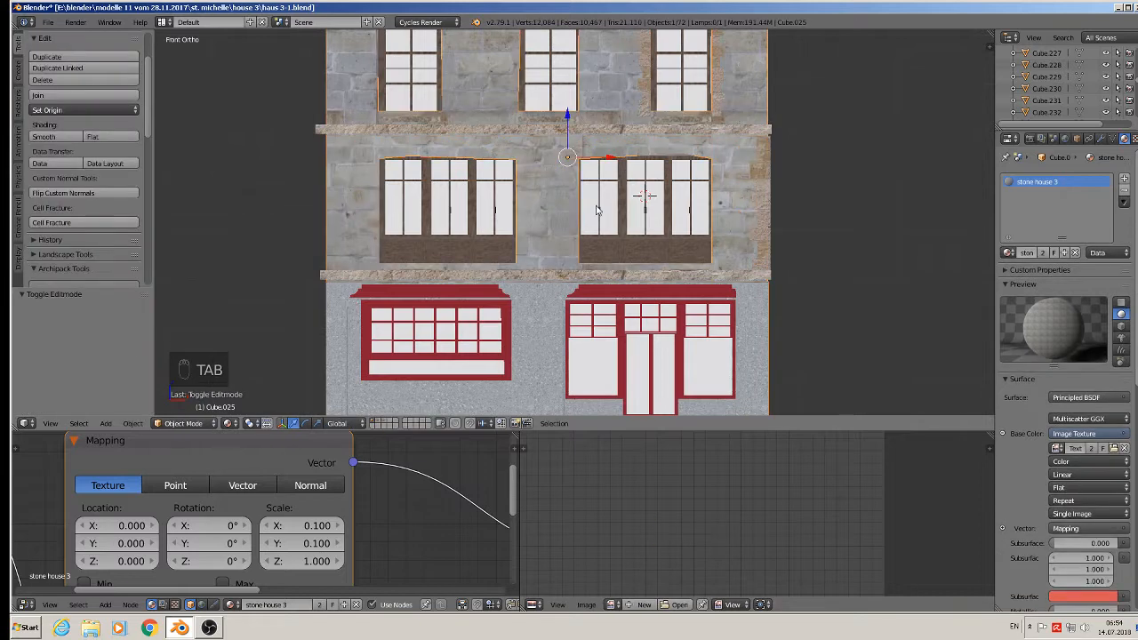
Deselect everything and examine the stone texture on the house's front and side walls from several angles.
scroll(676, 222, down, 3)
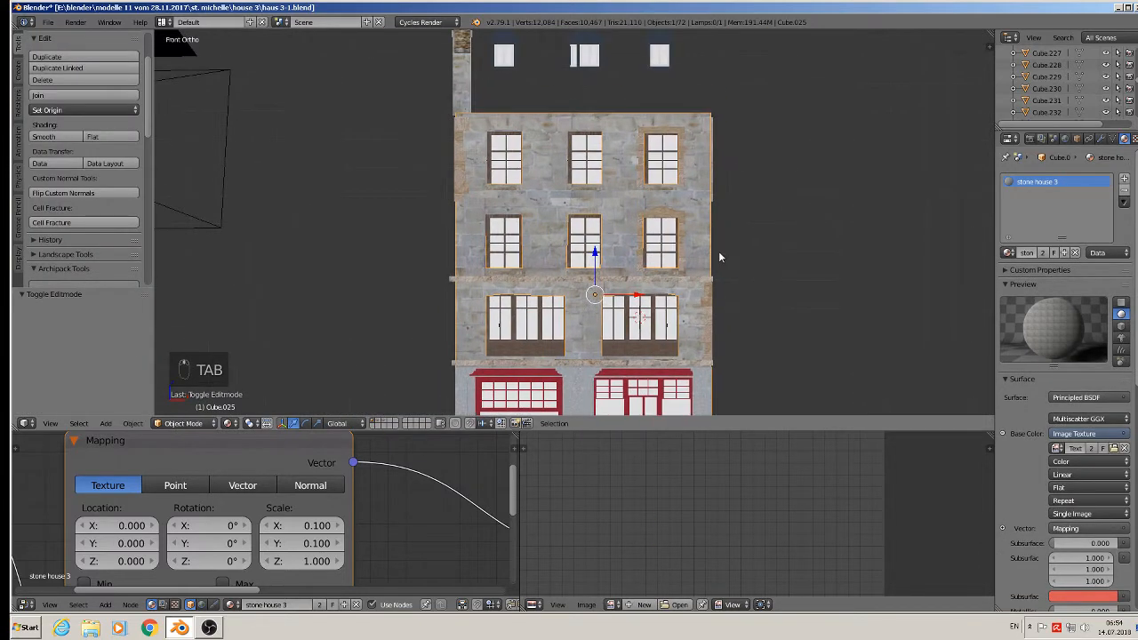
key(a)
key(a)
middle_drag(718, 251, 686, 135)
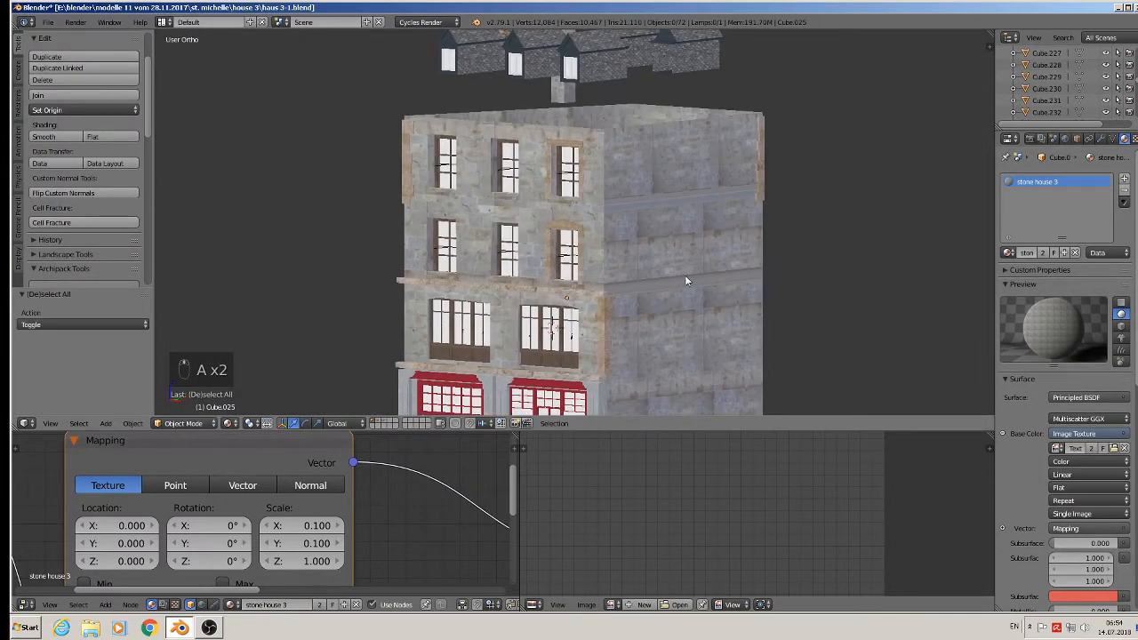
middle_drag(686, 281, 579, 166)
scroll(560, 252, down, 1)
scroll(714, 176, up, 5)
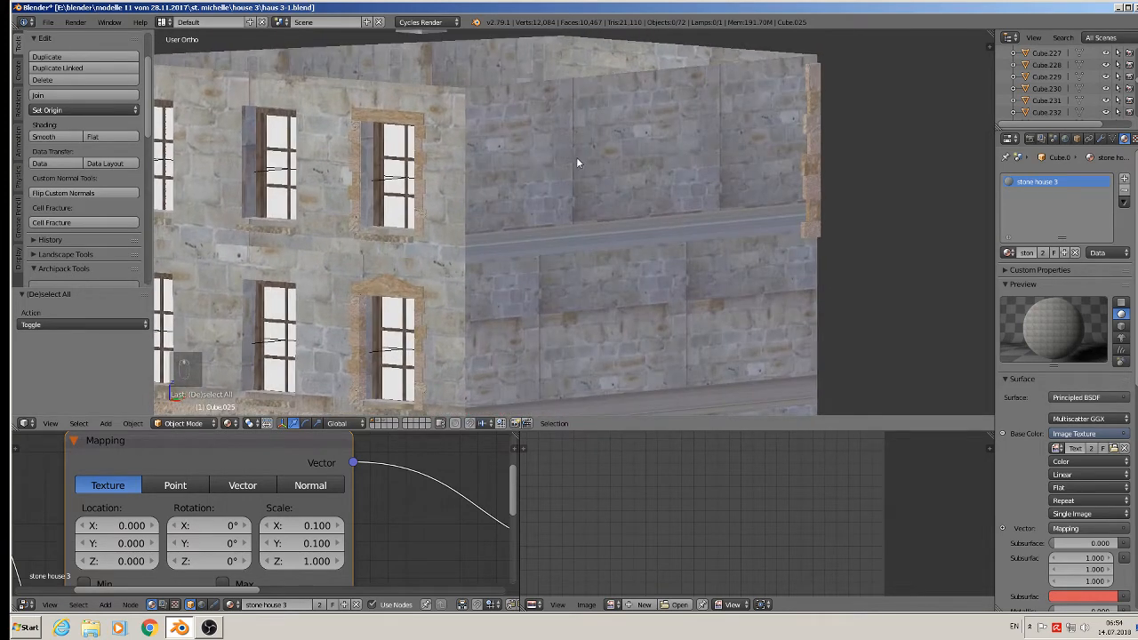
scroll(582, 149, up, 3)
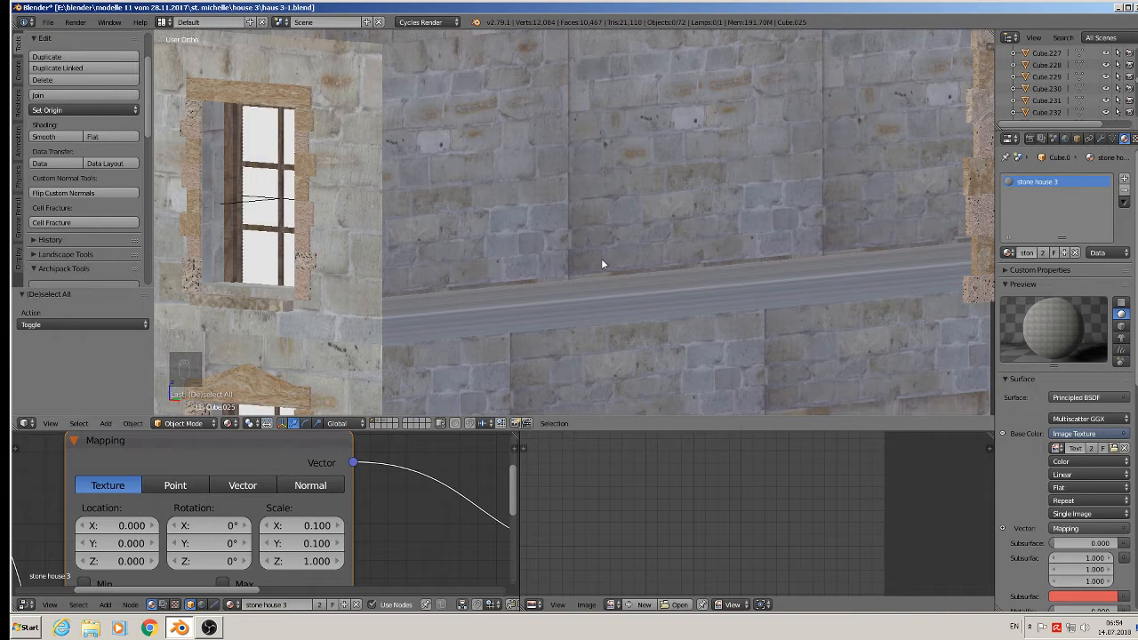
scroll(676, 263, down, 4)
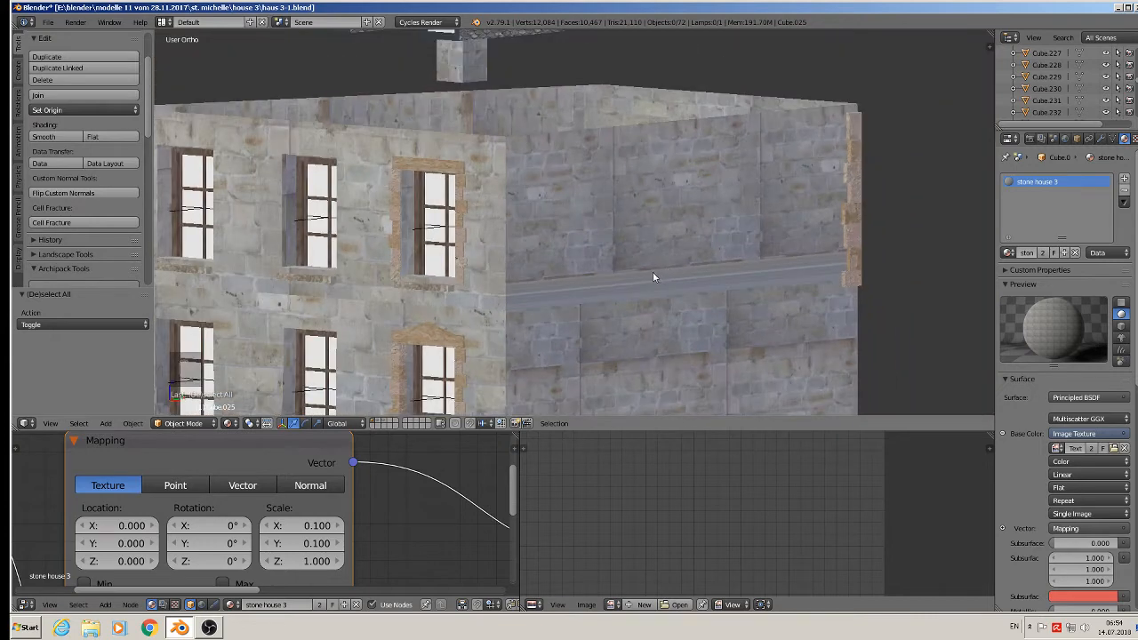
scroll(655, 275, down, 2)
middle_drag(638, 279, 713, 282)
scroll(711, 277, down, 2)
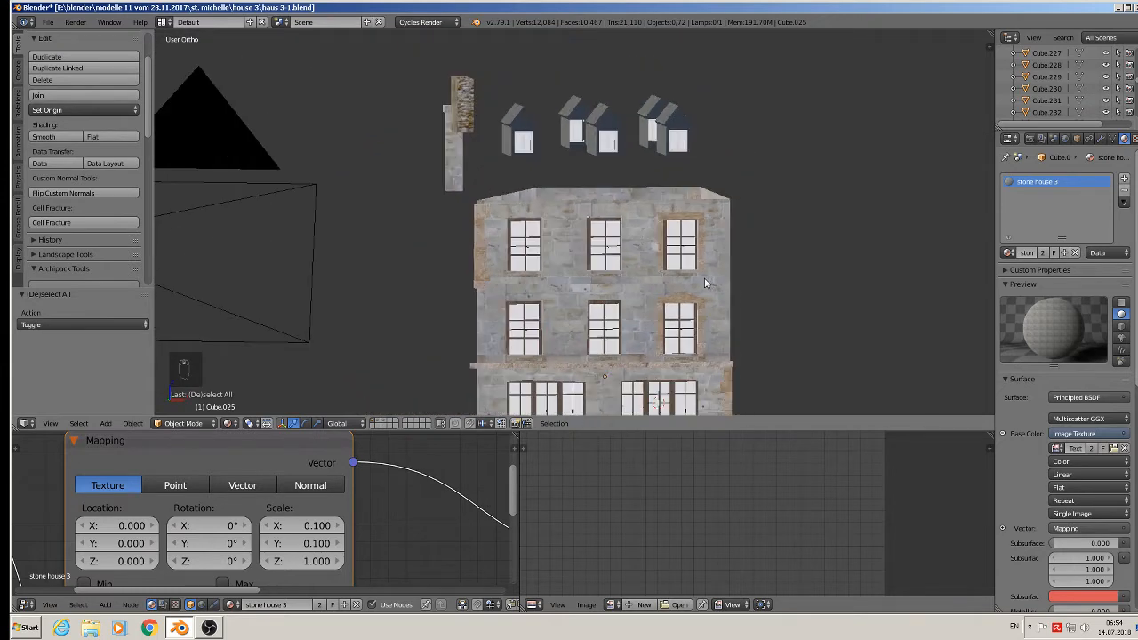
scroll(704, 277, up, 1)
scroll(700, 276, down, 2)
scroll(700, 253, down, 2)
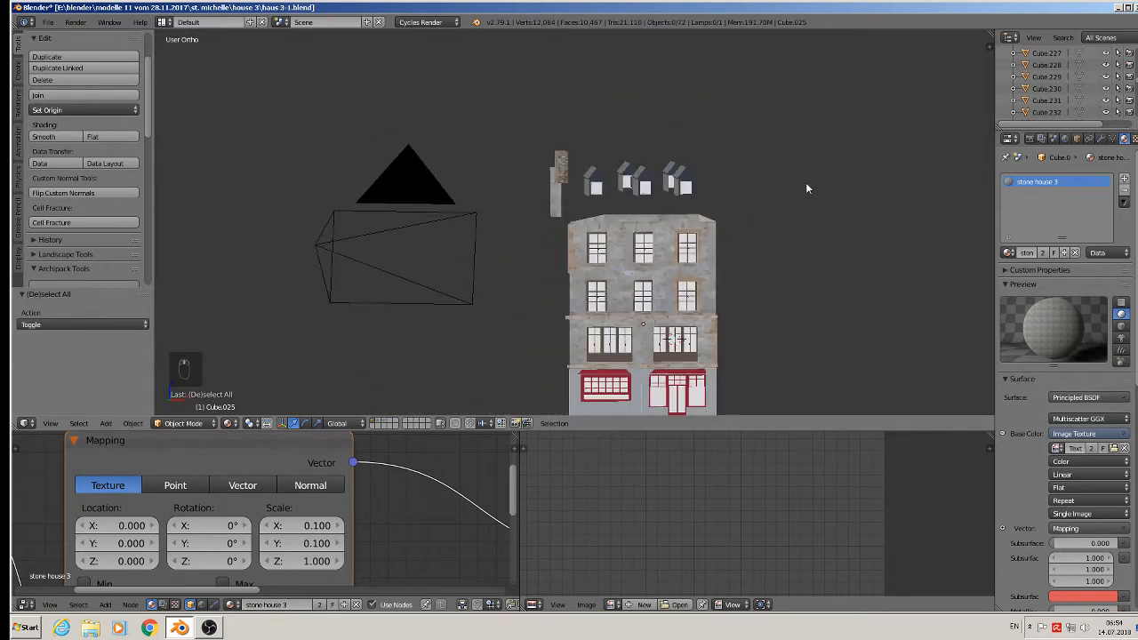
Save the house file.
shift+middle_drag(805, 237, 528, 204)
scroll(418, 169, down, 3)
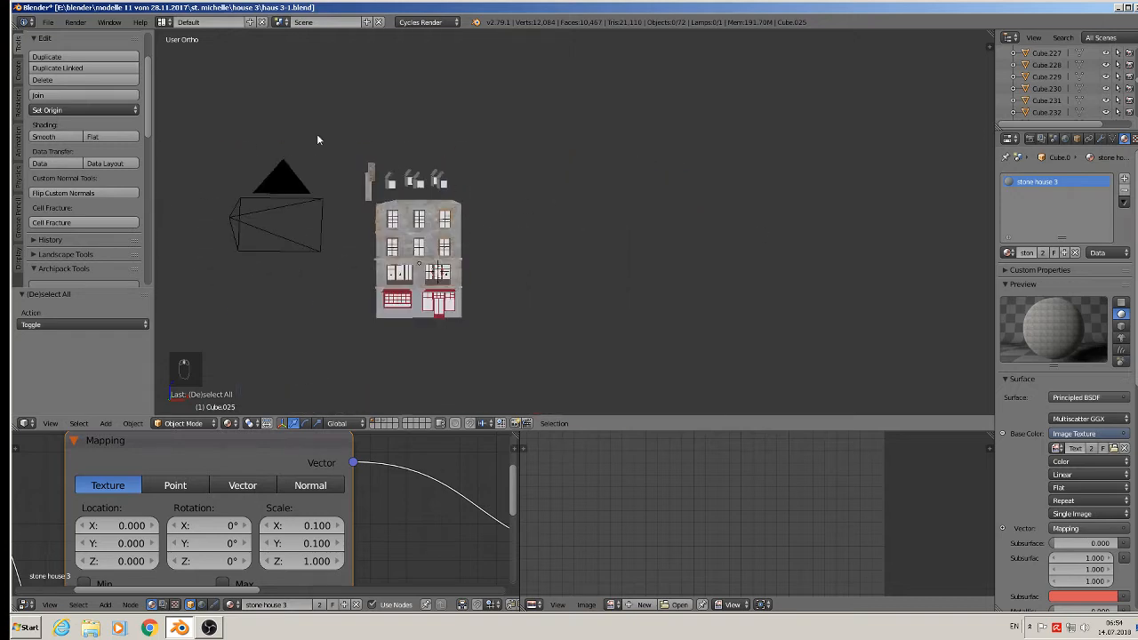
click(48, 22)
click(69, 115)
Examine the reference photos of the real stone houses, especially their facades and window surrounds.
scroll(689, 95, down, 10)
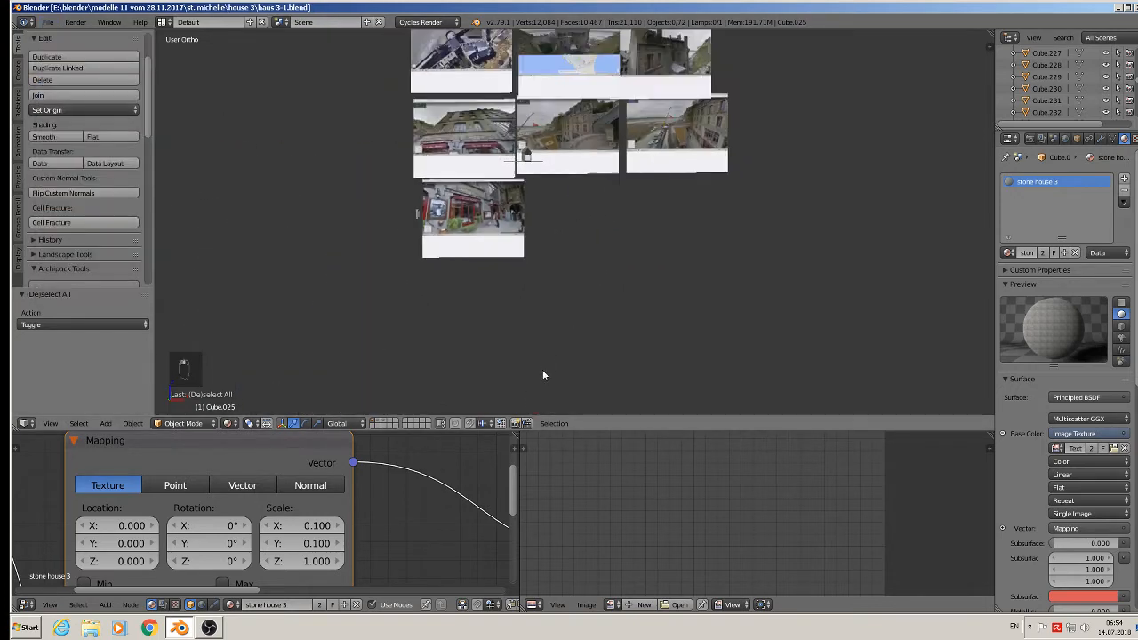
shift+middle_drag(646, 169, 644, 196)
scroll(645, 201, up, 10)
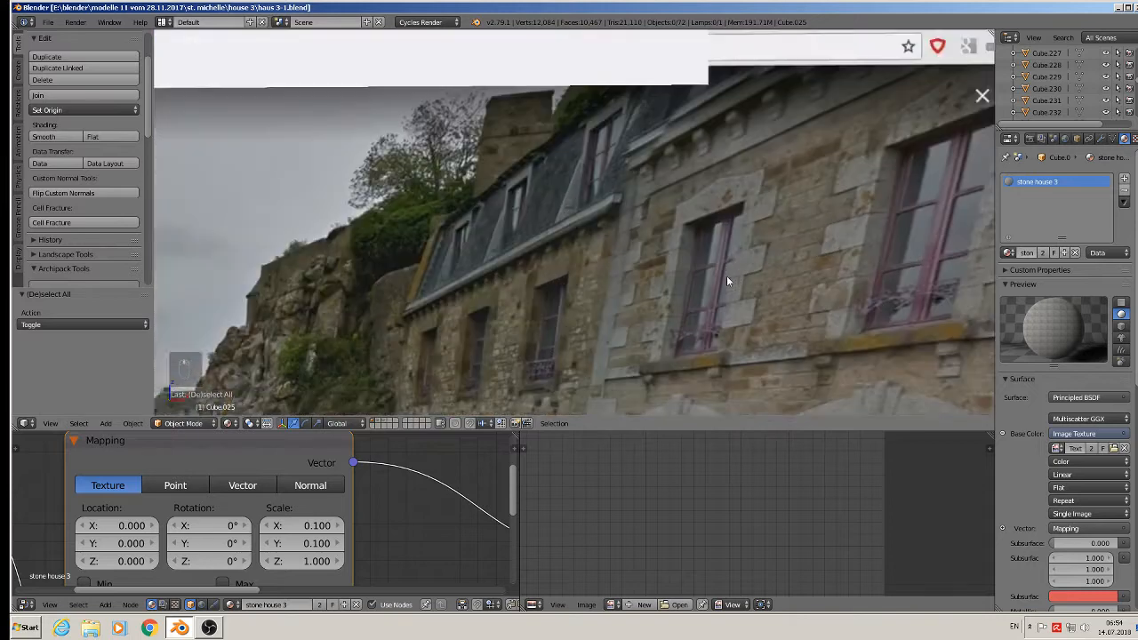
shift+scroll(763, 119, down, 3)
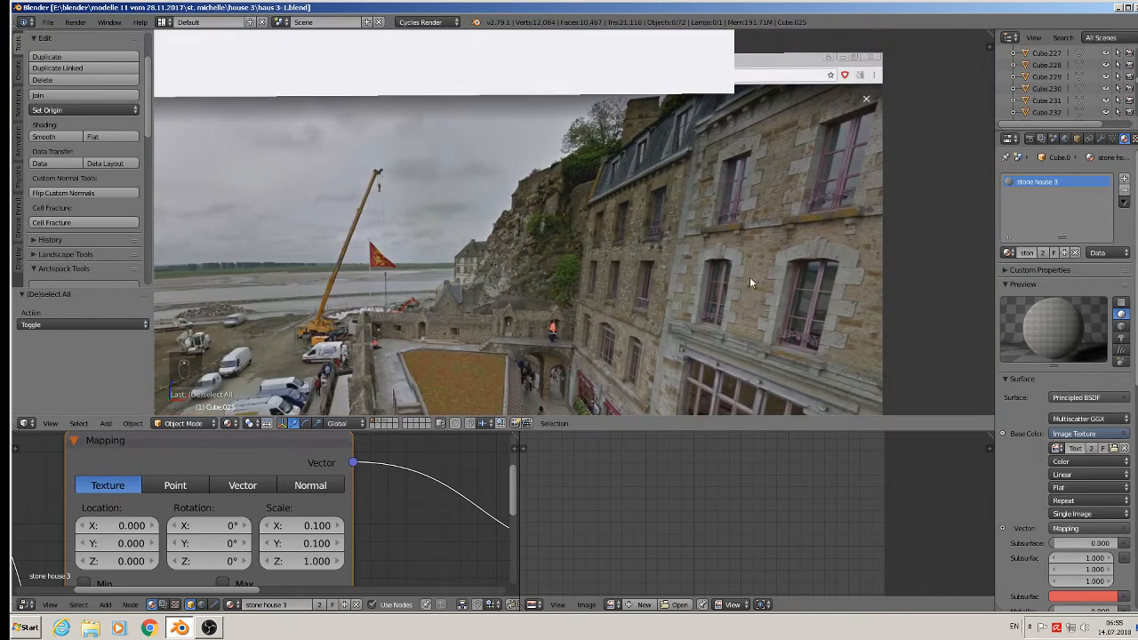
scroll(711, 321, down, 3)
shift+middle_drag(682, 354, 898, 93)
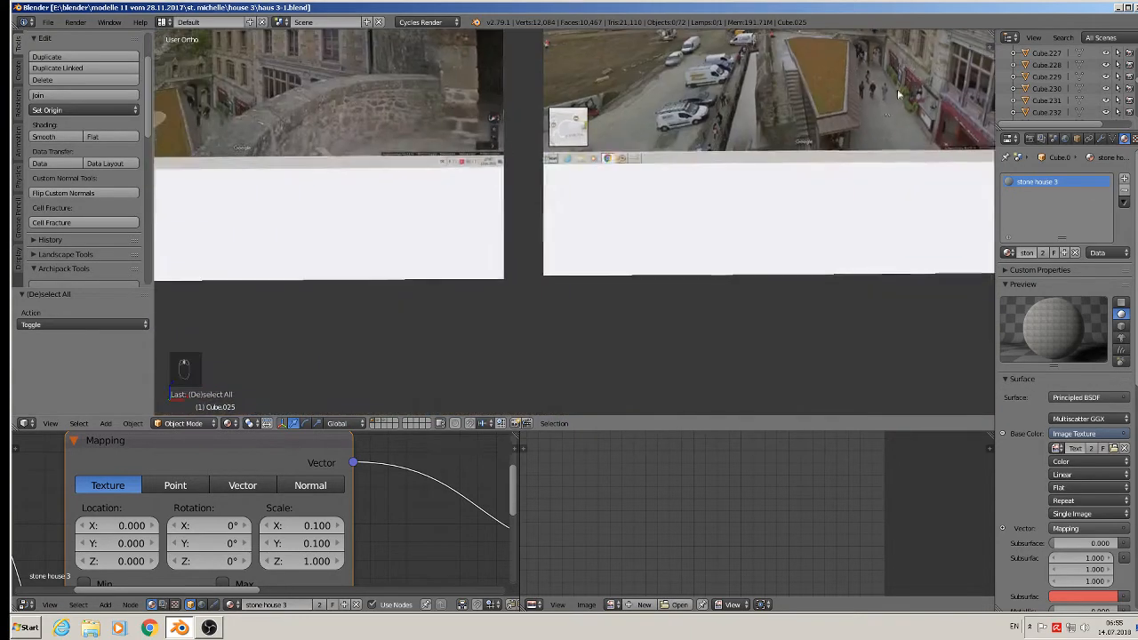
scroll(444, 475, down, 2)
scroll(256, 438, up, 2)
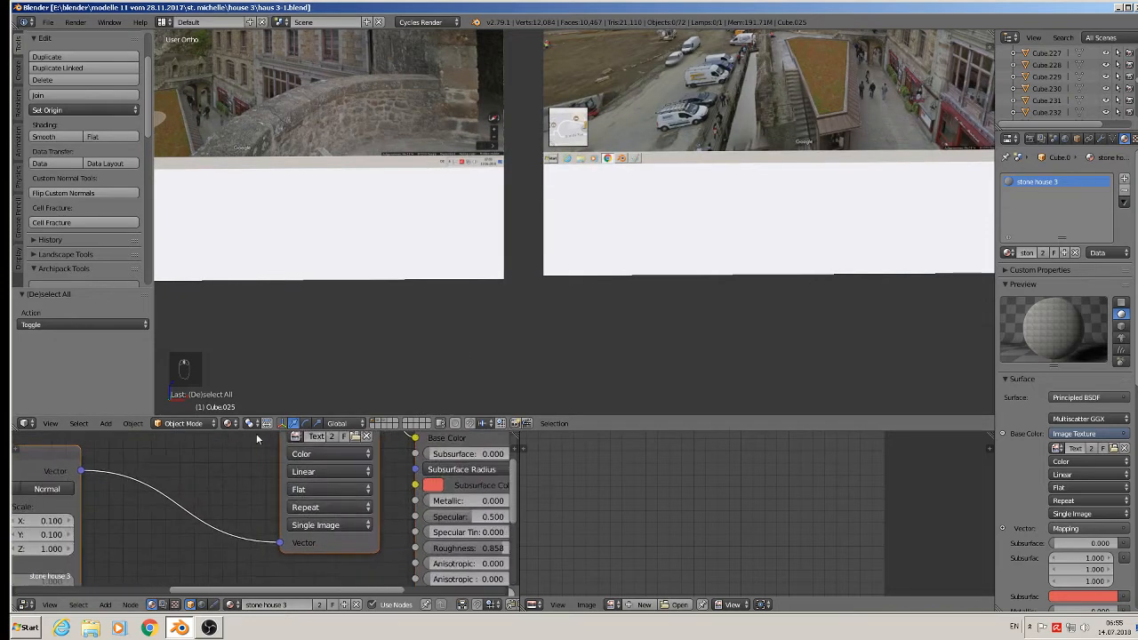
Look over the remaining reference photos and return to the house facade to compare its upper storeys.
shift+middle_drag(437, 203, 757, 81)
shift+middle_drag(524, 227, 893, 347)
scroll(782, 389, down, 4)
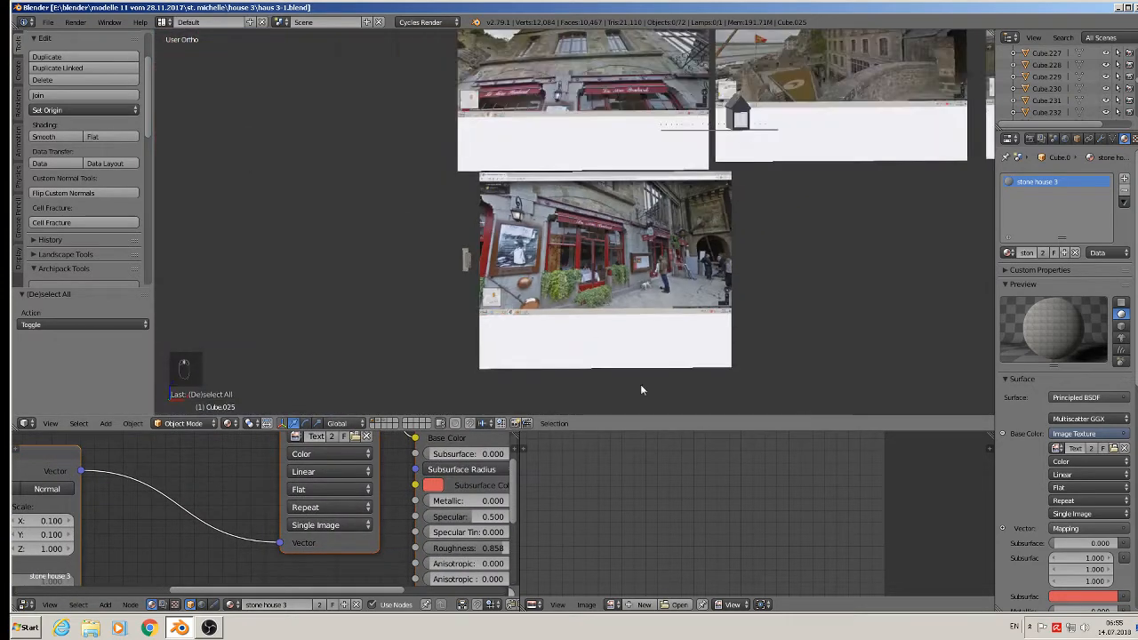
scroll(587, 393, down, 3)
scroll(537, 397, down, 4)
shift+middle_drag(537, 397, 673, 104)
scroll(634, 169, up, 5)
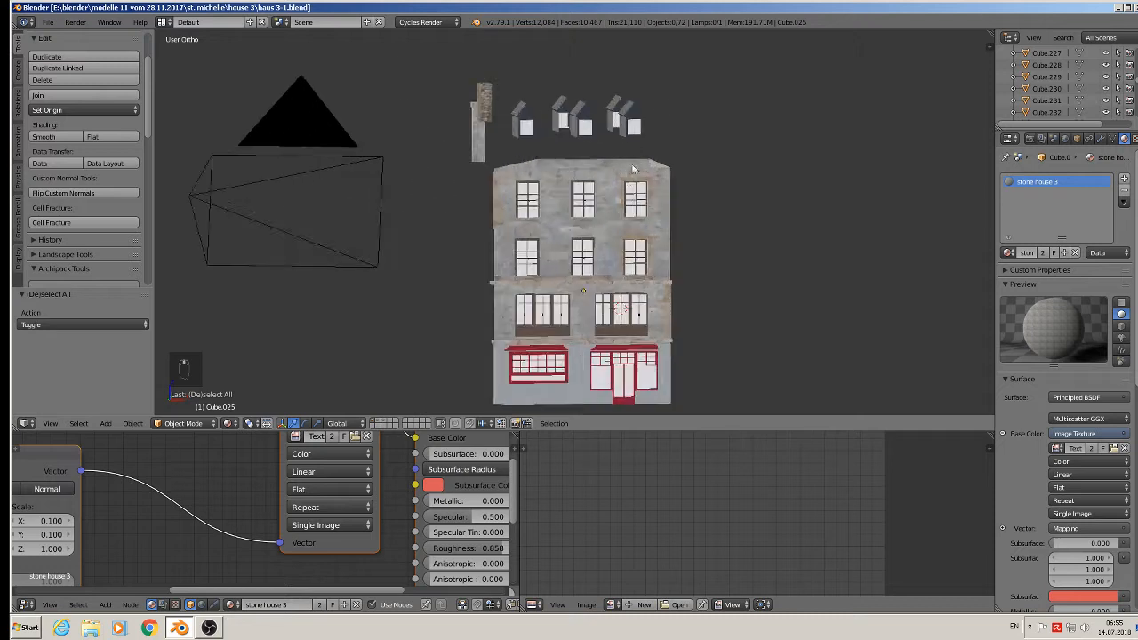
scroll(634, 169, up, 4)
shift+middle_drag(634, 169, 548, 252)
Spread out the stone house 3 material's nodes and insert a MixRGB node between the Image Texture and the Principled BSDF base color.
middle_drag(197, 473, 60, 542)
scroll(154, 518, down, 4)
scroll(160, 519, down, 3)
drag(169, 487, 101, 490)
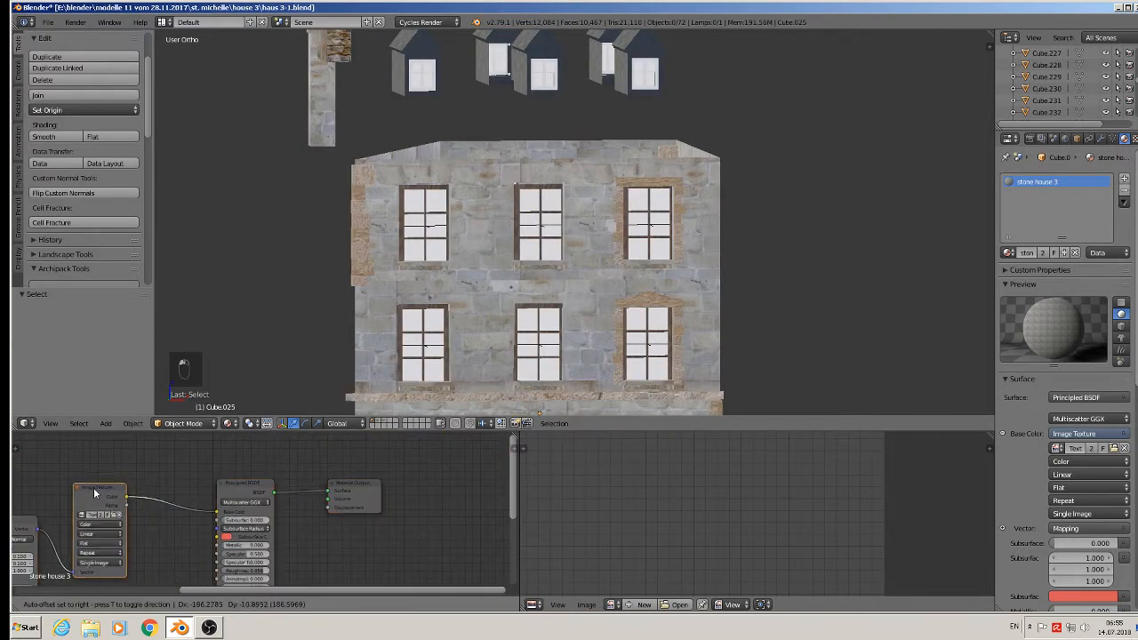
drag(244, 492, 285, 475)
middle_drag(174, 549, 229, 577)
scroll(288, 526, up, 2)
click(104, 604)
mouse_move(129, 533)
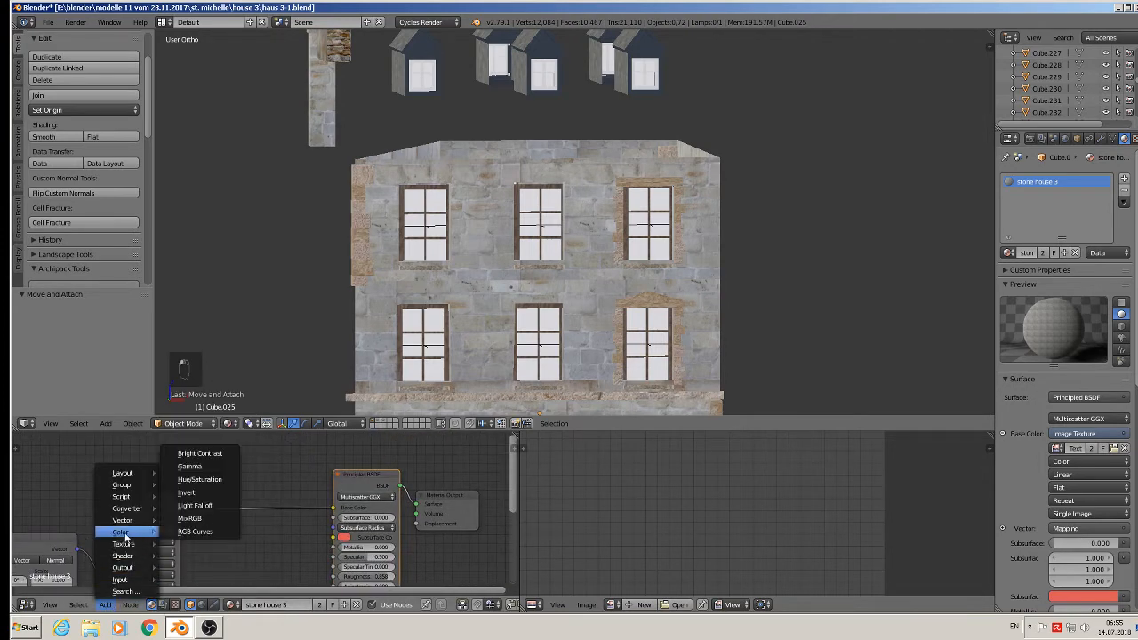
click(210, 524)
click(227, 480)
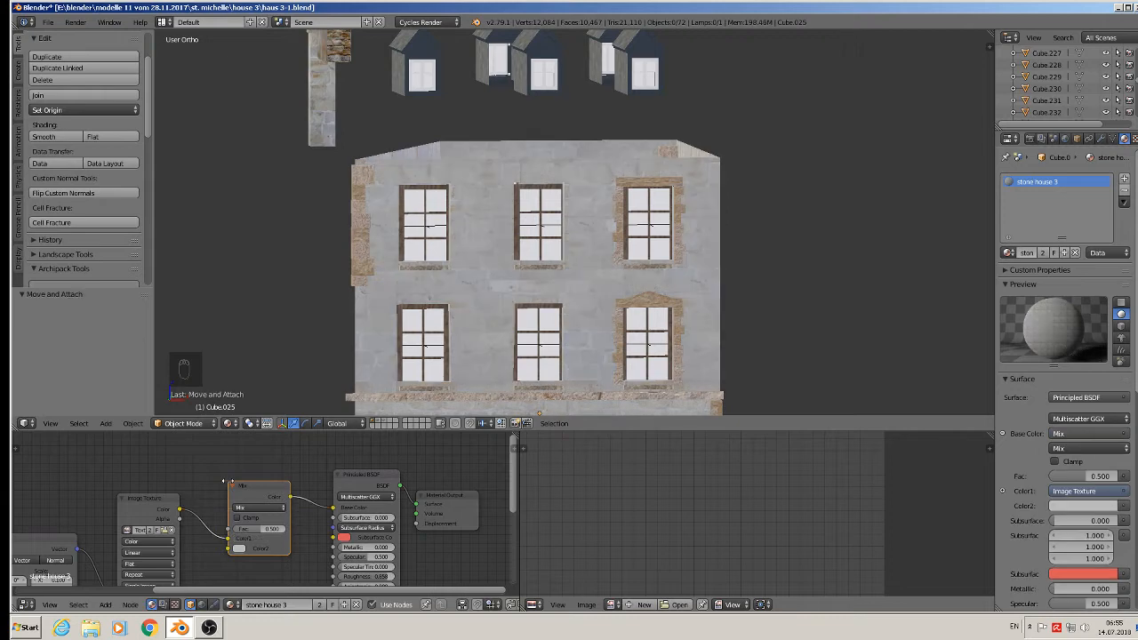
Set the Mix node's Color2 to a sandy beige and check the tinted stone walls.
scroll(473, 285, up, 8)
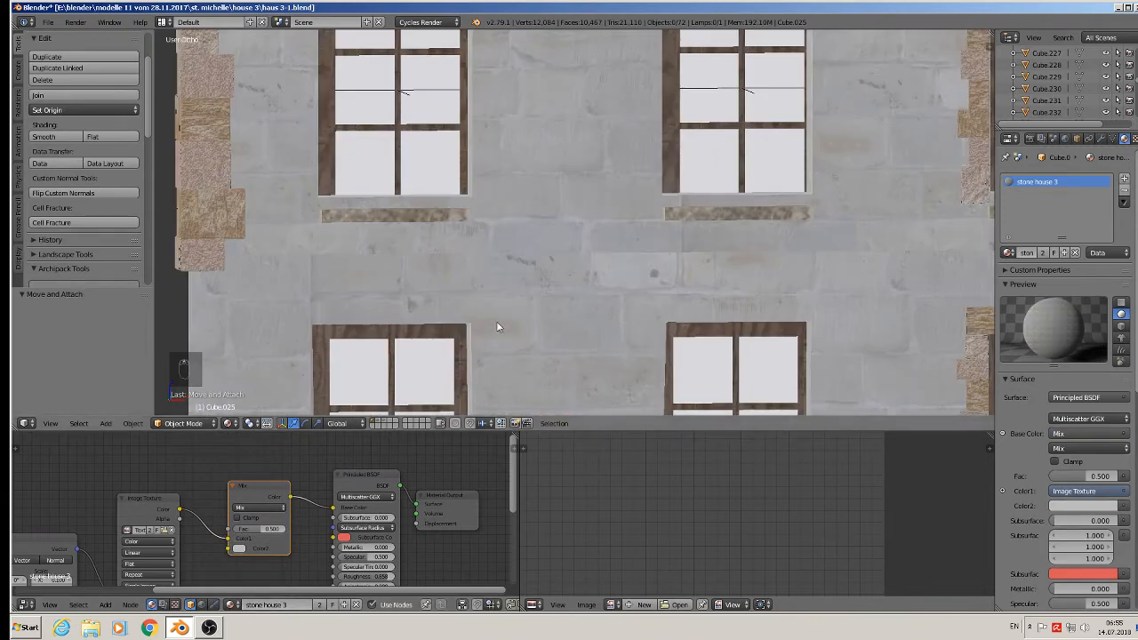
scroll(496, 327, down, 3)
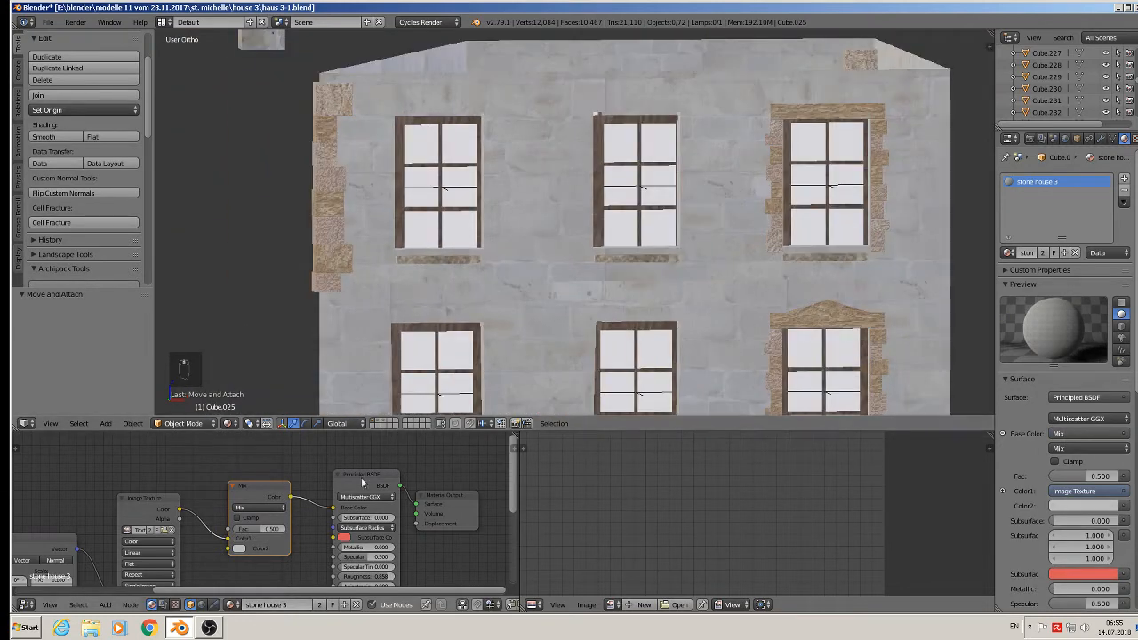
click(238, 549)
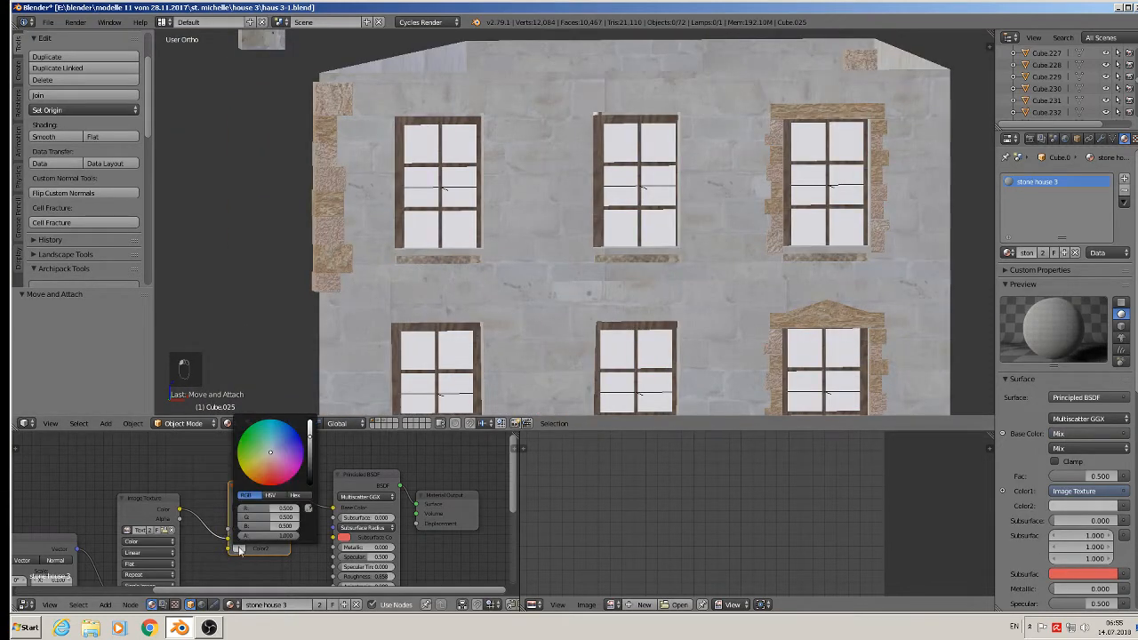
click(265, 464)
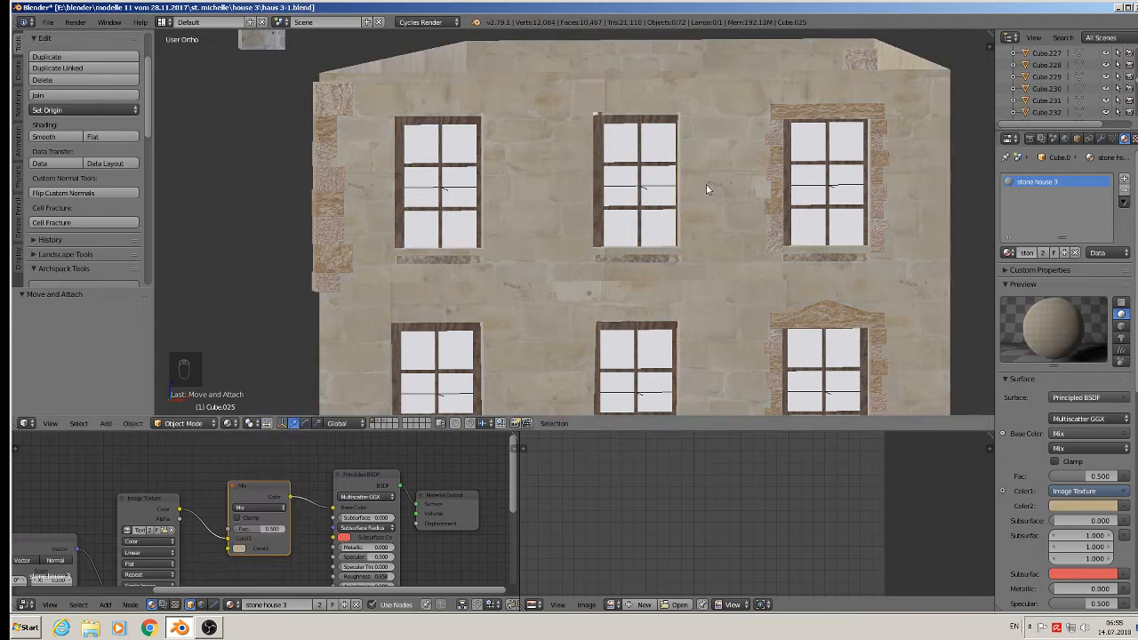
scroll(712, 267, down, 3)
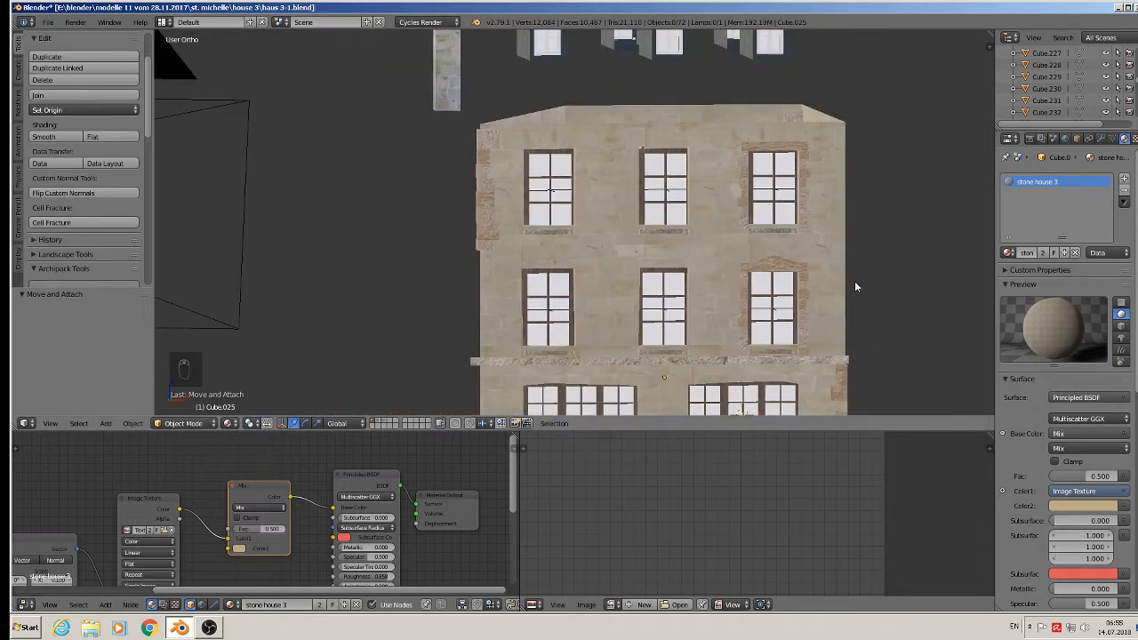
scroll(778, 347, up, 2)
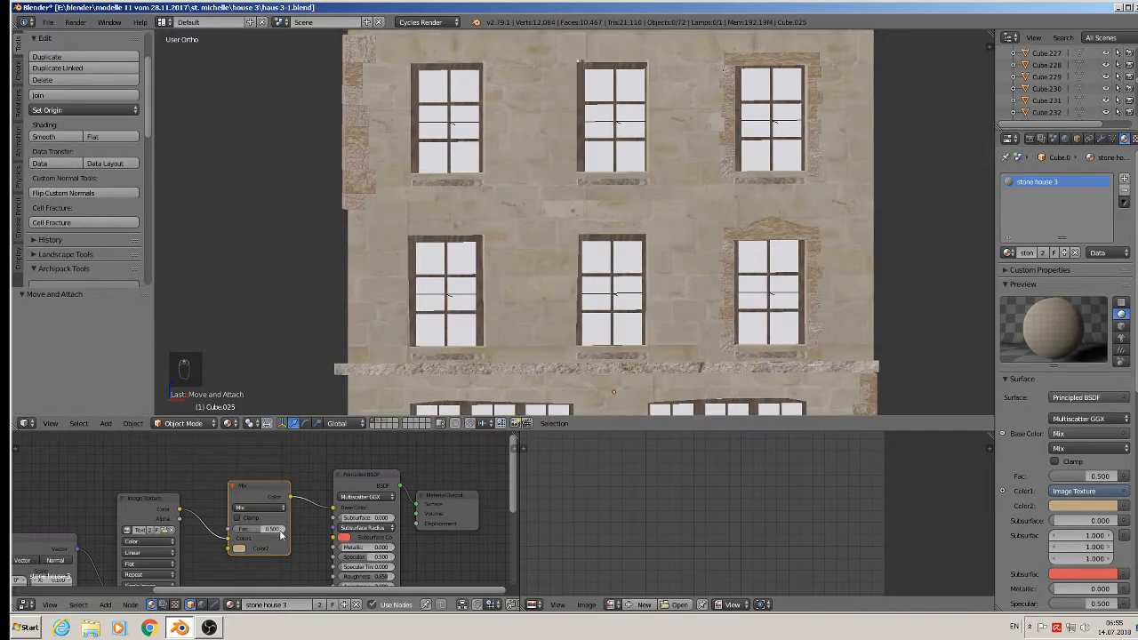
scroll(588, 321, down, 2)
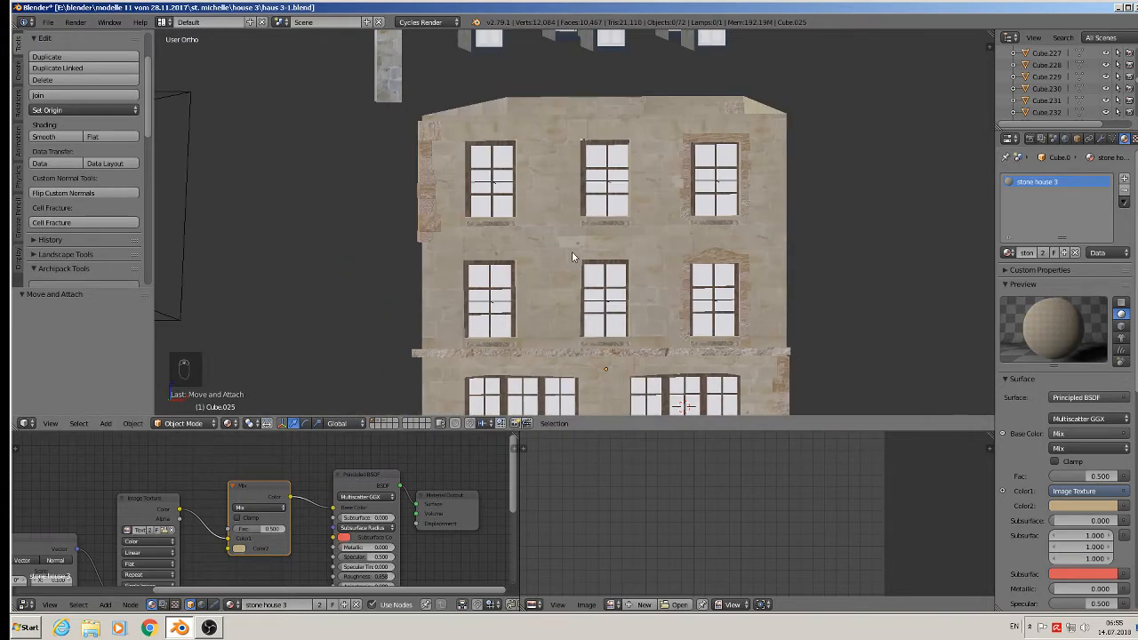
Select the column of corner stones beside the top full storey and inspect it up close and from the front.
key(Tab)
key(Tab)
right_click(424, 193)
scroll(424, 192, up, 6)
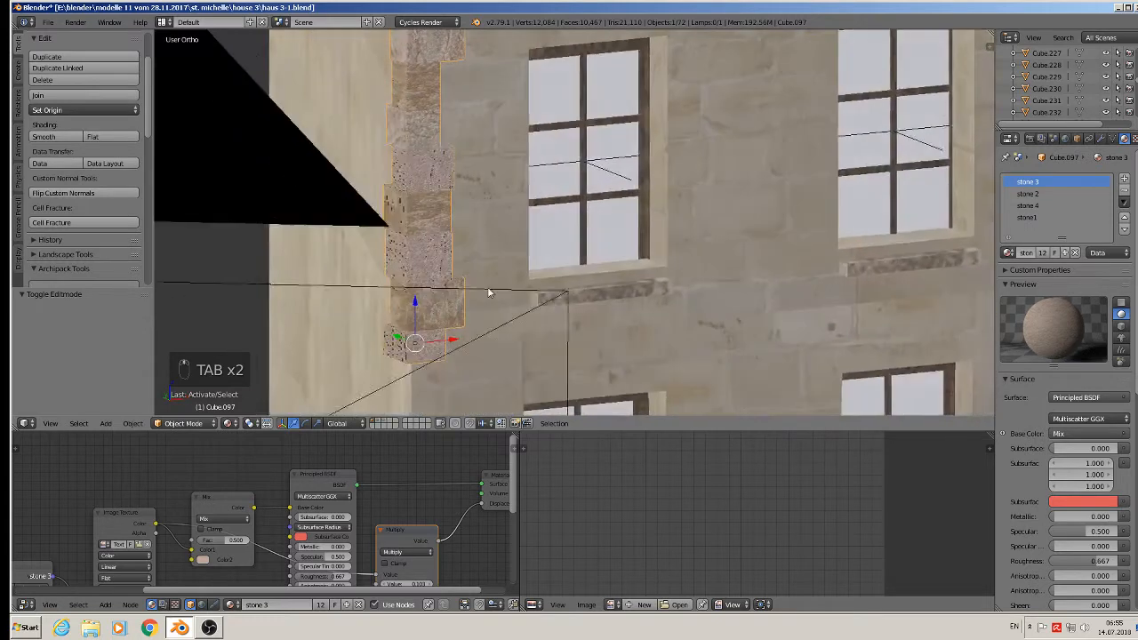
middle_drag(487, 292, 446, 275)
scroll(513, 294, down, 3)
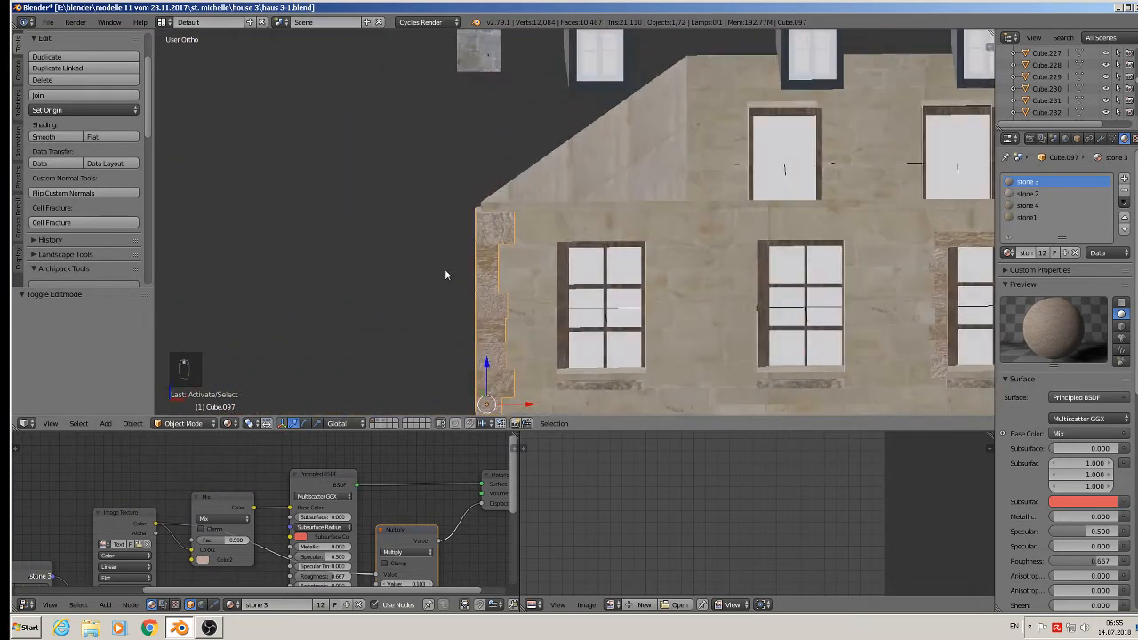
shift+middle_drag(537, 297, 500, 207)
Delete the vertices of the six lower corner stones, keeping only the top two stones of the column.
key(Tab)
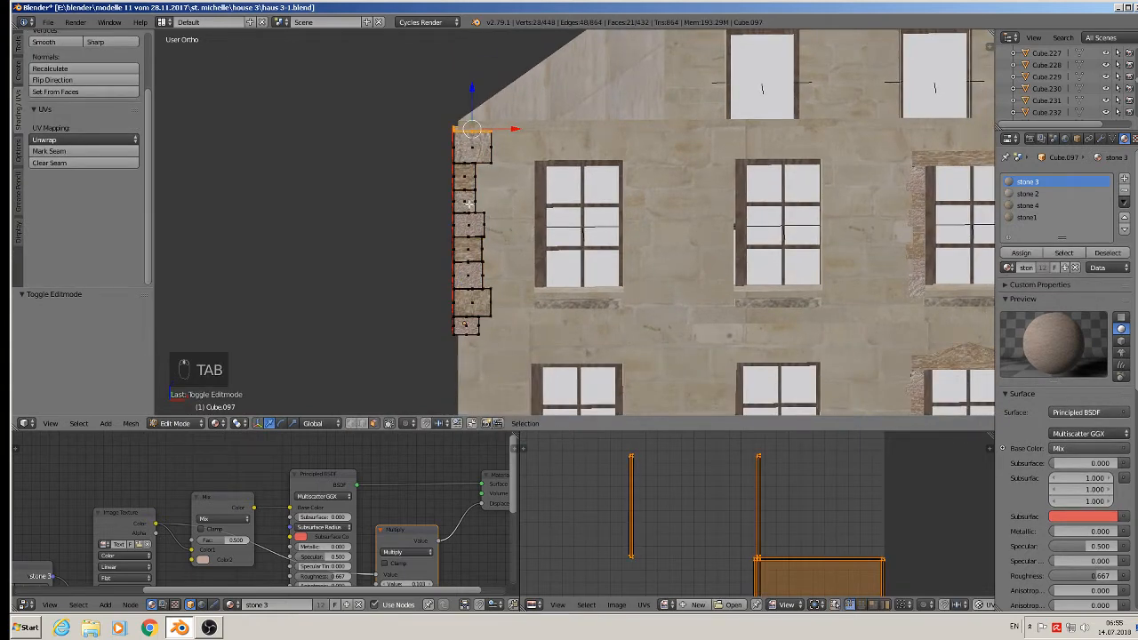
key(a)
key(a)
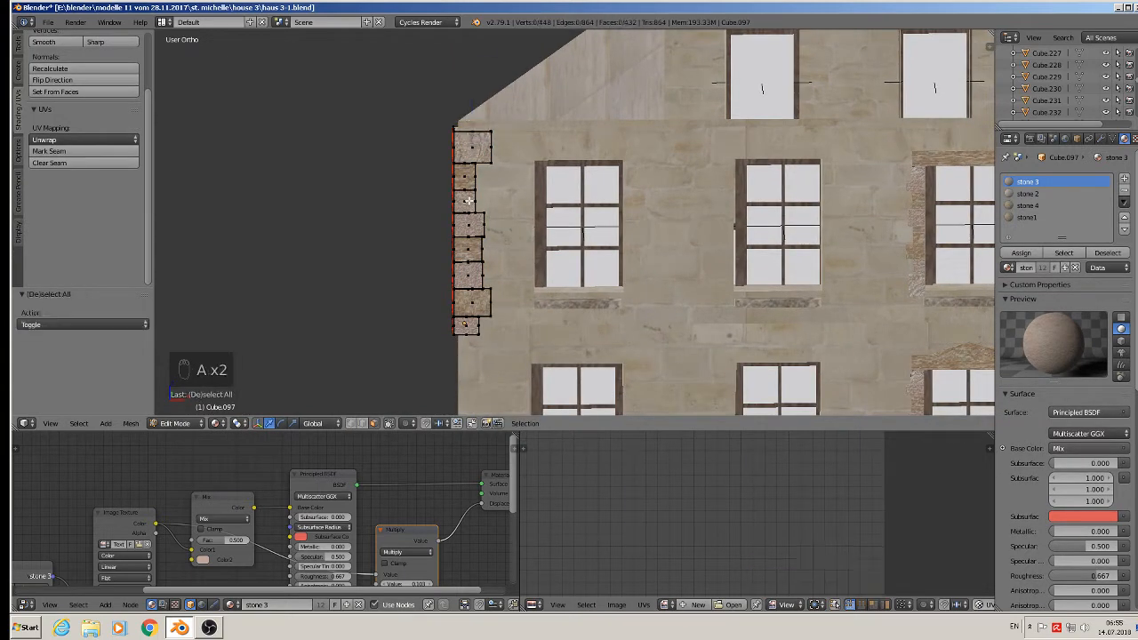
key(l)
key(l)
key(l)
key(l)
key(l)
key(l)
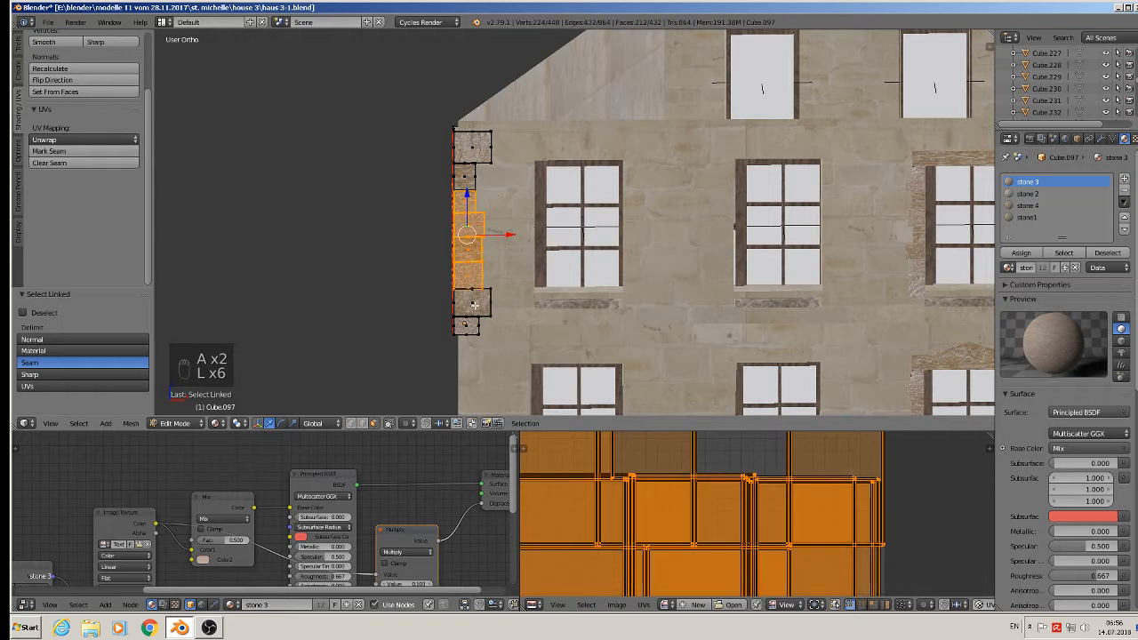
key(l)
key(l)
key(x)
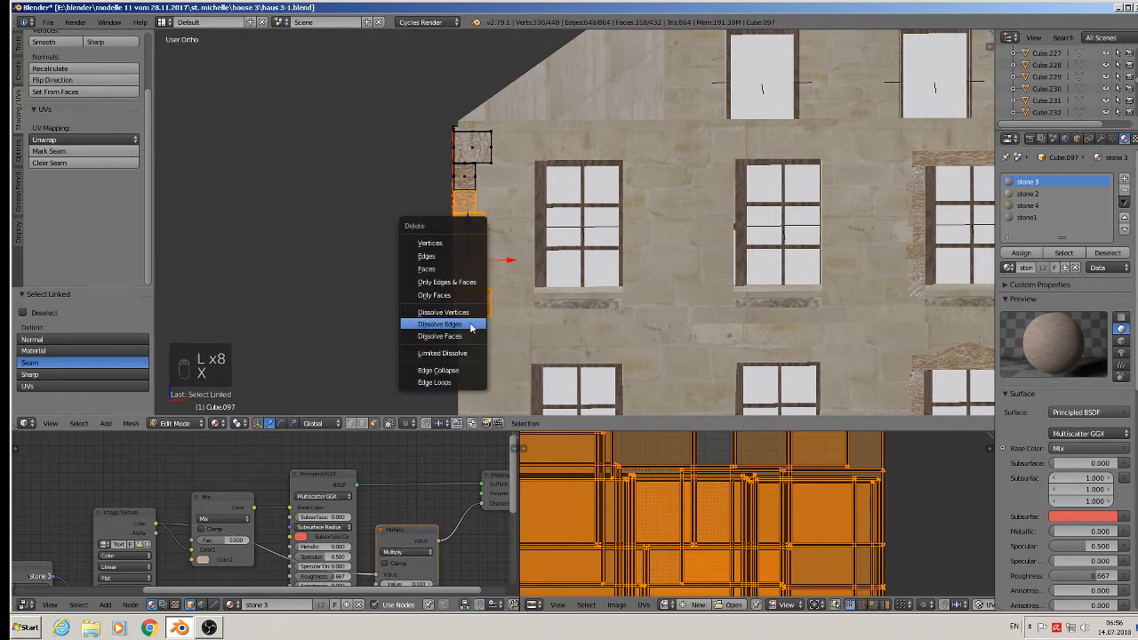
click(444, 242)
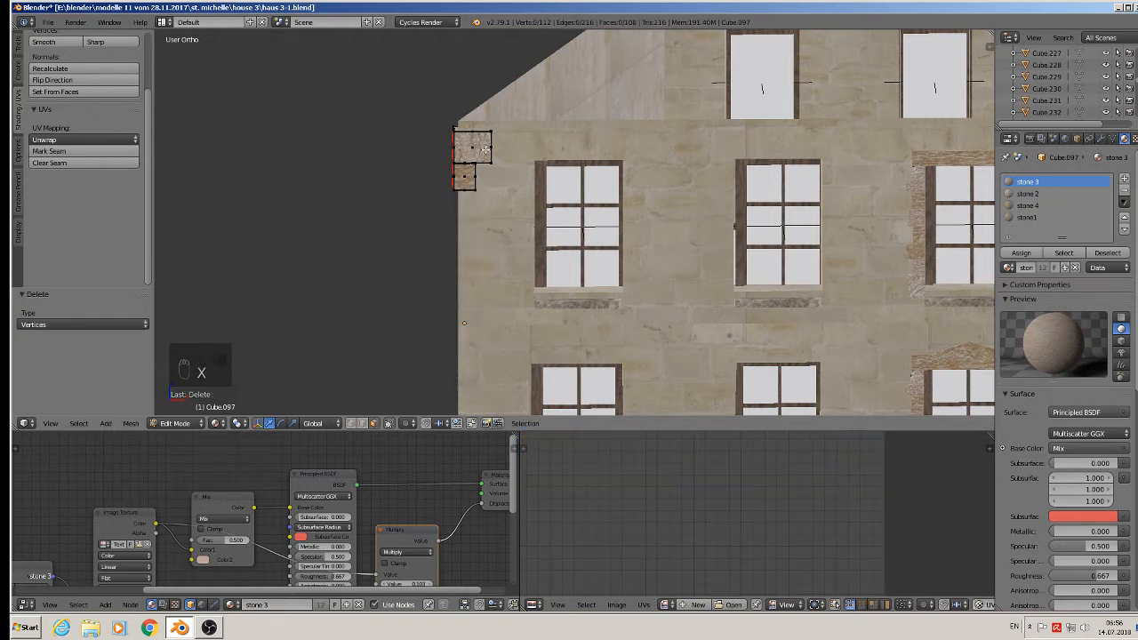
Select the wide top corner stone's window-side end with its bevel and move it 0.006 along X.
scroll(487, 151, up, 2)
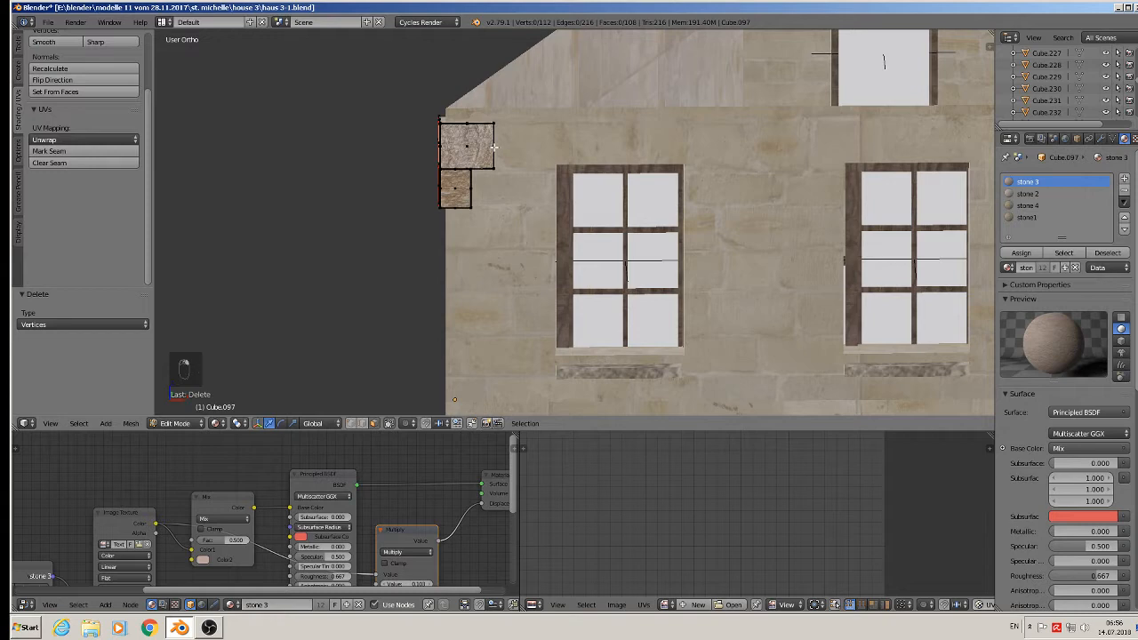
middle_drag(494, 146, 489, 153)
right_click(490, 153)
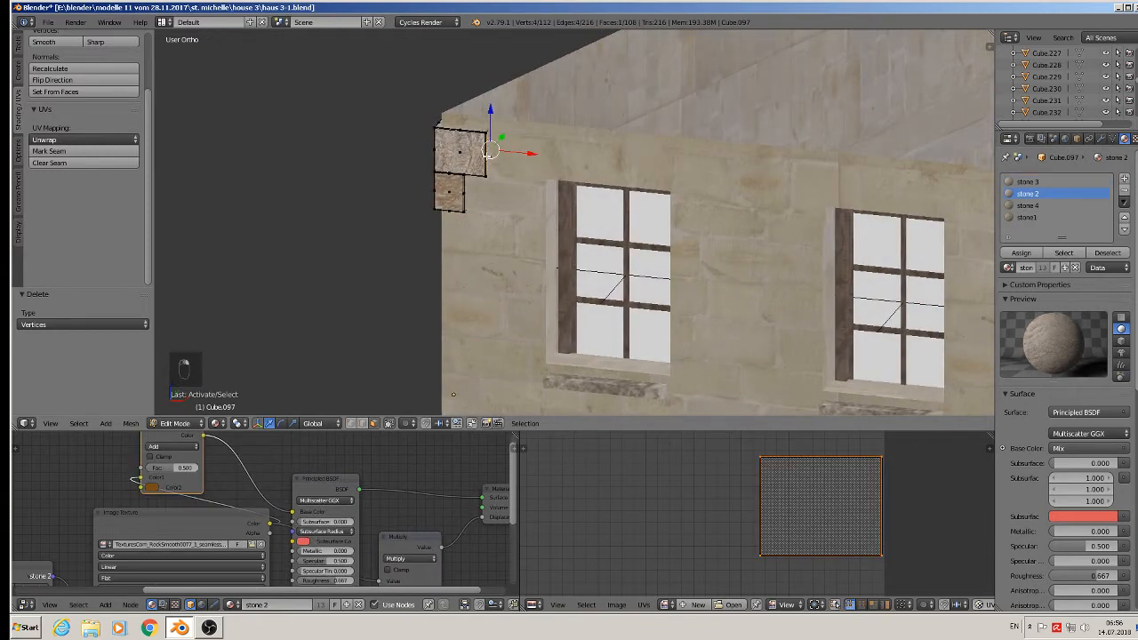
scroll(490, 151, up, 6)
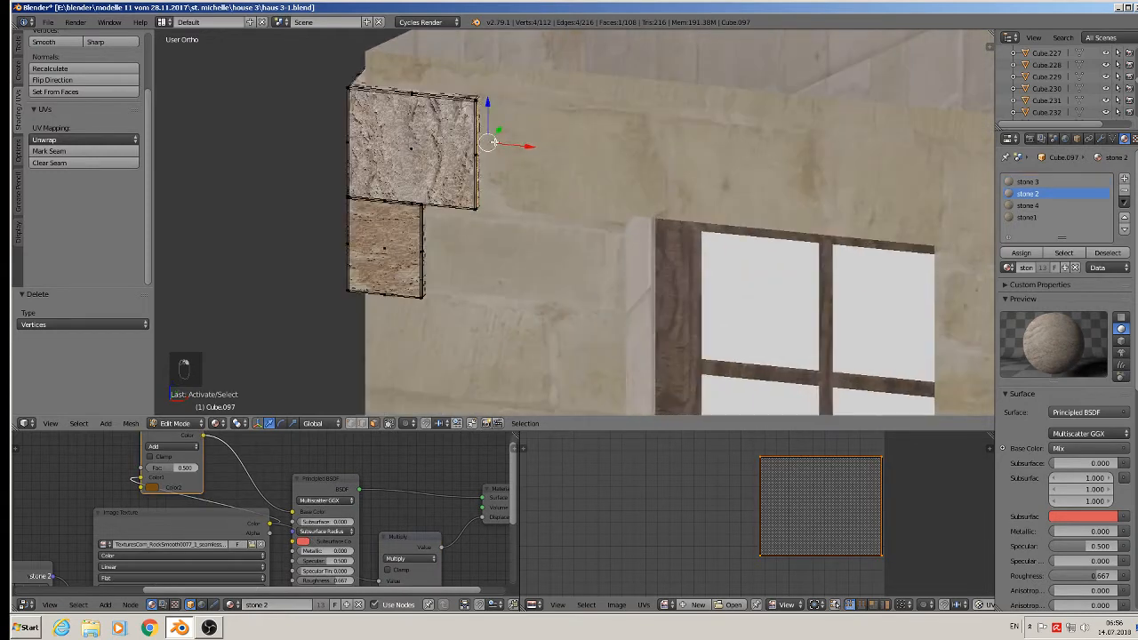
scroll(490, 142, down, 7)
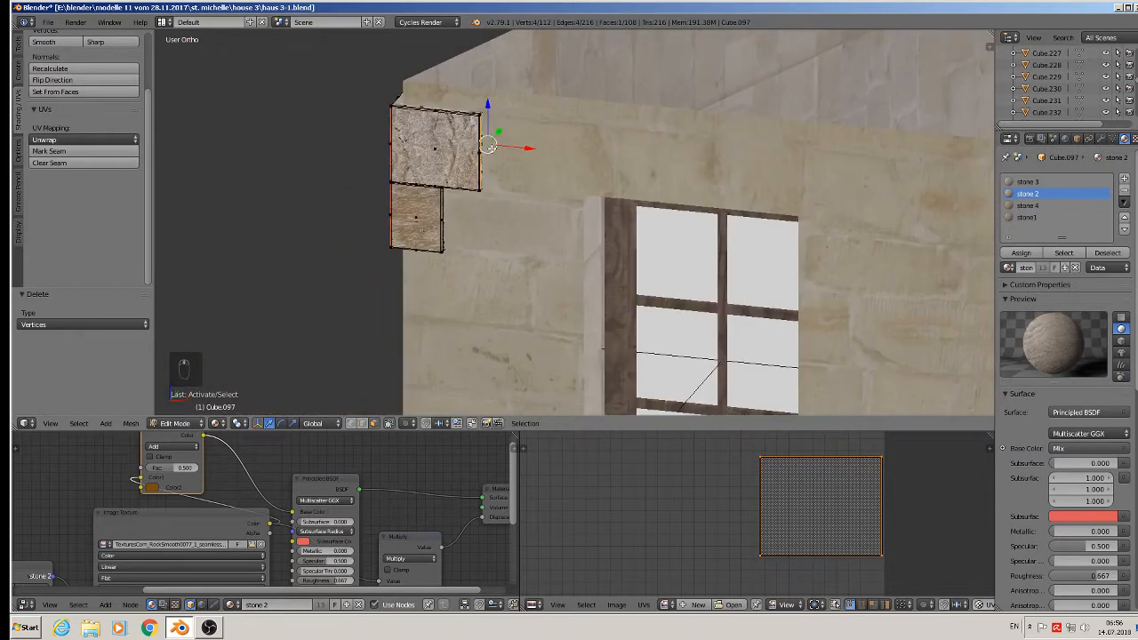
scroll(489, 149, up, 3)
key(ctrl+KP_Add)
key(ctrl+KP_Add)
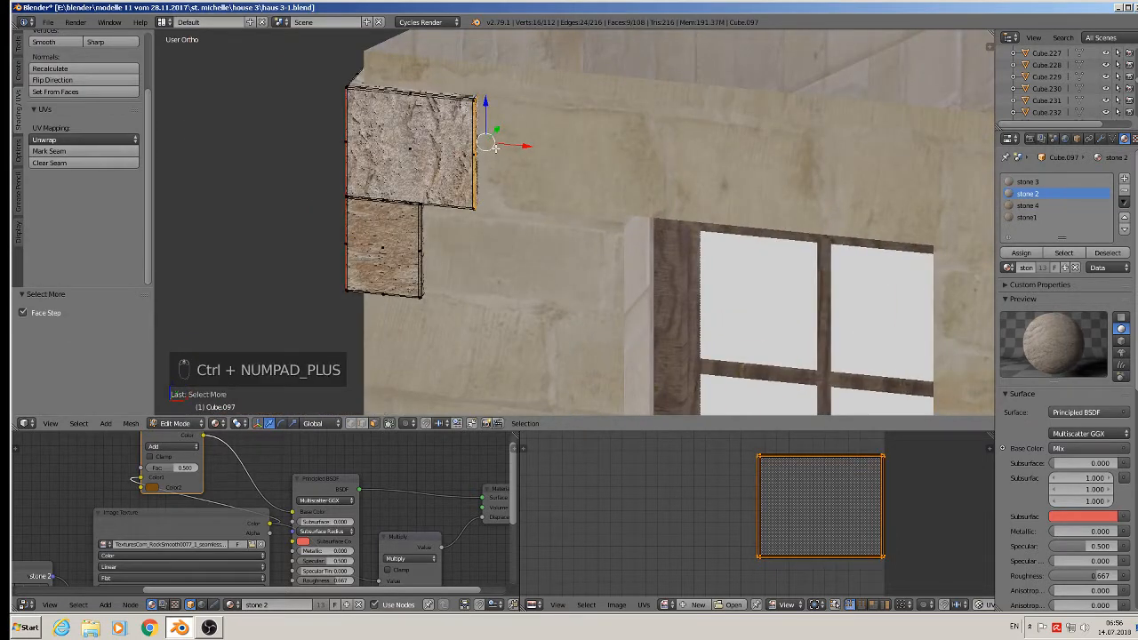
scroll(495, 148, down, 2)
middle_drag(495, 149, 508, 137)
drag(510, 148, 516, 146)
scroll(487, 191, down, 3)
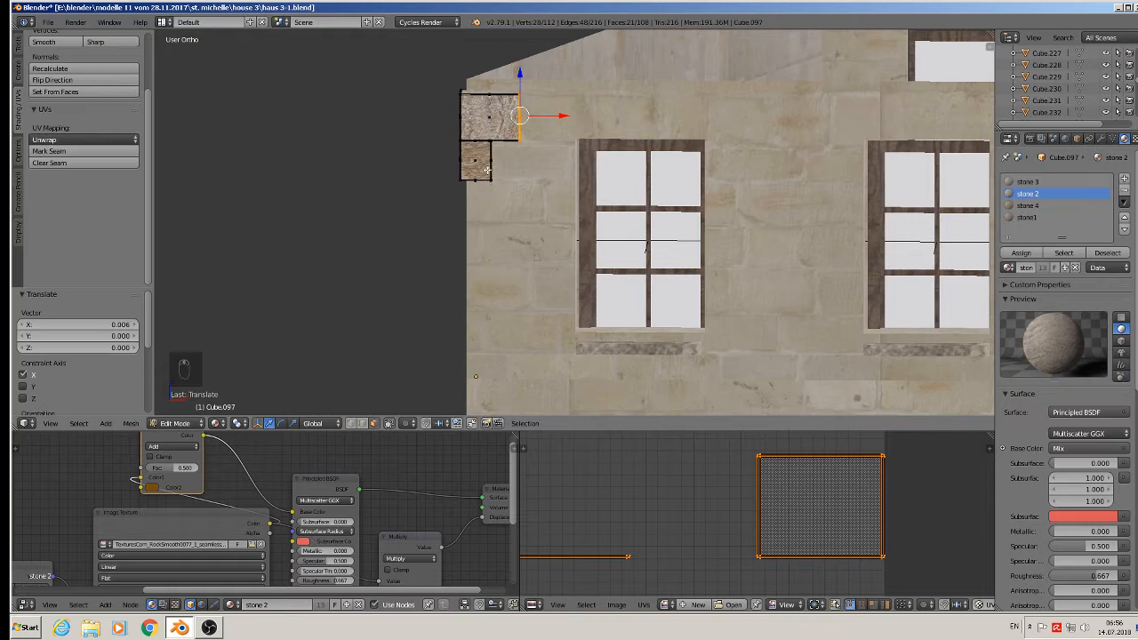
shift+middle_drag(458, 217, 454, 213)
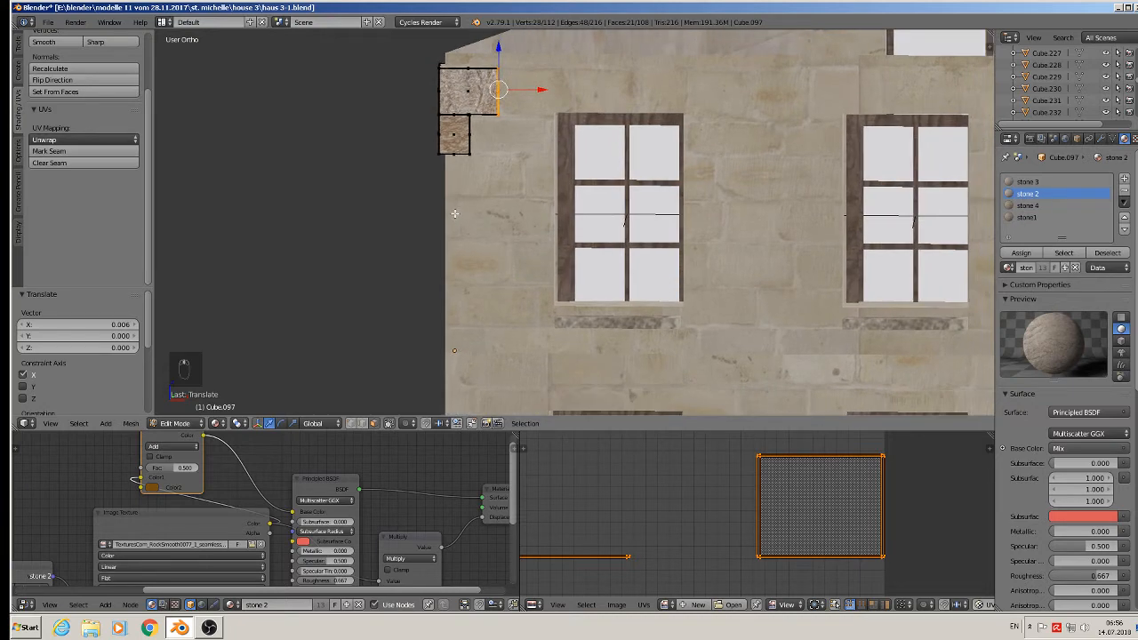
Apply rotation and scale to the two-stone corner object and set its origin to geometry.
key(Tab)
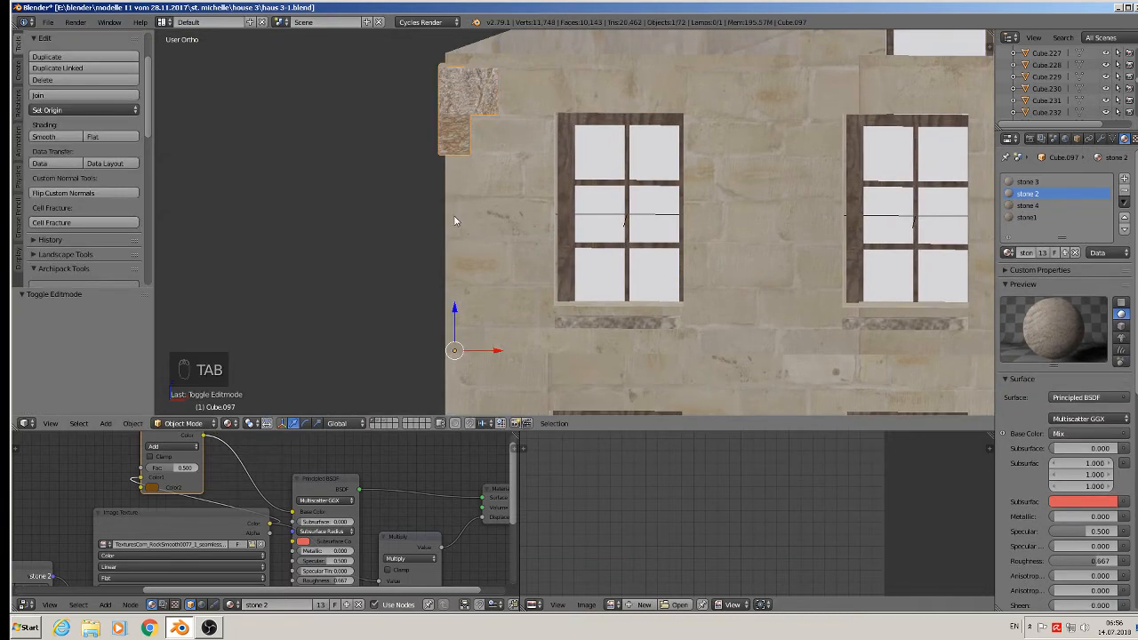
click(132, 423)
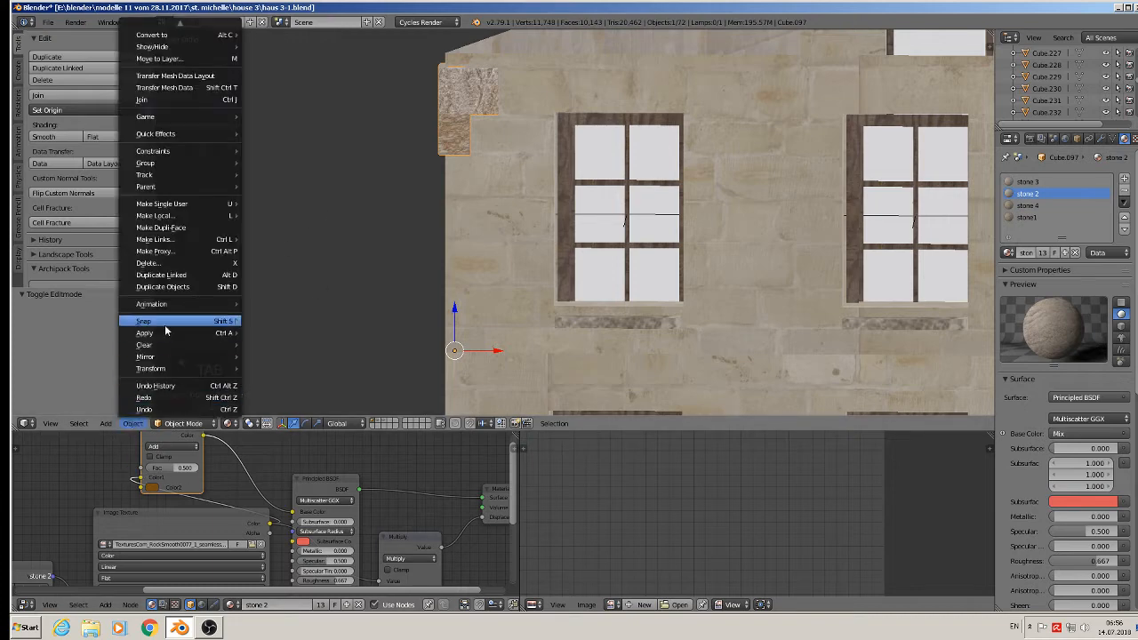
mouse_move(210, 333)
click(301, 366)
scroll(610, 133, up, 1)
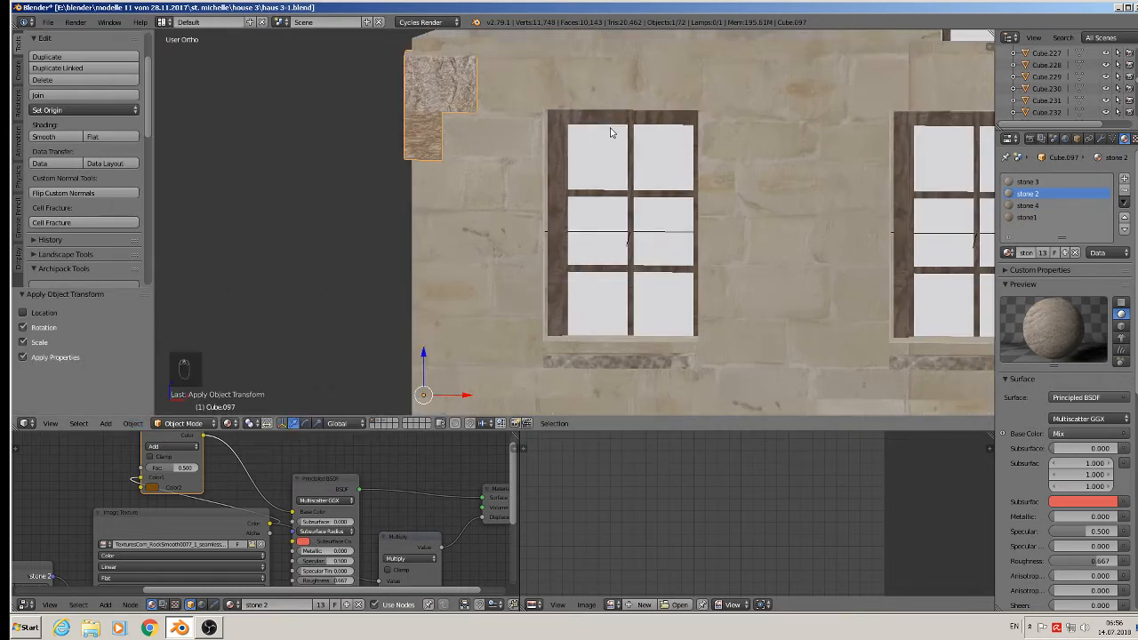
scroll(874, 155, down, 2)
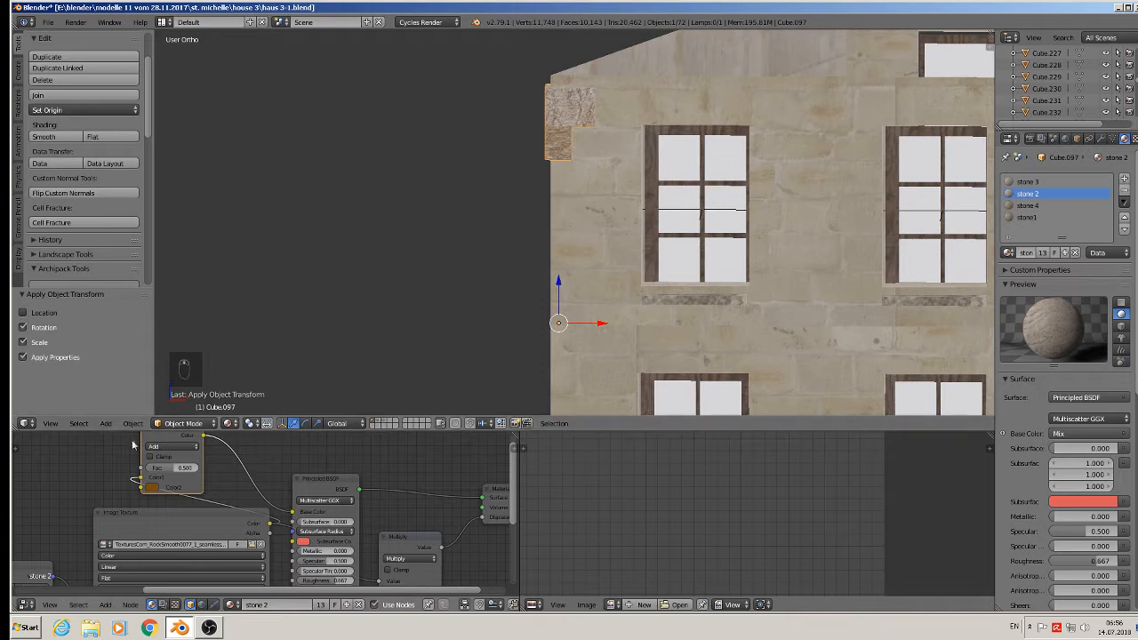
click(73, 109)
click(92, 137)
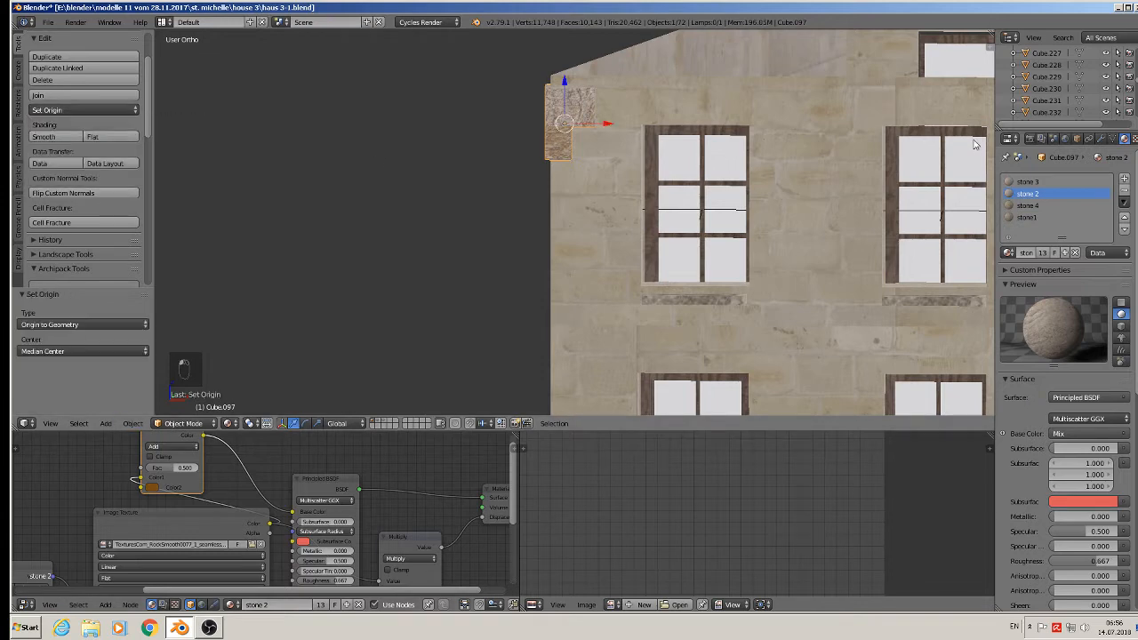
Add an Array modifier to the corner stones with a relative offset of 0 in X and 1 in Z.
click(1100, 138)
click(1037, 180)
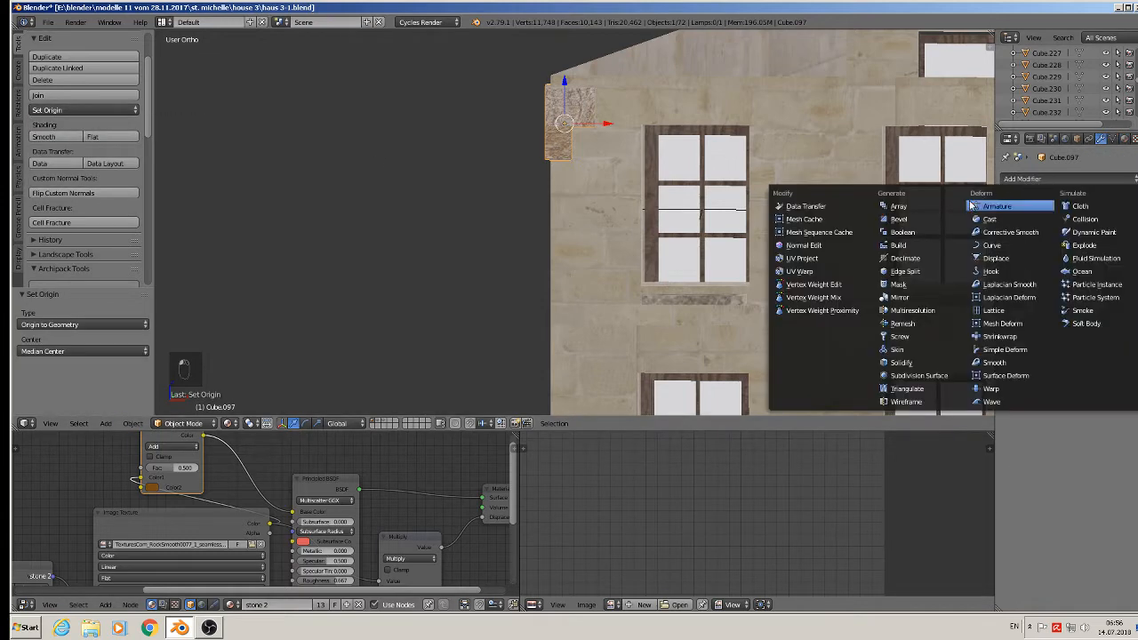
click(901, 210)
click(1122, 301)
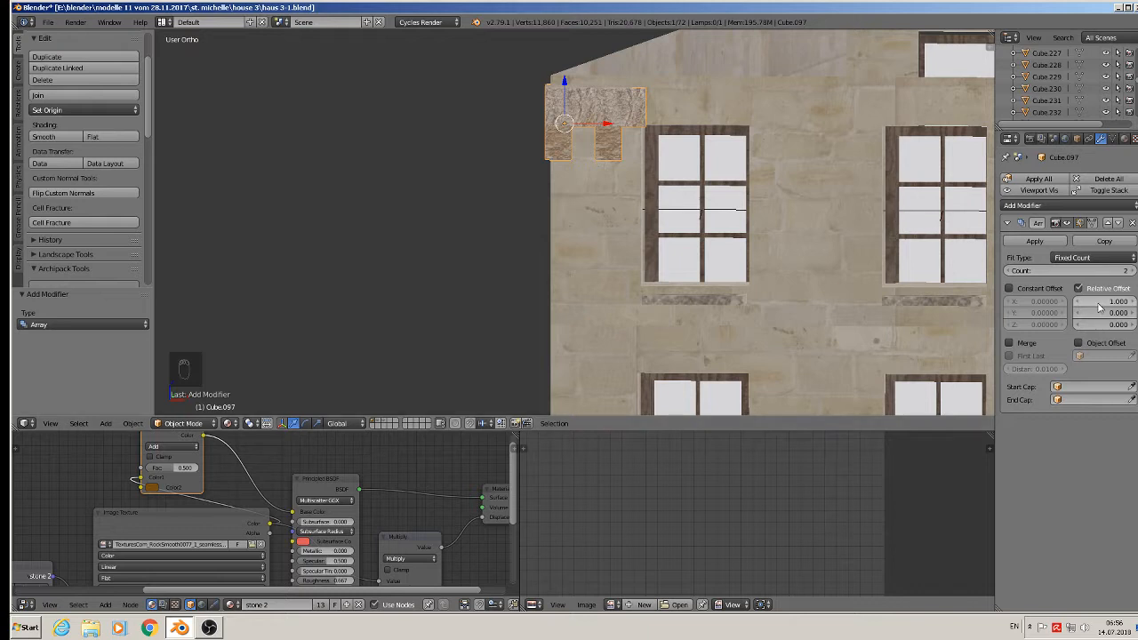
text(0)
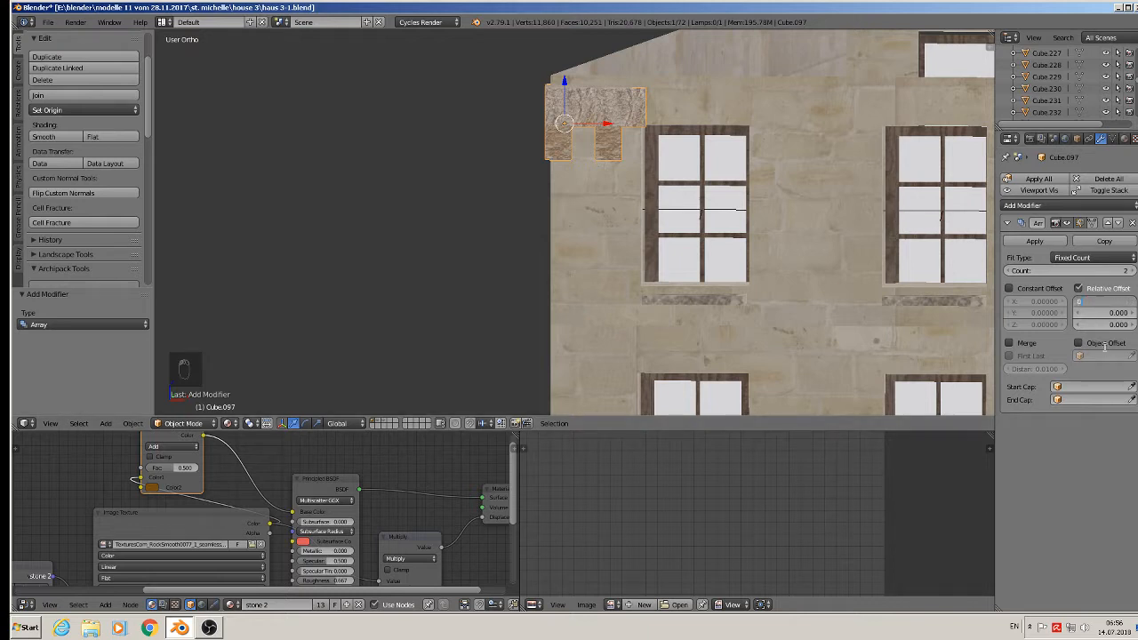
click(1101, 343)
click(1098, 327)
text(1)
click(1097, 342)
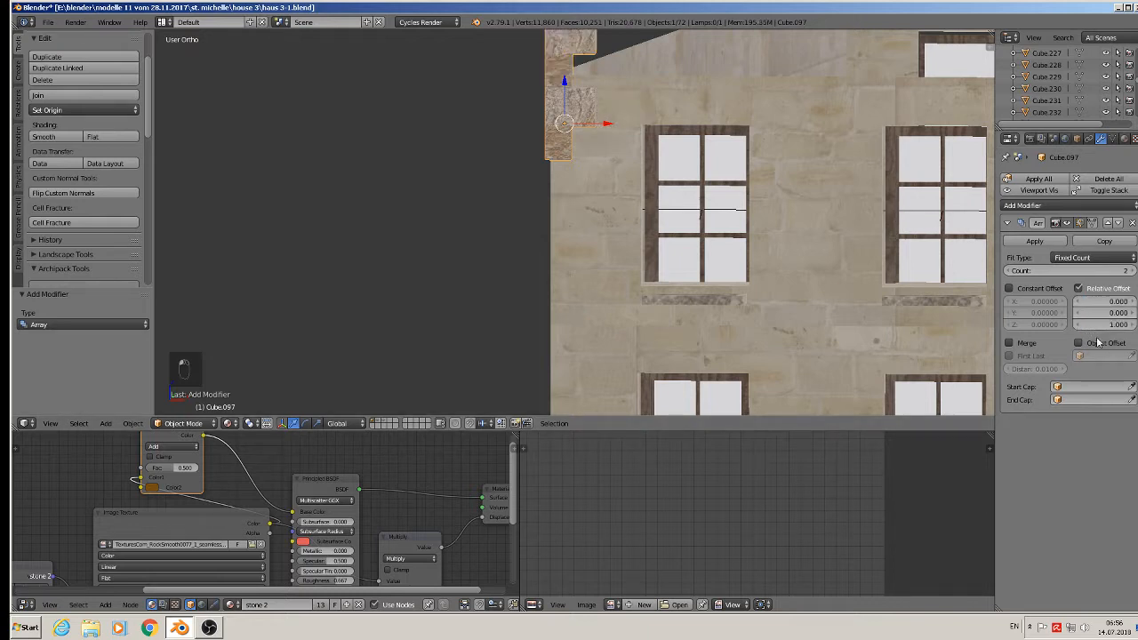
Set the corner stone array's relative Z offset to -1 so the copies run down the facade.
click(1111, 324)
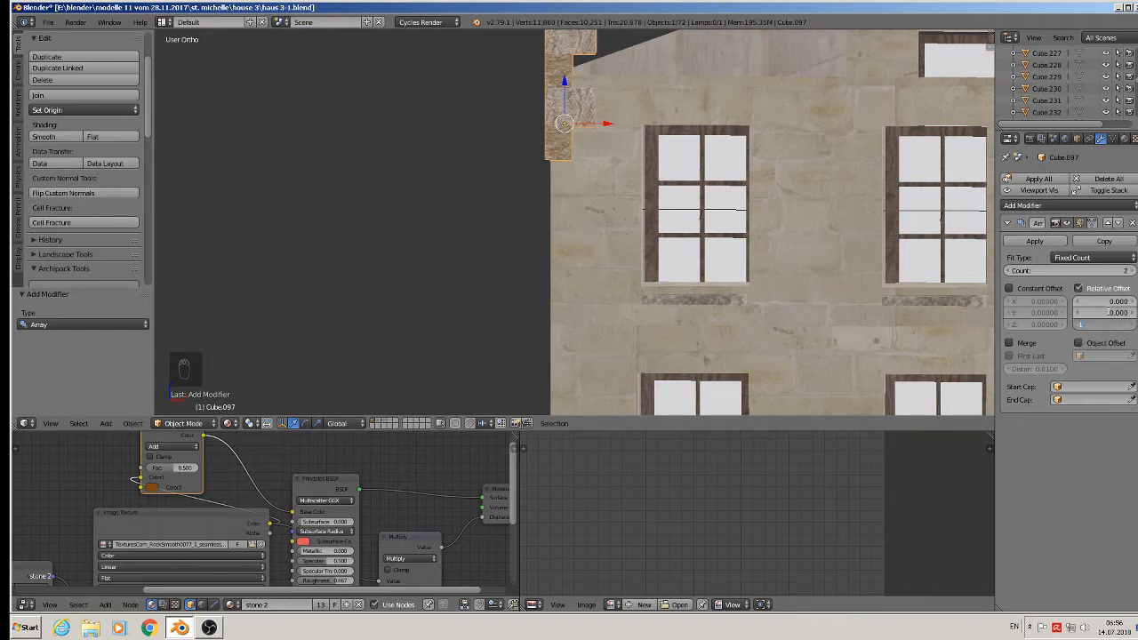
text(-1)
key(Return)
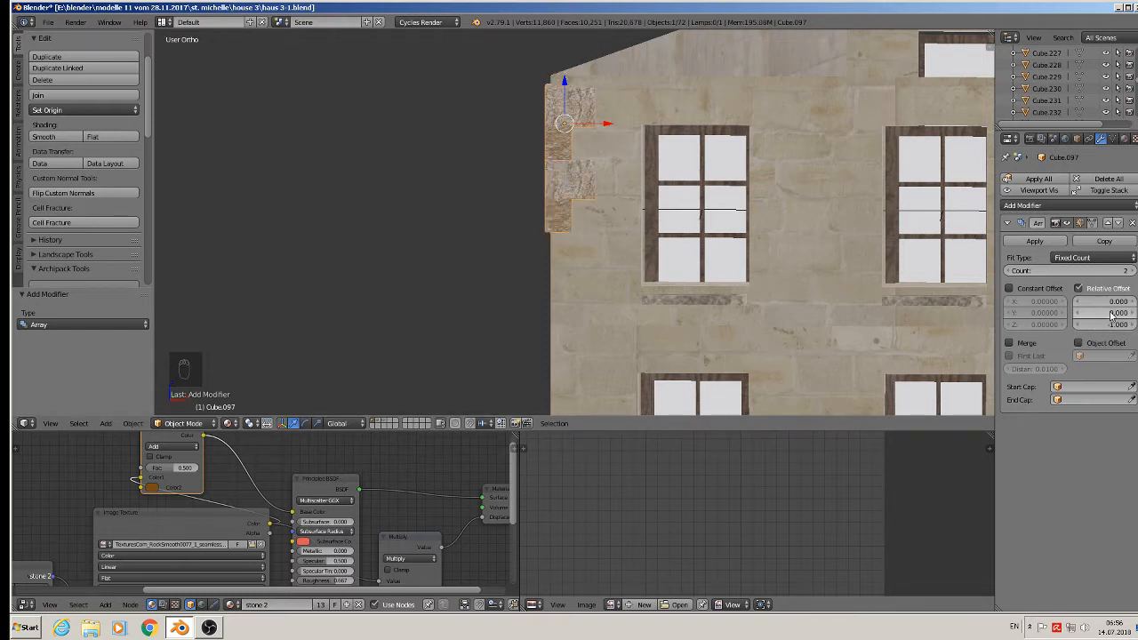
Raise the corner stone array's count to 10 to extend the column down the facade, and deselect everything.
click(1132, 270)
scroll(578, 283, down, 3)
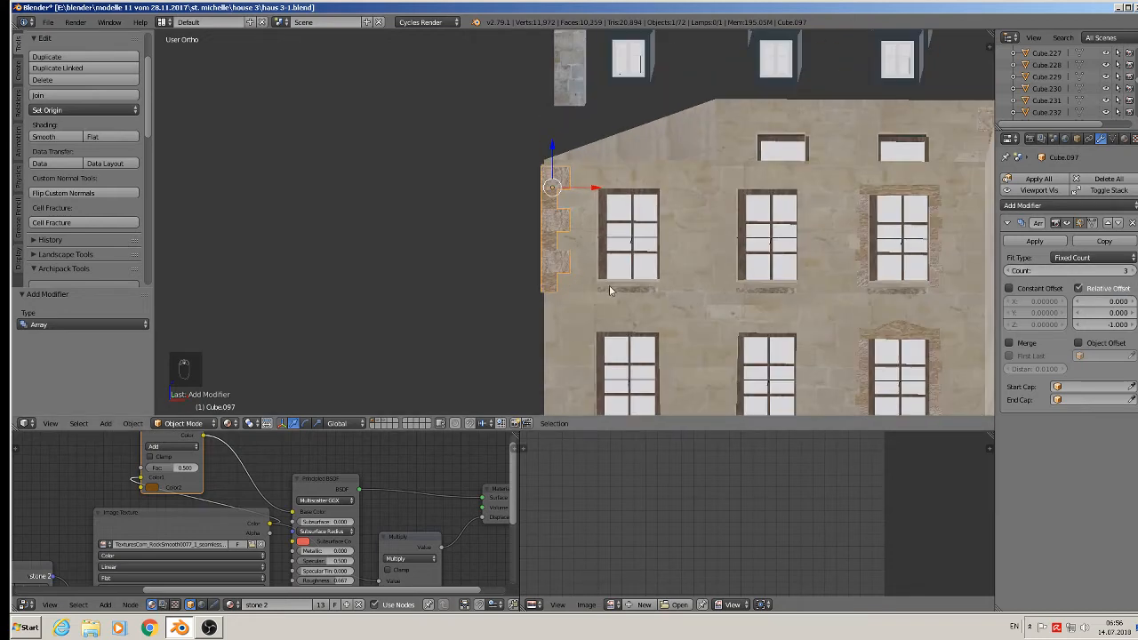
shift+middle_drag(610, 290, 598, 248)
scroll(598, 257, down, 5)
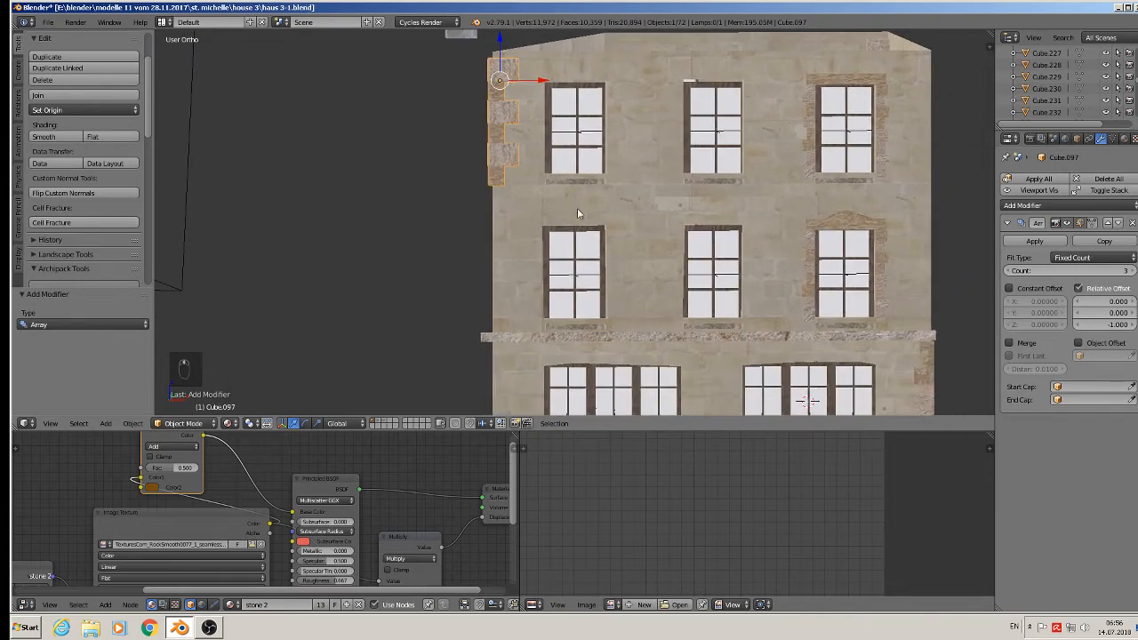
click(1132, 270)
click(1131, 270)
click(1132, 270)
click(1133, 271)
click(1133, 270)
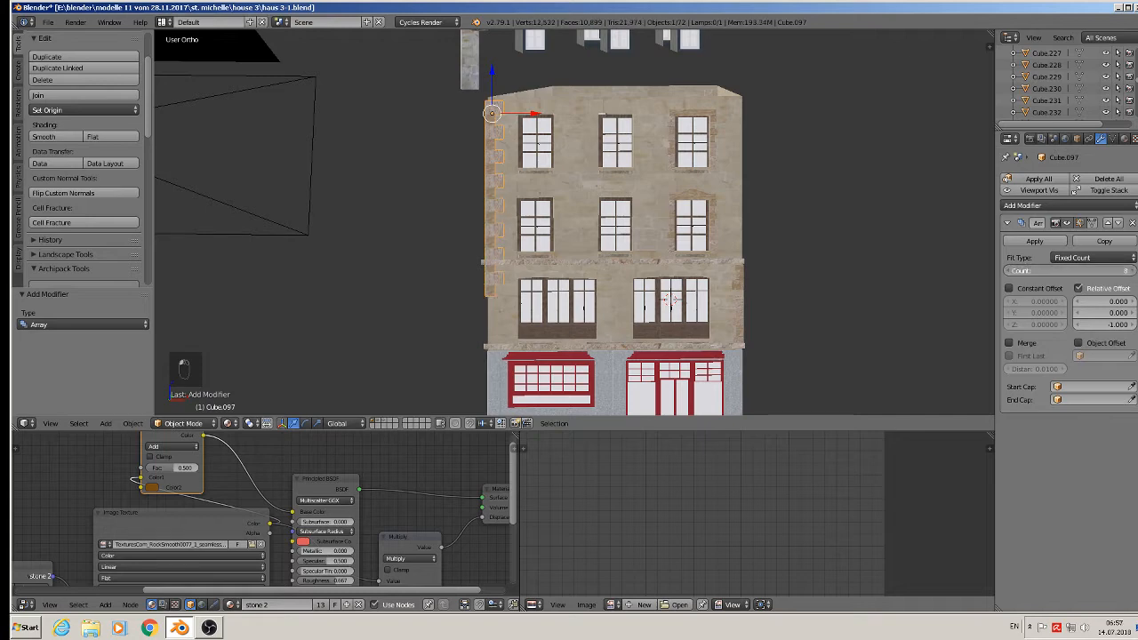
click(1133, 270)
click(1132, 270)
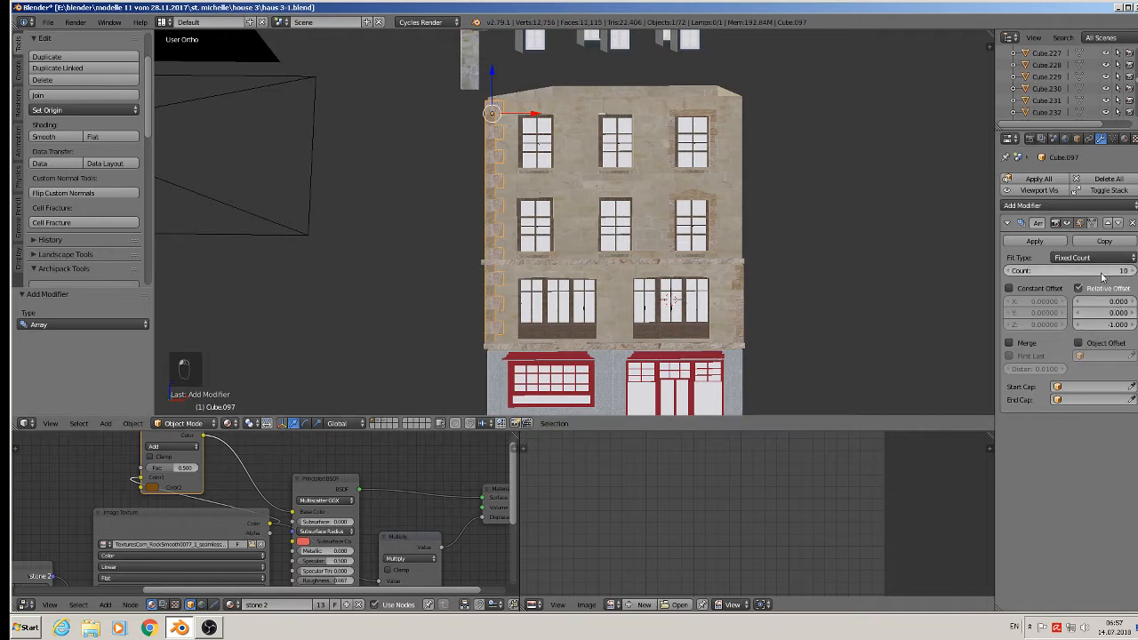
scroll(661, 146, up, 3)
key(a)
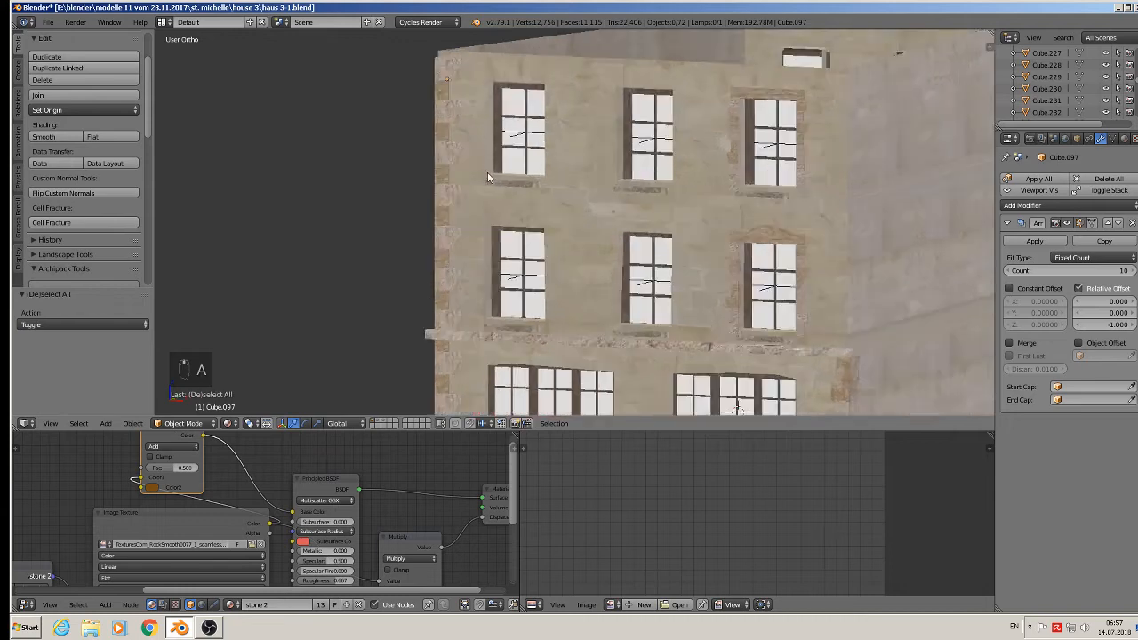
Select the corner stone column and make its "stone 4" material the active one.
scroll(487, 172, up, 4)
middle_drag(540, 185, 525, 178)
right_click(438, 106)
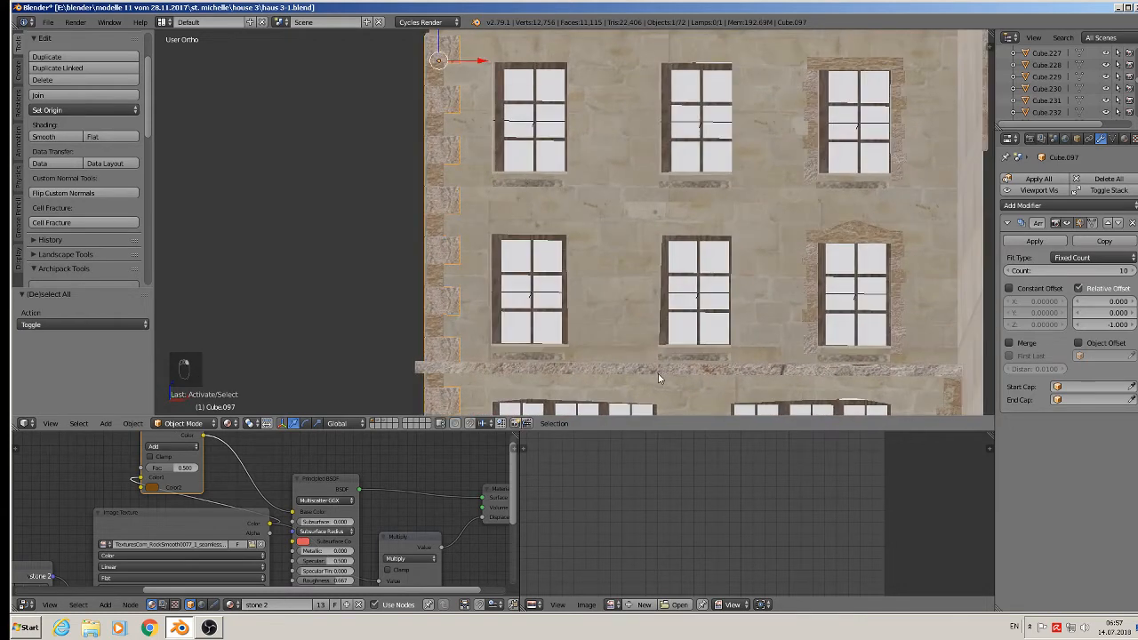
click(1125, 139)
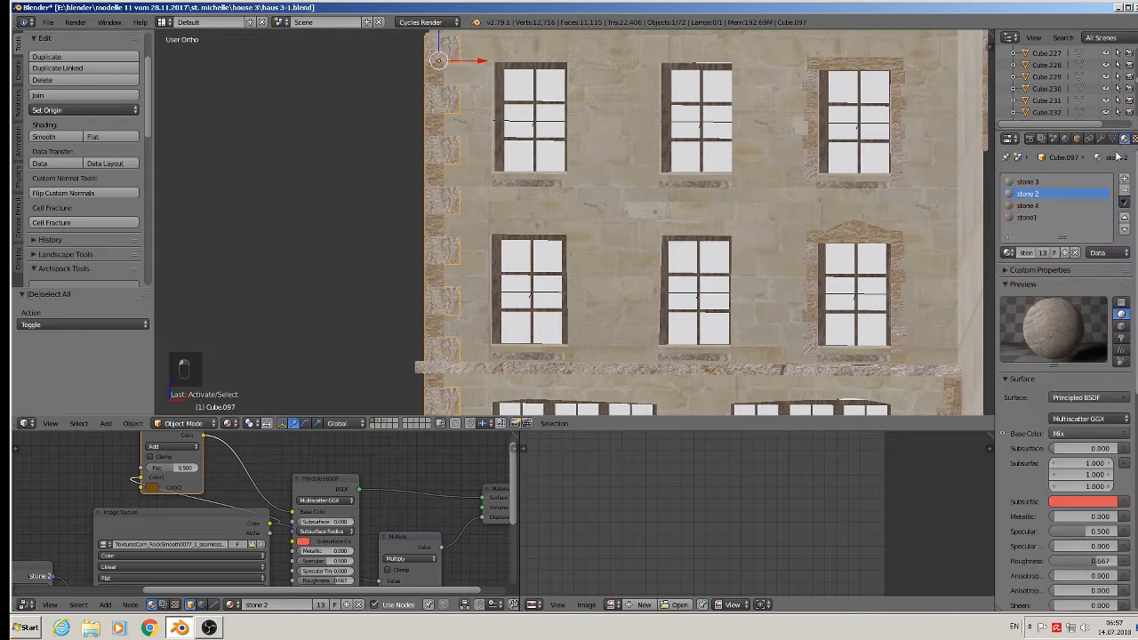
click(1027, 218)
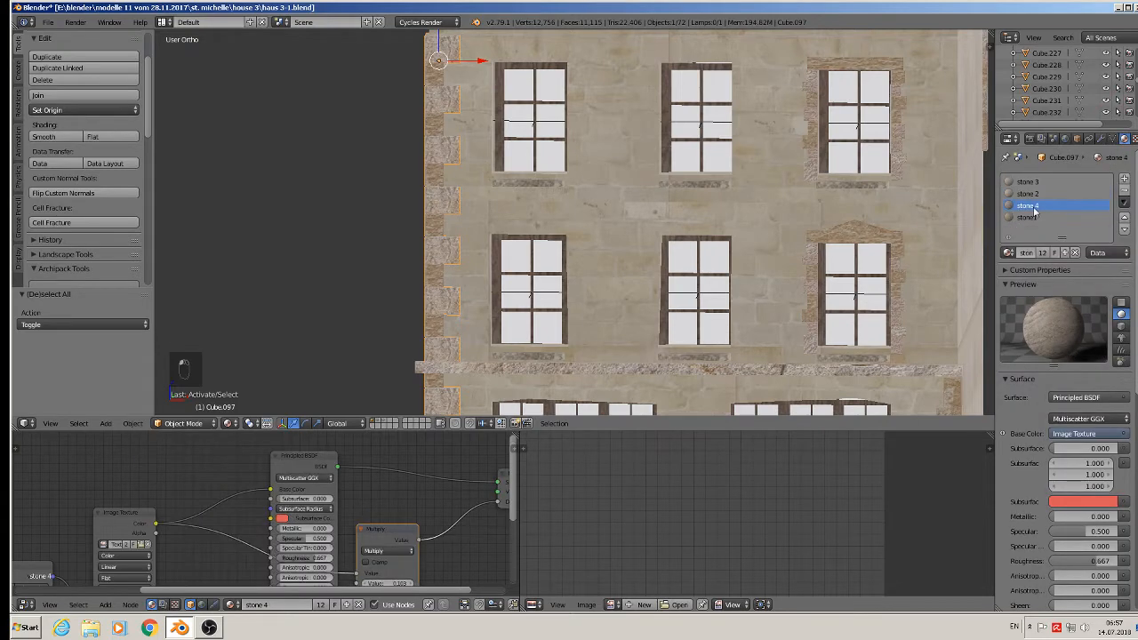
Copy all shader nodes of the stone 3 material from the corner stone column.
click(1029, 183)
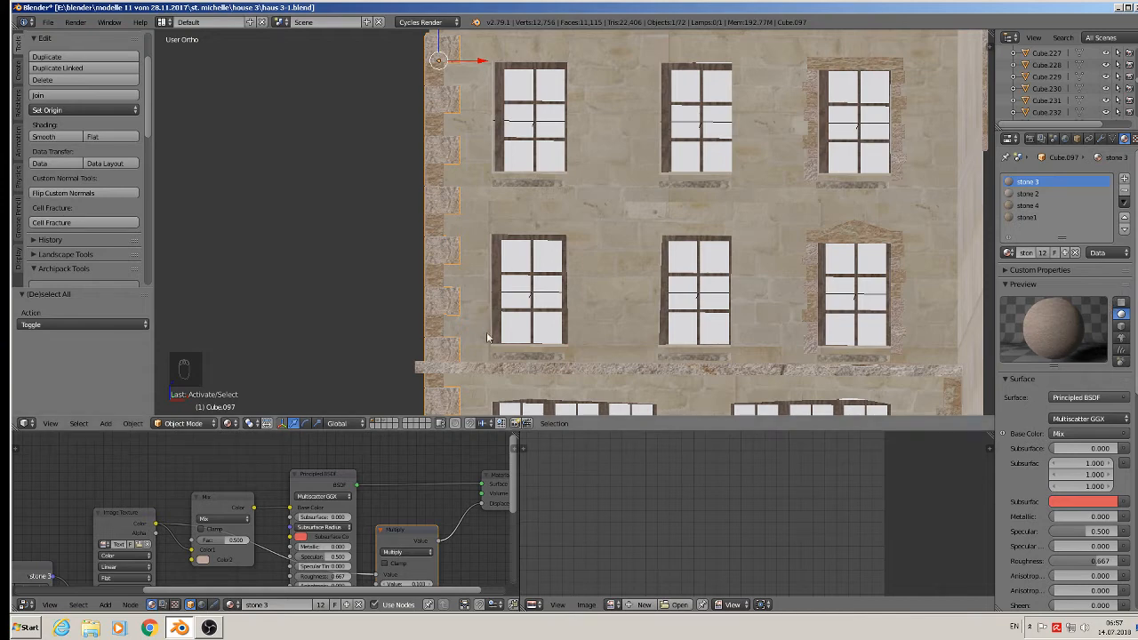
scroll(331, 550, down, 2)
middle_drag(331, 549, 317, 484)
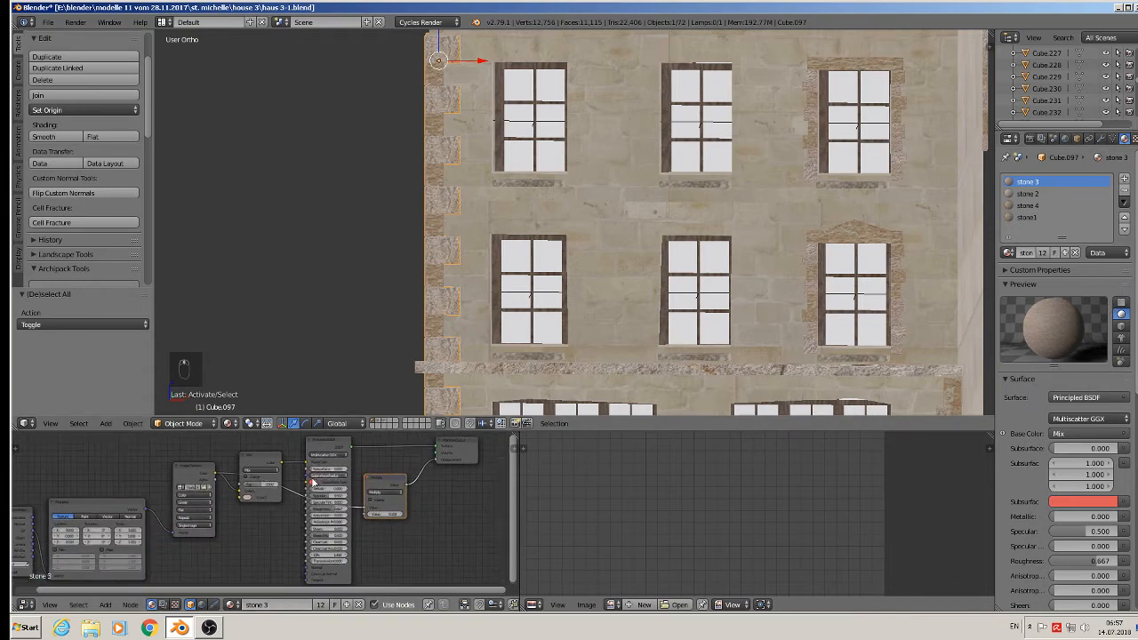
scroll(259, 506, up, 1)
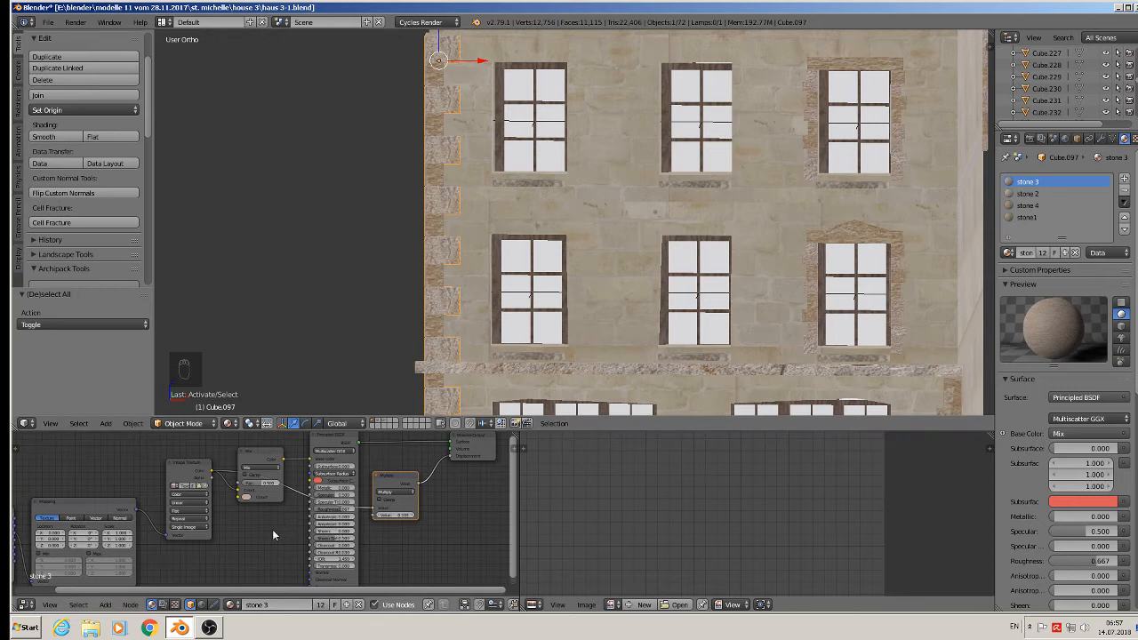
key(a)
key(a)
key(a)
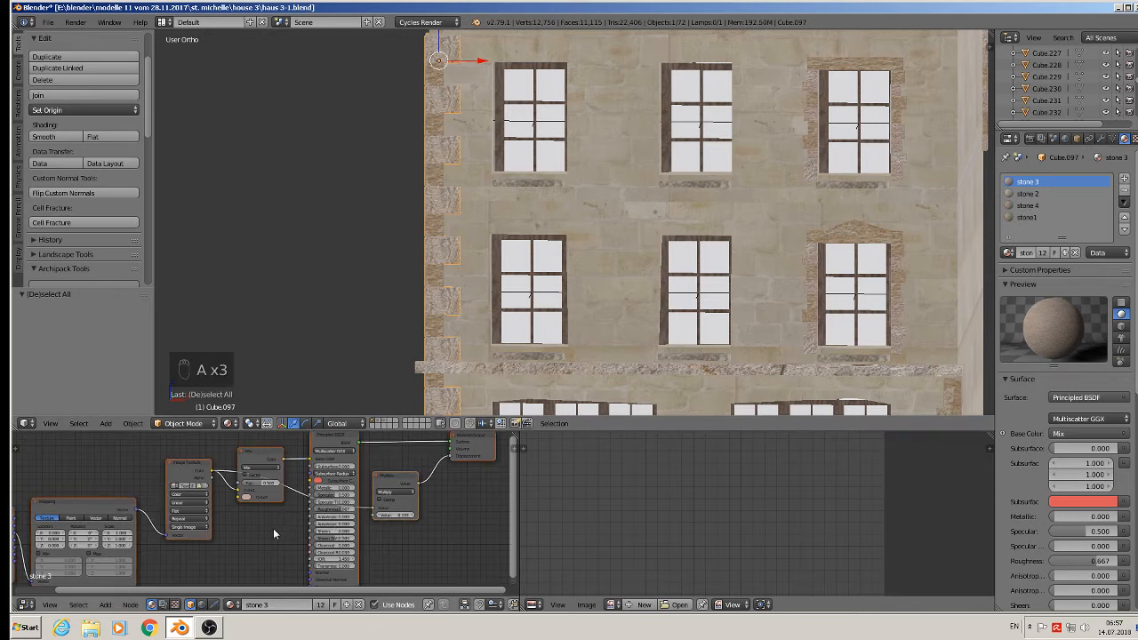
key(ctrl+c)
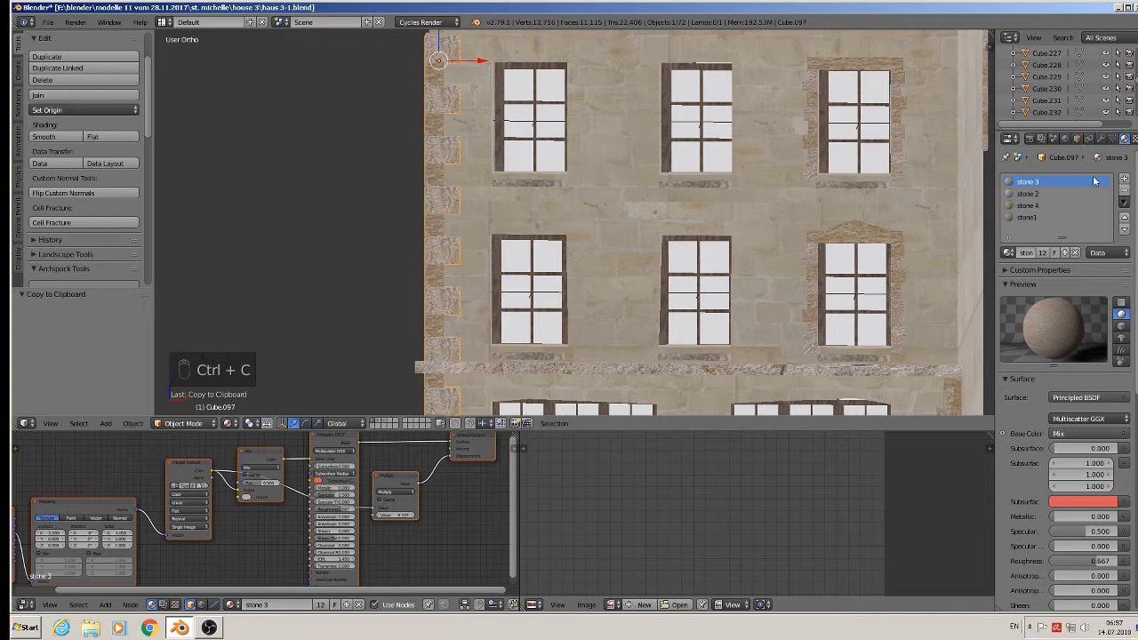
Remove all four material slots (stone 3, stone 2, stone 4 and stone1) from the corner stone column.
click(1125, 191)
click(1126, 191)
click(1125, 191)
click(1126, 191)
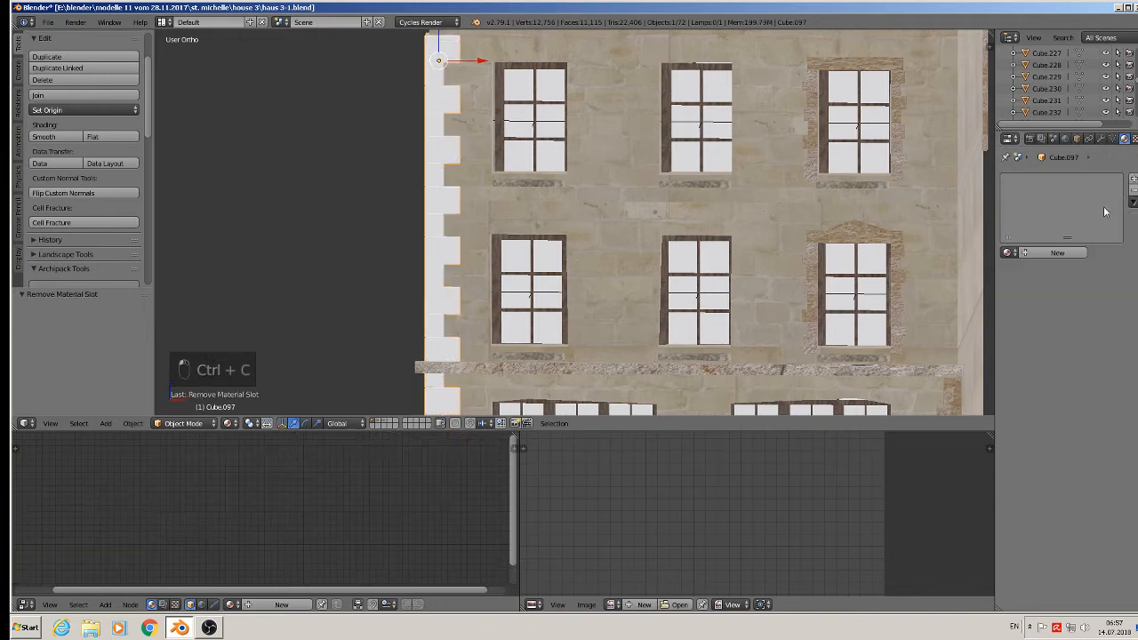
Create a new material named "grez stone side" and replace its default nodes with the copied stone nodes.
click(1044, 253)
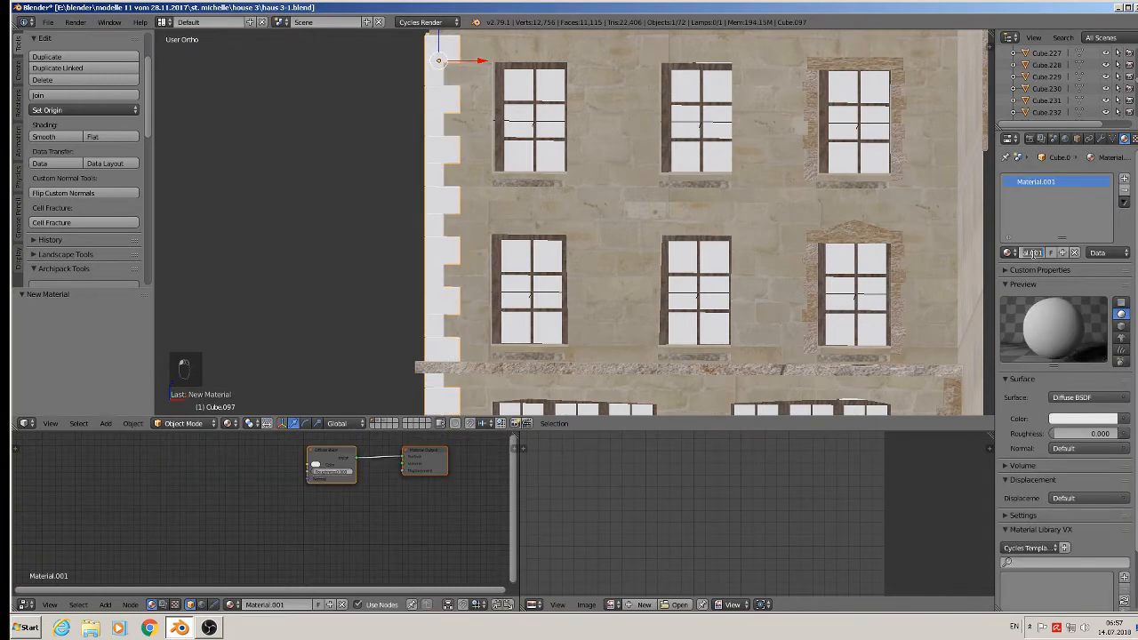
text(q)
key(Return)
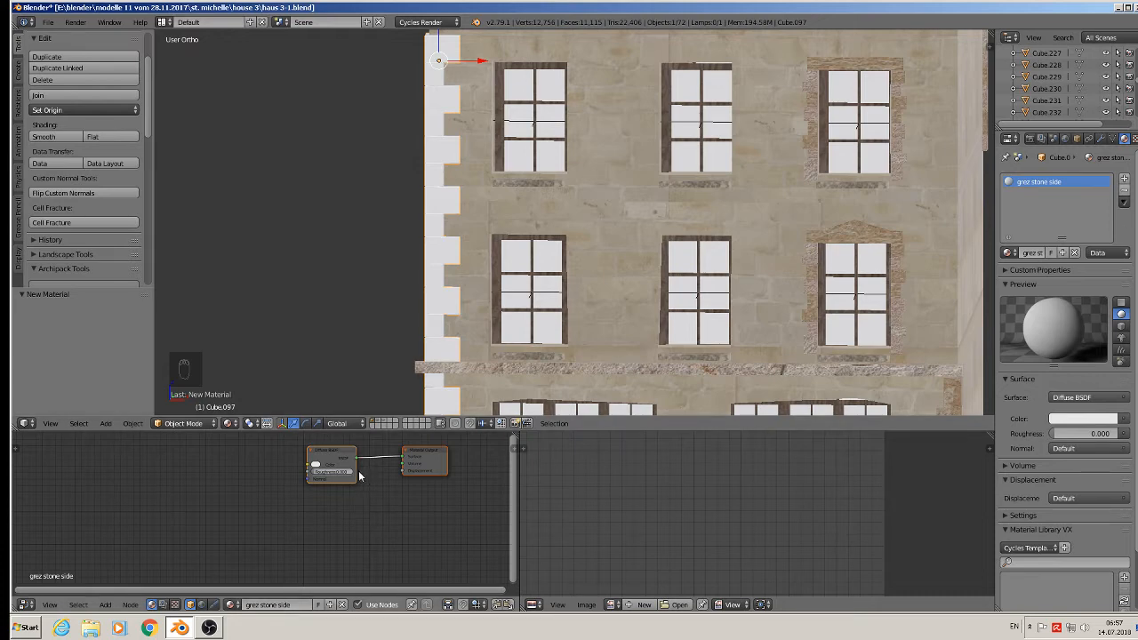
key(x)
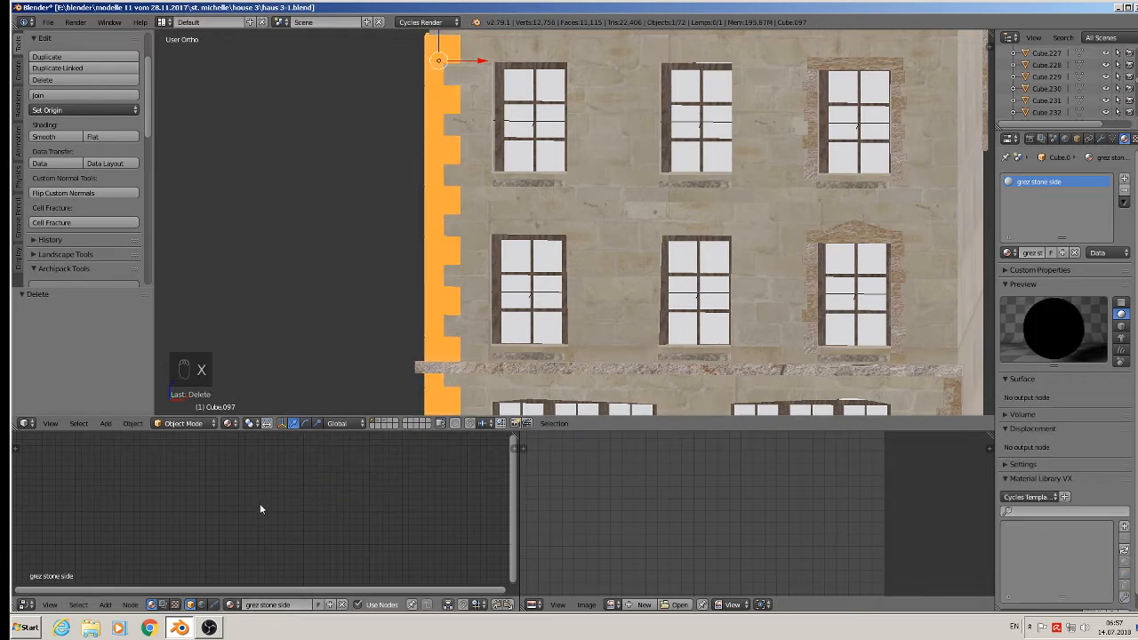
key(ctrl+v)
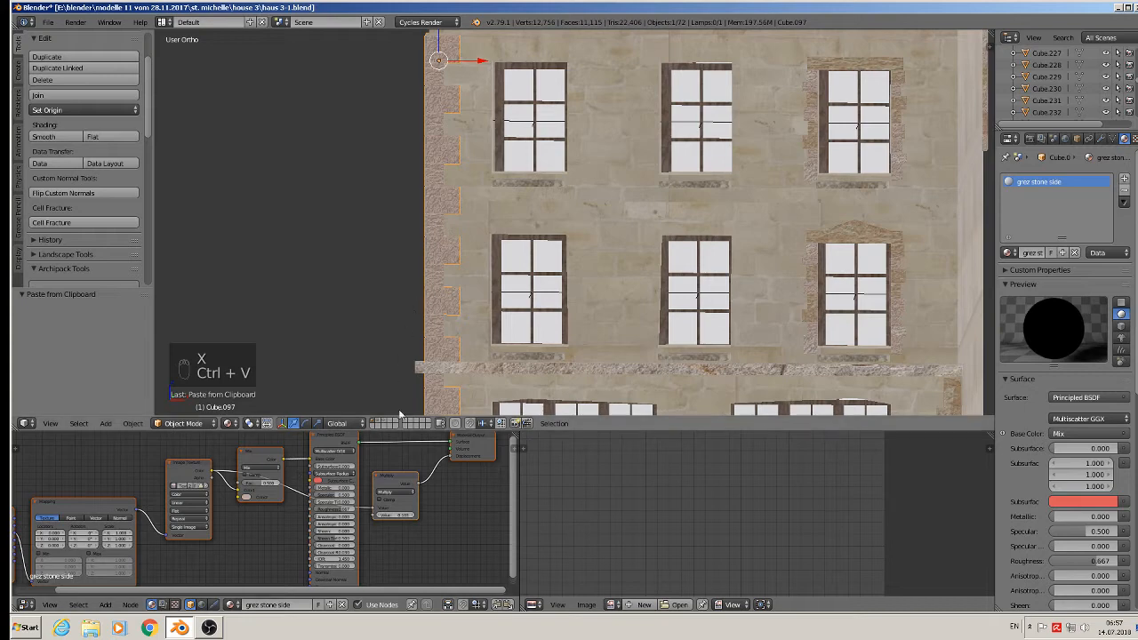
Change the Mix node's Color2 to a light, nearly neutral grey so the corner stones look grey.
scroll(436, 360, up, 4)
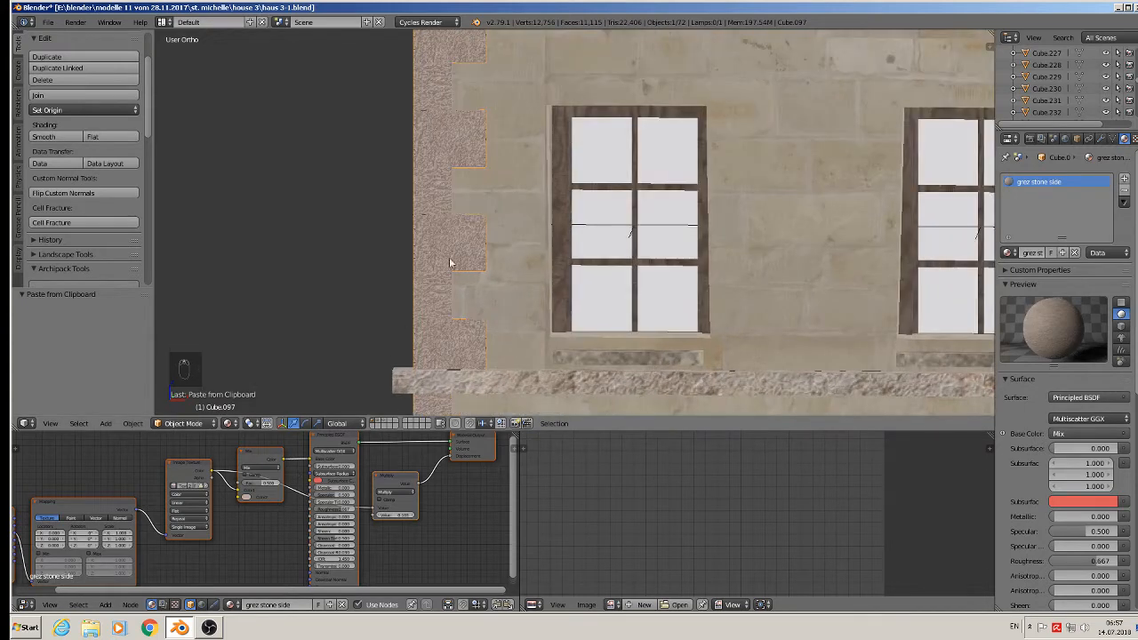
scroll(253, 509, up, 5)
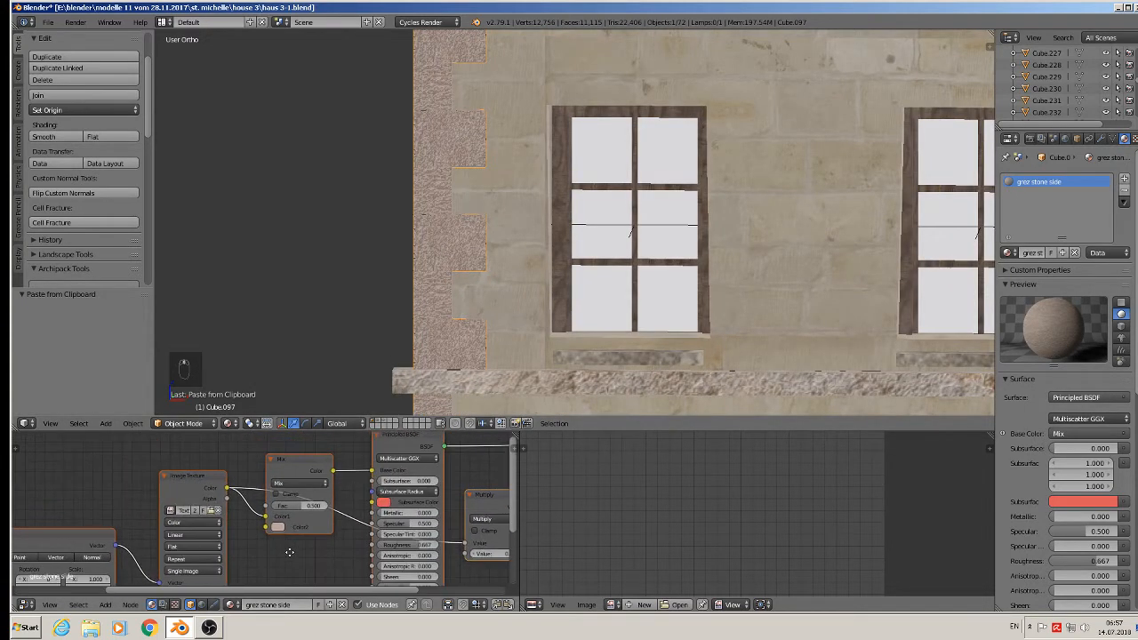
click(278, 526)
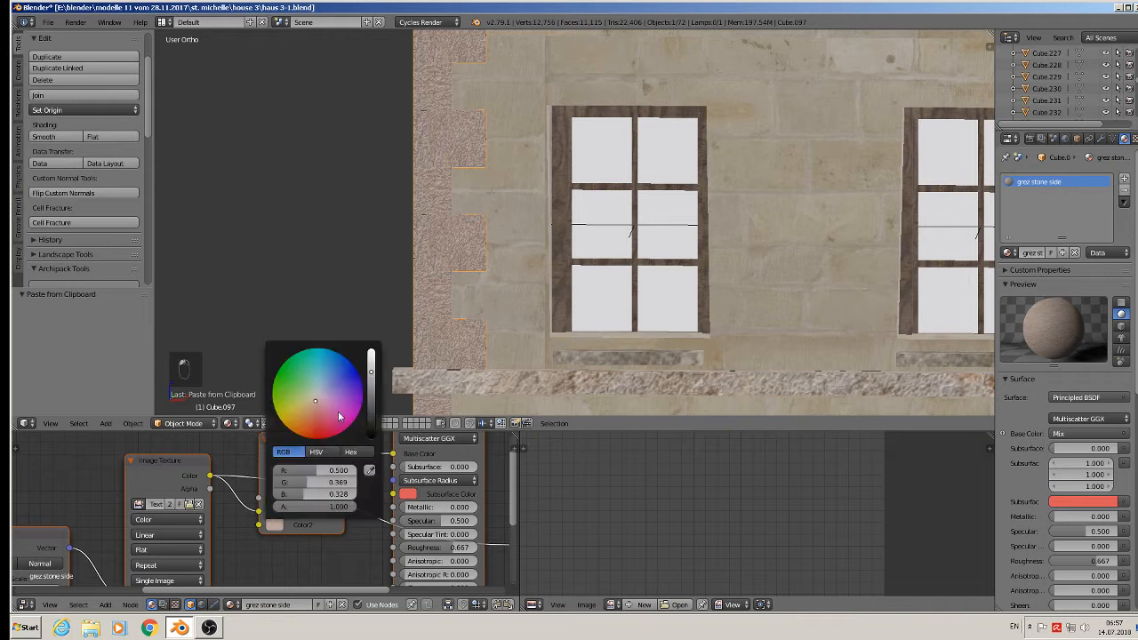
click(317, 394)
click(319, 387)
click(316, 394)
scroll(319, 396, up, 8)
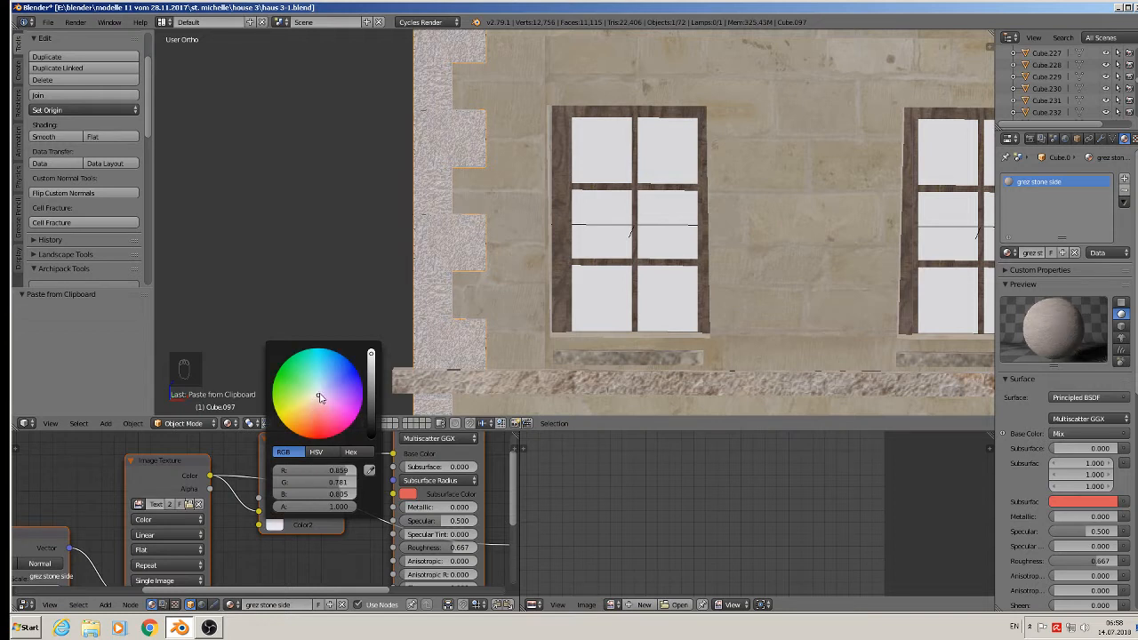
scroll(319, 397, down, 4)
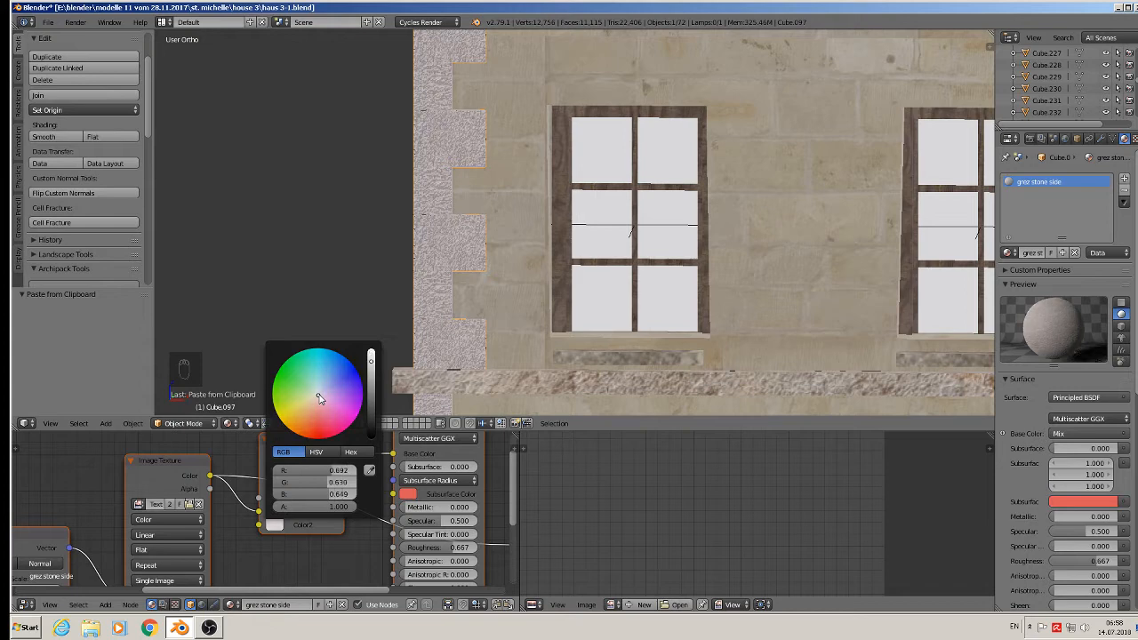
click(315, 395)
scroll(538, 189, down, 6)
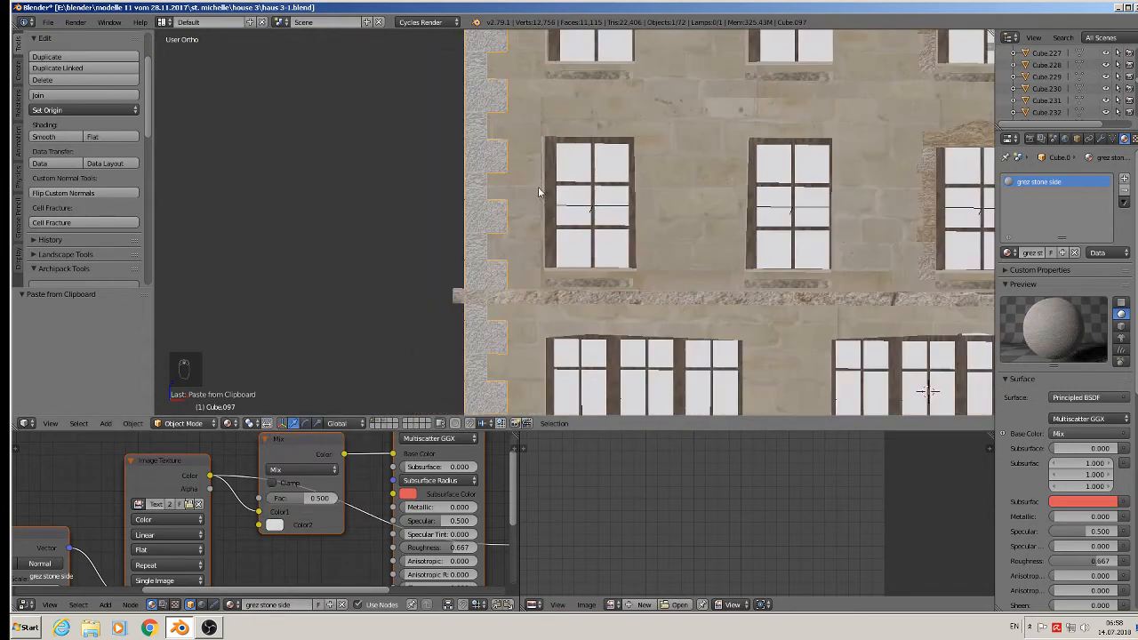
Delete the old brown corner stone column at the facade's right front corner.
key(a)
middle_drag(540, 196, 726, 309)
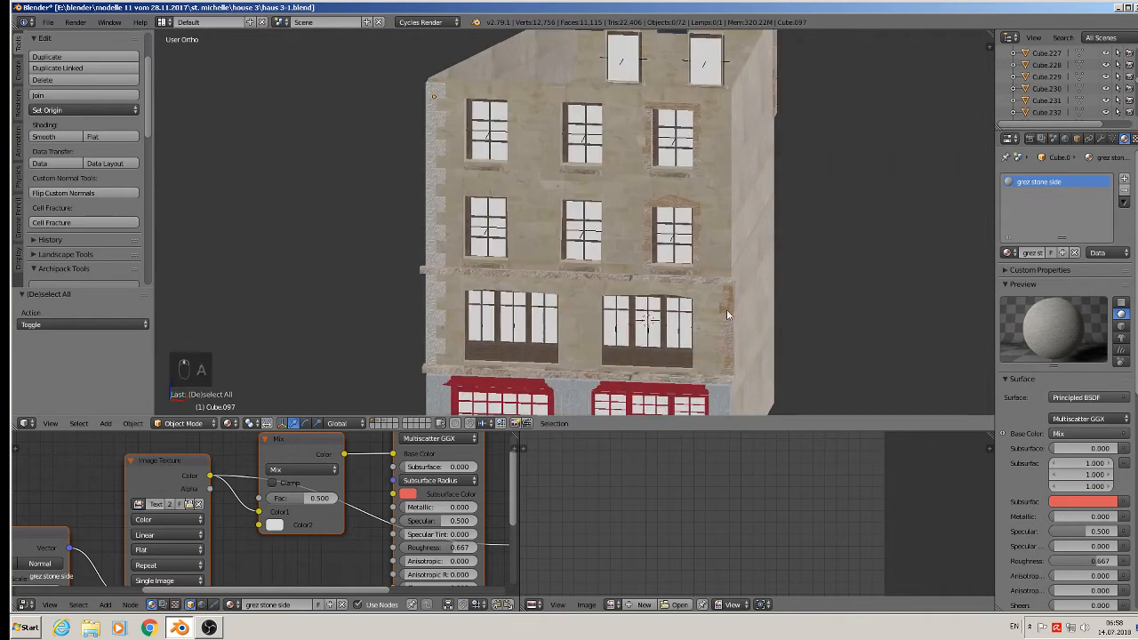
right_click(723, 309)
key(x)
click(723, 306)
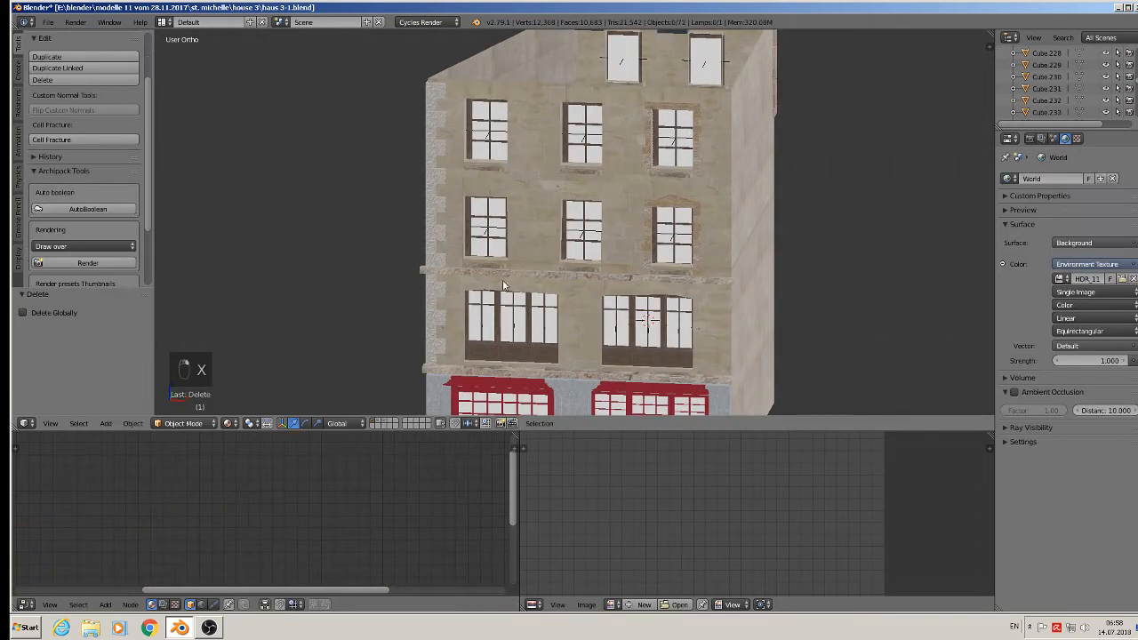
Duplicate the grey corner column, move the copy about 0.869 along X to the right front corner, and rotate it 180° around Z.
right_click(438, 233)
key(shift+d)
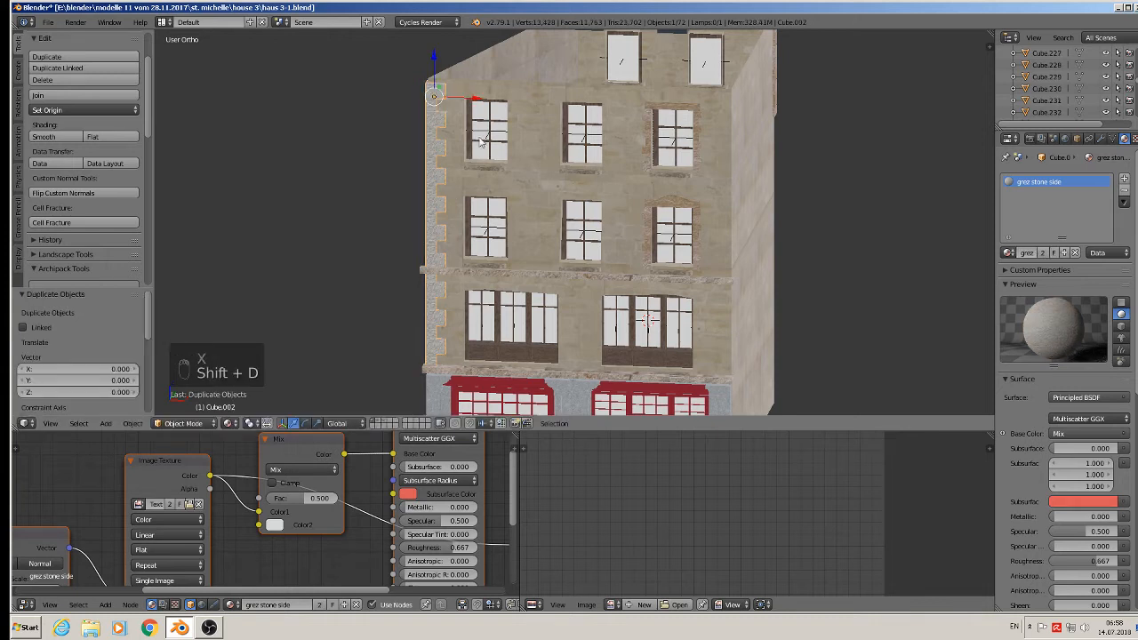
click(763, 190)
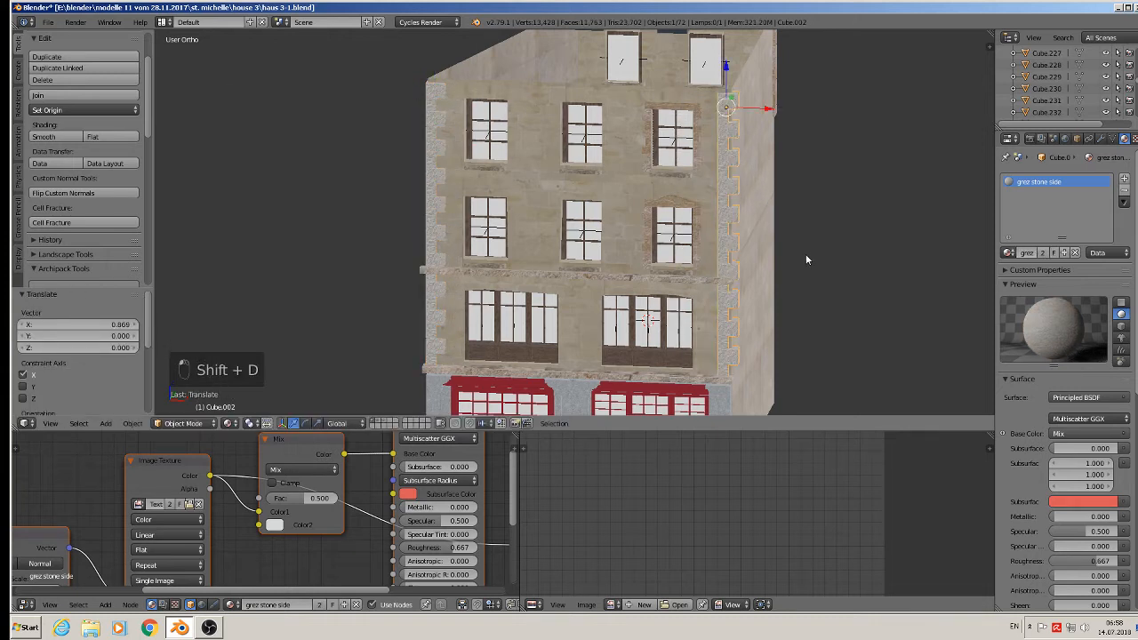
text(rz180)
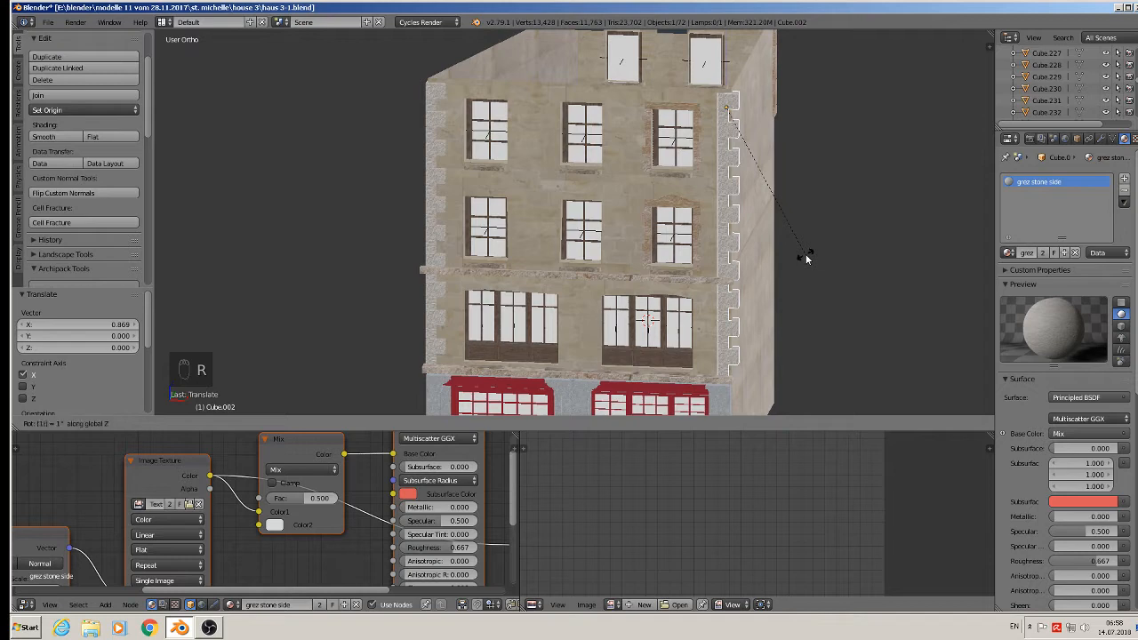
click(805, 253)
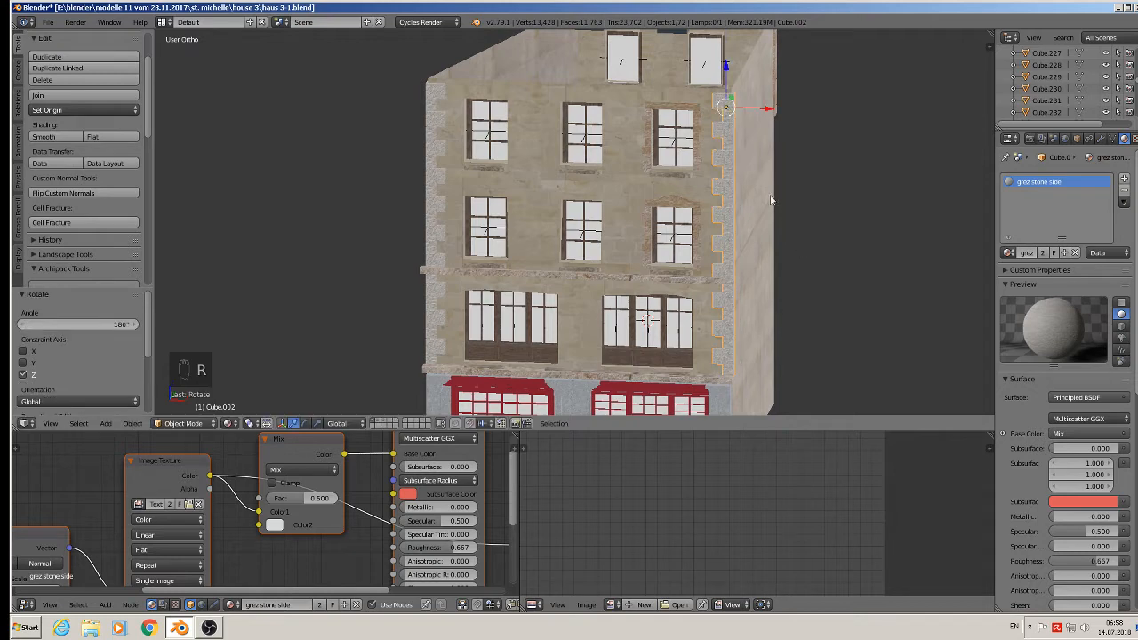
Fine-tune the copied column at the right front corner along X by about -0.011, then 0.006.
middle_drag(772, 200, 768, 138)
key(g)
key(x)
click(767, 137)
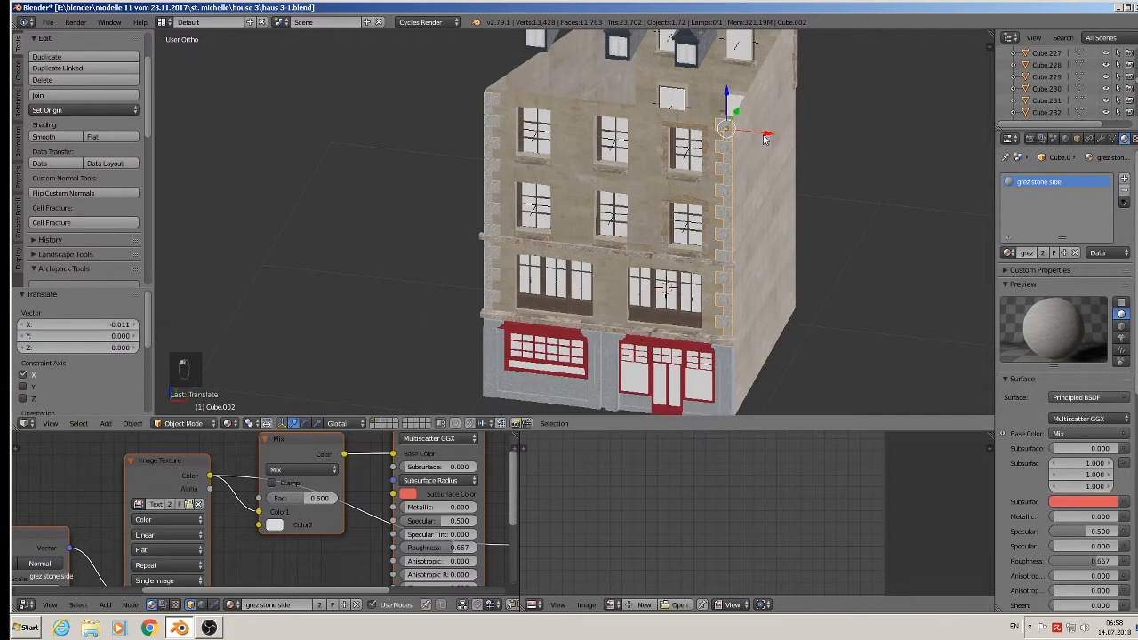
key(g)
key(x)
click(764, 135)
Duplicate both grey front corner columns together and move the copies about 1.104 along Y beyond the rear of the house.
middle_drag(765, 134, 802, 173)
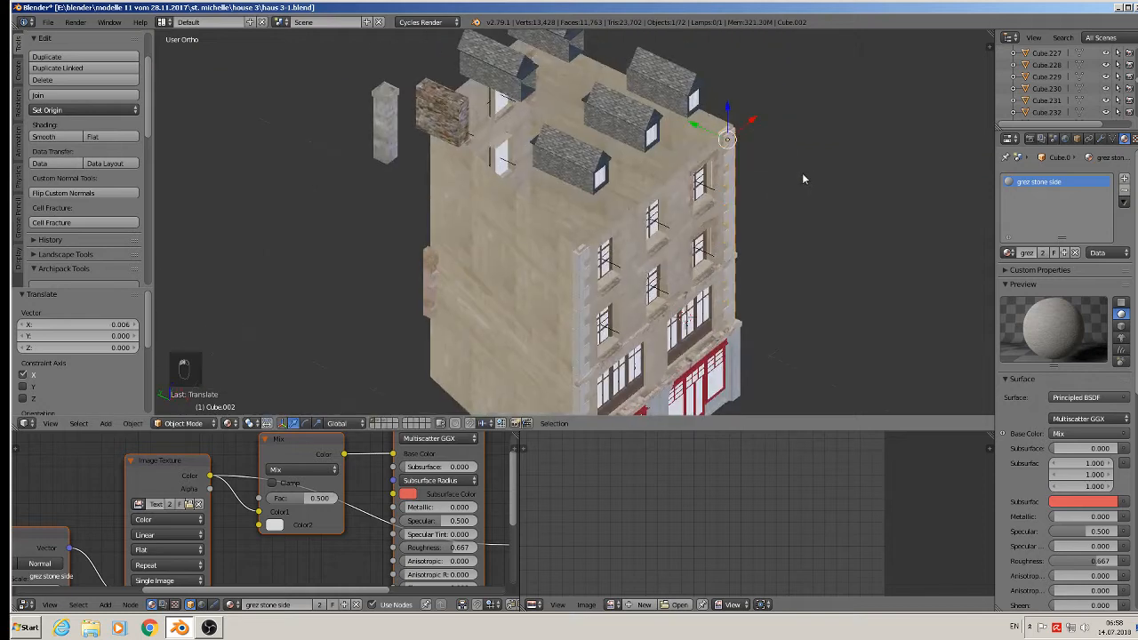
shift+middle_drag(639, 267, 745, 216)
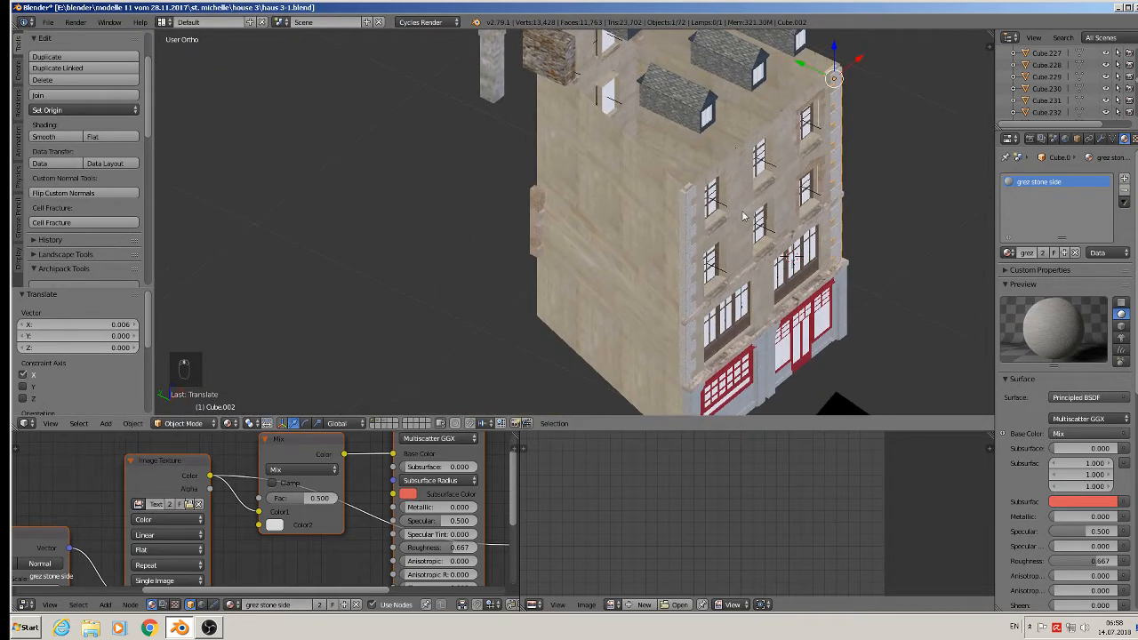
shift+right_click(683, 255)
key(shift+d)
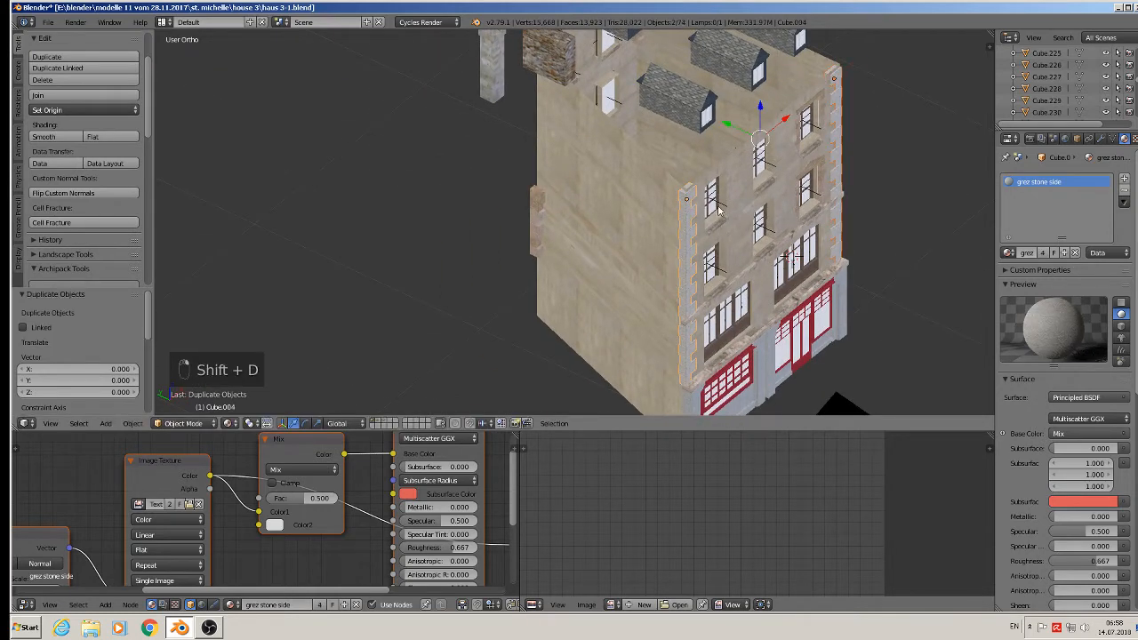
drag(733, 130, 468, 53)
Delete the two old brown corner stone pieces at the rear corners of the house.
middle_drag(527, 141, 708, 256)
scroll(667, 219, up, 2)
middle_drag(667, 219, 690, 219)
right_click(637, 285)
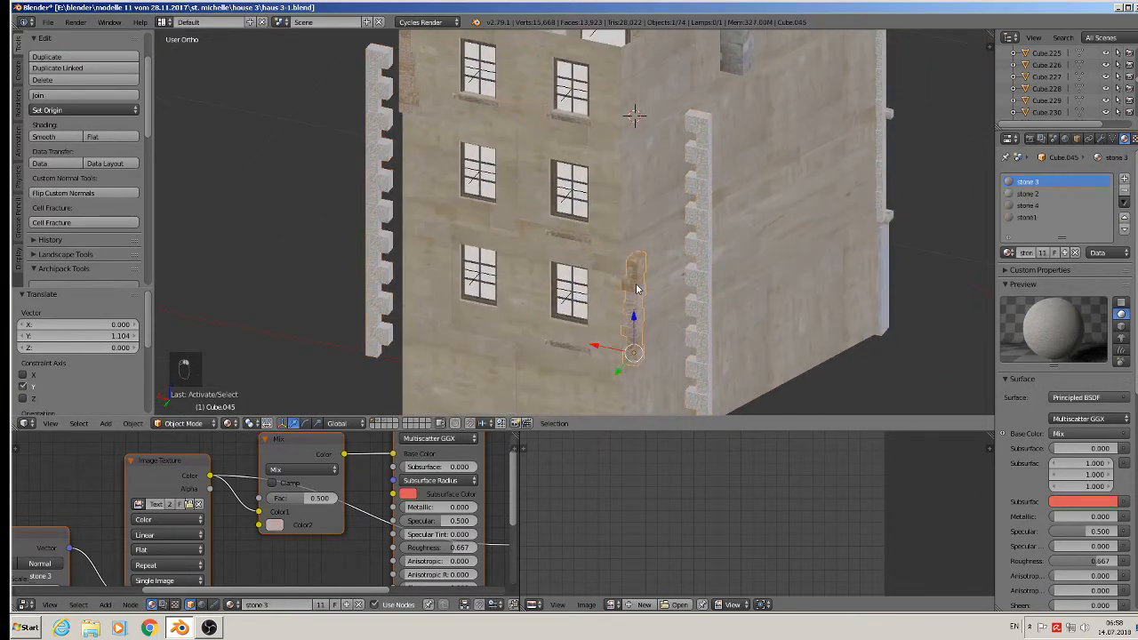
scroll(637, 284, down, 3)
key(x)
click(539, 287)
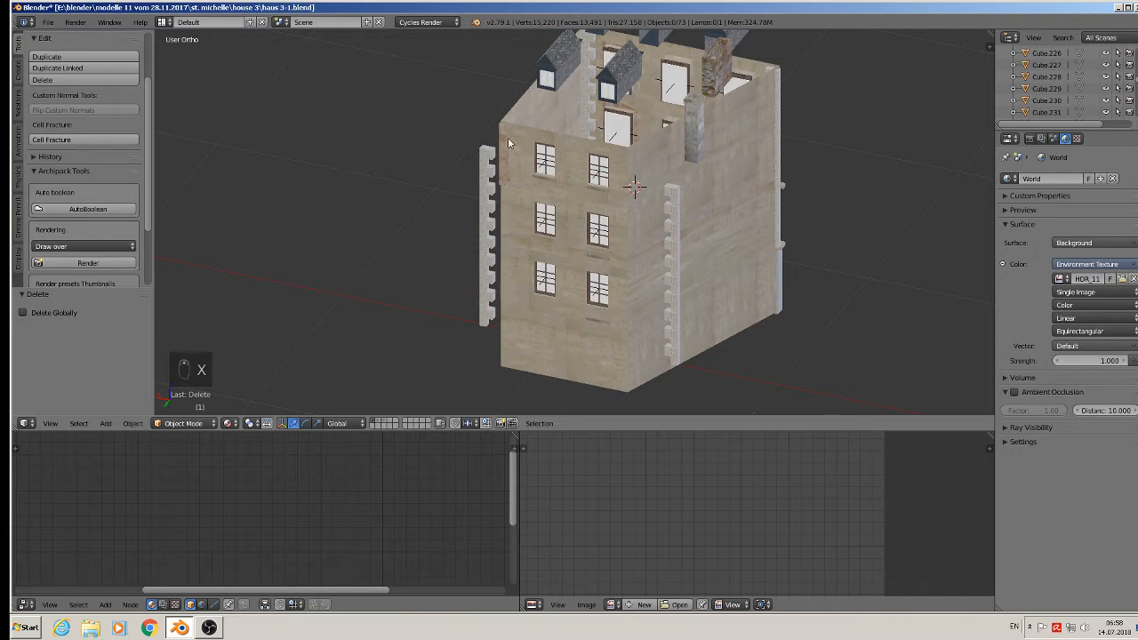
right_click(510, 144)
right_click(511, 144)
key(x)
click(512, 148)
Move the duplicated grey column standing off the left edge of the rear wall into that rear corner.
scroll(501, 178, up, 3)
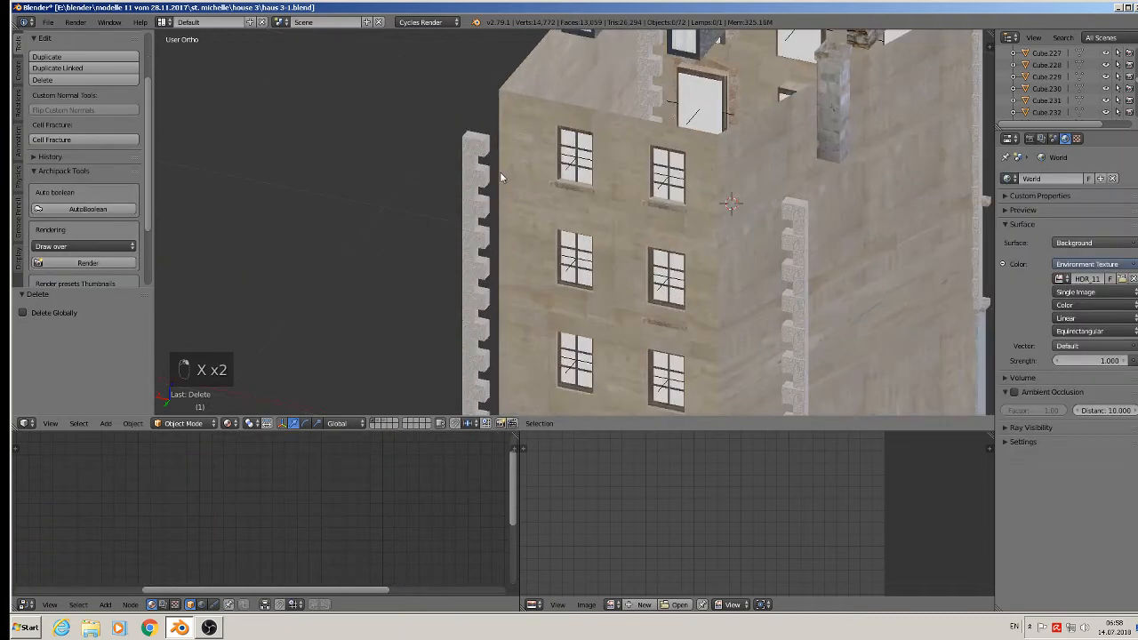
right_click(472, 200)
middle_drag(482, 204, 467, 238)
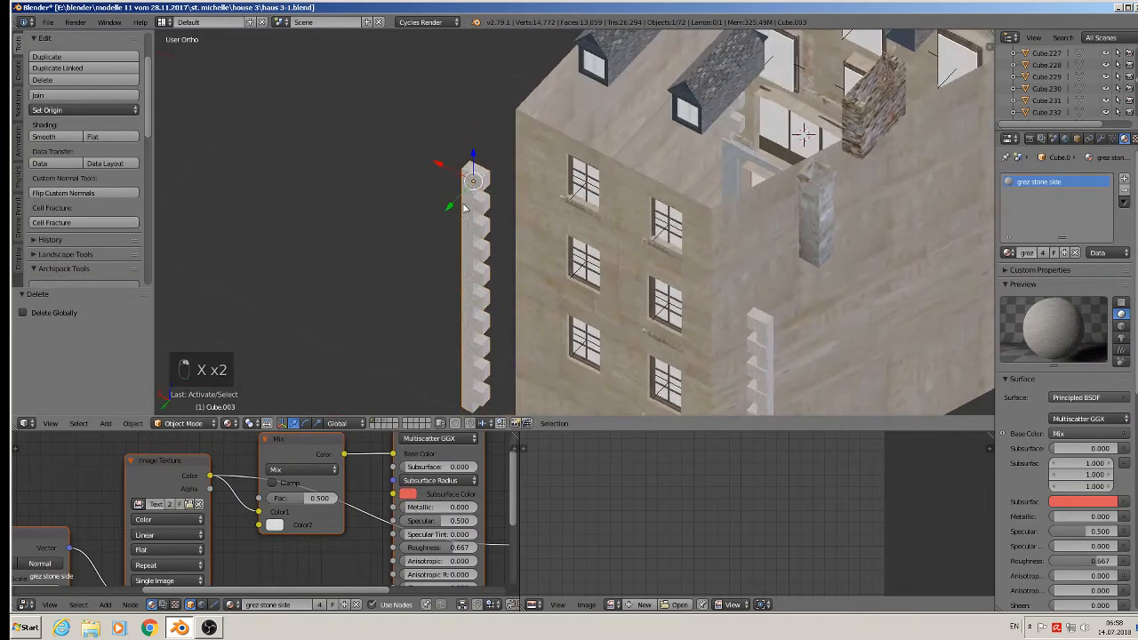
drag(456, 202, 491, 114)
Move the other duplicated grey column along X and Y to fit the remaining rear corner, then clear the selection.
right_click(756, 347)
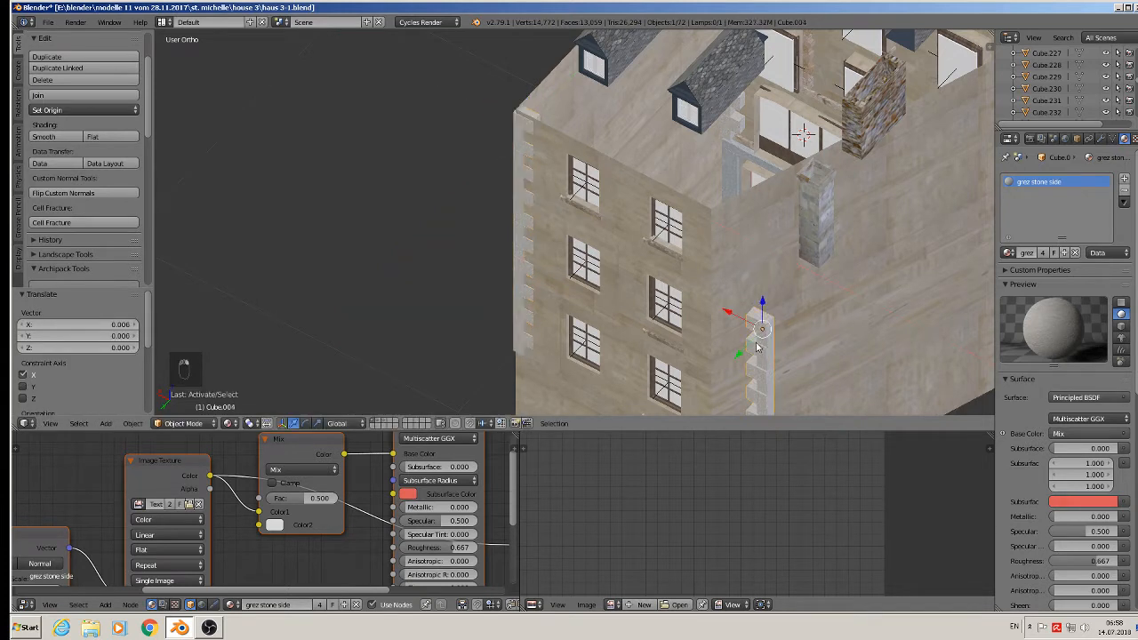
drag(752, 321, 638, 248)
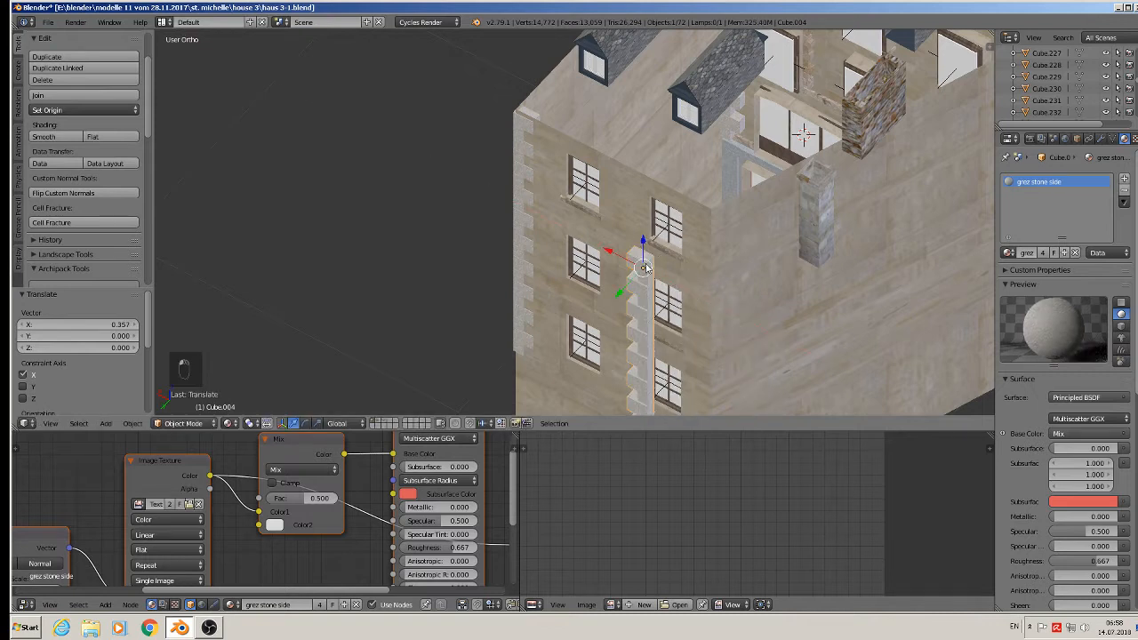
drag(632, 288, 685, 235)
drag(659, 199, 691, 236)
middle_drag(691, 236, 629, 368)
key(a)
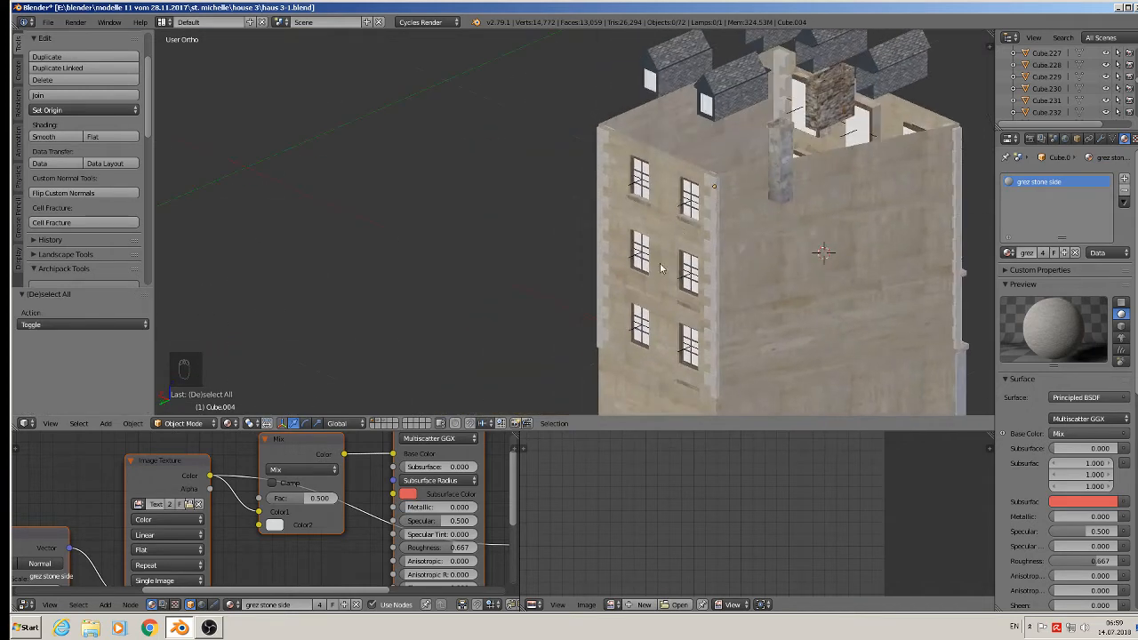
Check the grey corner columns around the house and save the current file.
shift+middle_drag(700, 376, 503, 270)
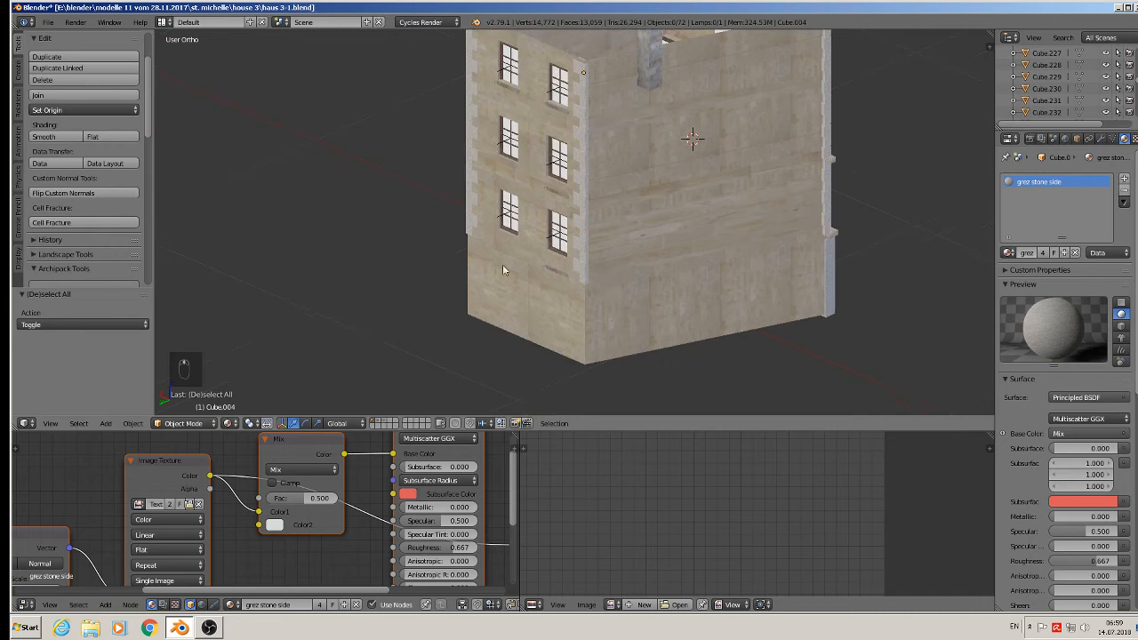
middle_drag(715, 265, 602, 279)
click(49, 21)
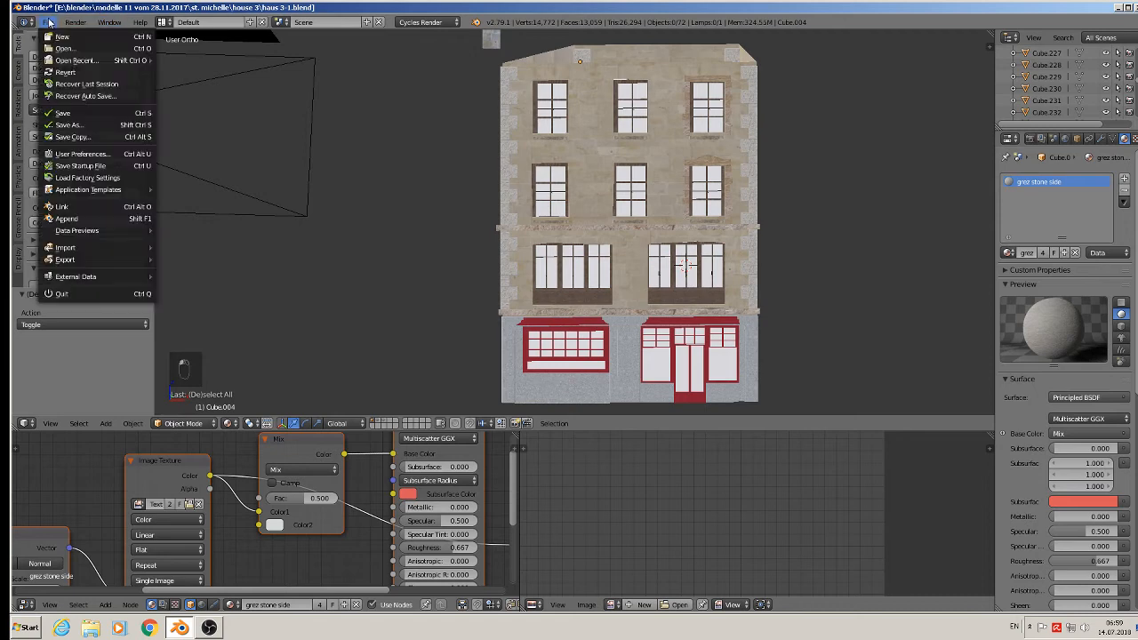
click(62, 113)
Examine the stone window surrounds of the building in the reference photos above the model.
scroll(793, 171, down, 3)
shift+middle_drag(793, 171, 655, 285)
scroll(767, 196, down, 3)
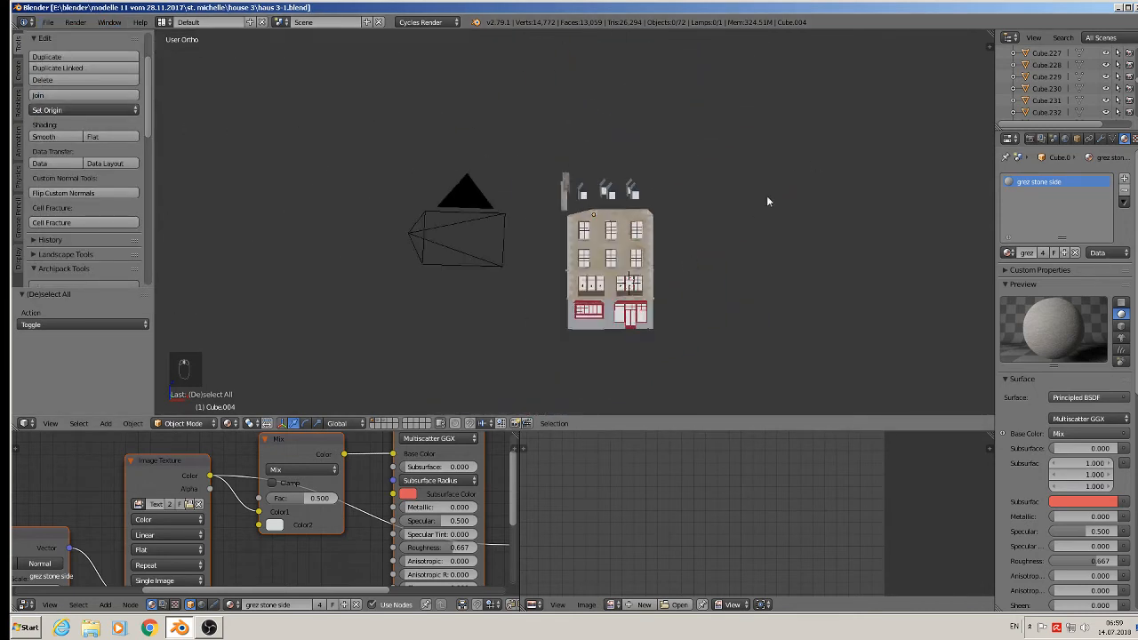
shift+middle_drag(766, 196, 500, 216)
scroll(853, 258, up, 10)
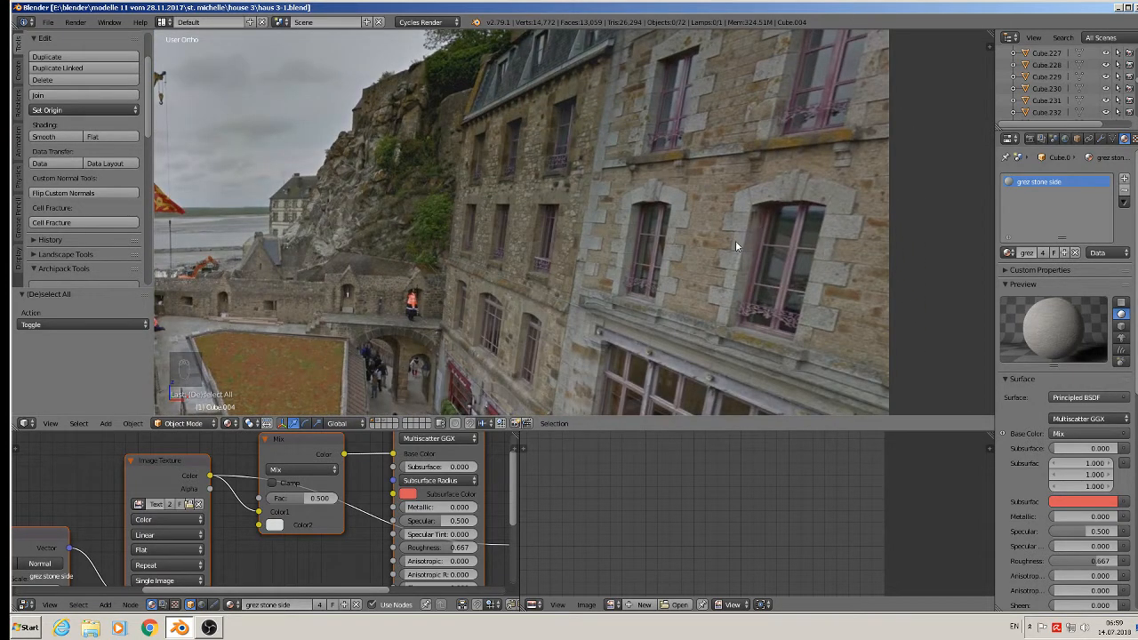
scroll(738, 179, down, 6)
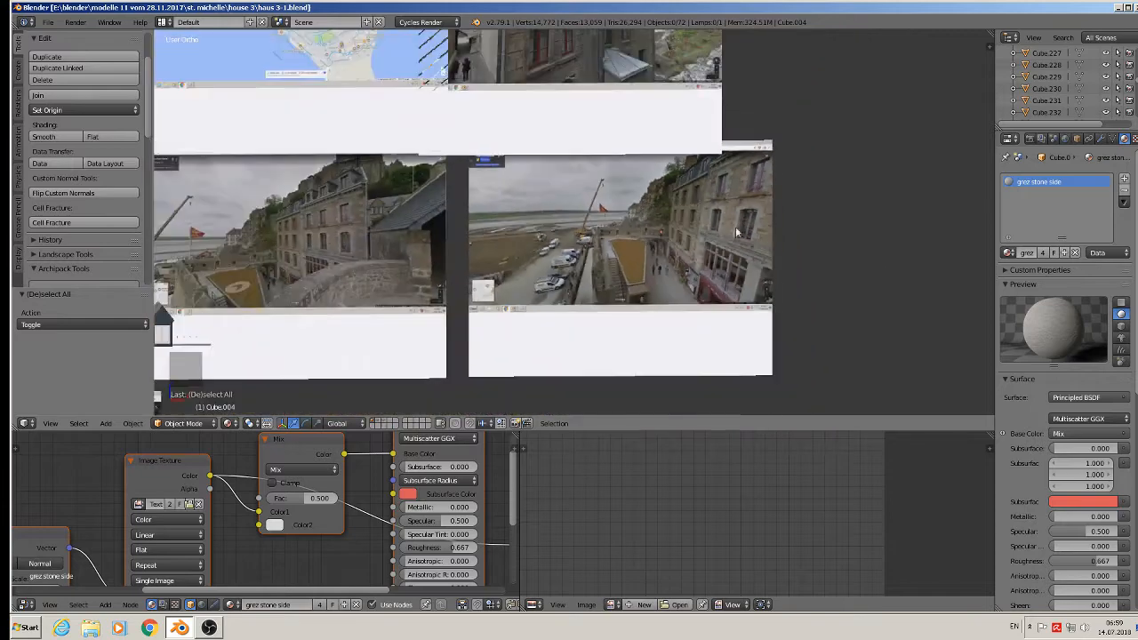
shift+middle_drag(647, 262, 914, 332)
scroll(682, 322, down, 3)
scroll(564, 382, down, 3)
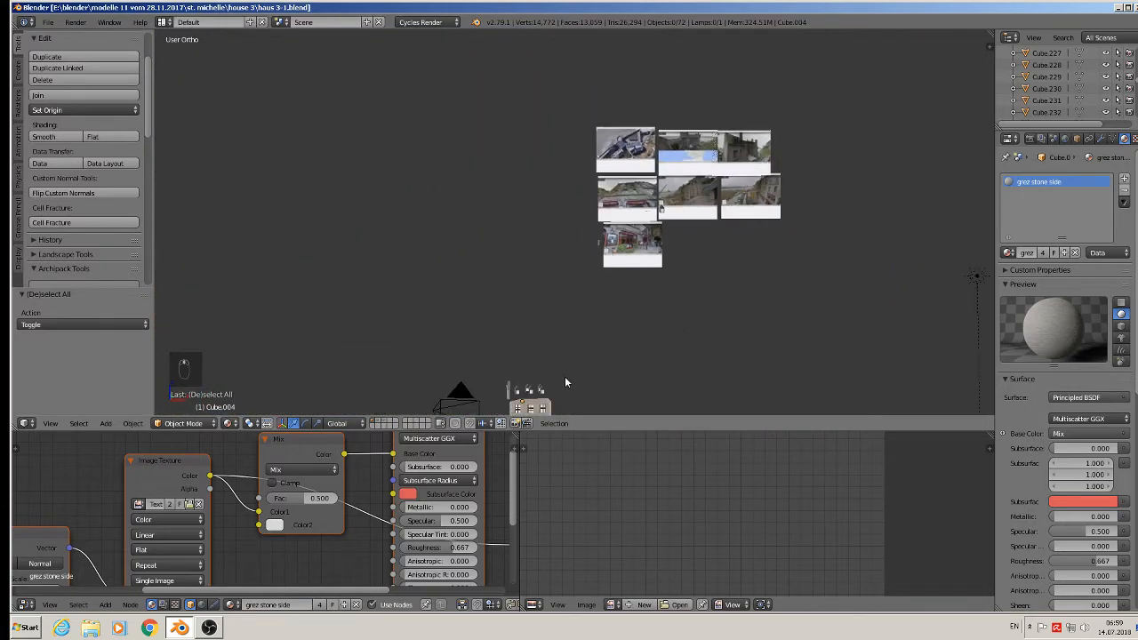
Scale the brown stone frame around the top-floor right window slightly along X and check its mesh in Edit Mode.
scroll(676, 200, up, 10)
scroll(649, 213, up, 3)
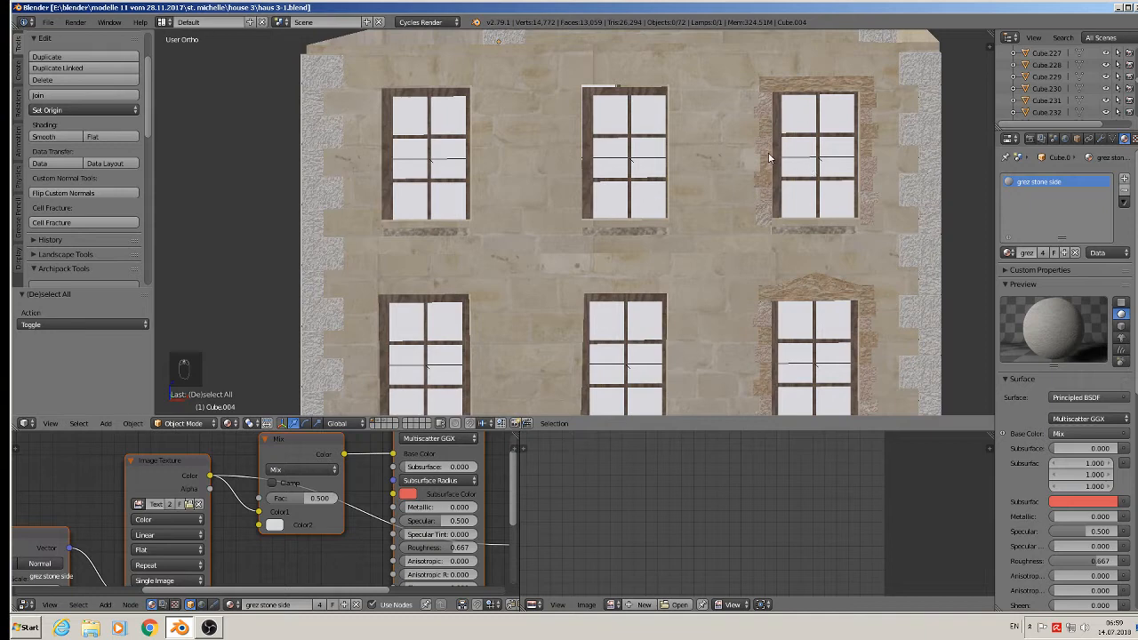
right_click(770, 158)
middle_drag(813, 67, 699, 199)
scroll(706, 149, up, 3)
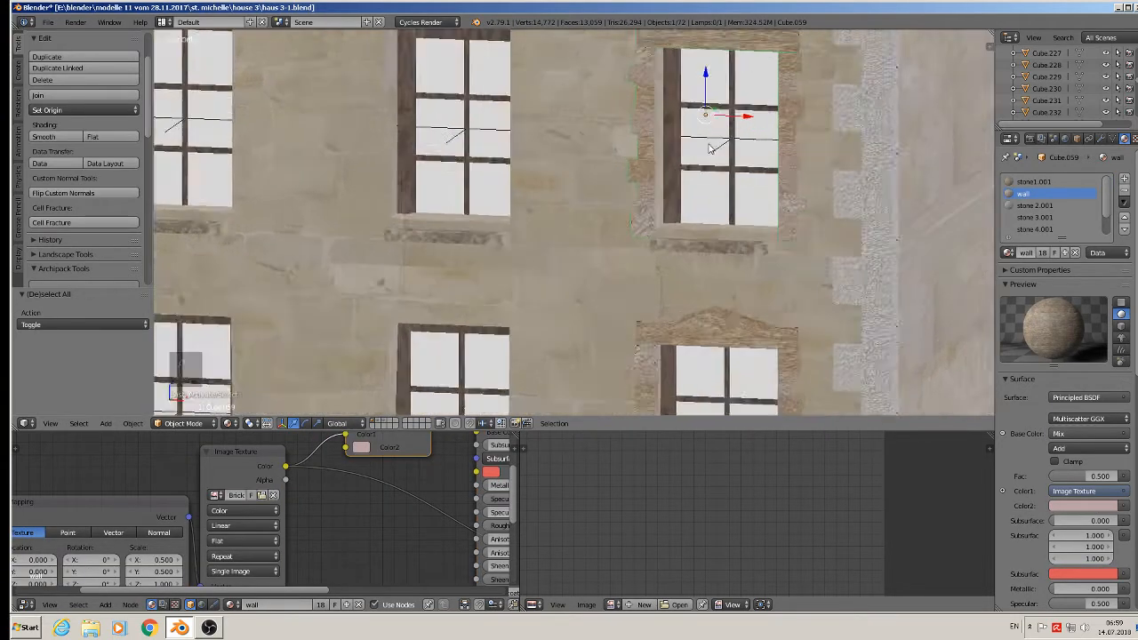
key(s)
key(x)
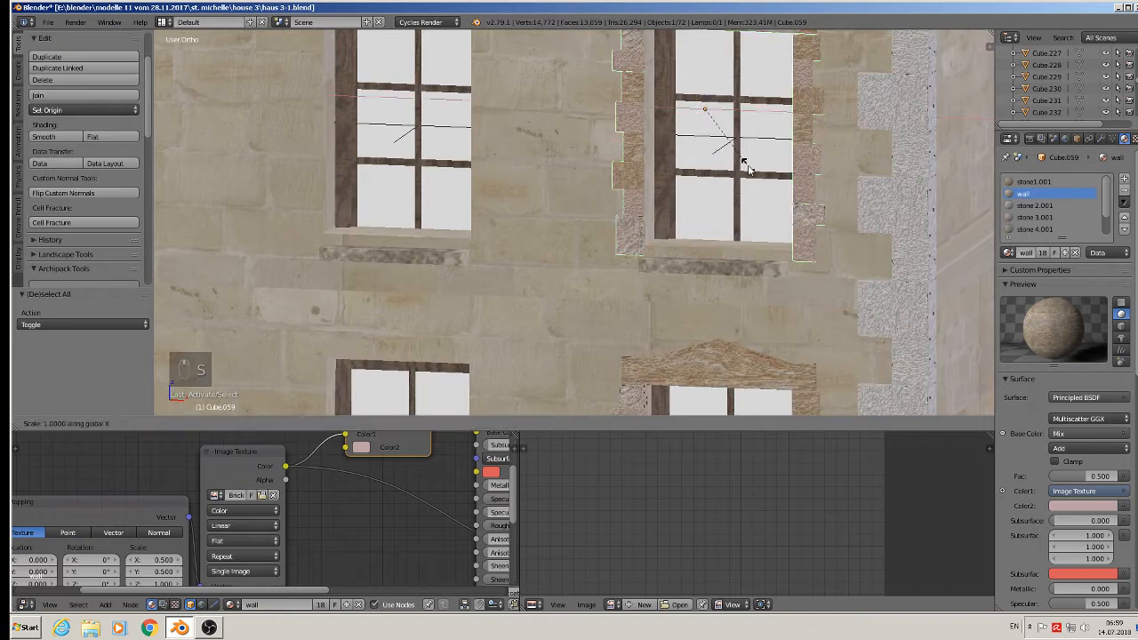
click(740, 160)
middle_drag(740, 160, 812, 163)
middle_drag(828, 163, 752, 166)
key(Tab)
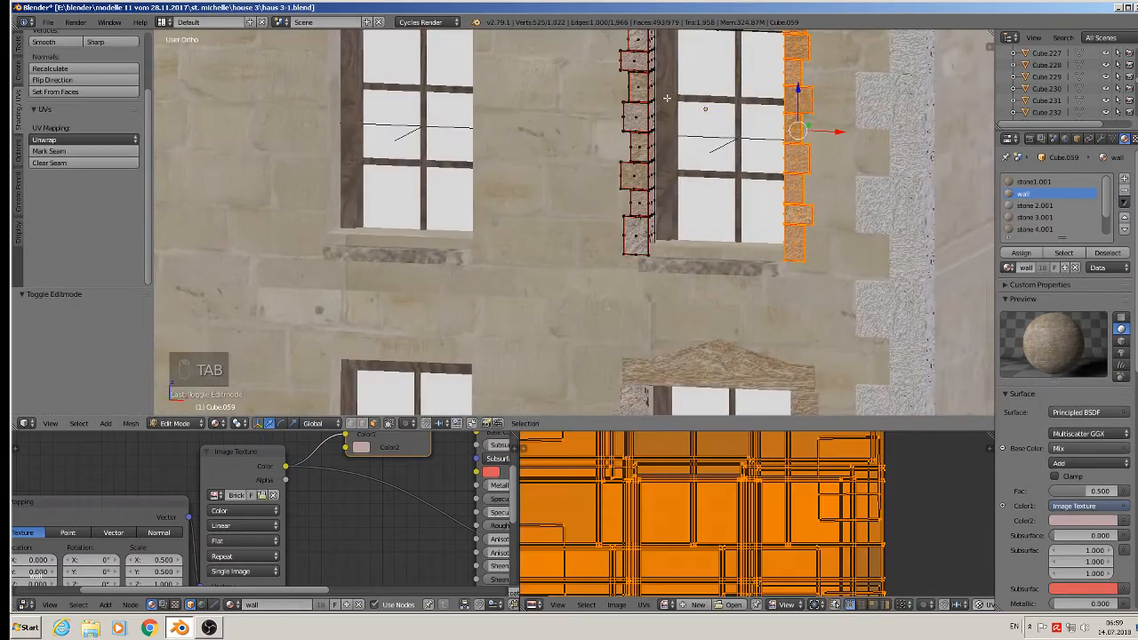
middle_drag(703, 109, 712, 187)
key(Tab)
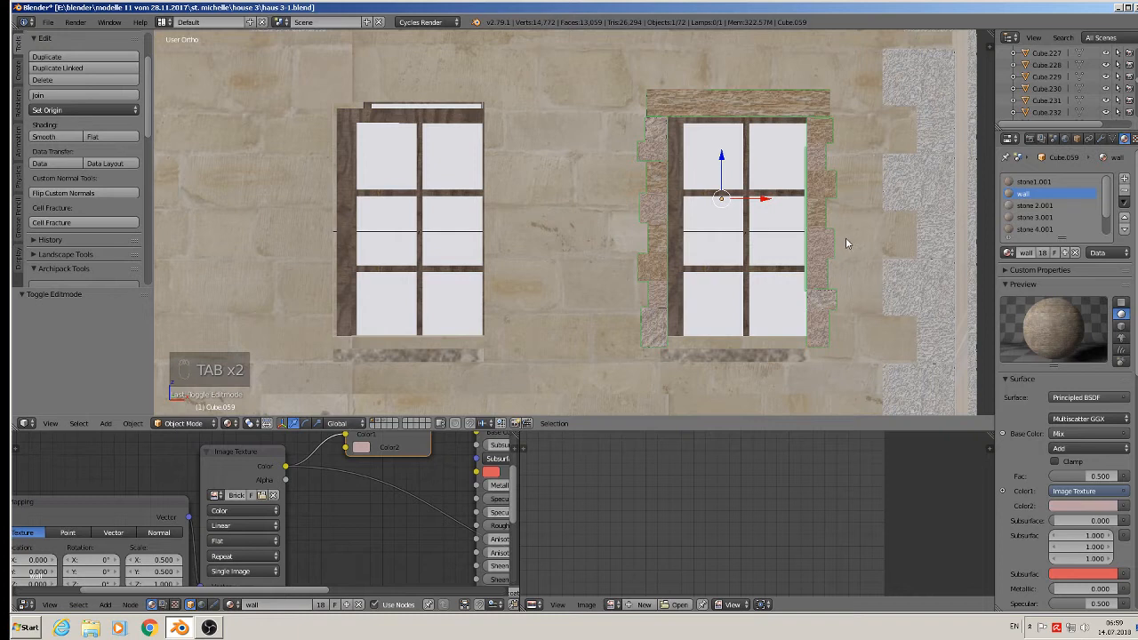
Remove all material slots from the brown stone frame around the top-floor right window.
right_click(927, 191)
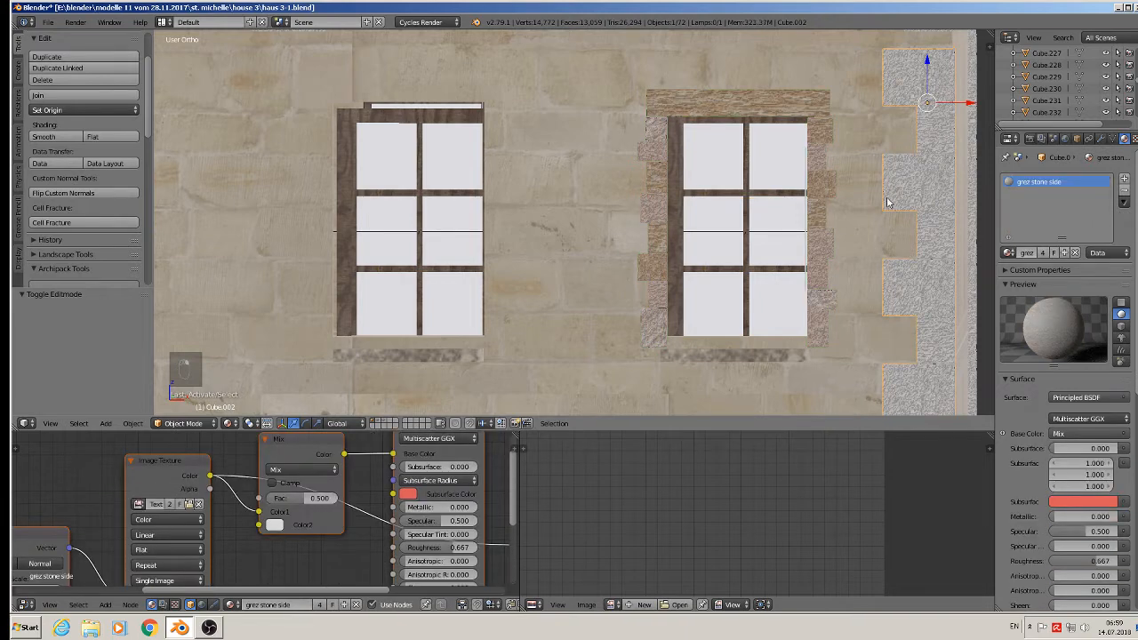
right_click(813, 196)
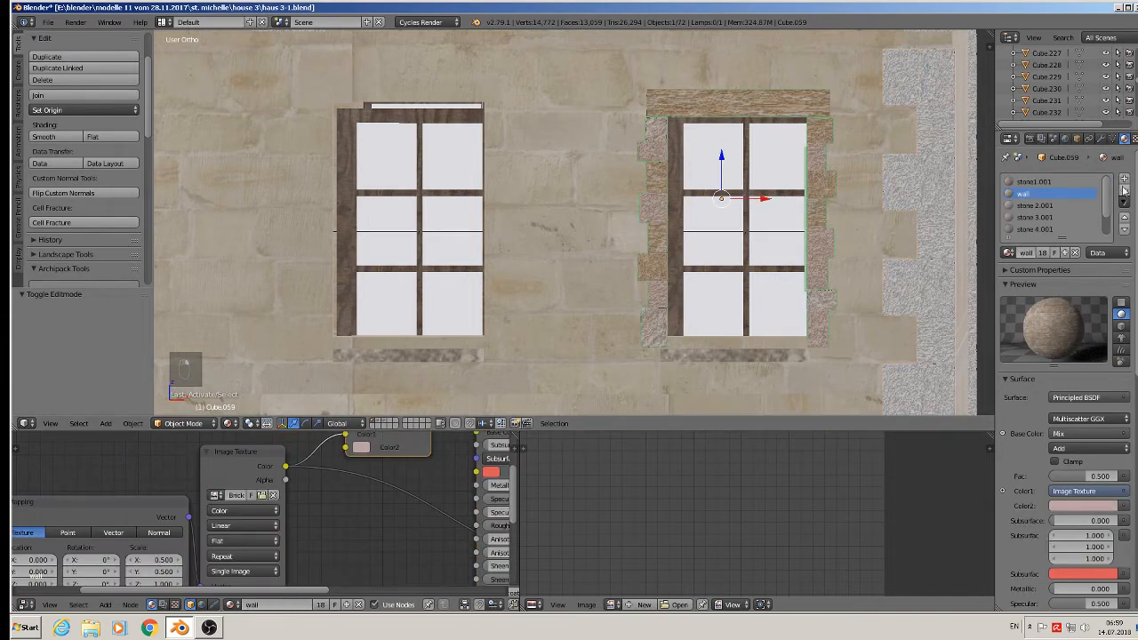
click(1124, 190)
click(1124, 190)
click(1124, 190)
click(1124, 189)
click(1124, 189)
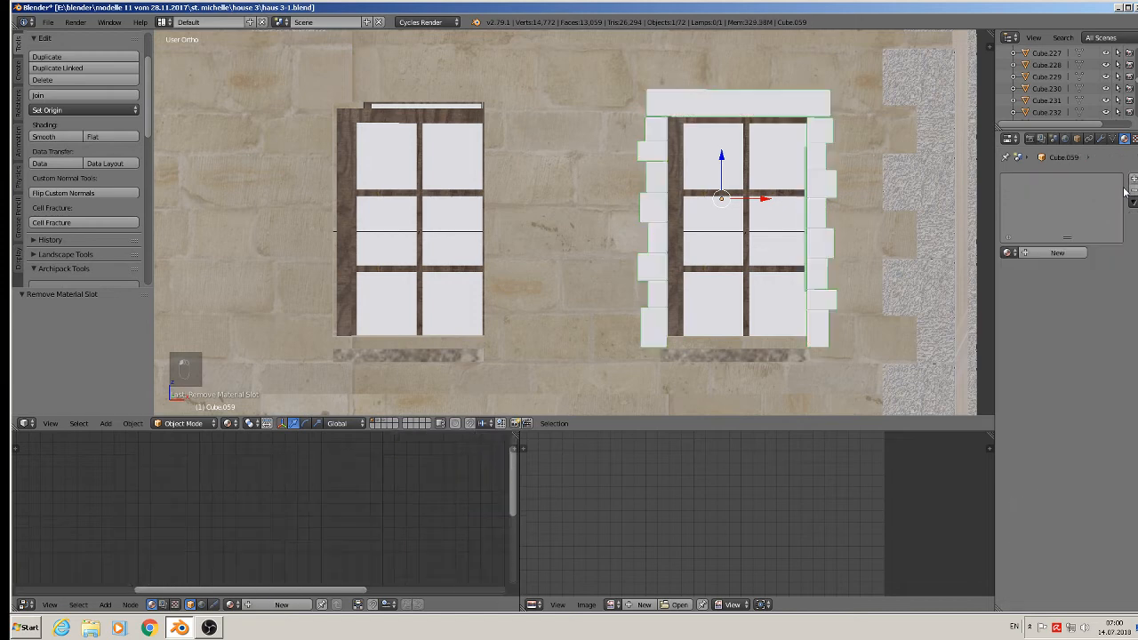
Assign the existing "grez stone side" material to the top-floor right window frame.
click(1008, 252)
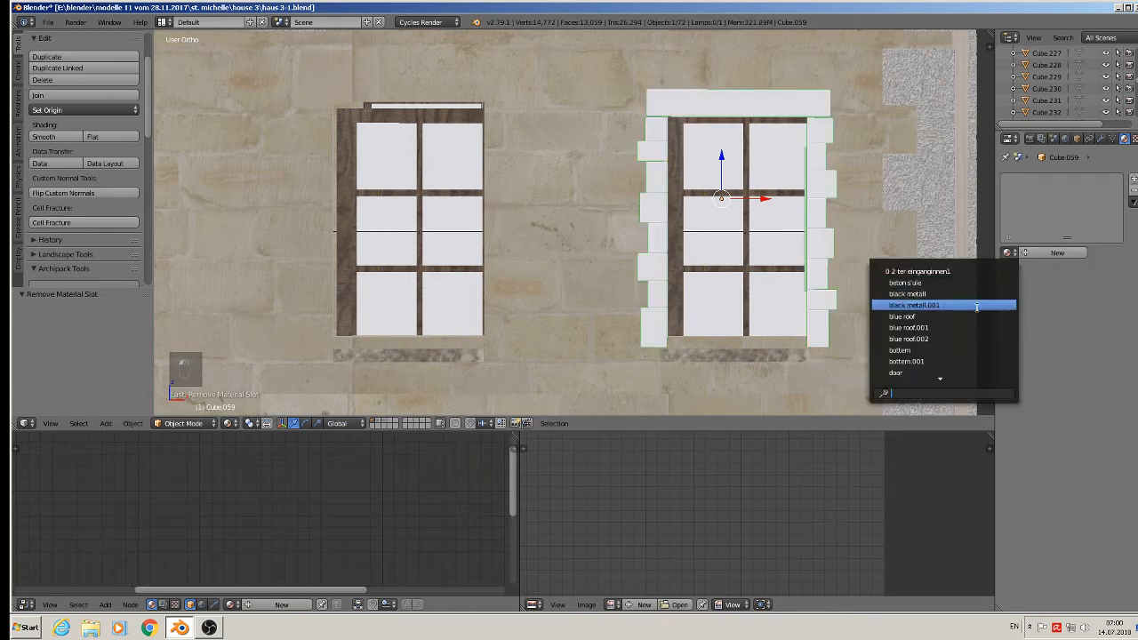
text(gn)
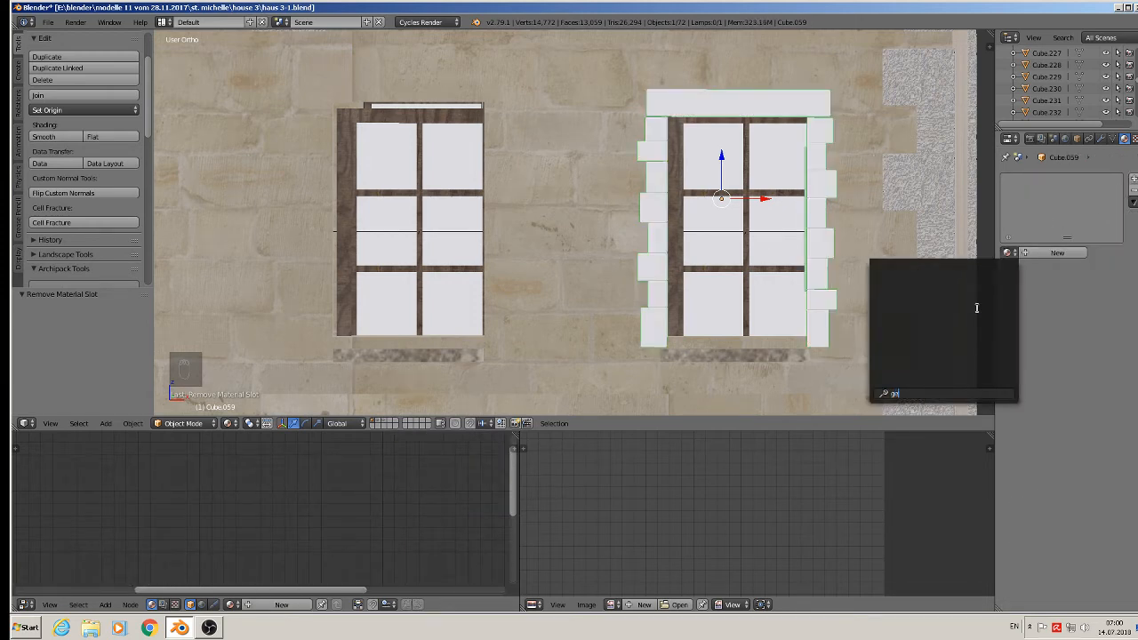
key(BackSpace)
text(r)
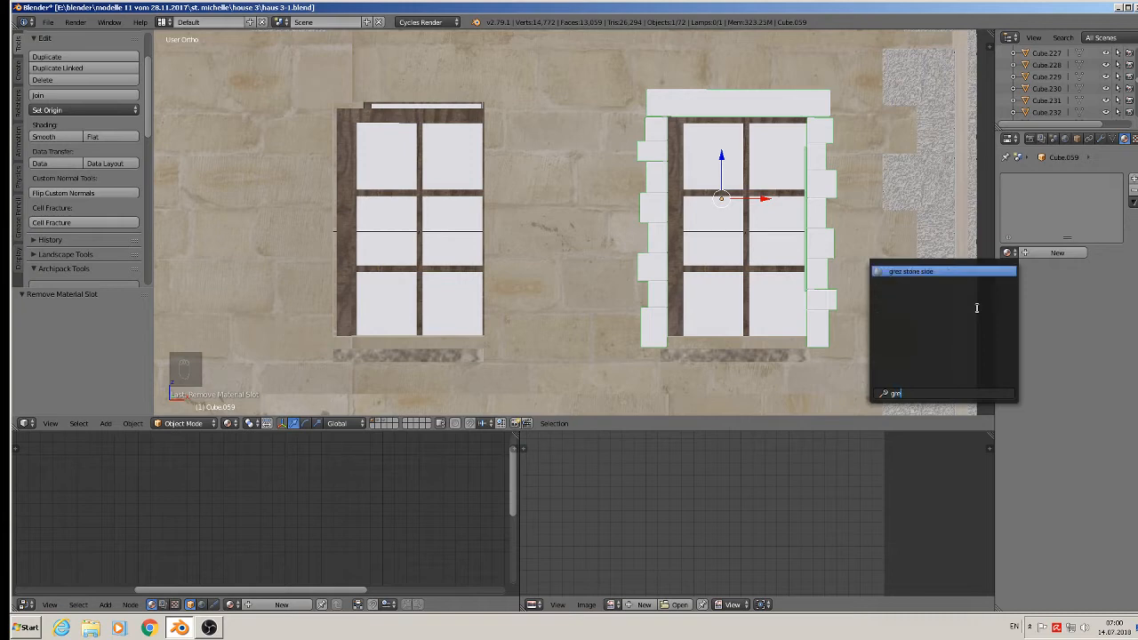
click(943, 270)
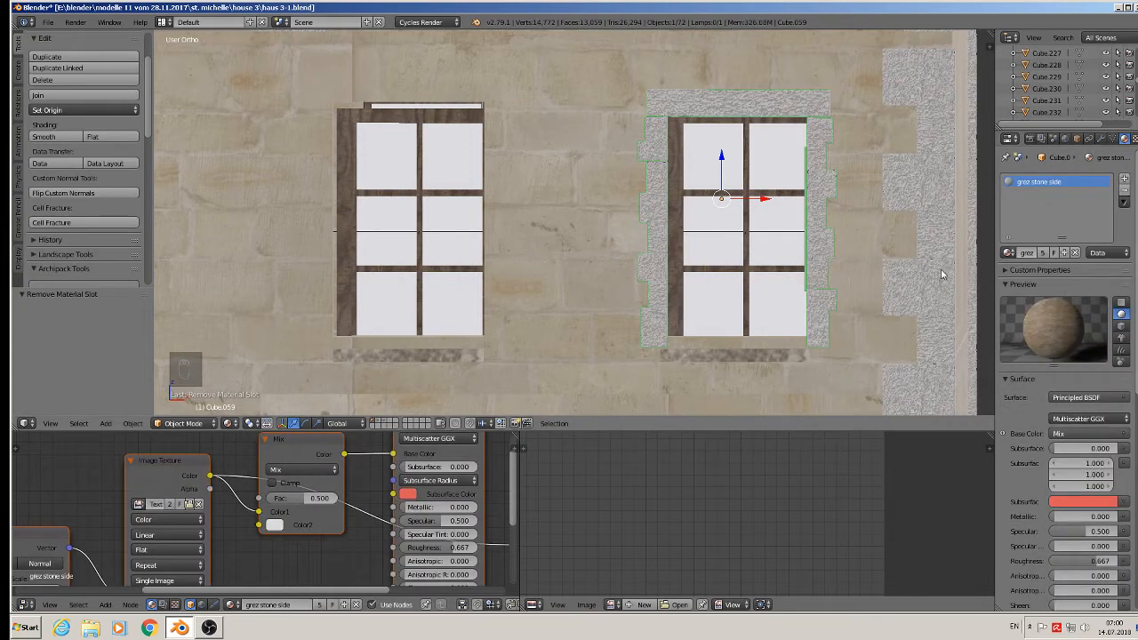
Duplicate the grey window frame and move the copy about -0.26 along X onto the top-floor middle window.
scroll(732, 231, down, 3)
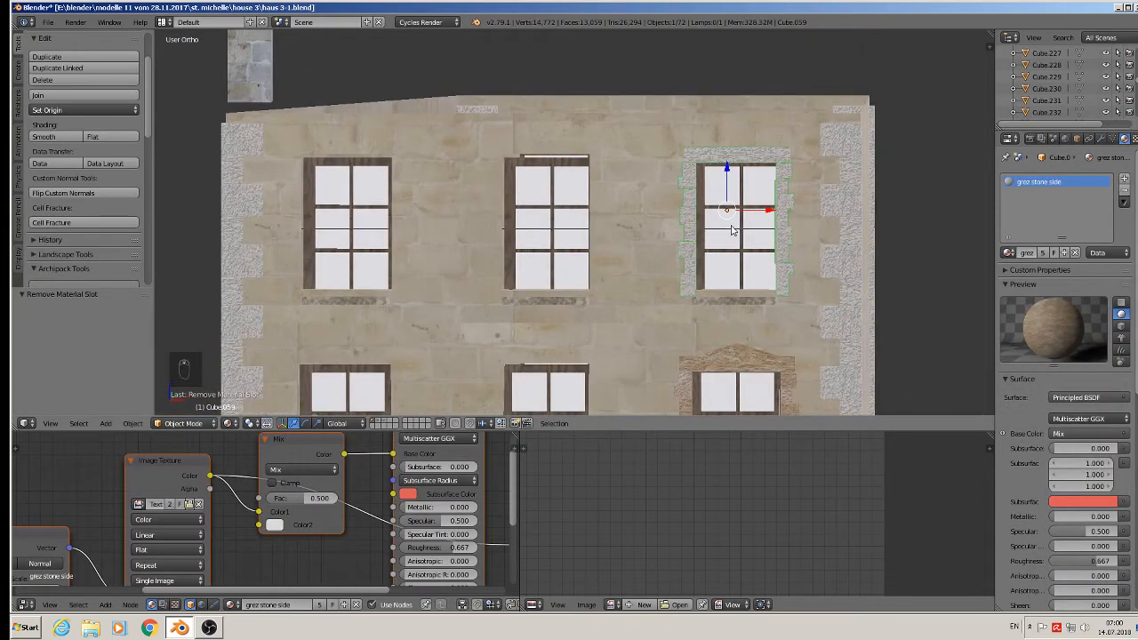
key(shift+d)
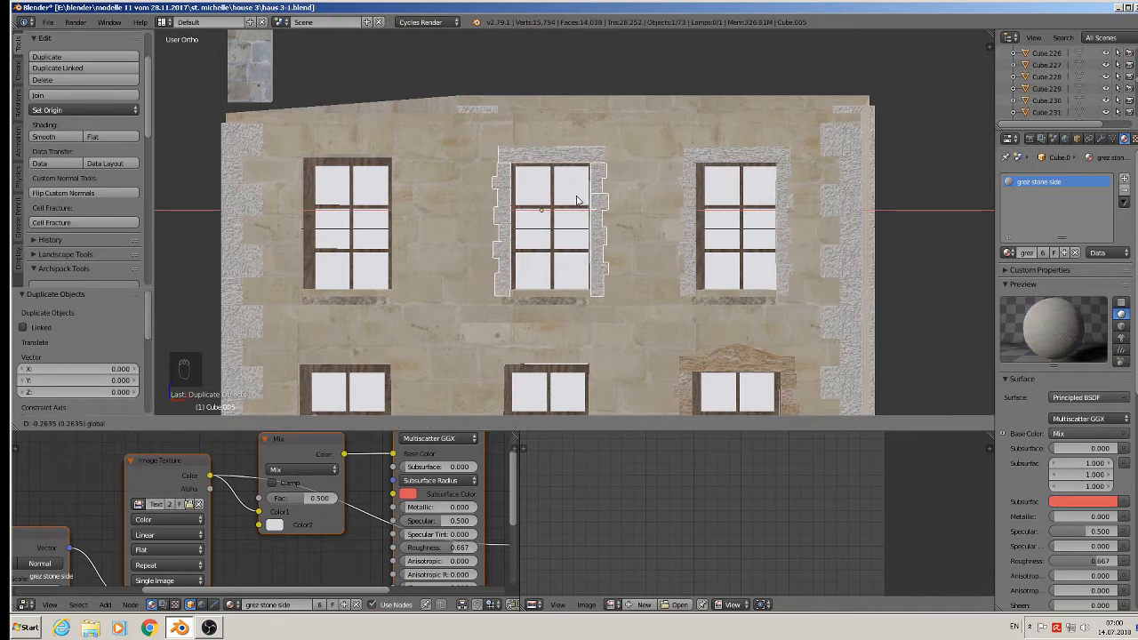
click(577, 201)
Duplicate the middle grey frame and move the copy along X onto the top-floor left window.
key(shift+d)
right_click(575, 201)
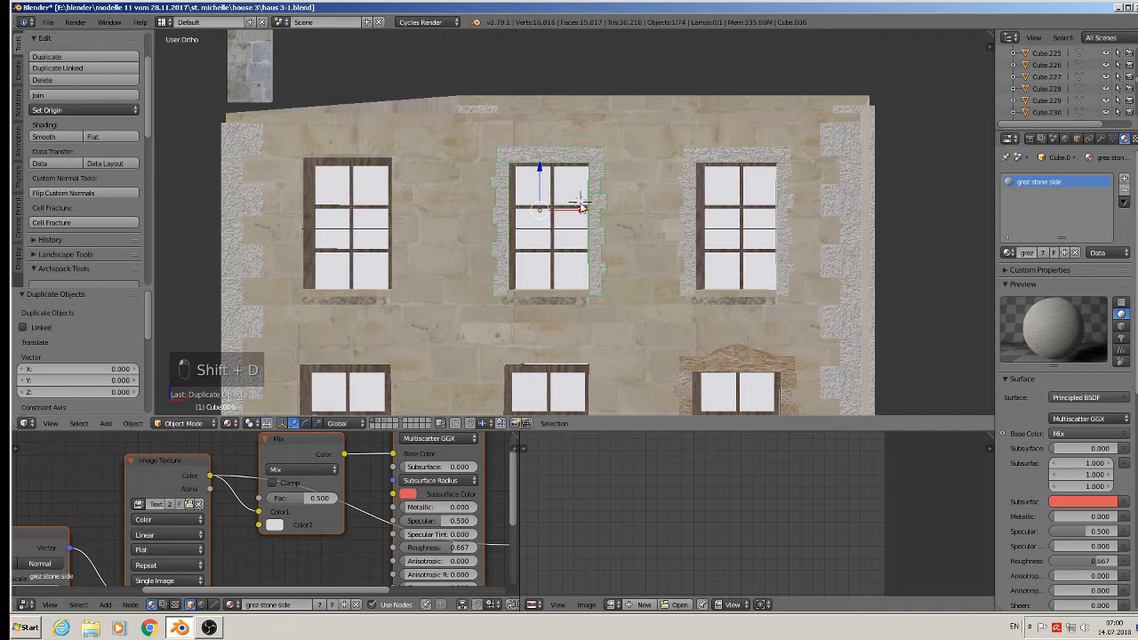
key(g)
key(x)
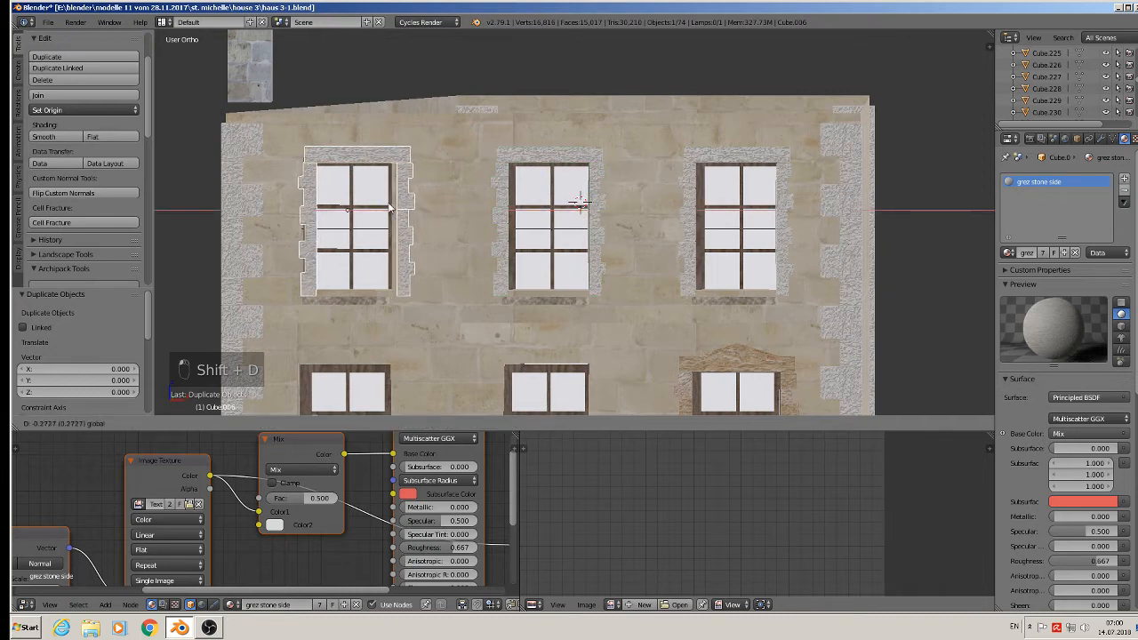
click(385, 206)
Duplicate the top-floor left frame and move the copy -0.293 along Z onto the window directly below.
shift+middle_drag(496, 336, 507, 203)
scroll(531, 254, down, 2)
key(shift+d)
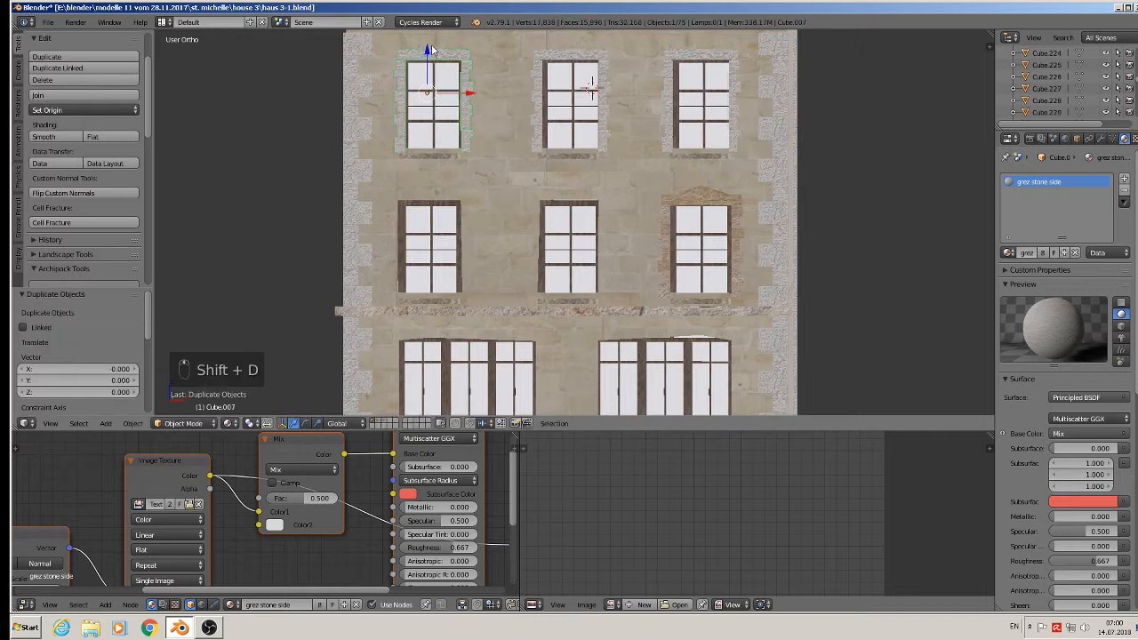
key(z)
click(444, 194)
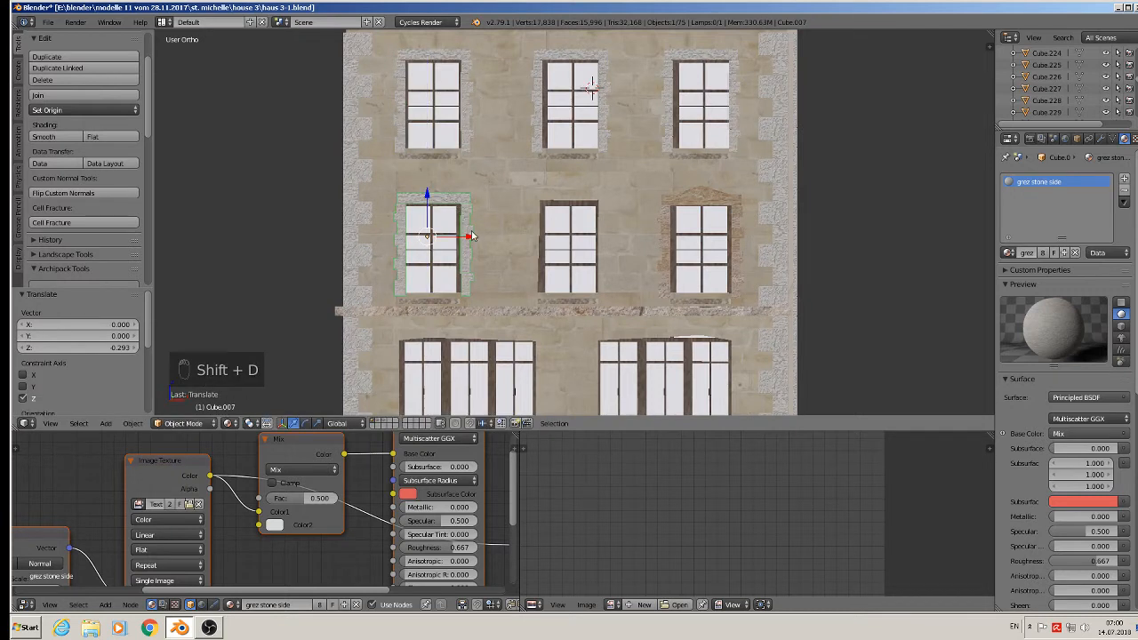
Nudge the lower left grey frame along X and duplicate it 0.276 along X onto the middle window of that row.
key(g)
key(x)
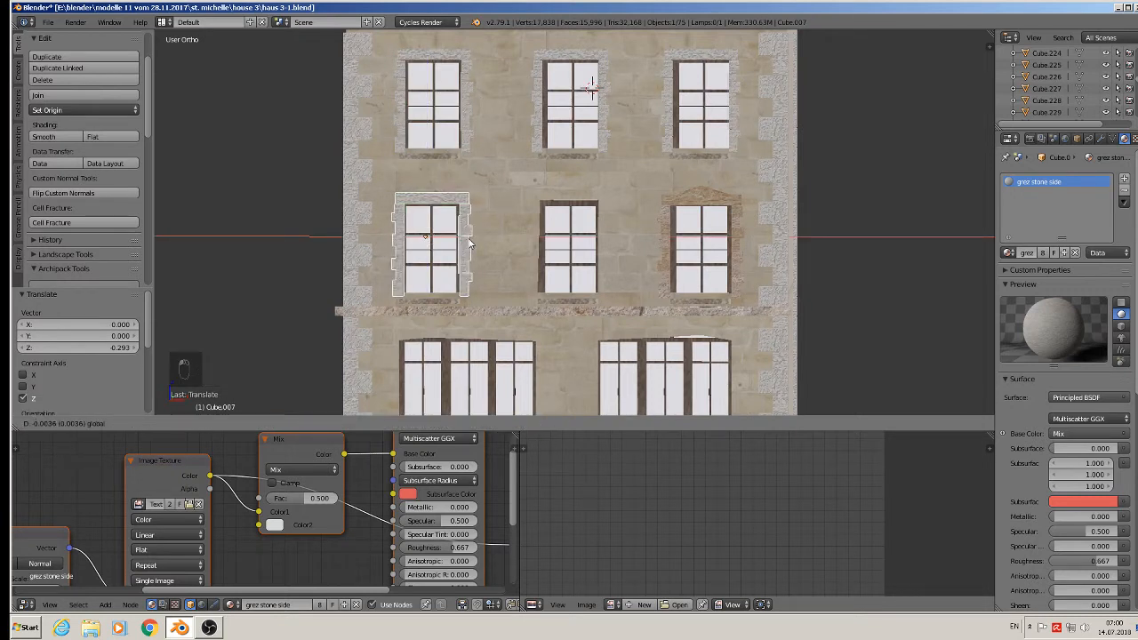
click(471, 245)
key(shift+d)
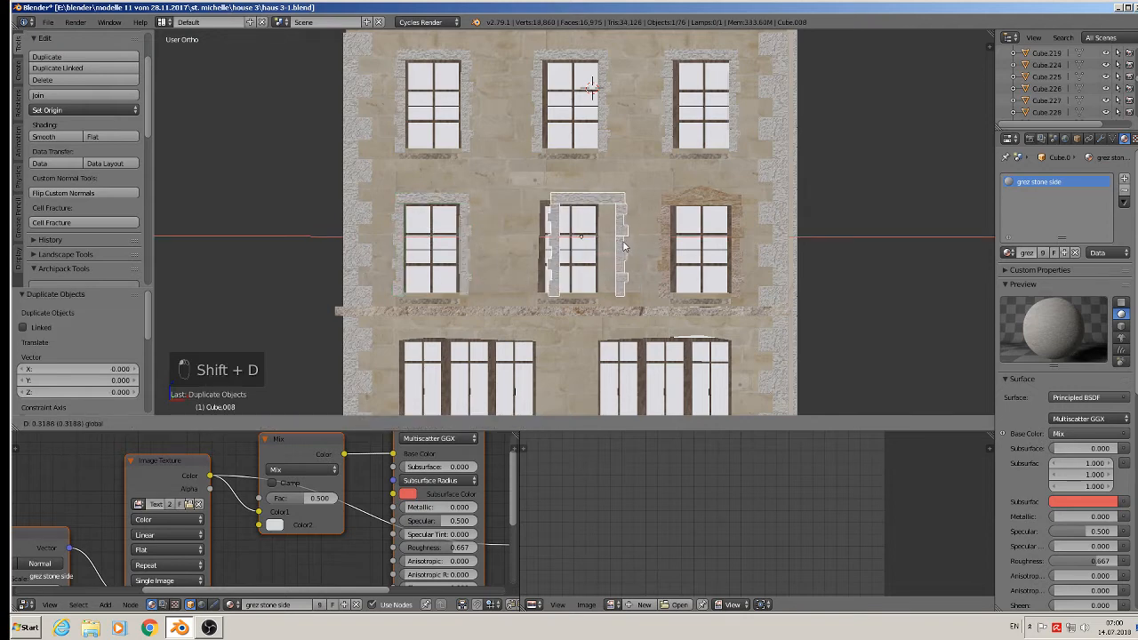
click(603, 247)
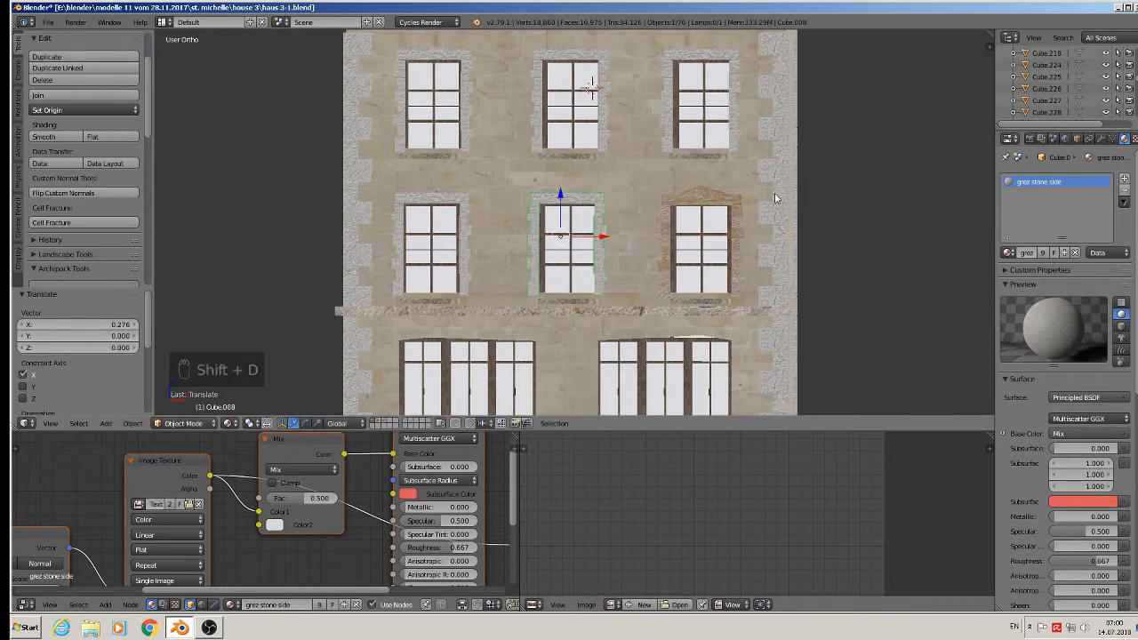
Delete the brown arched frame on the right window and put a duplicate of the middle grey frame there, moved 0.276 along X.
right_click(714, 199)
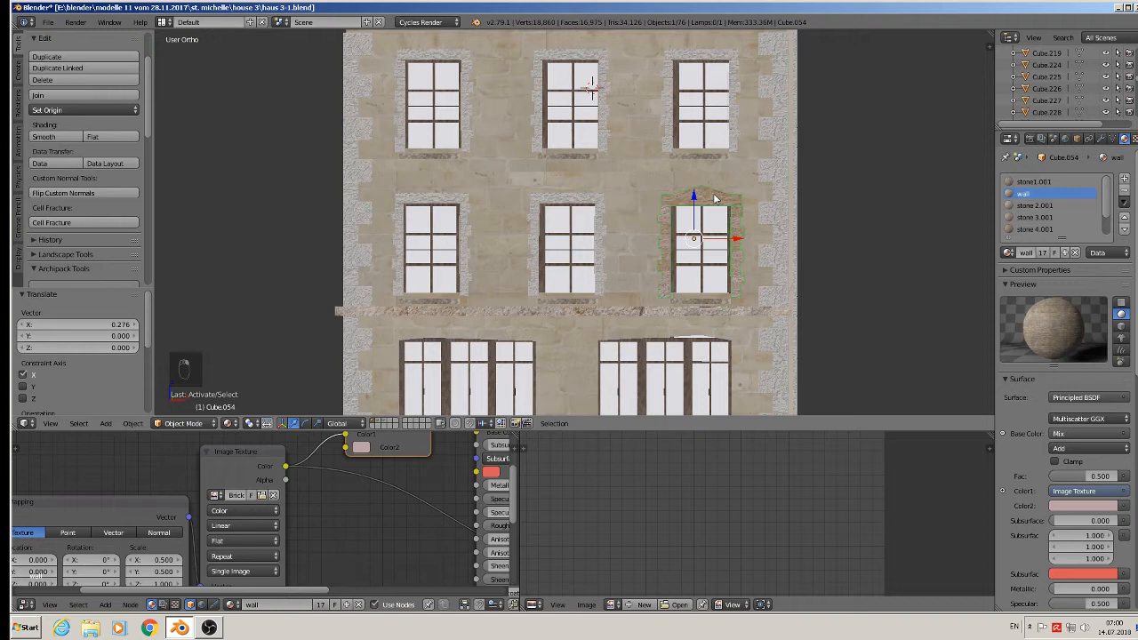
key(x)
click(704, 190)
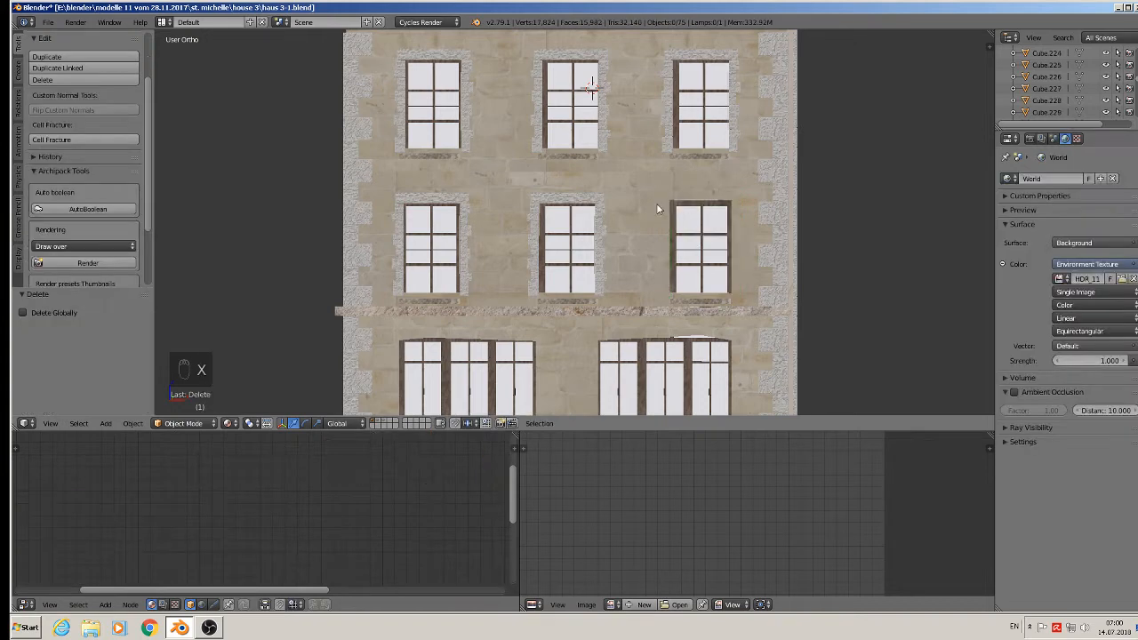
right_click(579, 207)
key(shift+d)
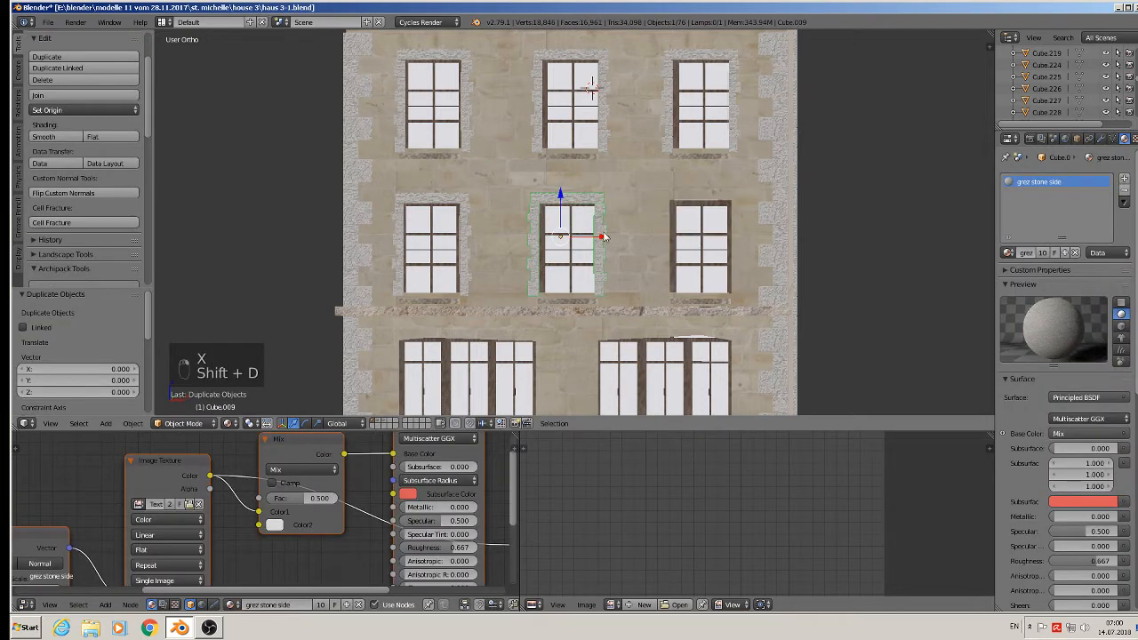
click(740, 246)
Examine the wide first-floor windows and the facade below them in the reference photo.
scroll(741, 244, down, 4)
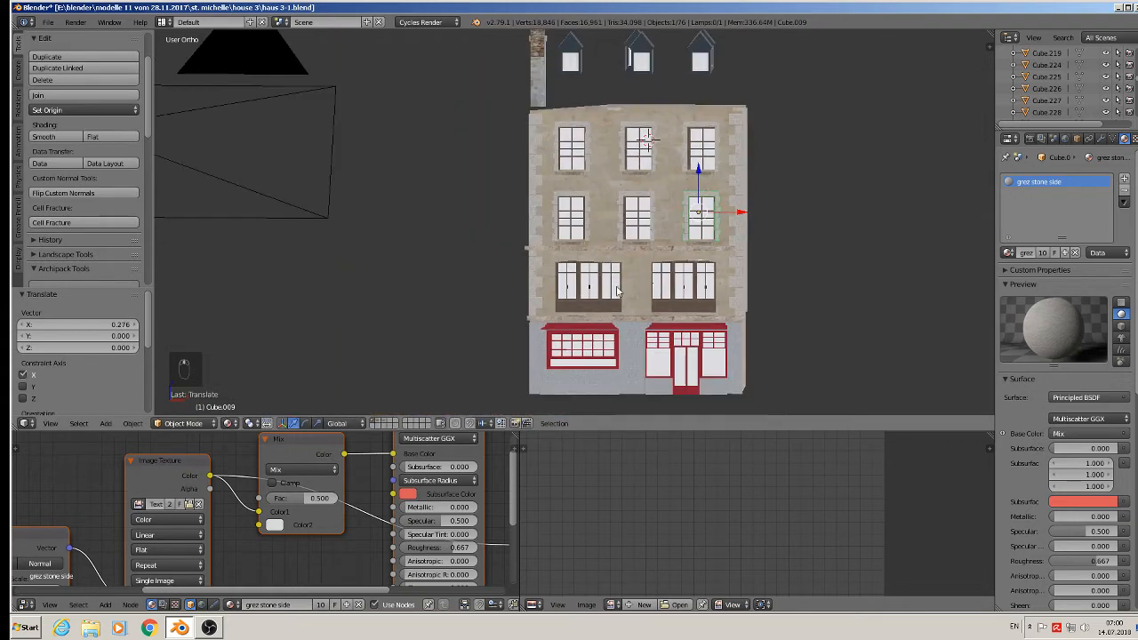
scroll(671, 257, down, 6)
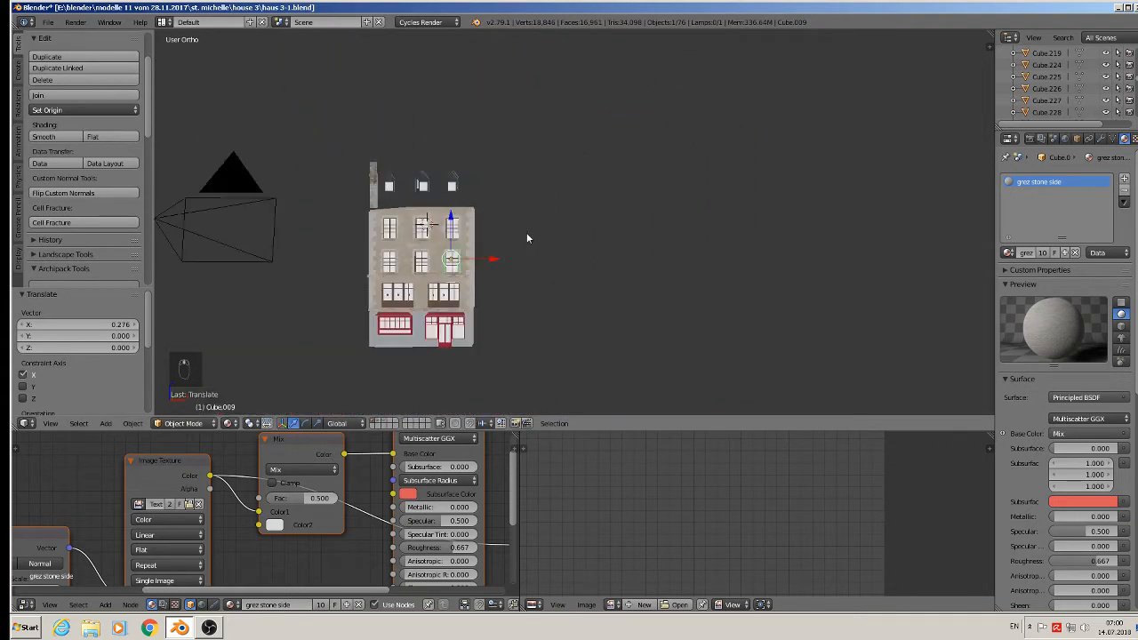
scroll(745, 210, up, 8)
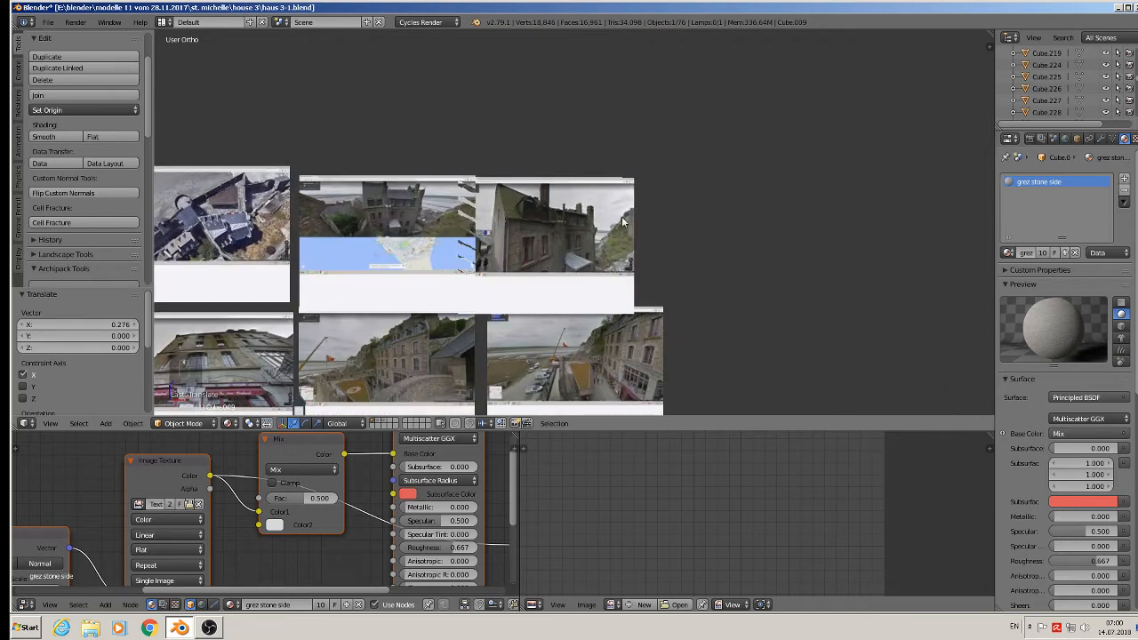
scroll(745, 210, up, 6)
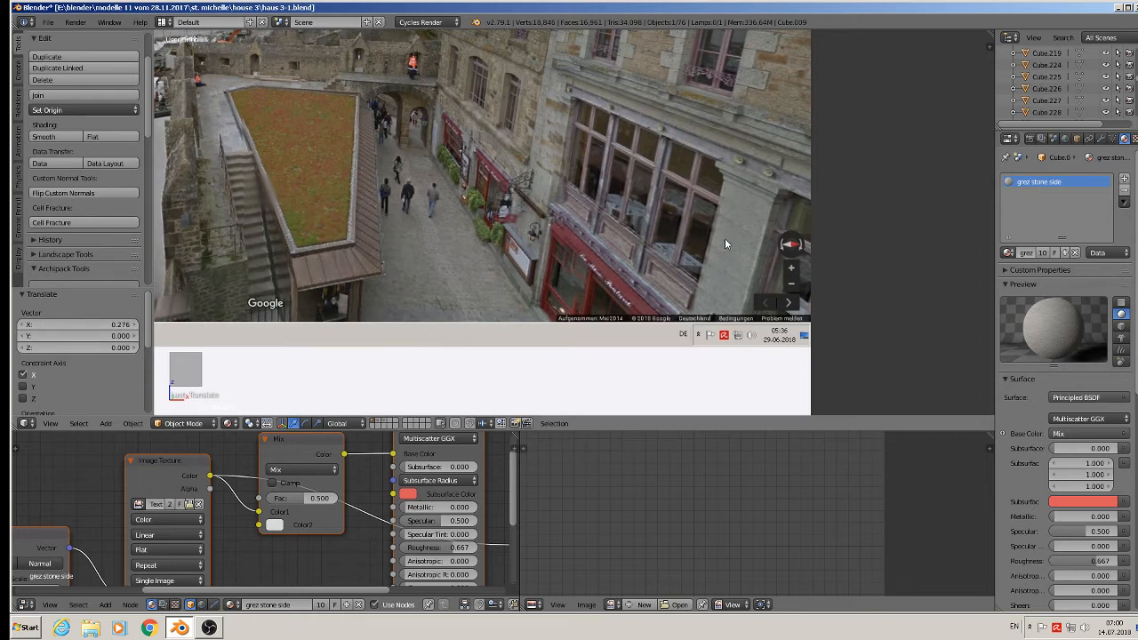
scroll(724, 239, down, 10)
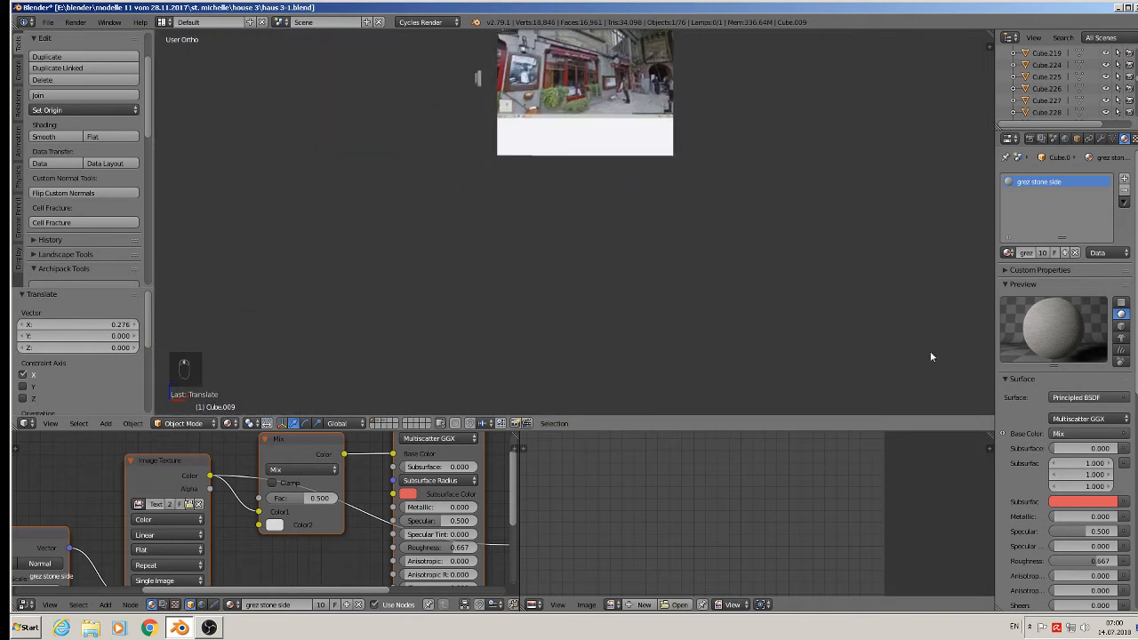
Duplicate the grey frame of the lower row's right front window and move the copy 1.155 along Y to the rear facade.
scroll(648, 354, down, 4)
shift+middle_drag(454, 334, 635, 65)
scroll(634, 173, up, 7)
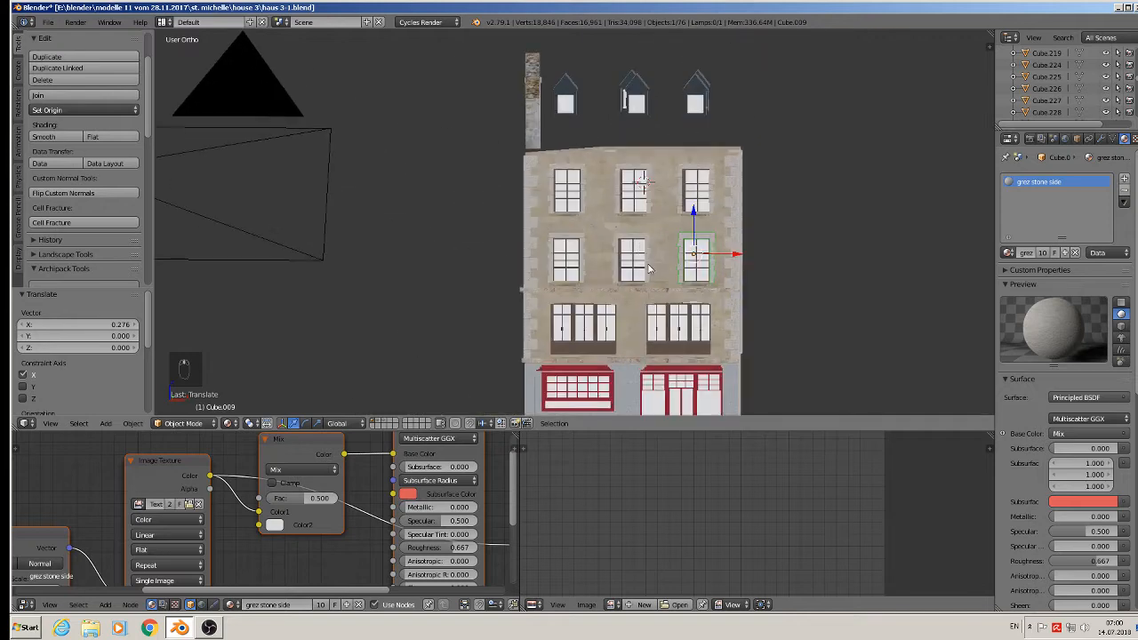
middle_drag(649, 268, 763, 296)
key(shift+d)
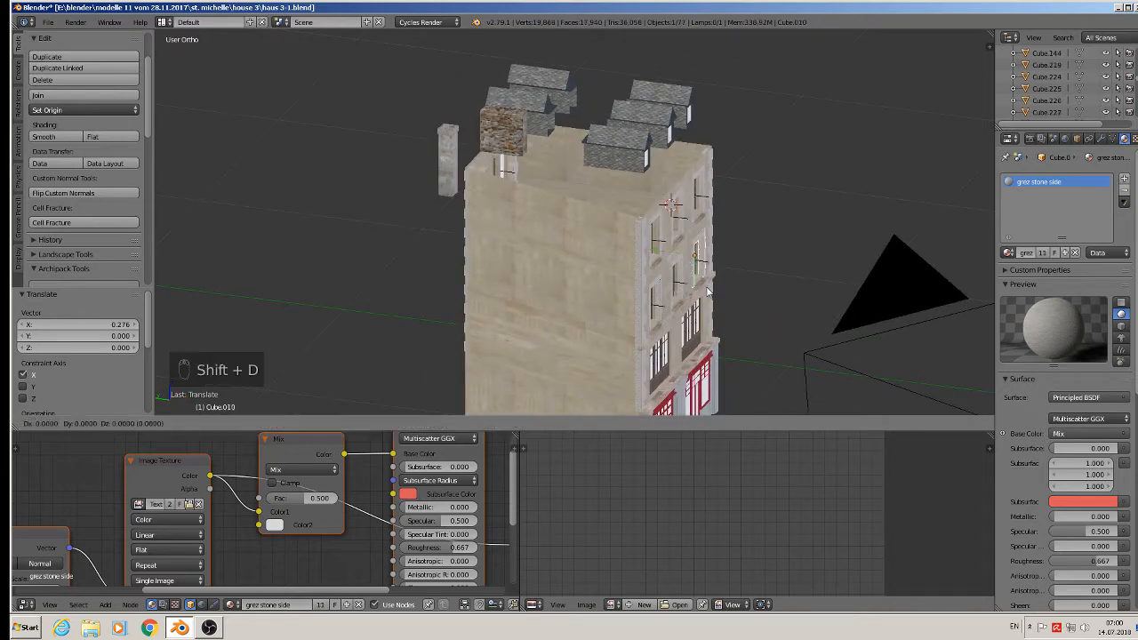
click(707, 292)
drag(663, 249, 414, 196)
middle_drag(427, 218, 554, 248)
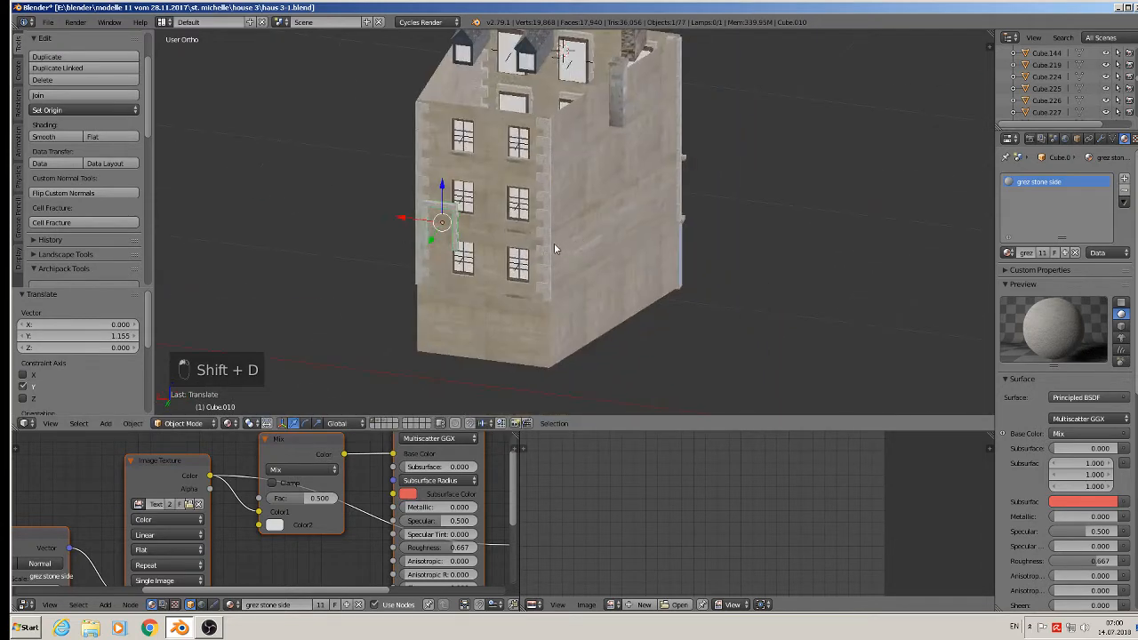
Move the duplicated grey frame along X over the left window of the rear facade's middle row.
scroll(521, 236, up, 4)
shift+middle_drag(391, 222, 386, 293)
drag(351, 296, 379, 221)
middle_drag(380, 222, 514, 132)
scroll(461, 192, up, 2)
drag(428, 184, 432, 184)
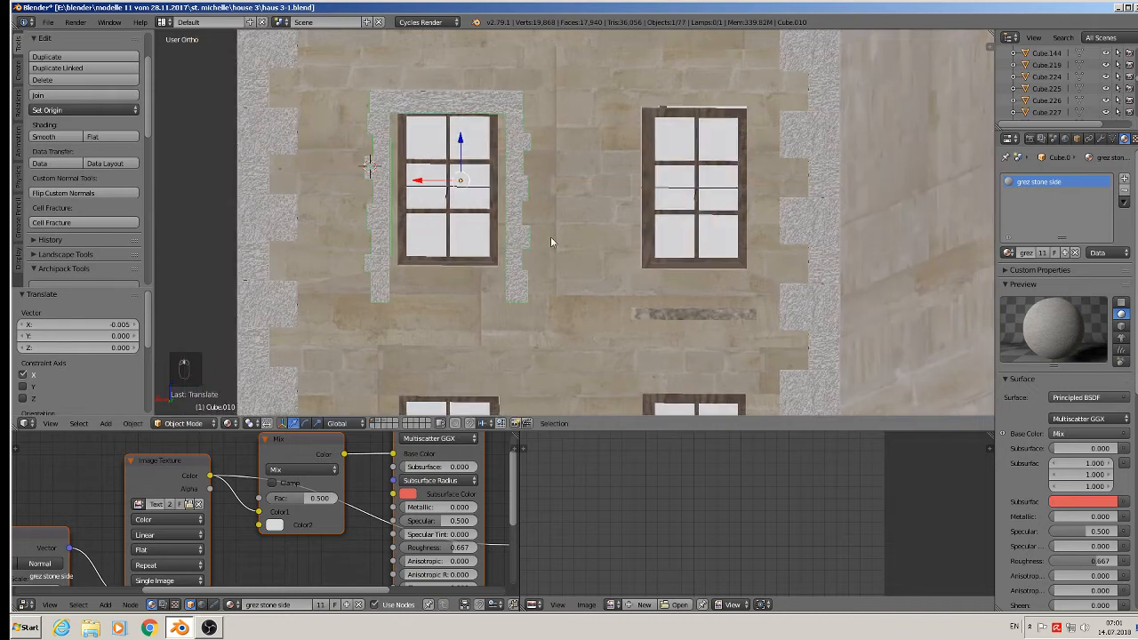
Fit the rear grey frame to its window's width by scaling it along X, nudging it 0.004, and scaling it by 0.944 again.
key(s)
key(x)
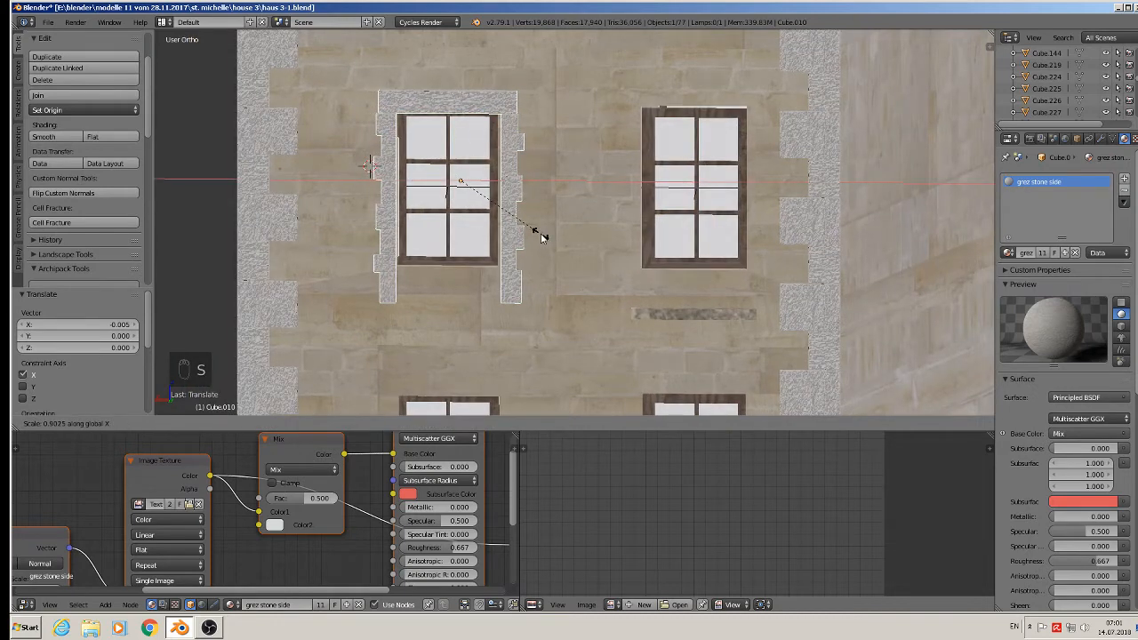
click(542, 238)
drag(430, 184, 426, 184)
key(s)
key(x)
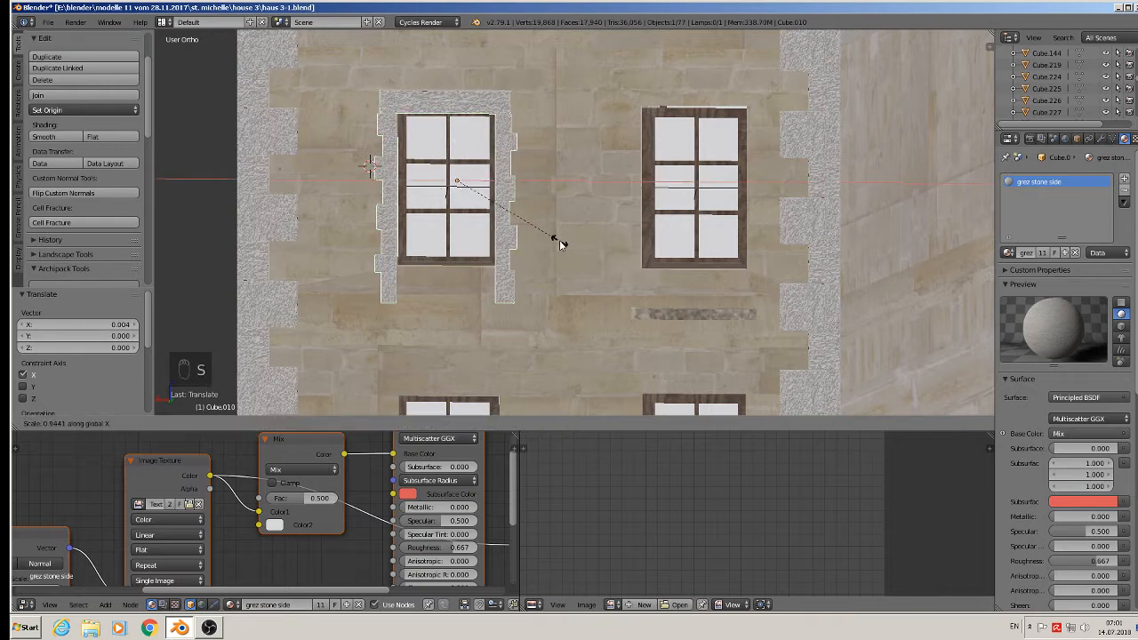
click(558, 247)
key(s)
key(y)
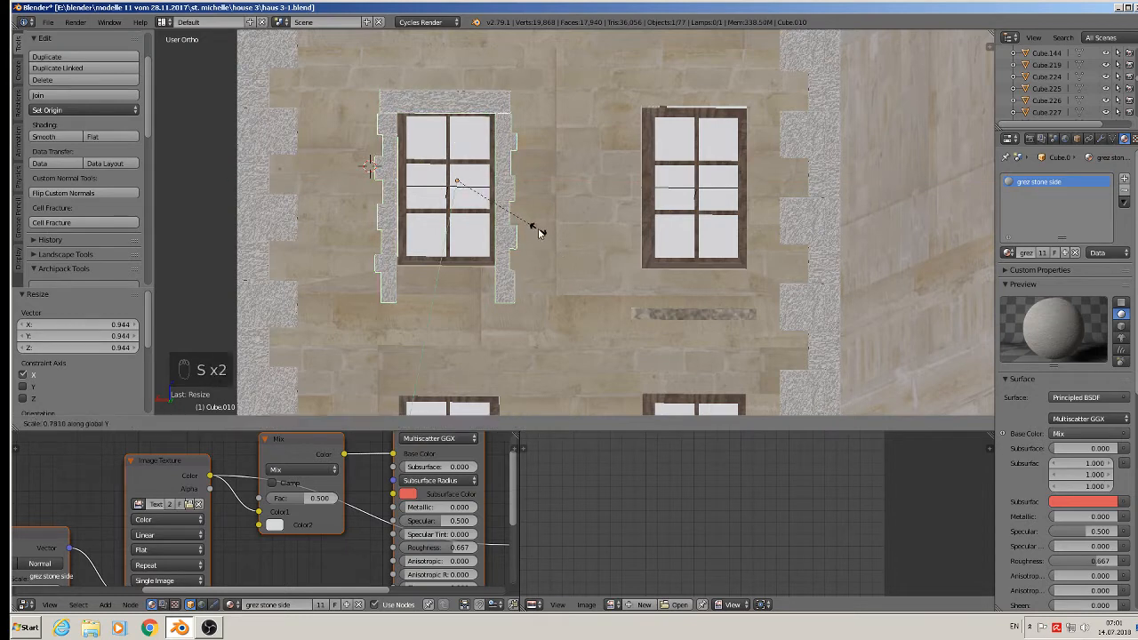
key(Escape)
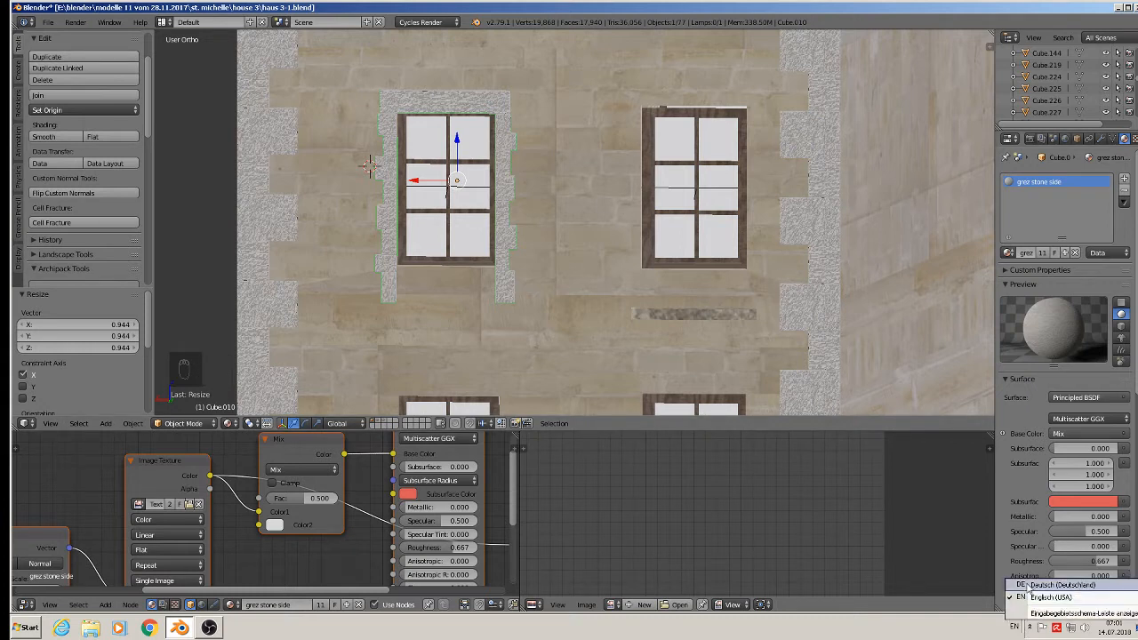
Fit the frame to the window's height by scaling it 0.802 along Z, raising it 0.015, and scaling it 1.053 along Z.
key(s)
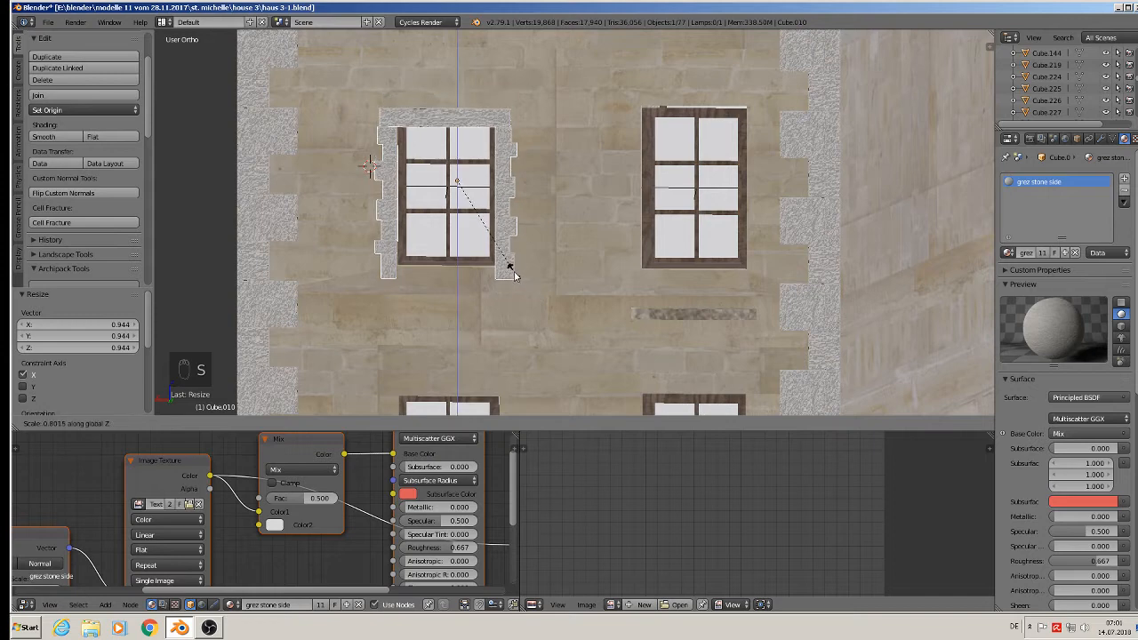
click(513, 275)
key(g)
key(z)
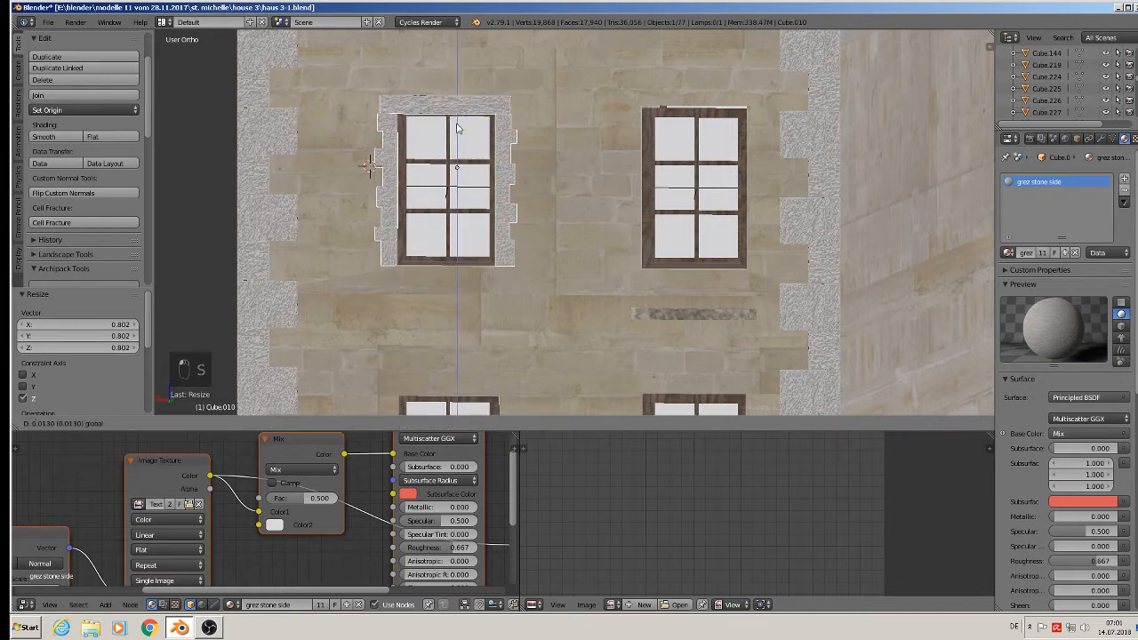
click(458, 126)
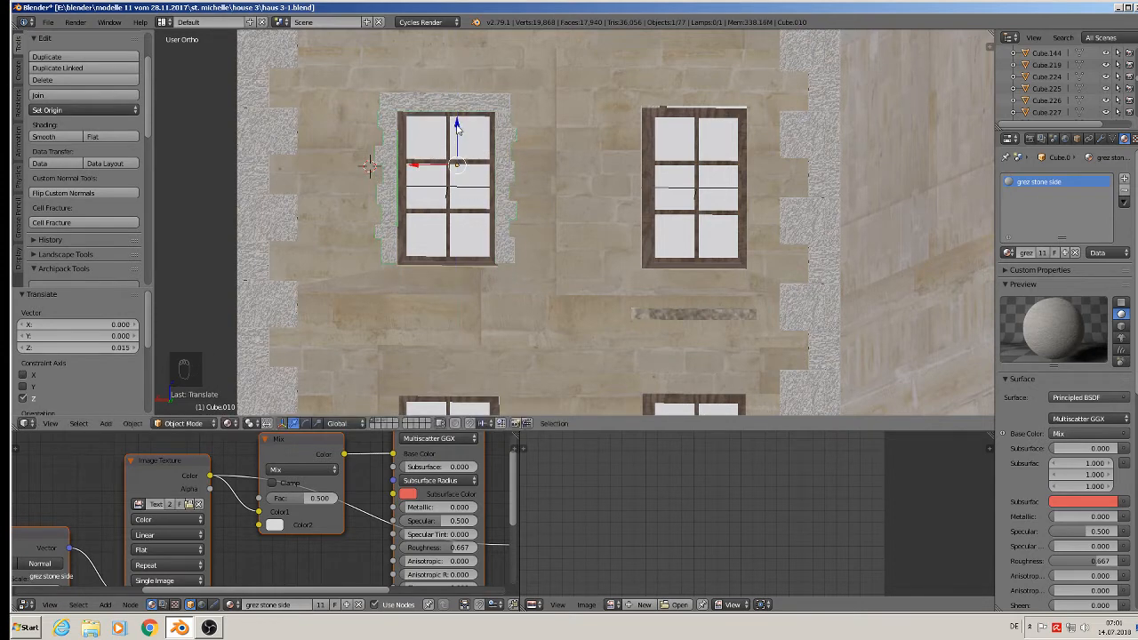
key(s)
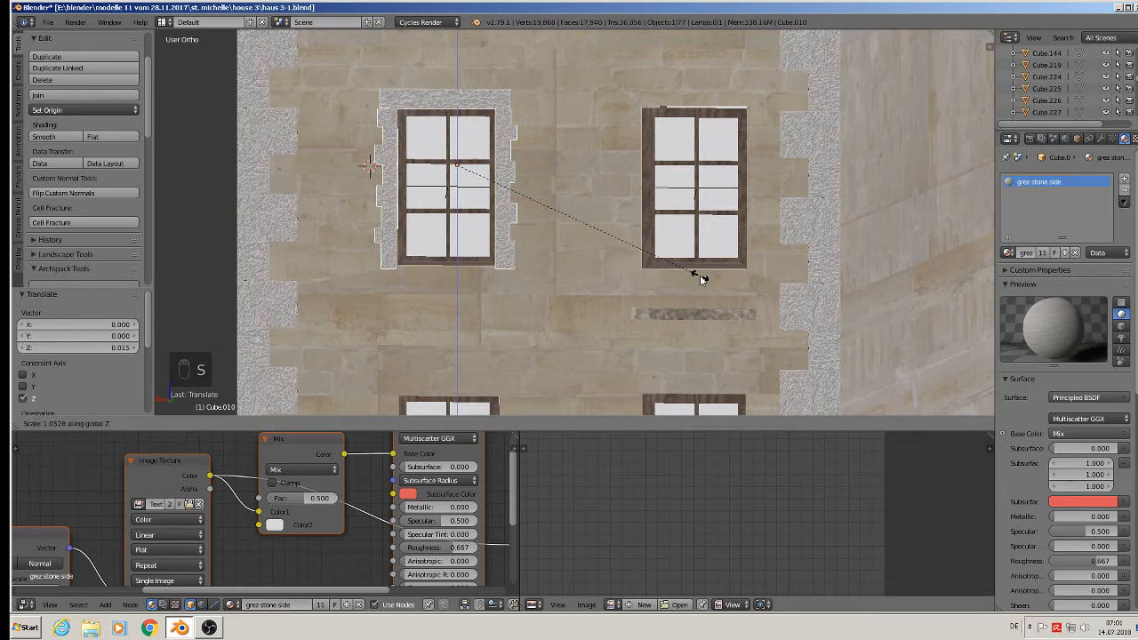
click(700, 281)
Duplicate the fitted rear frame and move the copy -0.243 along X onto the neighbouring window in the same row.
scroll(700, 281, down, 2)
shift+middle_drag(592, 279, 442, 307)
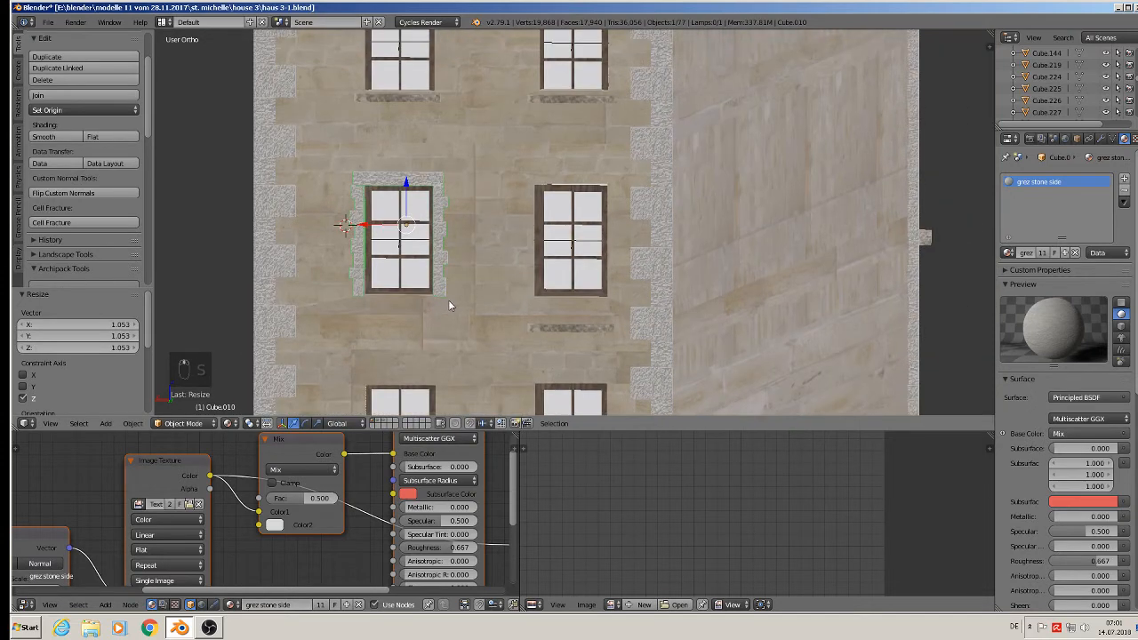
key(shift+d)
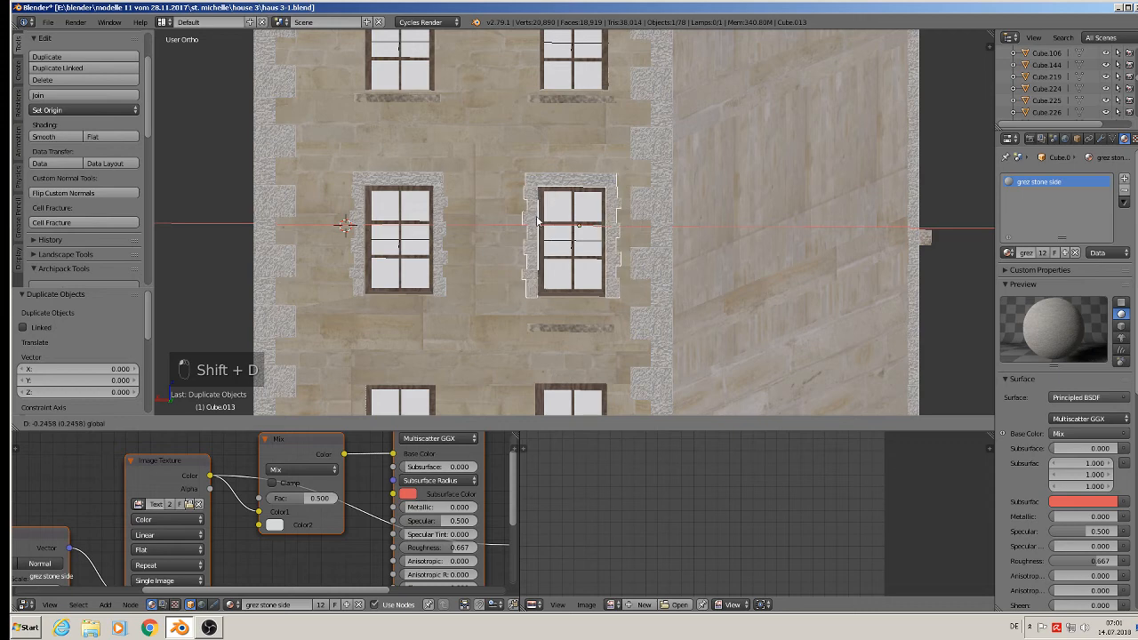
click(537, 222)
shift+middle_drag(537, 222, 549, 298)
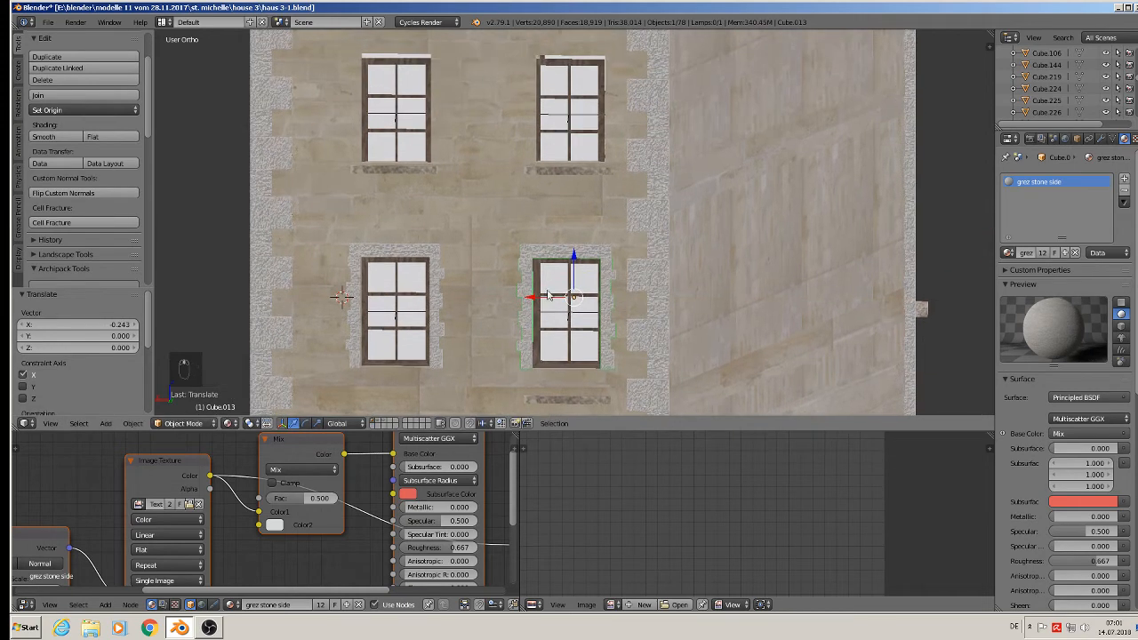
Duplicate that frame 0.288 along Z onto the window directly above and nudge the copy along X to centre it.
key(shift+d)
key(z)
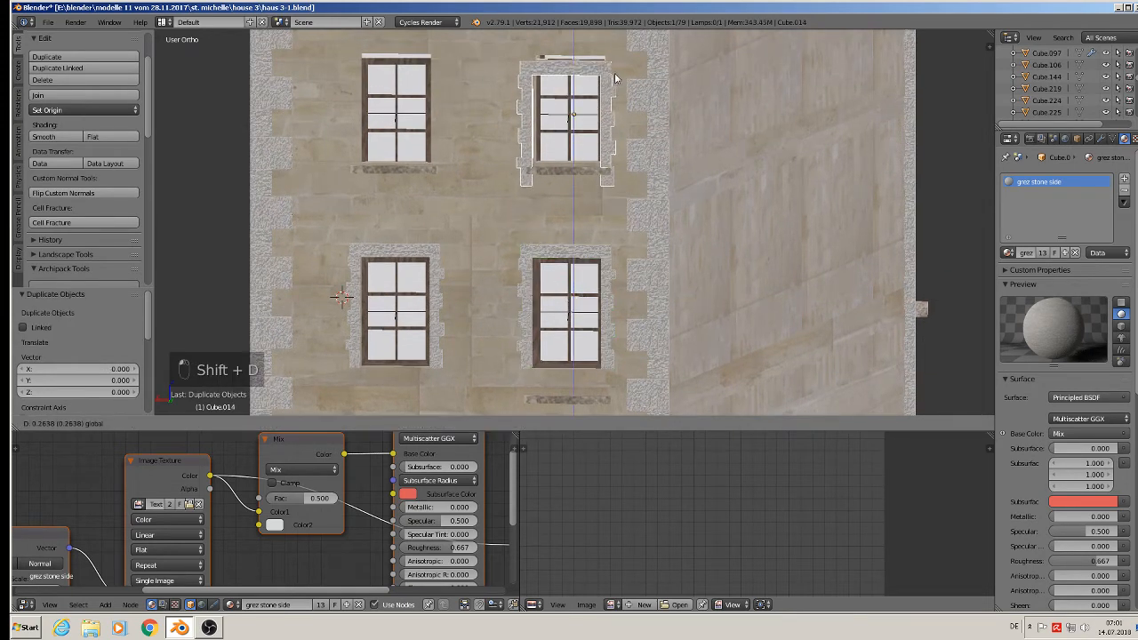
click(616, 64)
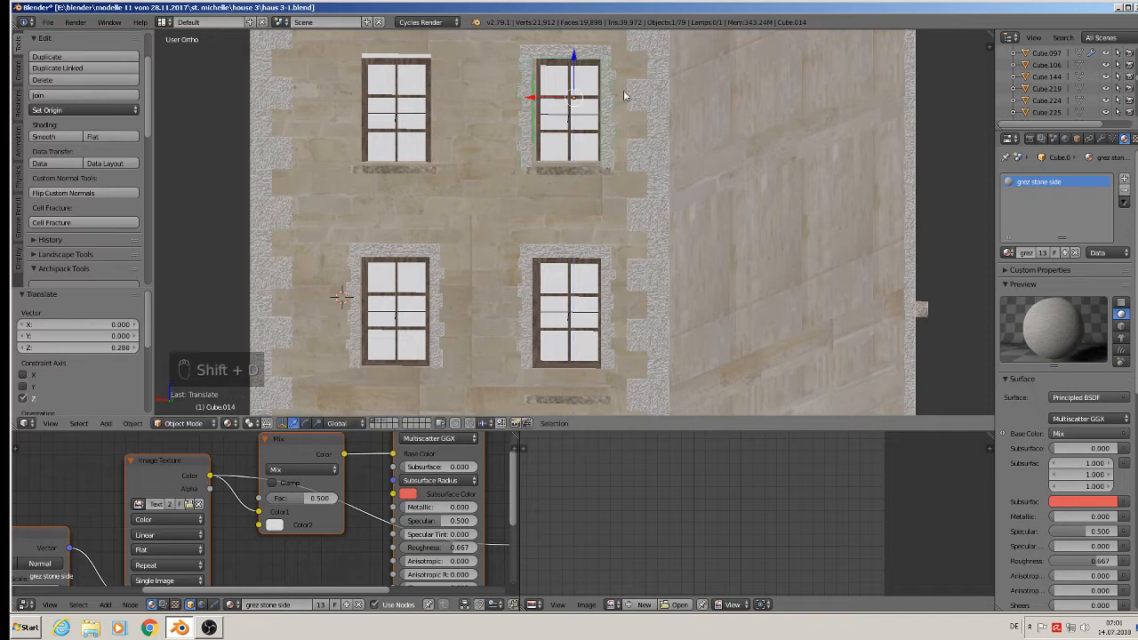
drag(534, 99, 540, 104)
Duplicate the upper right rear frame and move the copy 0.246 along X onto the left window of that row.
key(shift+d)
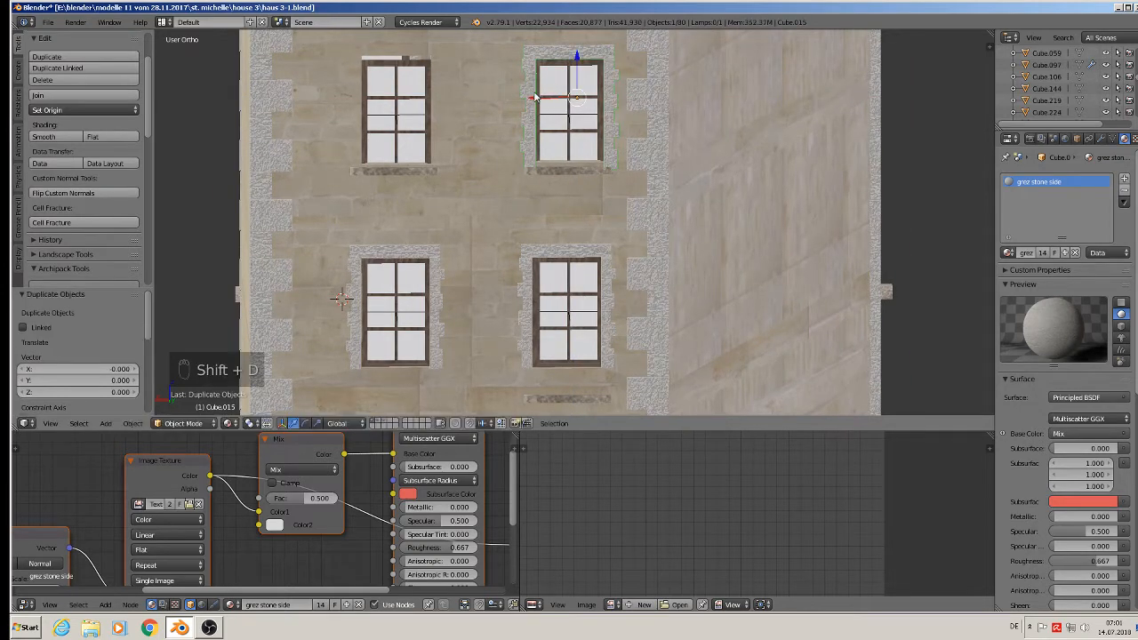
key(x)
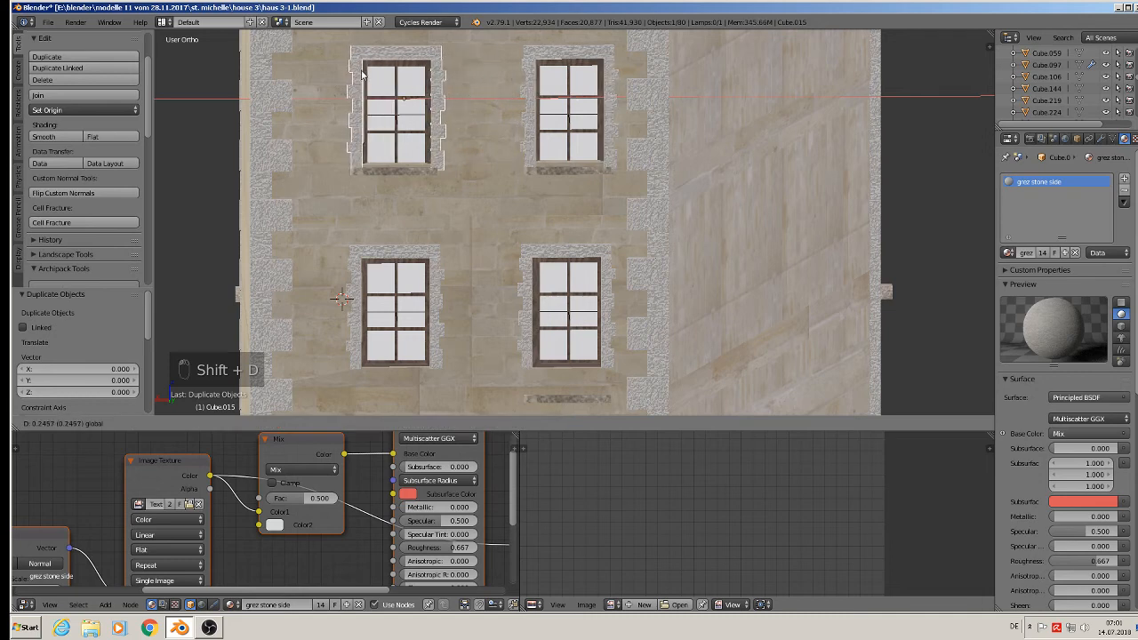
click(374, 80)
Duplicate the upper left rear frame and move the copy -0.576 along Z onto the lowest left window.
scroll(502, 232, down, 3)
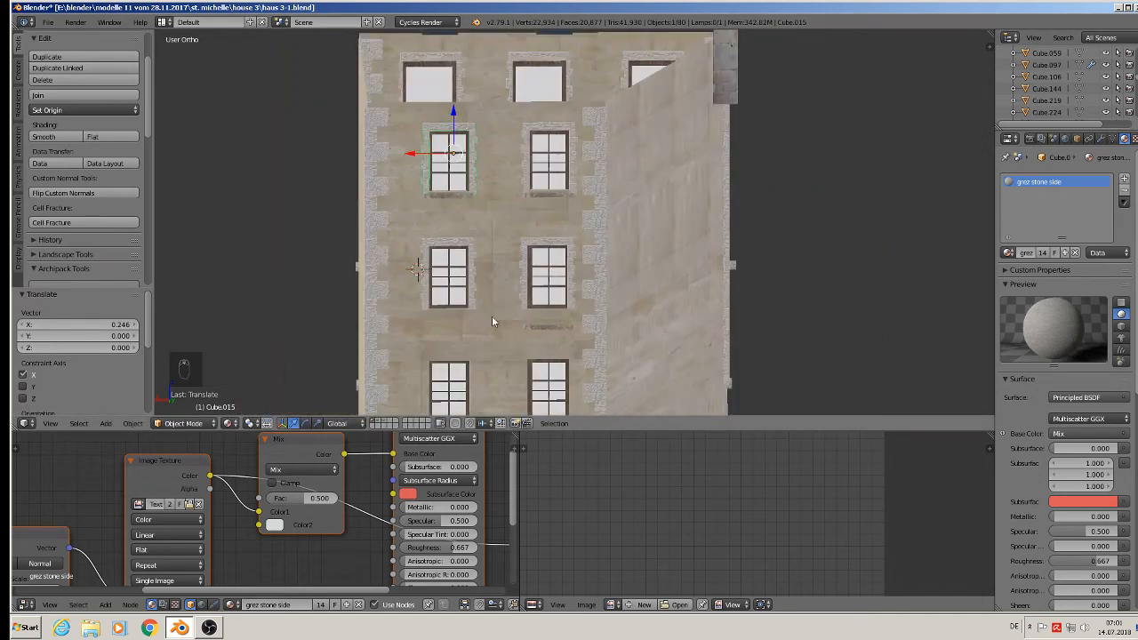
shift+middle_drag(491, 316, 462, 226)
scroll(463, 228, down, 1)
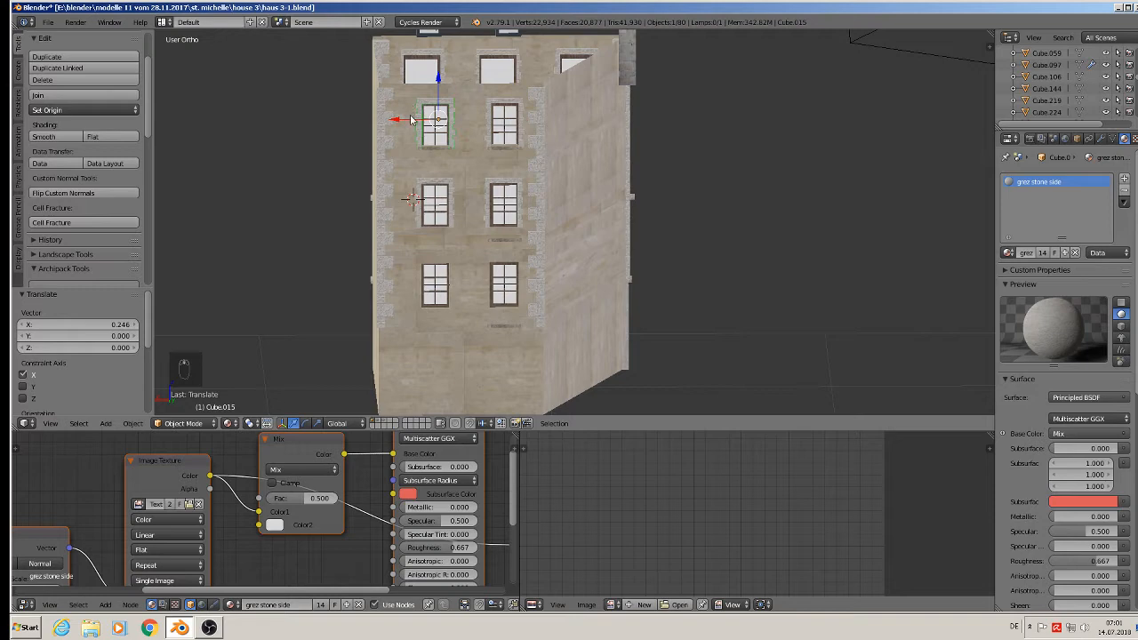
key(shift+d)
key(z)
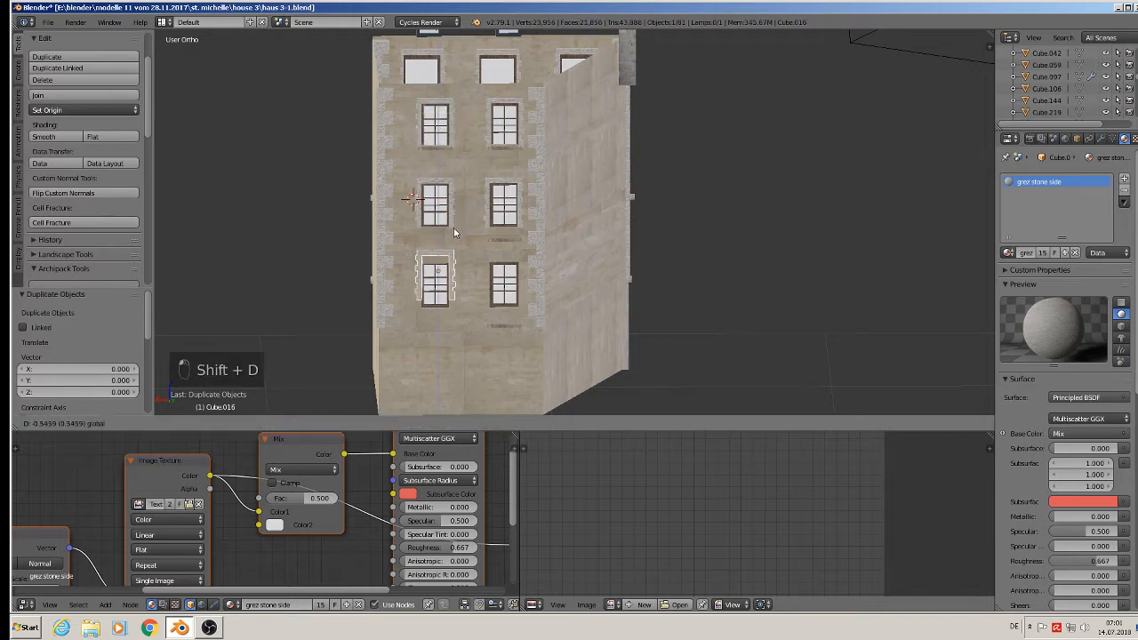
click(451, 234)
Duplicate the lowest left rear frame and move the copy -0.245 along X onto the lowest right window.
scroll(453, 250, up, 3)
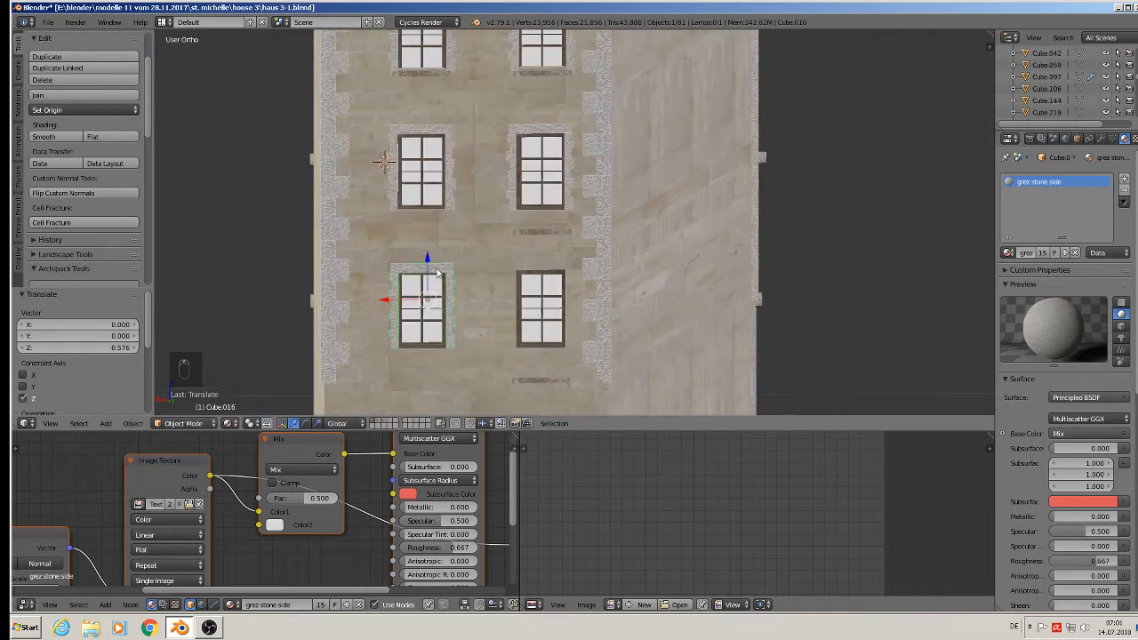
key(shift+d)
key(x)
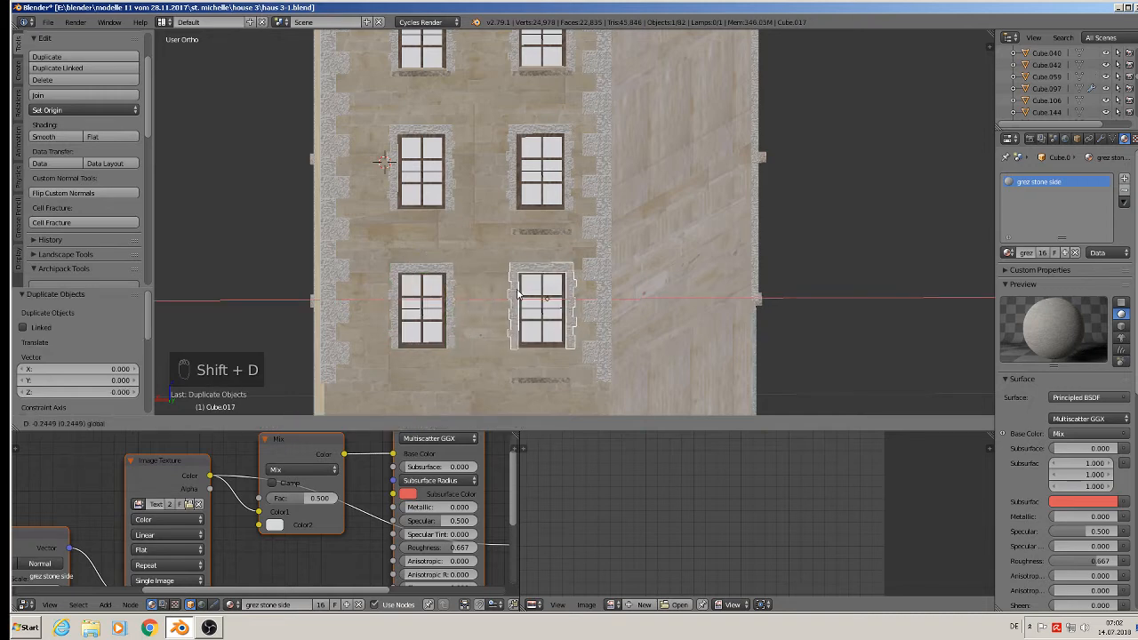
click(517, 295)
middle_drag(518, 295, 484, 296)
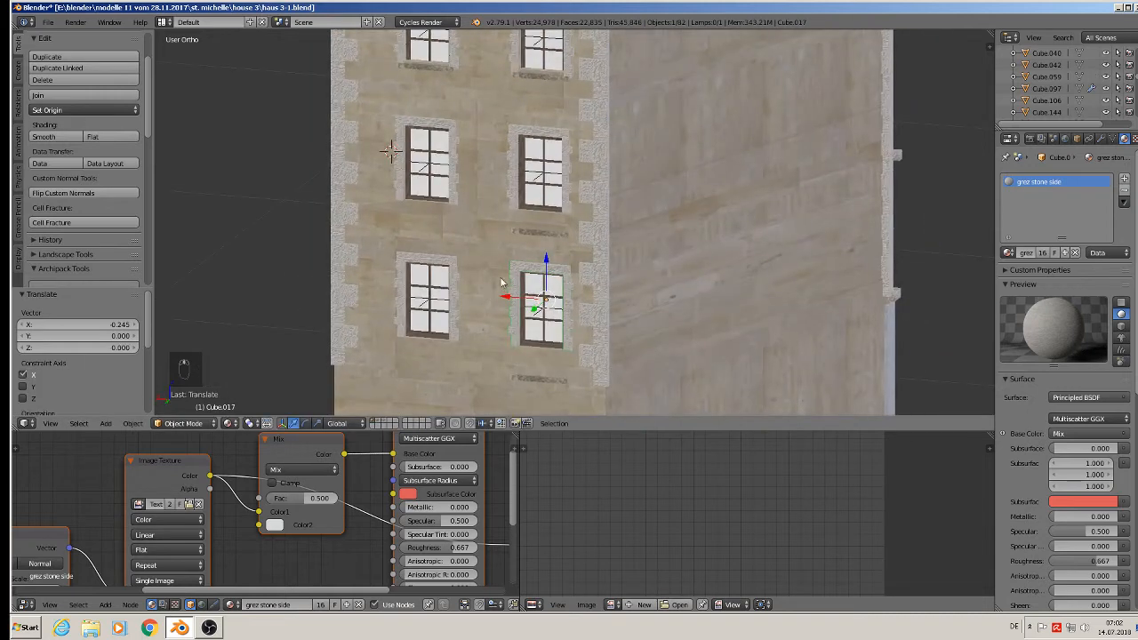
Scale the stone ledge above the wide front windows to 0.976 along X and shift it slightly along X to fit the facade.
key(a)
scroll(738, 289, down, 3)
middle_drag(794, 279, 500, 239)
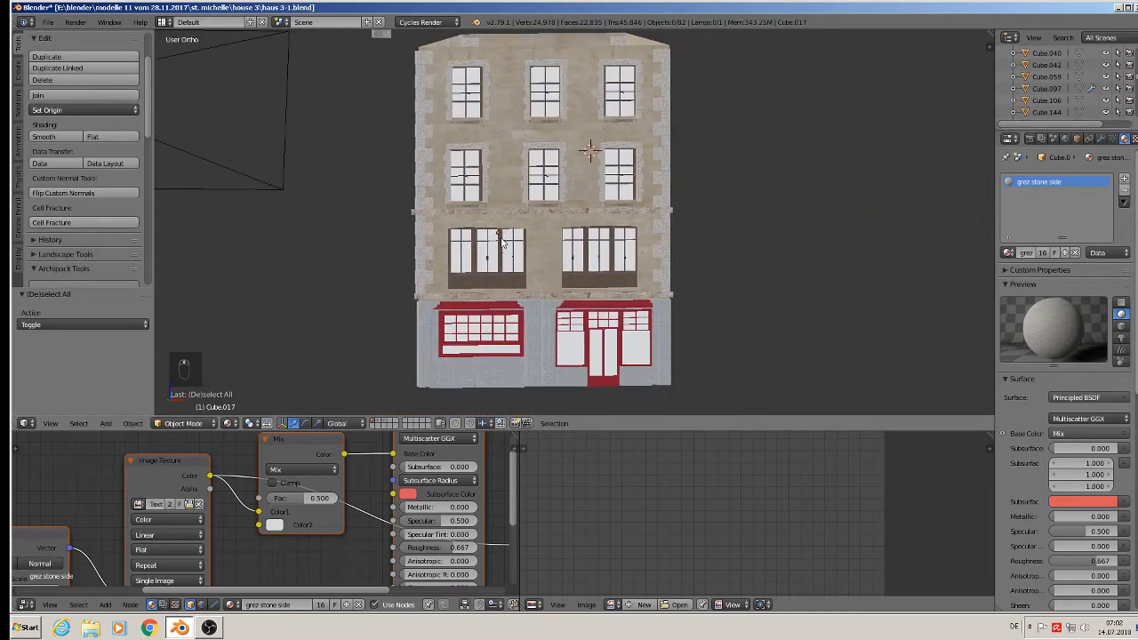
scroll(502, 240, up, 5)
scroll(551, 283, up, 2)
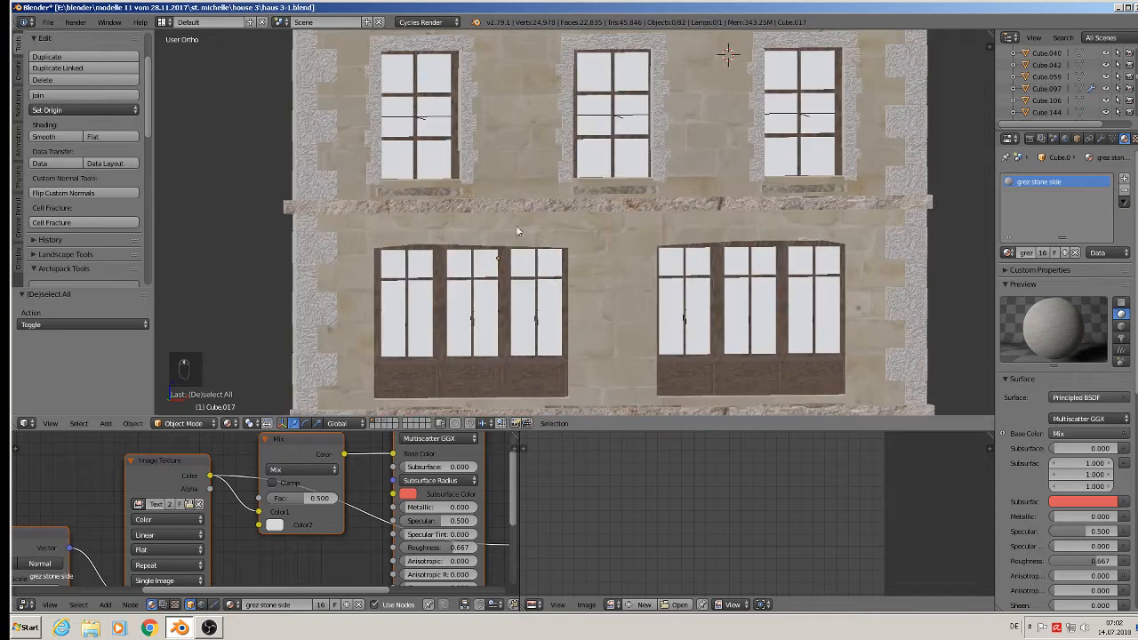
right_click(464, 206)
middle_drag(479, 252, 463, 287)
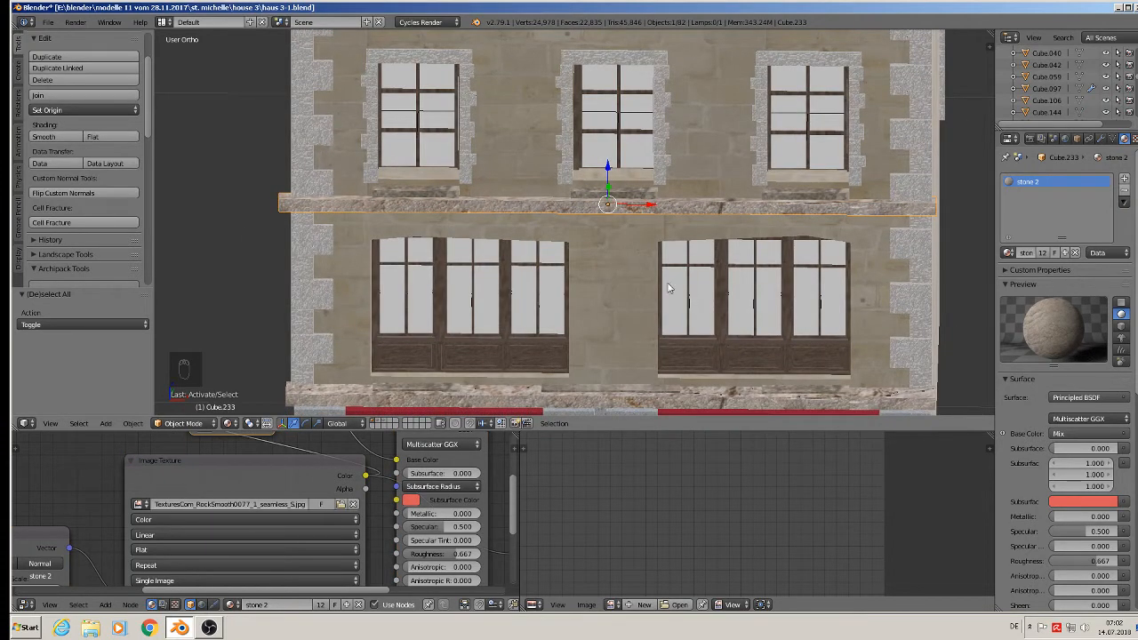
key(s)
key(x)
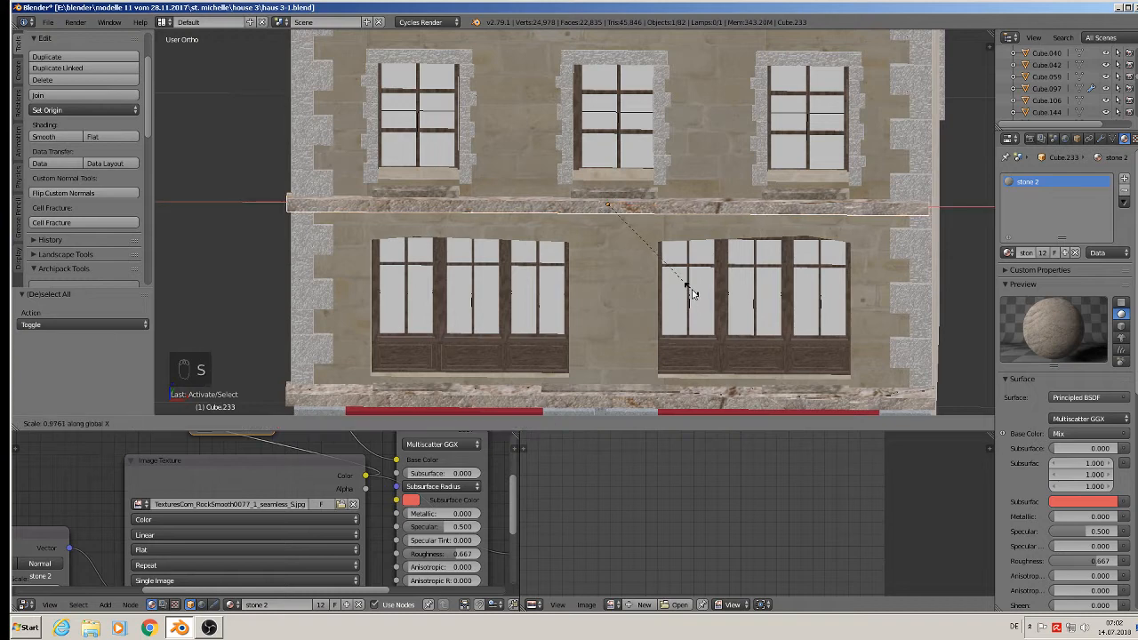
click(694, 296)
key(g)
key(x)
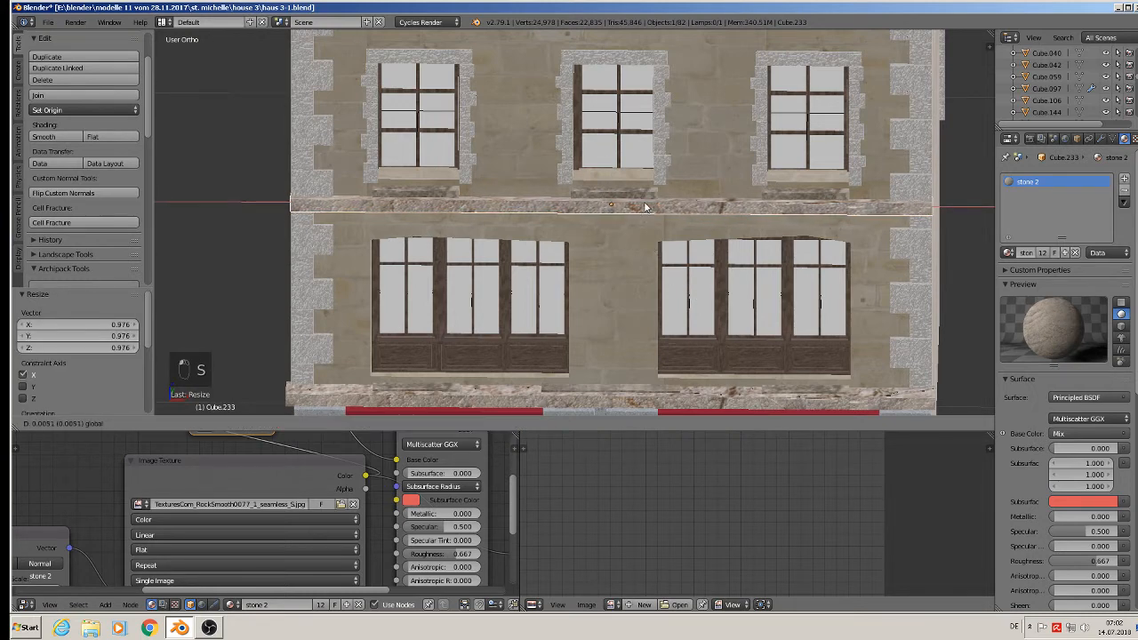
click(610, 230)
Replace the front ledges' "stone 2" material with "grez stone side".
click(1123, 190)
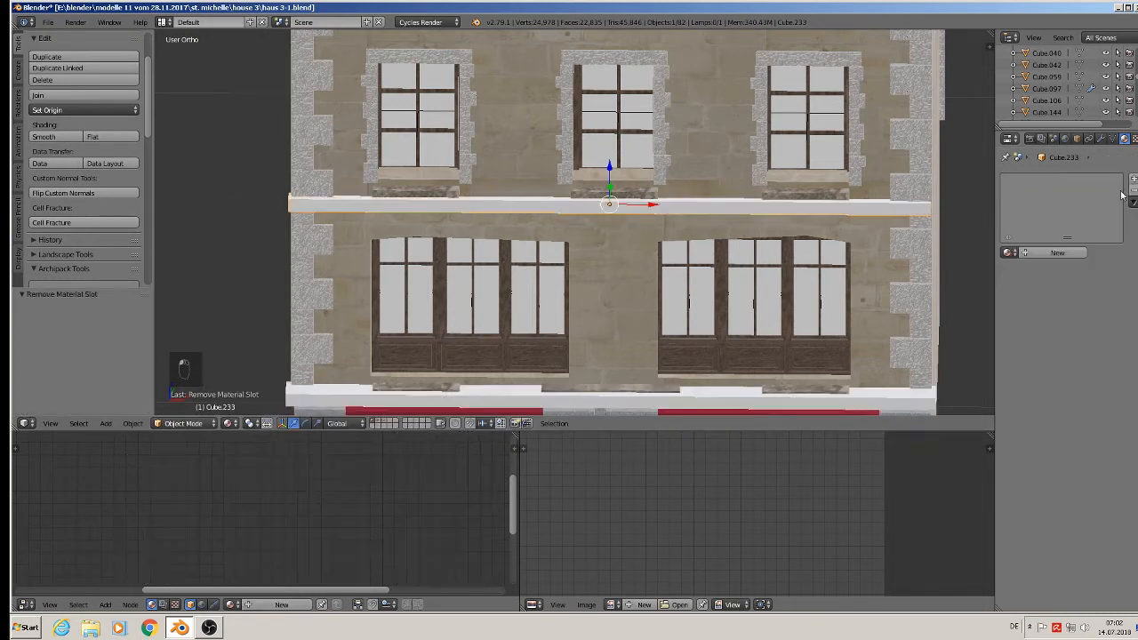
click(1009, 252)
text(gre)
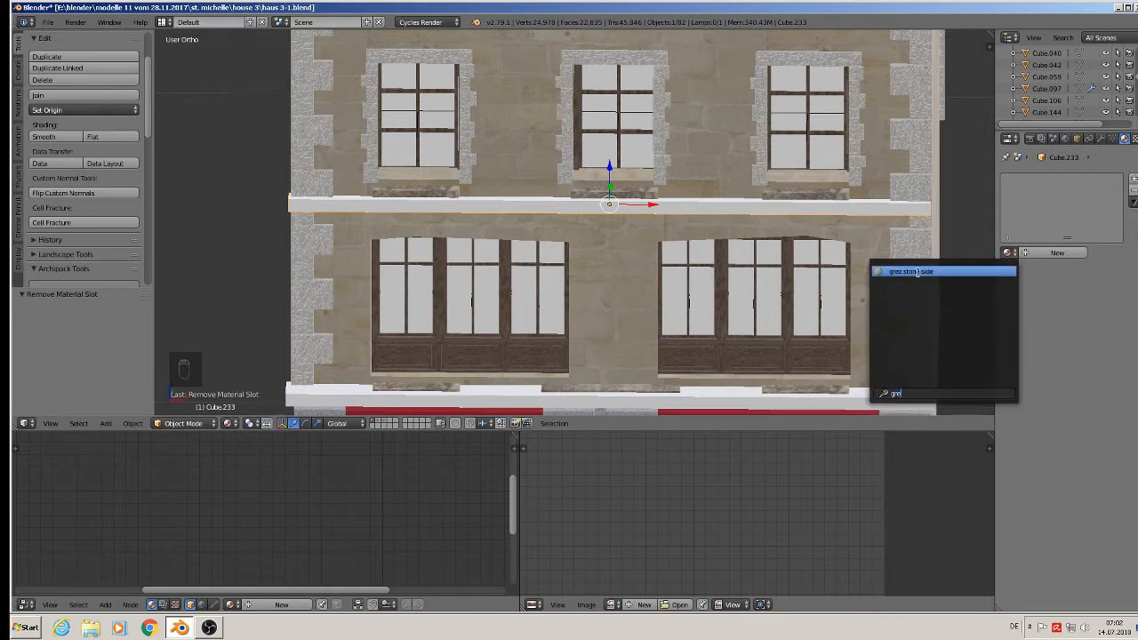
click(917, 271)
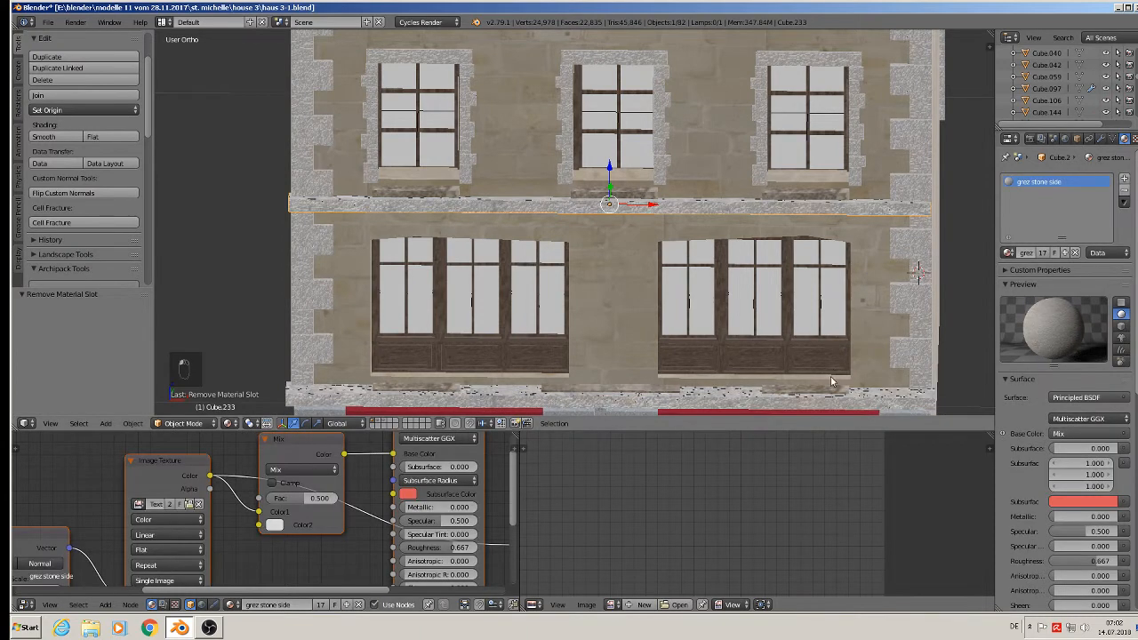
Delete the small stray stone sill on the lower front ledge between the two wide windows.
scroll(831, 377, down, 1)
shift+middle_drag(830, 377, 819, 278)
scroll(658, 298, up, 2)
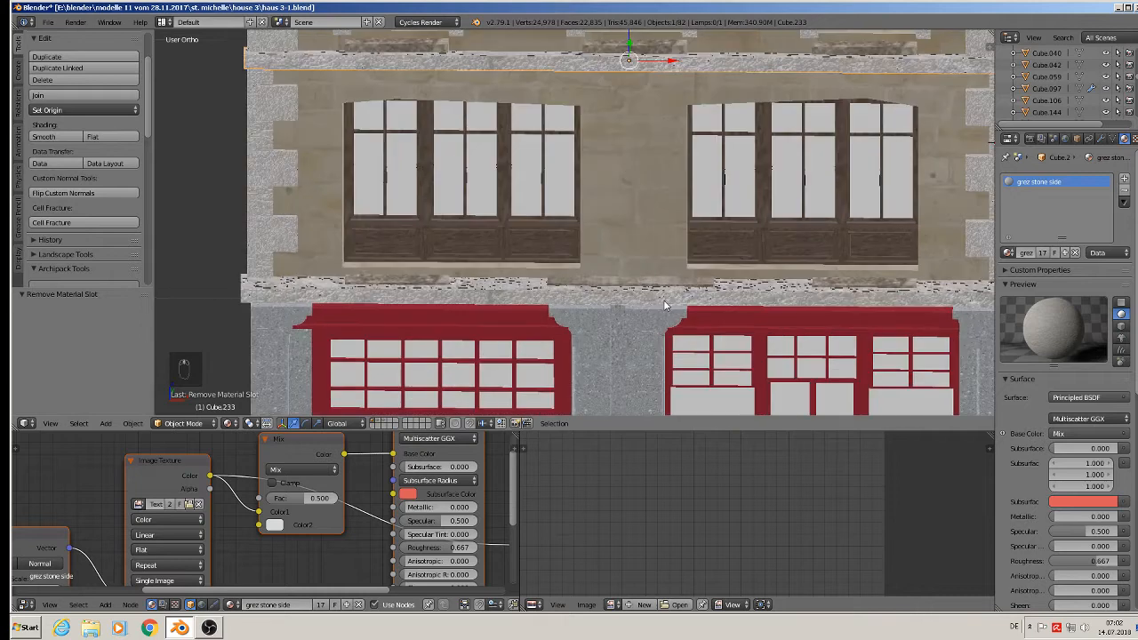
key(x)
click(574, 286)
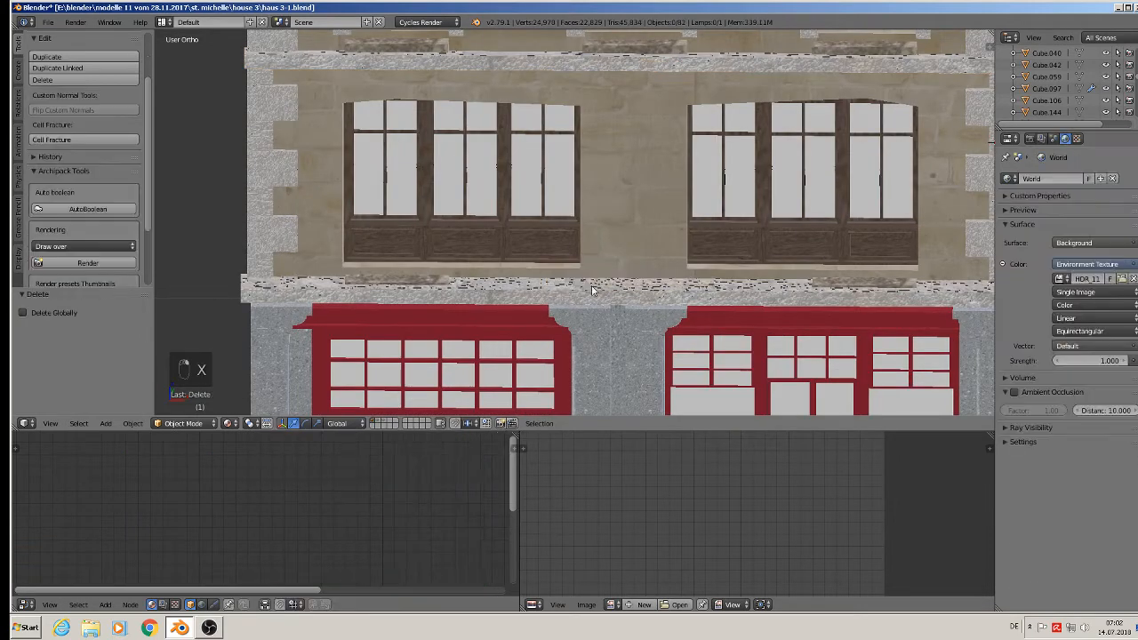
Delete the two remaining stray stone sills on the lower front ledge beneath the wide windows.
click(417, 282)
key(x)
click(418, 281)
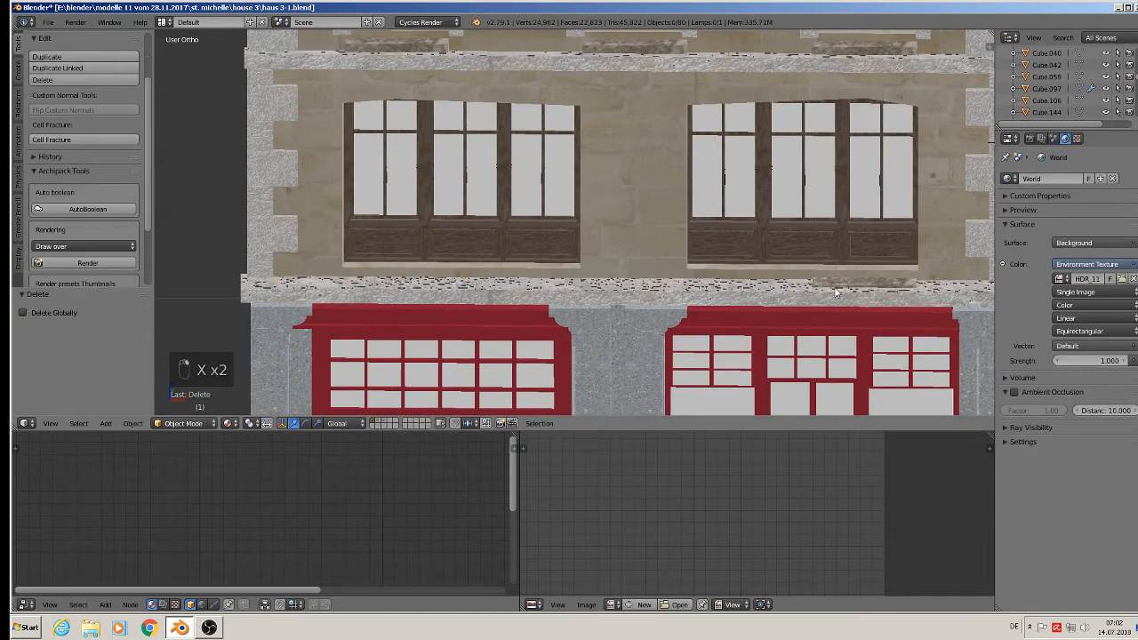
click(843, 285)
key(x)
click(843, 281)
scroll(829, 281, down, 1)
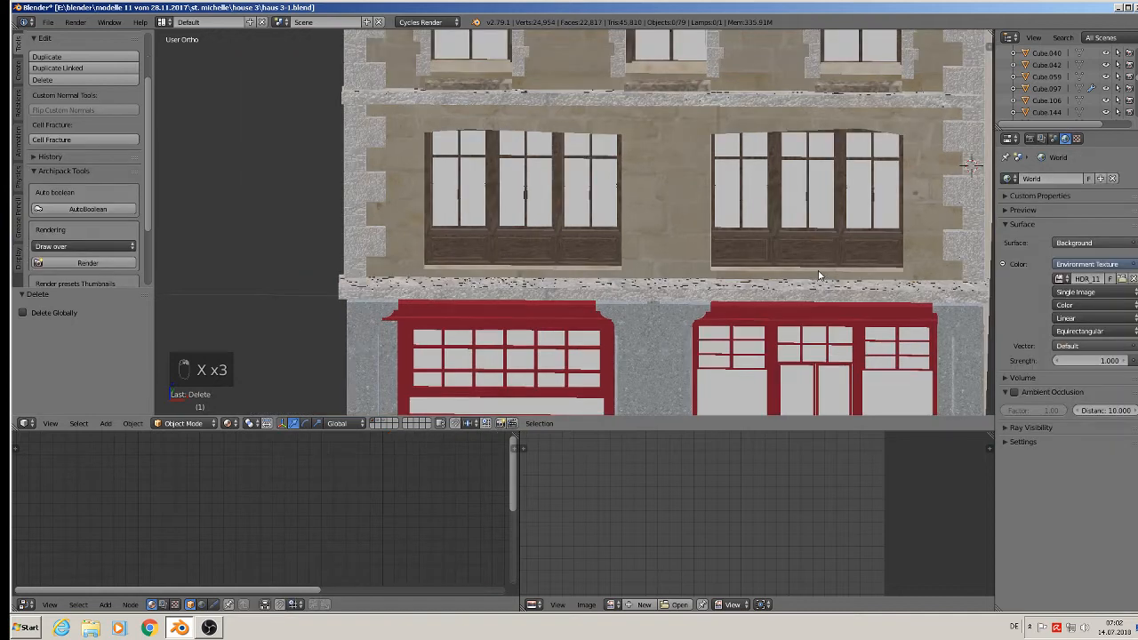
Move the sill of the left window in the upper front row 0.015 along Z and 0.005 along X, up against its frame.
shift+middle_drag(772, 293, 658, 165)
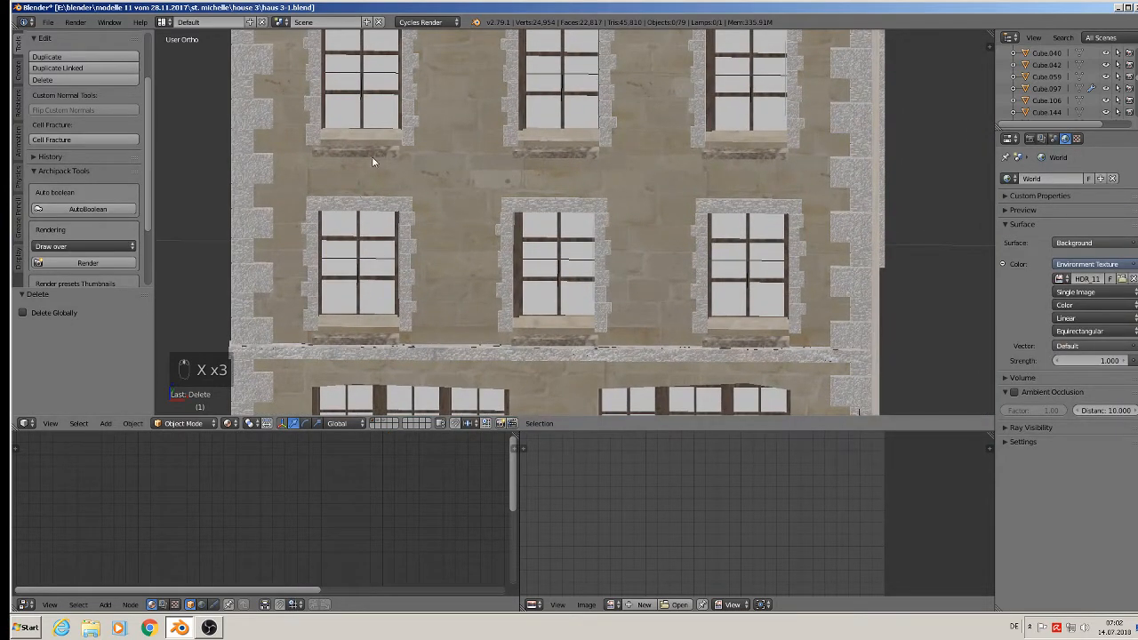
click(348, 157)
key(g)
key(z)
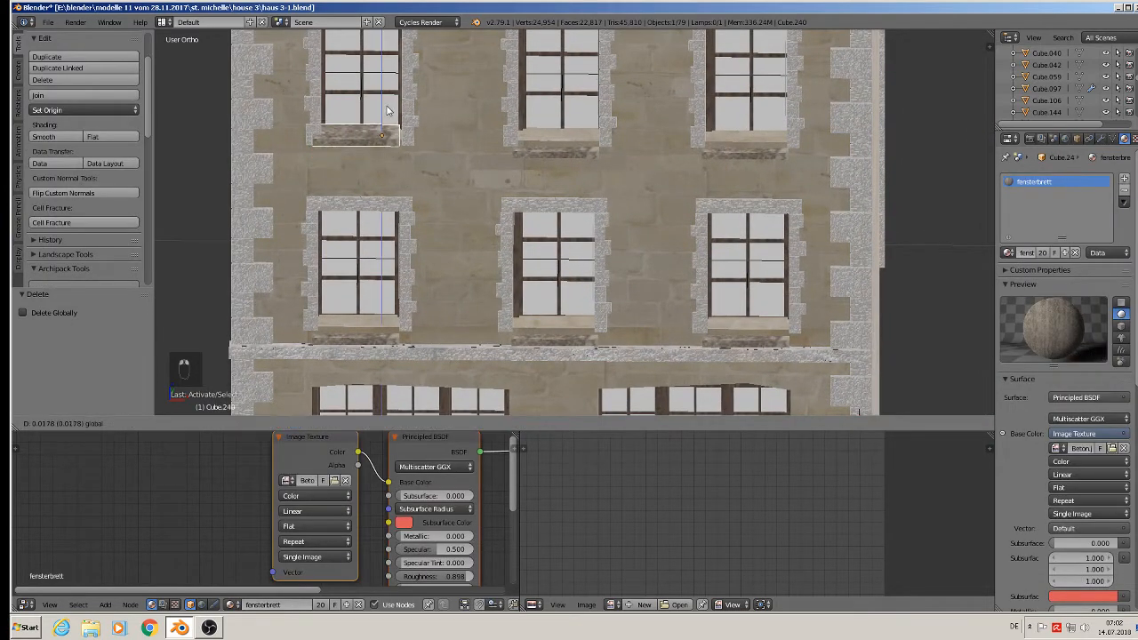
click(388, 110)
key(g)
key(x)
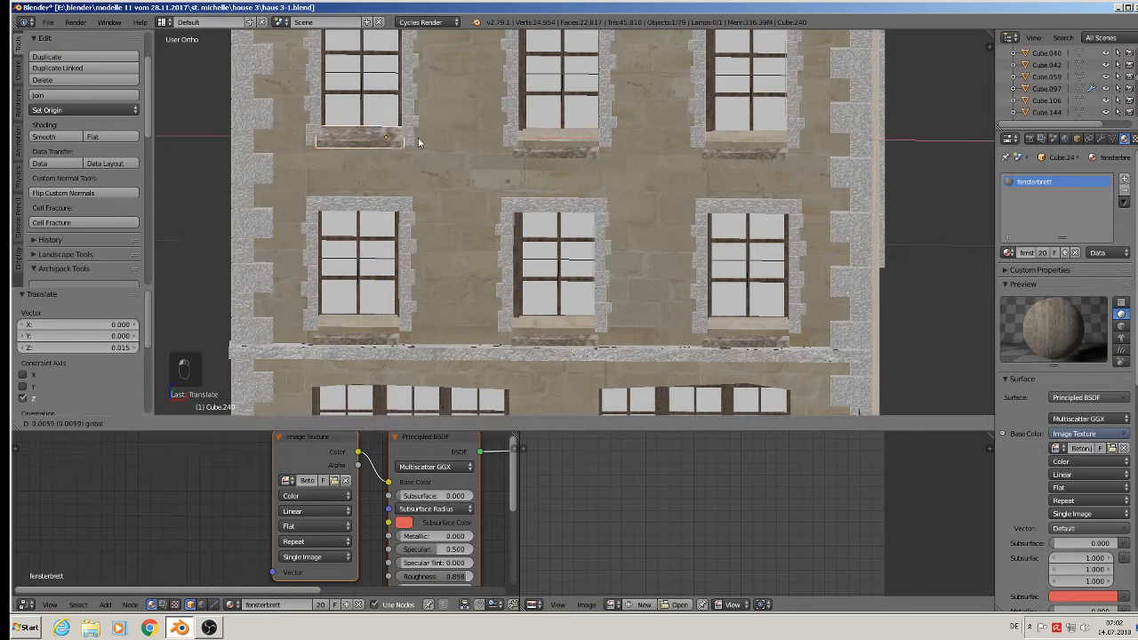
click(411, 148)
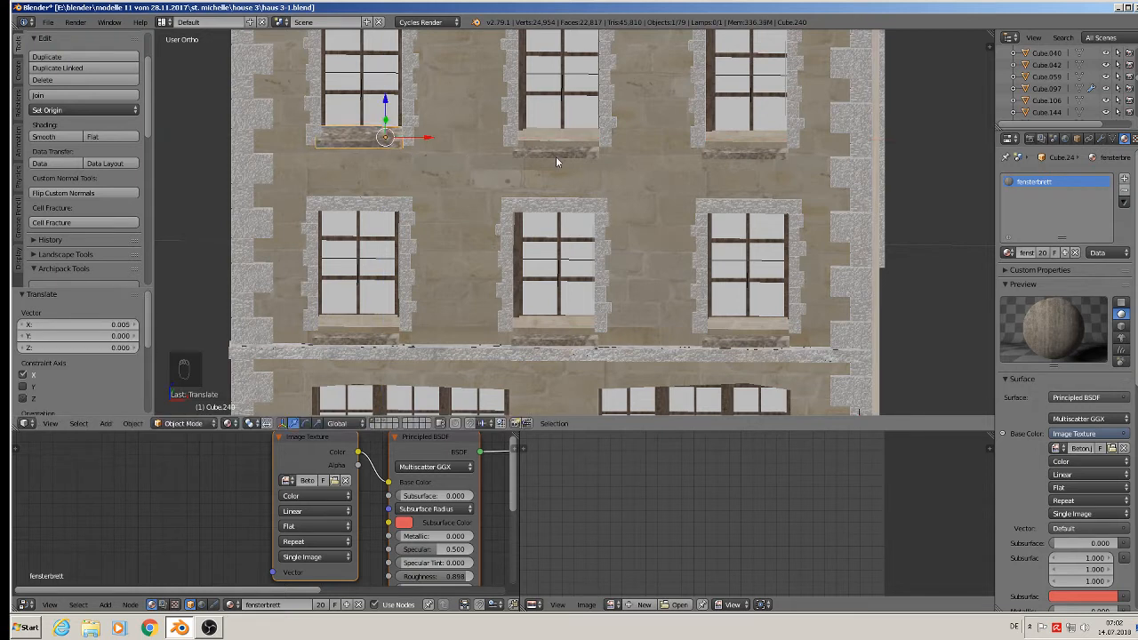
Replace this sill's "fensterbrett" material with "grez stone side".
click(1124, 192)
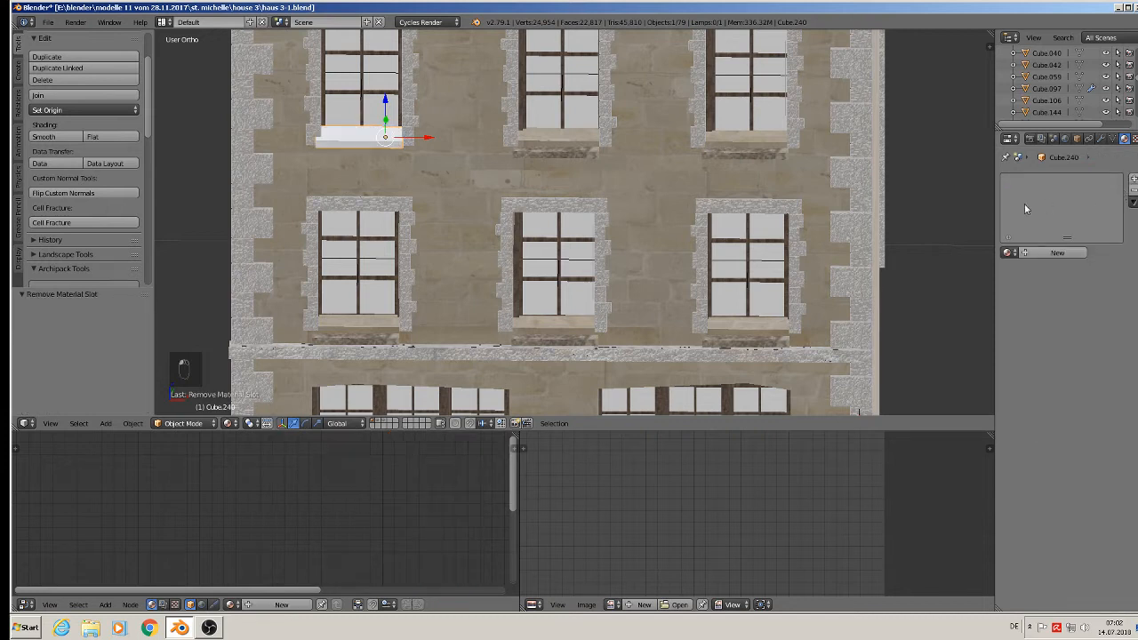
click(1007, 252)
text(gl)
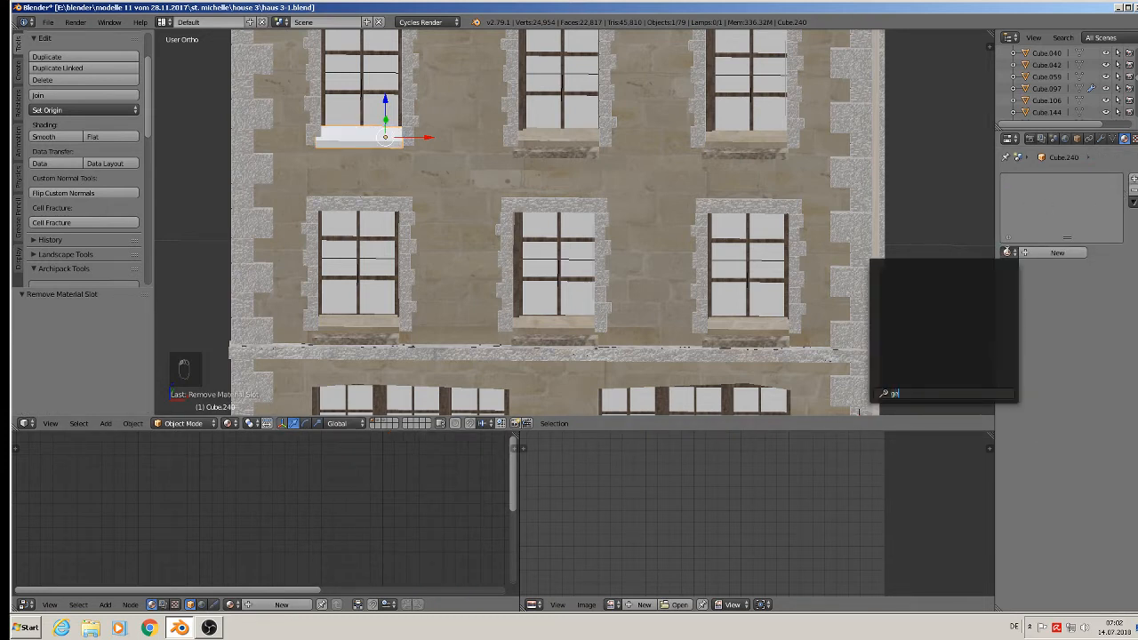
key(BackSpace)
text(r)
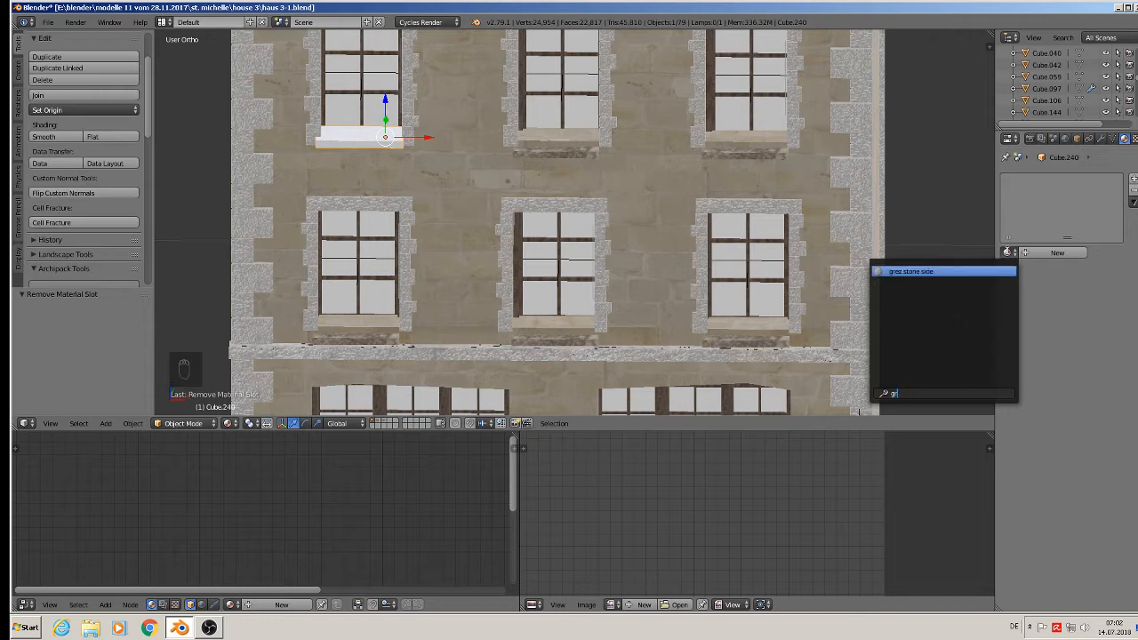
click(954, 272)
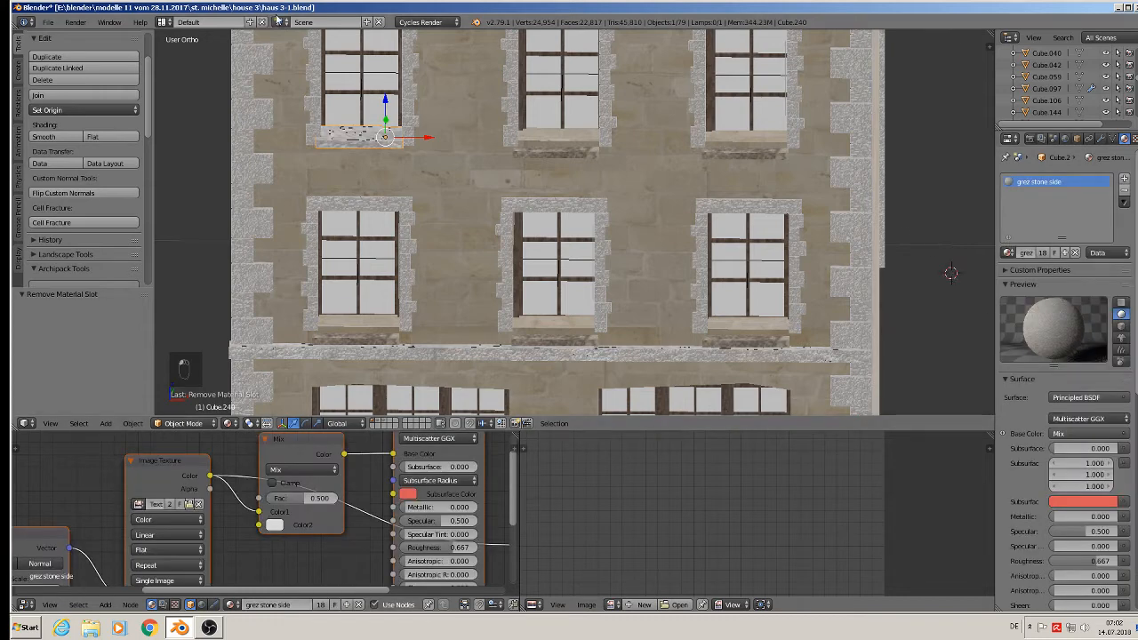
Delete the old "fensterbrett" sills under the middle and right windows of the same front row.
key(a)
right_click(558, 151)
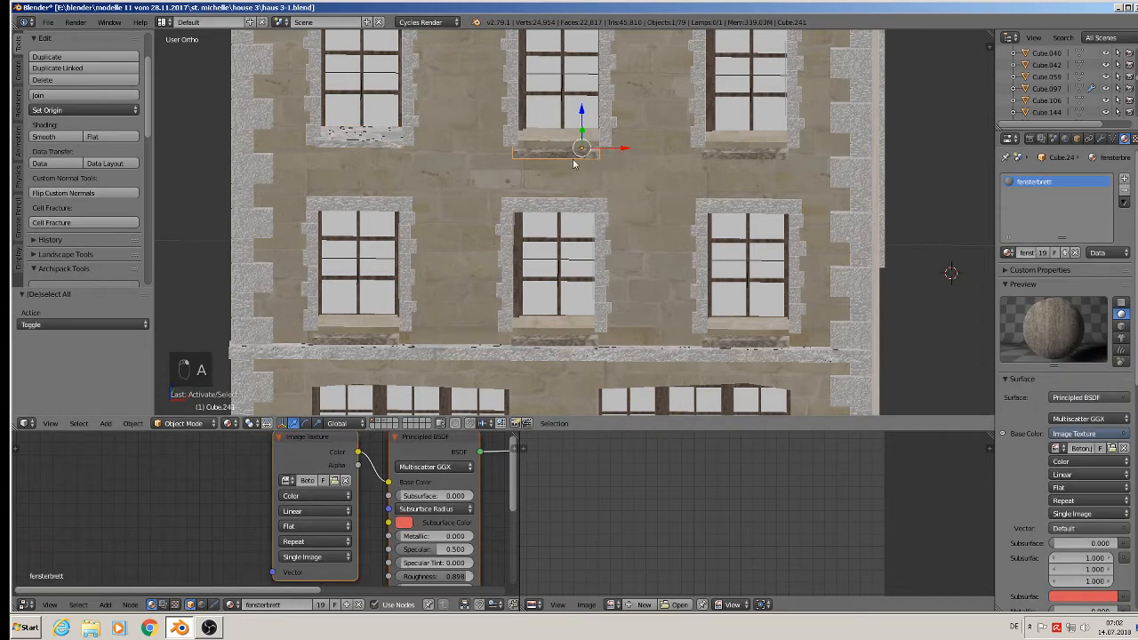
key(x)
click(579, 163)
right_click(713, 154)
key(x)
click(711, 159)
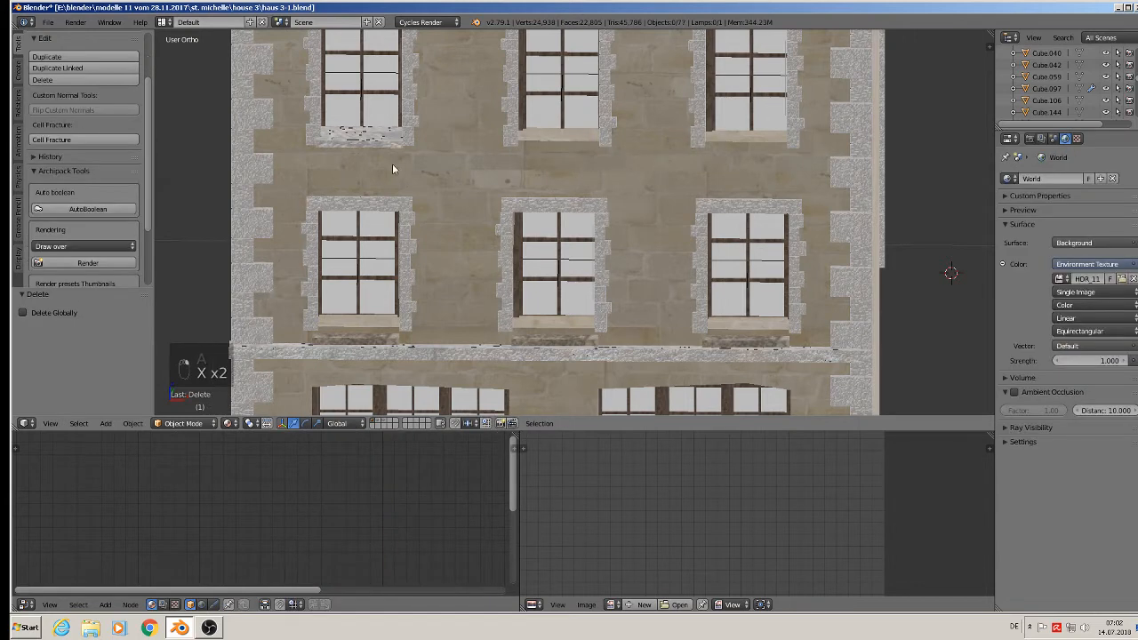
Duplicate the grey left sill along X onto the middle window and again 0.262 further onto the right window.
right_click(349, 145)
key(shift+d)
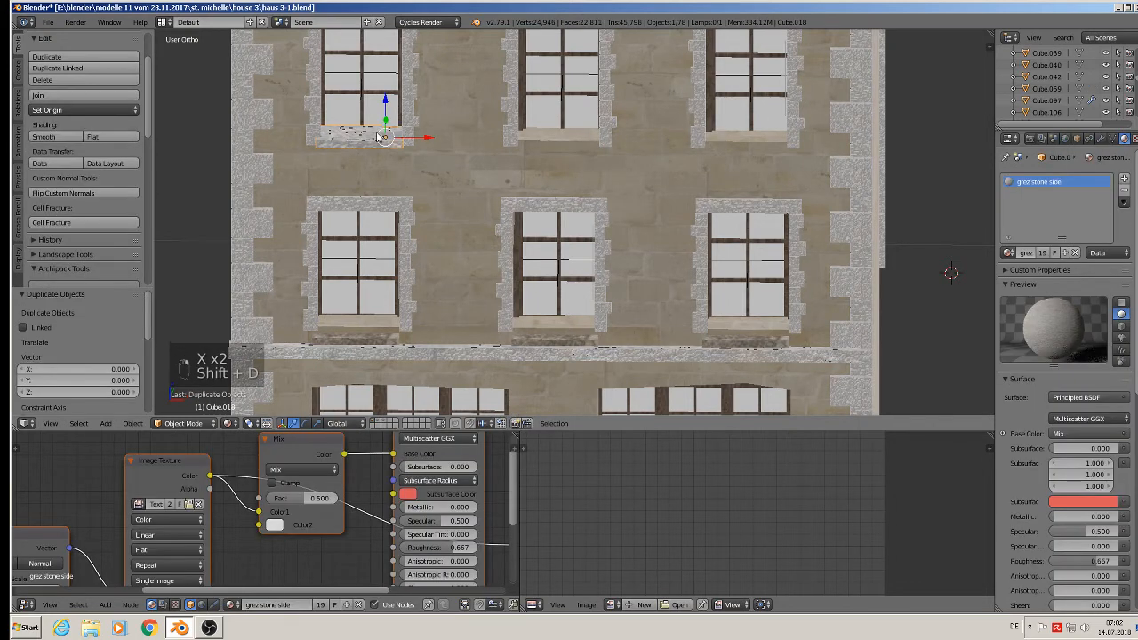
key(x)
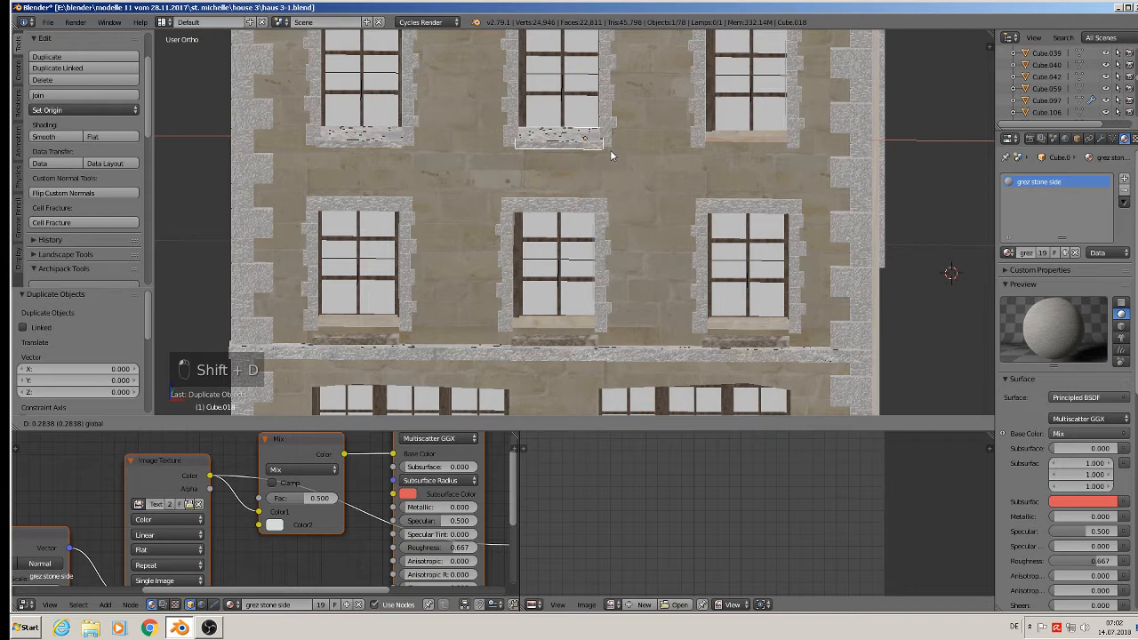
click(610, 156)
key(shift+d)
key(x)
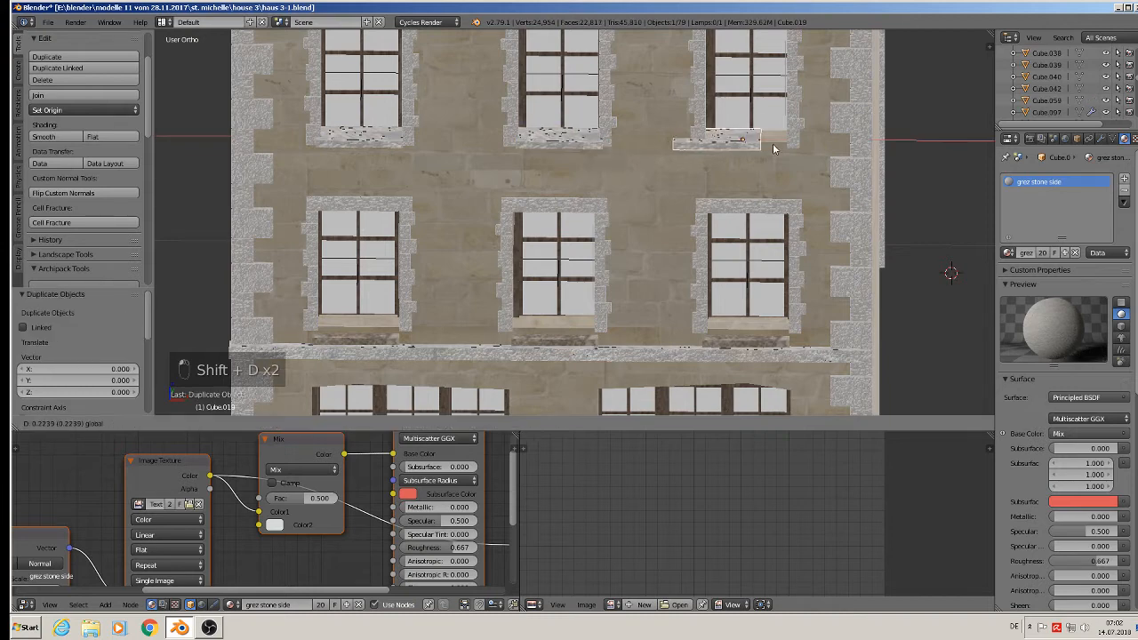
click(800, 146)
Delete the three old "fensterbrett" sills beneath the front window row just above the ledge.
key(x)
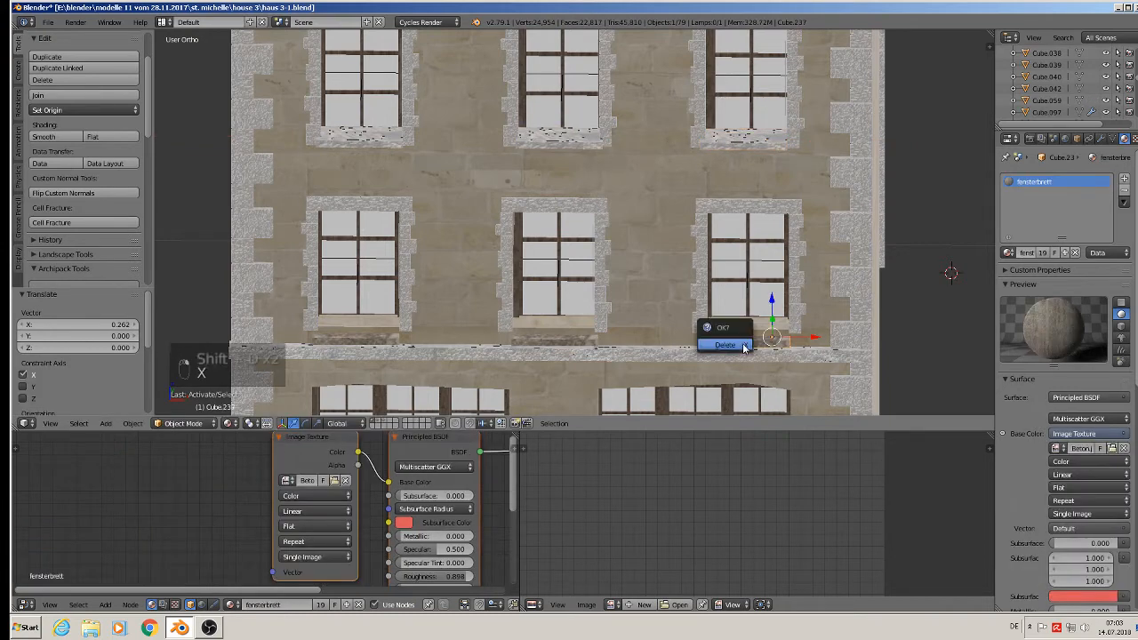
click(738, 343)
click(533, 336)
key(x)
click(539, 342)
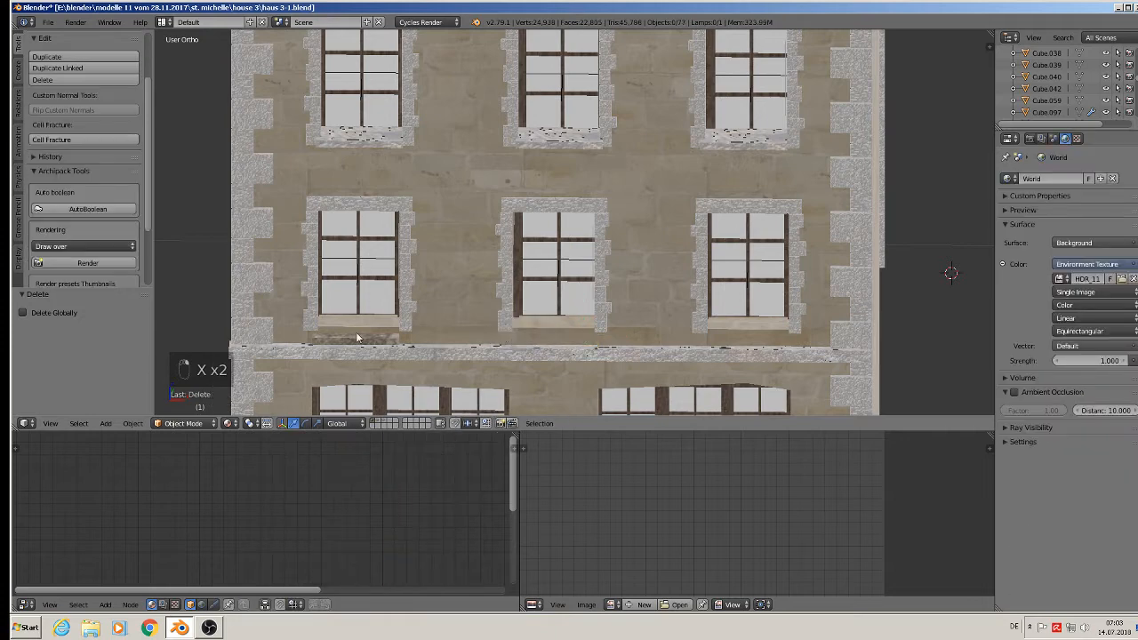
click(355, 336)
key(x)
Duplicate the grey upper left front sill and move the copy about -0.3 along Z onto the window below.
right_click(363, 143)
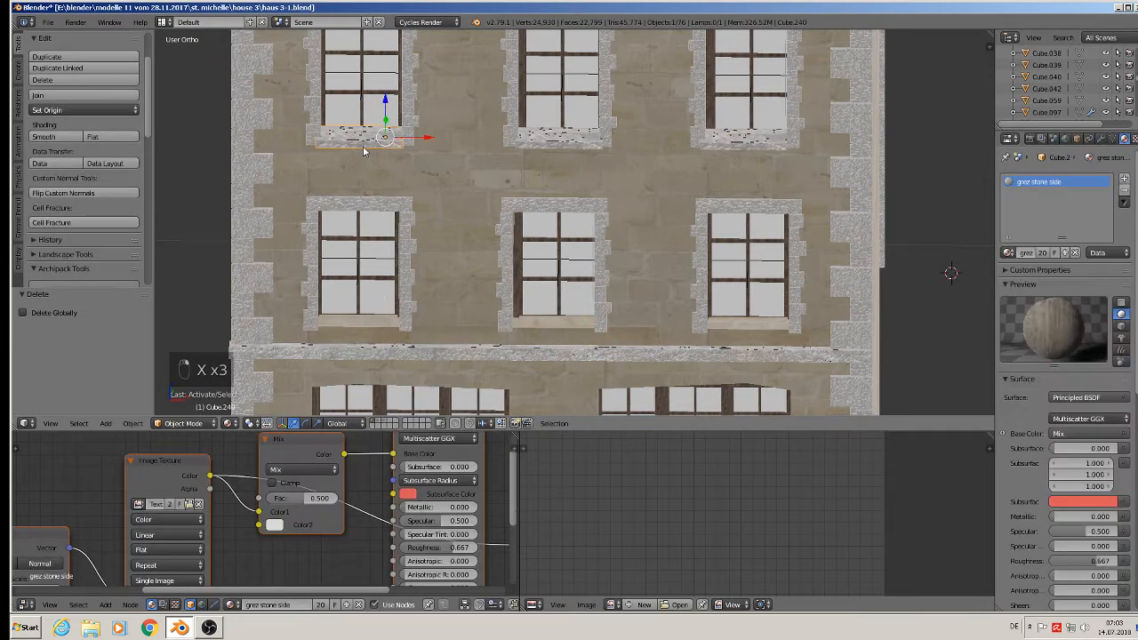
key(shift+d)
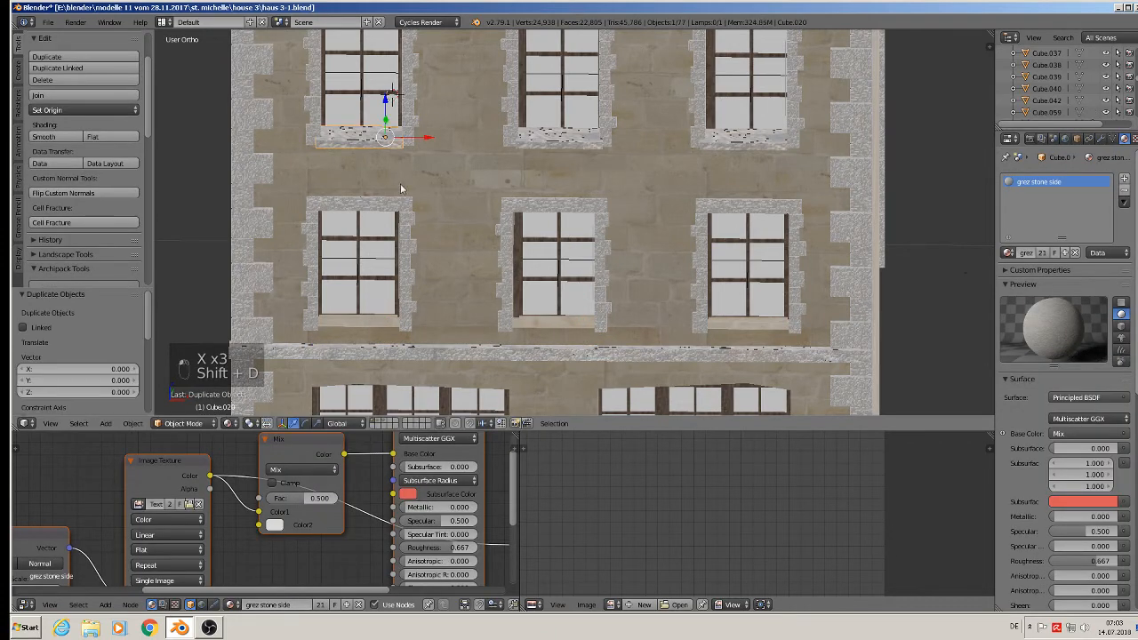
key(shift+d)
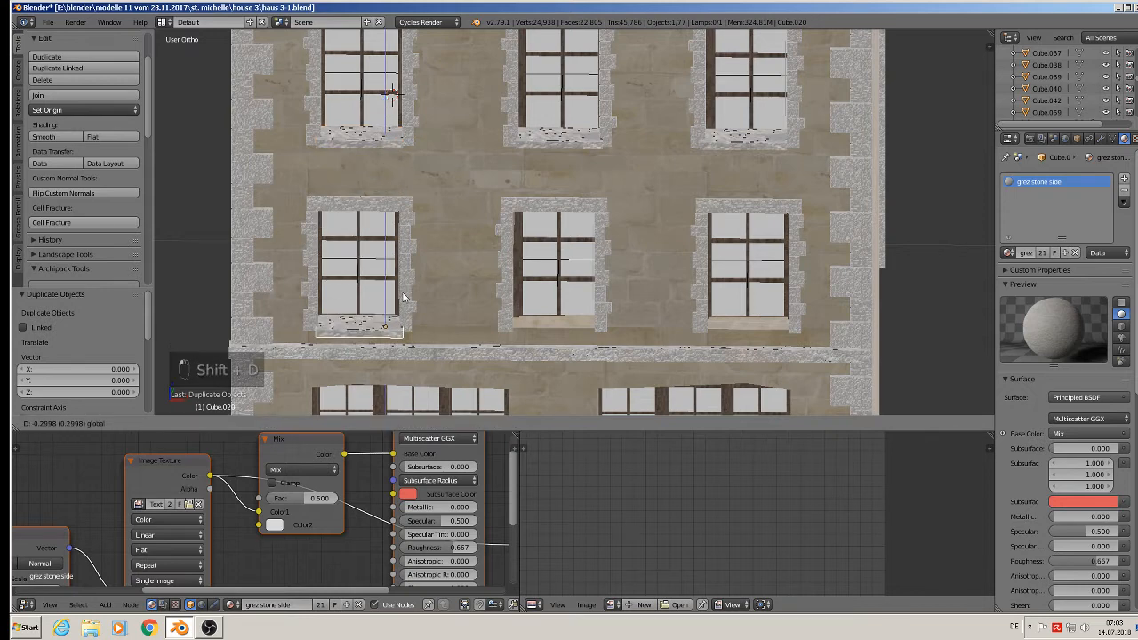
click(410, 302)
Duplicate the lower left sill 0.279 along X onto the middle window, and again 0.273 onto the right window.
key(shift+d)
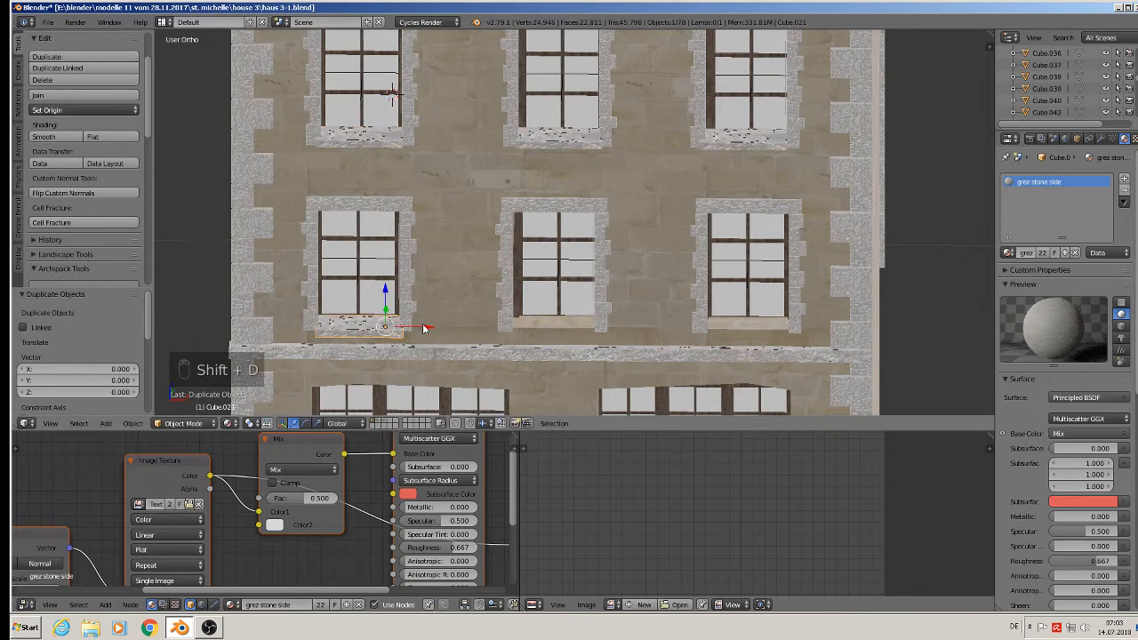
key(shift+d)
key(x)
click(619, 326)
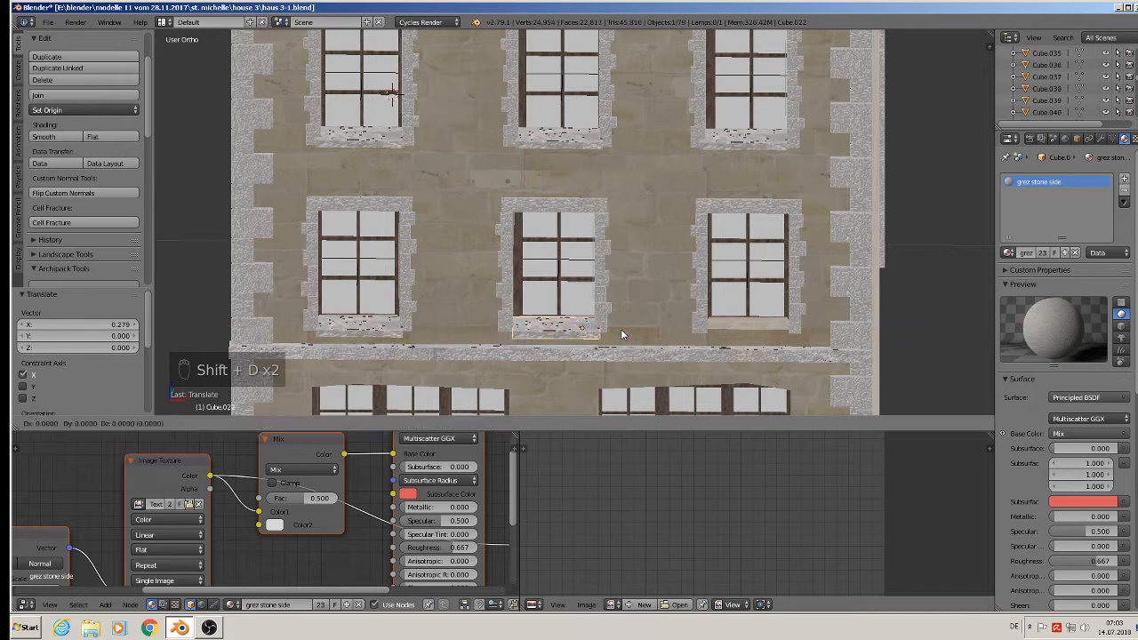
key(x)
click(770, 338)
Duplicate the lower right front sill and move the copy 1.021 along Y to the rear facade.
scroll(770, 340, down, 3)
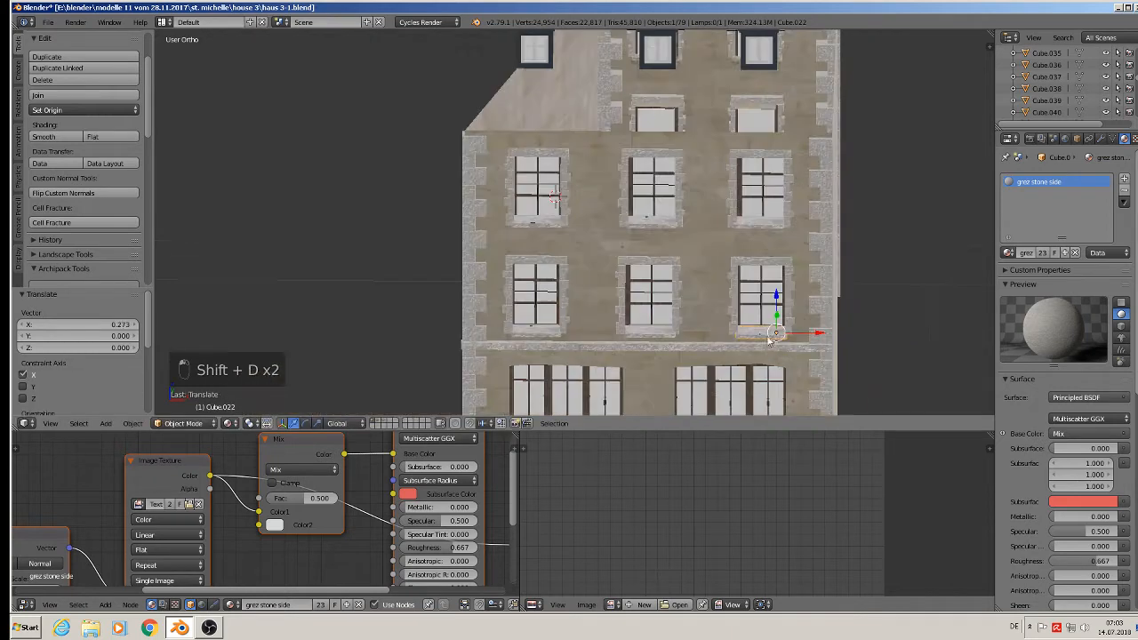
scroll(770, 341, down, 2)
middle_drag(770, 341, 869, 250)
key(shift+d)
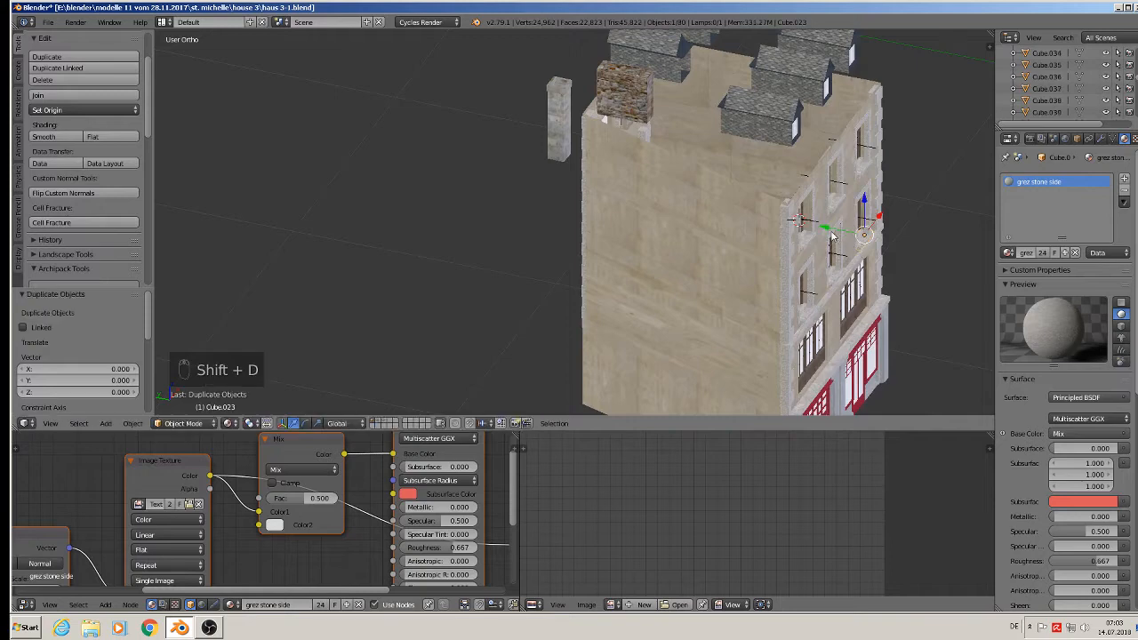
key(y)
click(567, 158)
middle_drag(567, 159, 725, 172)
Position the copied sill beneath the rear window directly above, shifting it up along Z and sideways along X.
scroll(637, 168, up, 3)
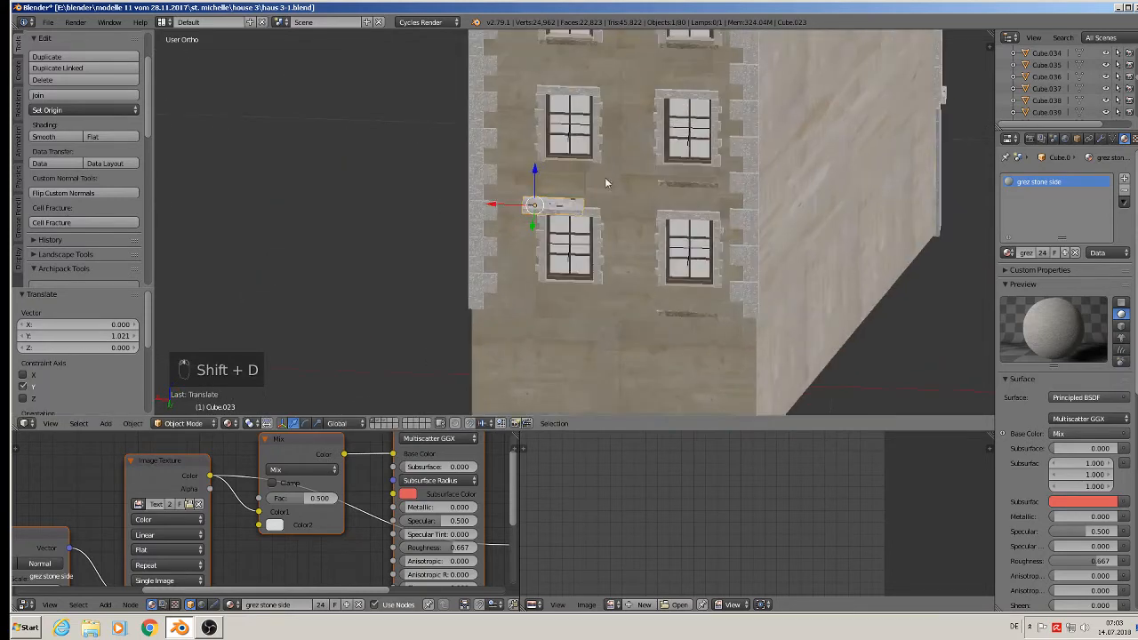
middle_drag(605, 177, 525, 203)
drag(524, 203, 573, 198)
scroll(582, 191, up, 3)
mouse_move(575, 98)
mouse_down()
mouse_move(584, 71)
mouse_move(559, 83)
mouse_move(576, 95)
mouse_up()
middle_drag(641, 187, 713, 138)
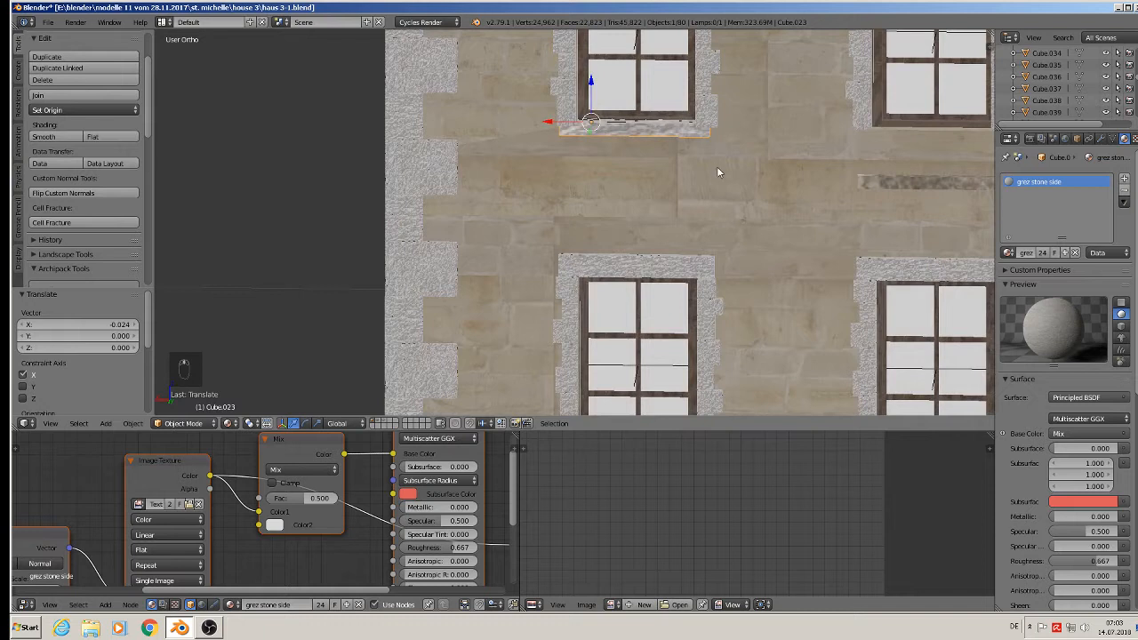
Scale the rear sill to 0.757 along X and realign it under the window opening.
key(s)
click(685, 157)
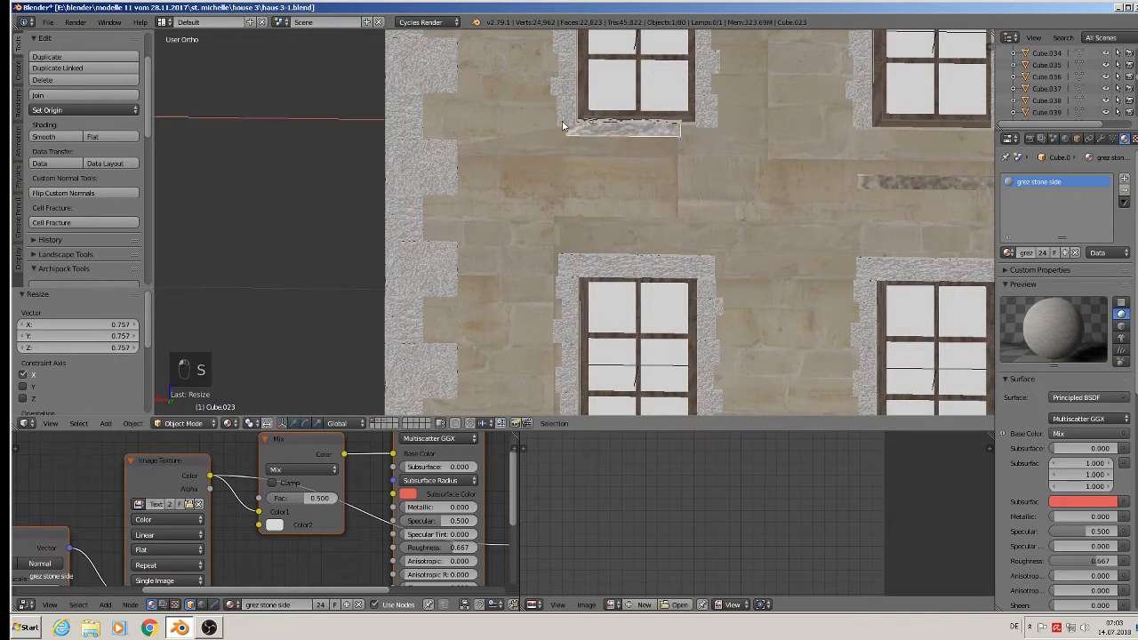
mouse_move(562, 126)
mouse_down()
mouse_move(609, 89)
mouse_move(579, 116)
mouse_up()
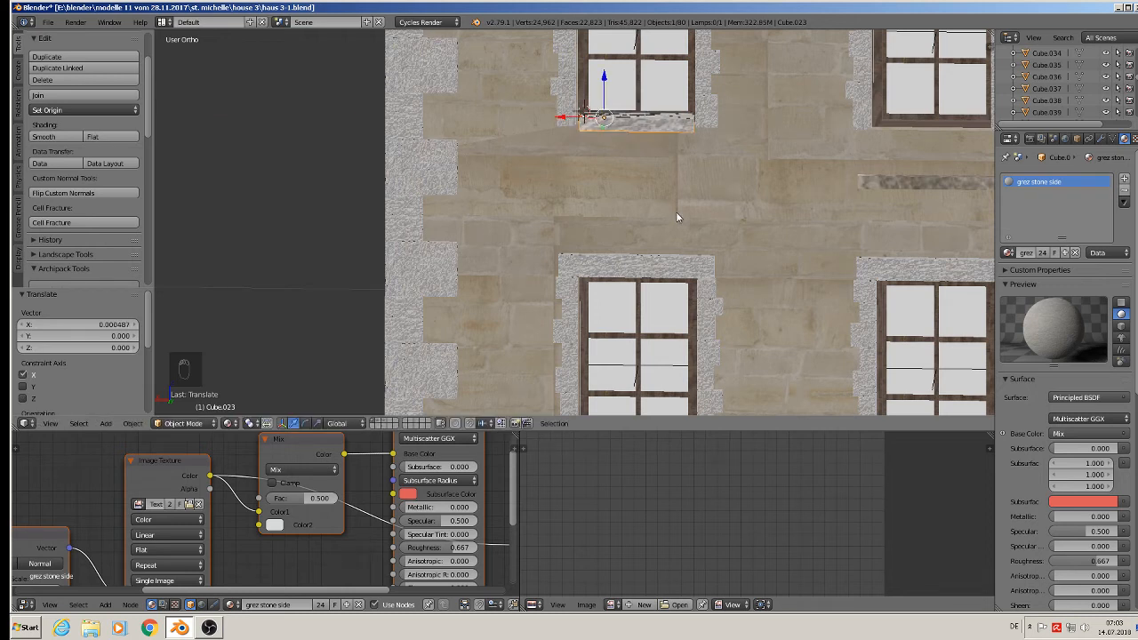
Scale the rear sill to 0.566 along Z and 1.086 along X, and nudge it to fit inside the stone frame.
key(s)
click(651, 170)
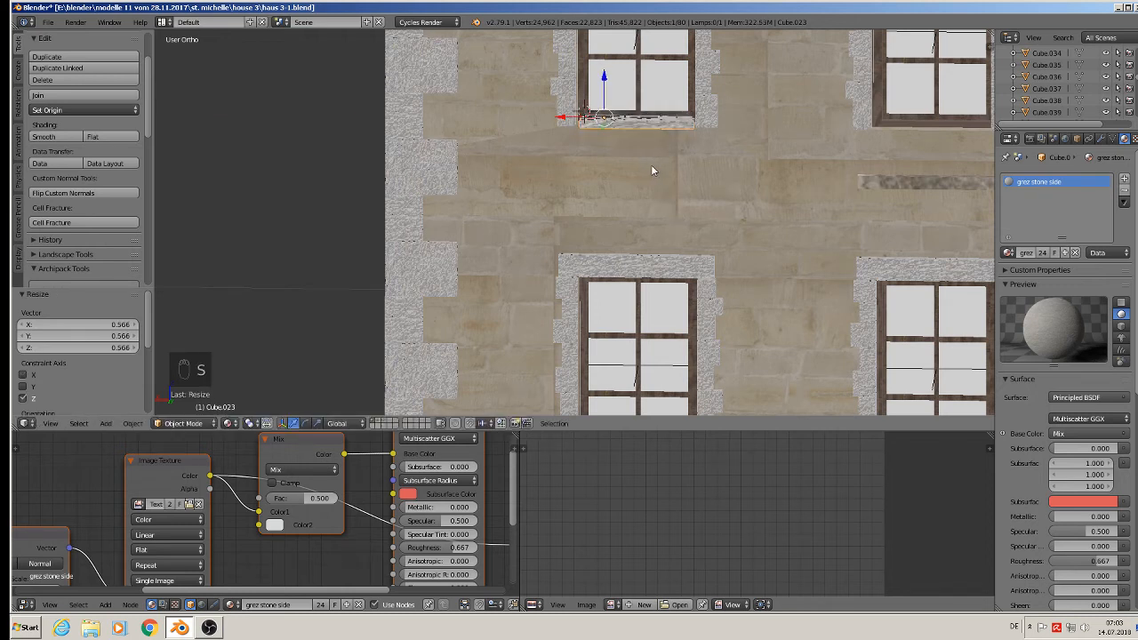
key(s)
key(x)
click(651, 161)
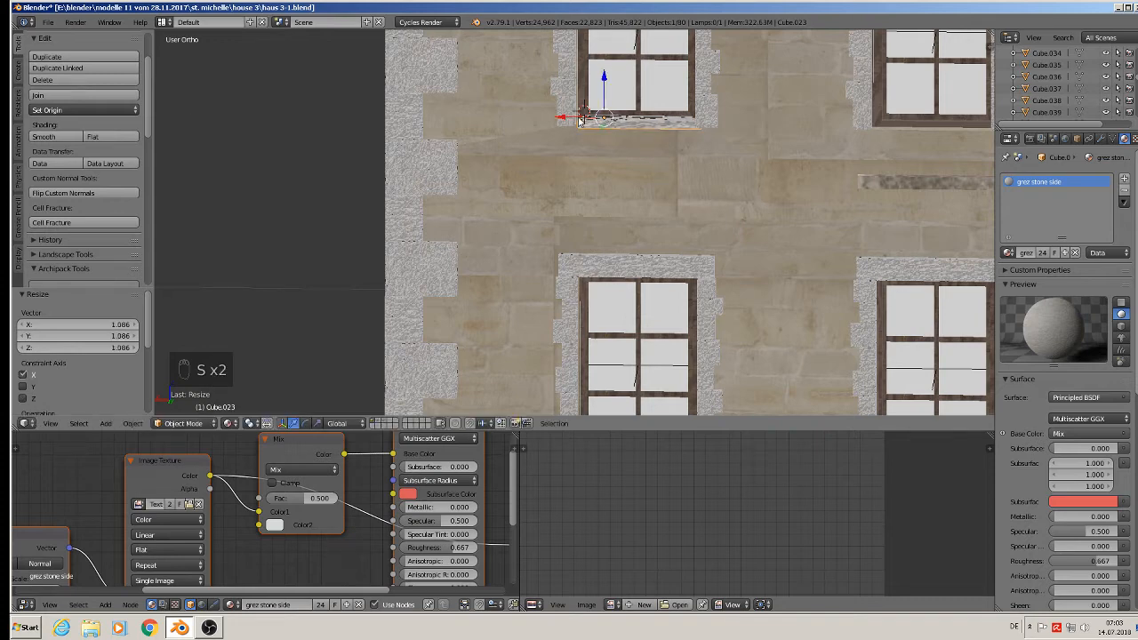
drag(581, 122, 576, 119)
middle_drag(587, 192, 583, 228)
scroll(581, 226, down, 3)
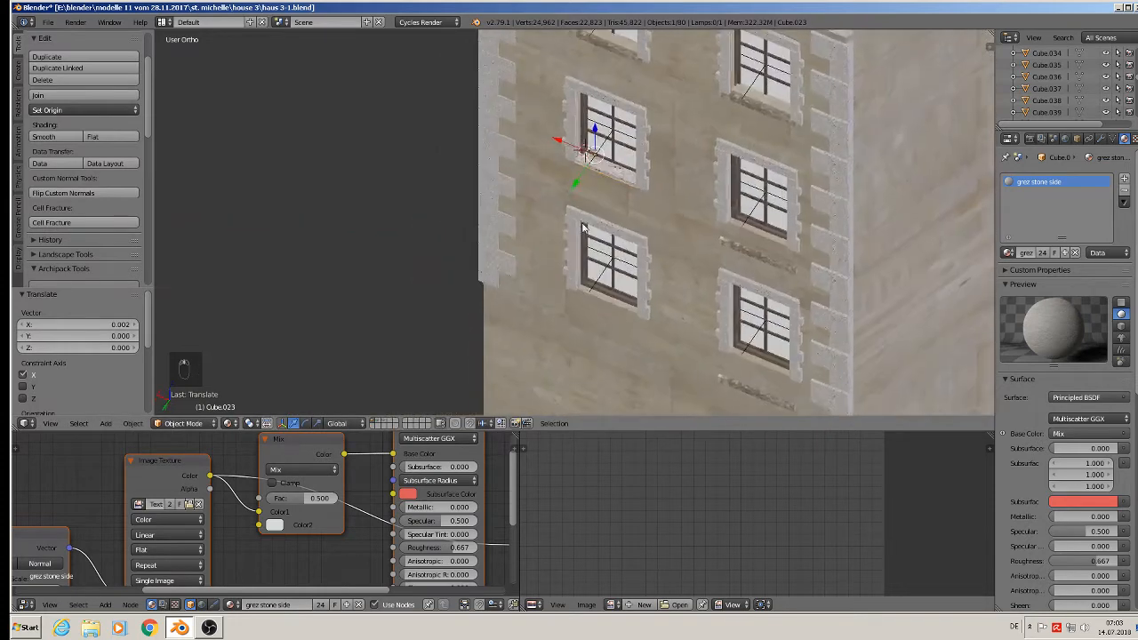
drag(577, 179, 580, 184)
Duplicate the fitted rear sill along X onto the neighbouring window in the same row.
key(shift+d)
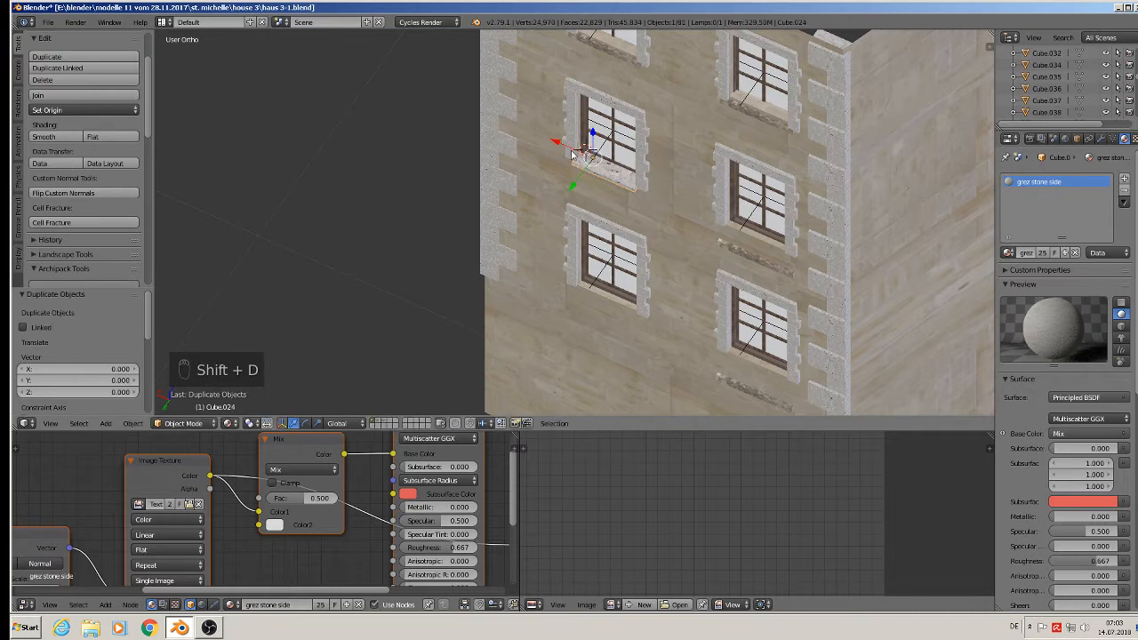
key(x)
drag(701, 222, 699, 221)
Duplicate that neighbouring rear sill and move the copy -0.285 along Z onto the window below.
key(shift+d)
click(699, 221)
key(g)
key(z)
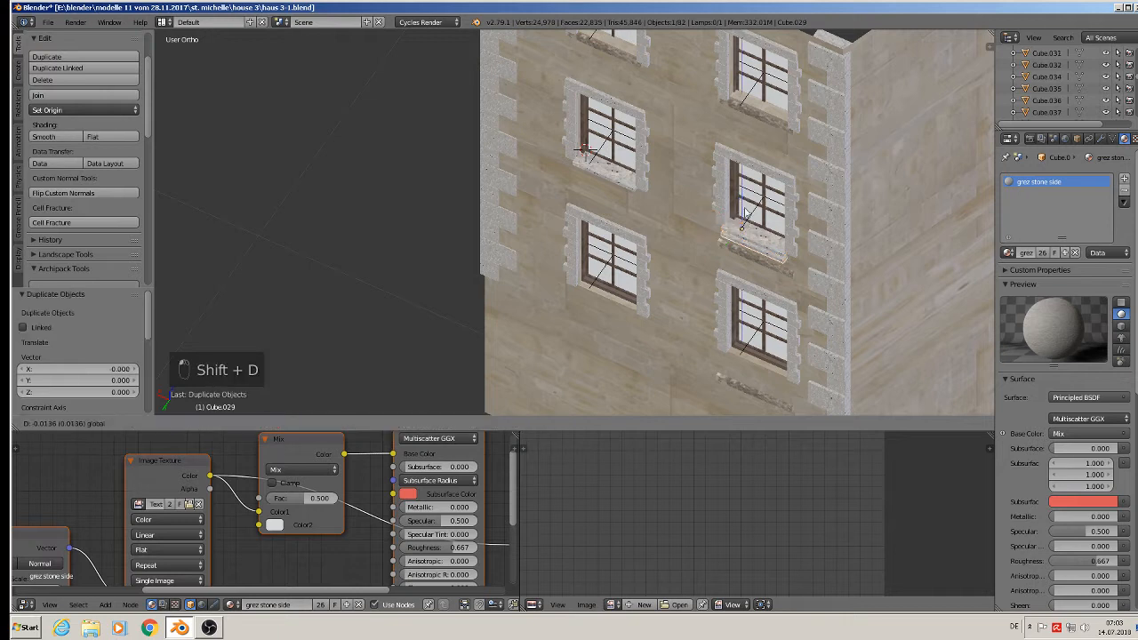
click(749, 325)
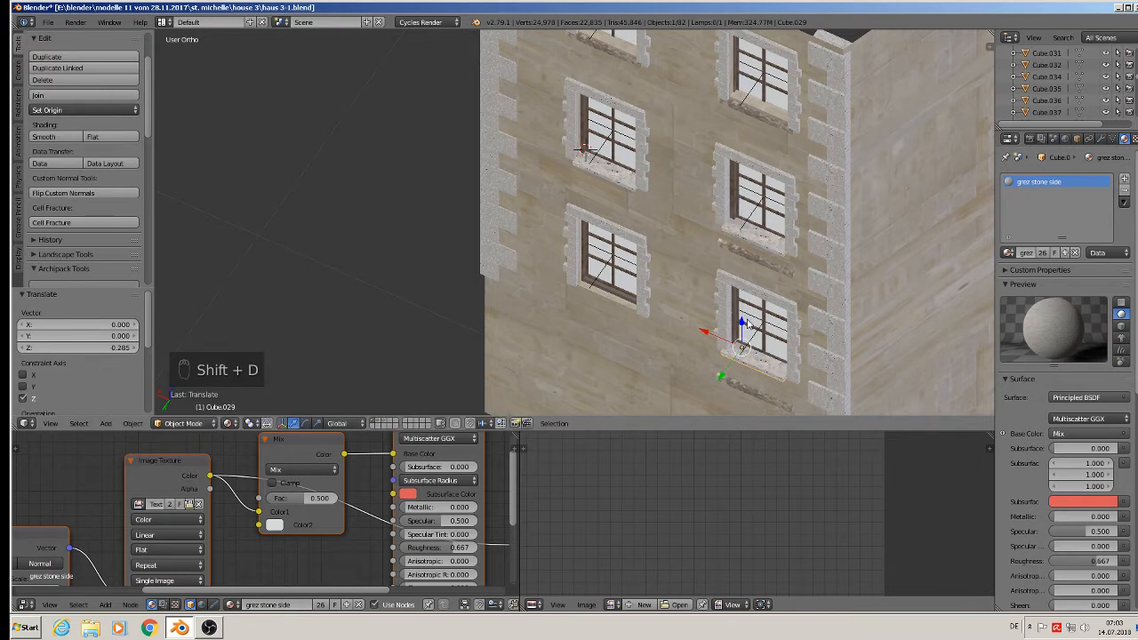
Duplicate the lower-row rear sill along X onto the neighbouring window in the same row.
key(shift+d)
click(743, 329)
key(g)
key(x)
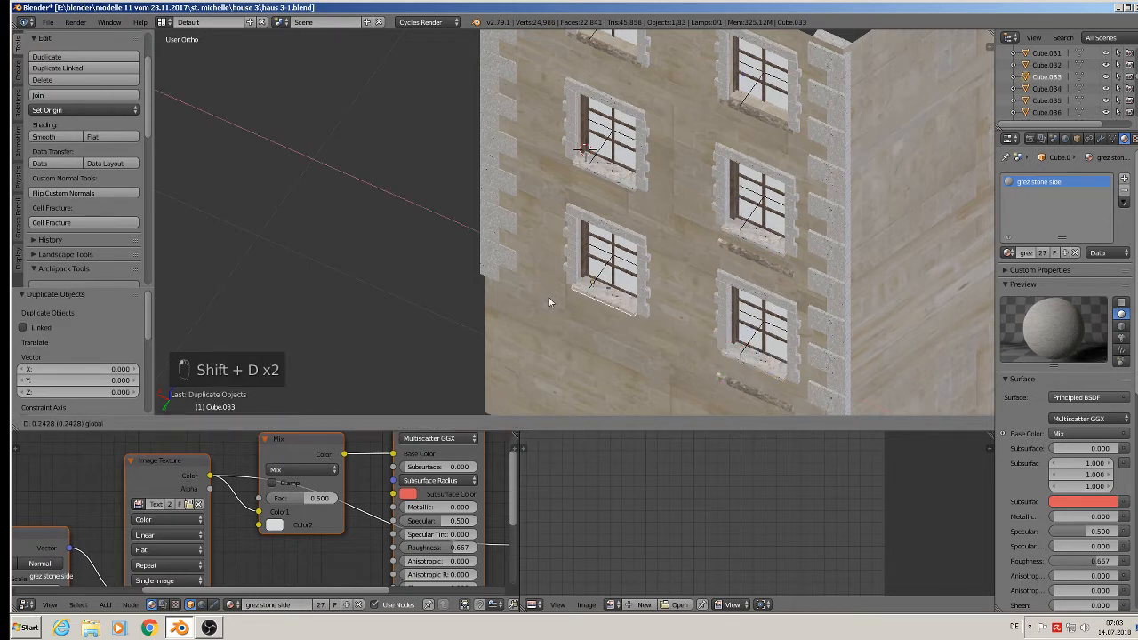
click(548, 303)
Copy that sill 0.580 along Z onto the top-row window, and duplicate the copy -0.249 along X onto the adjacent window.
key(shift+d)
click(556, 295)
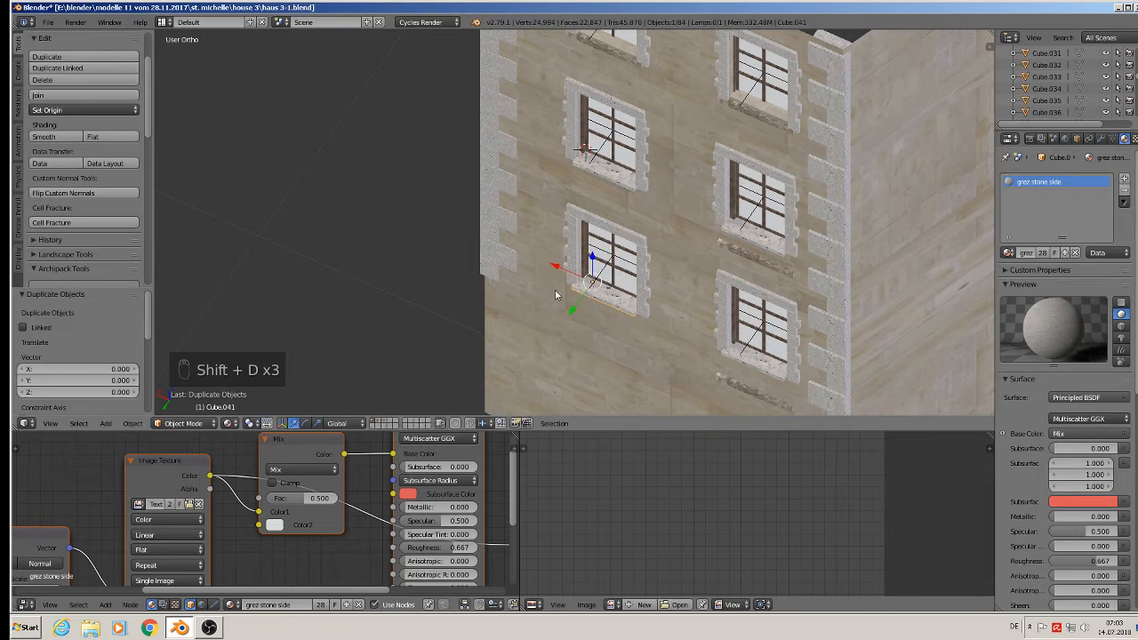
drag(593, 255, 633, 383)
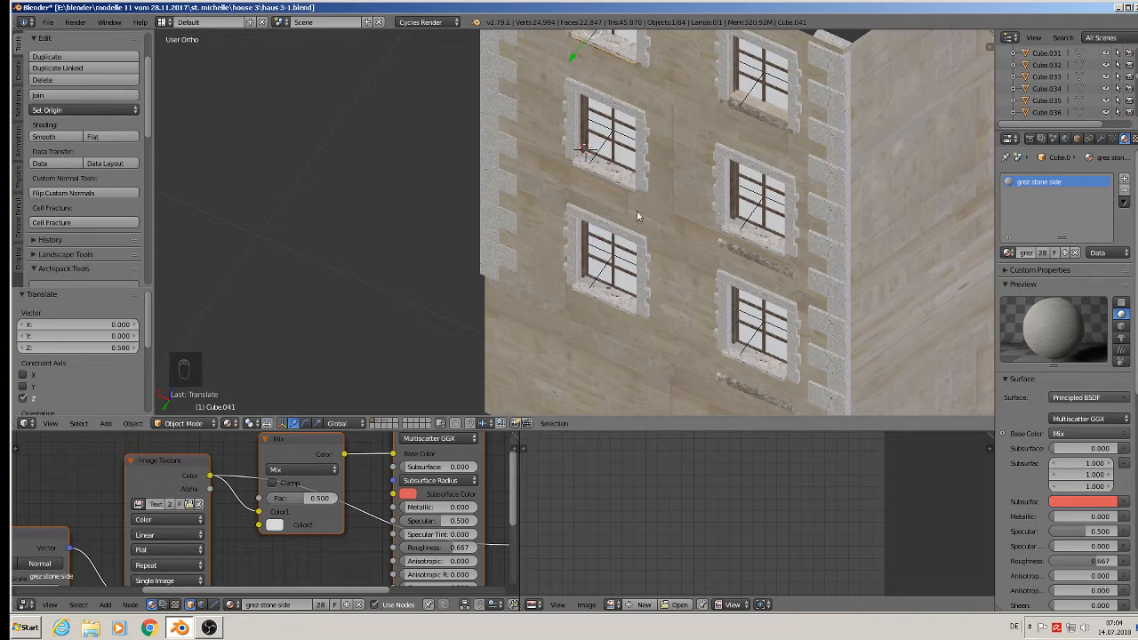
key(shift+d)
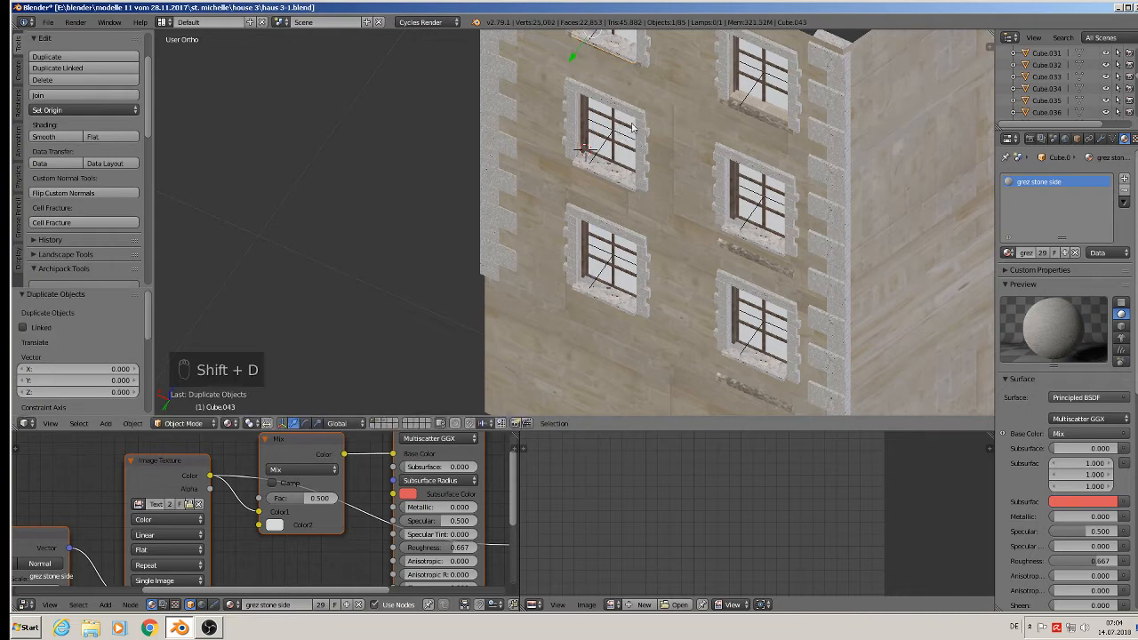
shift+middle_drag(632, 127, 618, 207)
drag(542, 88, 694, 159)
Delete the two old "fensterbrett" sills beneath the top-row rear windows.
scroll(755, 236, up, 5)
click(778, 160)
key(x)
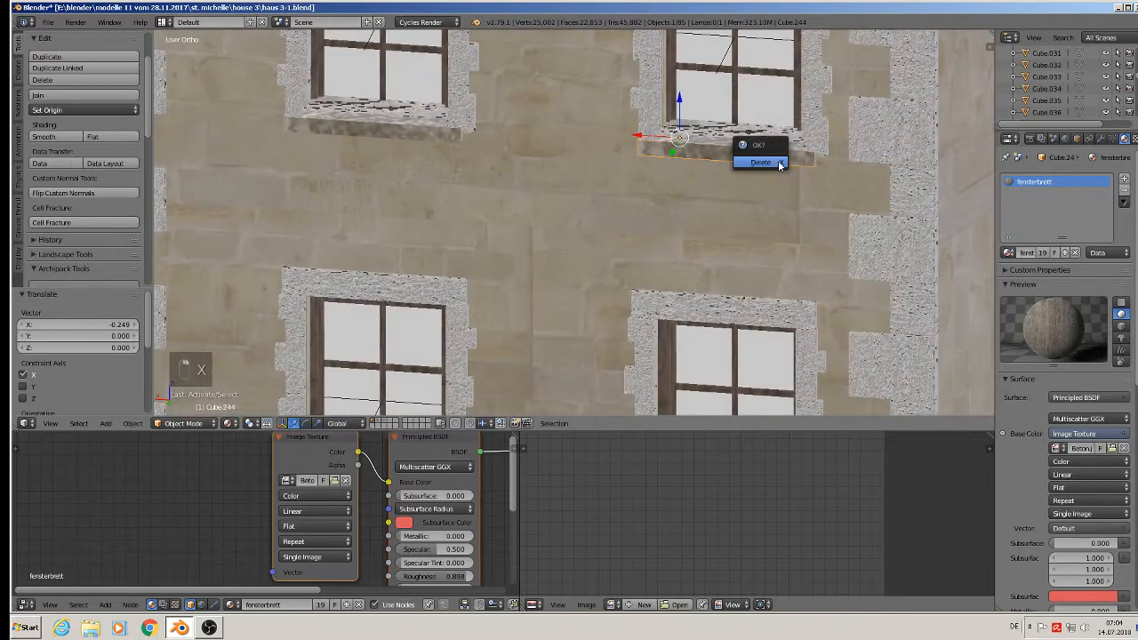
click(779, 164)
right_click(389, 137)
key(x)
click(390, 136)
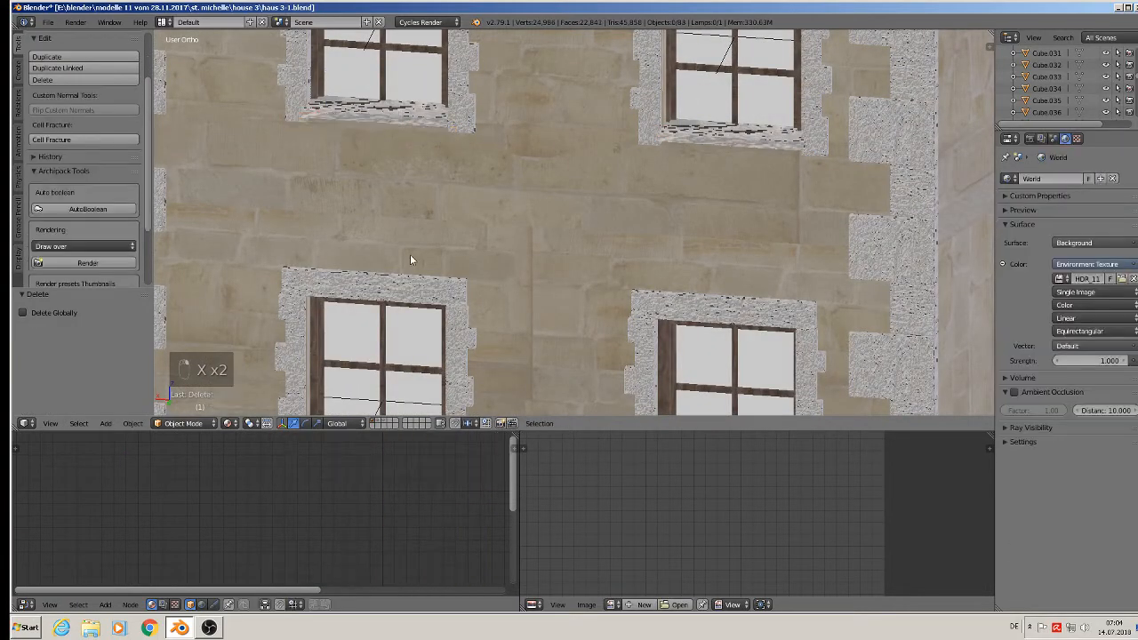
Delete the remaining old "fensterbrett" sills beneath the middle-row and lower-row windows of the rear wall.
shift+middle_drag(411, 256, 591, 73)
scroll(548, 194, down, 3)
scroll(576, 302, up, 2)
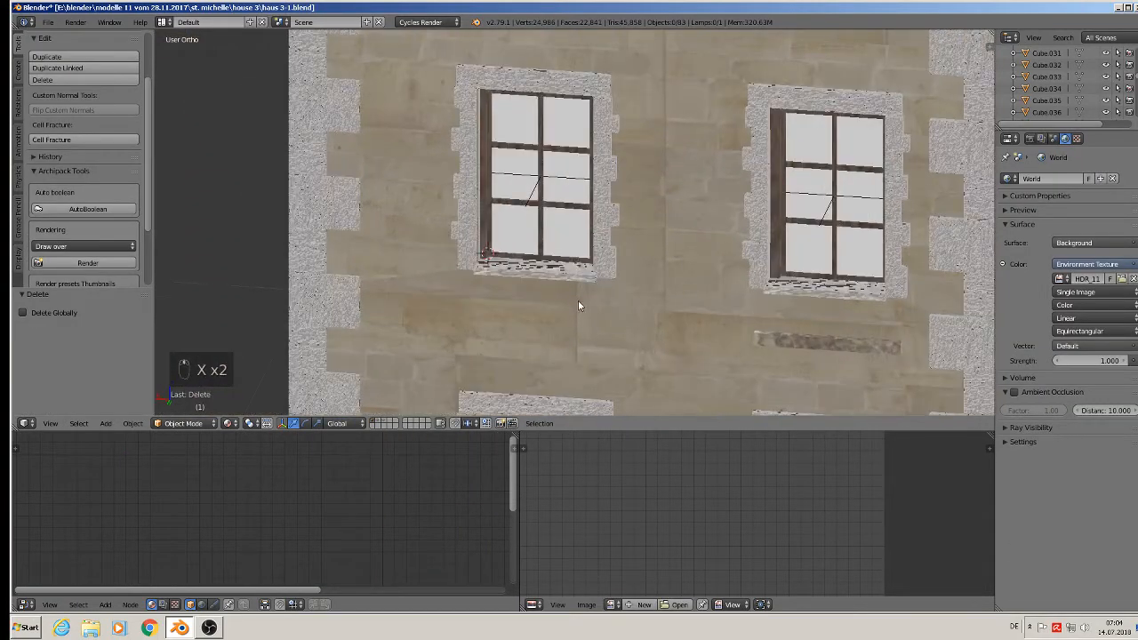
right_click(814, 333)
key(x)
click(806, 346)
middle_drag(805, 346, 743, 185)
scroll(755, 356, down, 1)
scroll(737, 350, down, 2)
right_click(797, 400)
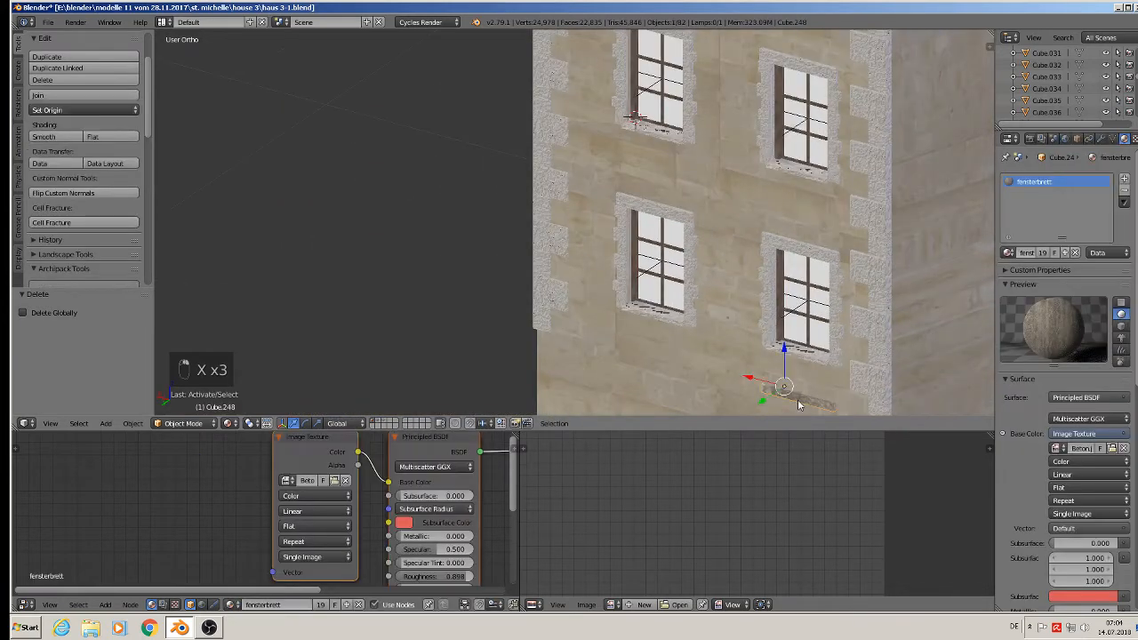
key(x)
click(799, 401)
Save the project as a new file named haus 3-2.blend in the house 3 folder.
shift+middle_drag(799, 401, 689, 168)
scroll(728, 162, down, 3)
shift+middle_drag(866, 55, 534, 266)
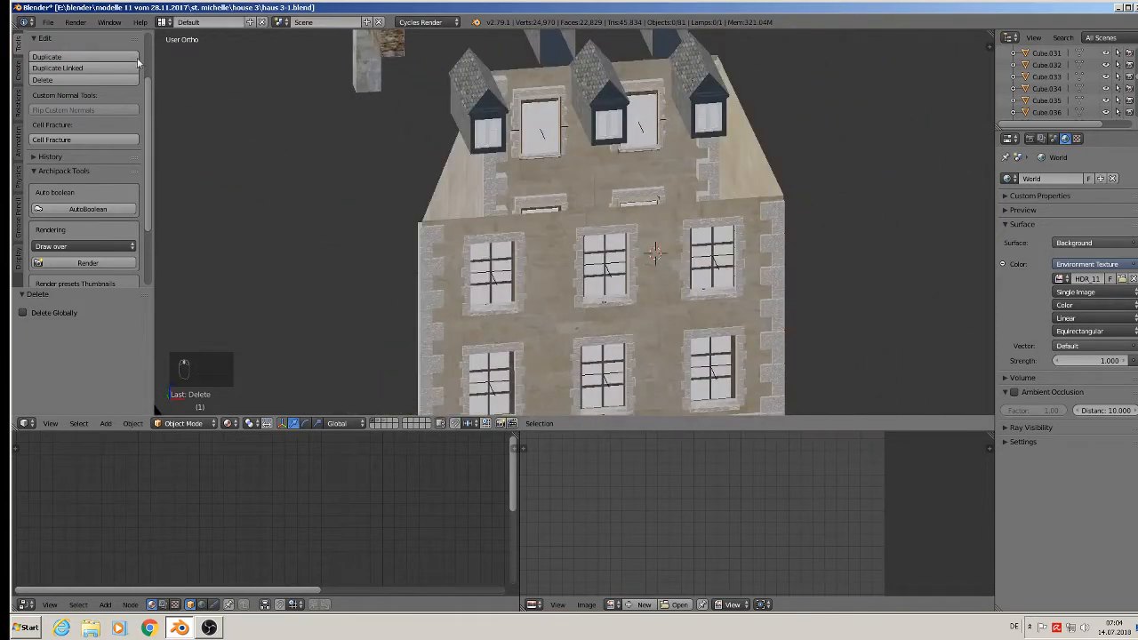
click(48, 24)
click(60, 124)
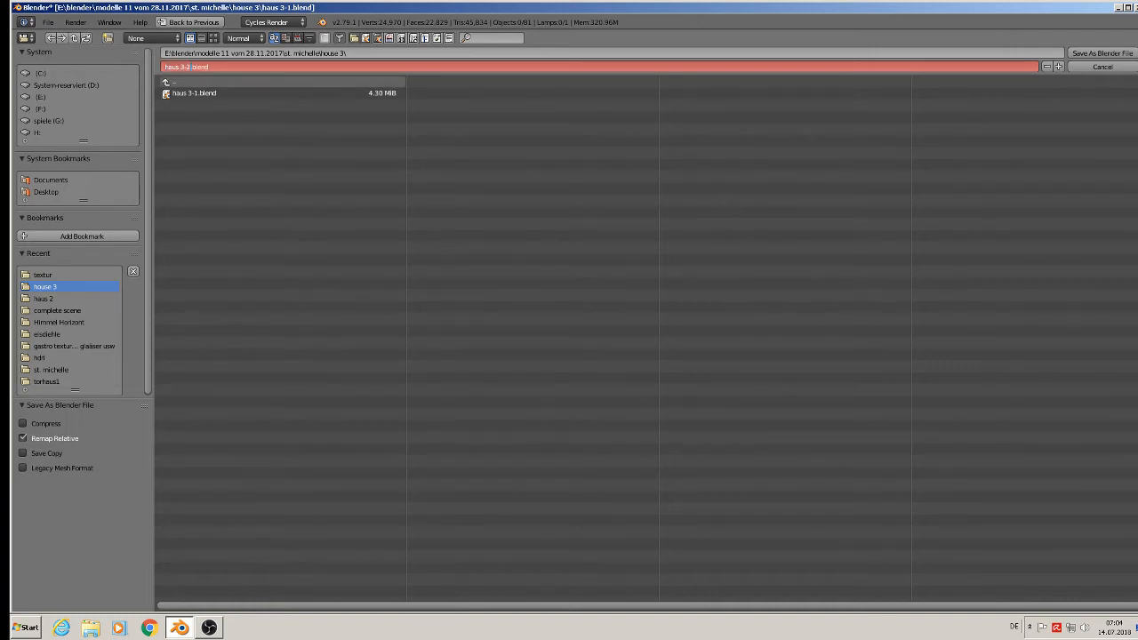
click(1118, 56)
click(1112, 54)
Examine the two wooden triple windows on the front facade above the red shopfronts.
scroll(857, 221, down, 2)
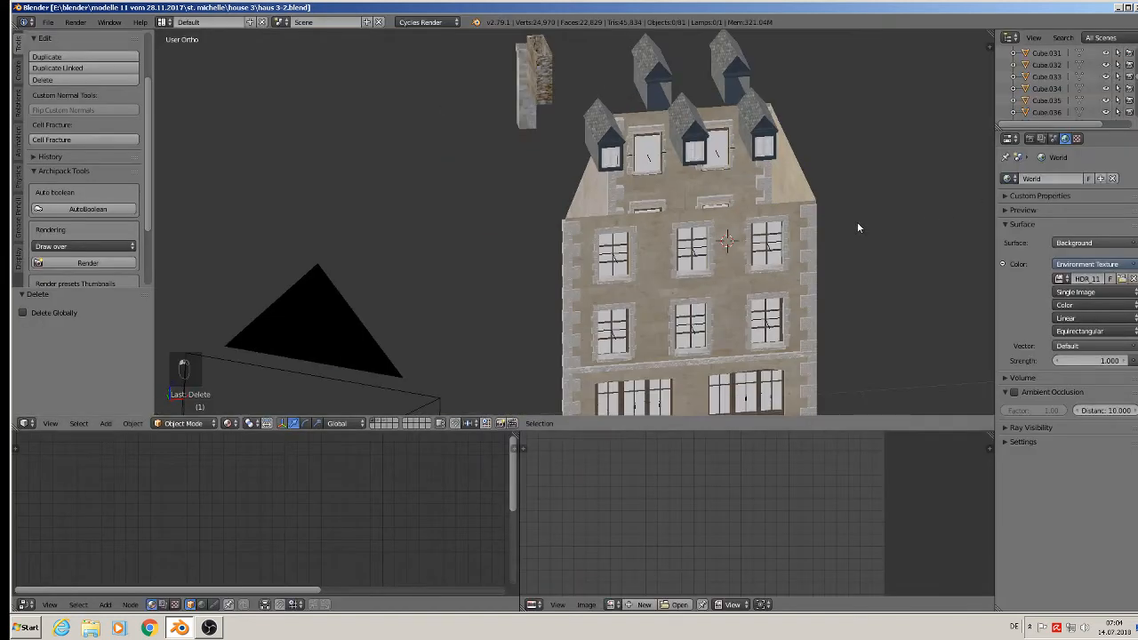
shift+middle_drag(732, 233, 538, 164)
scroll(627, 287, down, 3)
scroll(581, 259, up, 1)
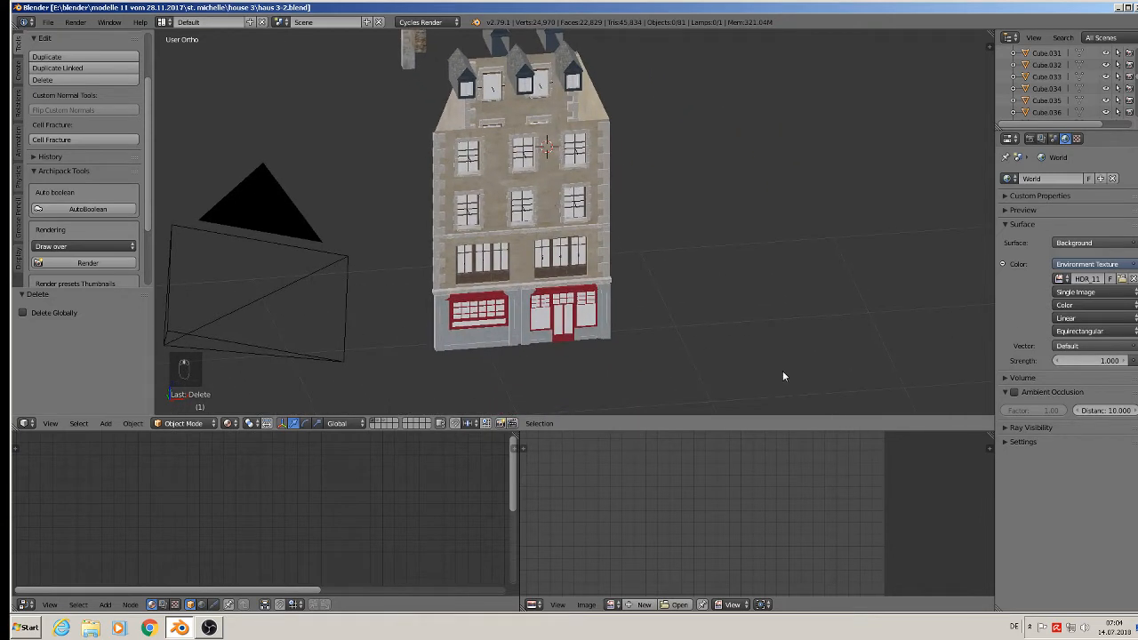
middle_drag(692, 299, 634, 236)
scroll(520, 192, up, 4)
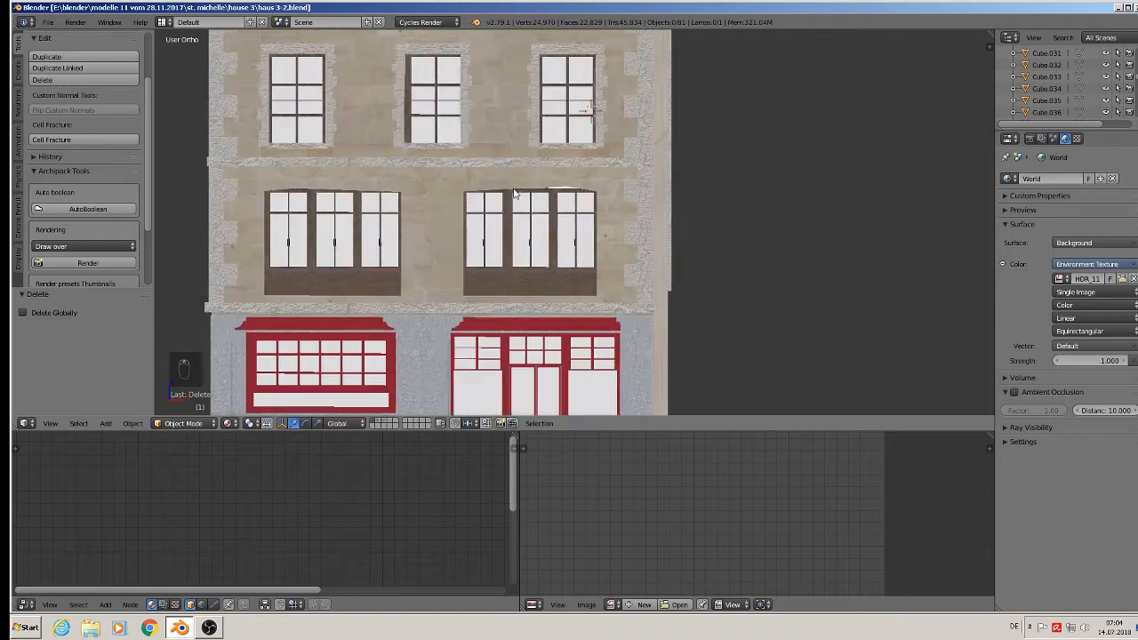
scroll(511, 194, up, 1)
scroll(342, 204, up, 3)
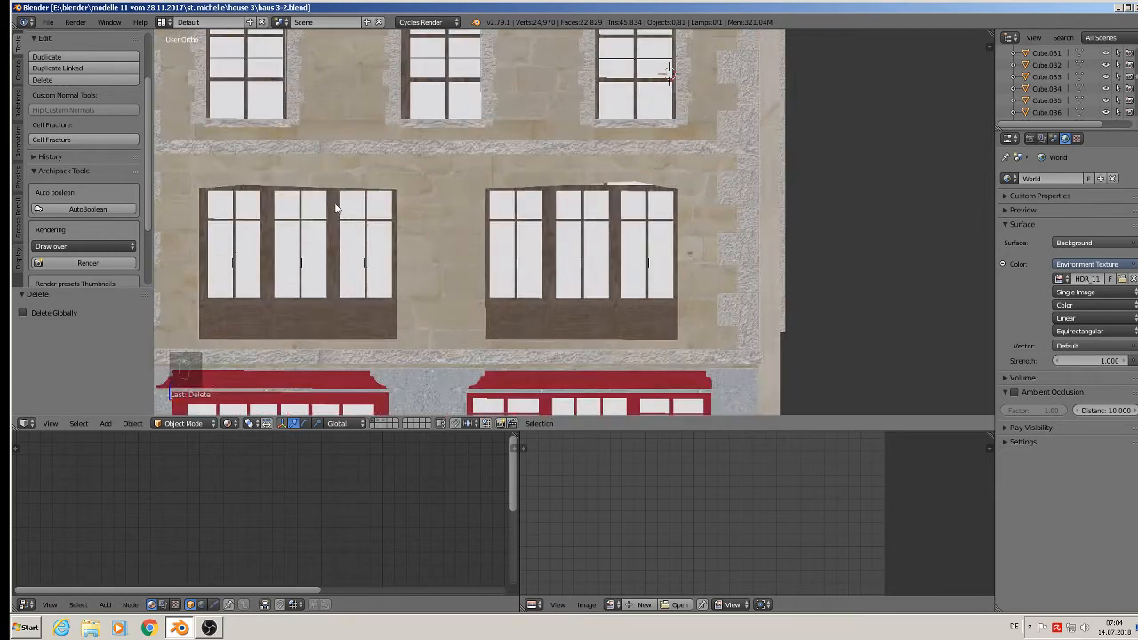
scroll(336, 201, up, 1)
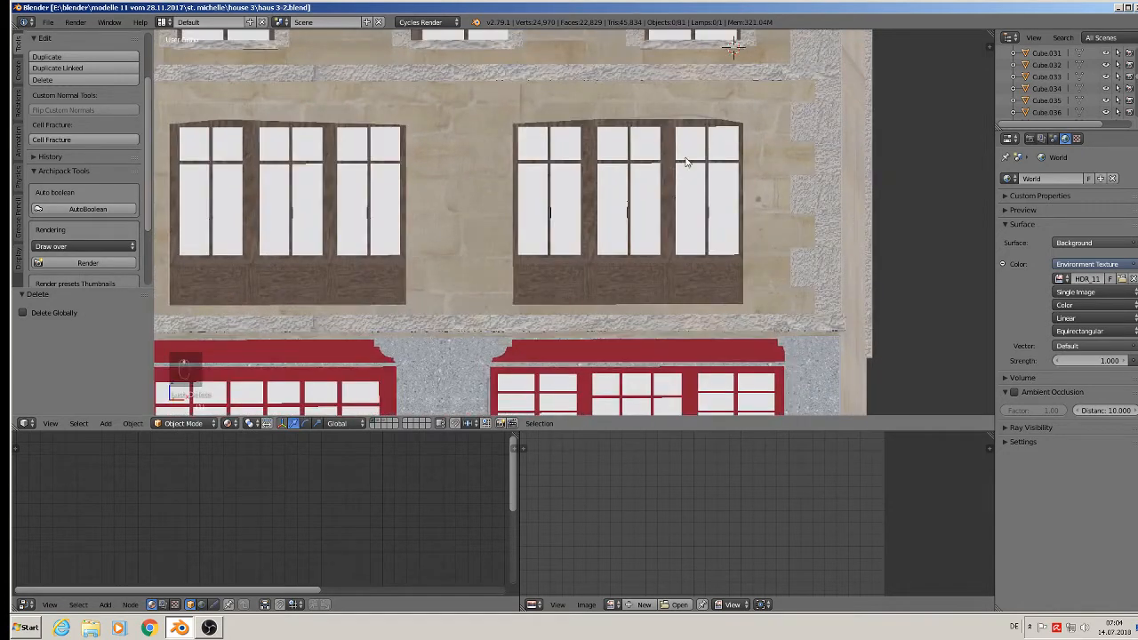
Flatten the arched upper edge loops of both triple-window openings in the stone wall by scaling them to 0 along Z.
right_click(645, 115)
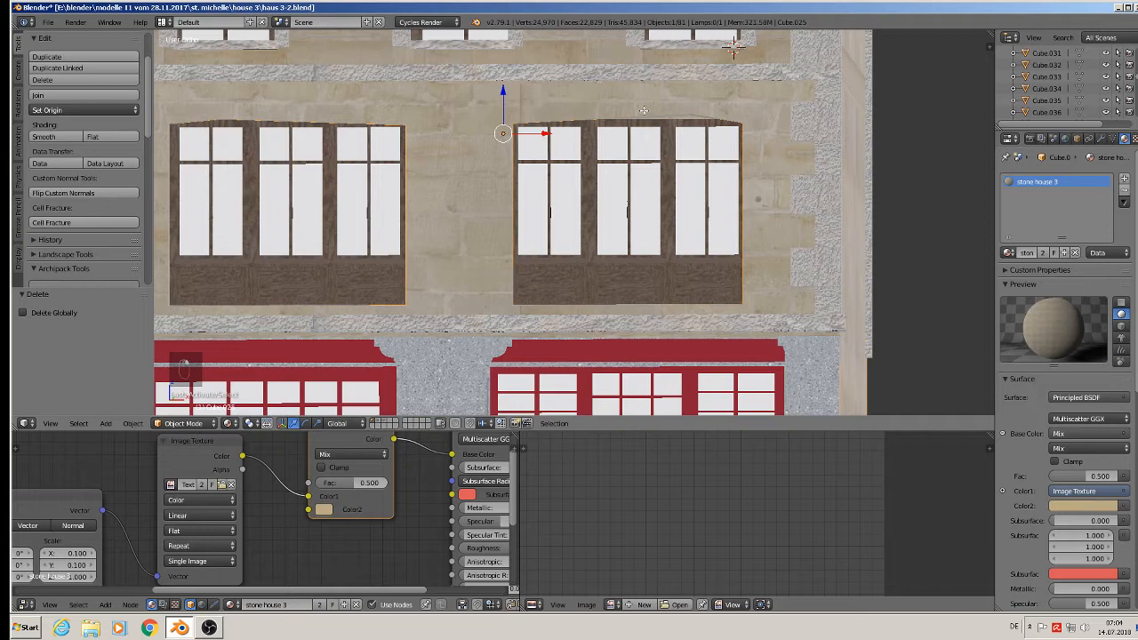
key(Tab)
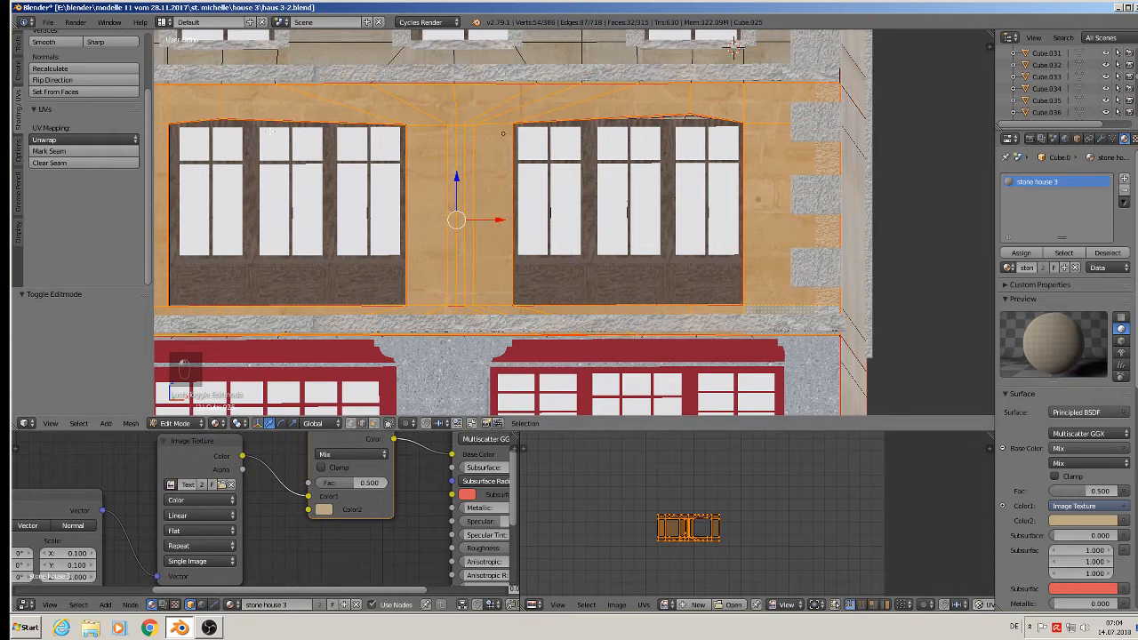
alt+right_click(333, 119)
shift+middle_drag(332, 117, 394, 118)
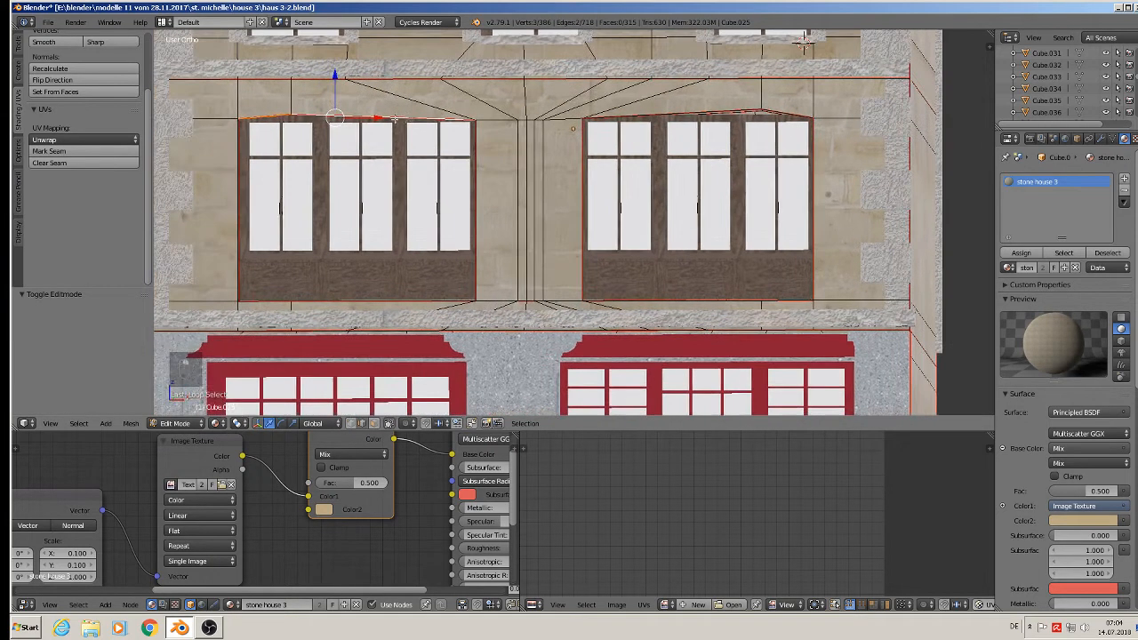
shift+right_click(229, 120)
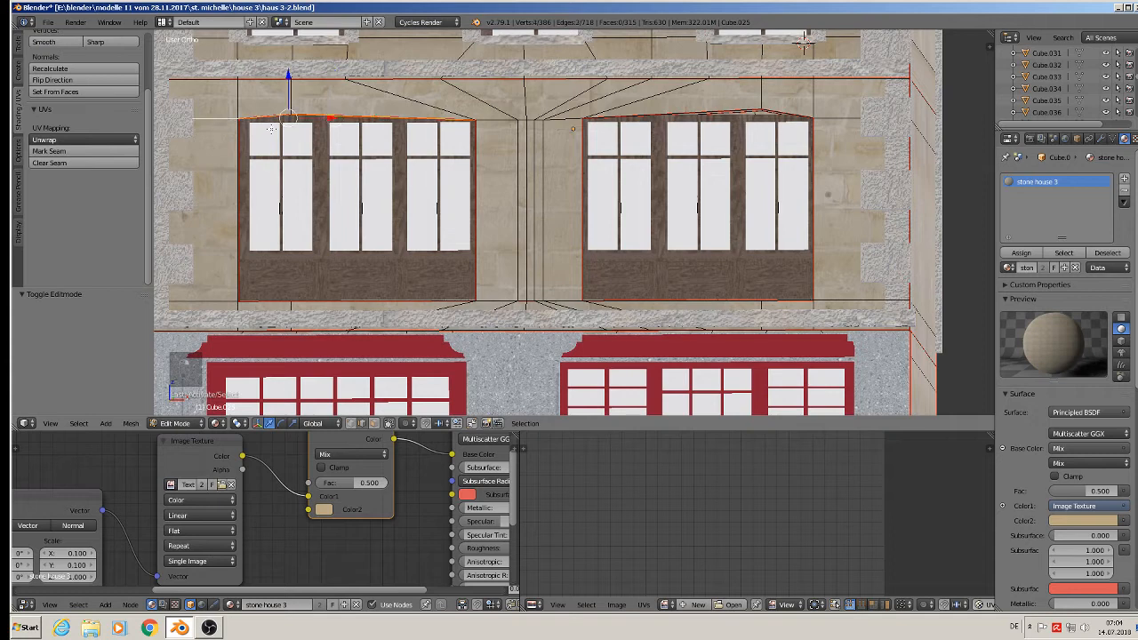
shift+right_click(501, 126)
alt+shift+right_click(525, 119)
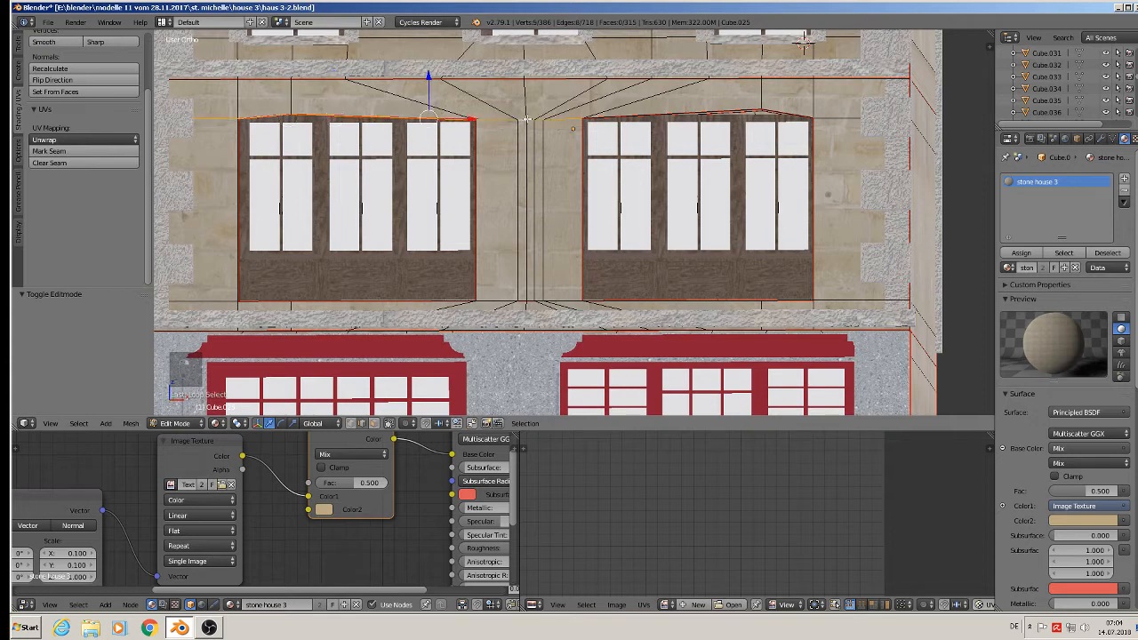
alt+shift+right_click(602, 115)
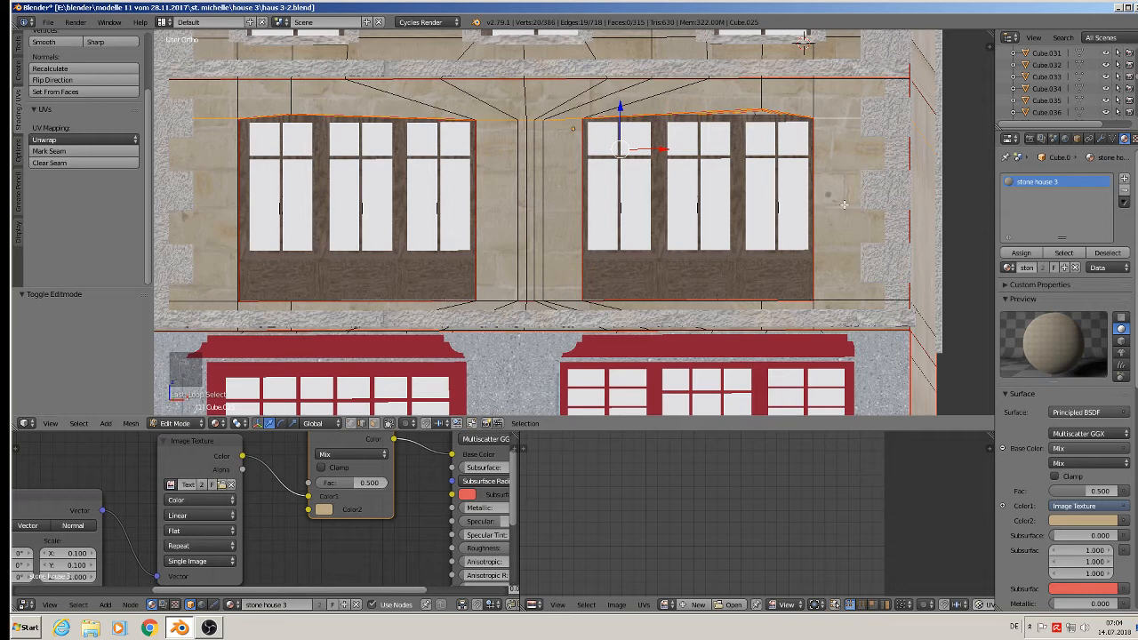
key(s)
key(z)
key(0)
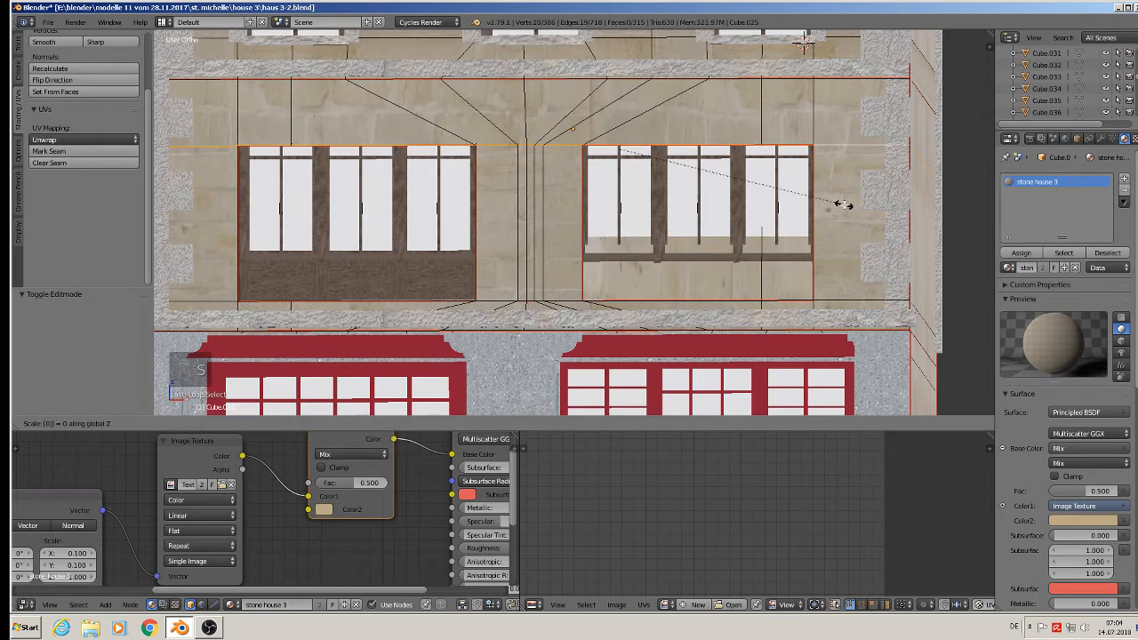
key(Return)
Raise the flattened edges along Z to the top of the wooden window frames and leave mesh editing.
key(g)
key(z)
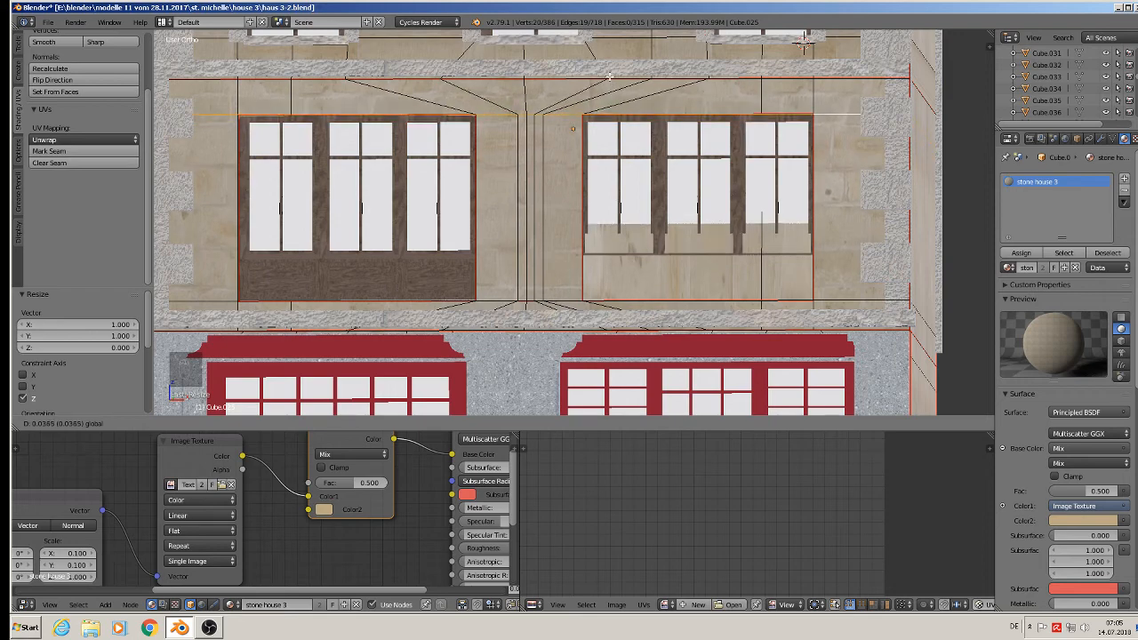
click(610, 82)
key(Tab)
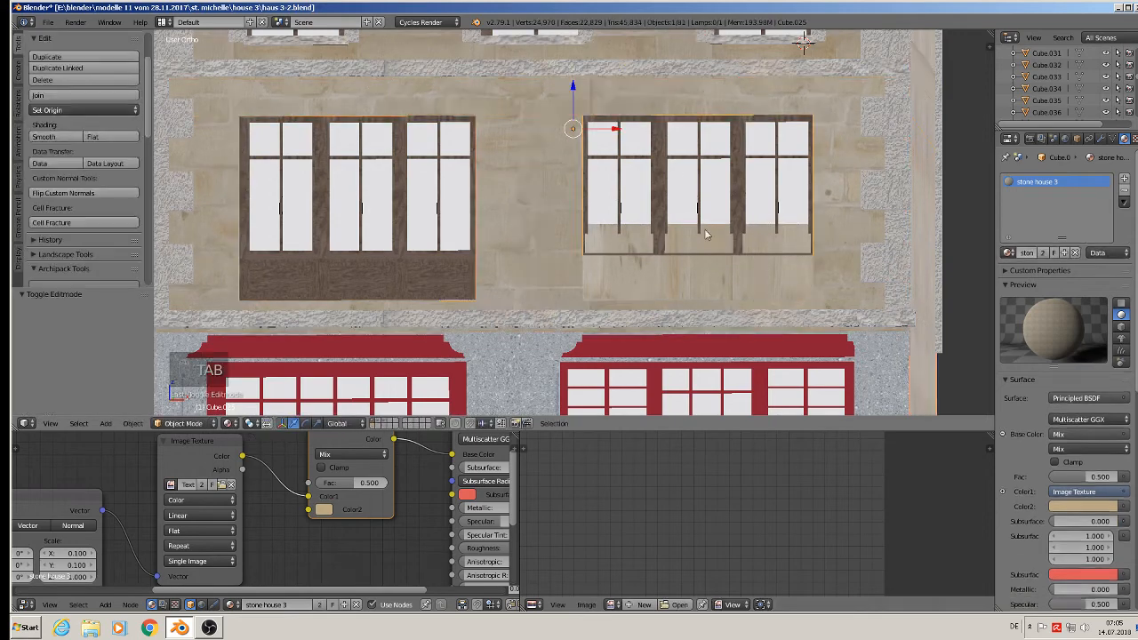
Reopen the stone wall mesh for editing at the right-hand triple window, where wall faces cover the wooden frame.
middle_drag(706, 235, 668, 271)
scroll(601, 273, down, 2)
shift+middle_drag(531, 304, 542, 243)
scroll(542, 244, up, 3)
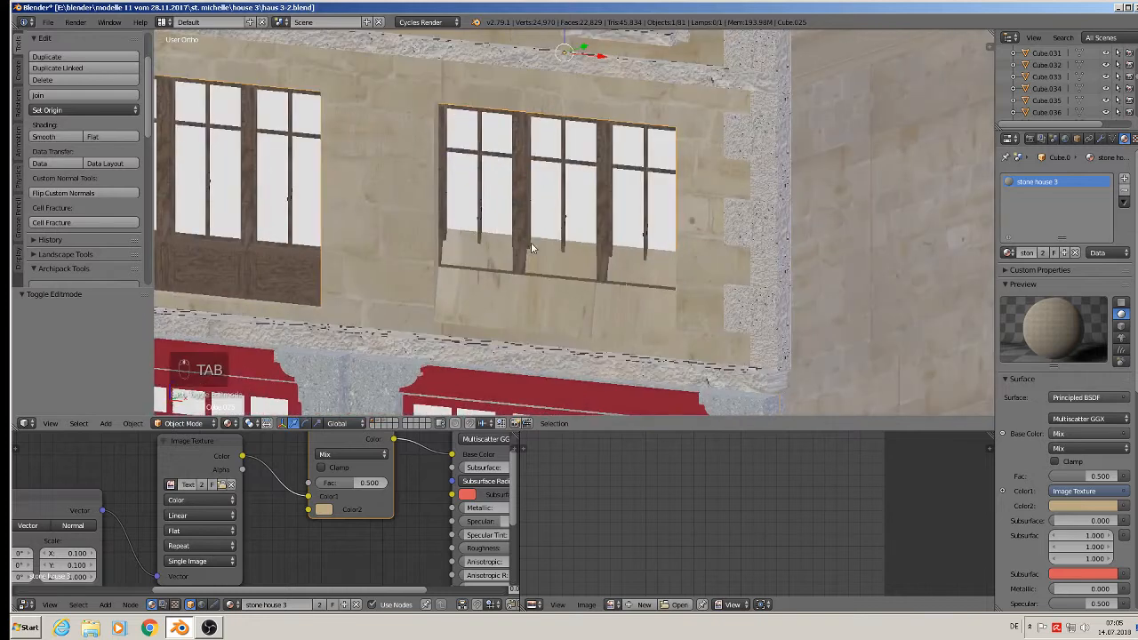
right_click(531, 248)
key(Tab)
key(Tab)
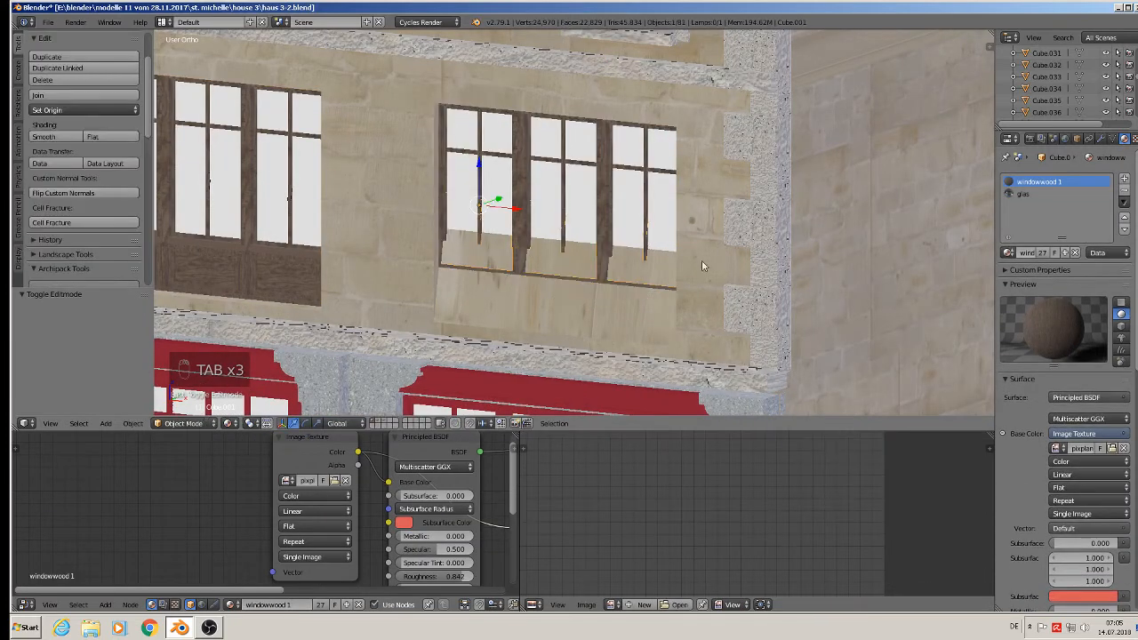
right_click(701, 259)
key(Tab)
middle_drag(703, 250, 650, 249)
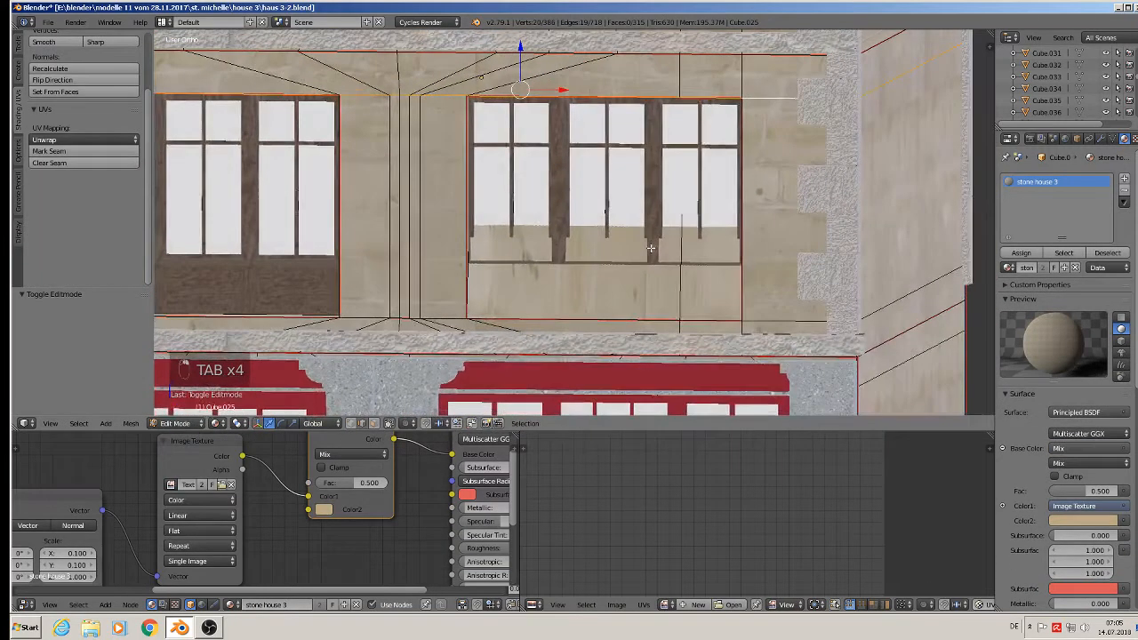
Switch to wireframe and try to delete the faces along the stray vertical edges crossing the right-hand window opening.
right_click(673, 292)
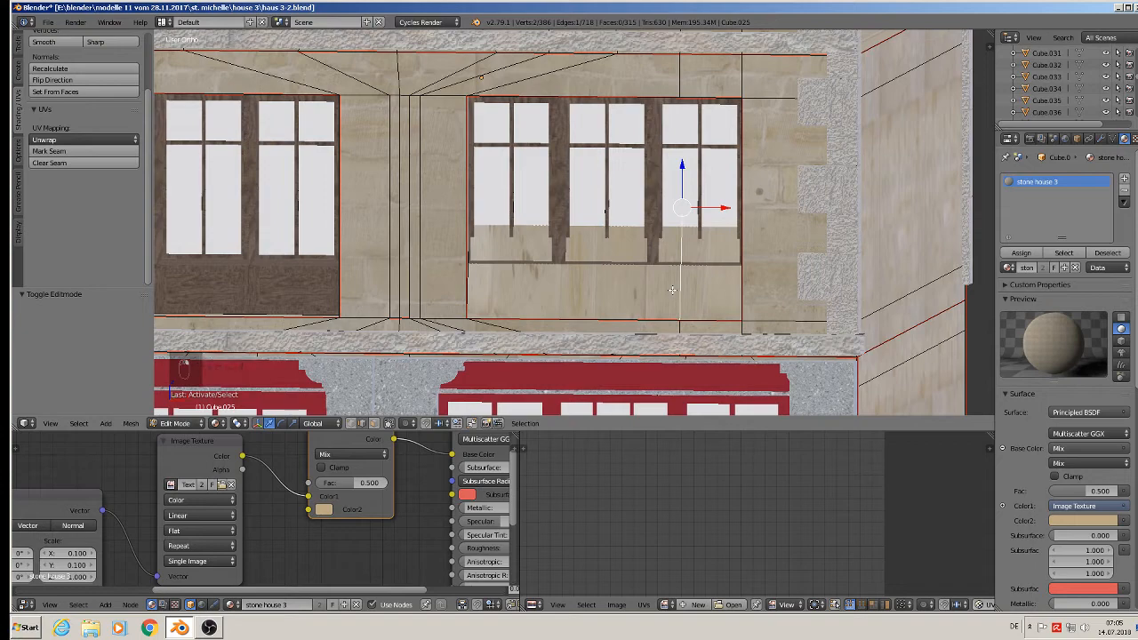
middle_drag(672, 290, 635, 251)
shift+right_click(677, 202)
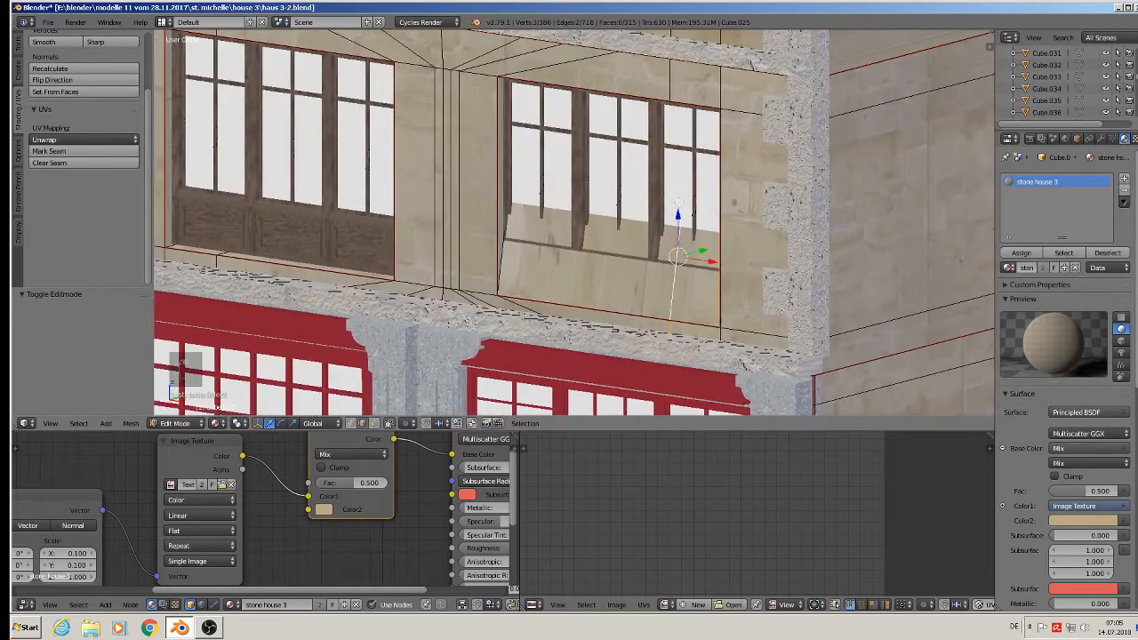
key(z)
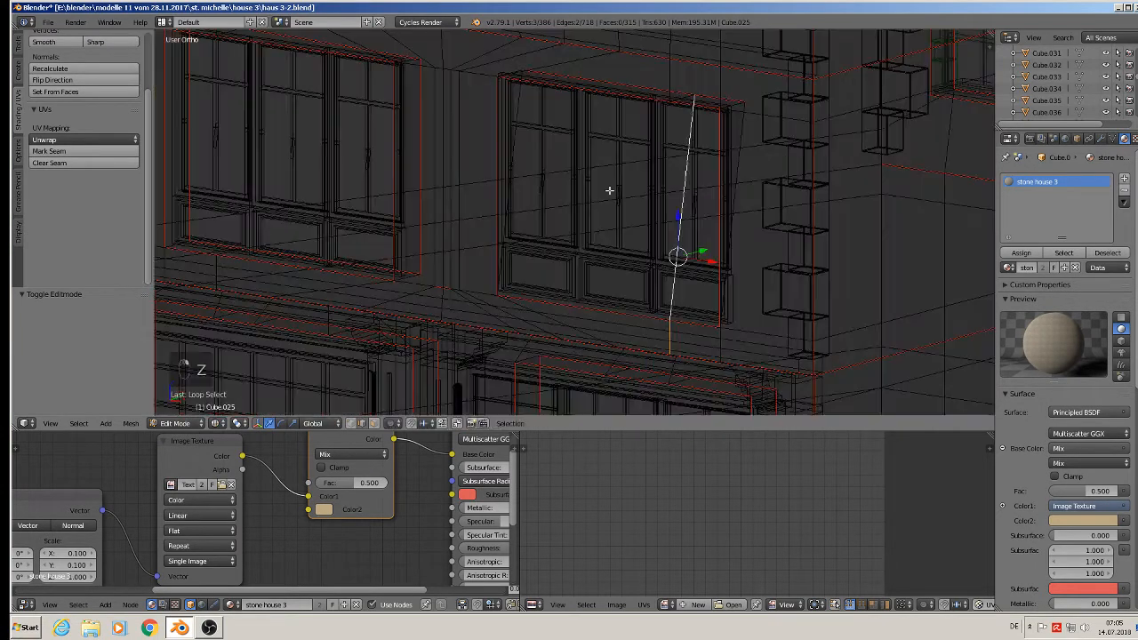
middle_drag(632, 202, 626, 234)
key(x)
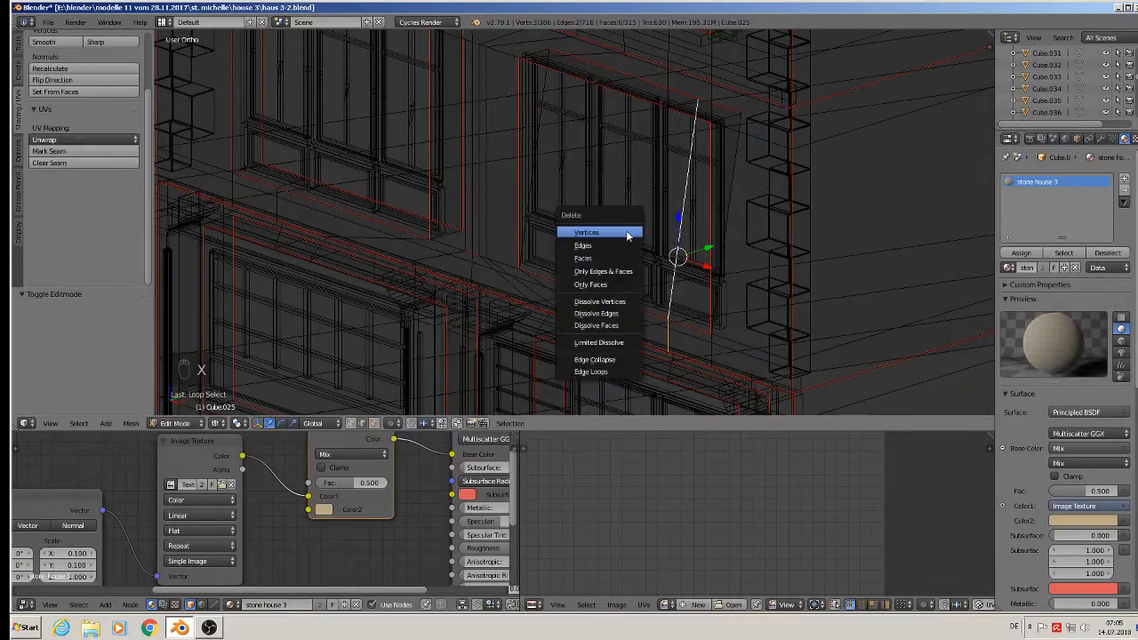
click(612, 258)
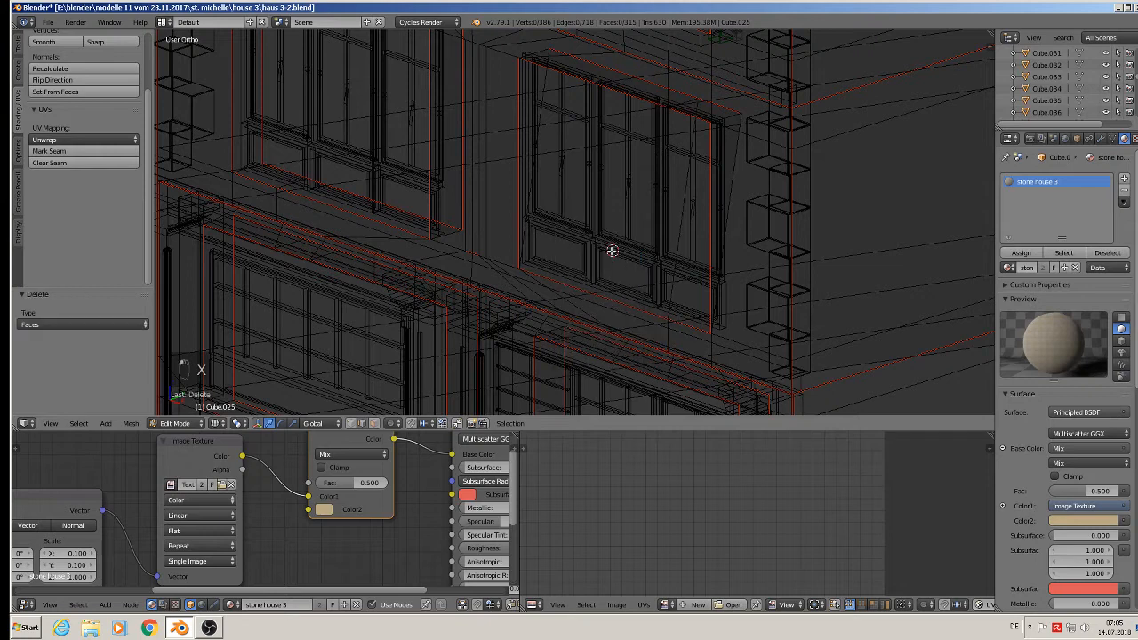
Delete the stray slanted edge crossing the right-hand window opening and another unneeded edge near the opening's upper left corner.
right_click(669, 277)
key(x)
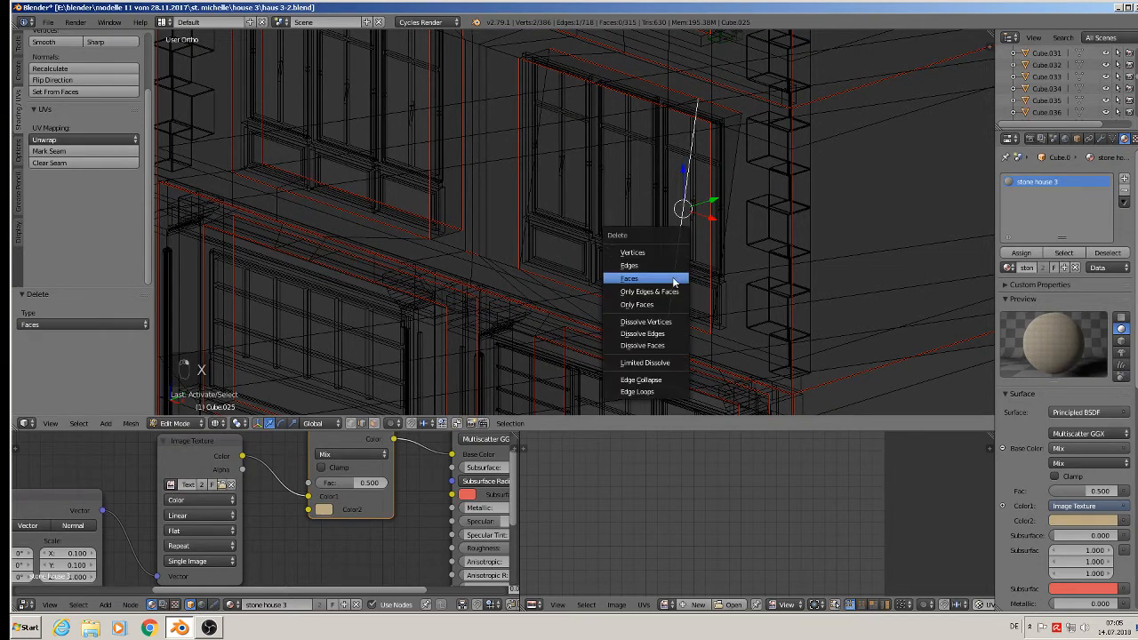
click(653, 260)
right_click(532, 128)
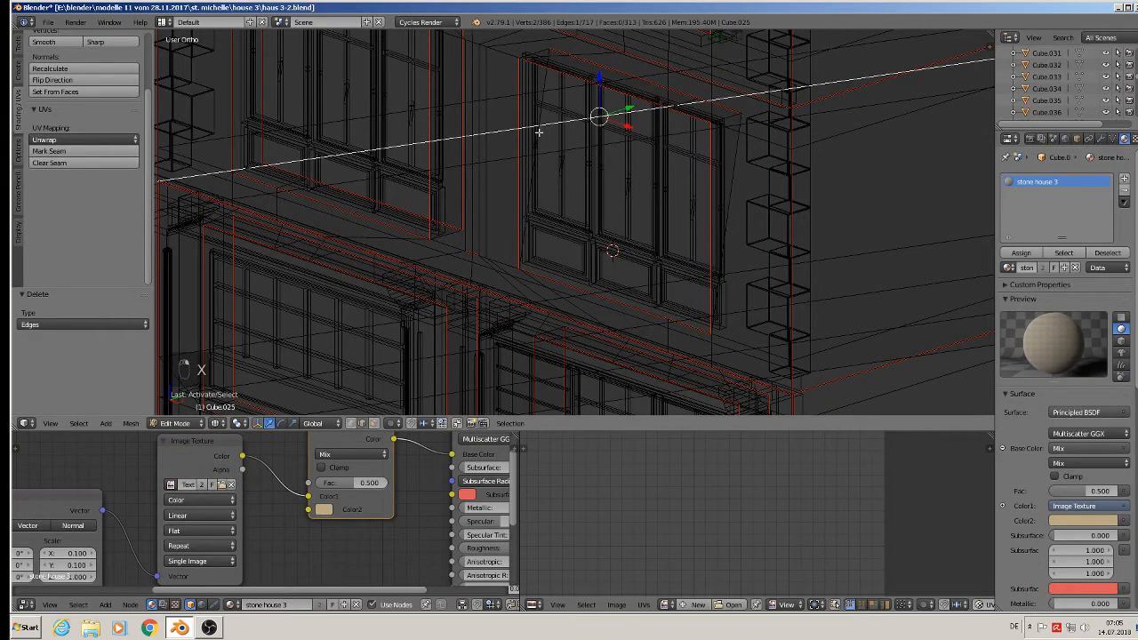
right_click(535, 132)
key(x)
click(536, 133)
scroll(548, 181, down, 2)
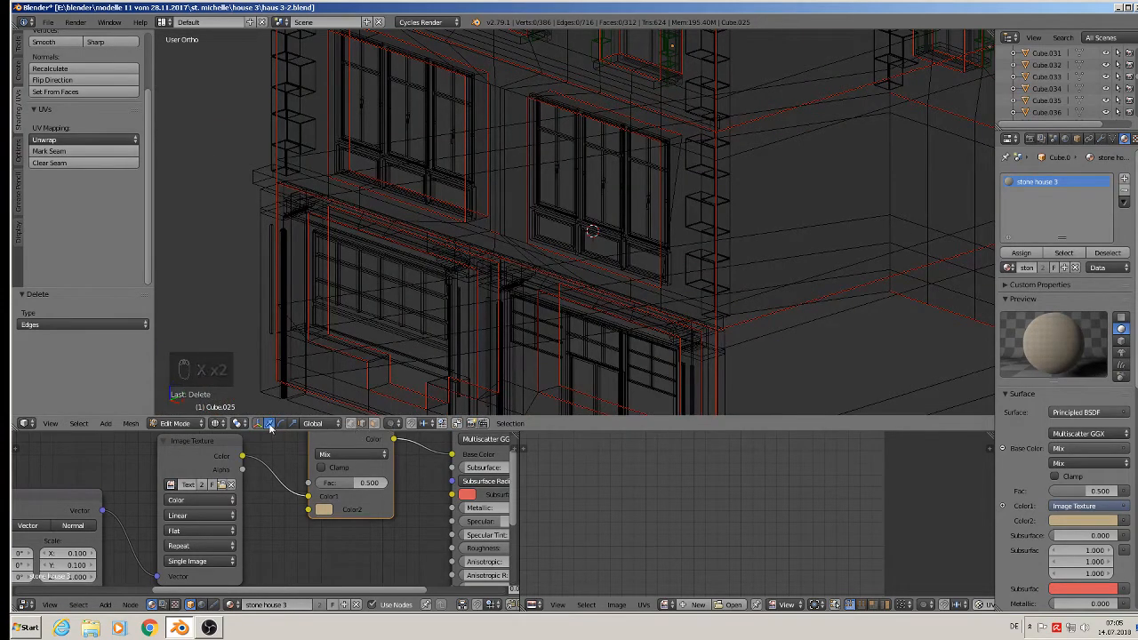
Return the viewport from wireframe to textured display and leave mesh editing of the stone wall.
click(228, 424)
click(258, 356)
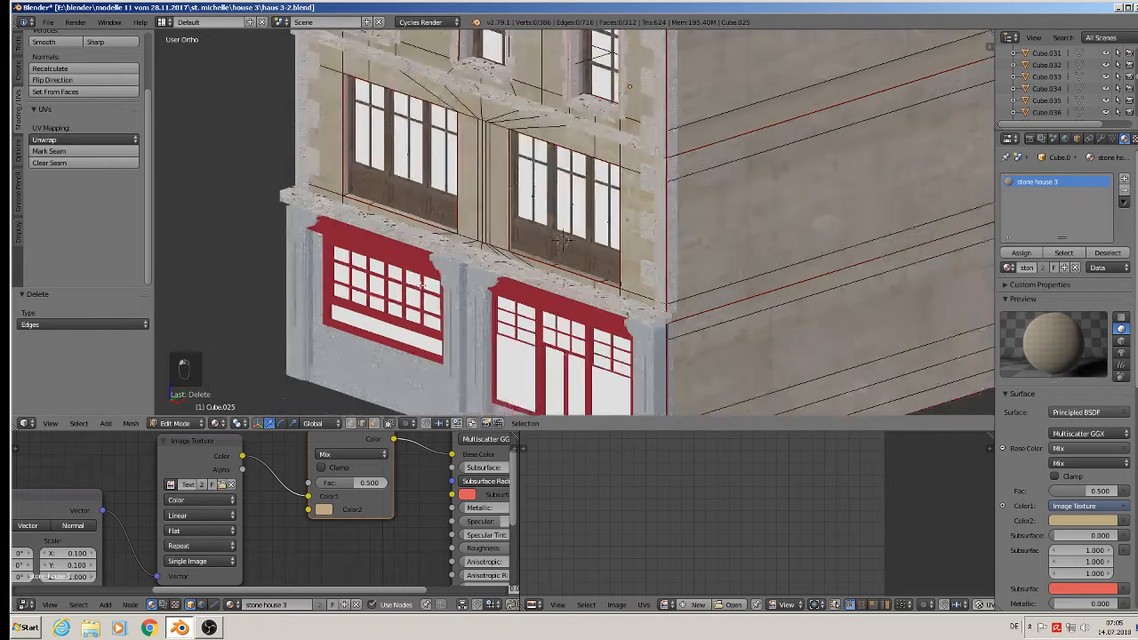
scroll(463, 260, up, 2)
scroll(464, 260, down, 3)
key(Tab)
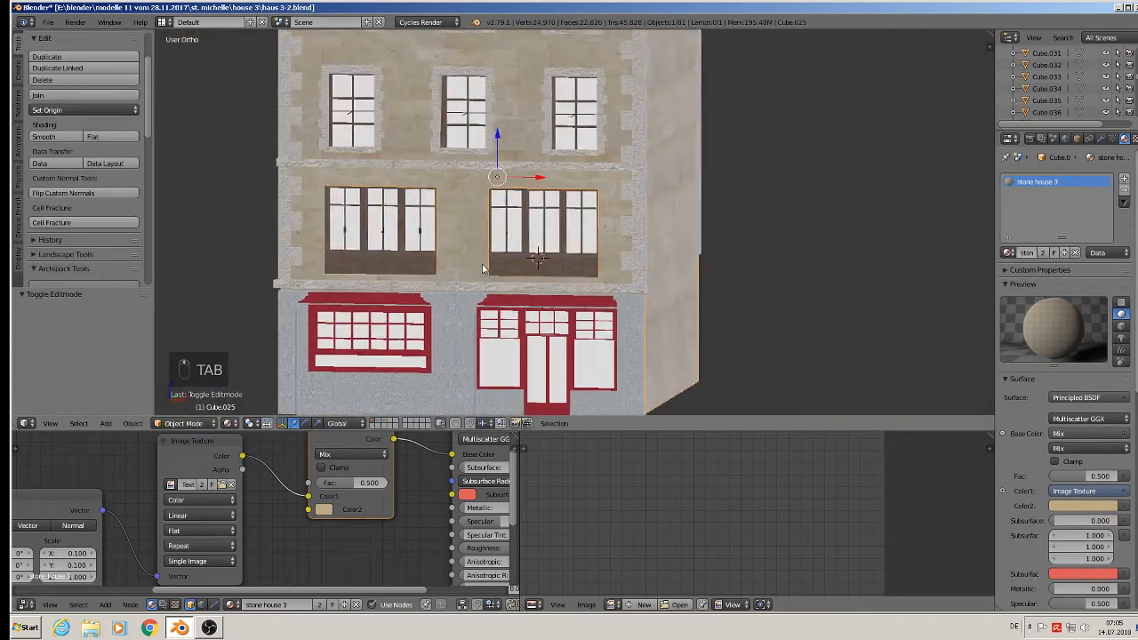
Deselect all objects and save the file.
key(a)
key(a)
middle_drag(473, 259, 578, 391)
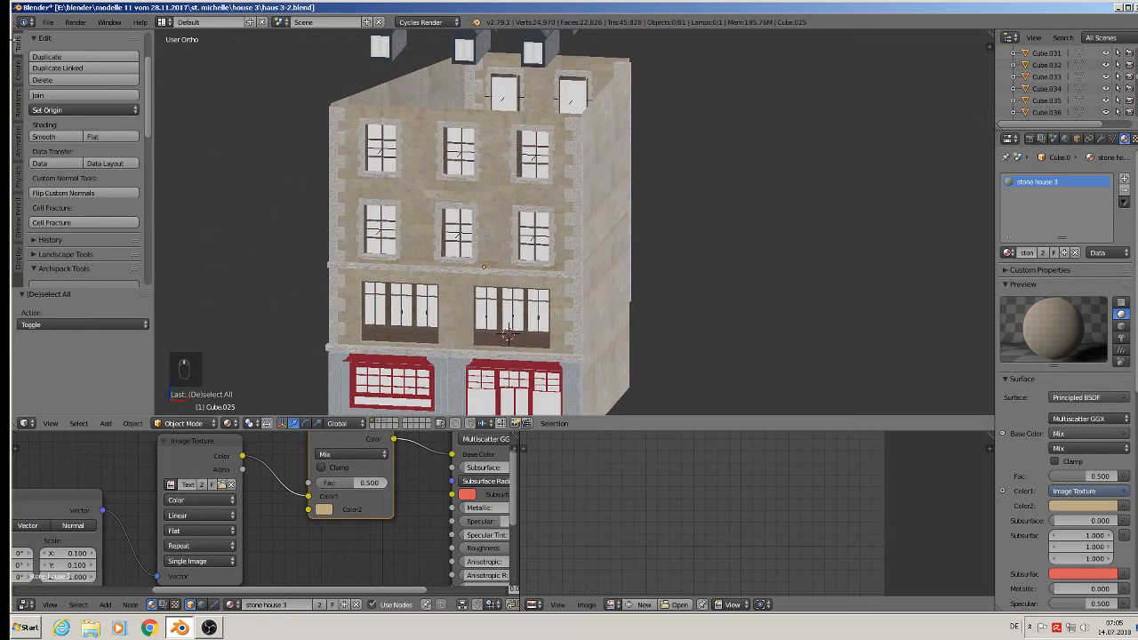
click(49, 22)
click(82, 114)
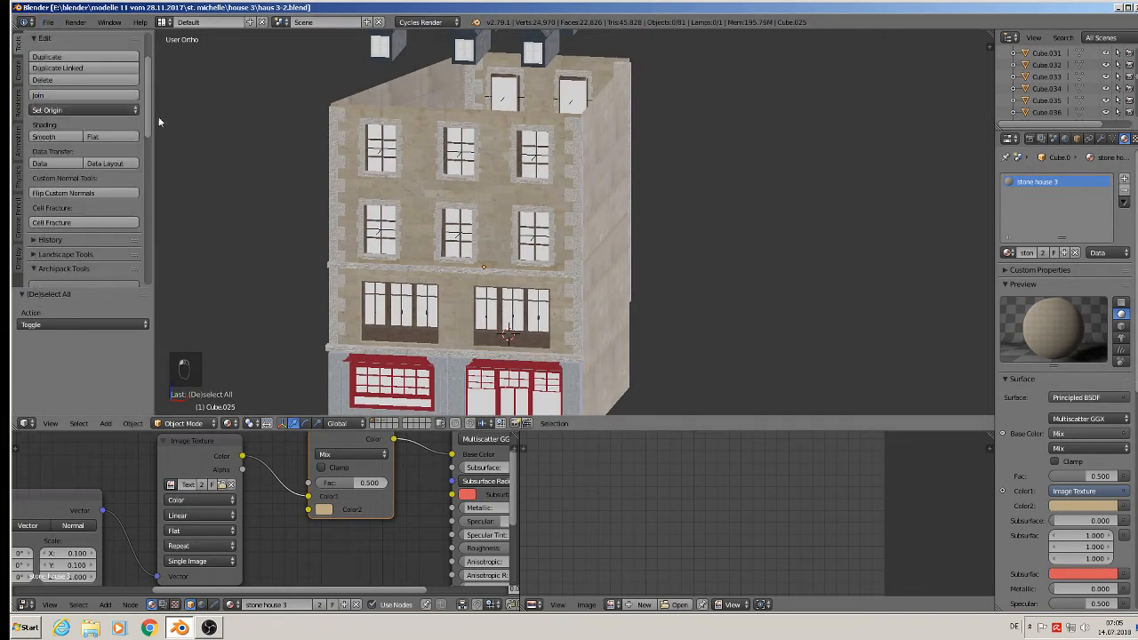
Examine the aerial reference image for the shape of the slate roof, its dormers and its chimneys.
scroll(656, 213, down, 3)
middle_drag(655, 213, 495, 318)
scroll(510, 284, down, 5)
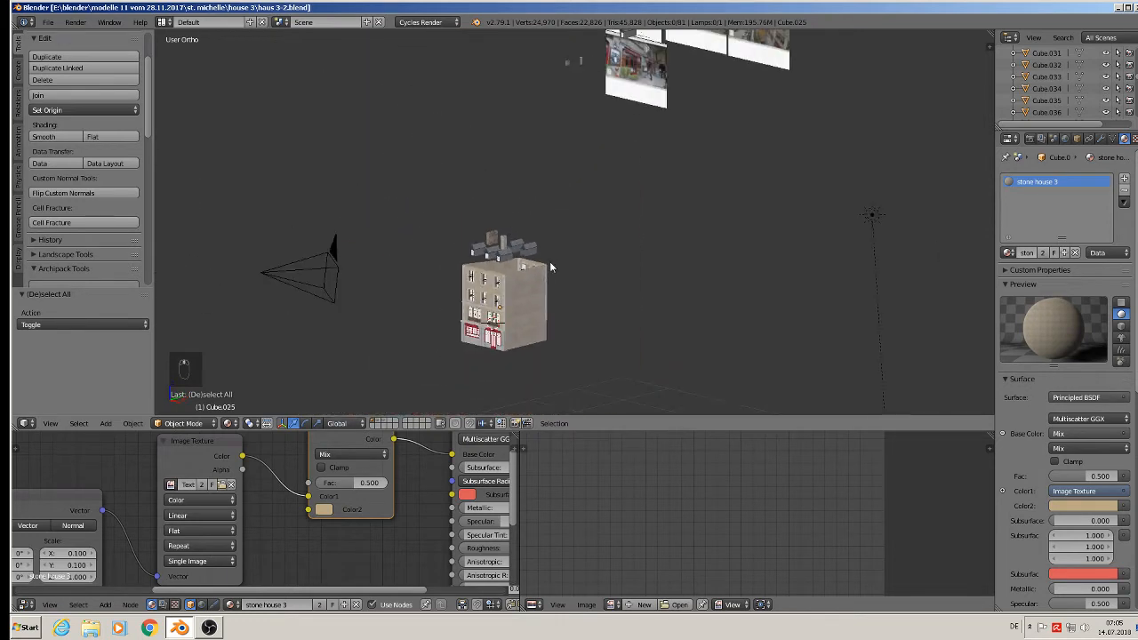
middle_drag(550, 261, 426, 396)
scroll(635, 122, up, 6)
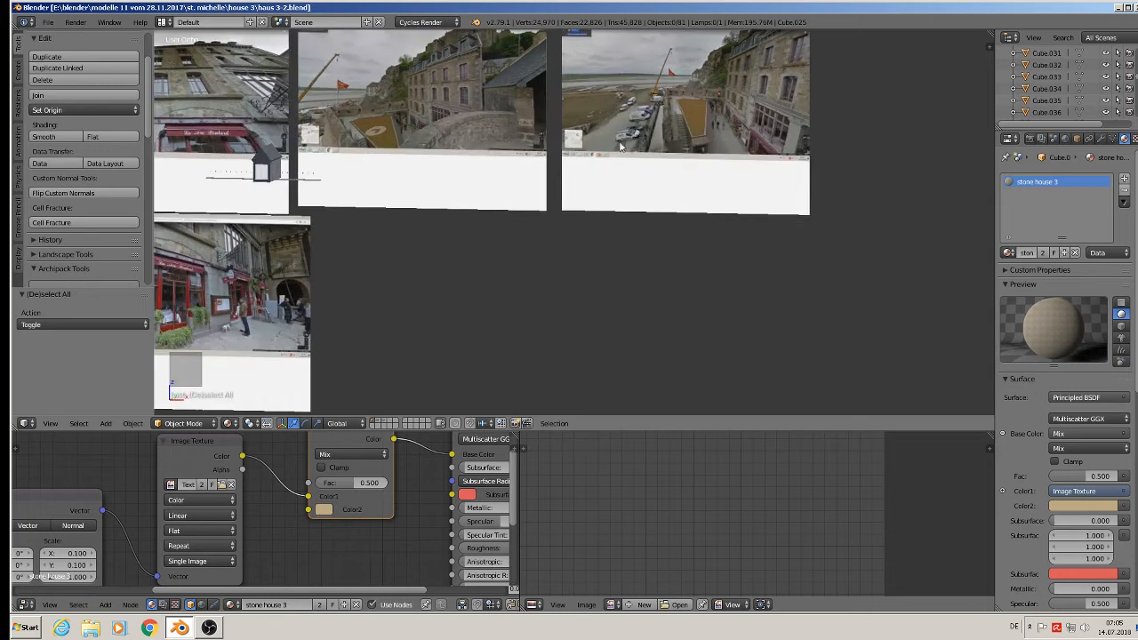
shift+middle_drag(471, 149, 710, 171)
shift+middle_drag(538, 112, 597, 311)
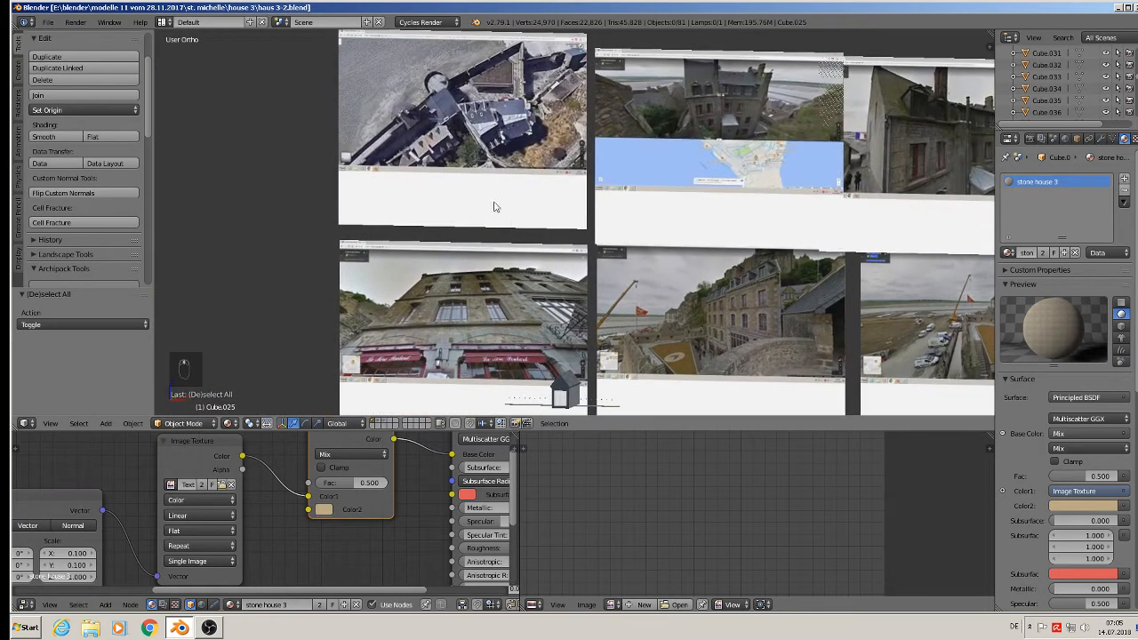
scroll(485, 112, up, 3)
scroll(480, 168, up, 4)
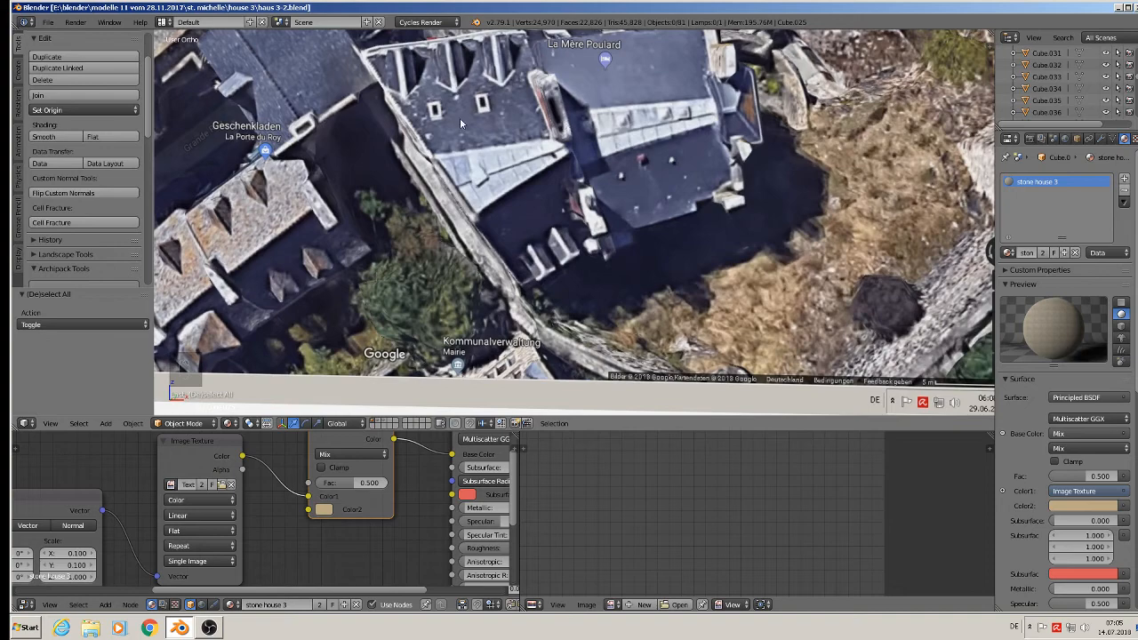
Examine the street-view reference of the house's rear for its steep roof, dormers and chimney positions.
scroll(549, 195, down, 6)
shift+middle_drag(811, 239, 593, 229)
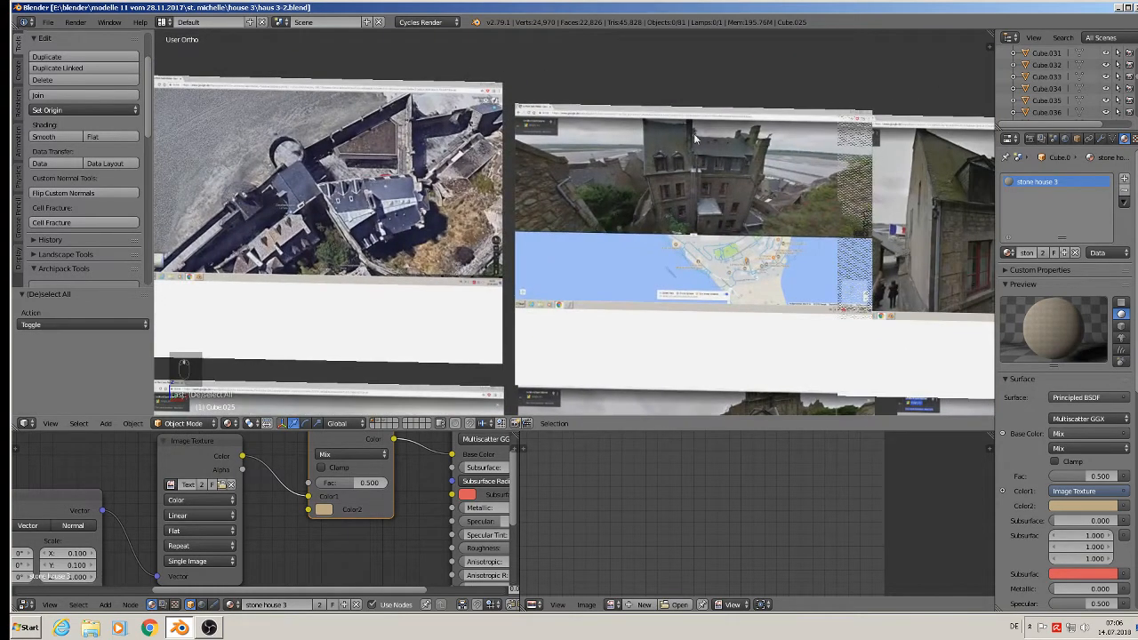
scroll(704, 127, up, 3)
shift+middle_drag(706, 128, 707, 142)
scroll(702, 155, up, 5)
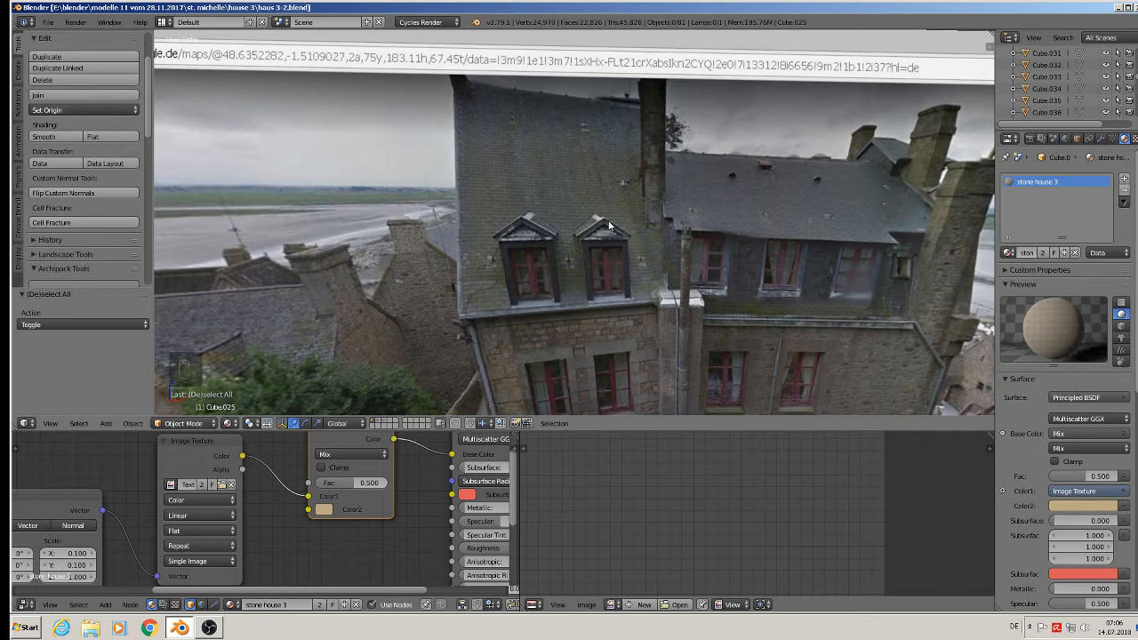
scroll(609, 231, down, 2)
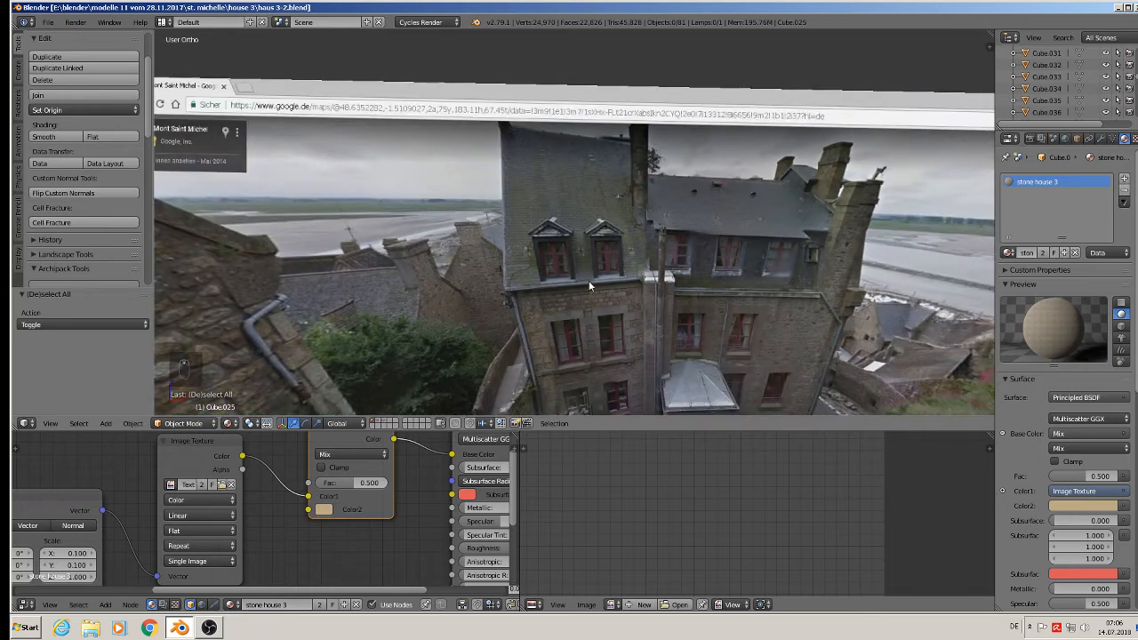
scroll(600, 265, down, 4)
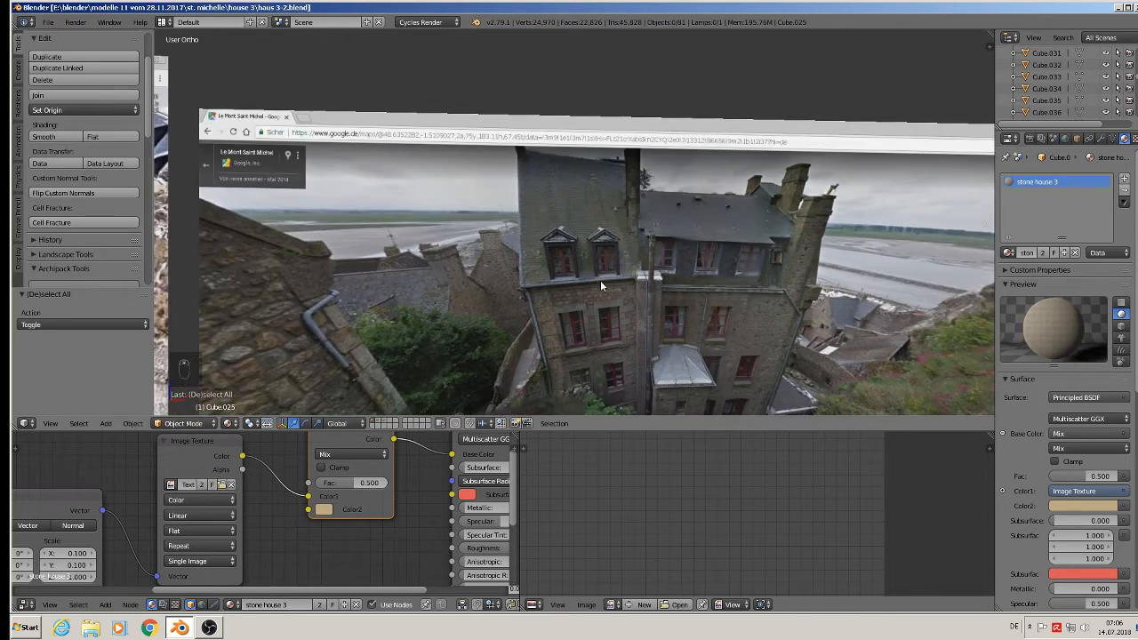
shift+middle_drag(590, 323, 817, 114)
scroll(817, 118, down, 6)
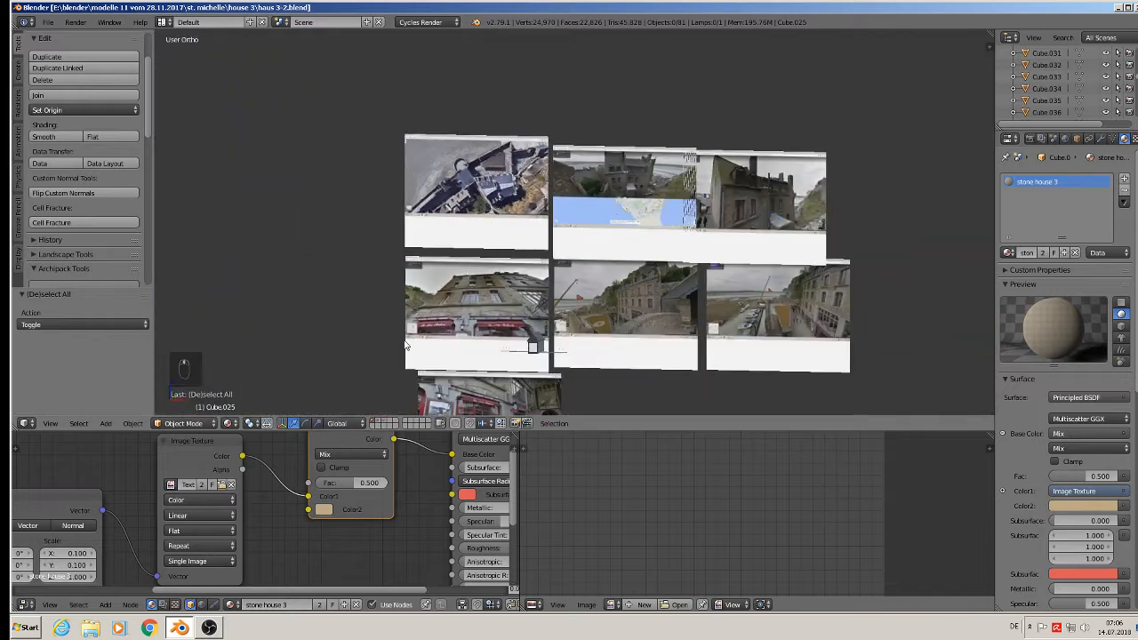
Select the tall narrow stone chimney at the top of the house and move it 0.349 along X.
shift+middle_drag(391, 414, 490, 195)
scroll(498, 191, down, 2)
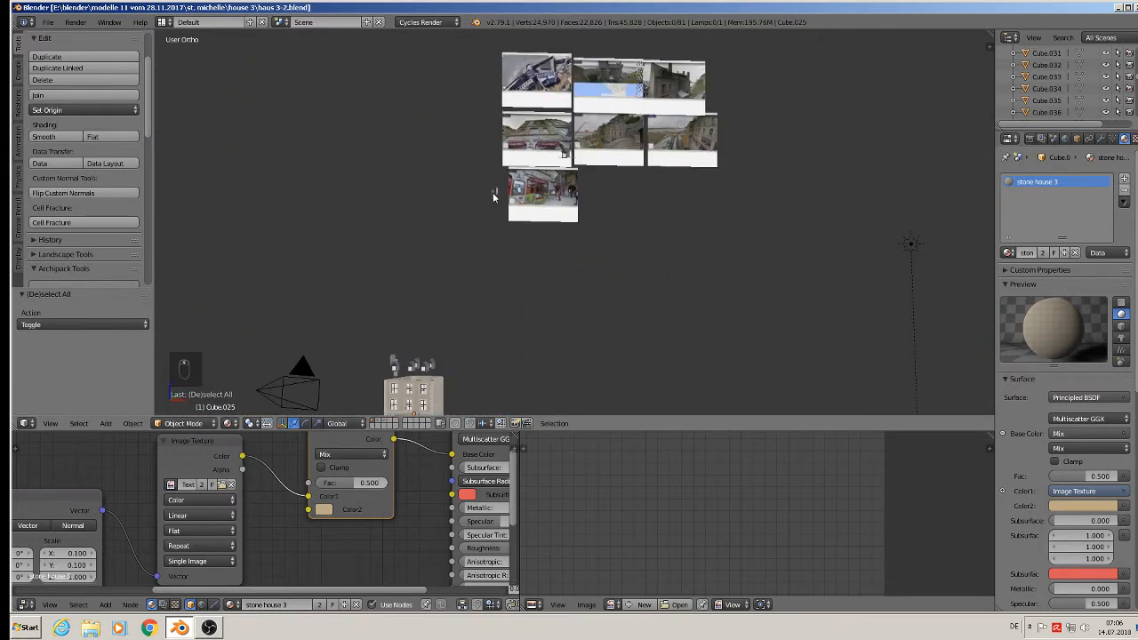
shift+middle_drag(413, 379, 740, 298)
scroll(526, 271, up, 4)
right_click(500, 284)
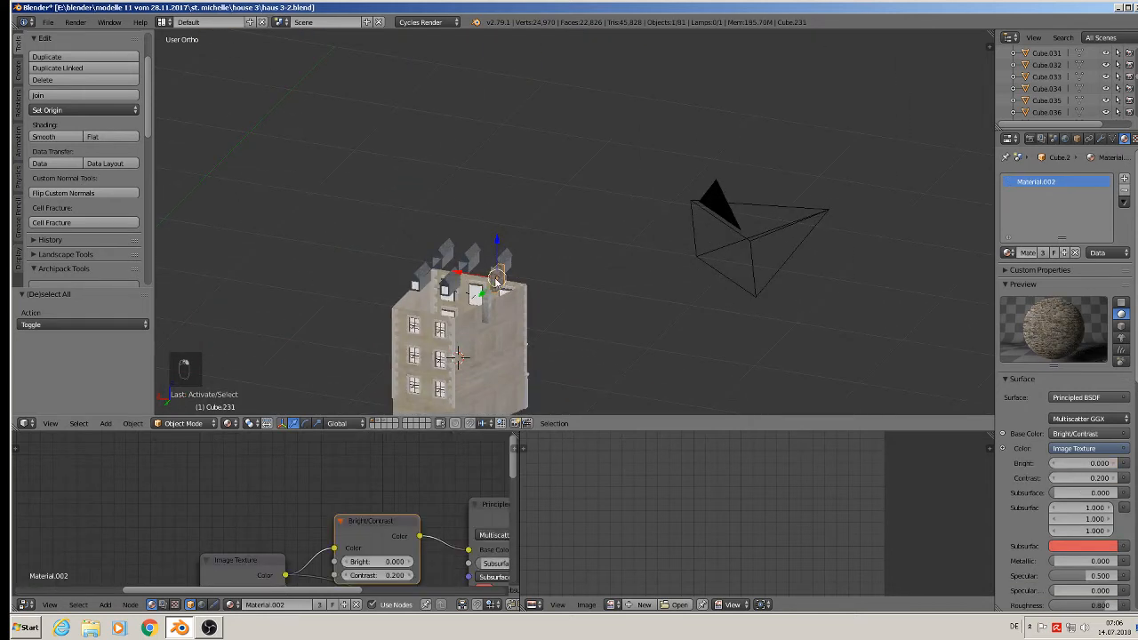
scroll(489, 288, up, 1)
right_click(478, 313)
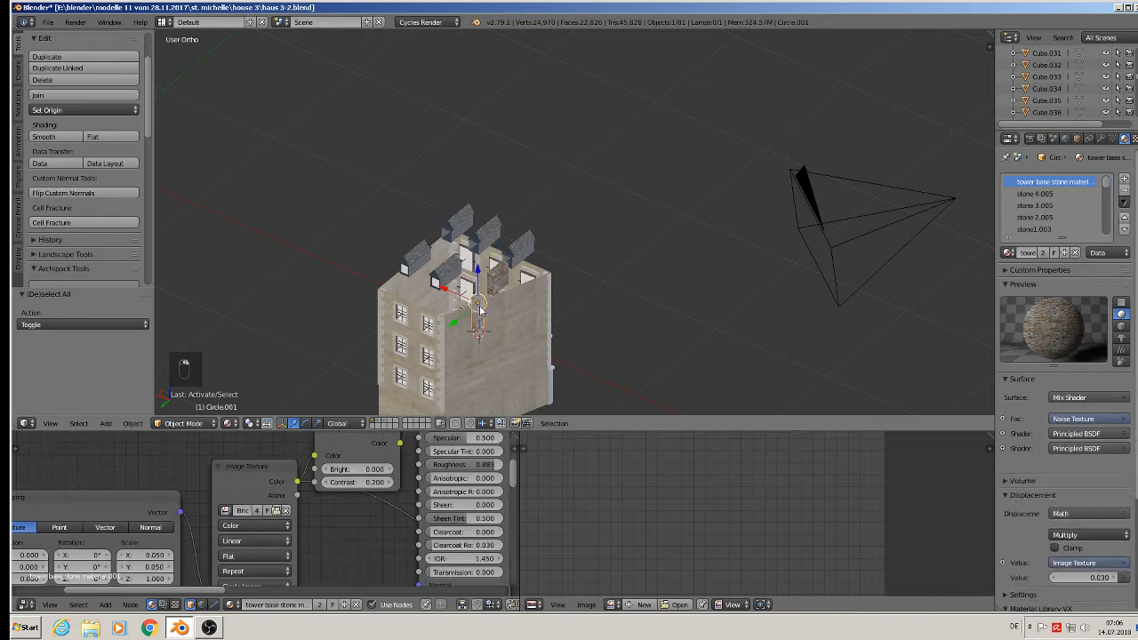
key(g)
key(x)
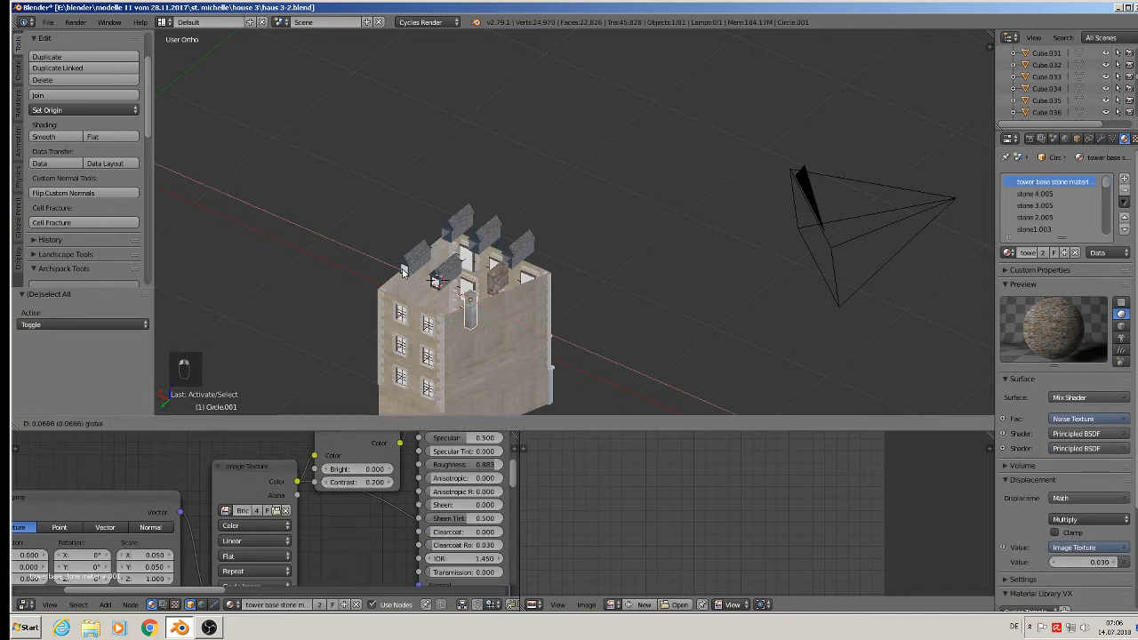
click(428, 281)
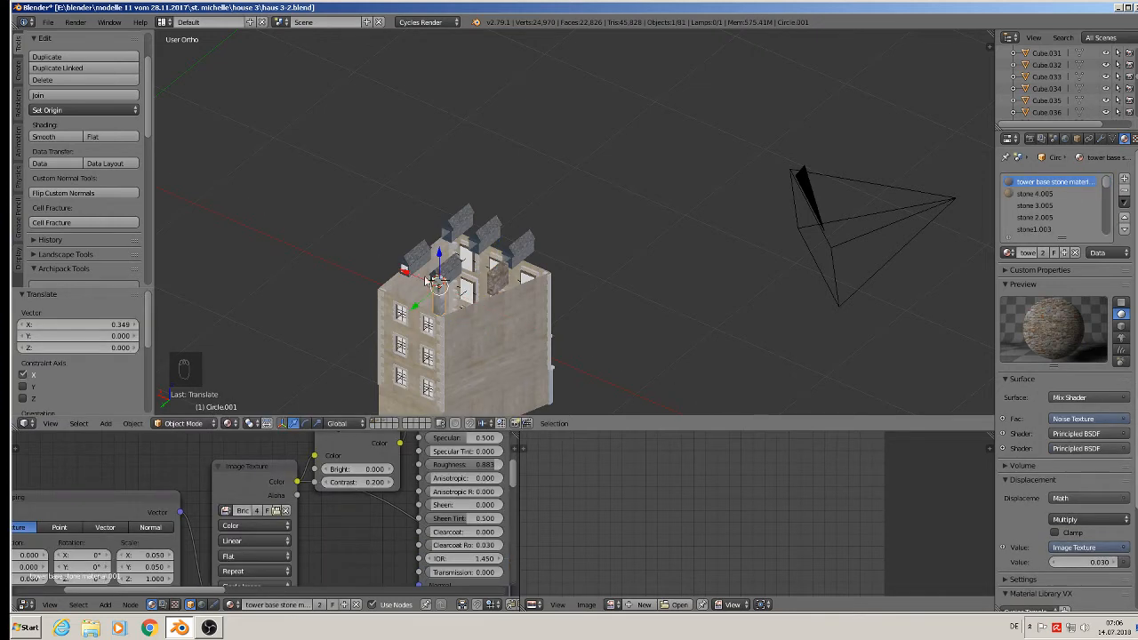
Shift the narrow chimney about 0.11 along Y and adjust it by -0.055 along X to fit the stepped rear wall.
key(g)
key(y)
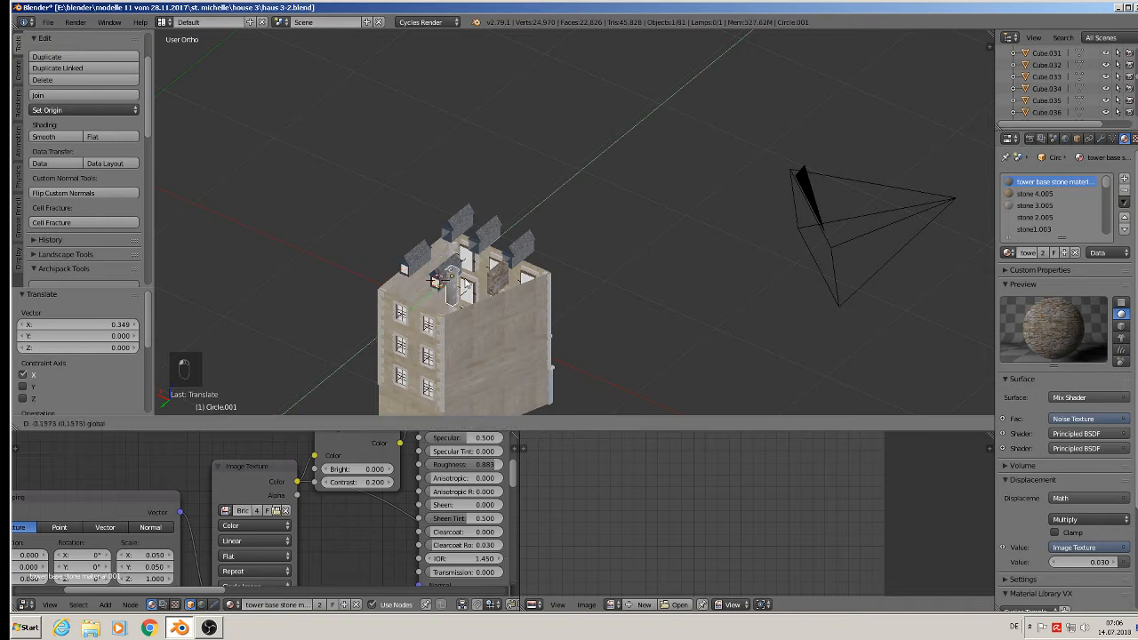
click(441, 286)
key(g)
key(x)
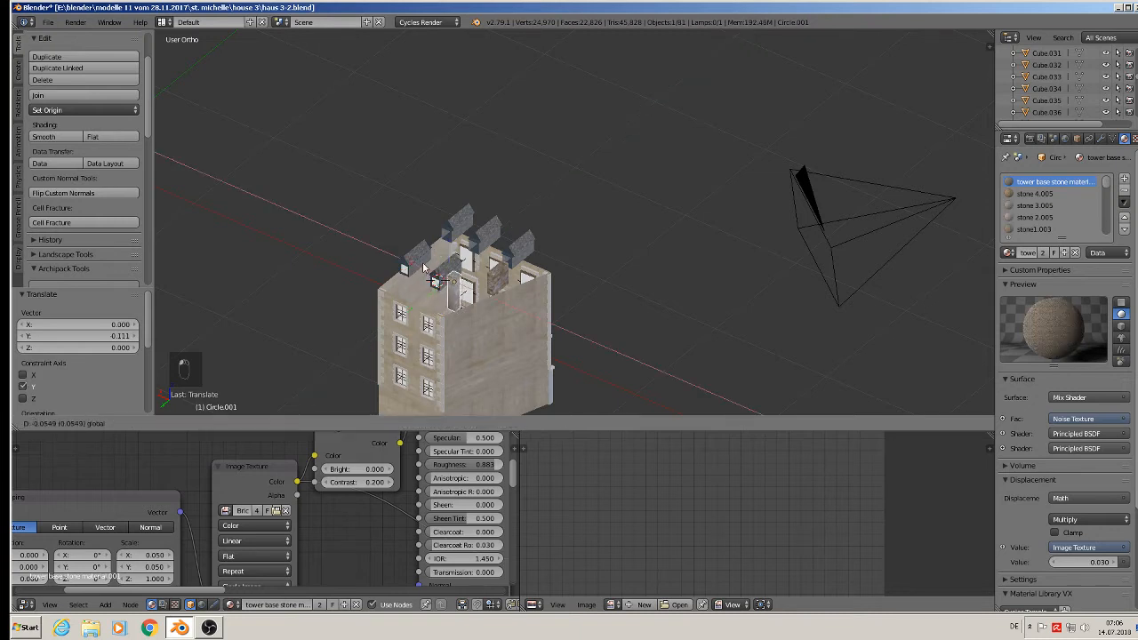
click(435, 280)
Move the rectangular brown stone chimney along X by 0.702 and a further 0.239 toward the opposite side wall.
right_click(500, 283)
key(g)
key(x)
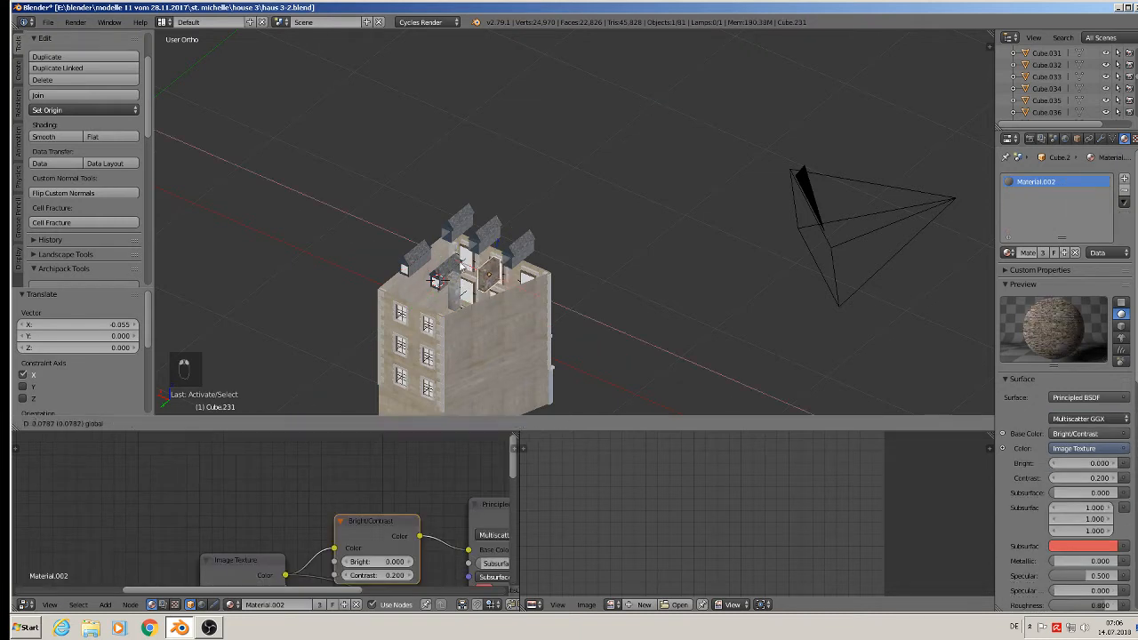
click(406, 233)
middle_drag(406, 233, 496, 220)
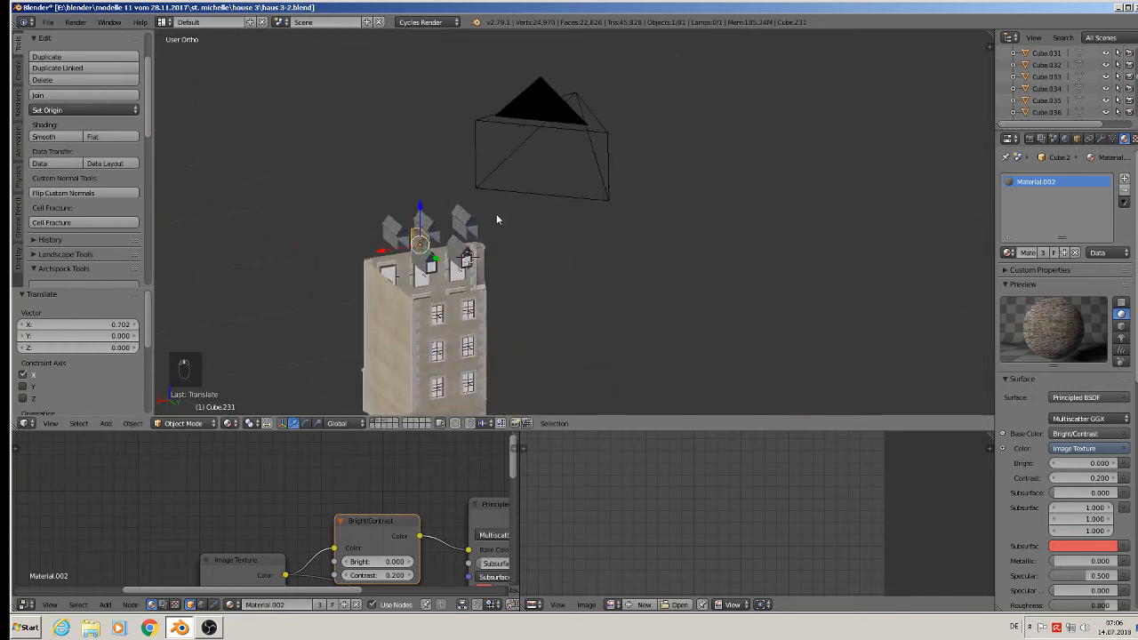
key(g)
key(x)
click(398, 258)
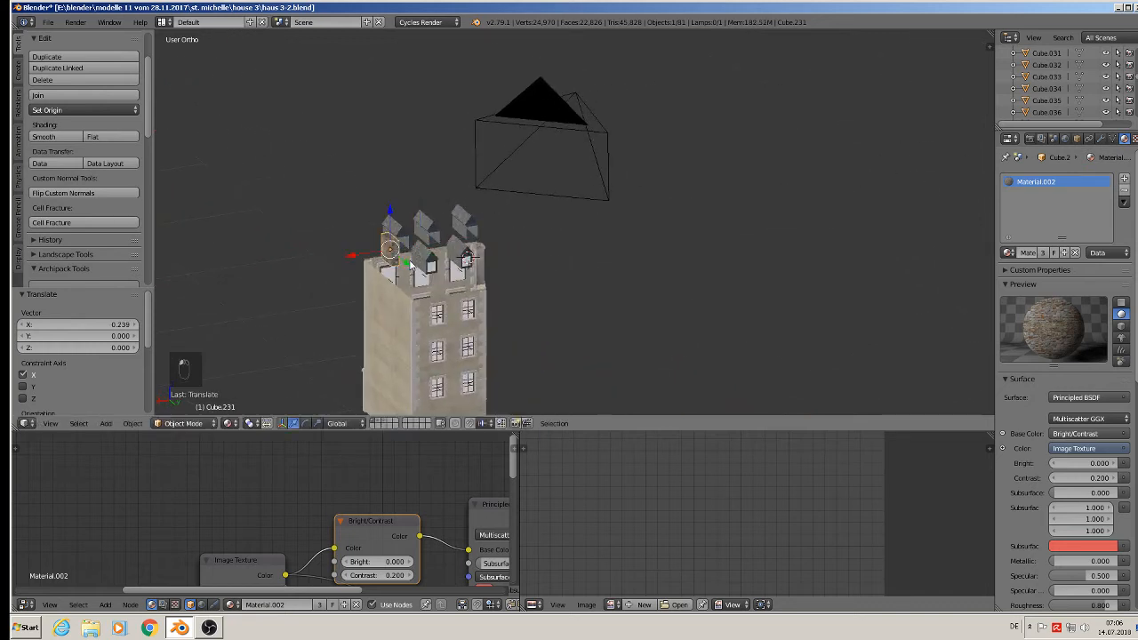
Shift the rectangular stone chimney along Y beside the house and deselect everything.
key(g)
key(y)
click(396, 259)
middle_drag(397, 258, 343, 255)
key(a)
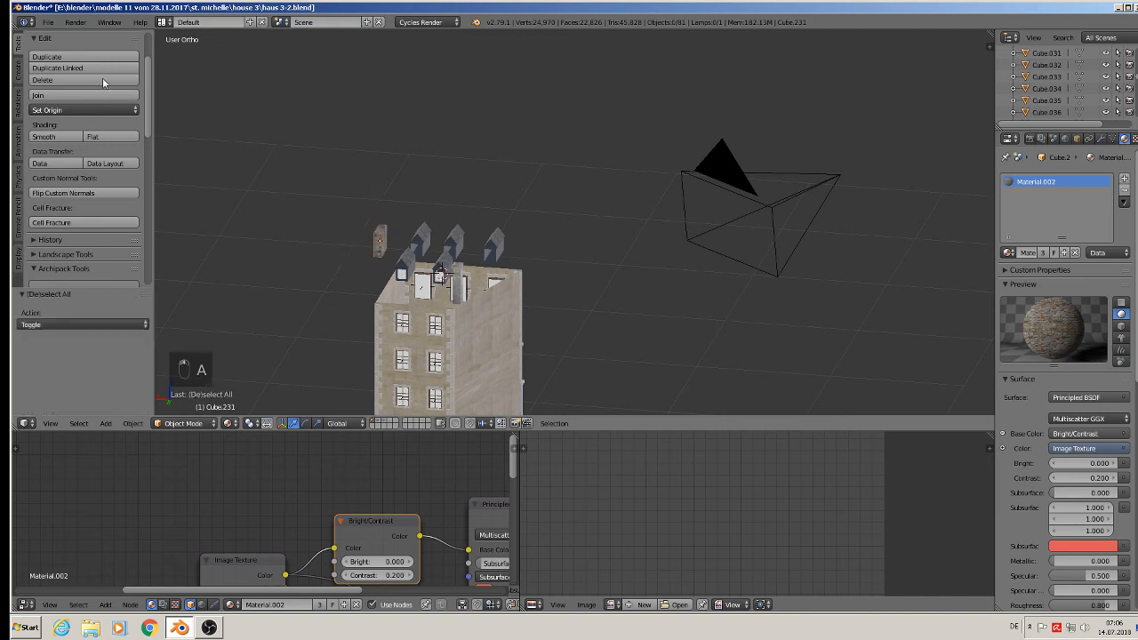
click(48, 22)
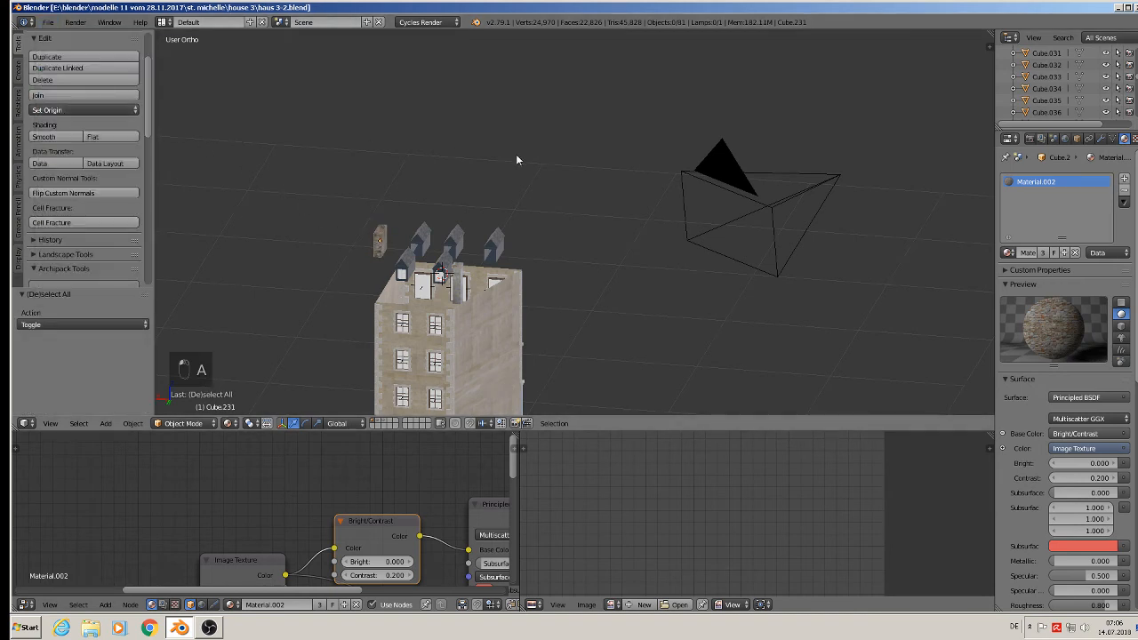
Examine the two rear street-view references in front view for the gable, roof slope, dormers and chimneys.
scroll(516, 156, down, 4)
middle_drag(761, 188, 619, 175)
scroll(614, 188, down, 7)
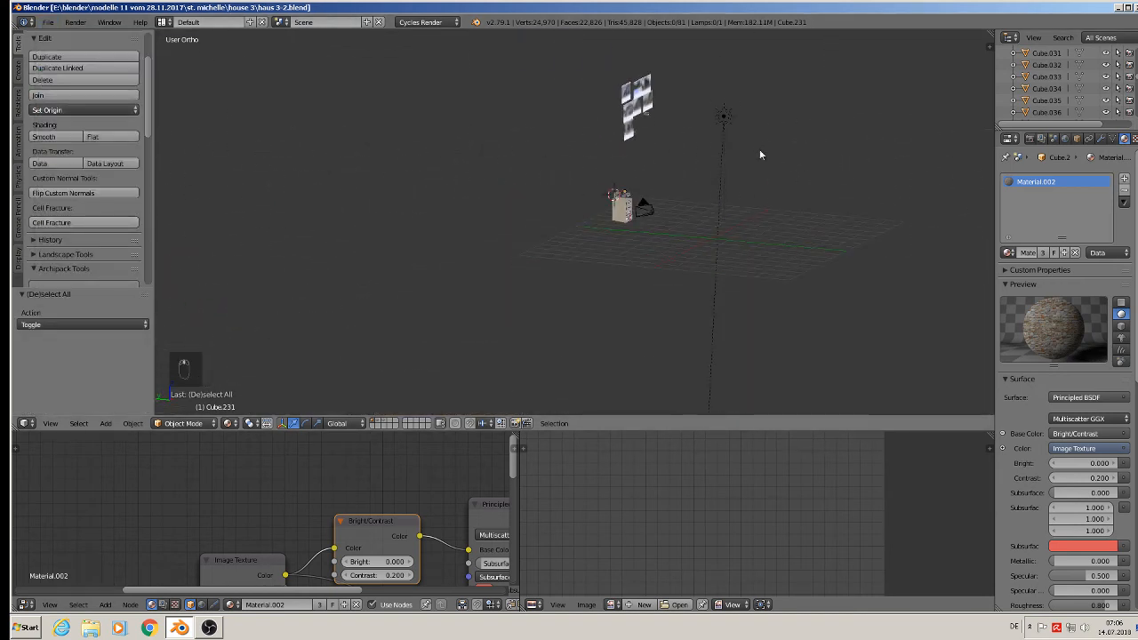
shift+middle_drag(759, 152, 605, 199)
key(KP_1)
scroll(390, 138, up, 6)
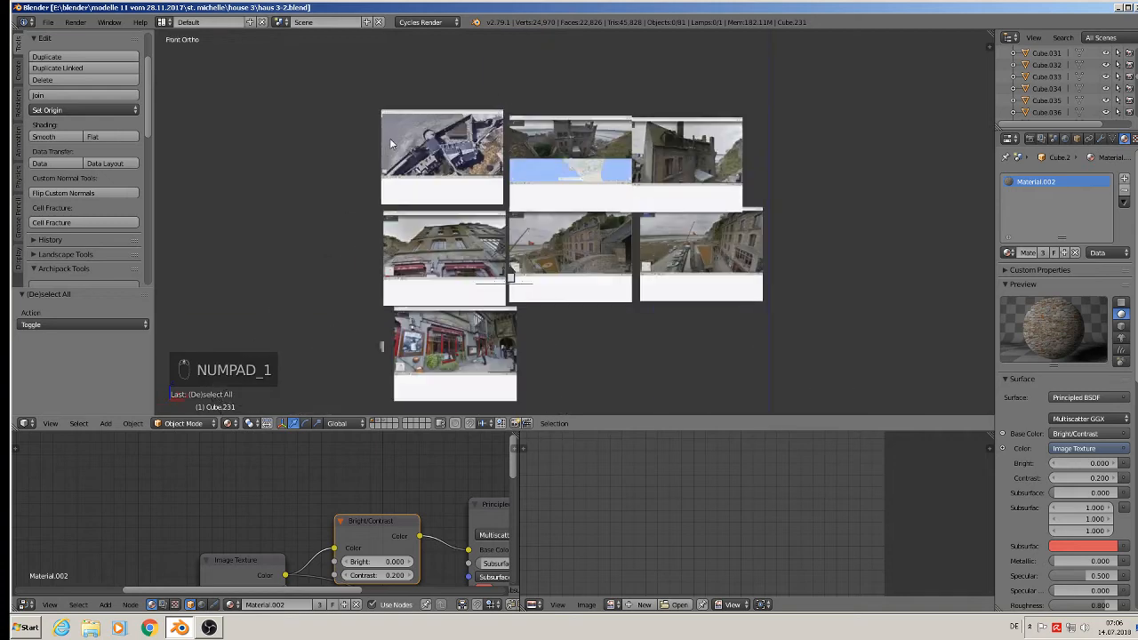
scroll(588, 147, up, 5)
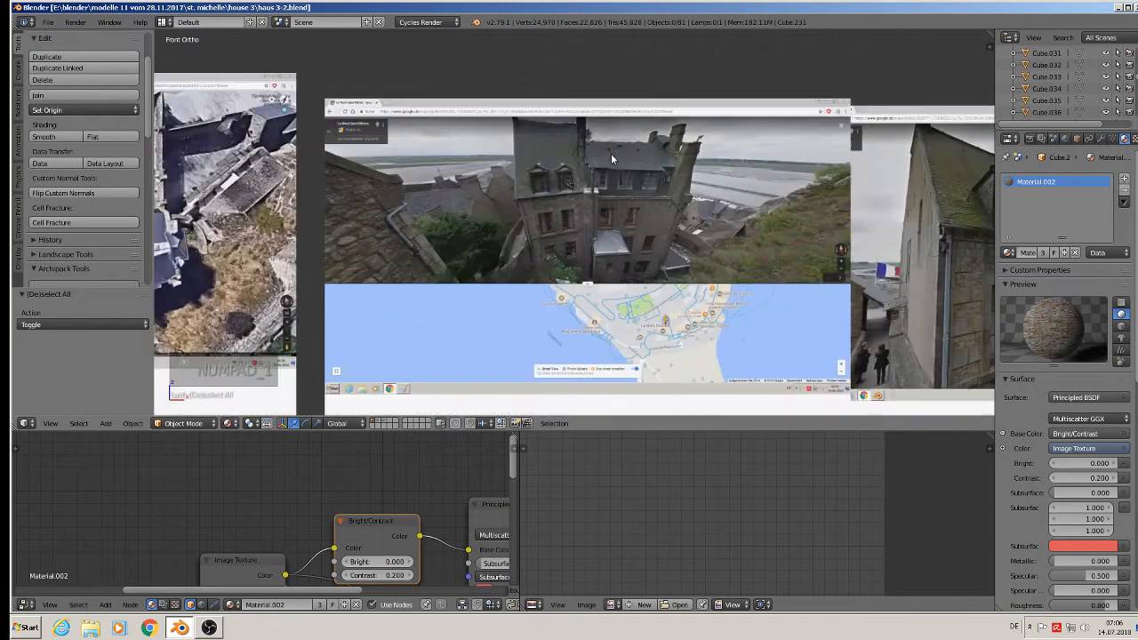
shift+middle_drag(861, 197, 436, 196)
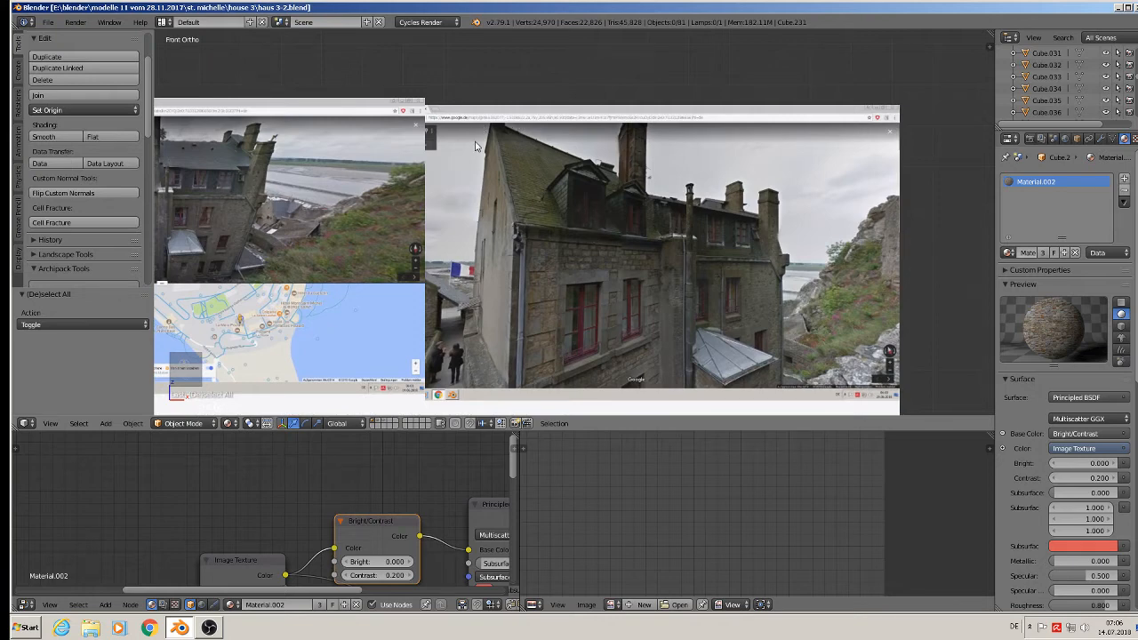
scroll(466, 229, down, 10)
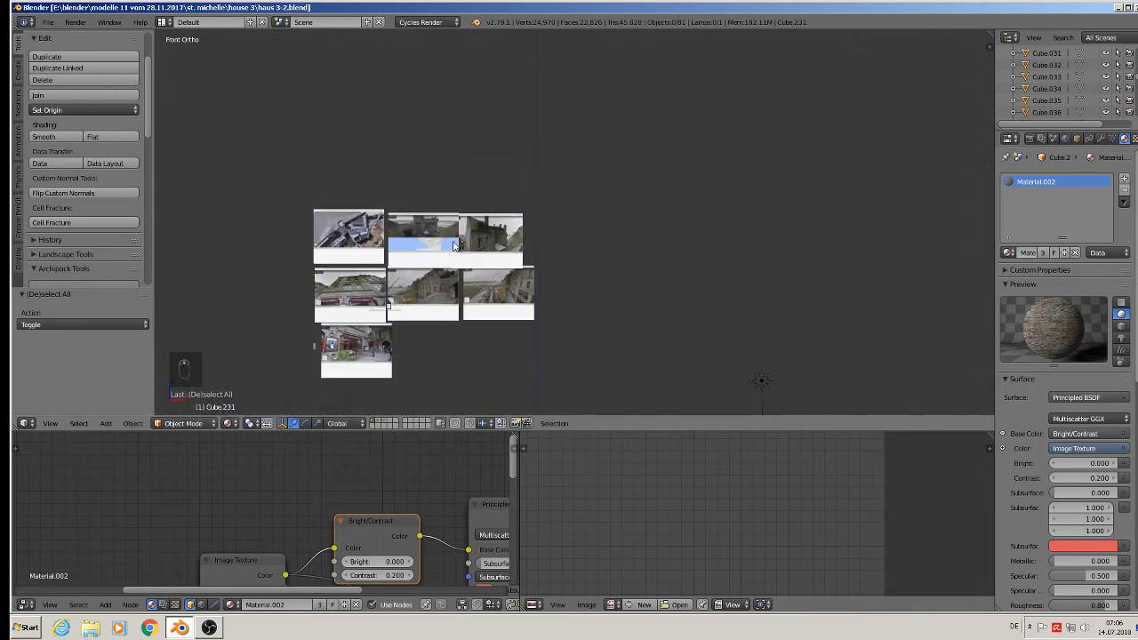
Reopen the stone wall mesh for editing and select the edge loop along the top of the walls.
shift+middle_drag(452, 249, 718, 388)
scroll(500, 260, up, 3)
middle_drag(499, 261, 490, 343)
scroll(490, 343, up, 3)
right_click(488, 307)
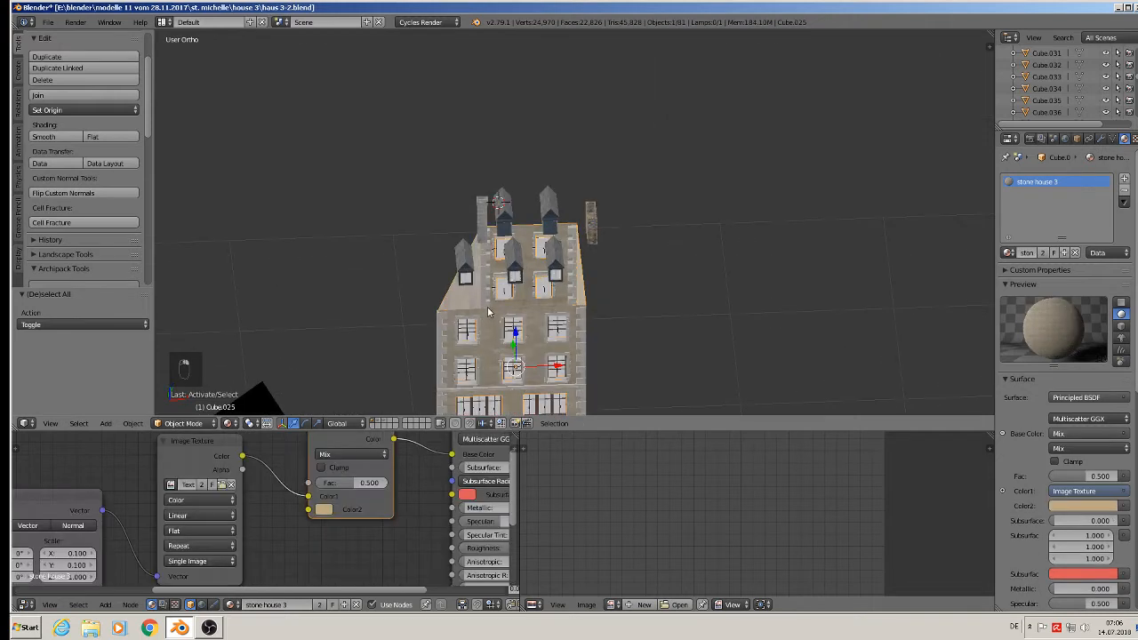
key(Tab)
scroll(487, 306, up, 3)
alt+right_click(482, 309)
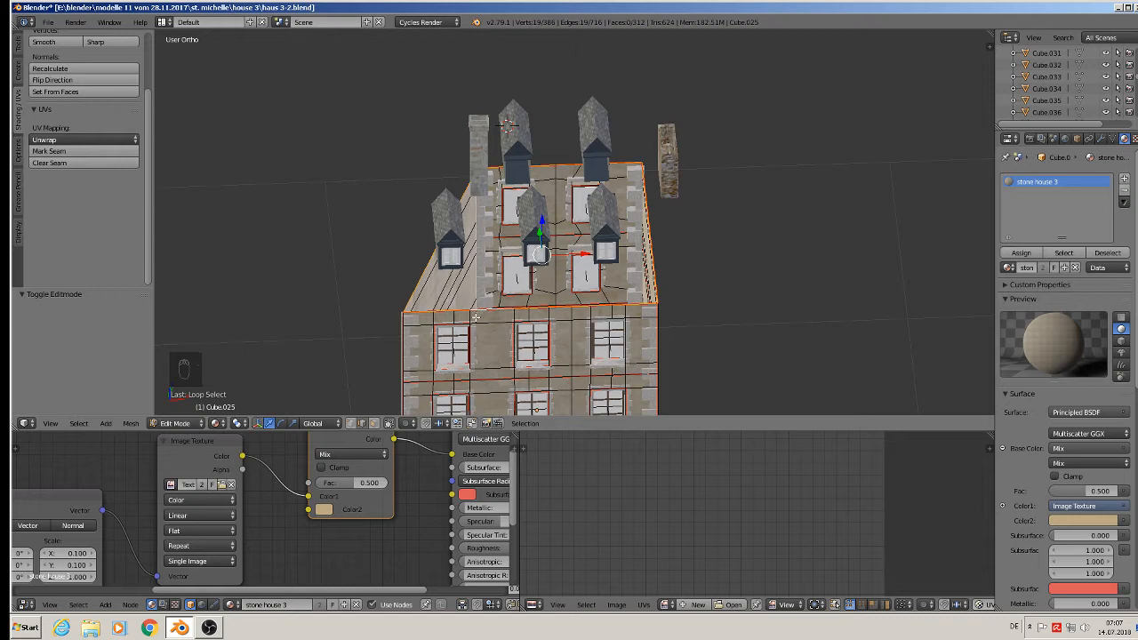
scroll(476, 317, up, 1)
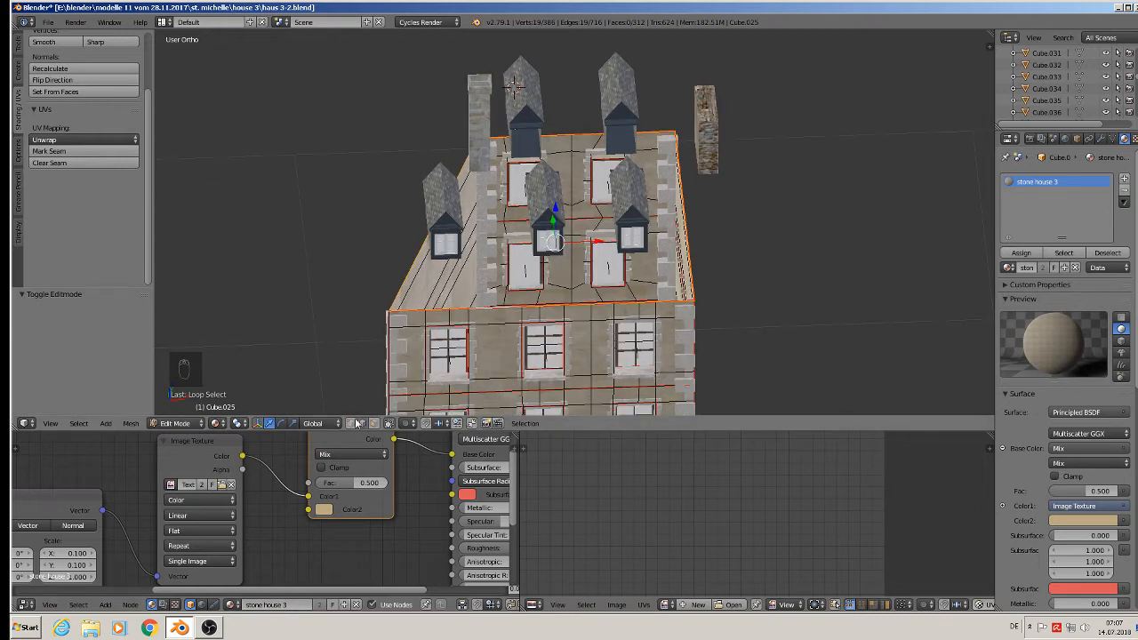
Select the four outer corner vertices of the wall tops, duplicate them and raise the copy along Z by 0.208.
scroll(371, 387, up, 3)
right_click(397, 285)
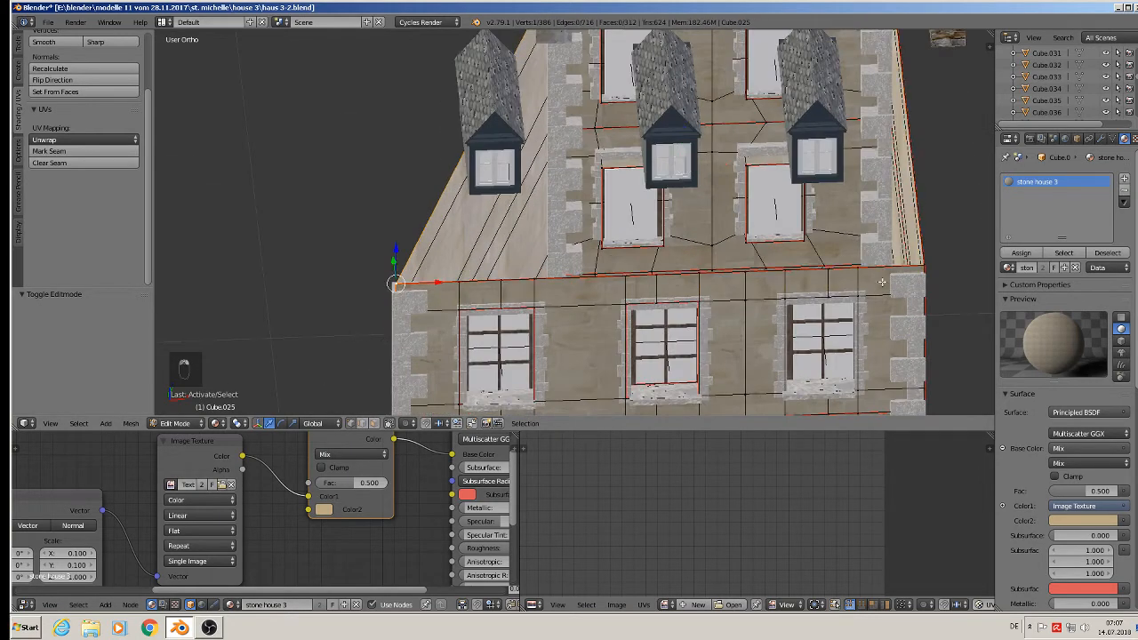
shift+right_click(930, 269)
shift+middle_drag(940, 229, 853, 360)
shift+right_click(810, 95)
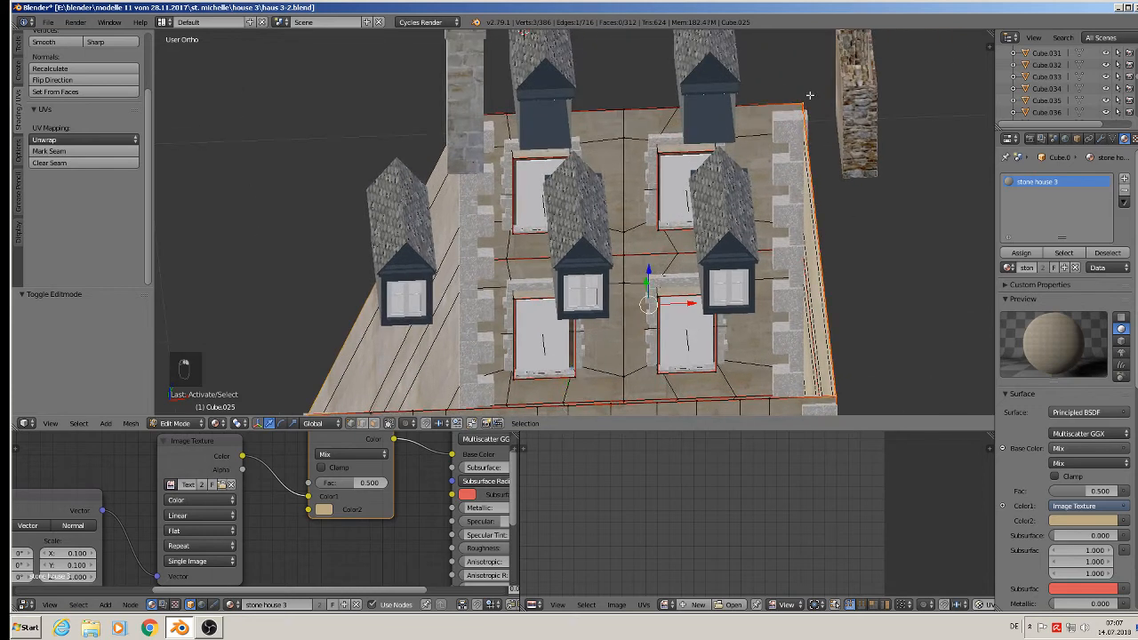
shift+right_click(472, 98)
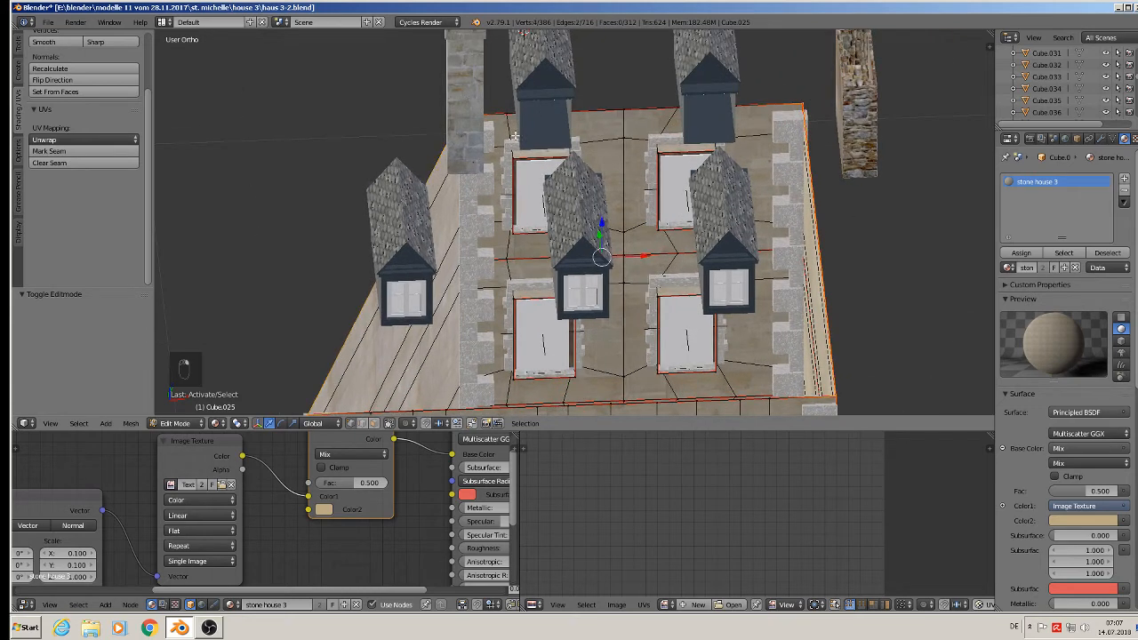
key(shift+d)
drag(603, 224, 606, 121)
scroll(601, 173, down, 3)
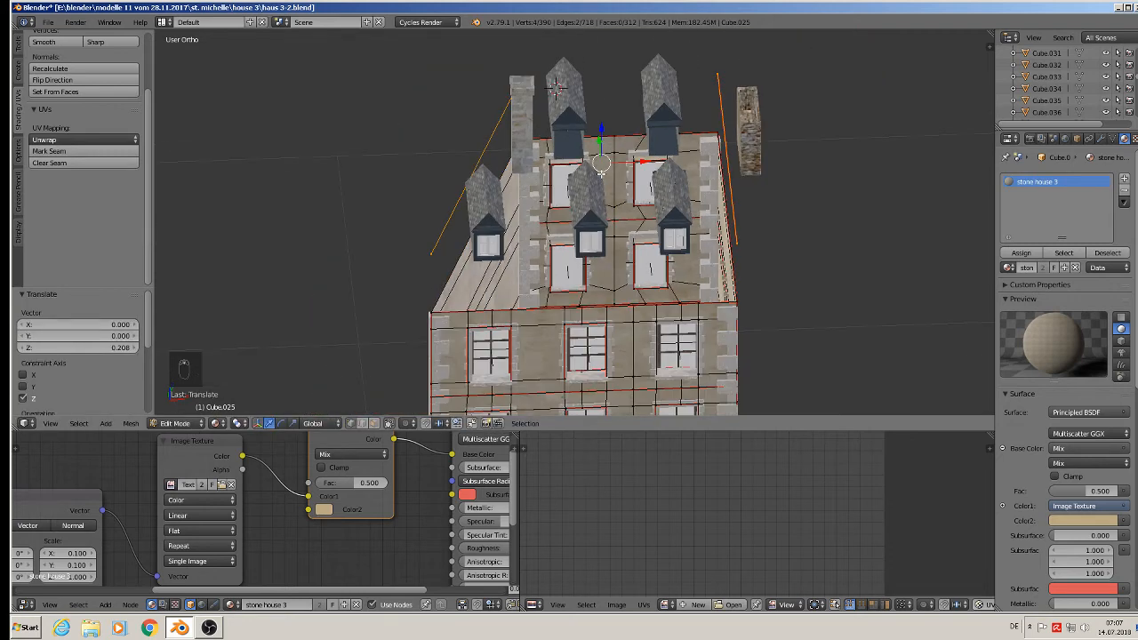
Fill the duplicated corner vertices with a face and separate it from the stone walls into its own object.
key(f)
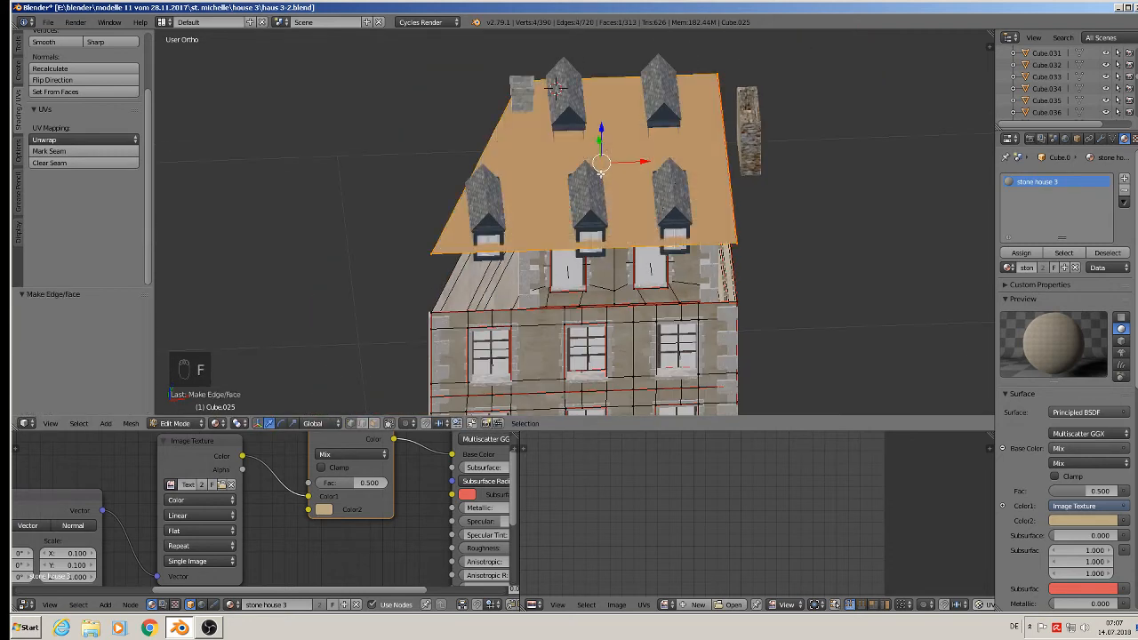
key(p)
click(602, 178)
key(Tab)
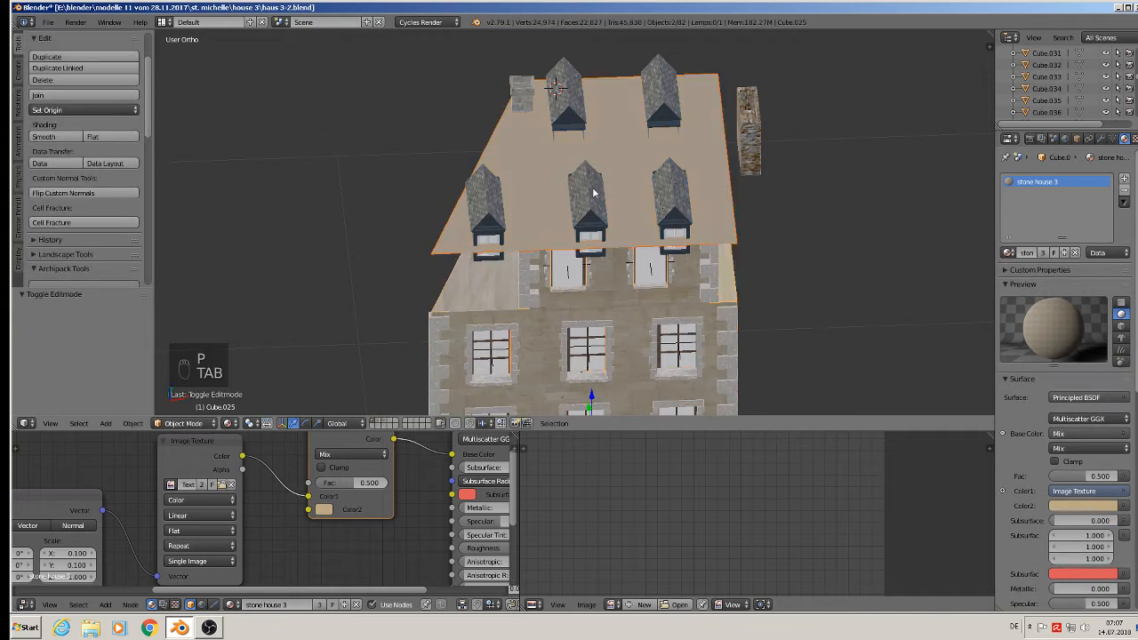
Set the separated roof plane's origin to its geometry and lower the plane along Z by 0.199 onto the wall tops.
right_click(547, 185)
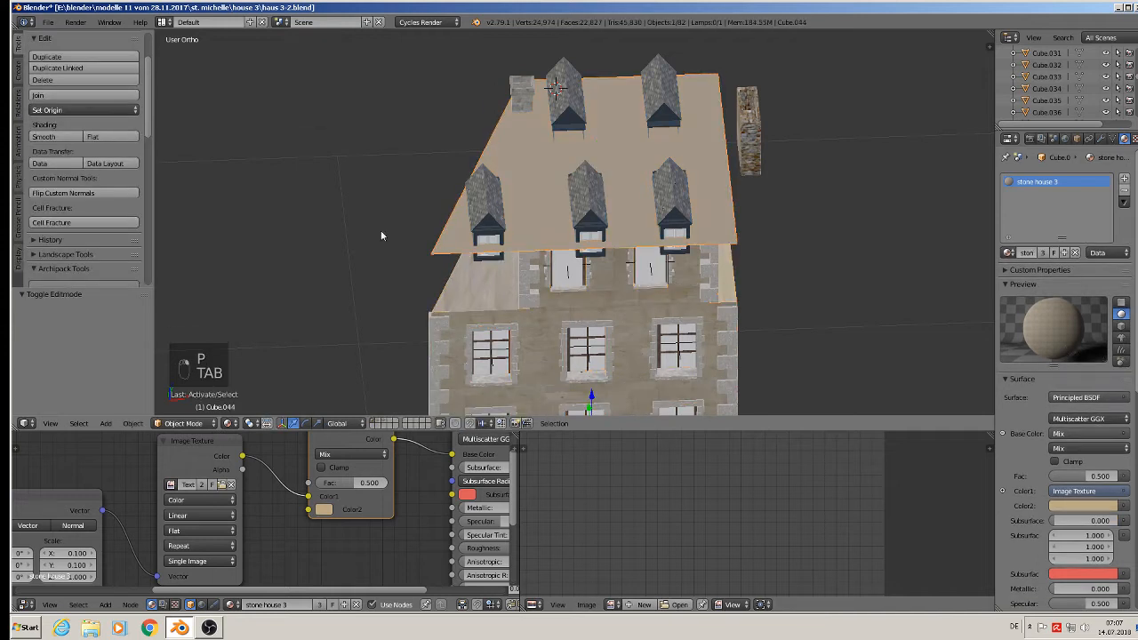
click(64, 110)
click(71, 136)
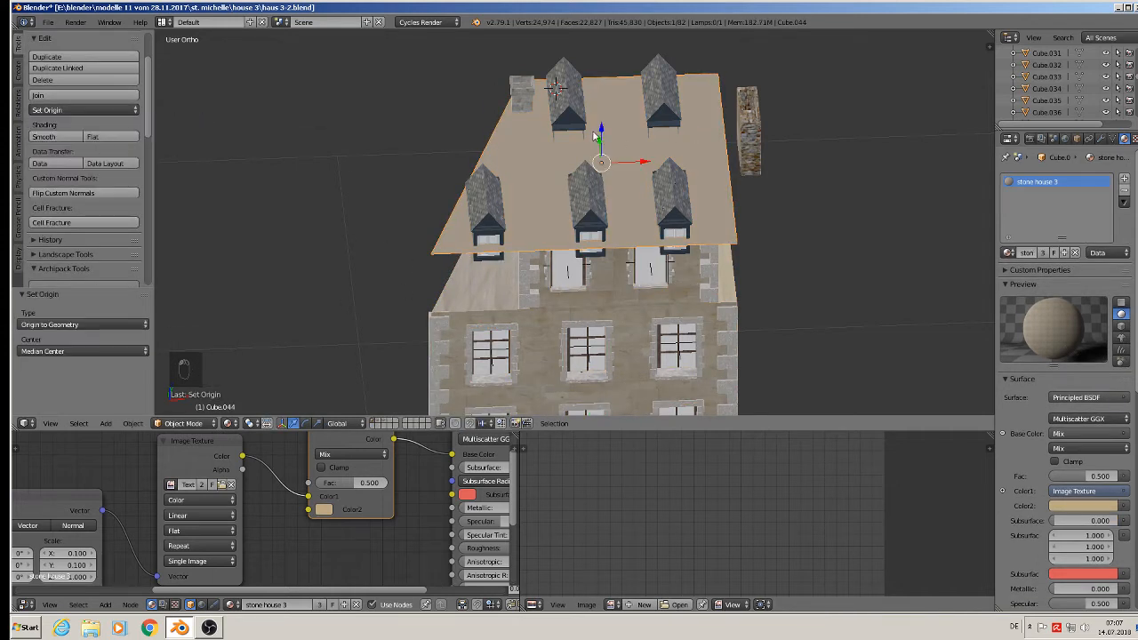
drag(594, 135, 597, 191)
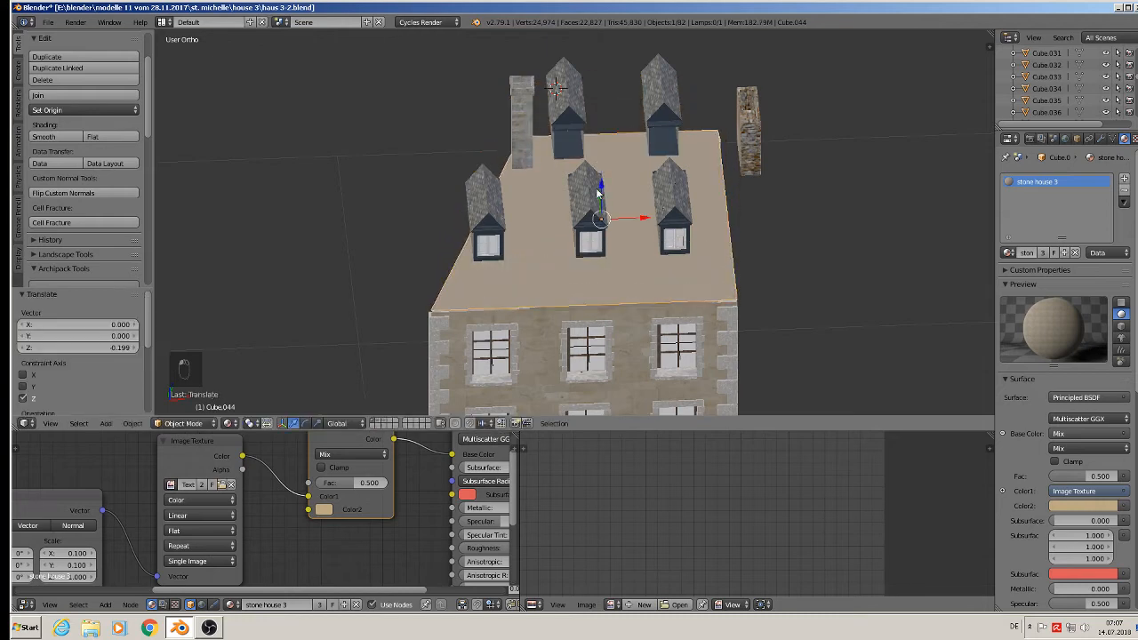
Edit the roof plane and add two evenly spaced loop cuts running across the house, without sliding them.
middle_drag(597, 191, 480, 220)
key(Tab)
scroll(588, 237, up, 1)
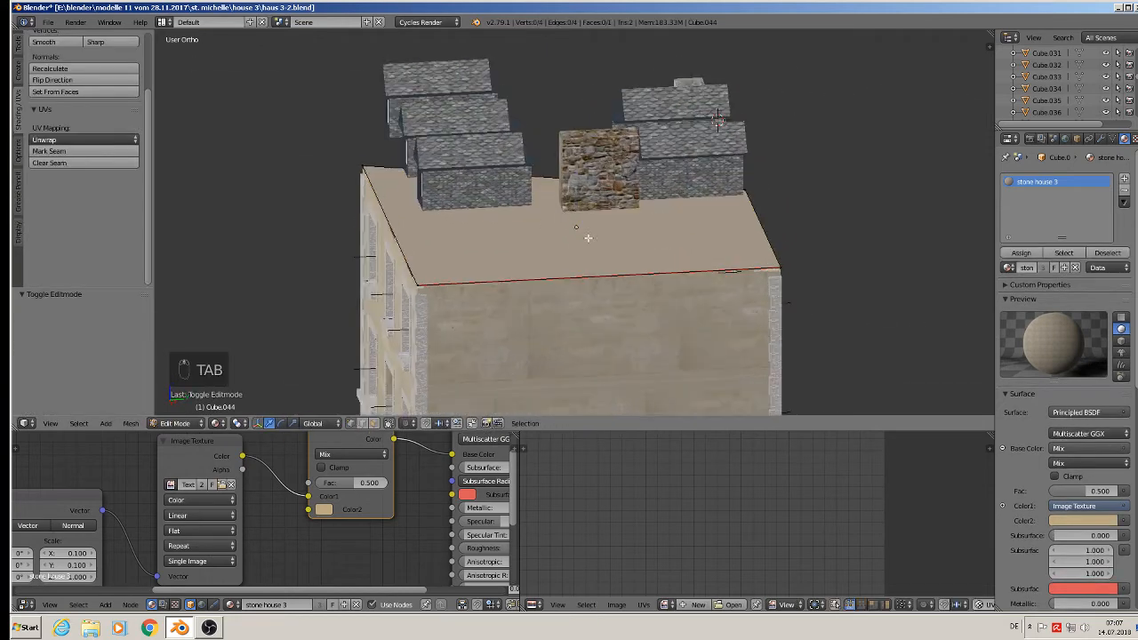
middle_drag(588, 236, 566, 259)
key(ctrl+r)
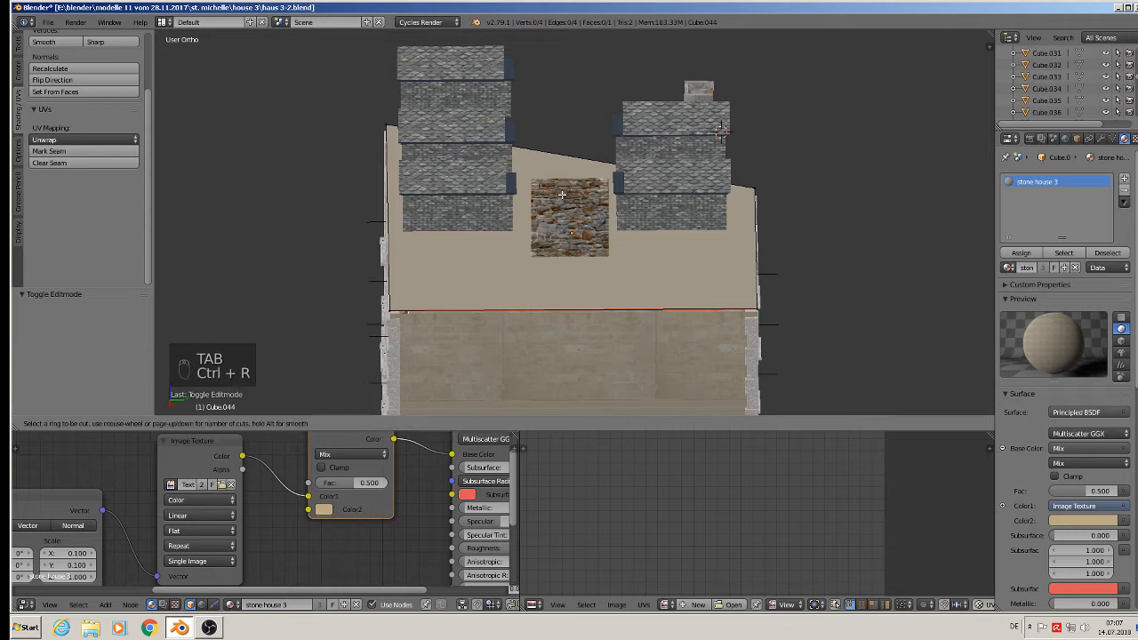
scroll(563, 163, up, 2)
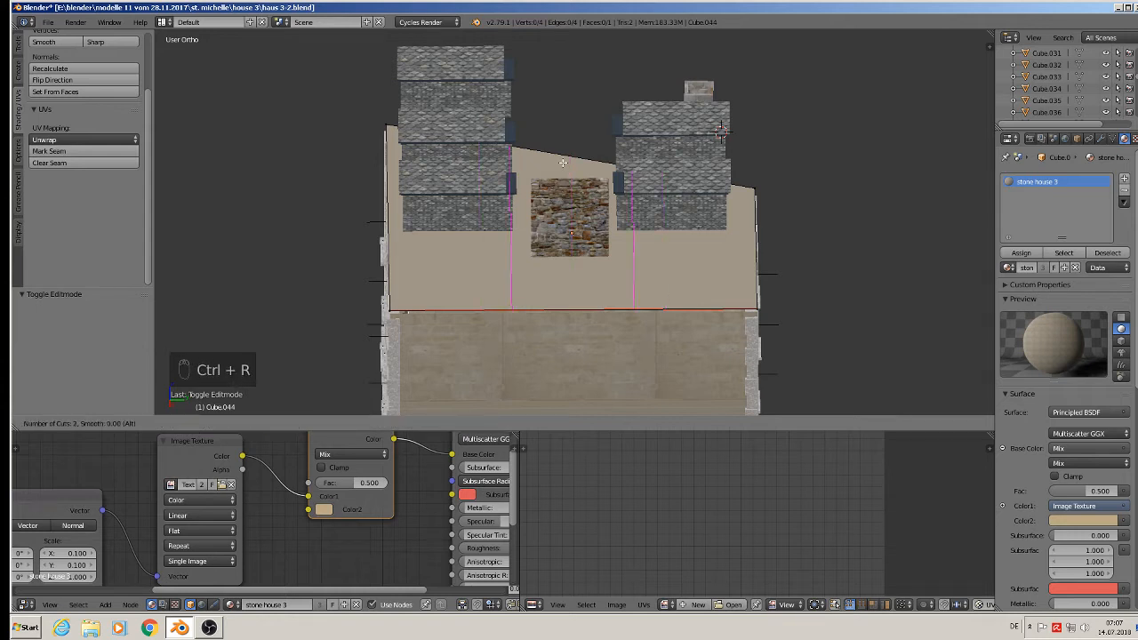
click(563, 162)
right_click(562, 163)
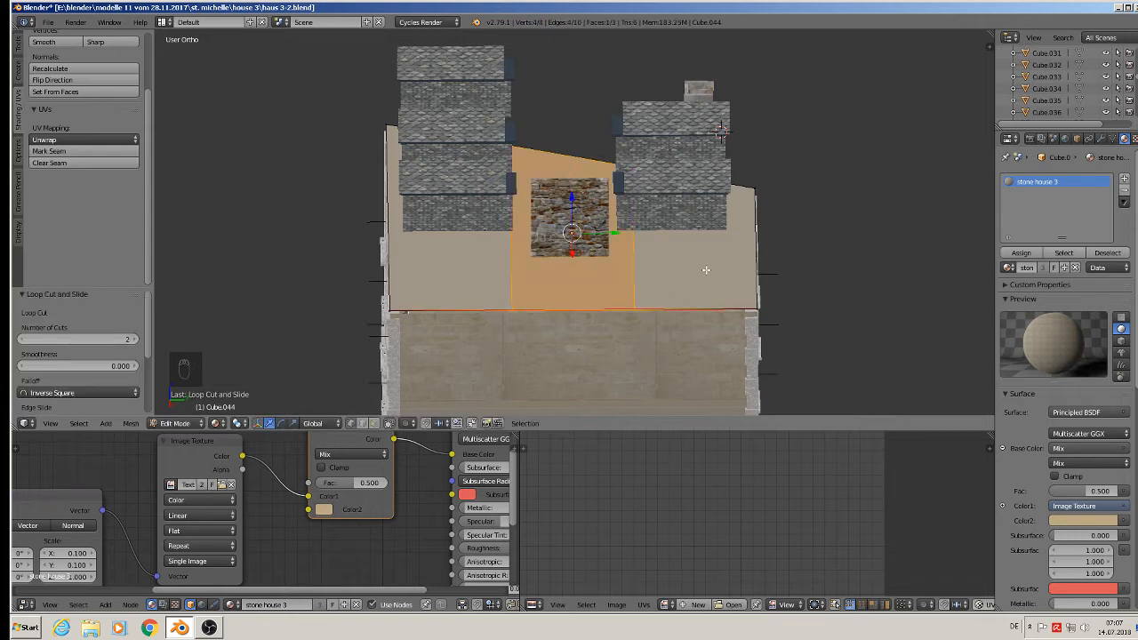
Try to narrow the strip between the two loop cuts by scaling it to 0.619 along Y, and undo the scaling.
key(s)
key(y)
click(655, 250)
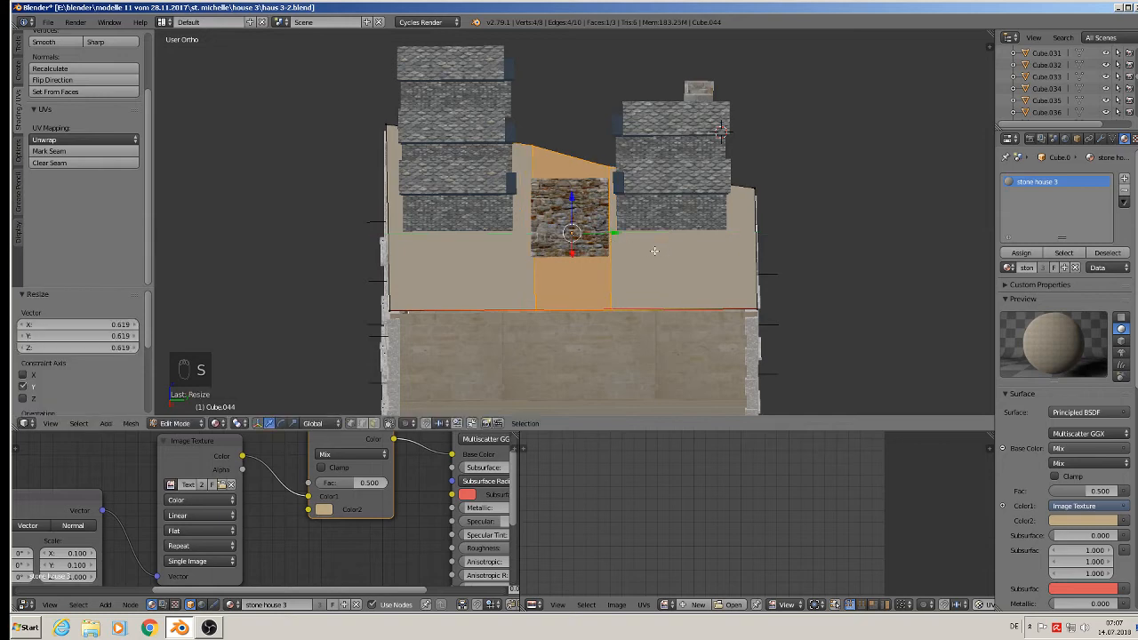
middle_drag(655, 251, 765, 313)
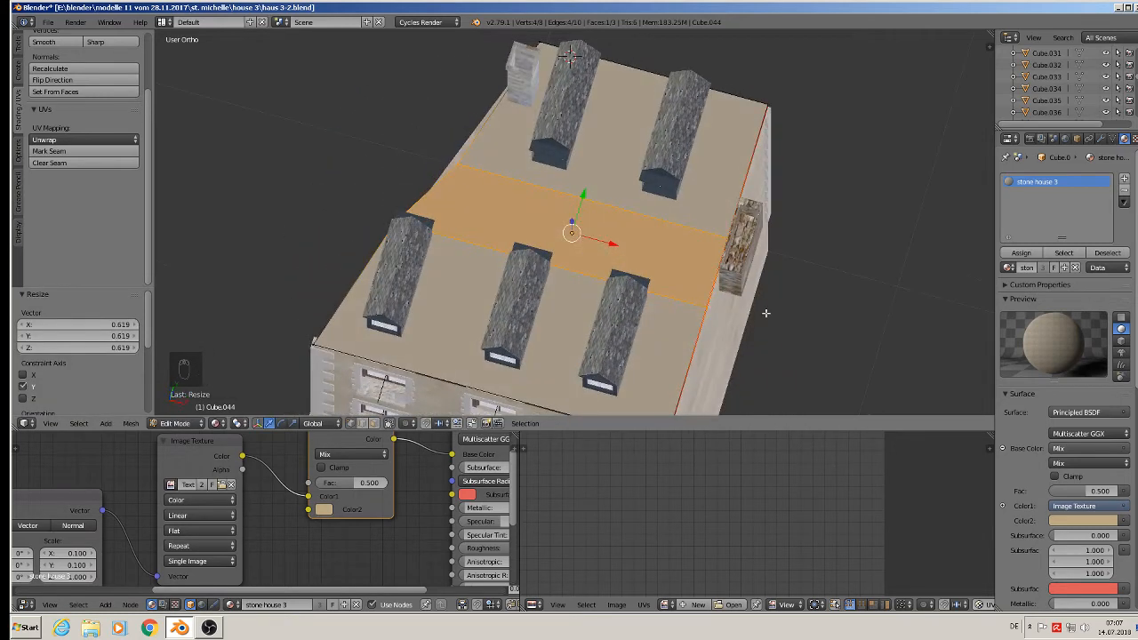
key(ctrl+z)
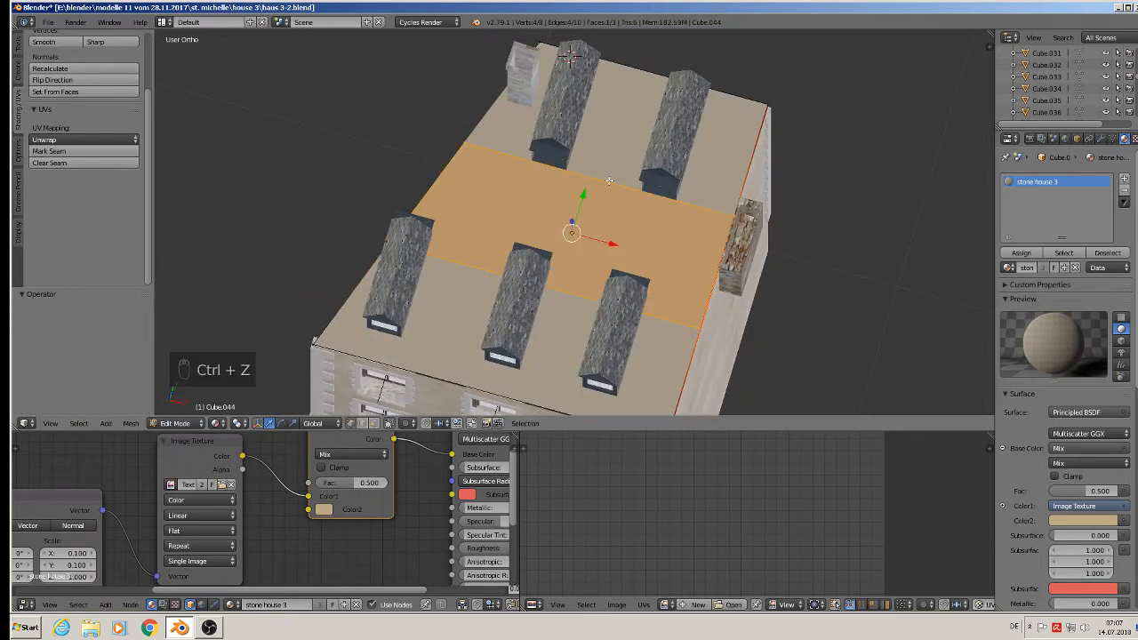
Edge-slide the loop cut beside the two-dormer side toward the roof's middle by a factor of 0.238.
alt+right_click(602, 180)
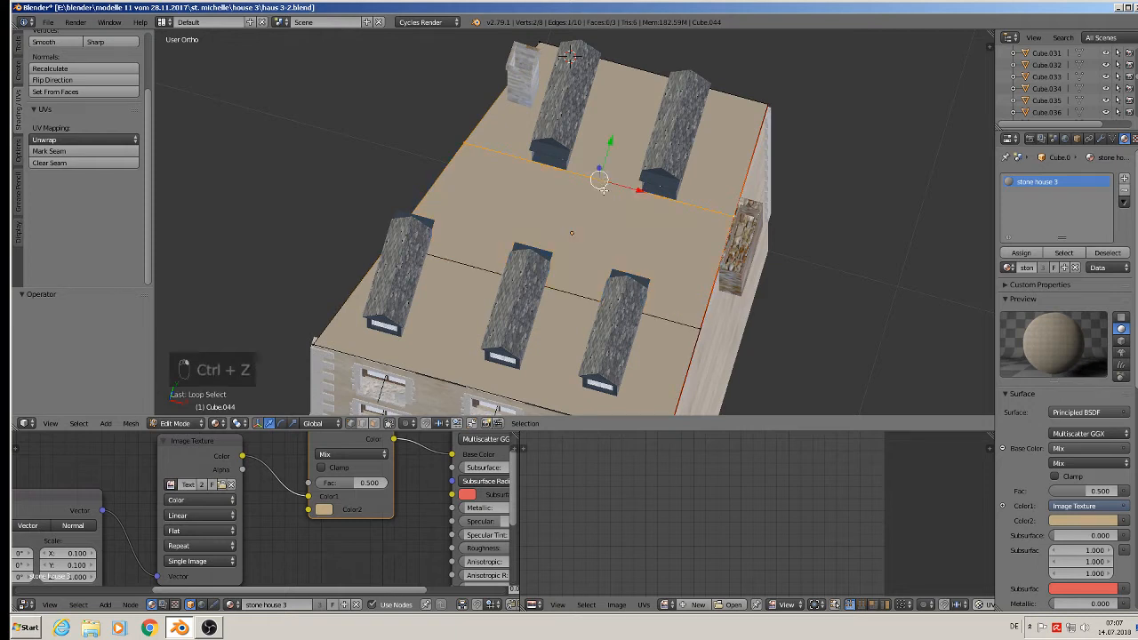
key(space)
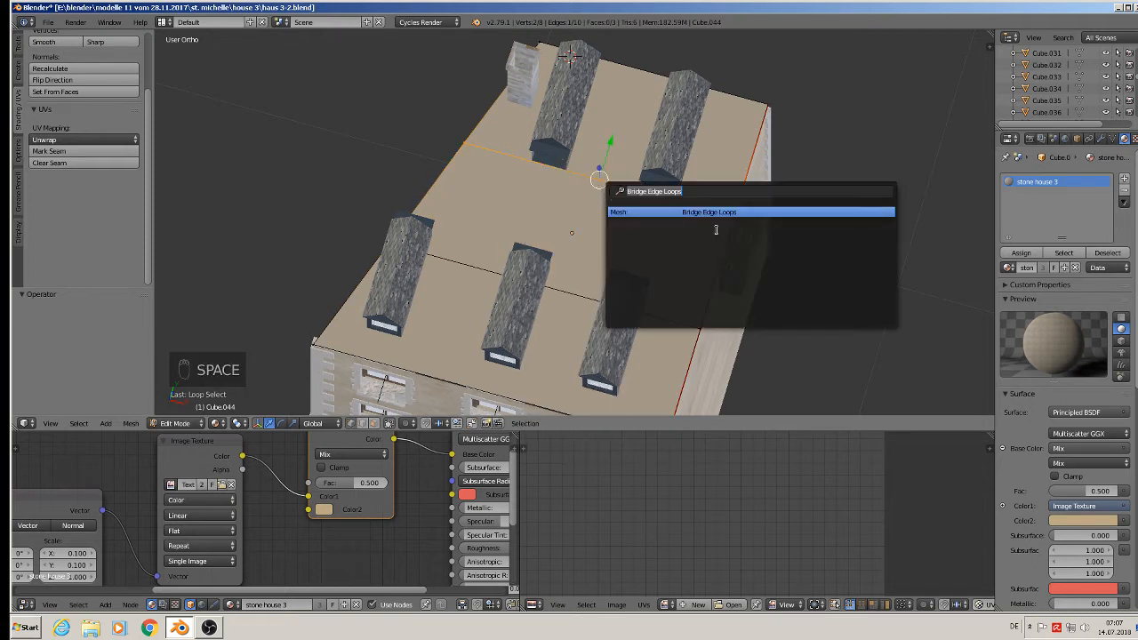
text(edg)
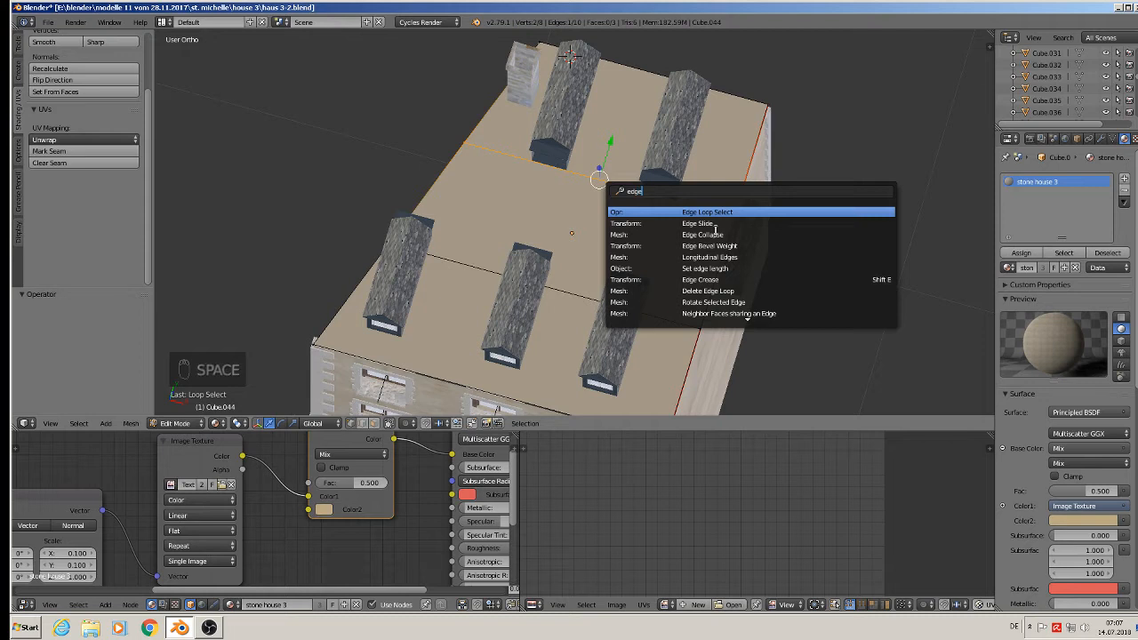
text(e)
click(716, 226)
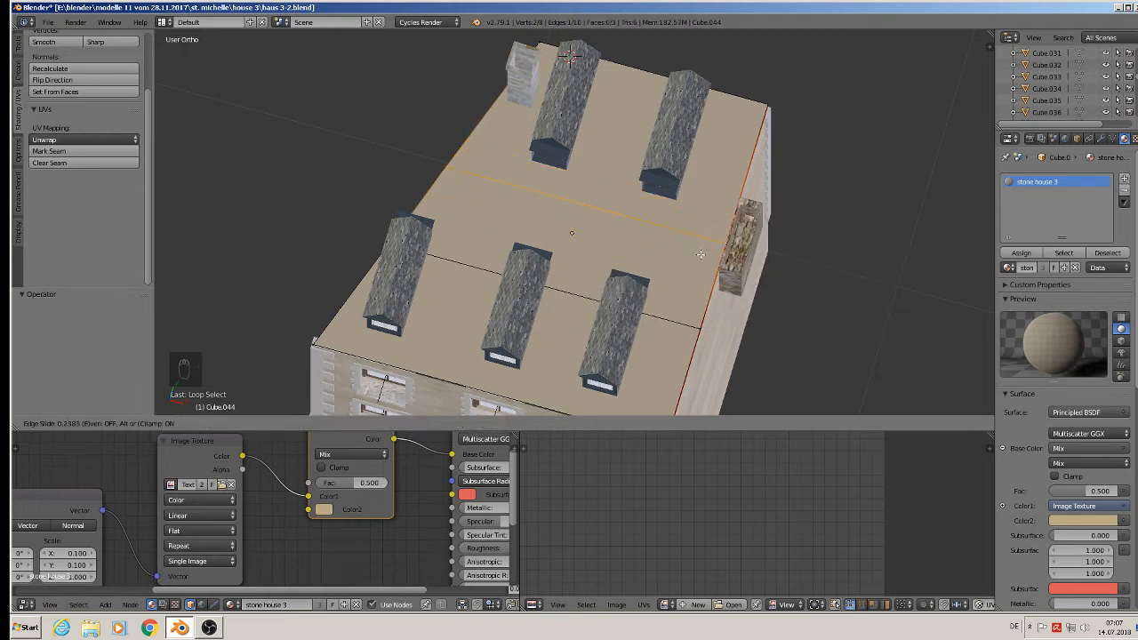
click(701, 255)
Edge-slide the loop cut beside the three-dormer side toward the roof's middle by a factor of 0.355.
alt+click(671, 319)
key(space)
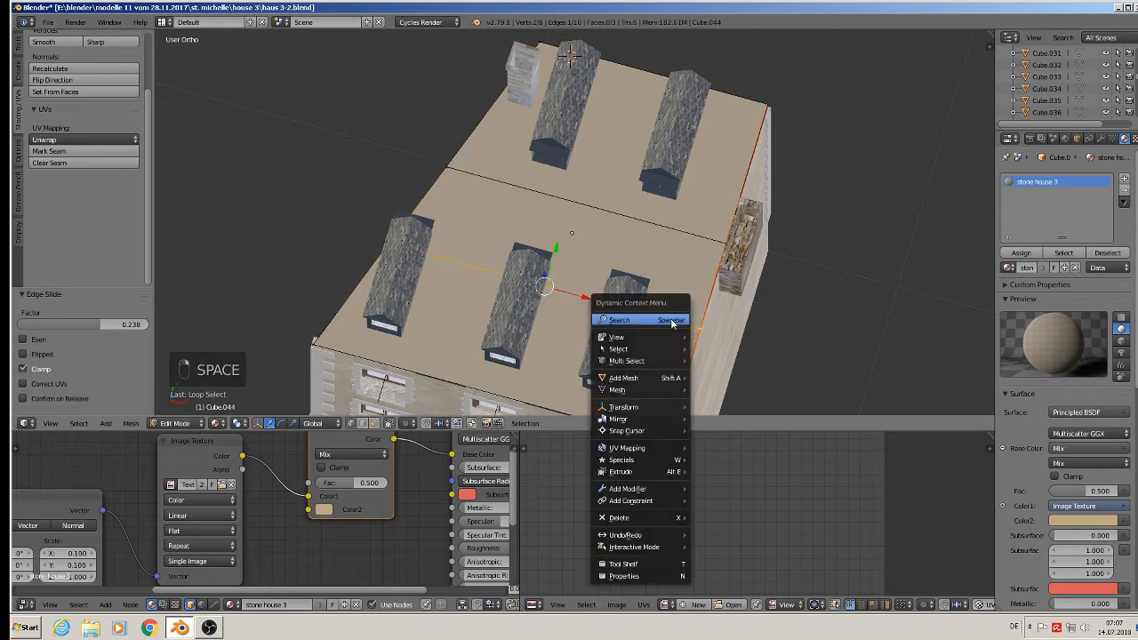
click(743, 340)
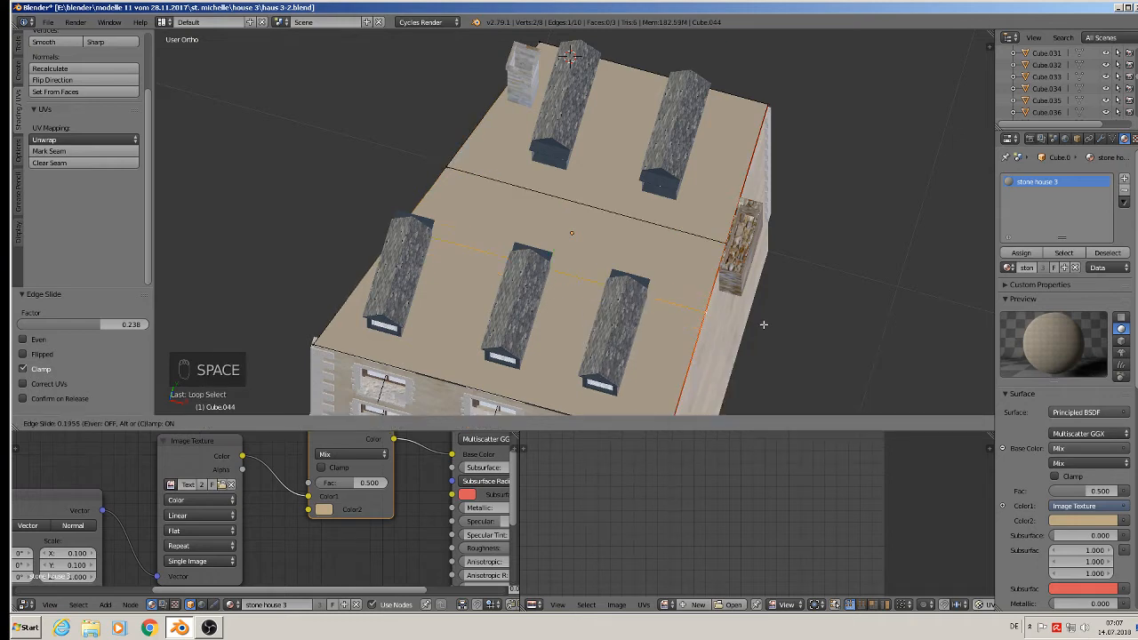
click(771, 310)
middle_drag(574, 262, 581, 268)
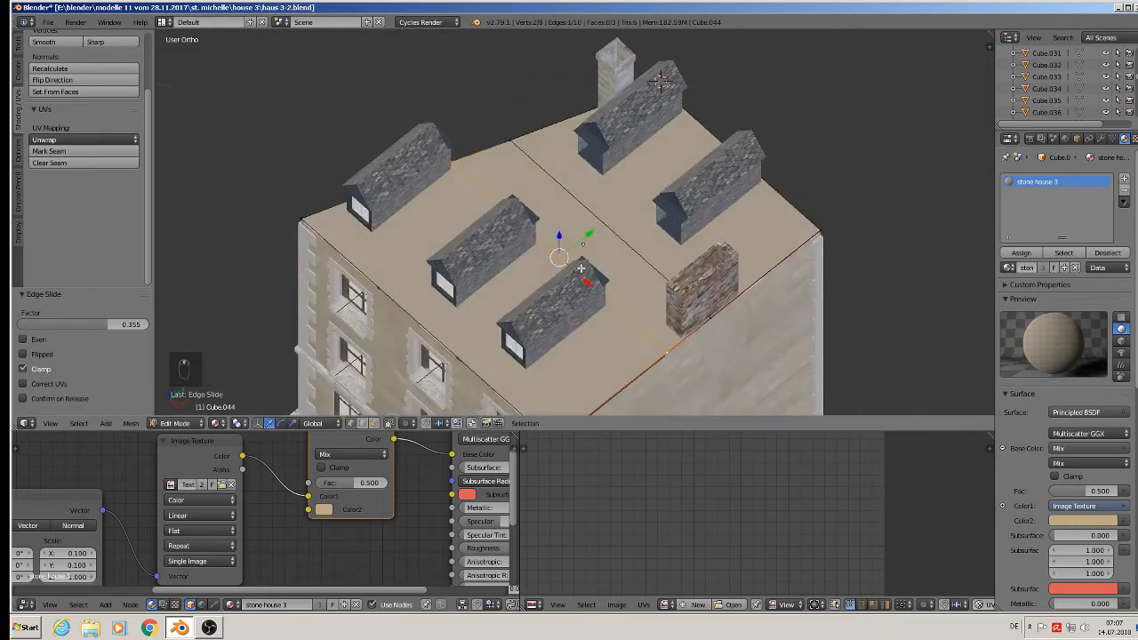
Select both loop-cut edges of the roof plane and raise them along Z by 0.474 to form a sloped roof.
alt+click(598, 223)
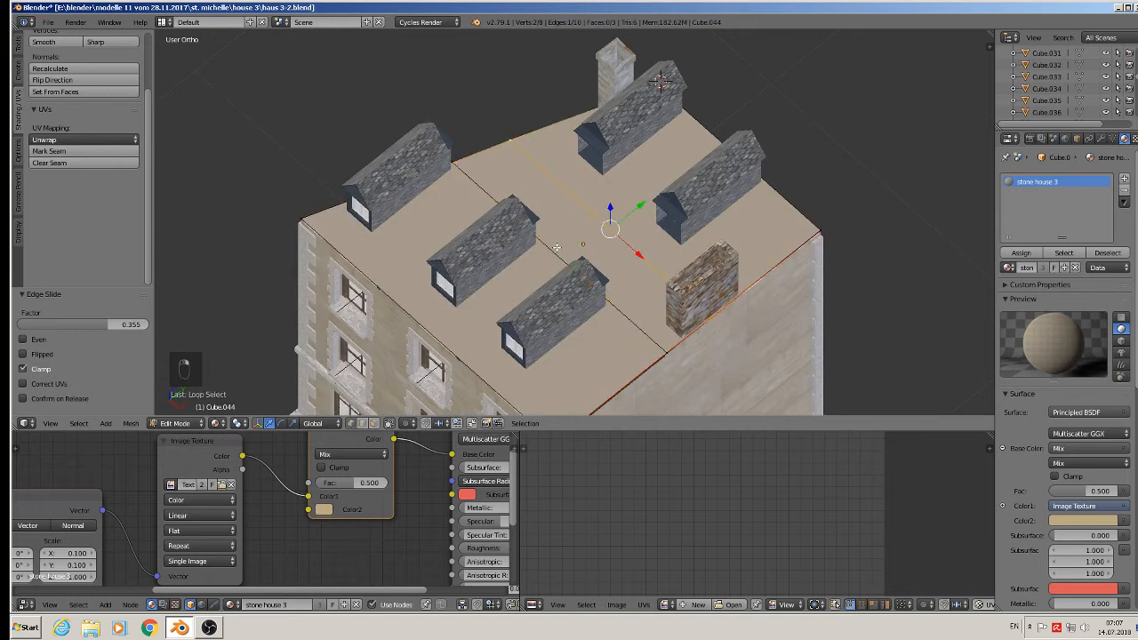
shift+click(566, 249)
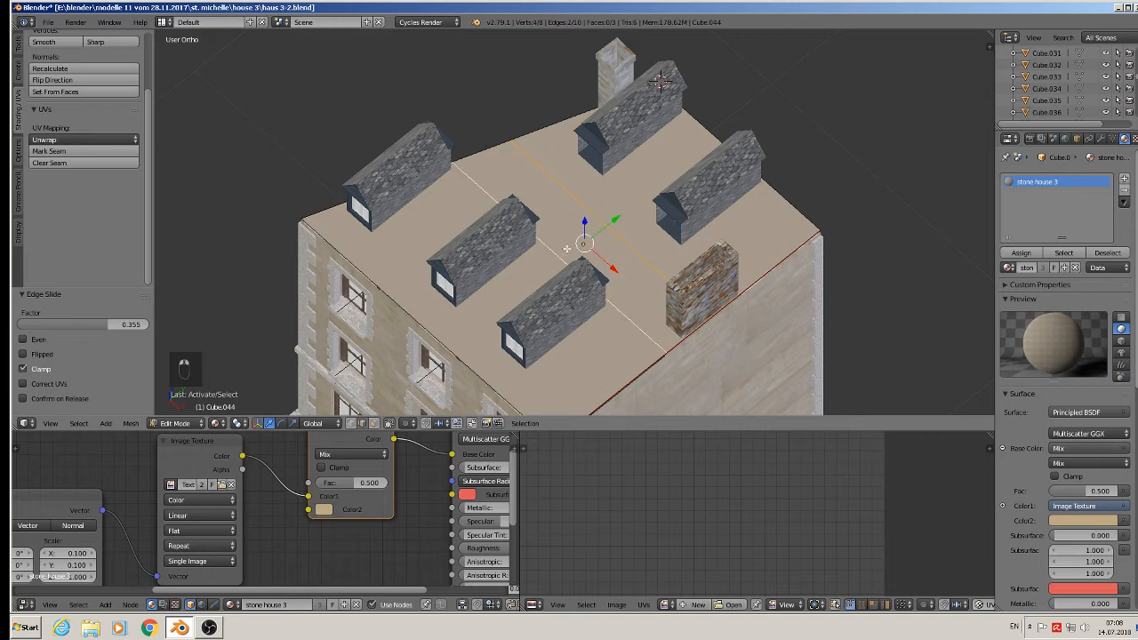
key(g)
key(z)
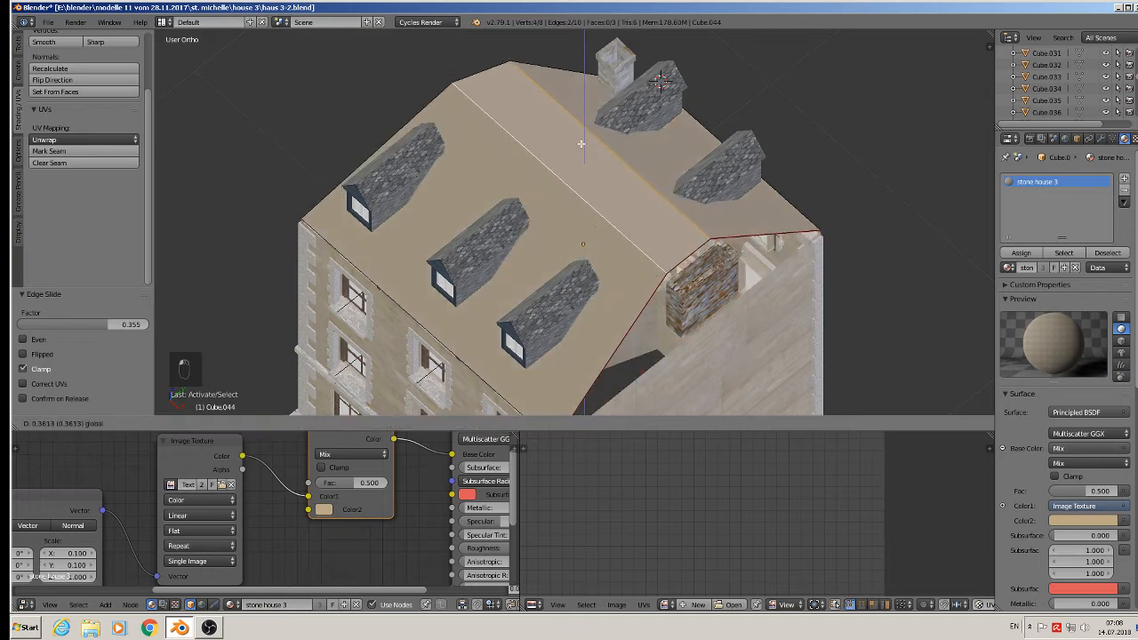
click(581, 119)
middle_drag(552, 185, 661, 89)
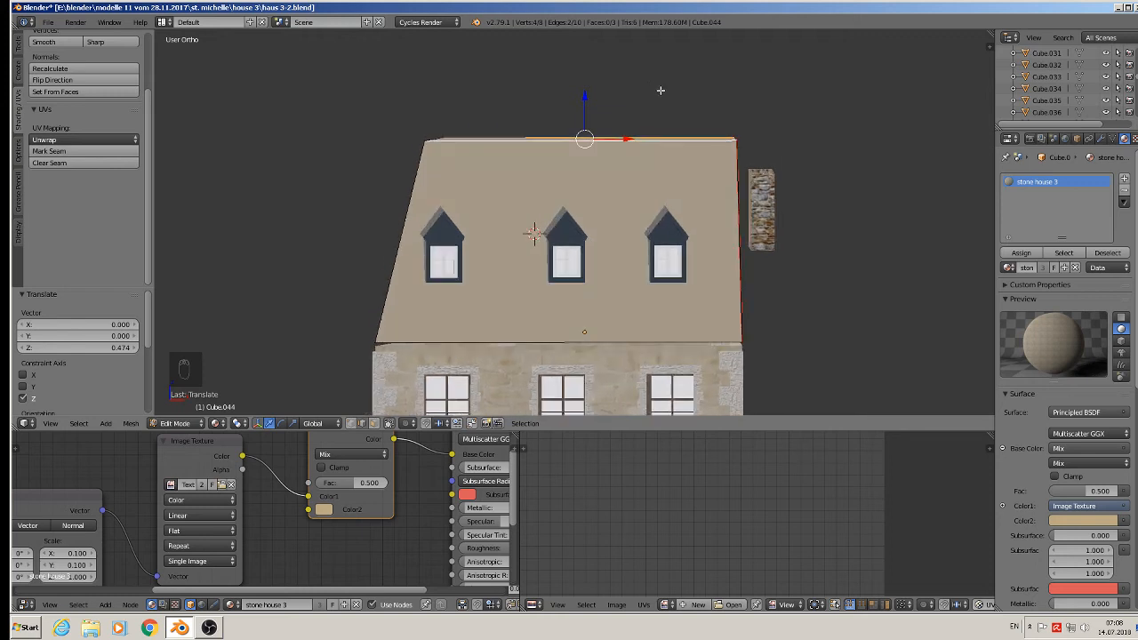
scroll(659, 97, down, 2)
middle_drag(646, 176, 674, 227)
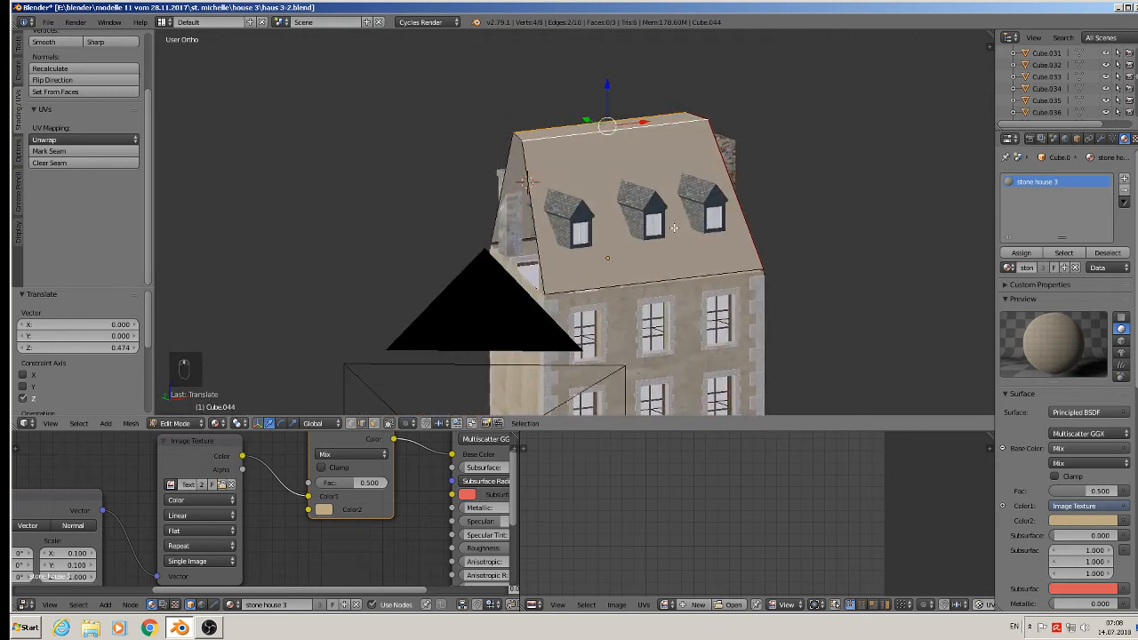
Fill the open gable at each end of the roof with a face.
alt+right_click(532, 201)
key(f)
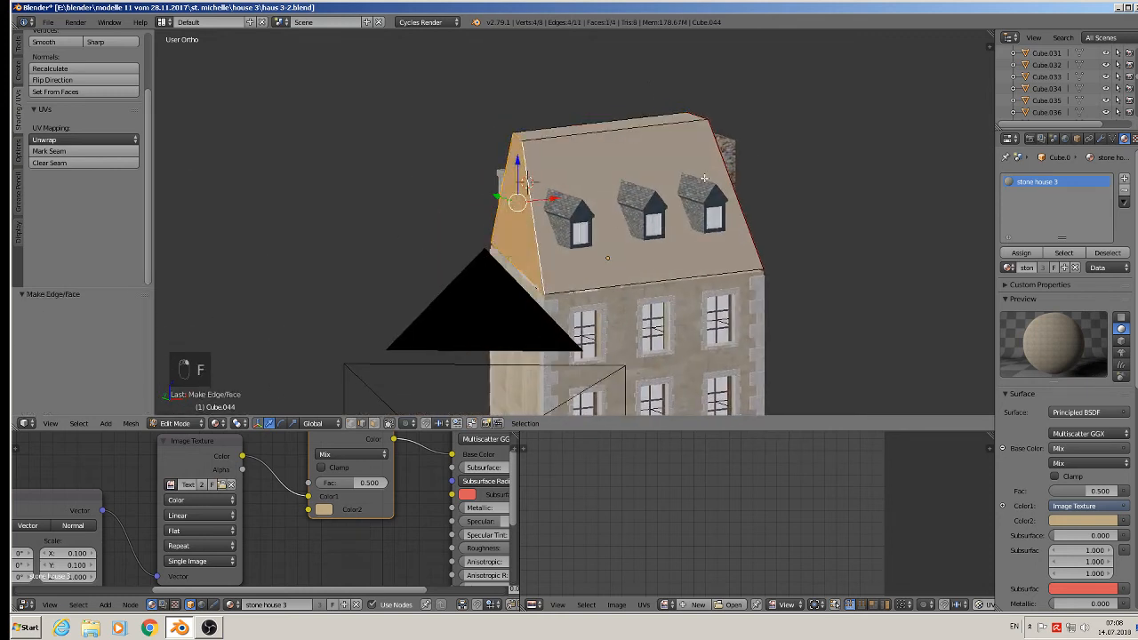
middle_drag(752, 177, 686, 172)
alt+right_click(687, 201)
key(f)
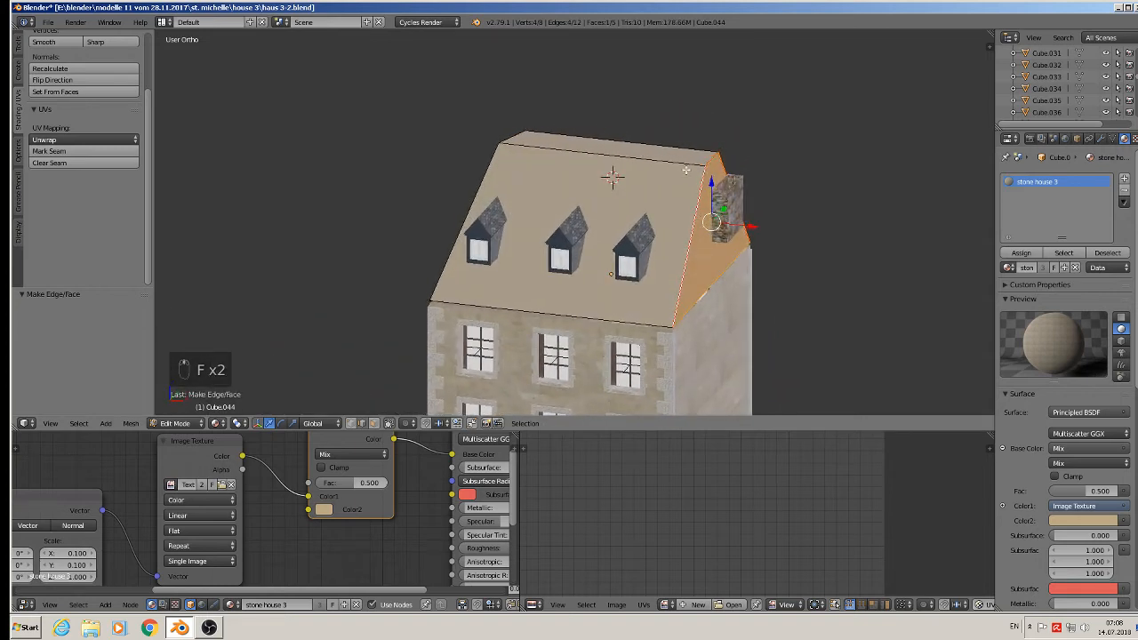
Mark seams on both upper roof edges and the border edges of the slopes and gables, then deselect everything.
right_click(684, 162)
shift+right_click(666, 159)
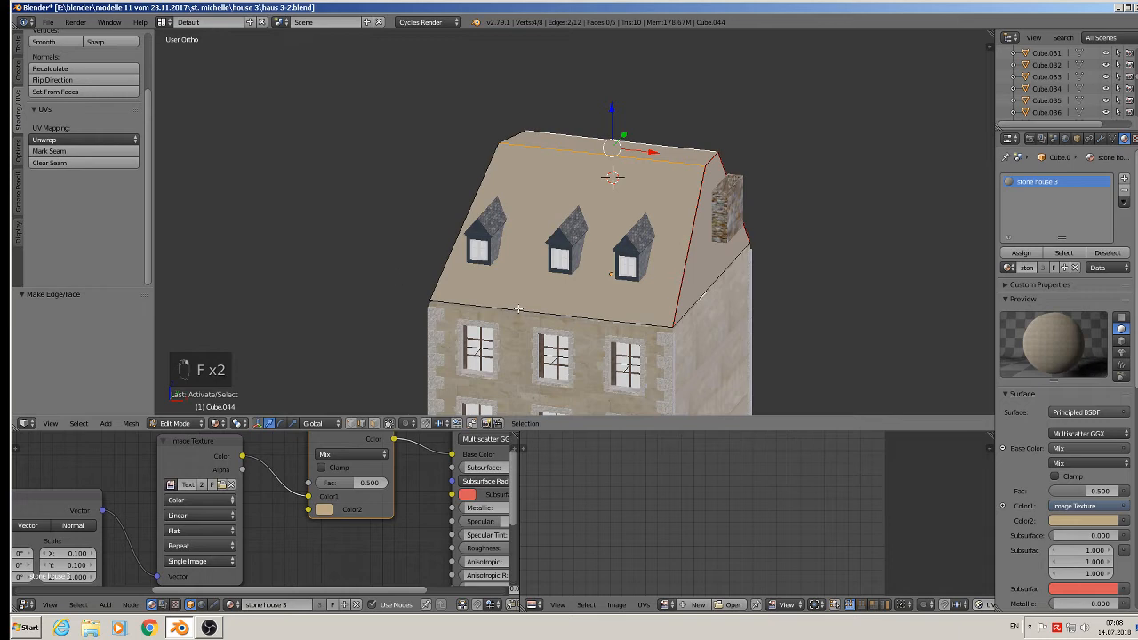
alt+shift+right_click(518, 308)
middle_drag(519, 309, 646, 288)
shift+right_click(554, 243)
click(49, 151)
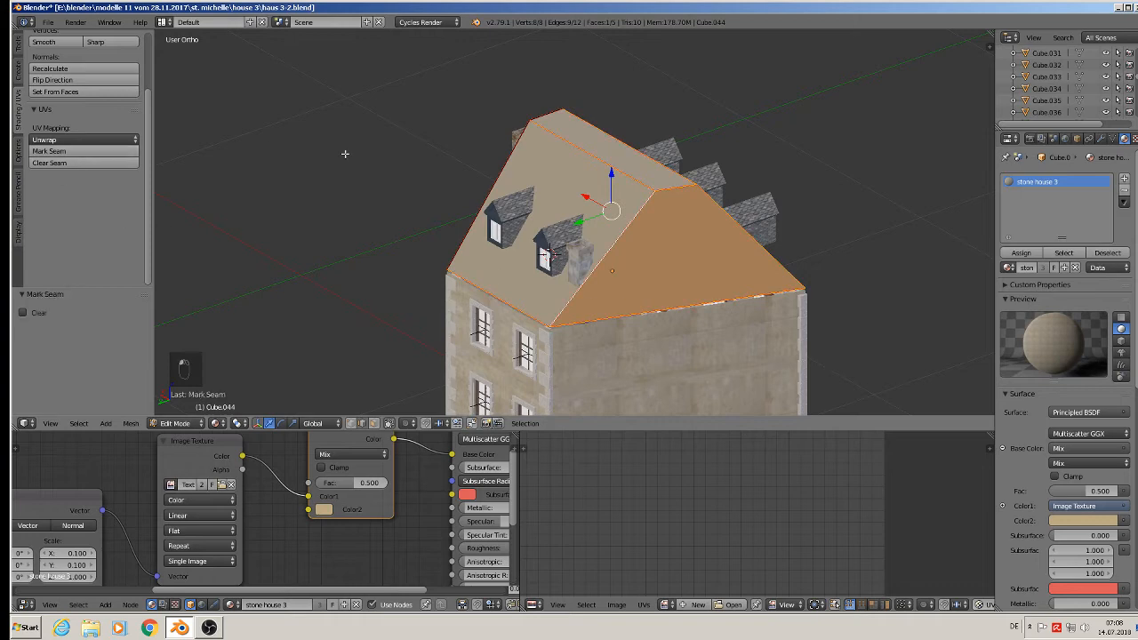
key(a)
Leave roof editing and raise the grey stone chimney along Z by 0.091.
middle_drag(724, 225, 766, 221)
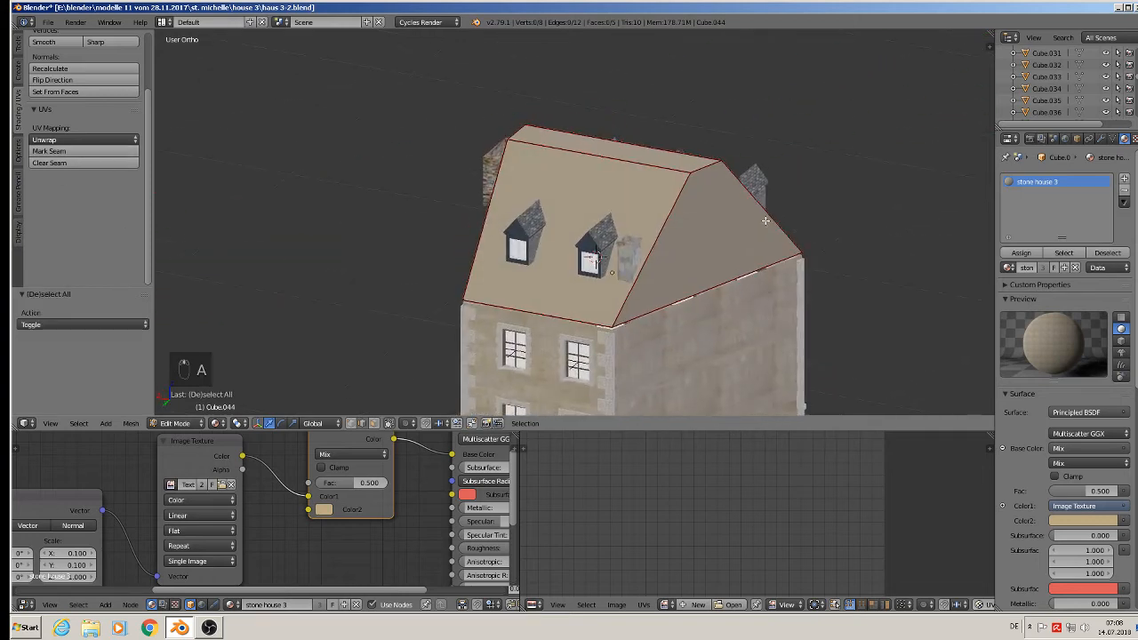
key(Tab)
right_click(630, 258)
key(g)
key(z)
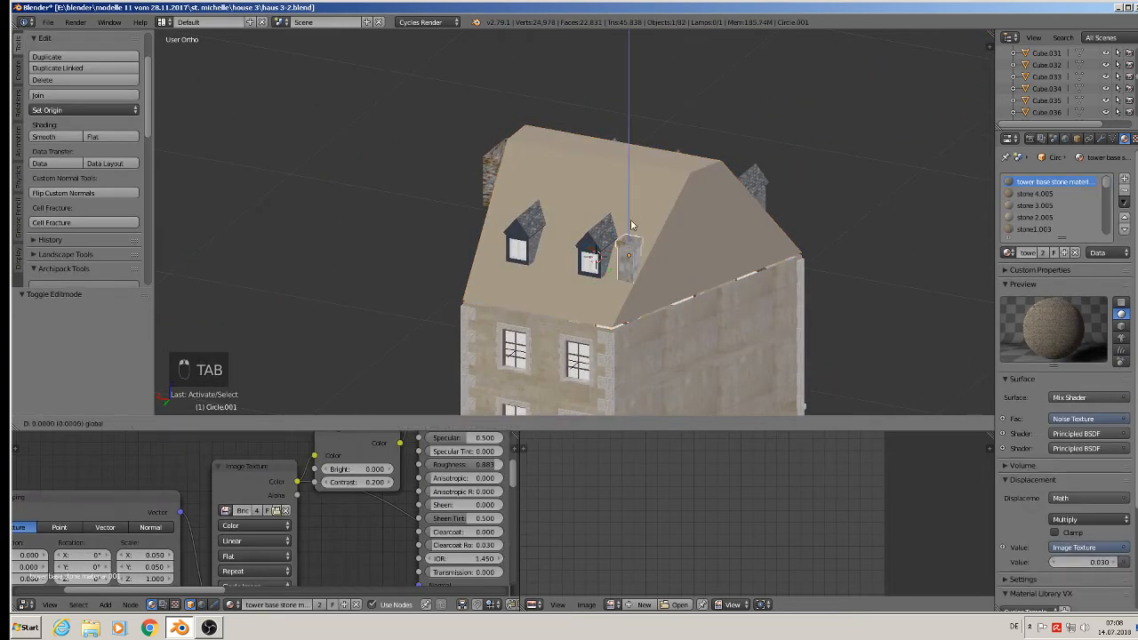
click(635, 230)
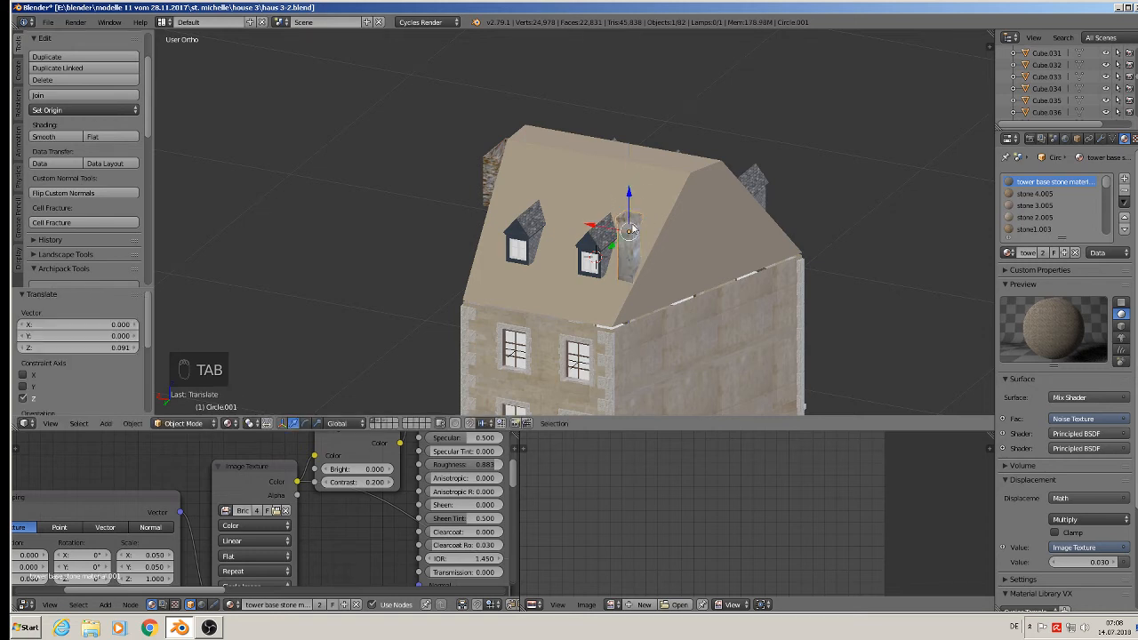
Move the grey stone chimney 0.127 along Y and lower it by 0.055 along Z.
key(g)
key(y)
click(619, 236)
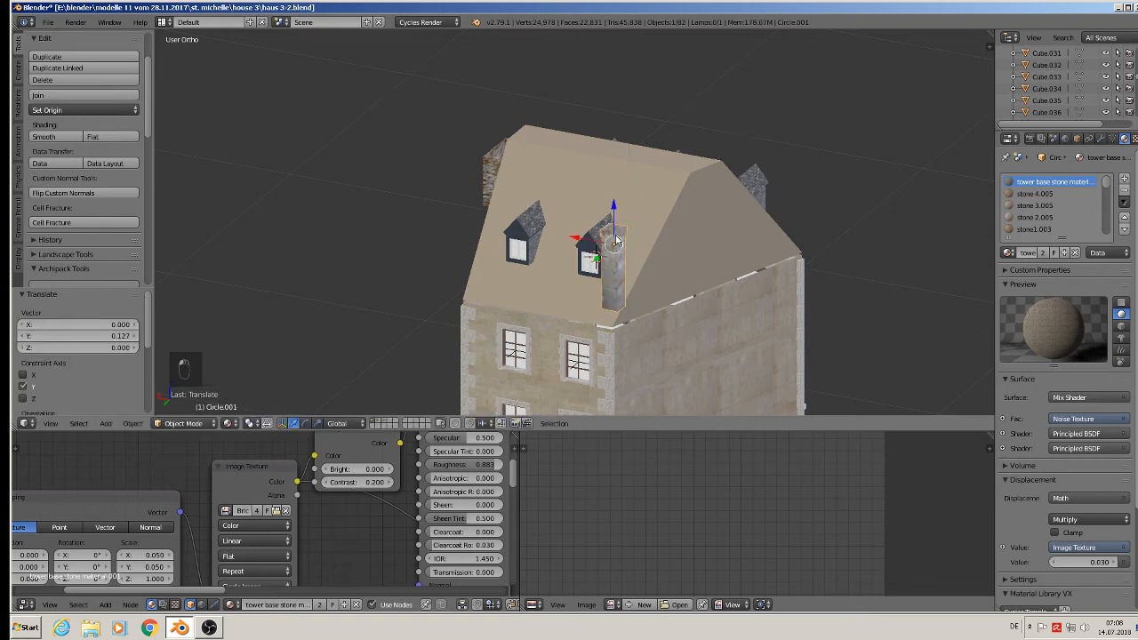
key(g)
key(z)
click(616, 244)
Shift the grey stone chimney by -0.055 along Y and 0.031 along X.
middle_drag(616, 245, 558, 270)
key(g)
key(y)
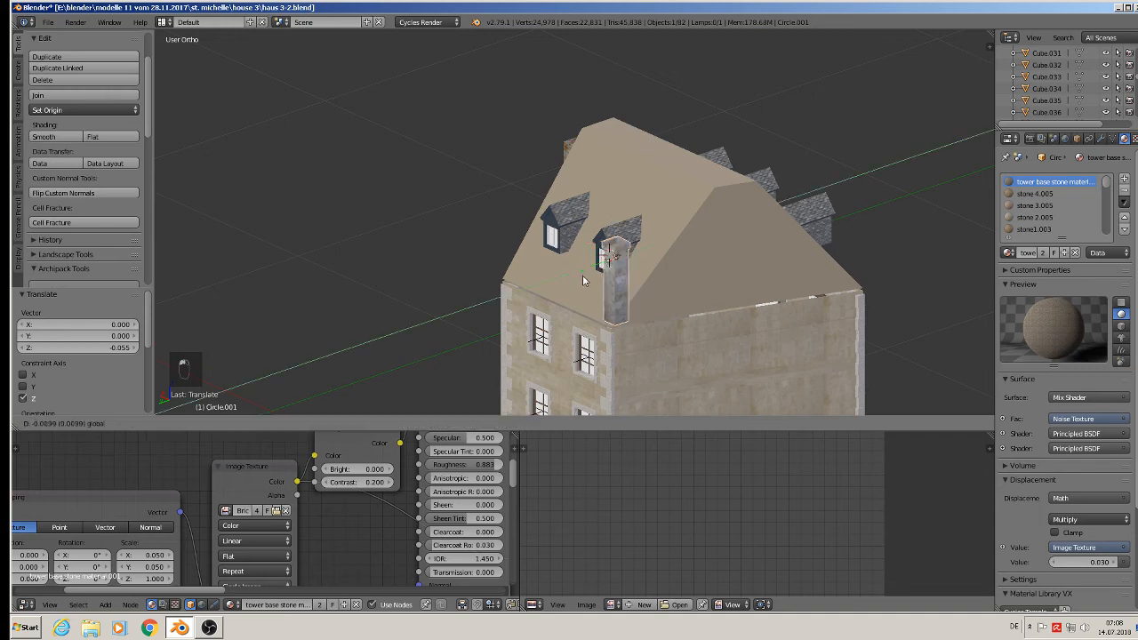
click(598, 273)
key(g)
key(x)
key(x)
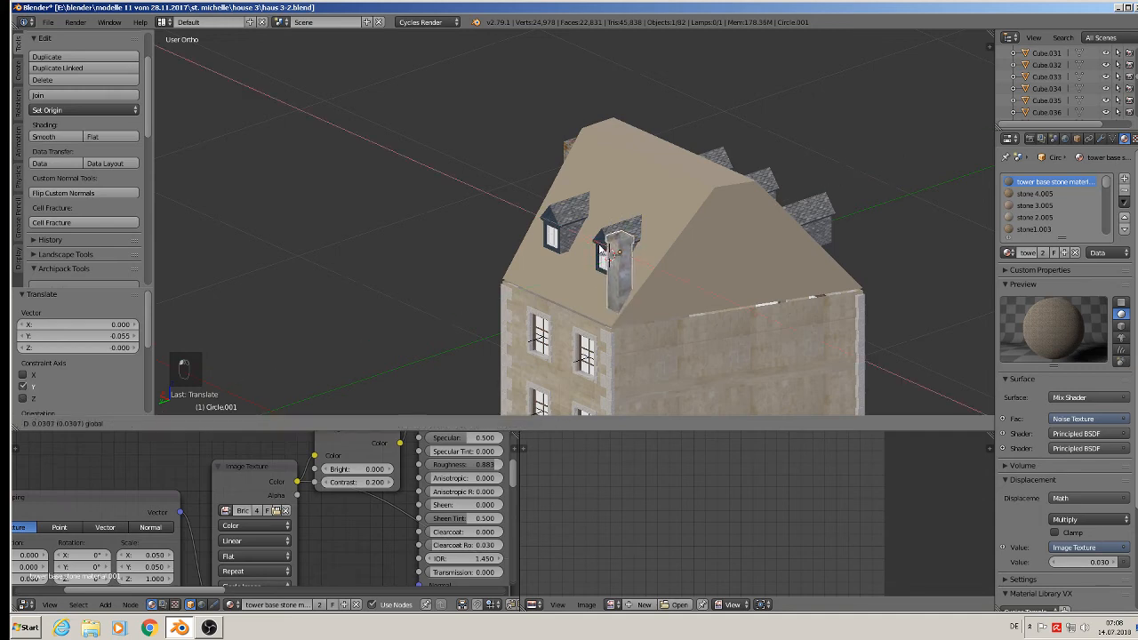
click(601, 245)
Move the brown rubble-stone chimney by -0.270 along Y, -0.103 along X and -0.111 along Z.
middle_drag(601, 244, 490, 298)
right_click(494, 304)
key(g)
key(y)
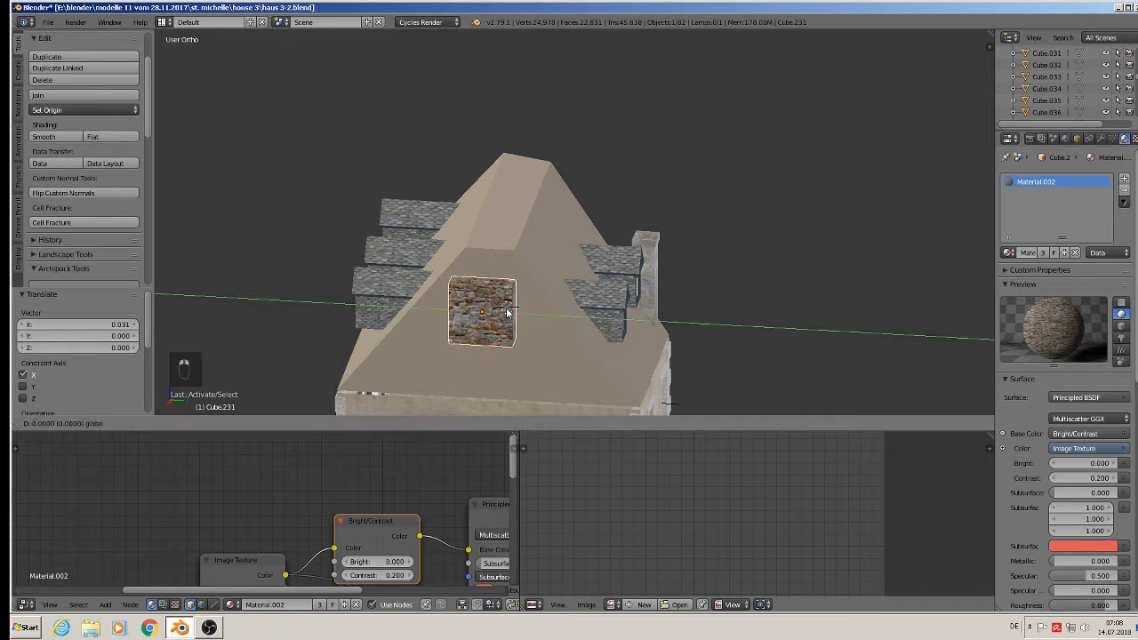
click(356, 317)
middle_drag(356, 318, 524, 313)
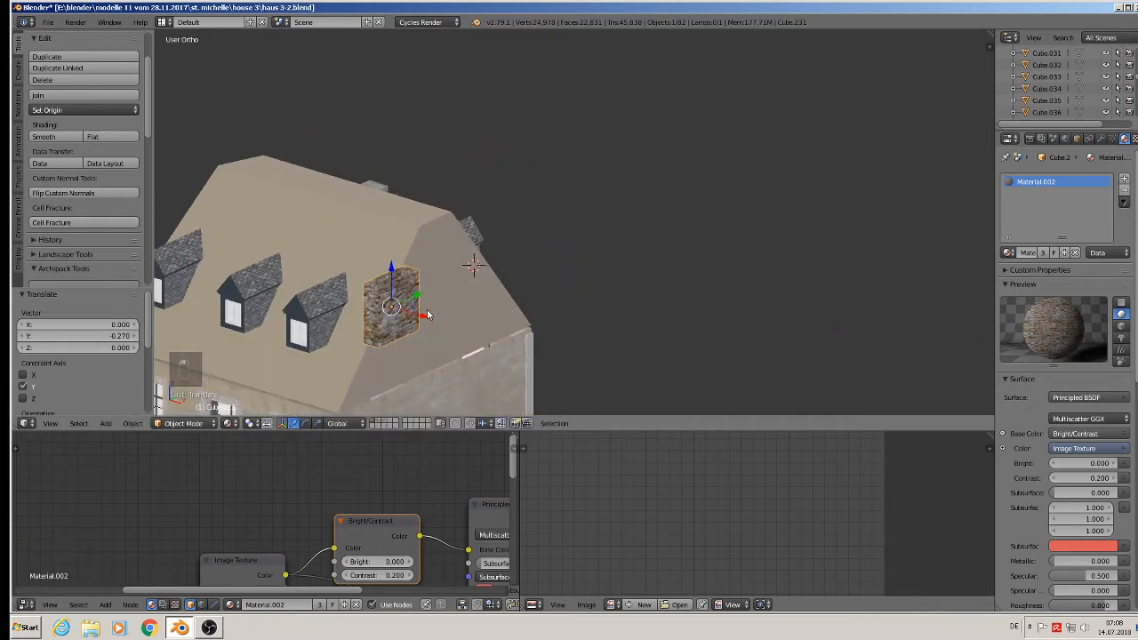
key(g)
key(x)
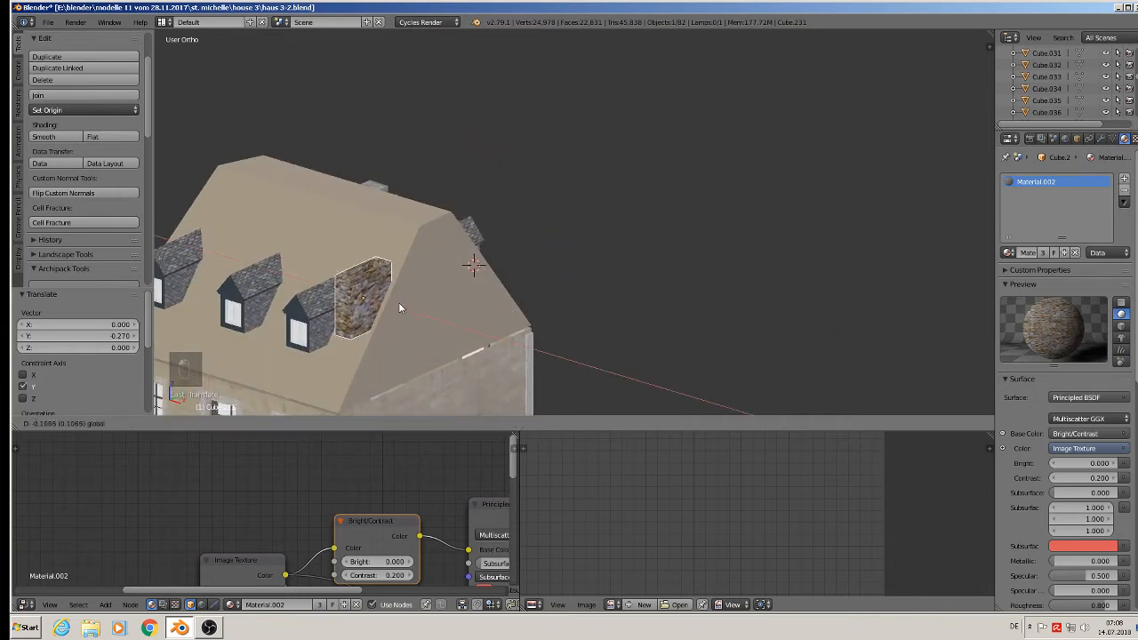
click(399, 302)
key(g)
key(z)
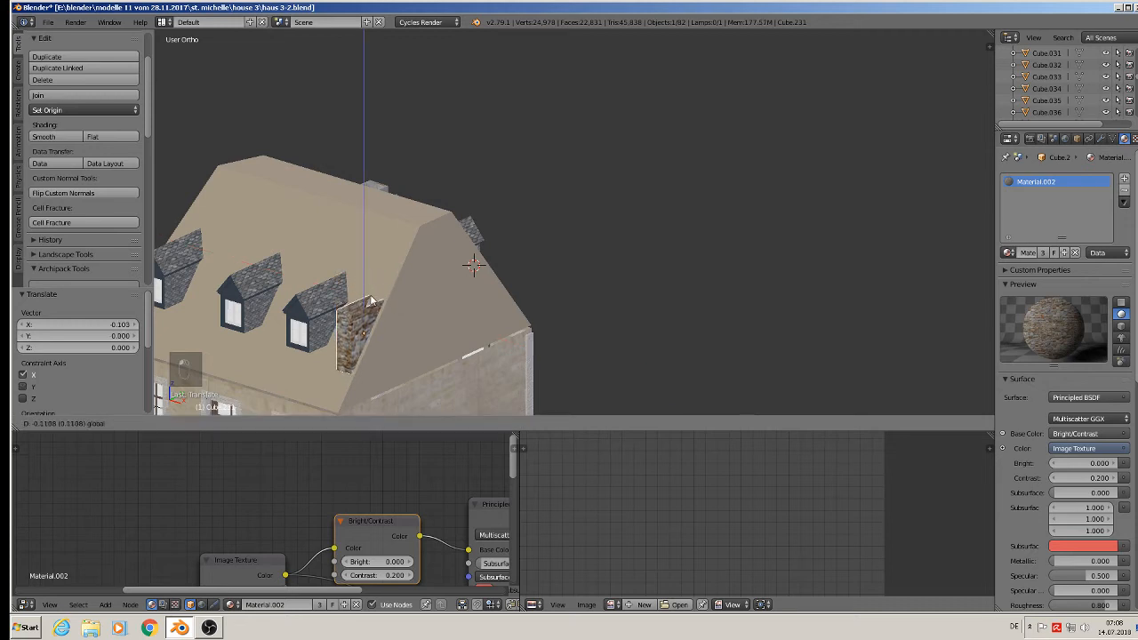
click(371, 302)
Select the three dormers on one roof slope, lower them by 0.118 along Z and move them -0.020 along Y.
middle_drag(374, 303, 391, 222)
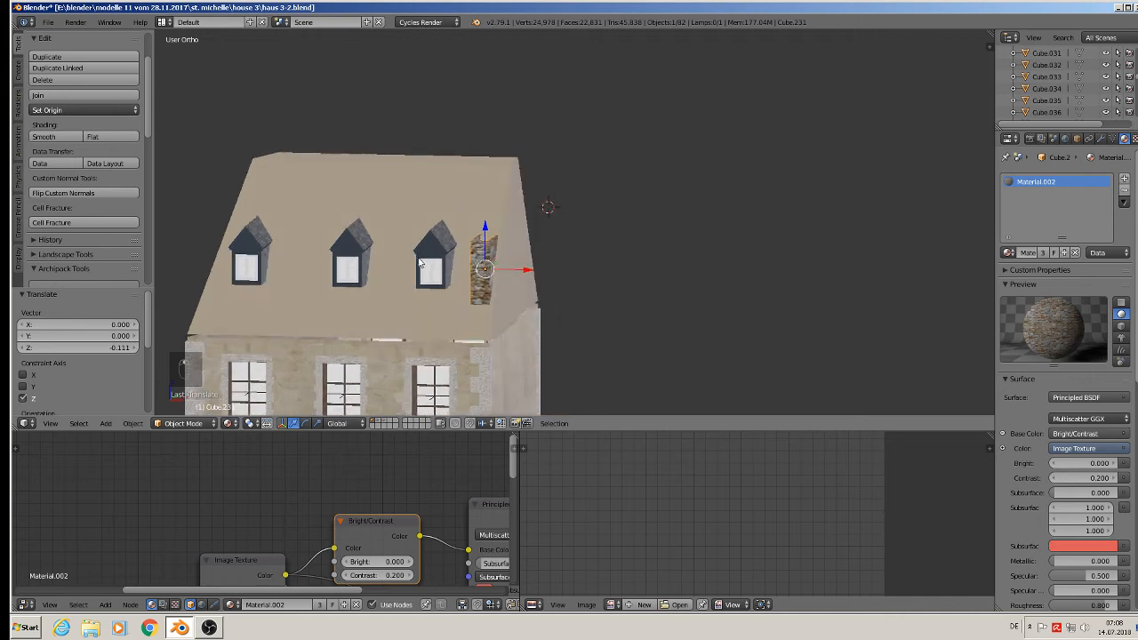
right_click(359, 259)
shift+right_click(359, 259)
shift+right_click(266, 254)
key(g)
key(z)
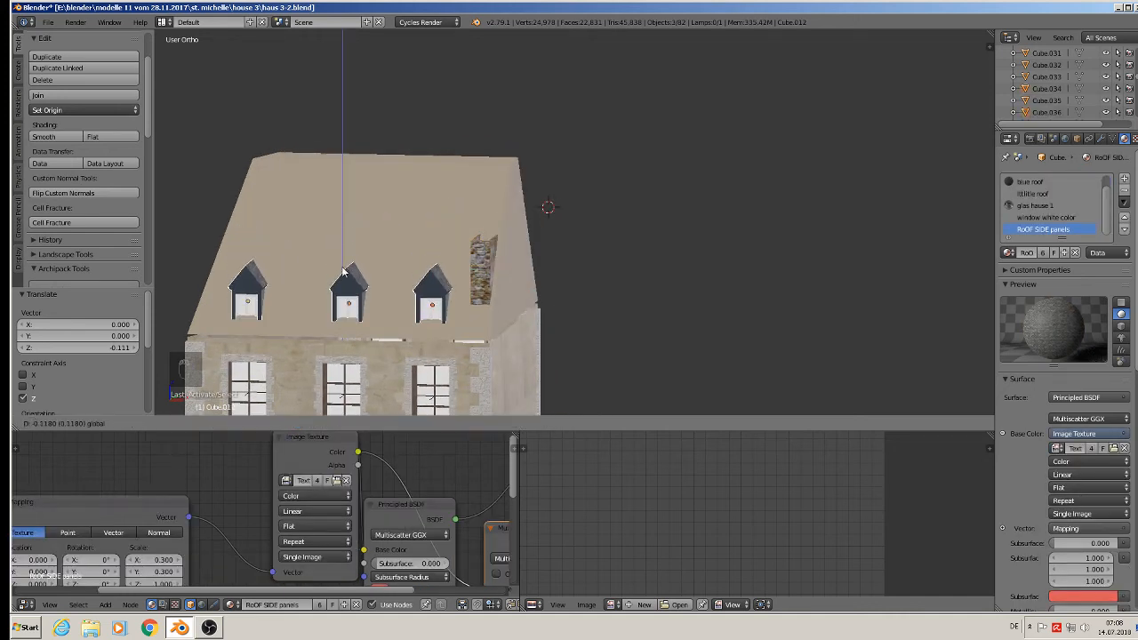
click(344, 272)
middle_drag(289, 300, 257, 327)
key(g)
key(y)
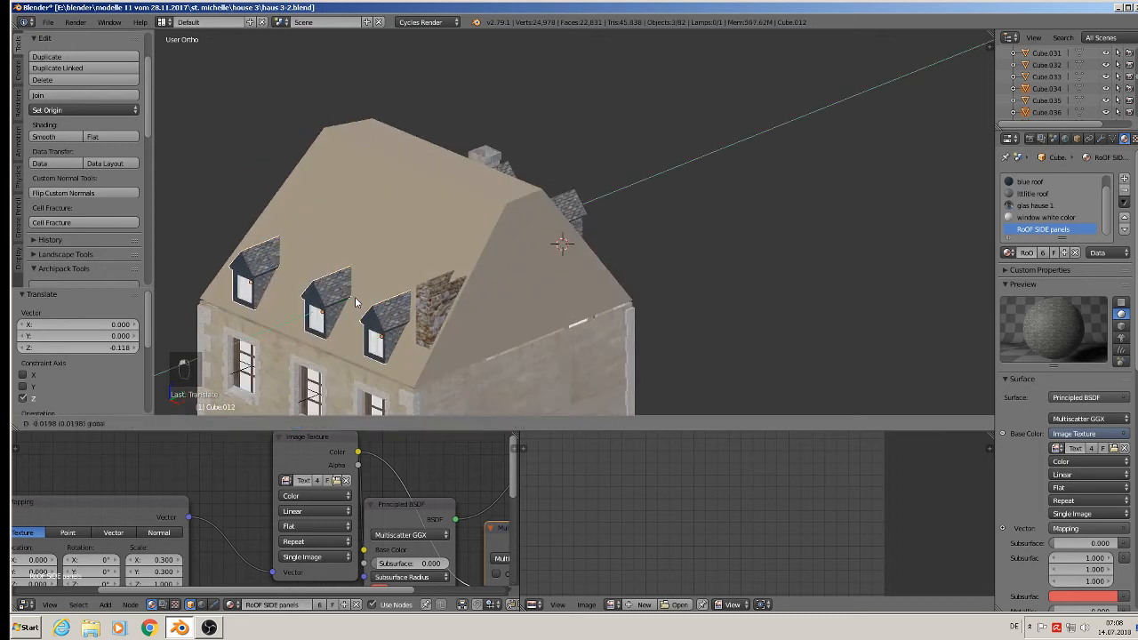
click(356, 302)
Select the two dormers on the opposite slope, move them 0.060 along Y and lower them by 0.124 along Z.
middle_drag(467, 249, 563, 290)
right_click(559, 292)
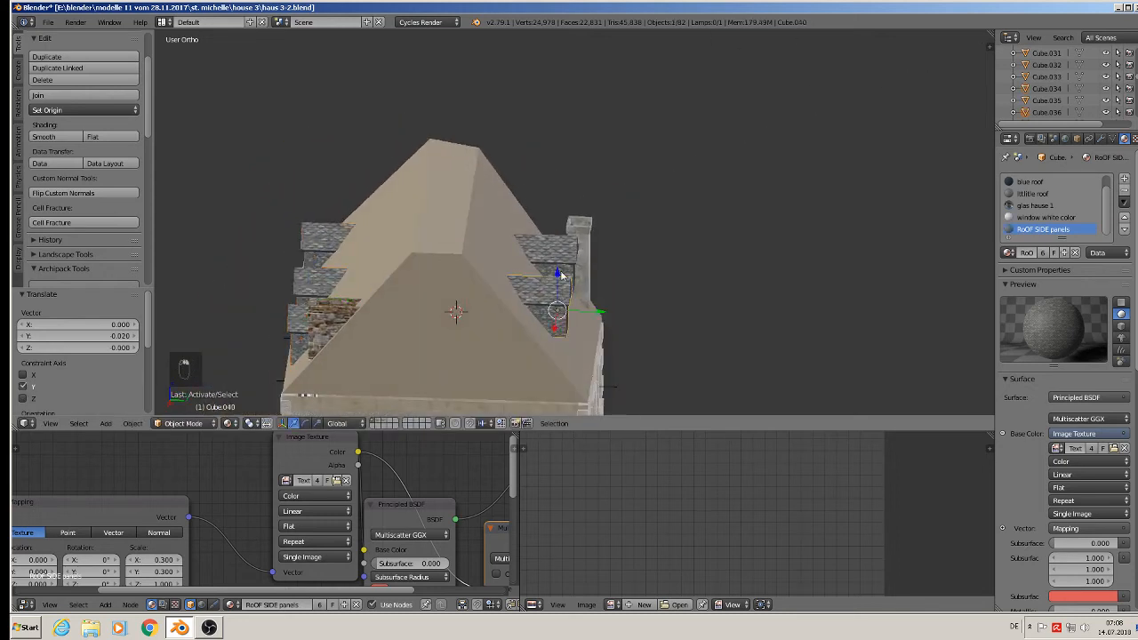
shift+right_click(558, 239)
key(g)
key(y)
click(614, 297)
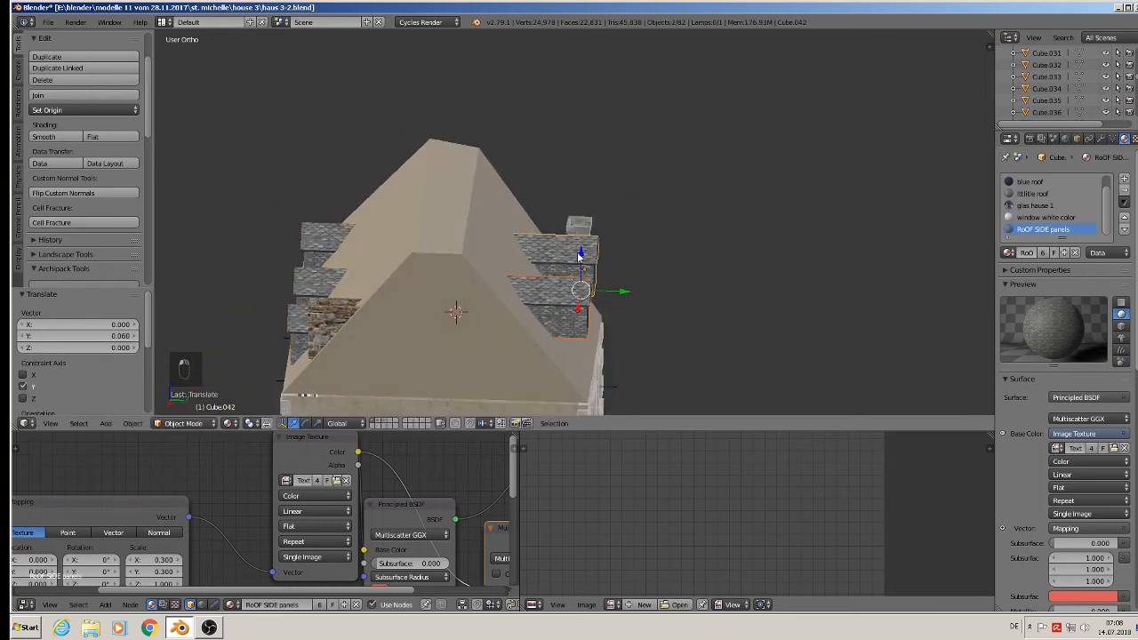
key(g)
key(z)
click(582, 294)
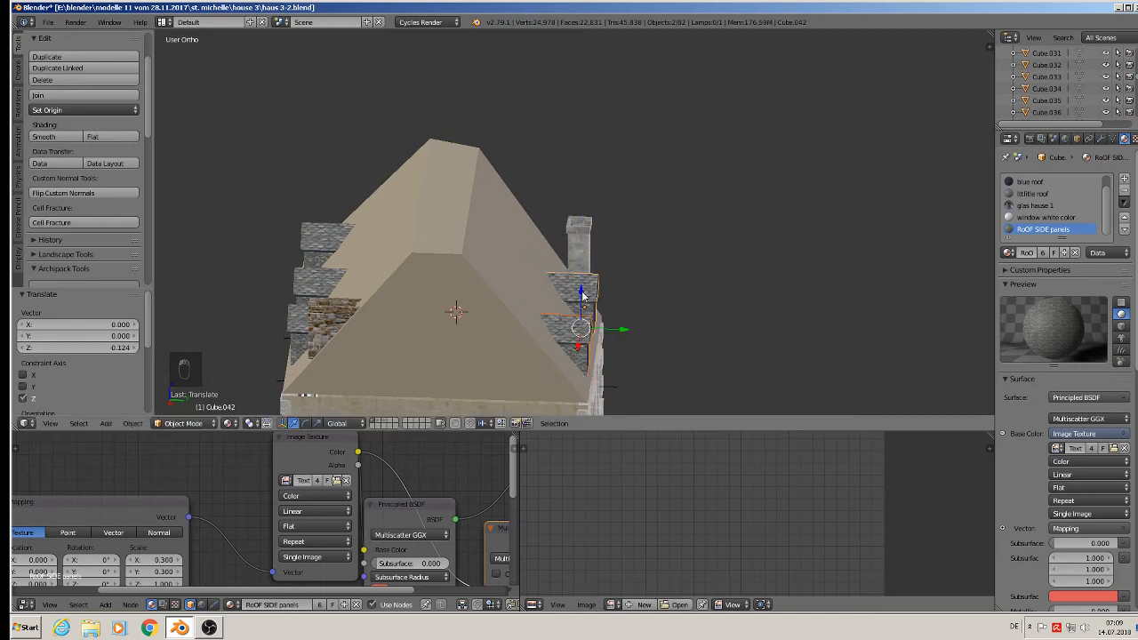
middle_drag(582, 294, 464, 265)
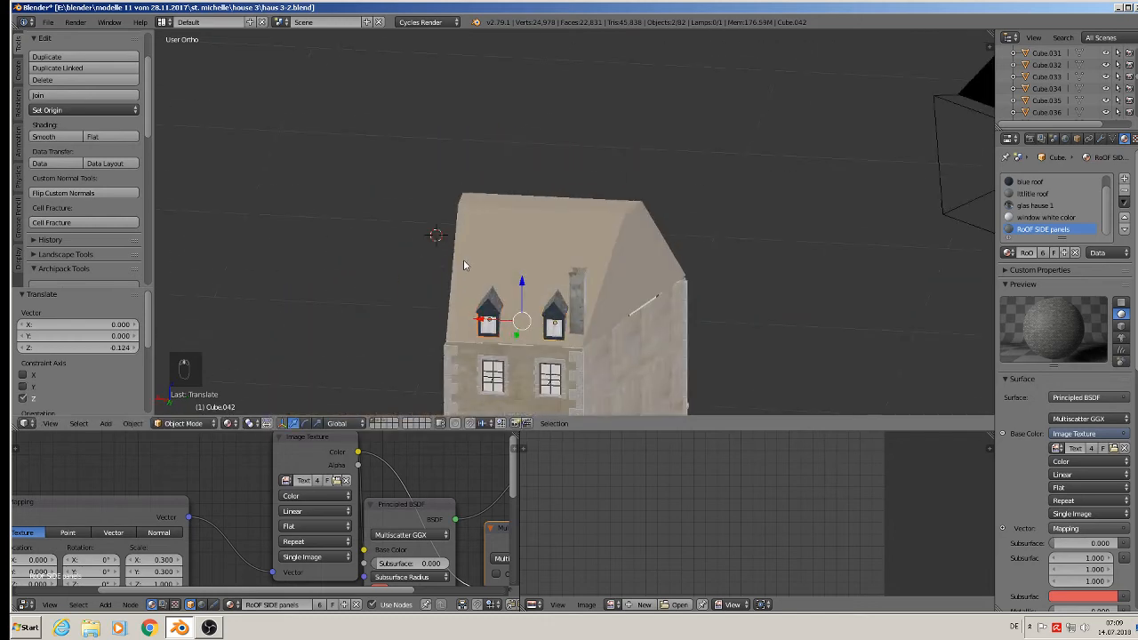
key(Tab)
key(Tab)
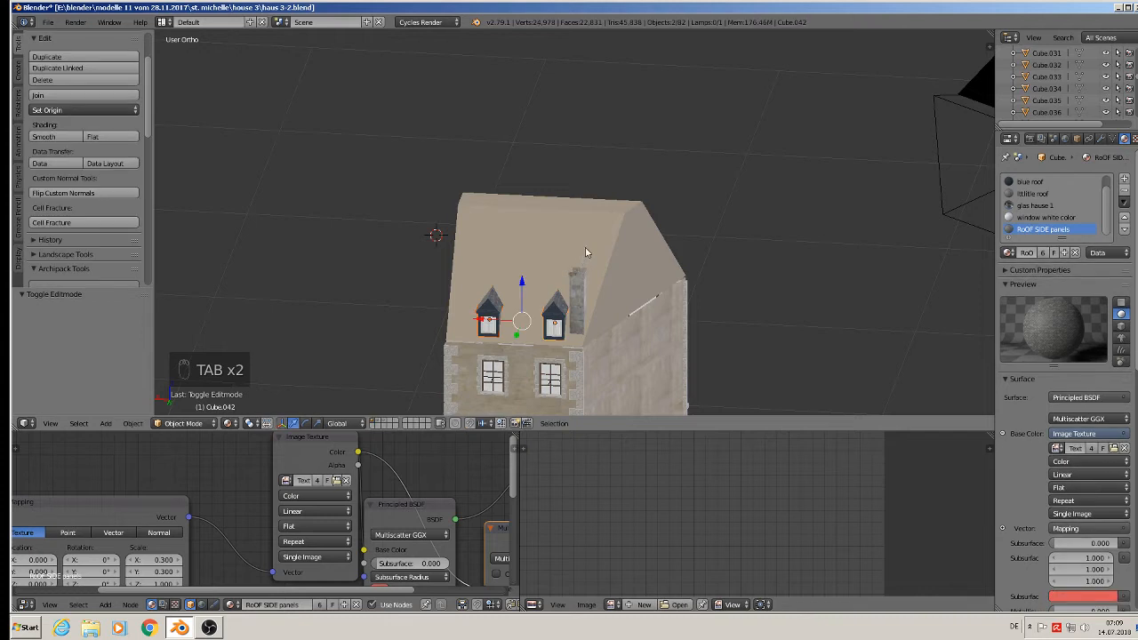
key(Tab)
key(Tab)
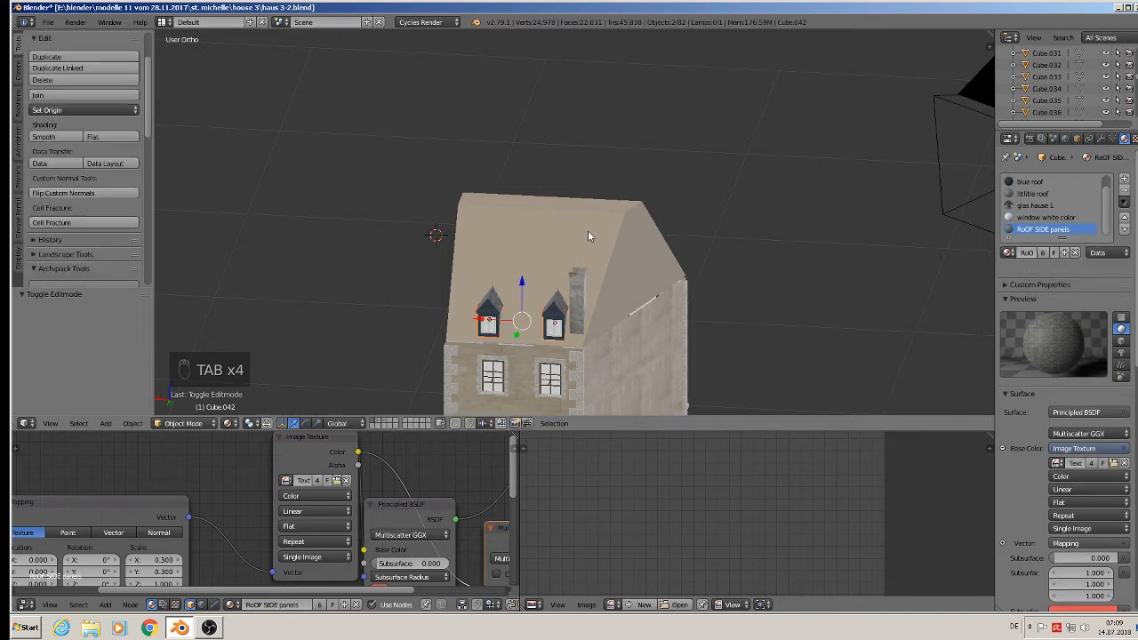
Scale the roof up by 1.106, and scale it back down by about 0.97 so it slightly overhangs the walls.
right_click(588, 236)
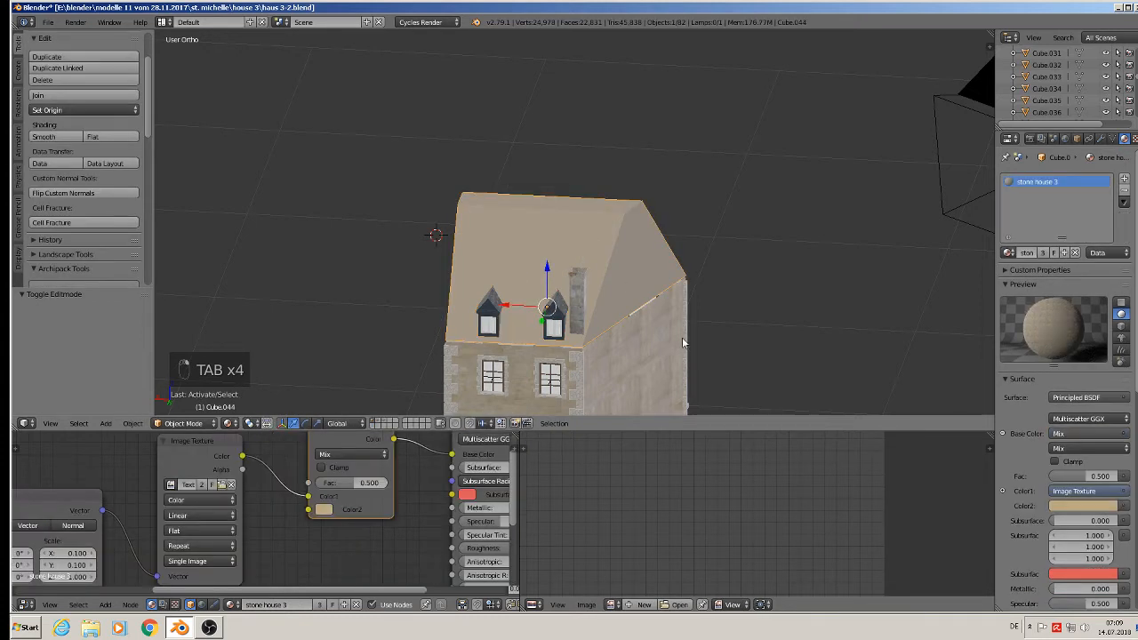
key(s)
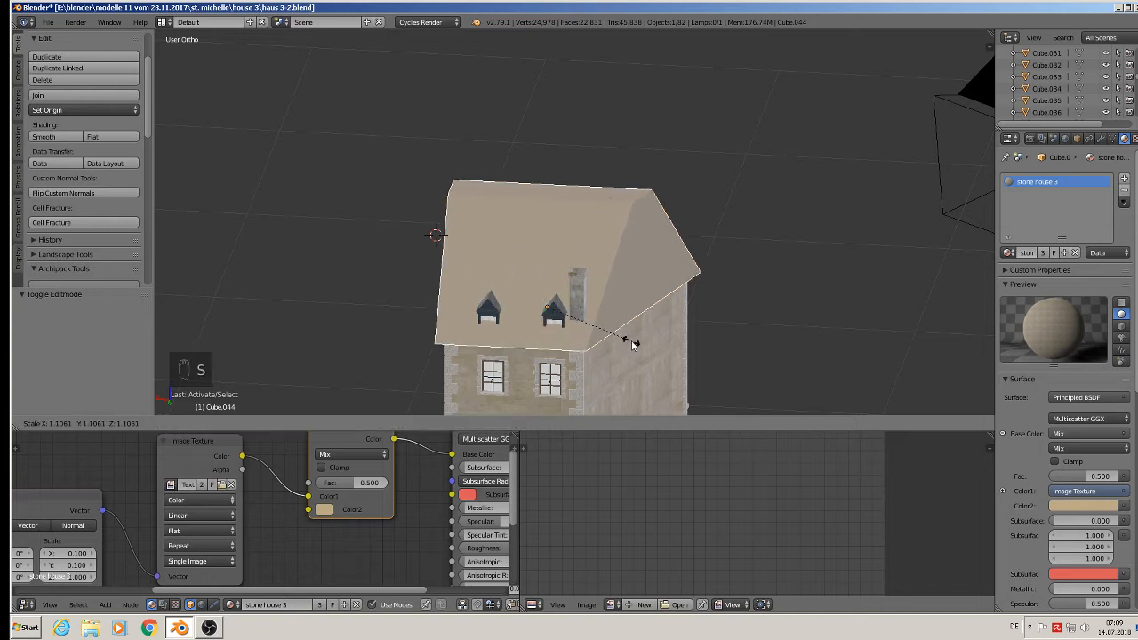
click(629, 343)
middle_drag(629, 343, 645, 293)
key(s)
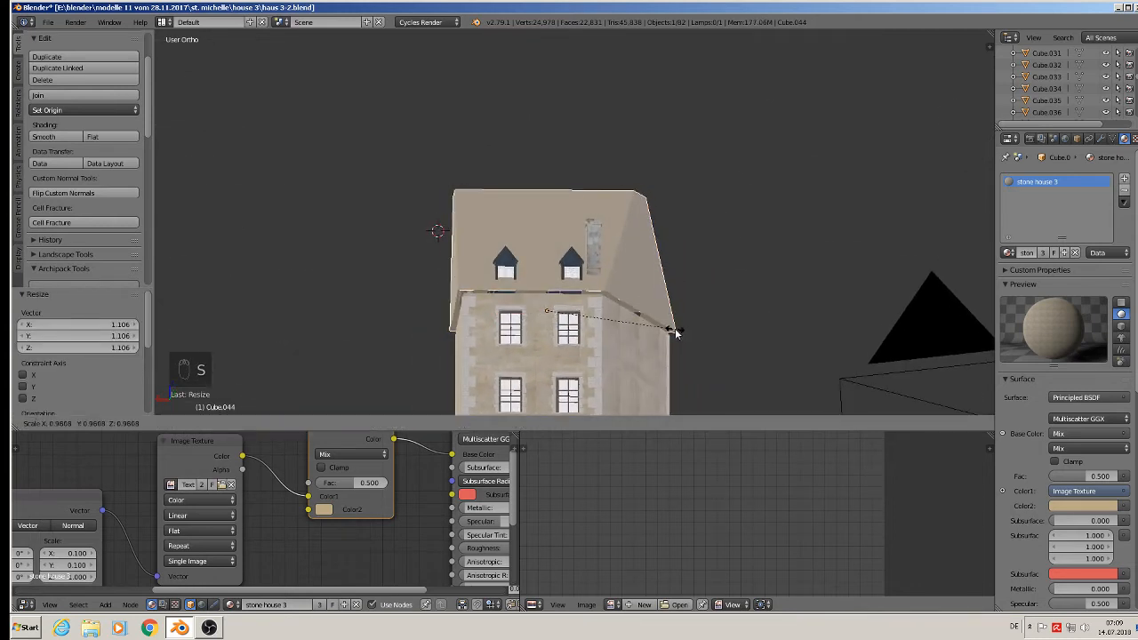
click(675, 332)
Fill the roof's open underside with a face using its bottom edge loop, and leave roof editing.
middle_drag(676, 332, 633, 331)
scroll(612, 308, up, 3)
key(Tab)
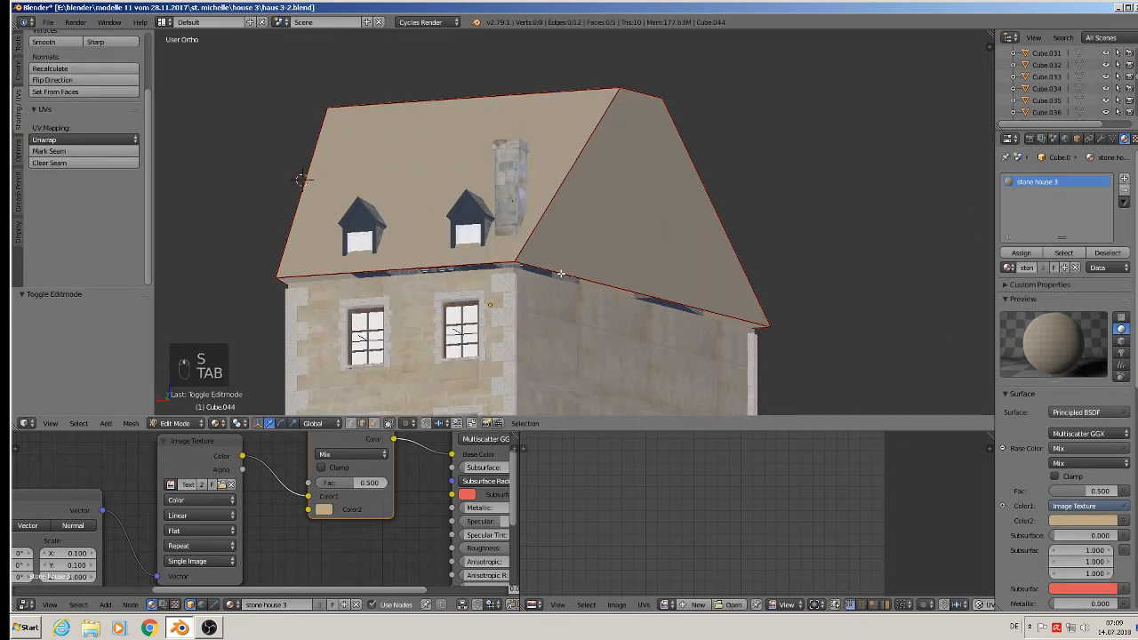
alt+right_click(559, 273)
key(f)
key(Tab)
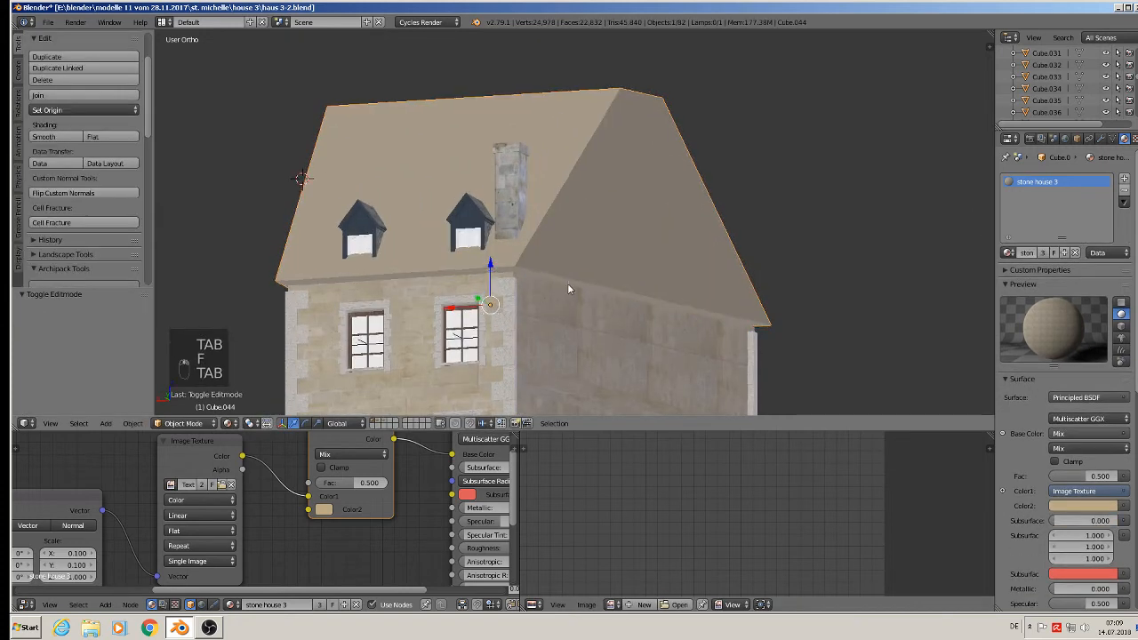
Select all of the roof's geometry in editing, return to Object Mode and apply the roof's rotation and scale.
middle_drag(568, 283, 512, 282)
drag(511, 283, 512, 285)
middle_drag(512, 286, 559, 289)
key(Tab)
key(a)
key(a)
key(a)
key(a)
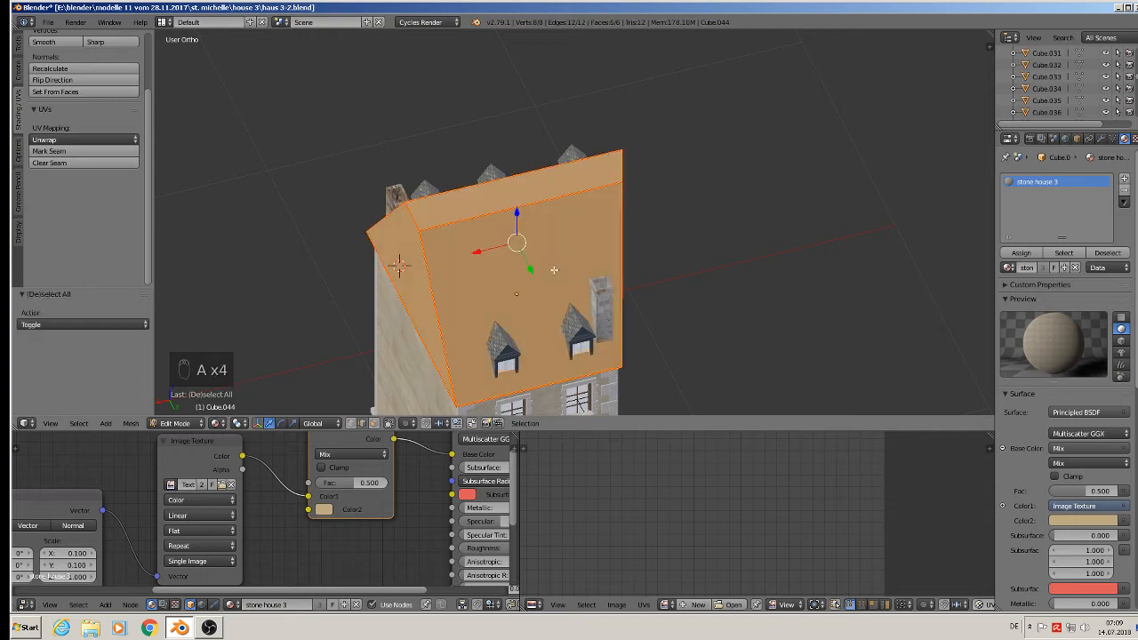
key(Tab)
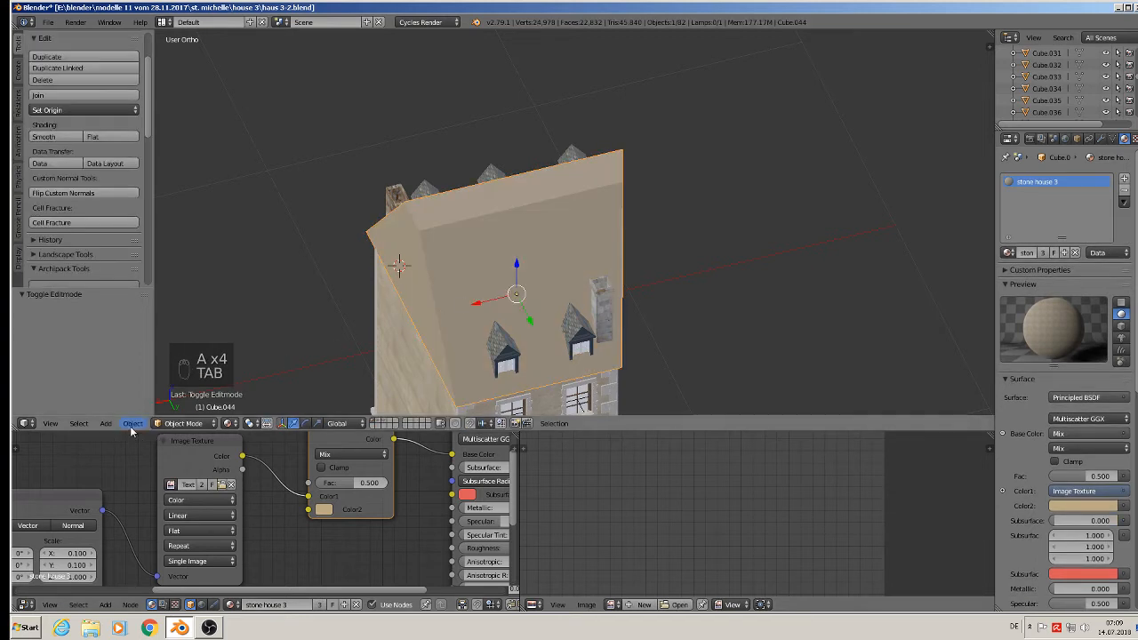
click(133, 423)
mouse_move(169, 333)
click(314, 367)
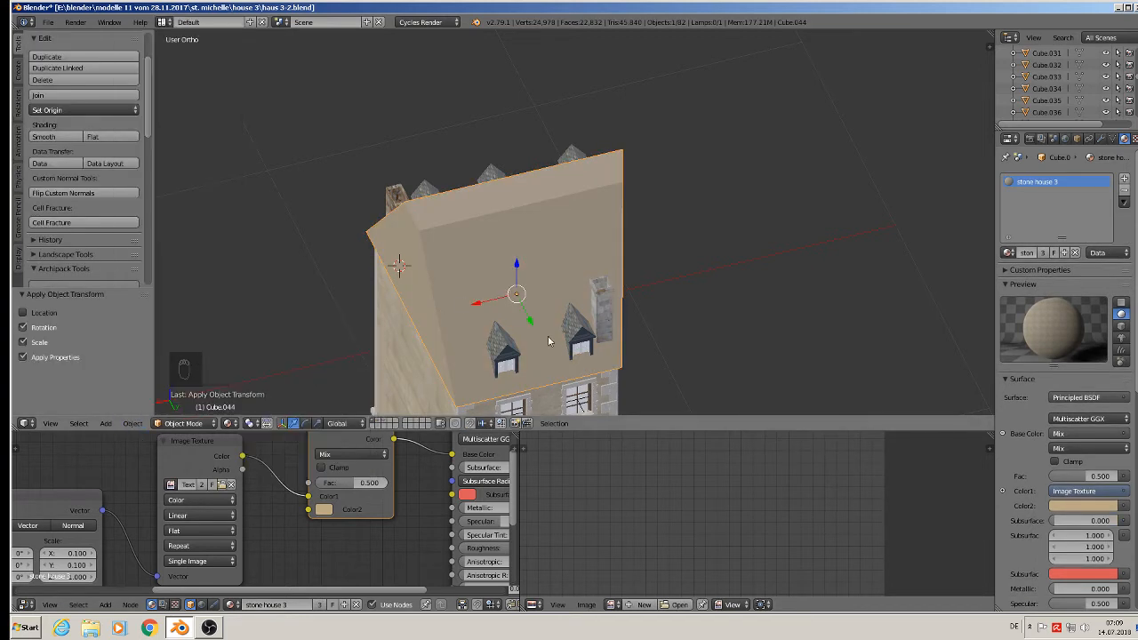
Unwrap the entire roof mesh along its seams and return to Object Mode.
mouse_move(560, 320)
middle_down()
mouse_move(581, 317)
mouse_move(569, 312)
middle_up()
key(Tab)
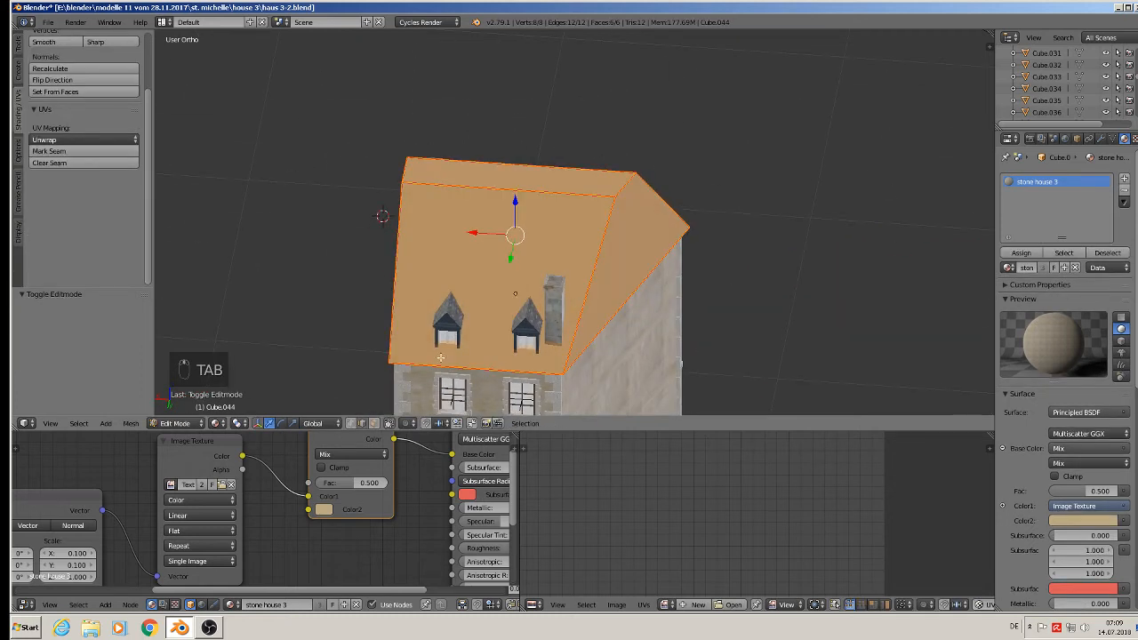
key(u)
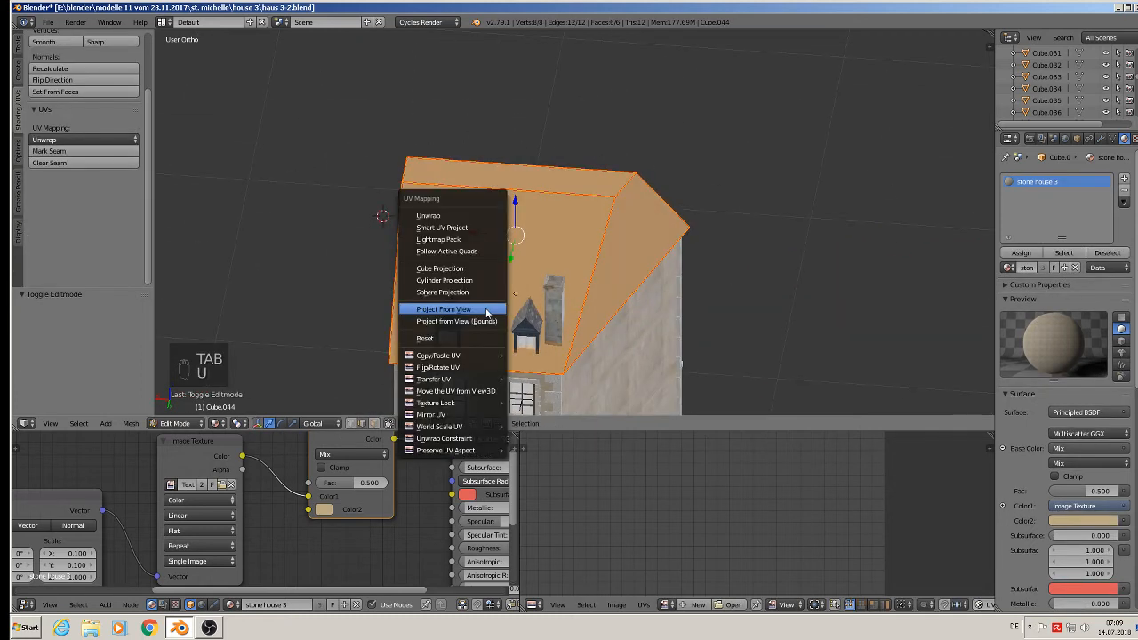
click(457, 216)
scroll(626, 346, down, 2)
key(Tab)
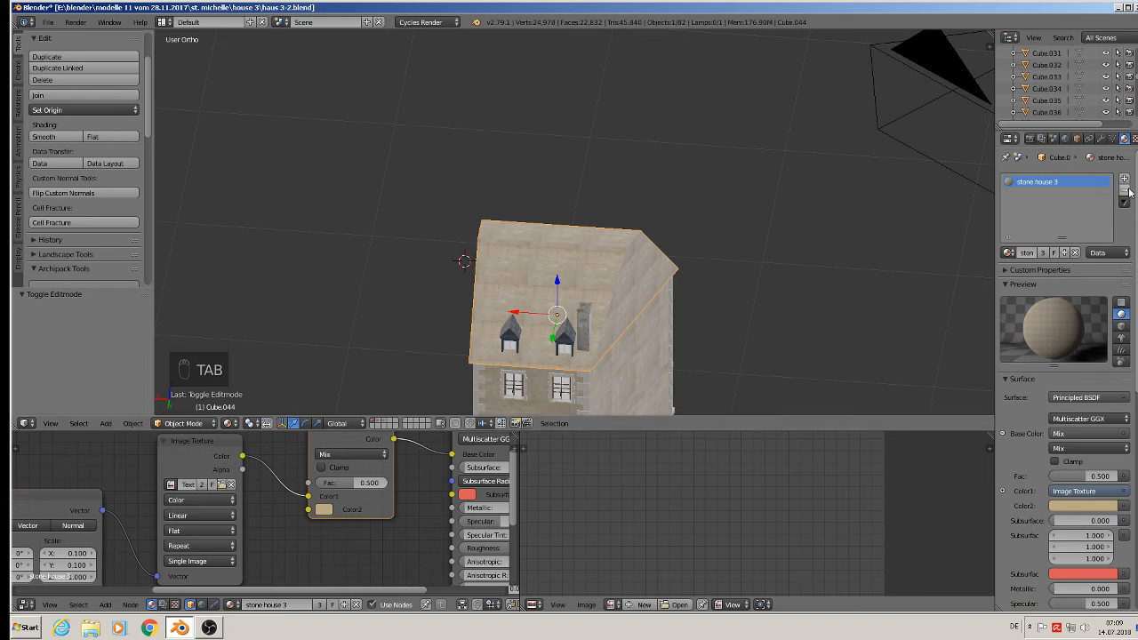
Replace the roof's stone house 3 material with the existing material named roof.
click(1125, 190)
click(1006, 254)
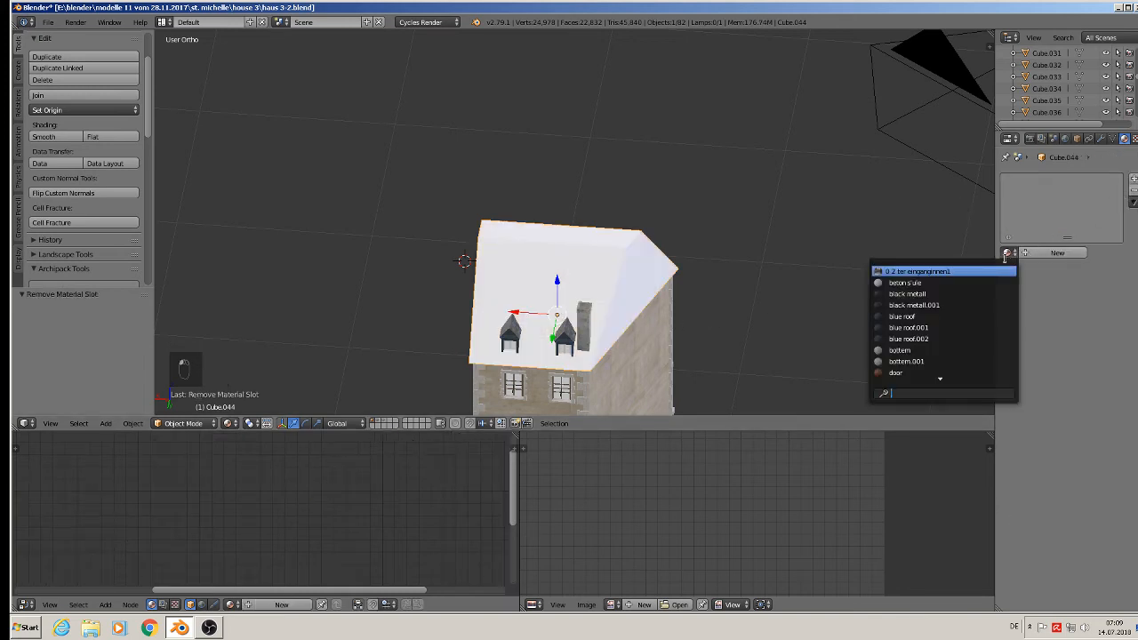
text(ro)
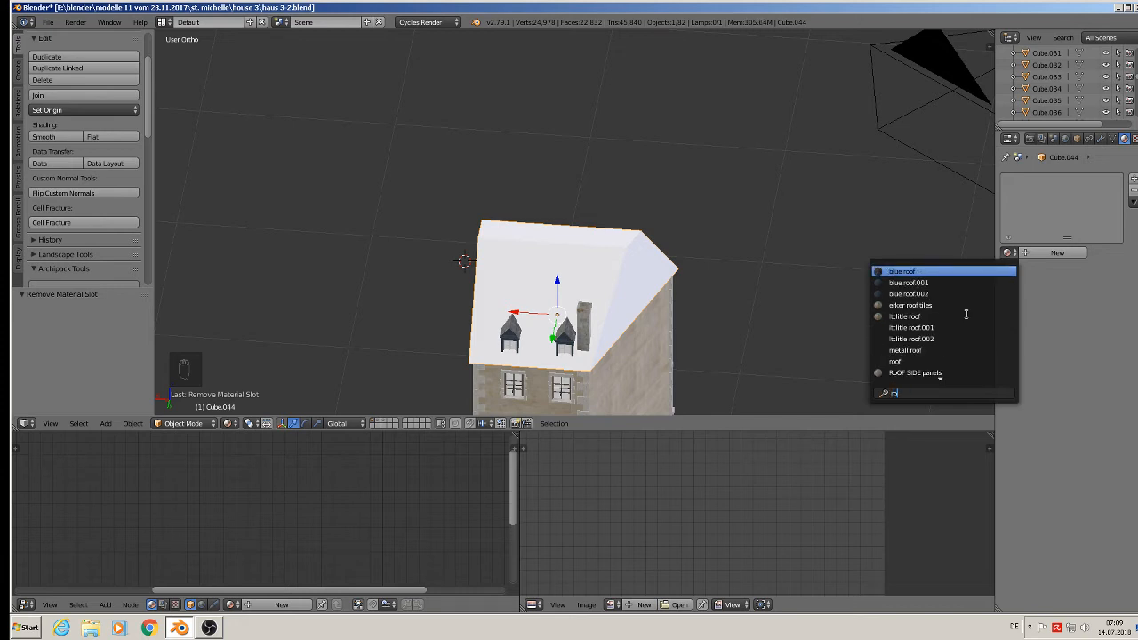
click(940, 361)
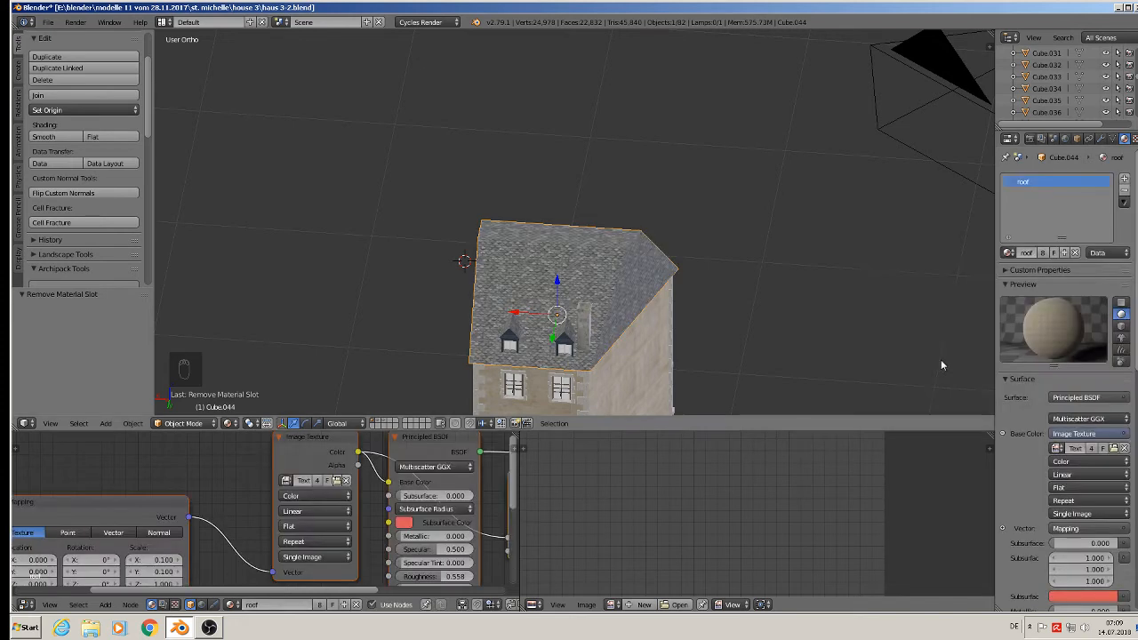
Rotate the UVs of the roof's end slope by 180° so its slate tiles face correctly.
scroll(602, 336, up, 2)
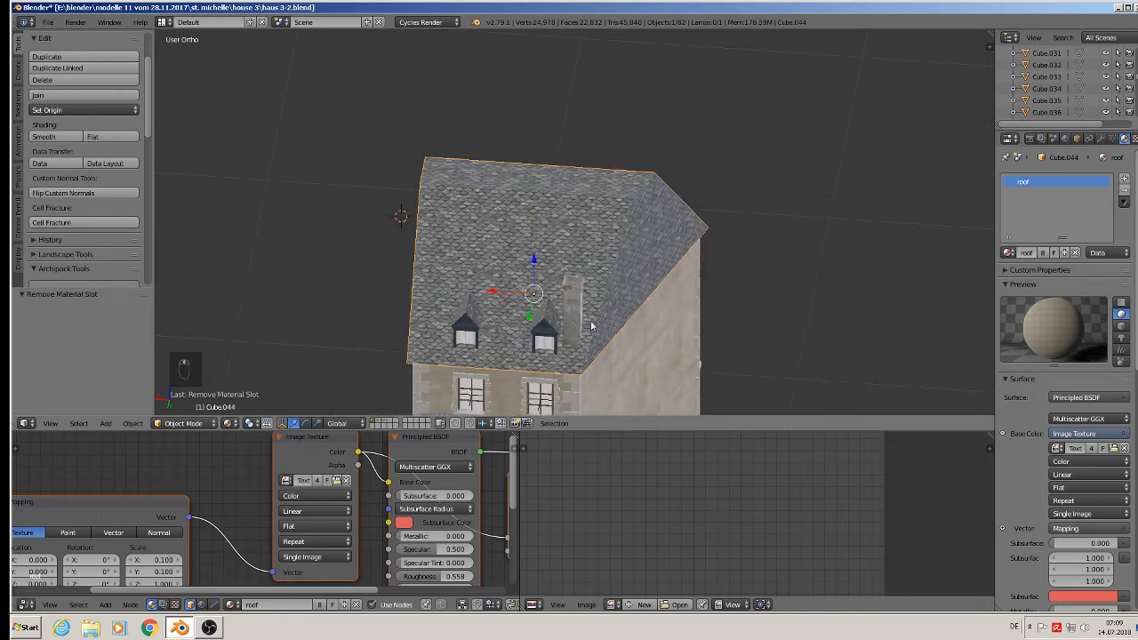
middle_drag(562, 270, 684, 256)
scroll(514, 283, up, 3)
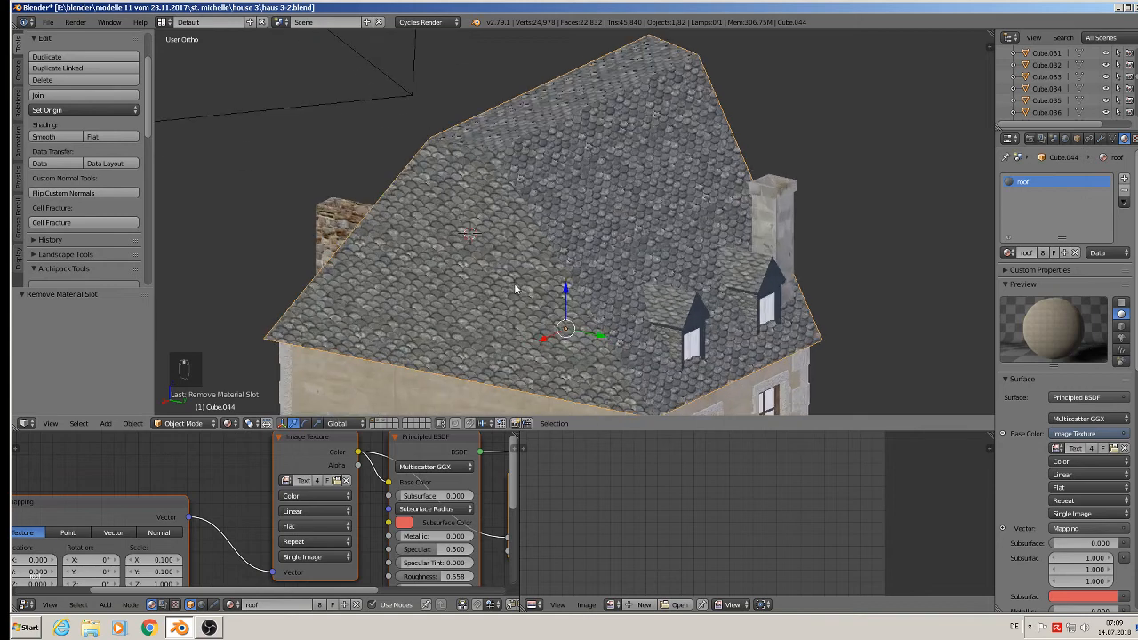
key(Tab)
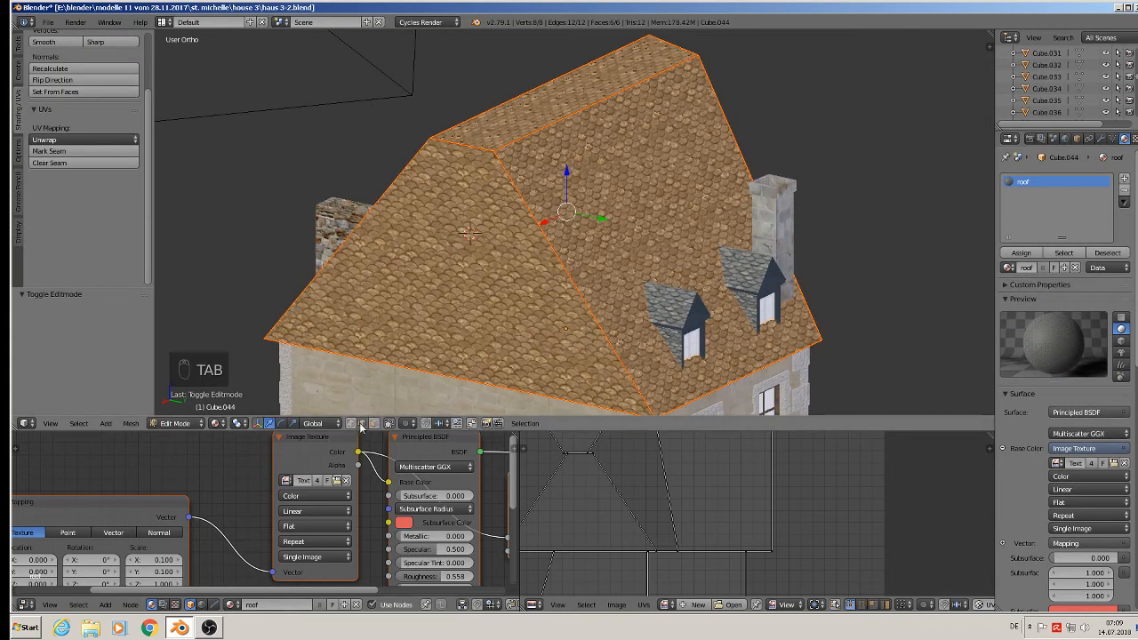
right_click(449, 263)
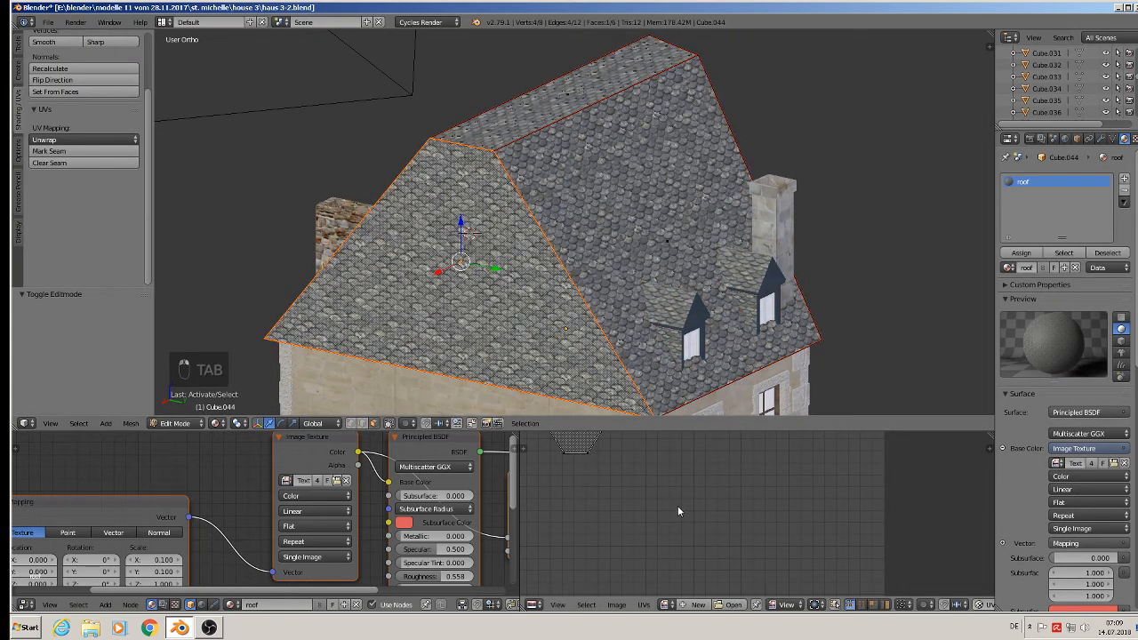
key(a)
text(r)
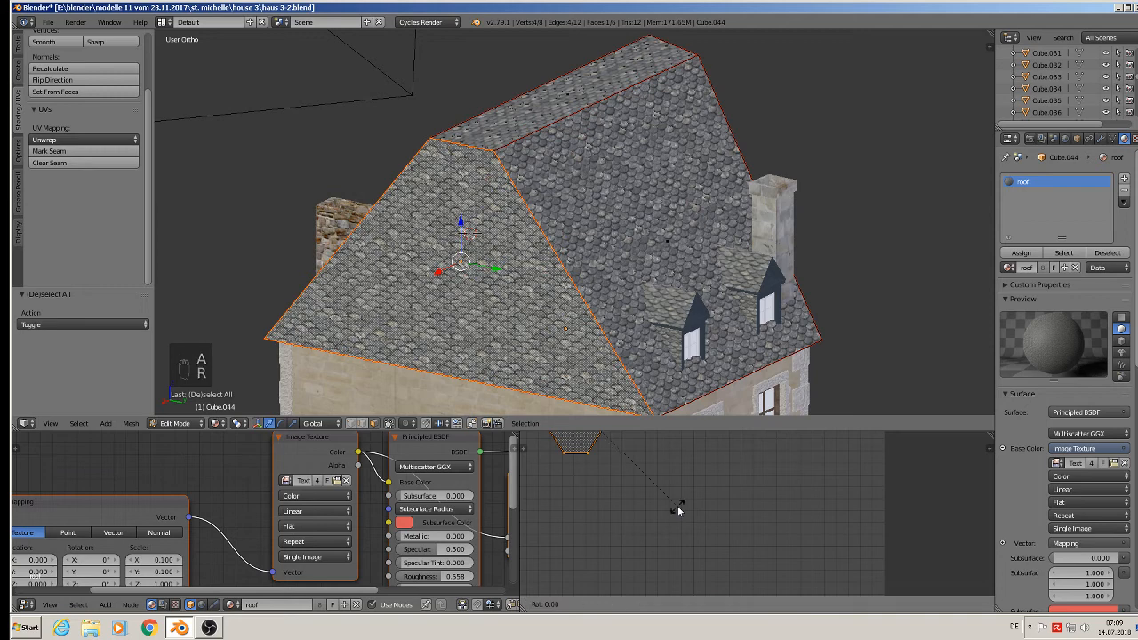
text(180)
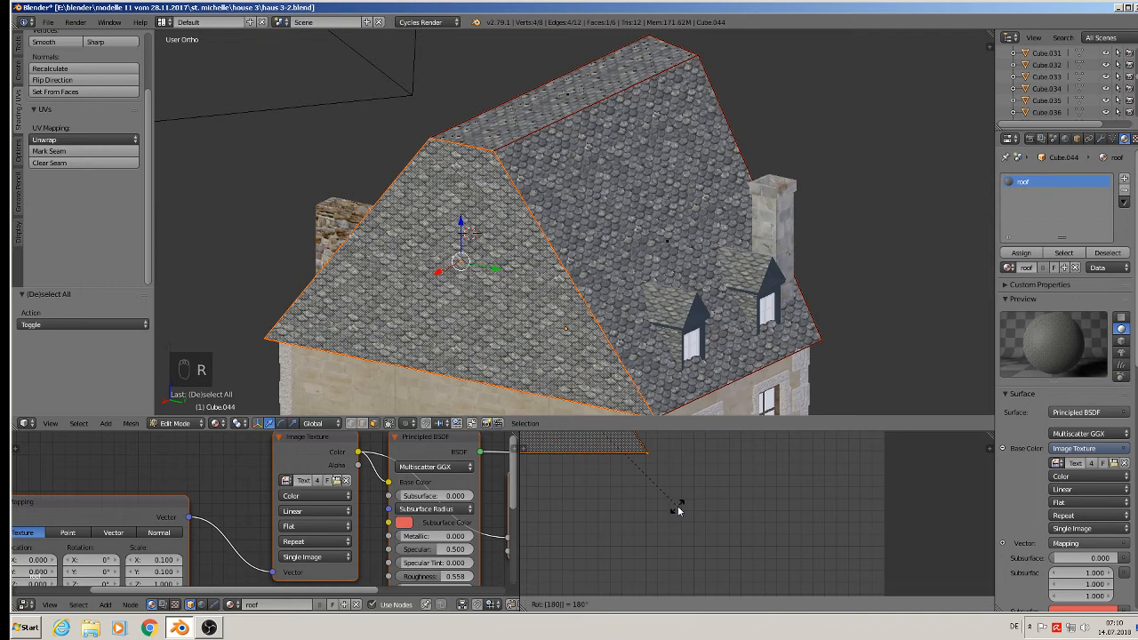
key(Return)
Rotate the UVs of the roof slope with the three dormers by 90° and again by 180°.
middle_drag(655, 374, 676, 175)
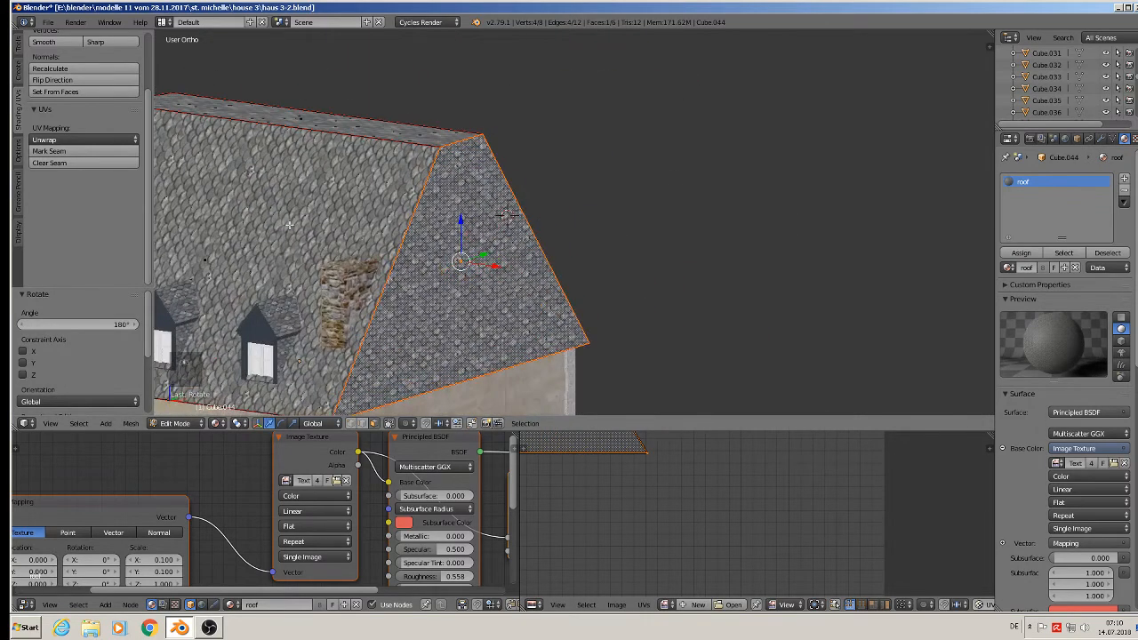
shift+middle_drag(289, 225, 526, 210)
right_click(452, 236)
key(a)
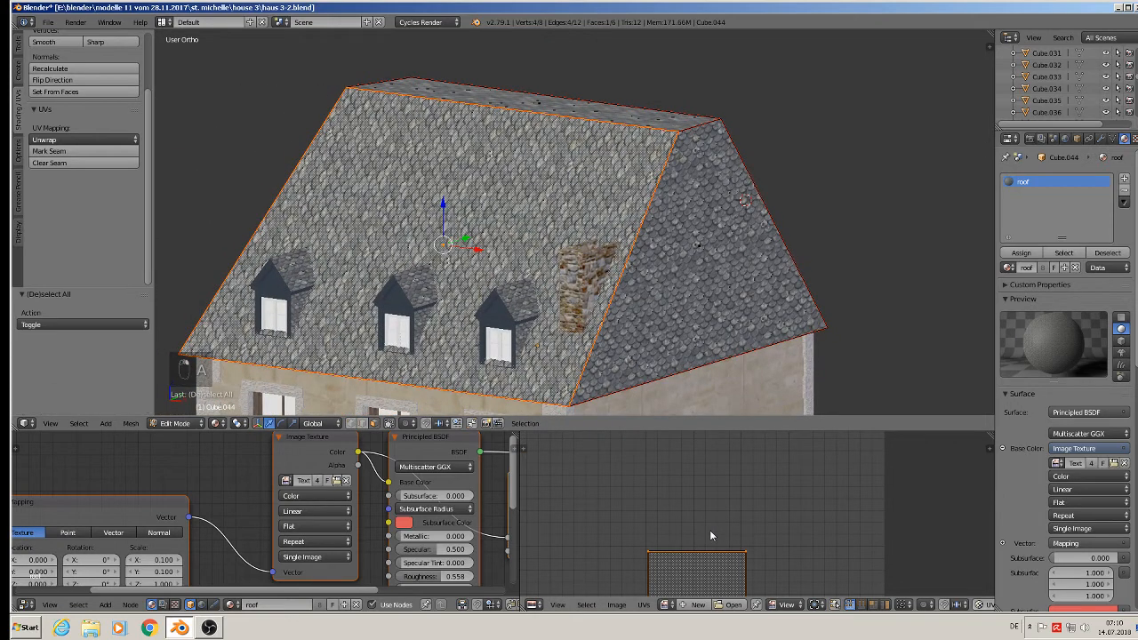
text(r90)
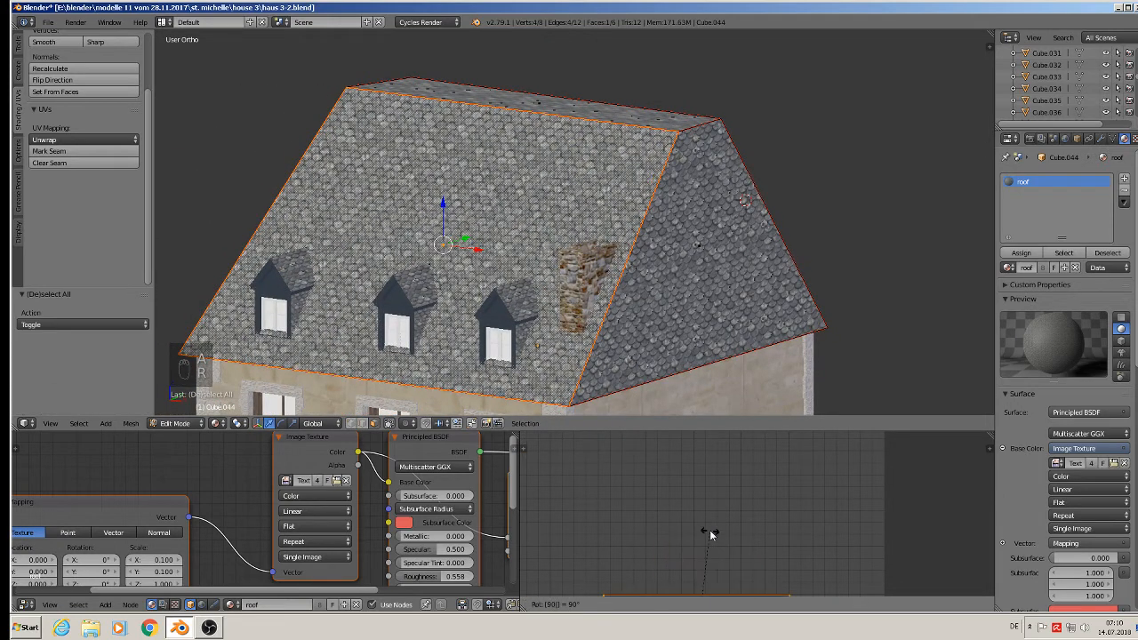
key(Return)
text(r1)
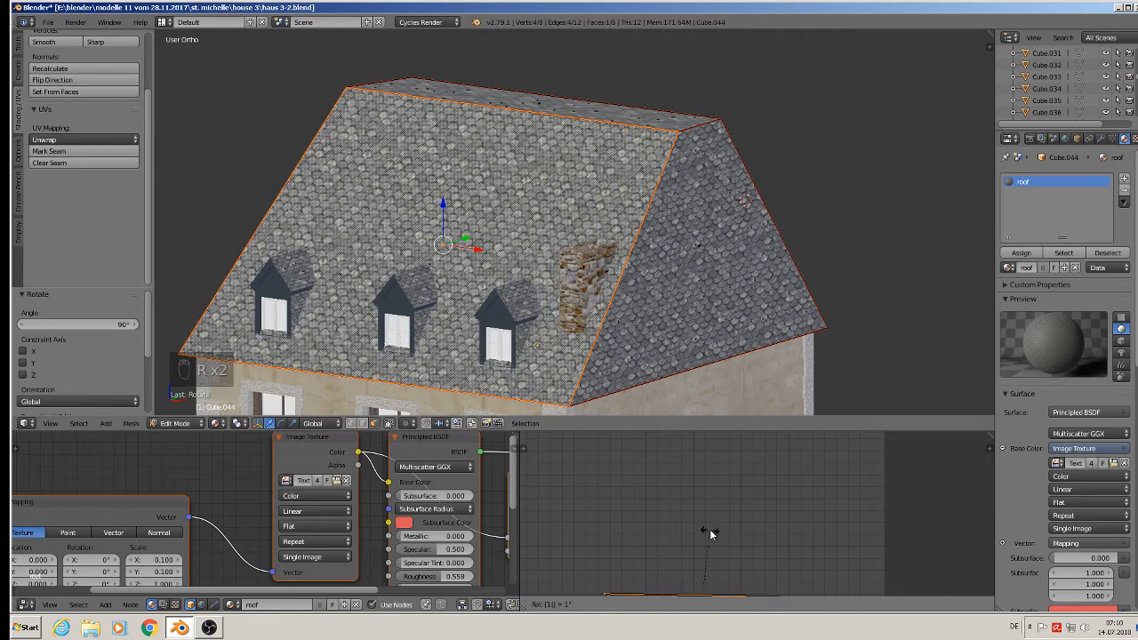
text(80)
key(Return)
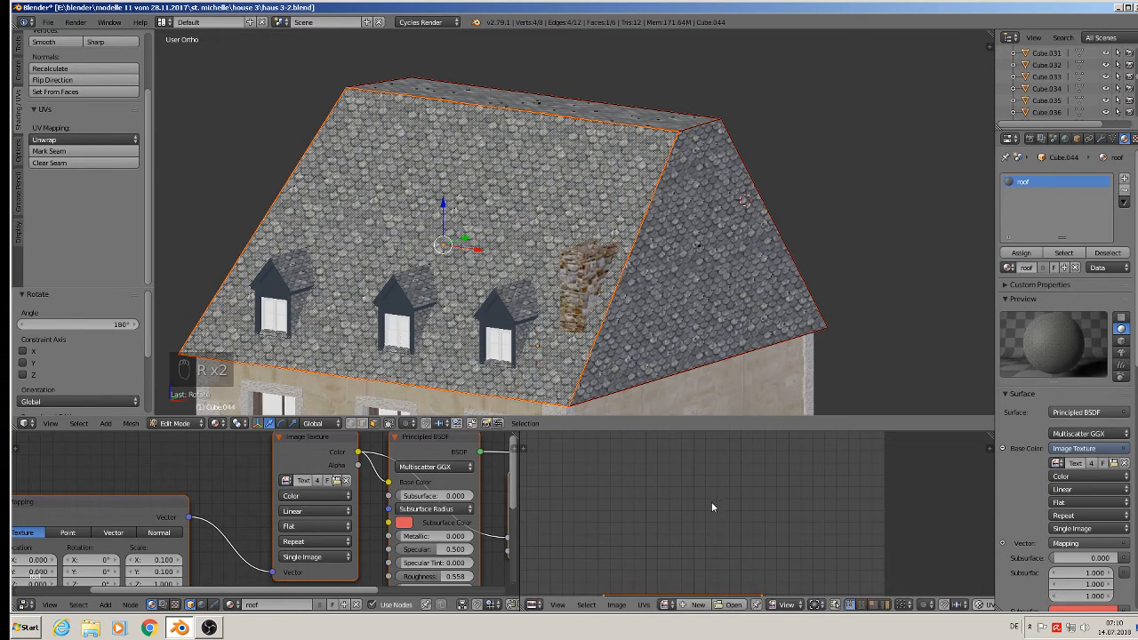
Lower the roof's narrow top face slightly along Z, deselect everything and leave roof editing.
middle_drag(712, 267, 223, 270)
key(a)
key(a)
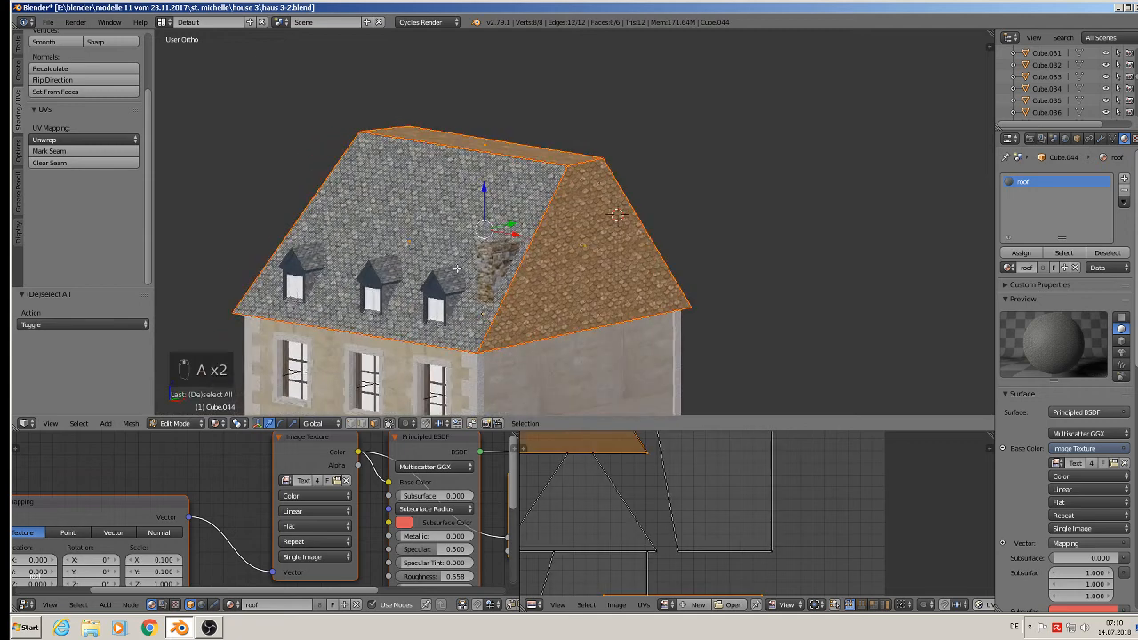
key(a)
middle_drag(453, 272, 602, 267)
key(a)
scroll(603, 302, down, 3)
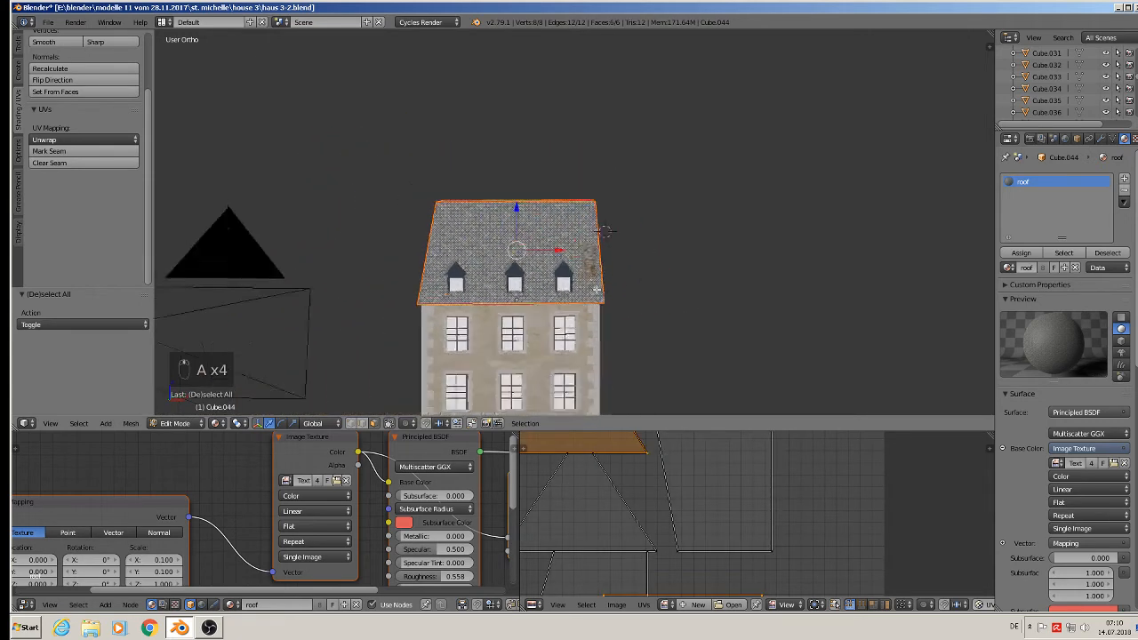
shift+middle_drag(603, 310, 531, 213)
scroll(589, 169, up, 1)
right_click(495, 91)
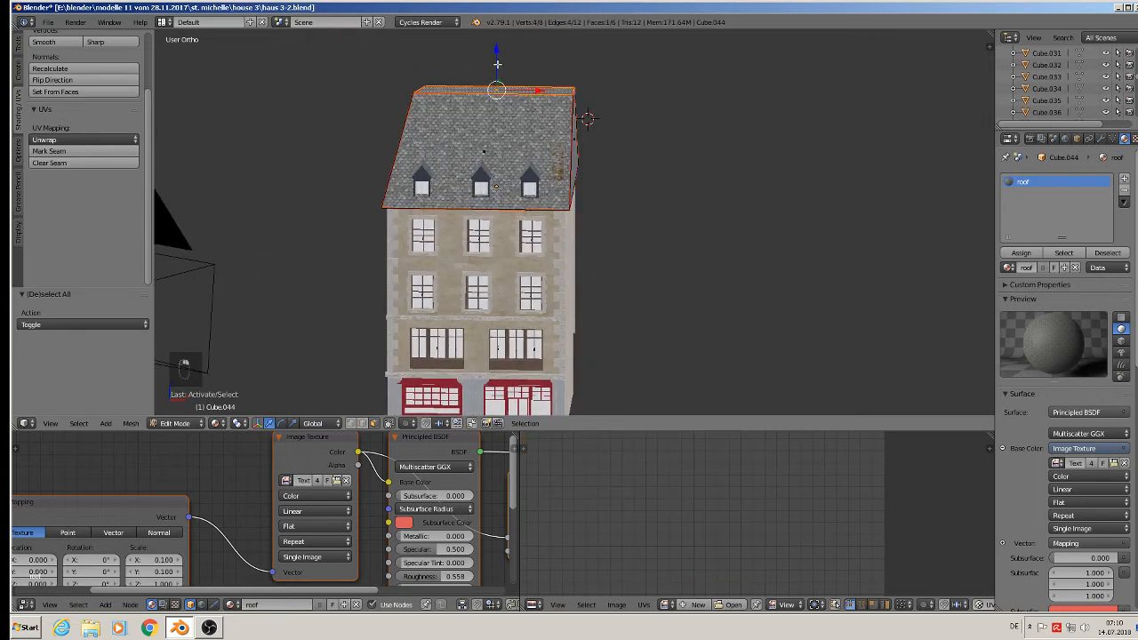
drag(497, 64, 496, 81)
key(a)
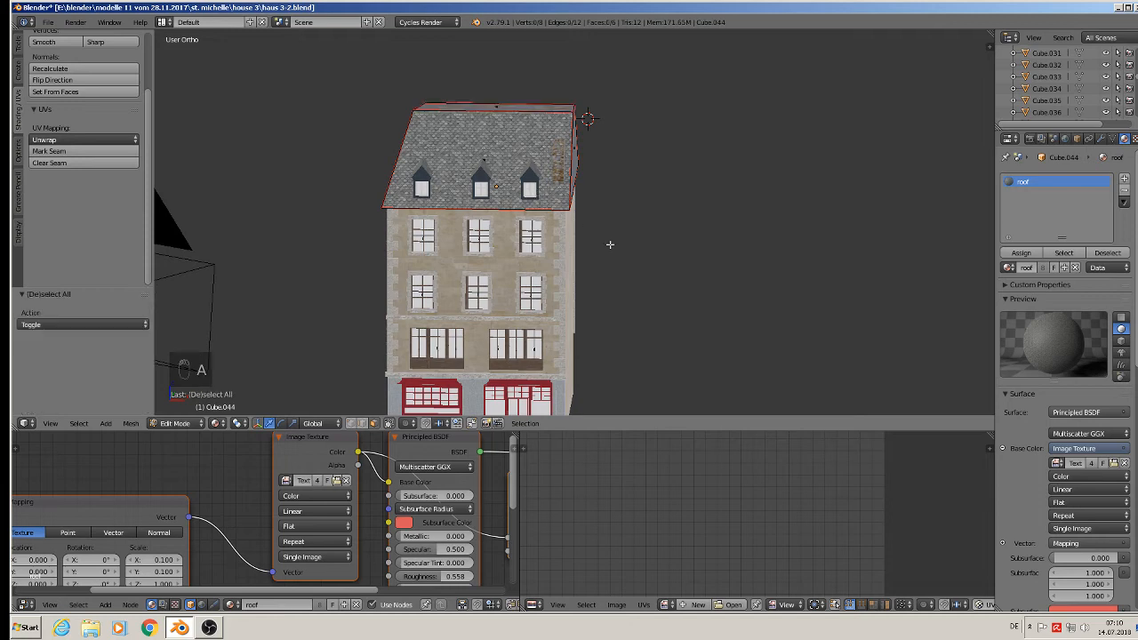
middle_drag(610, 244, 502, 313)
key(Tab)
Delete the two leftover upright pieces floating beside the lowest reference photo.
scroll(588, 258, down, 1)
scroll(617, 266, down, 3)
scroll(571, 169, up, 6)
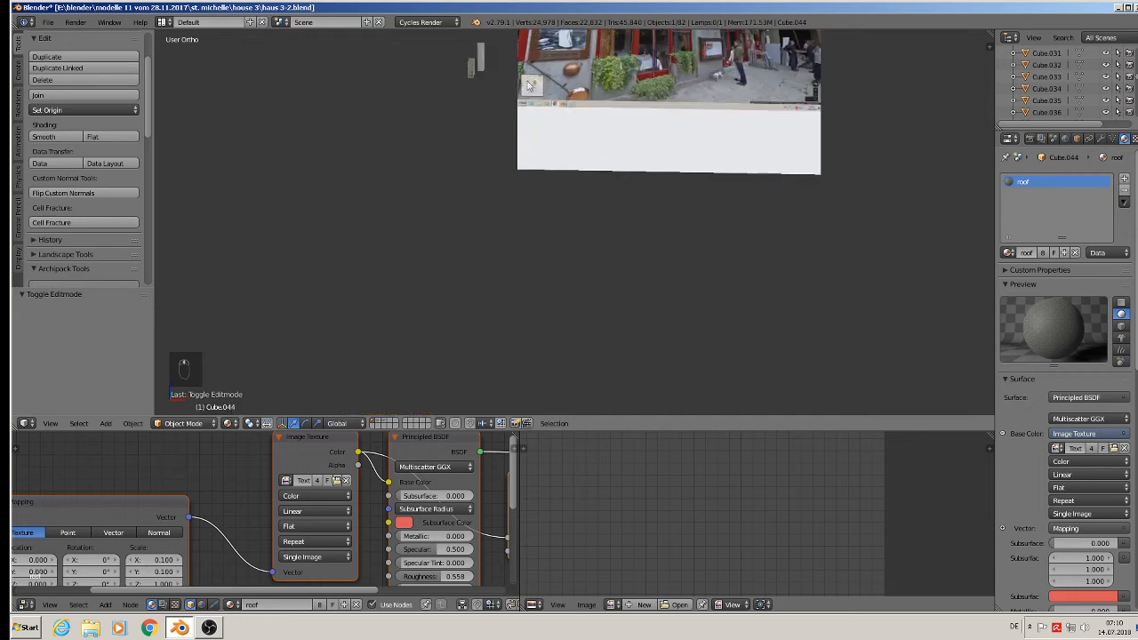
click(483, 56)
key(x)
click(472, 61)
click(471, 68)
key(x)
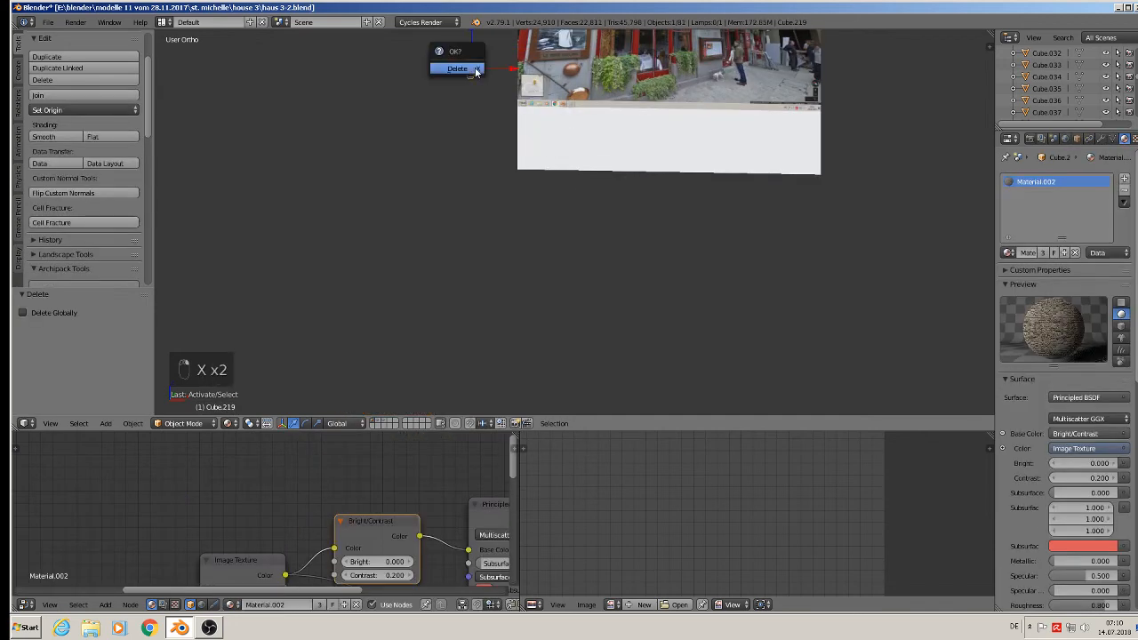
click(472, 68)
Move the spare dormer between the reference photos to the second layer.
shift+middle_drag(625, 138, 572, 326)
scroll(572, 325, down, 3)
scroll(622, 302, up, 3)
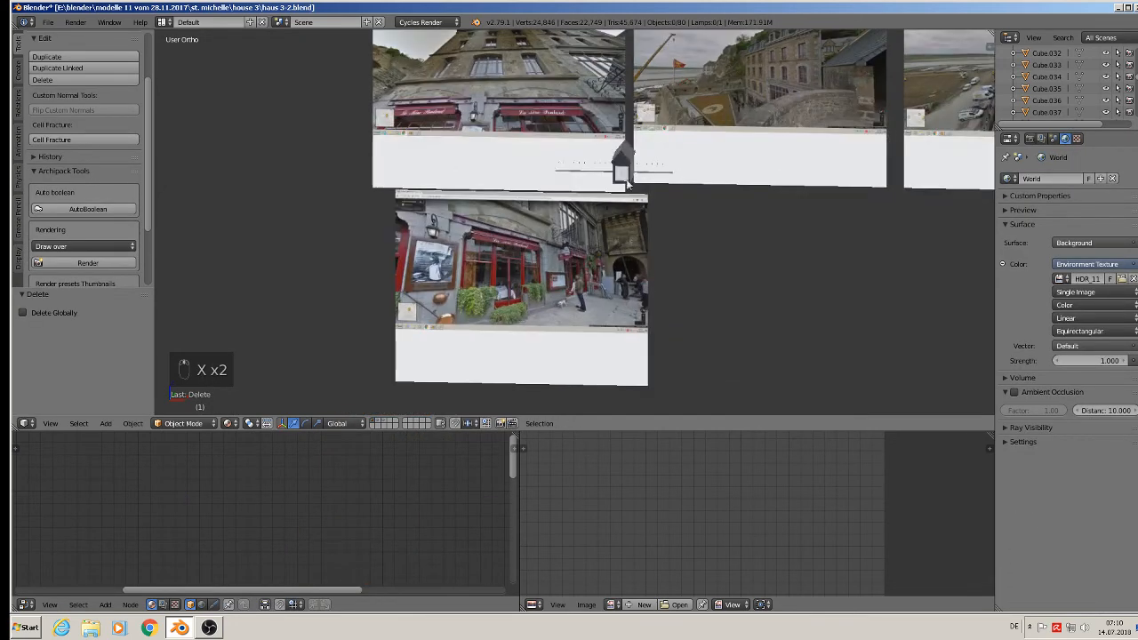
right_click(619, 161)
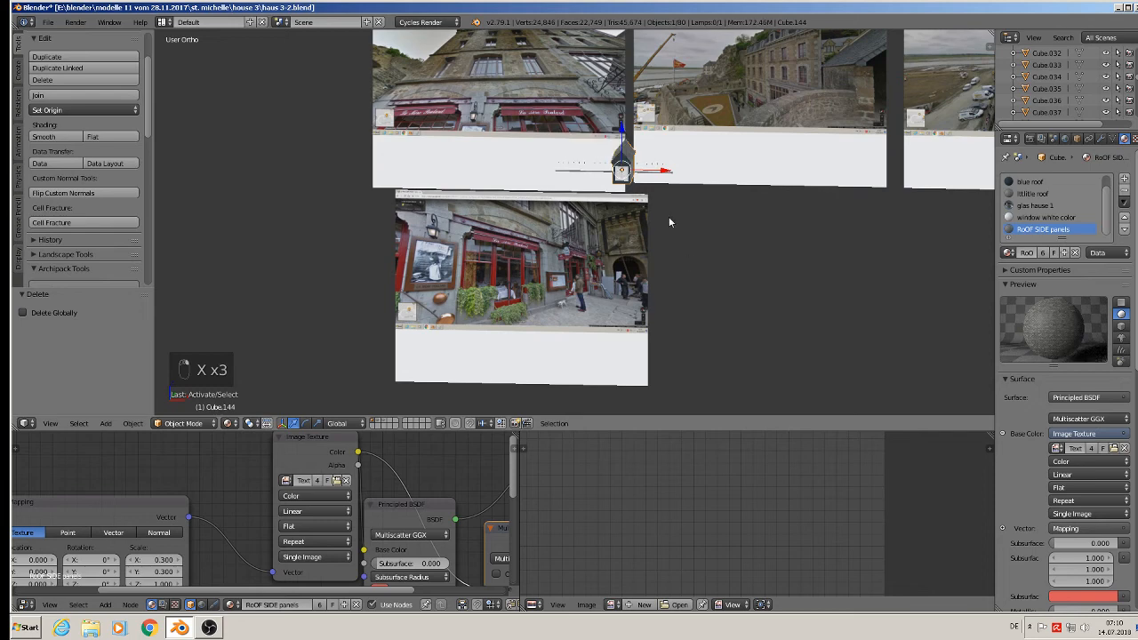
scroll(669, 222, up, 2)
key(m)
click(771, 238)
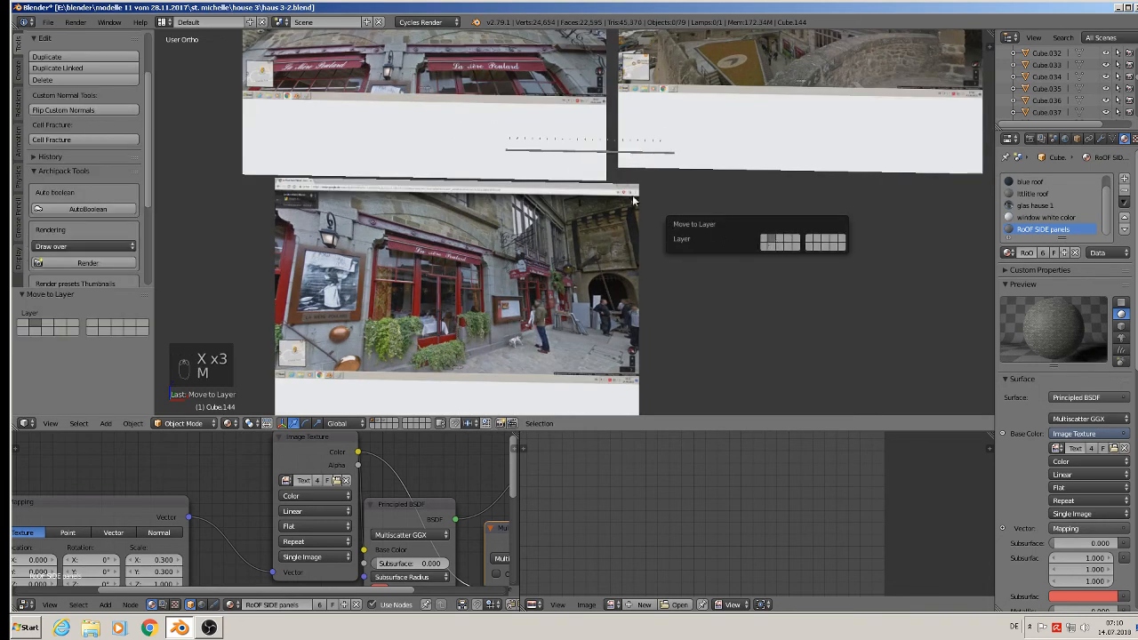
Delete the row of small metal cylinders above the long metal bar.
scroll(569, 158, up, 4)
right_click(554, 116)
key(x)
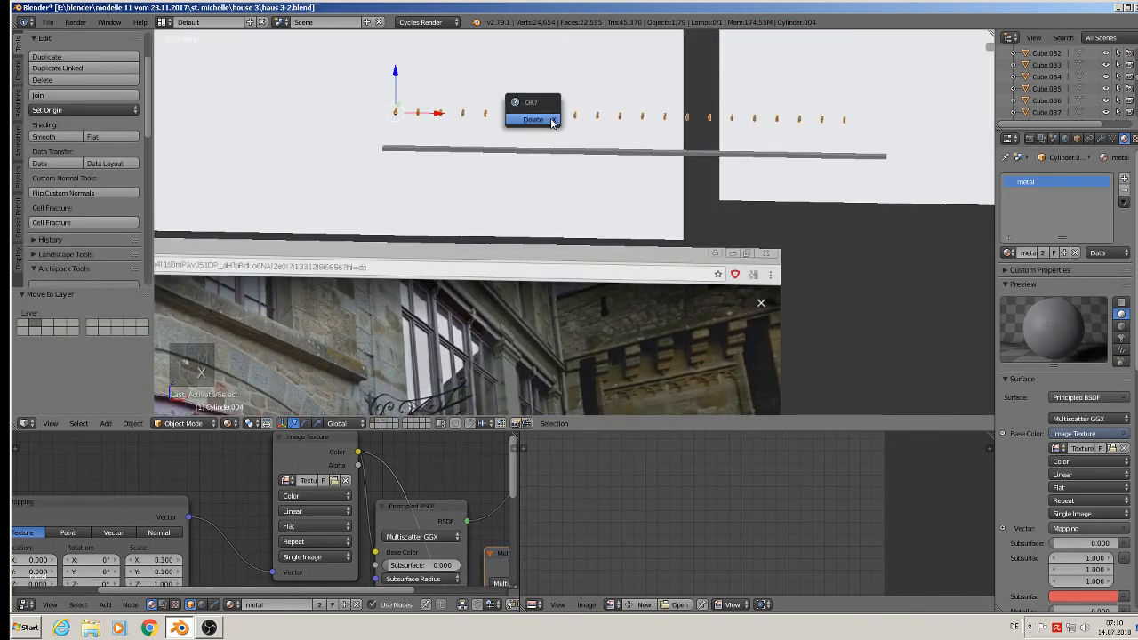
click(551, 122)
Move the long metal bar in front of the reference photos to the fourth layer.
scroll(552, 160, down, 2)
right_click(554, 158)
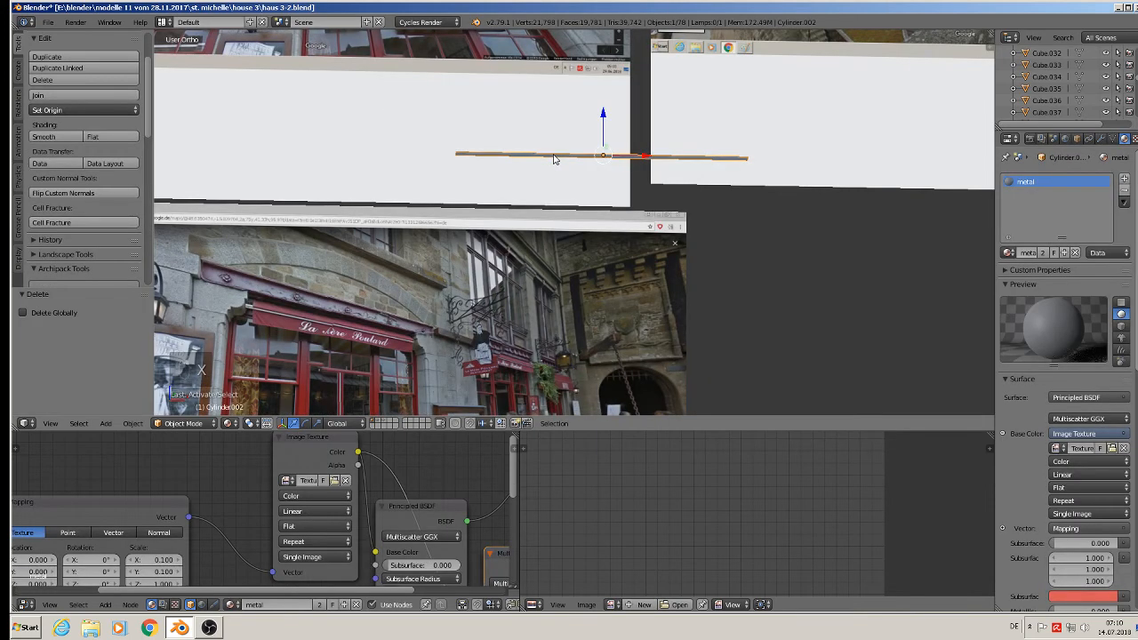
scroll(554, 158, down, 1)
key(m)
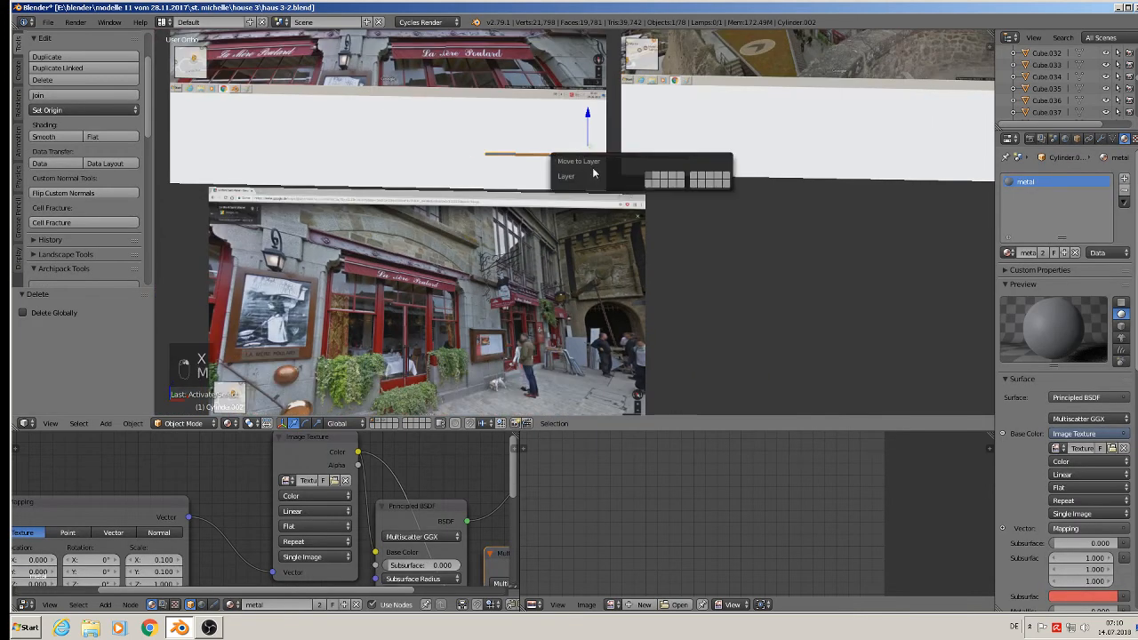
click(677, 178)
Save the cleaned-up house scene under its current file name.
scroll(610, 241, down, 5)
shift+scroll(647, 206, down, 3)
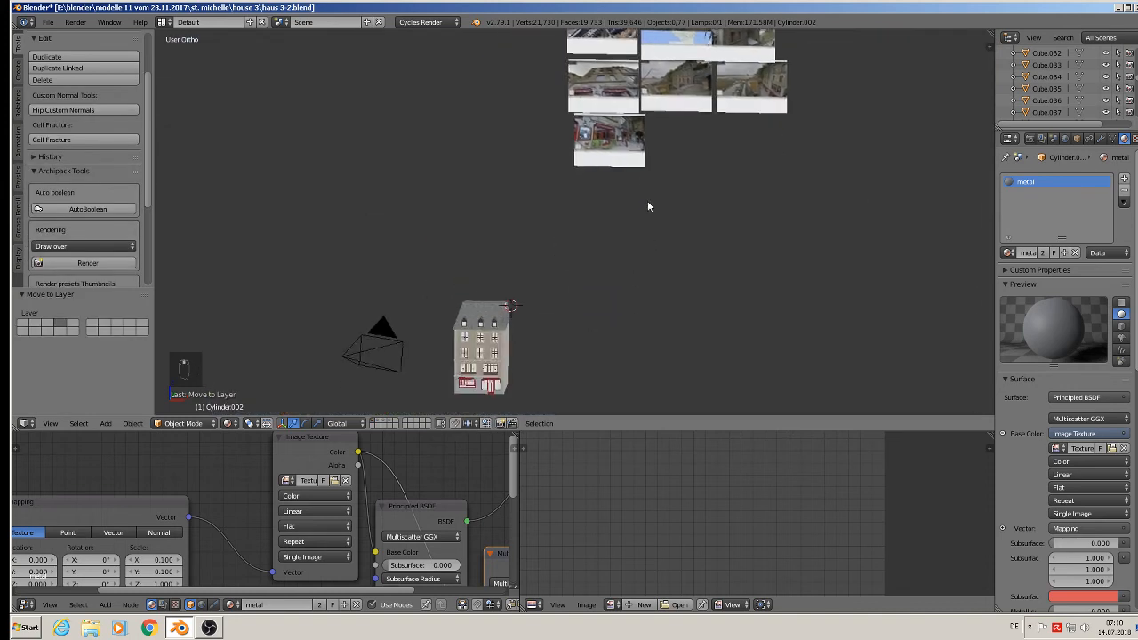
shift+scroll(647, 204, down, 2)
click(48, 22)
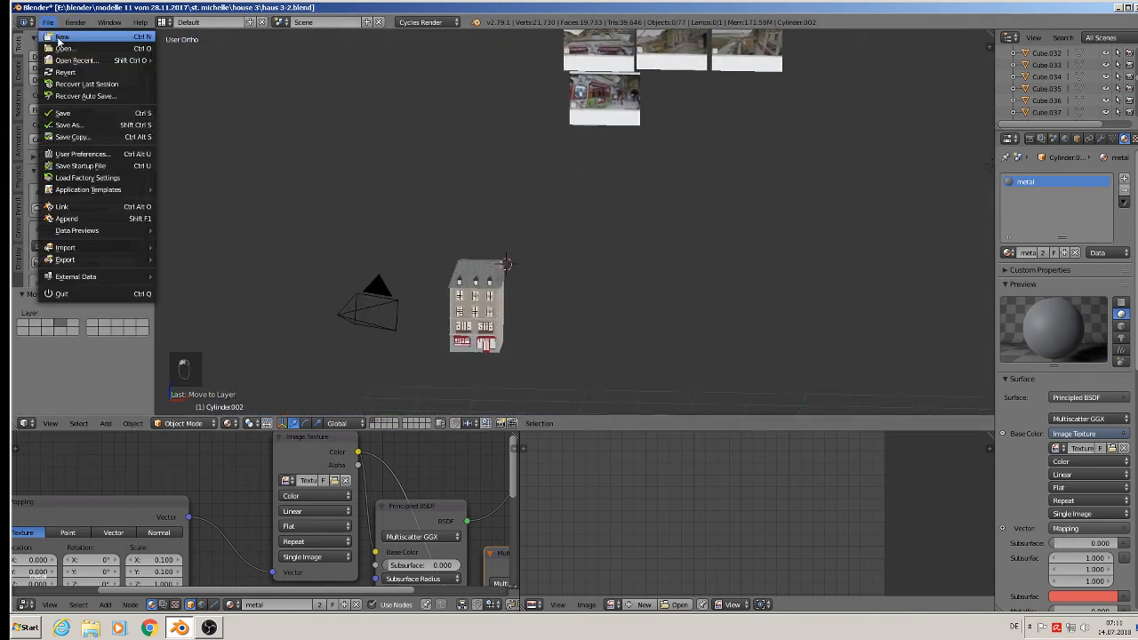
click(86, 113)
Examine the house facade and roof from several angles in Rendered viewport shading, and leave the rendered view.
shift+scroll(552, 258, up, 1)
shift+middle_drag(576, 288, 627, 183)
scroll(589, 219, up, 3)
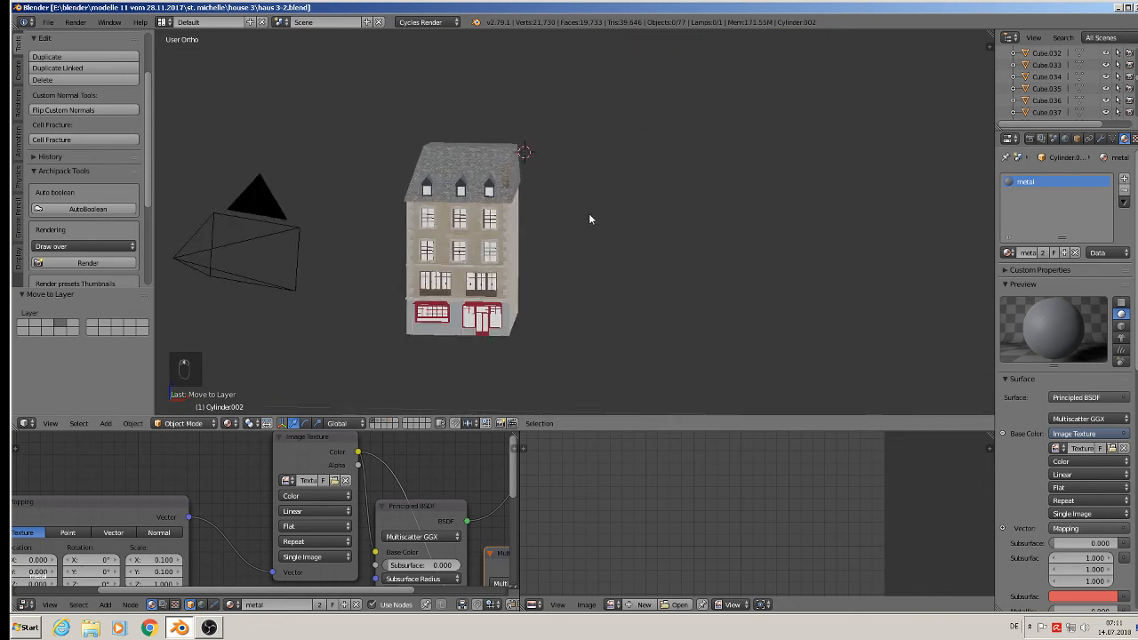
scroll(589, 219, up, 3)
shift+middle_drag(486, 272, 646, 208)
scroll(642, 208, up, 2)
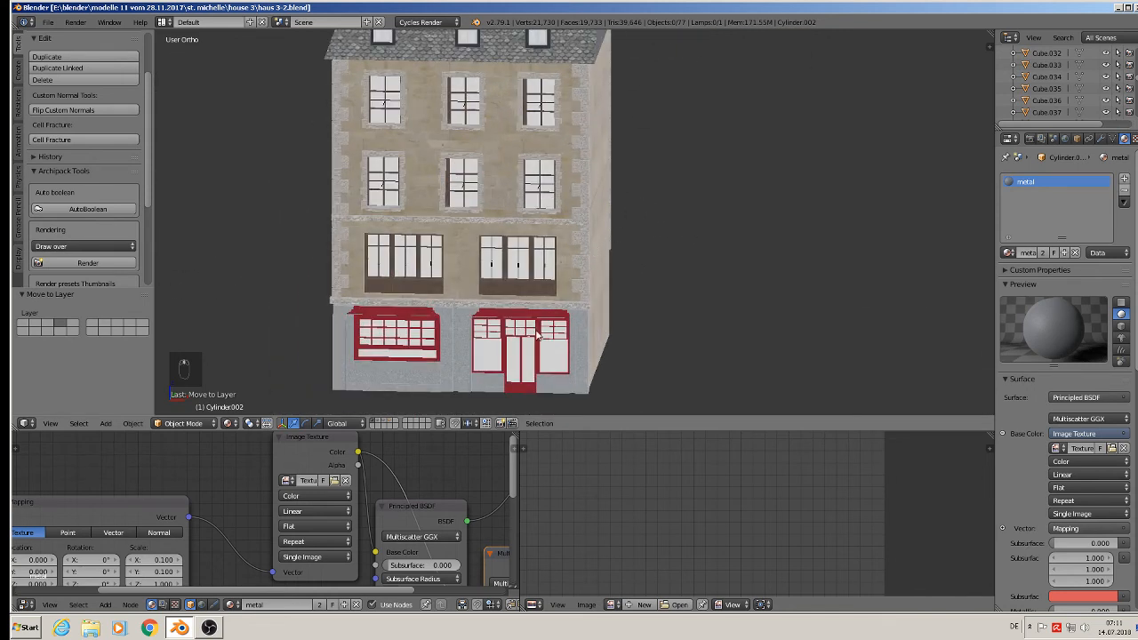
shift+scroll(551, 334, up, 2)
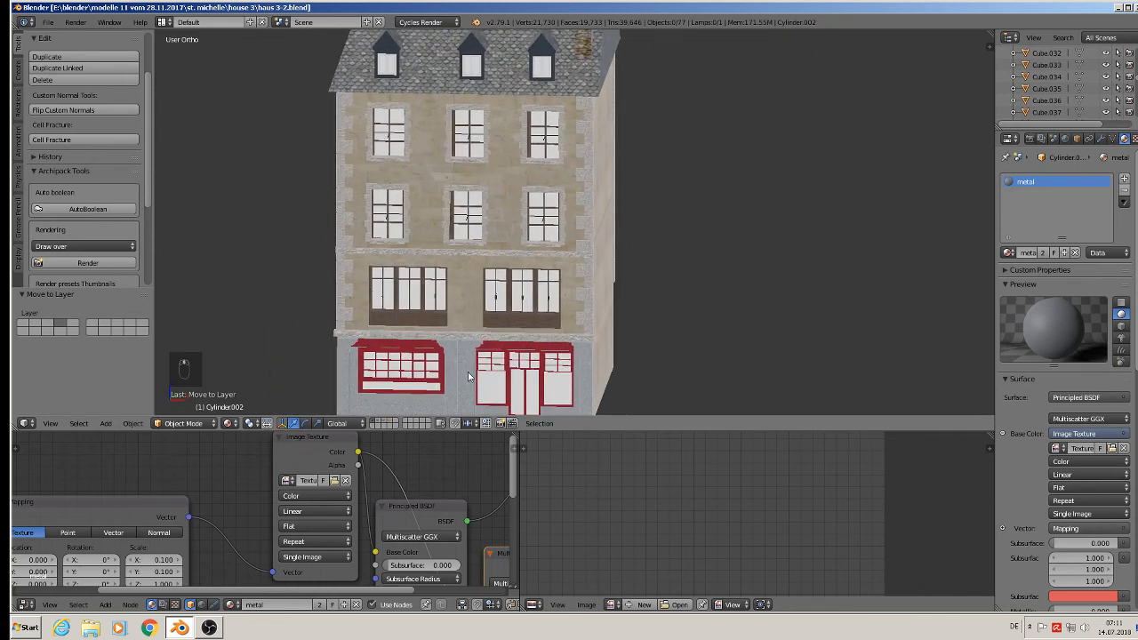
click(229, 424)
click(262, 347)
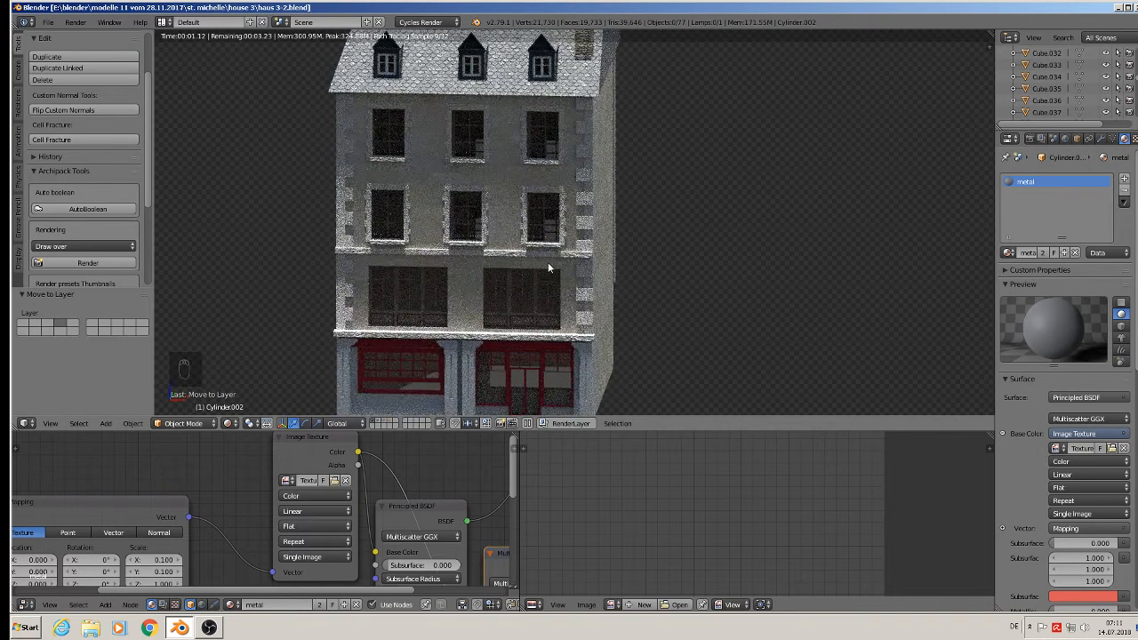
middle_drag(549, 264, 683, 330)
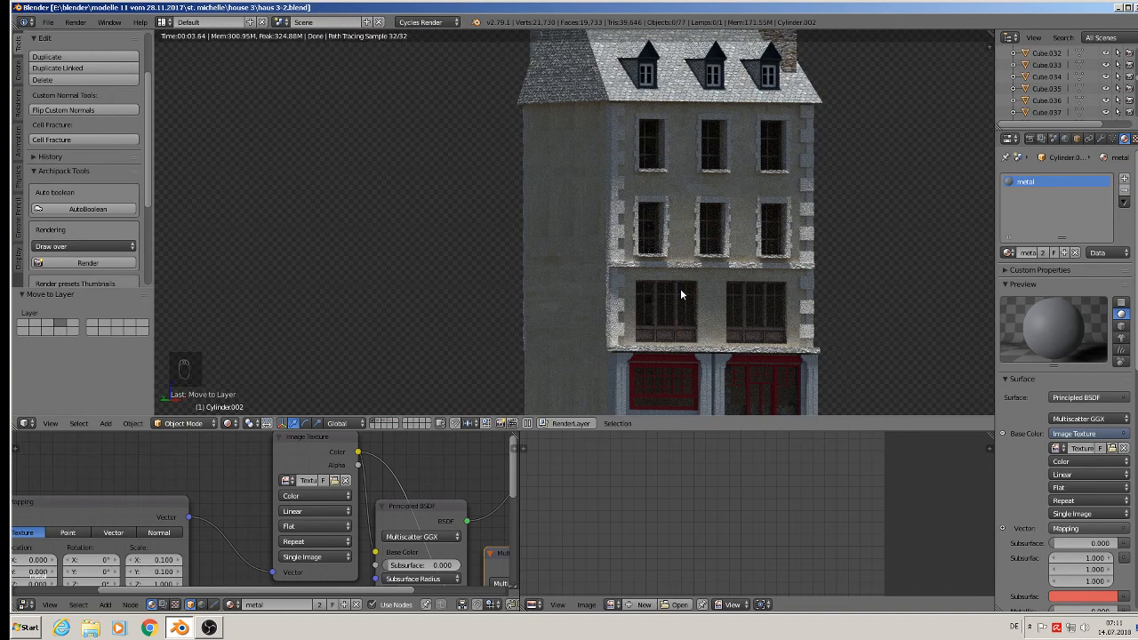
middle_drag(678, 296, 611, 305)
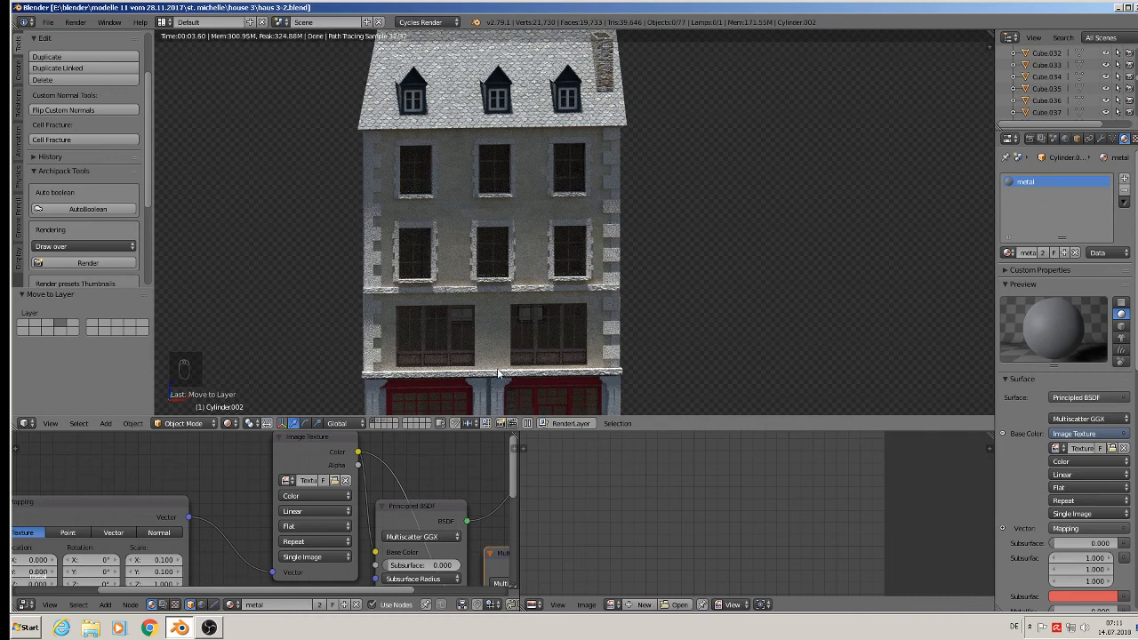
click(228, 423)
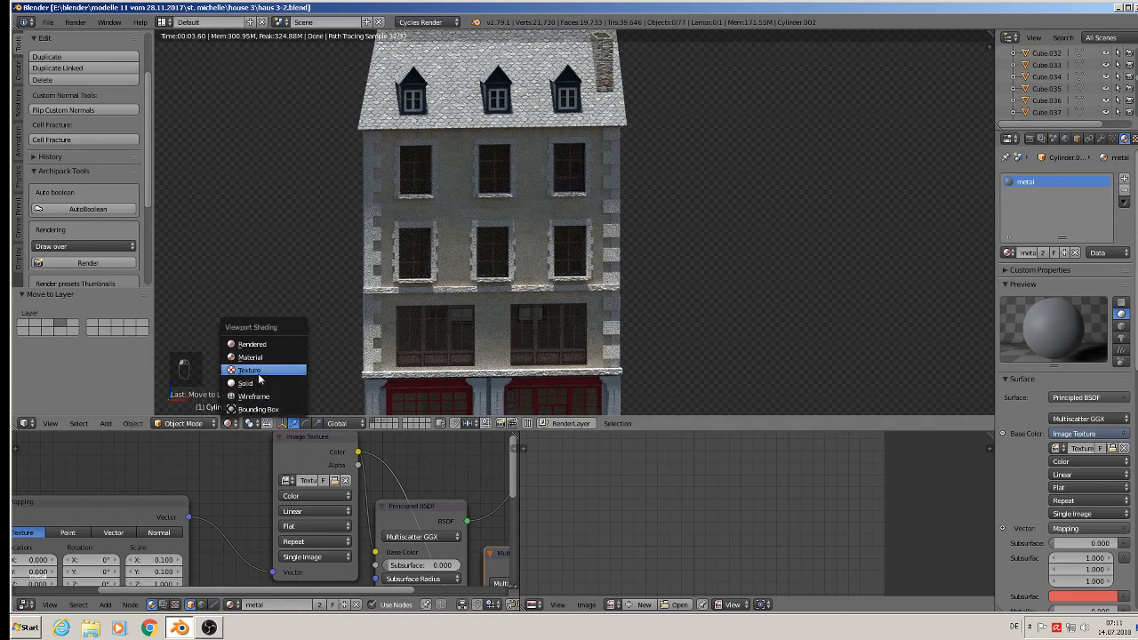
click(253, 370)
Set the Multiply node's value to 0.05 in the grez stone side material of the stone ledge above the large wooden-framed windows.
scroll(487, 189, up, 6)
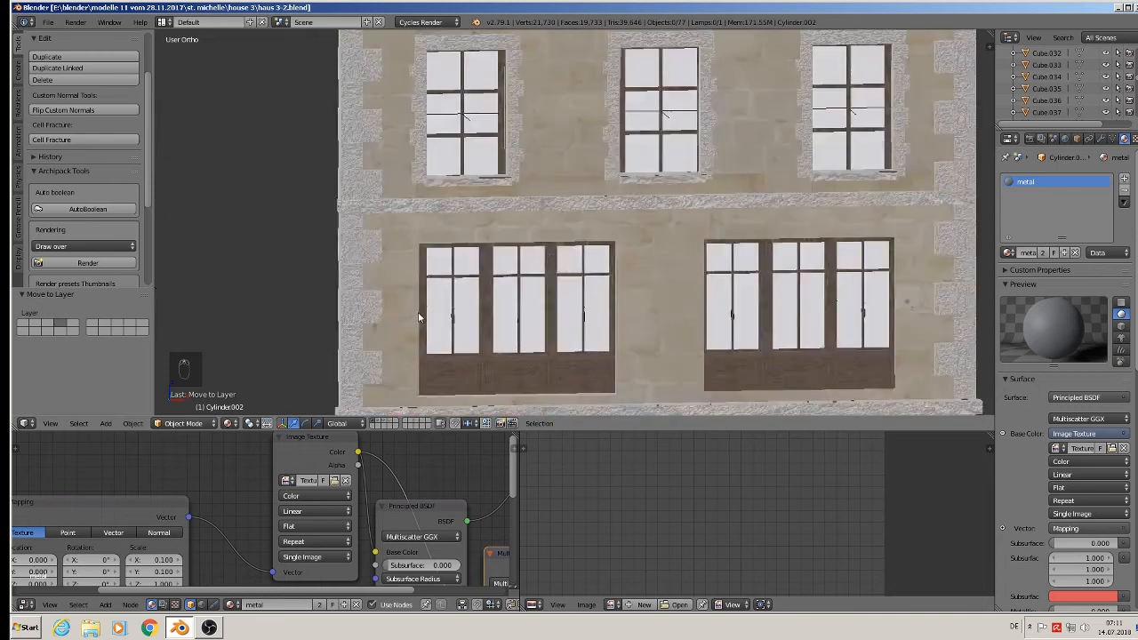
right_click(486, 185)
scroll(395, 510, down, 4)
middle_drag(391, 521, 222, 526)
scroll(380, 545, up, 2)
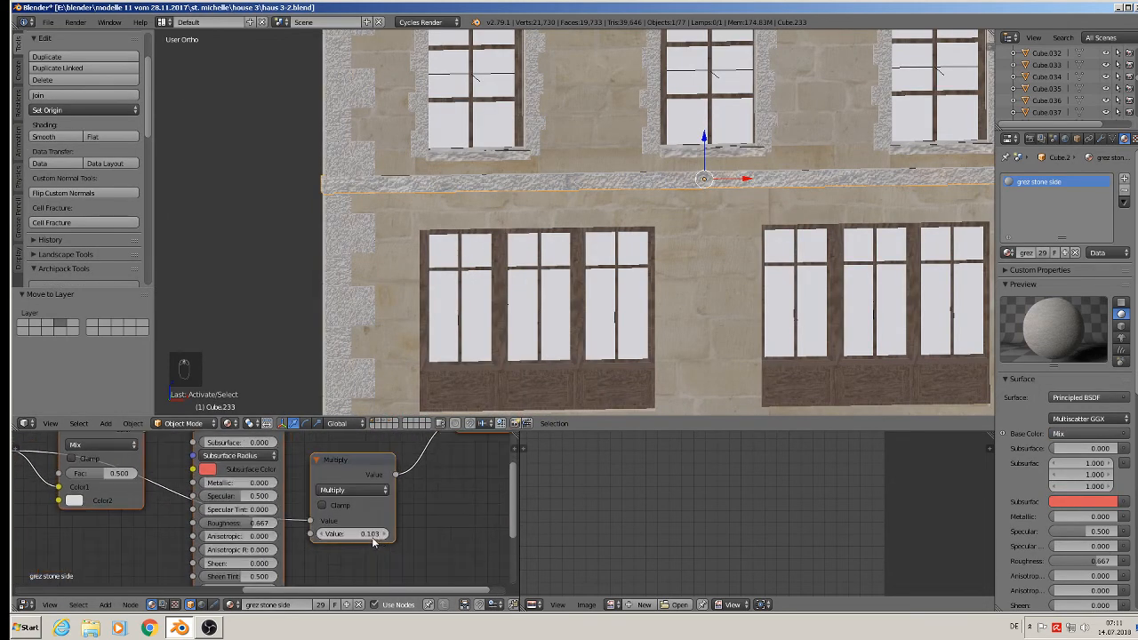
click(370, 535)
key(BackSpace)
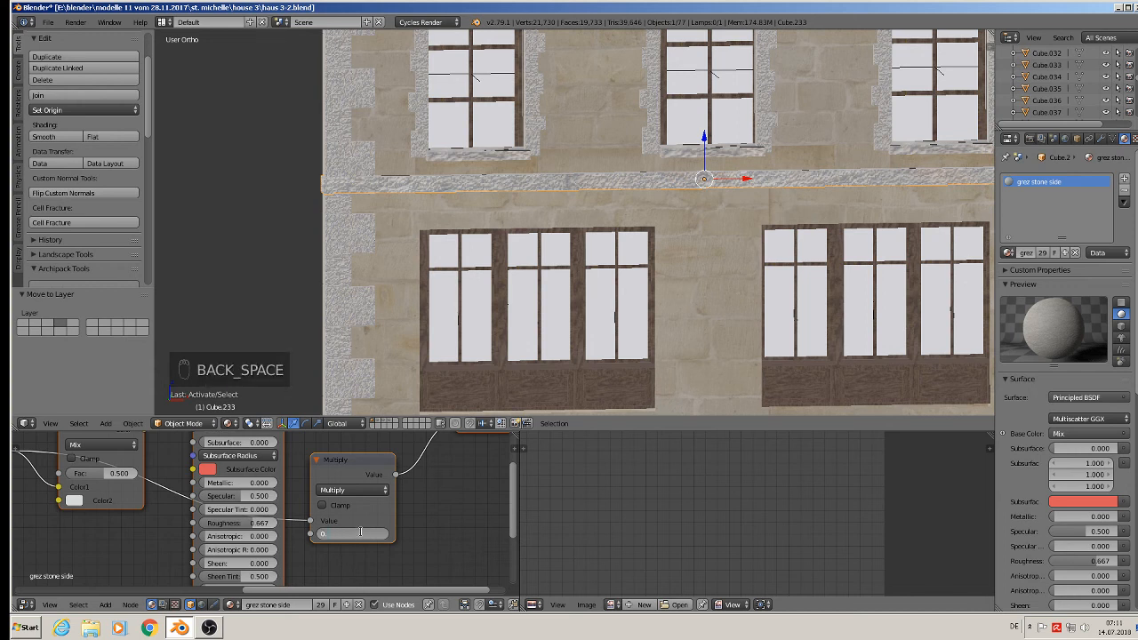
text(05)
key(Return)
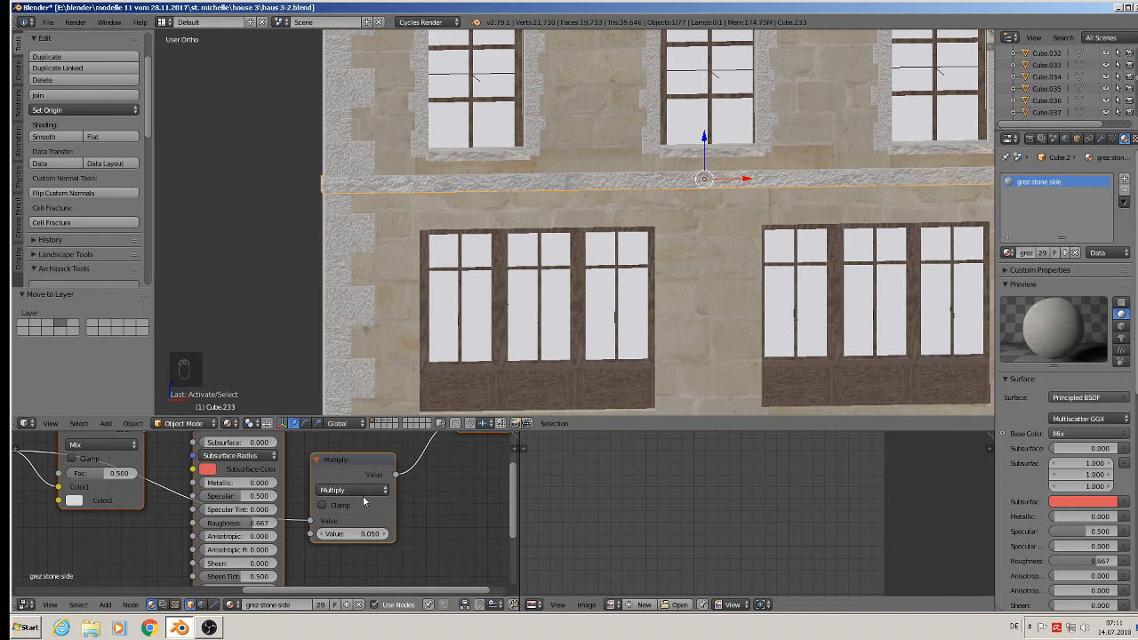
Select the stone ledge above the red shopfronts and check the Multiply node in its material.
scroll(504, 319, down, 1)
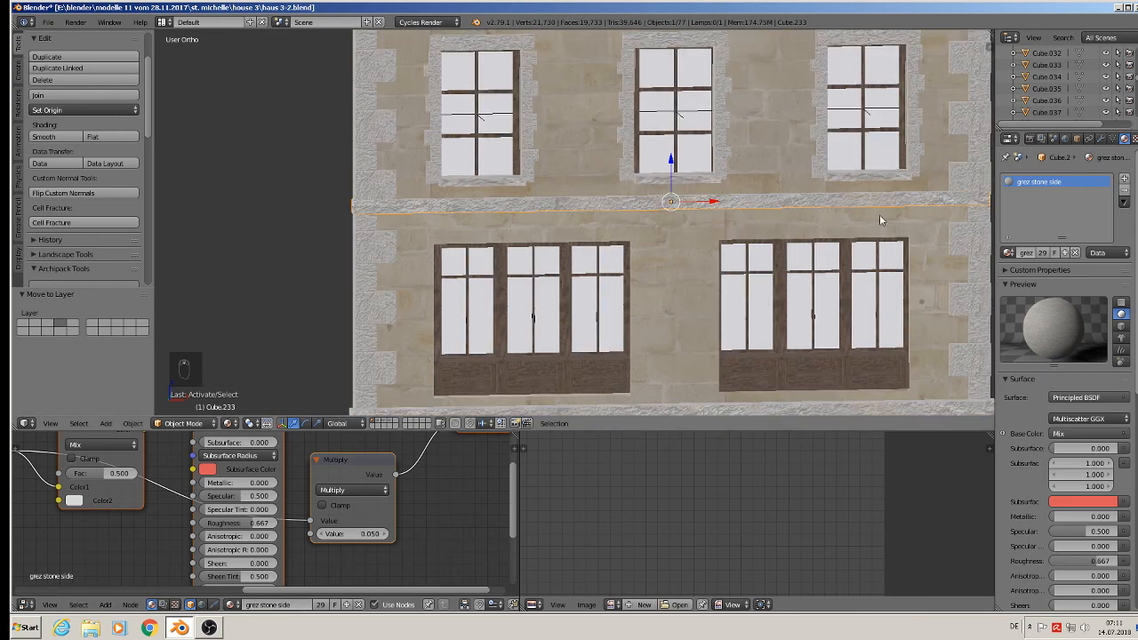
shift+middle_drag(612, 365, 564, 249)
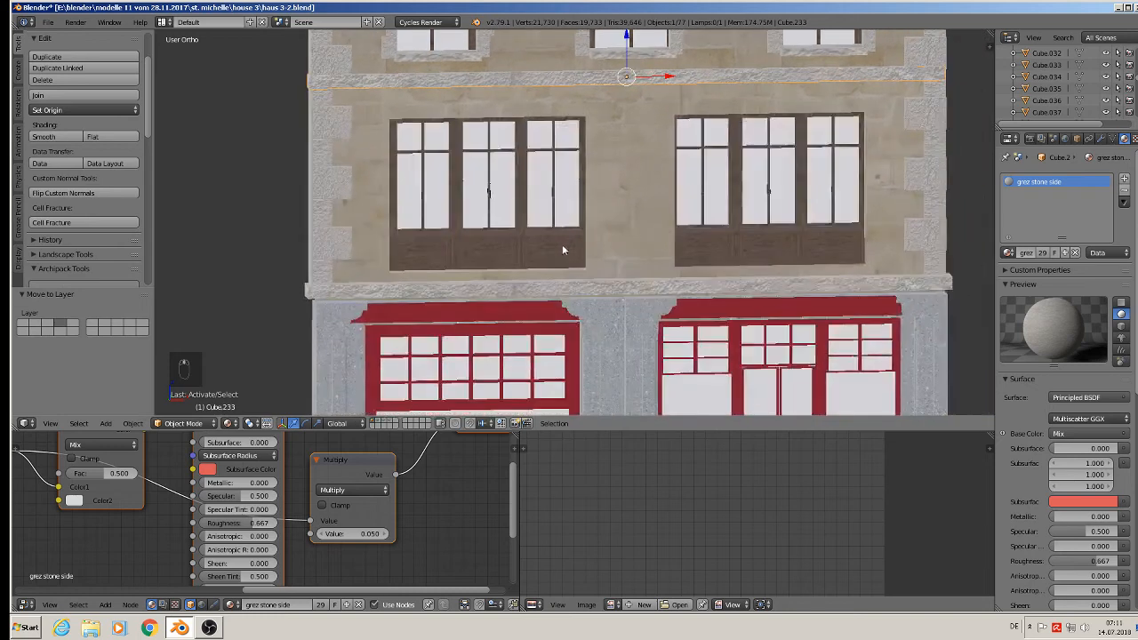
right_click(560, 294)
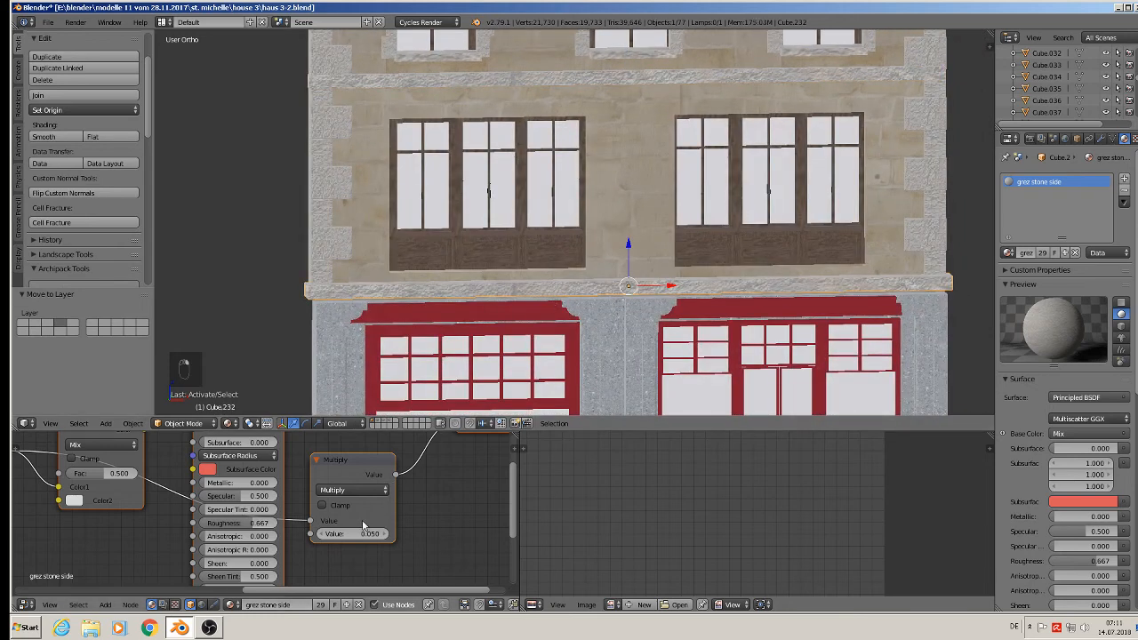
scroll(371, 521, down, 2)
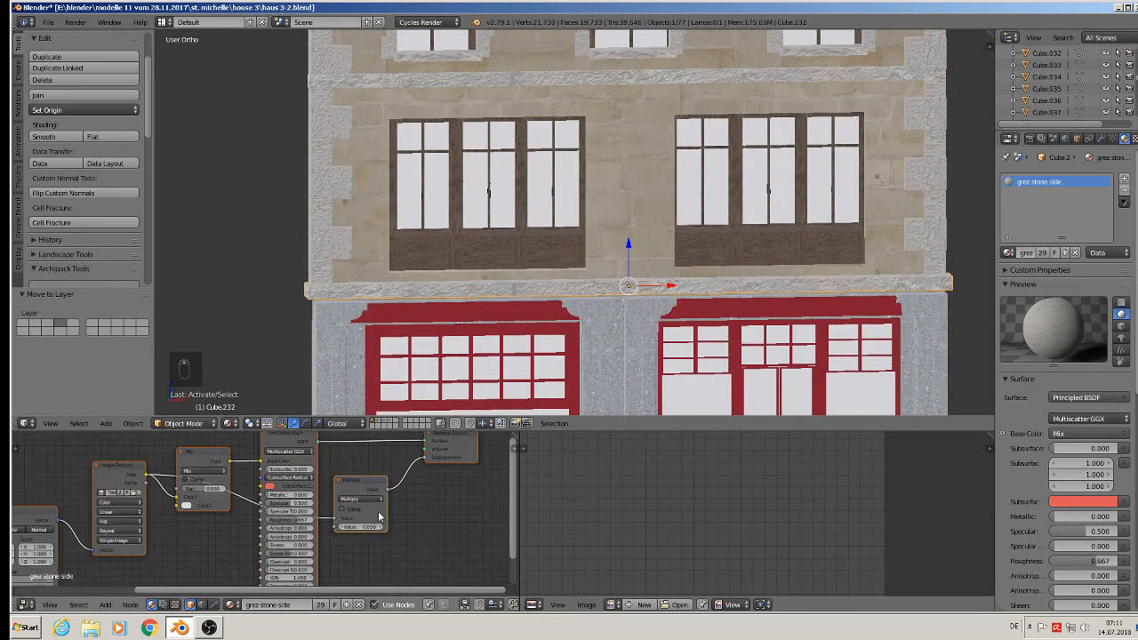
scroll(379, 516, up, 2)
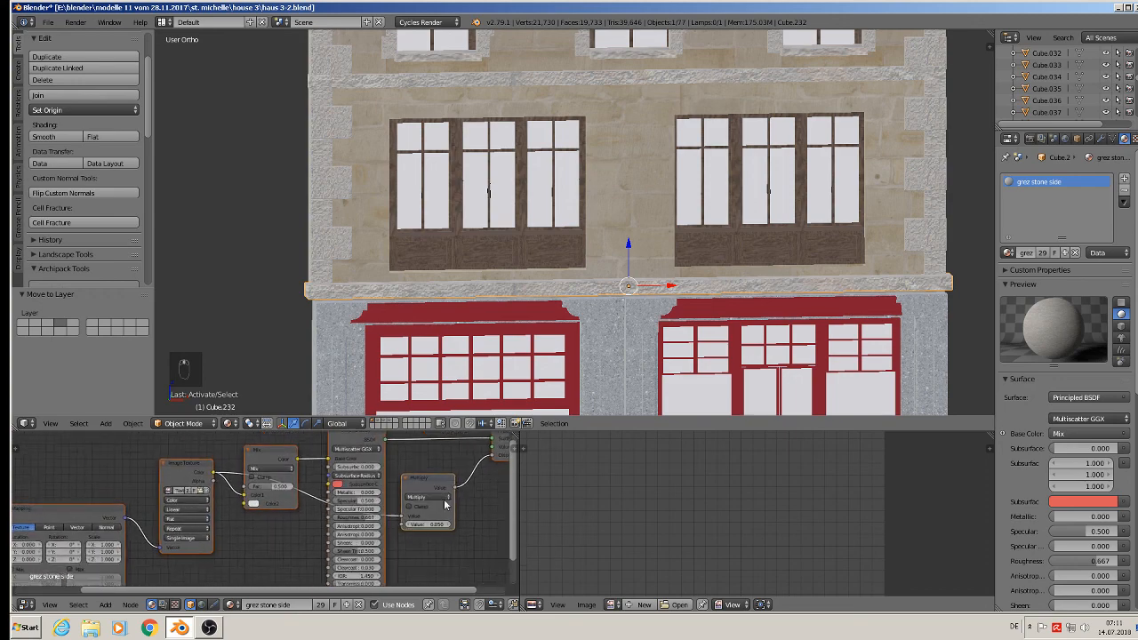
Deselect all objects and look over the whole house from the side and front.
scroll(560, 289, down, 3)
middle_drag(569, 293, 650, 310)
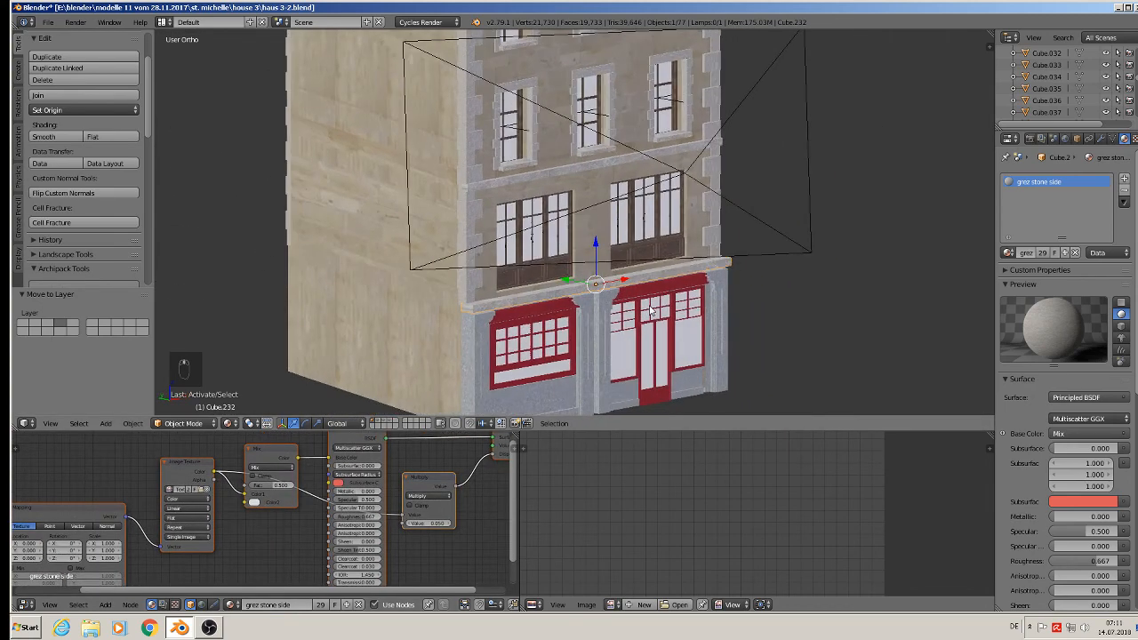
key(Tab)
key(Tab)
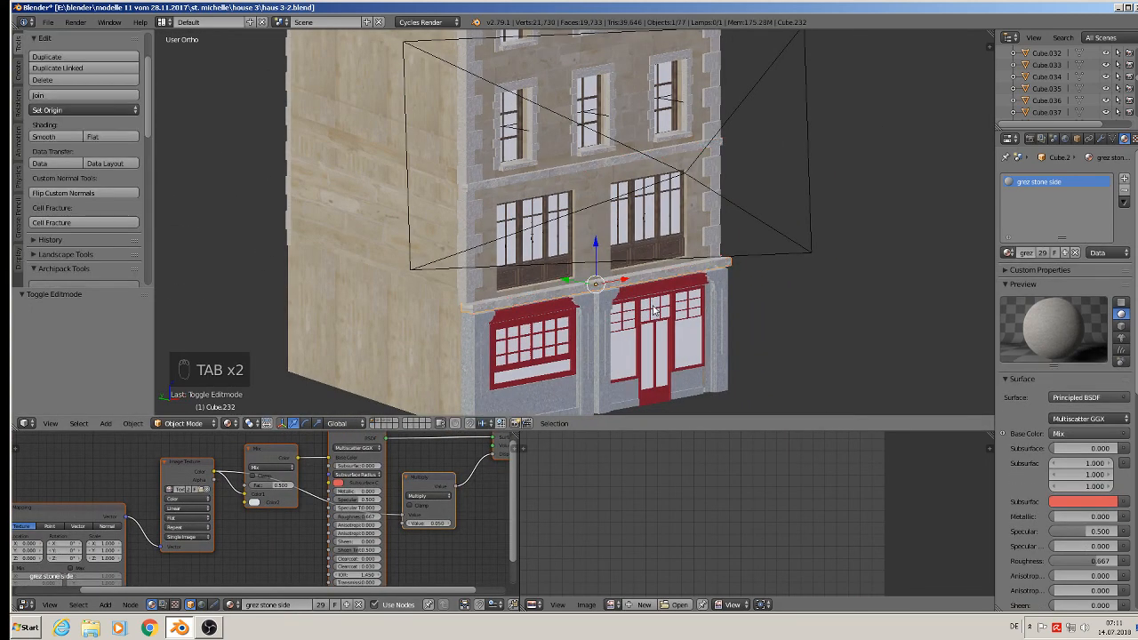
key(a)
key(a)
key(a)
middle_drag(654, 310, 478, 257)
scroll(459, 255, down, 2)
middle_drag(398, 245, 285, 233)
scroll(352, 194, down, 3)
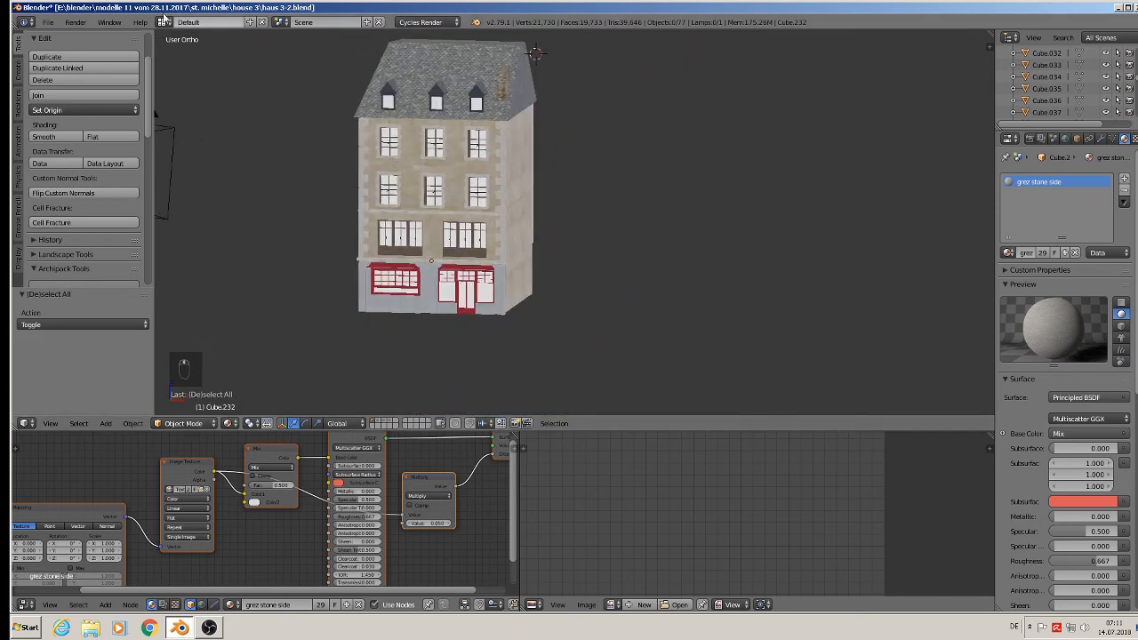
Save the house scene with the adjusted stone material under its current file name.
click(48, 23)
click(63, 113)
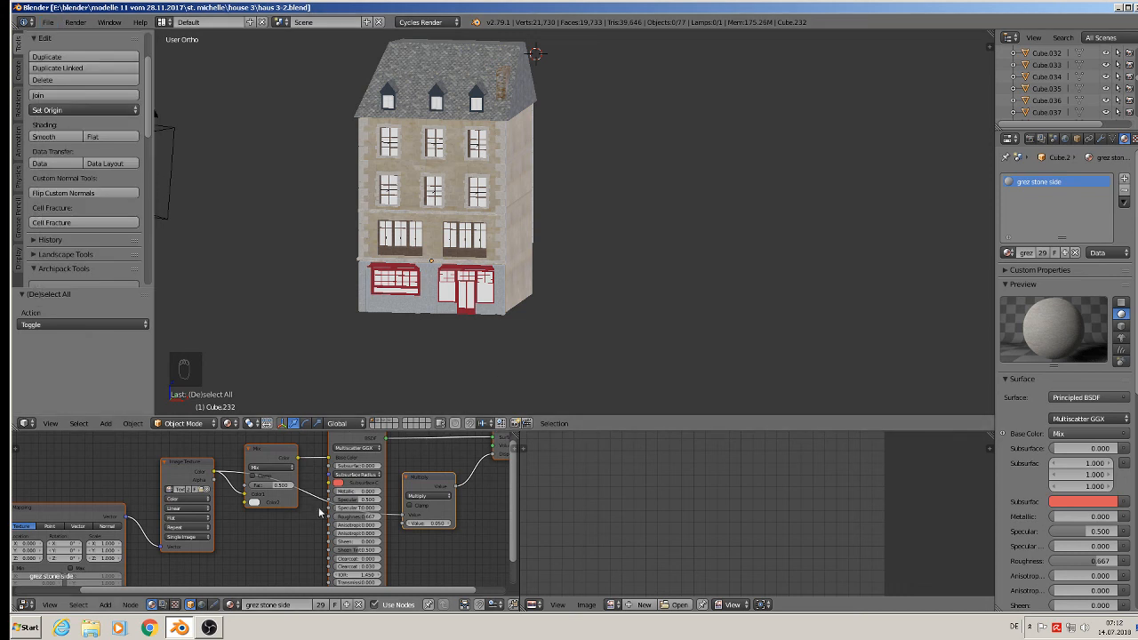
click(208, 628)
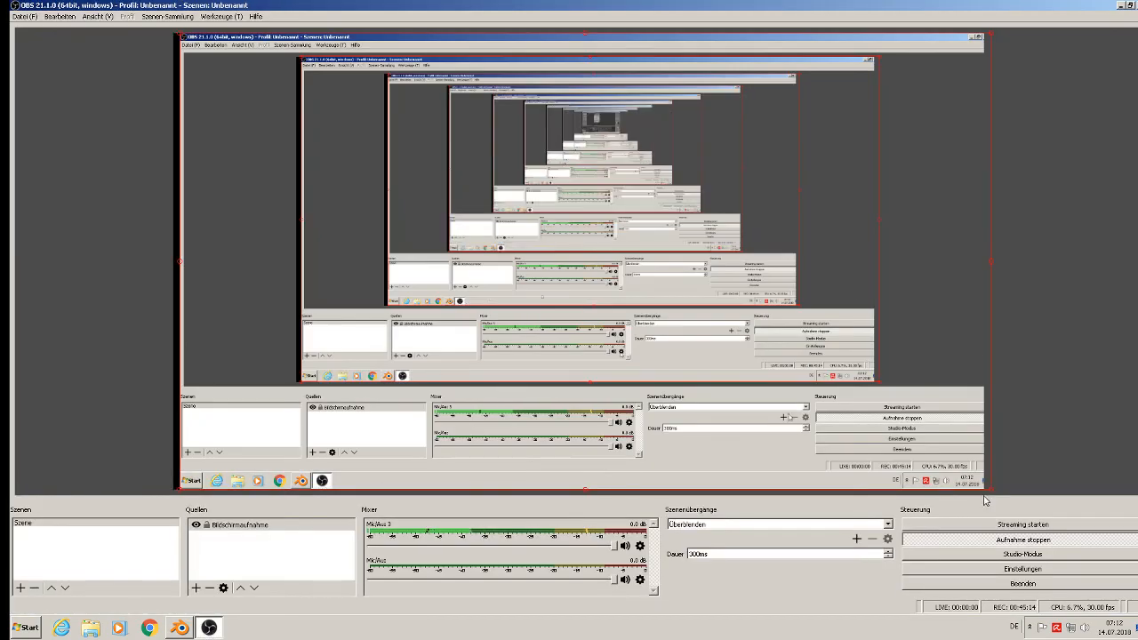